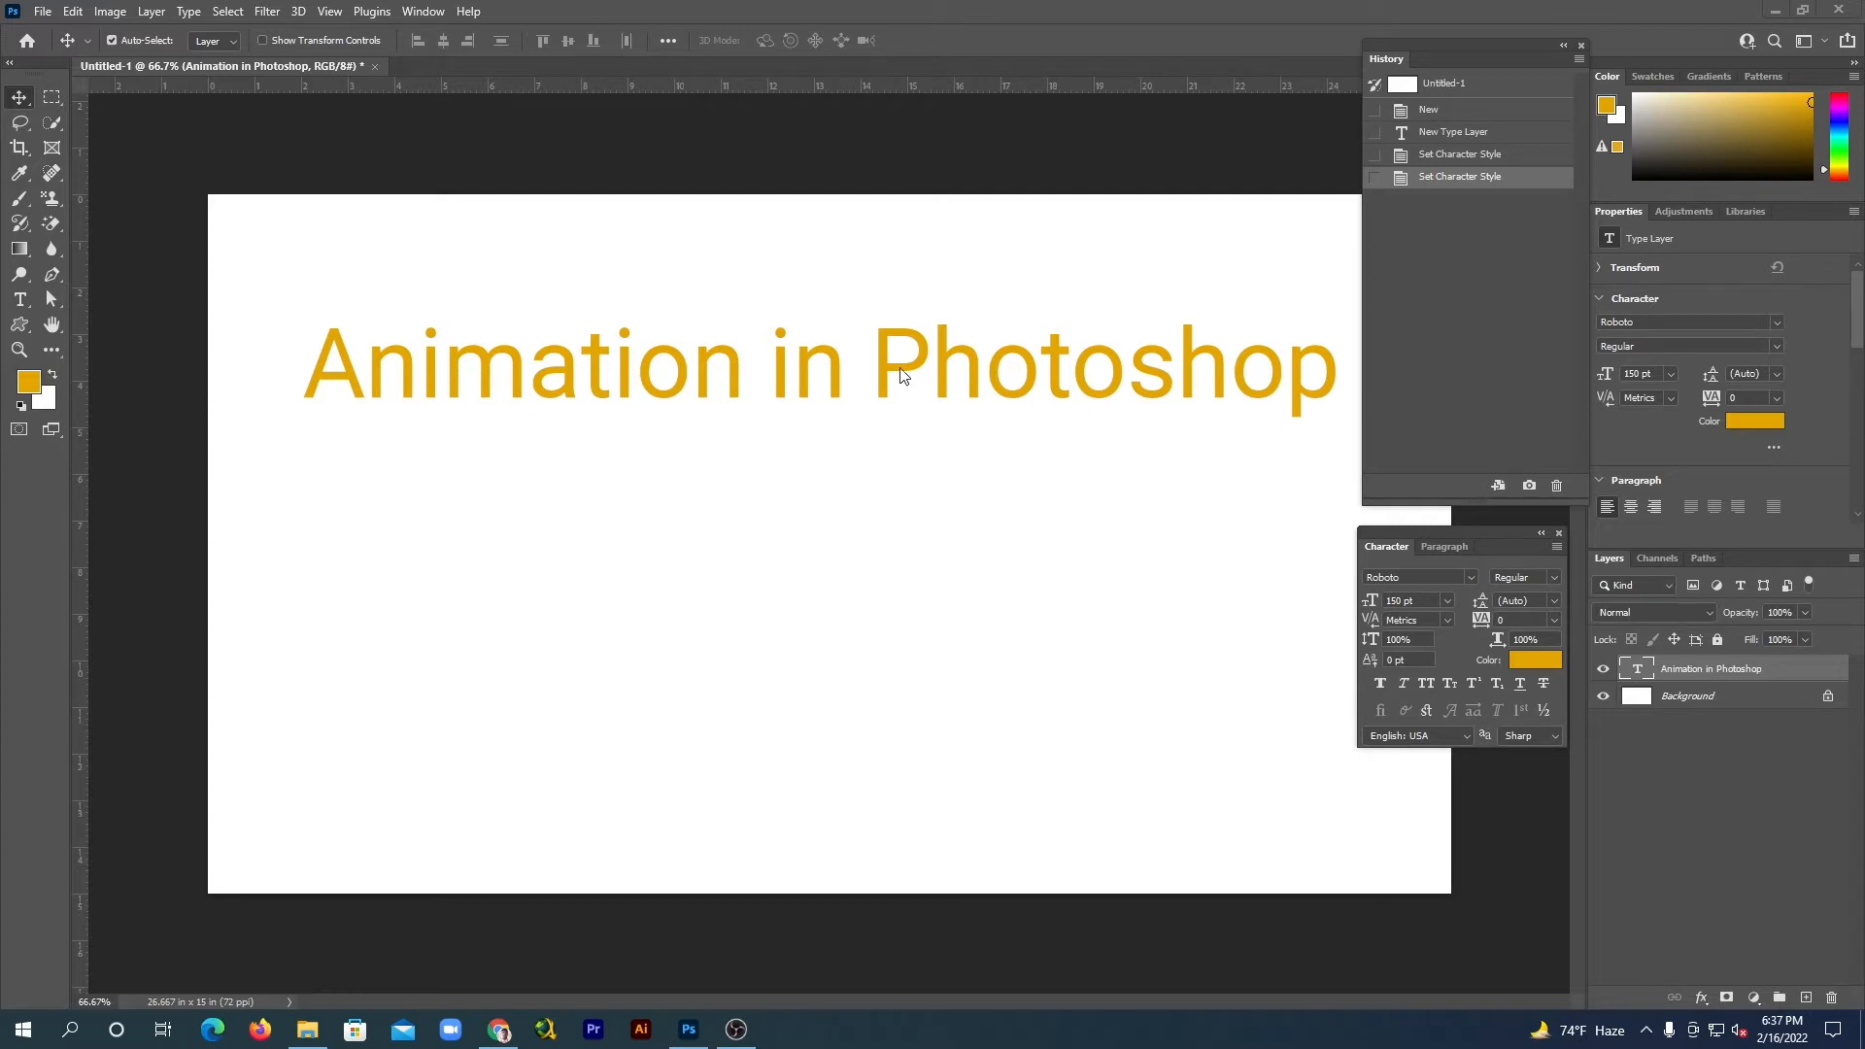
# Switch to Chrome and search Google Images for "animation in photoshop".
pyautogui.click(1771, 11)
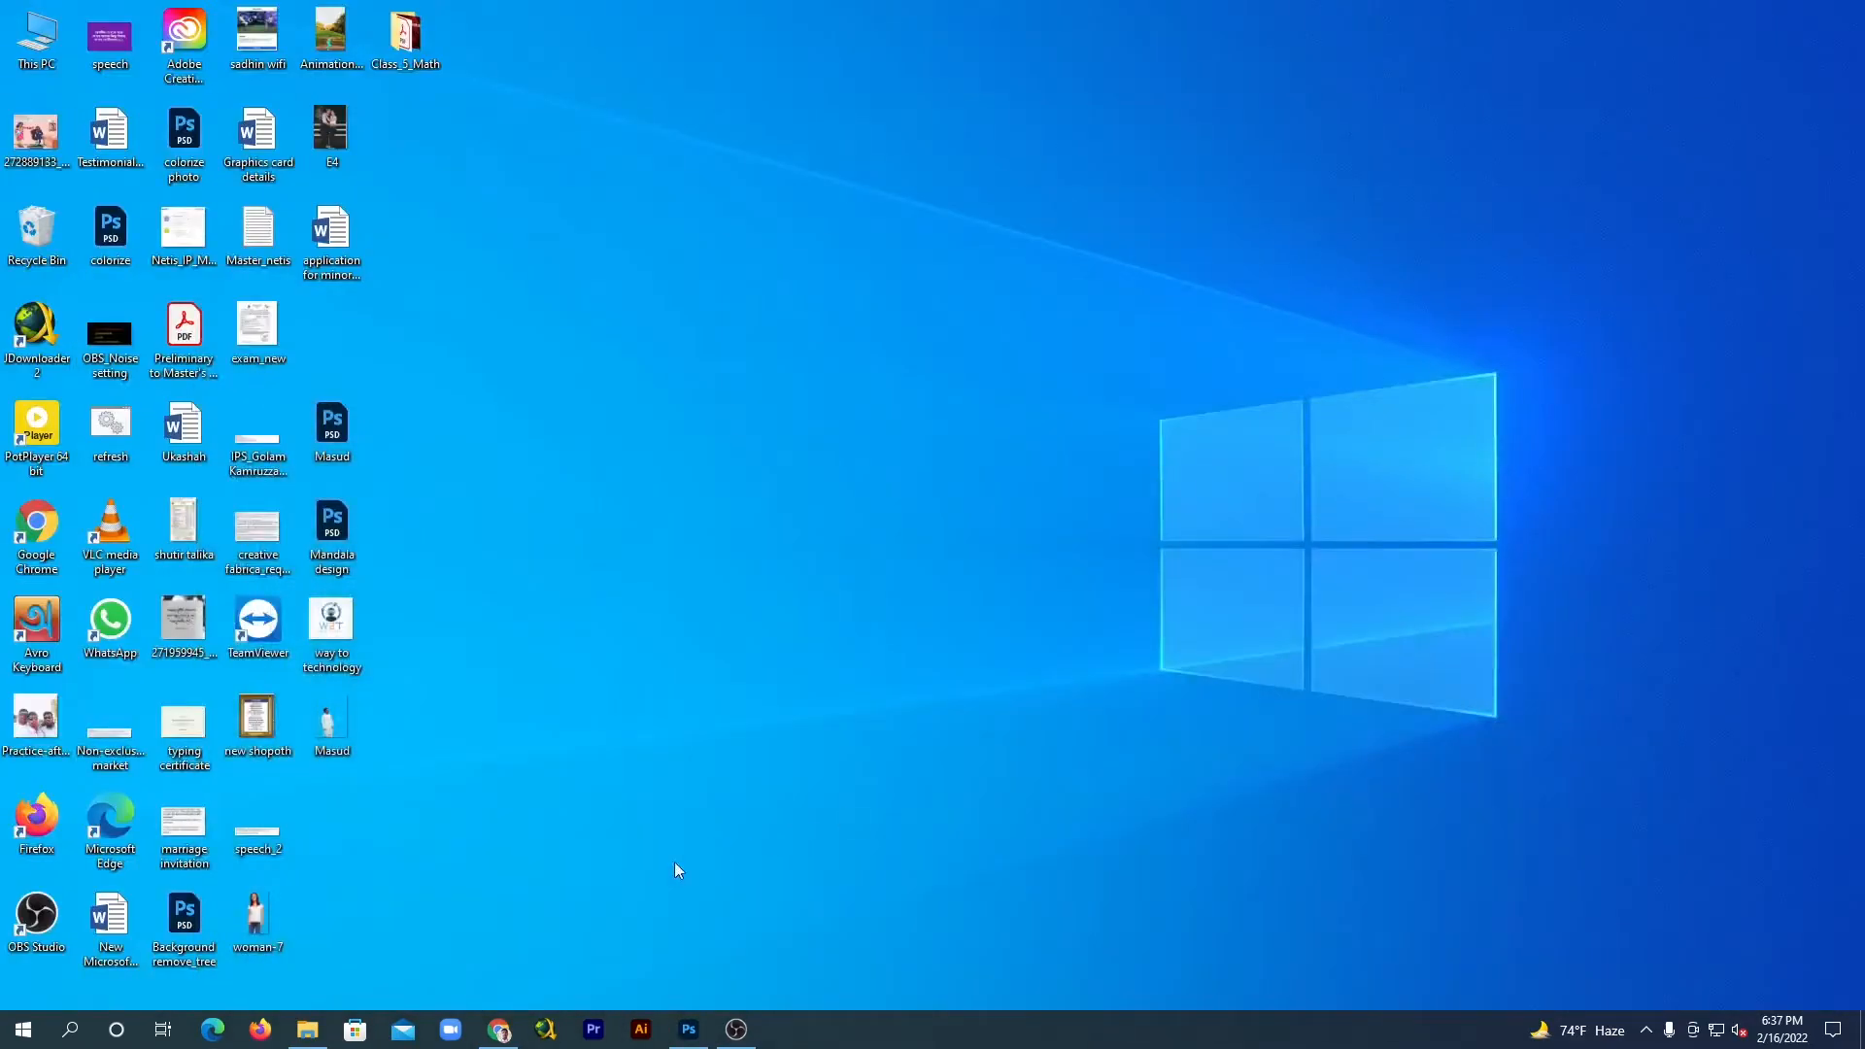
pyautogui.click(499, 1028)
pyautogui.click(740, 437)
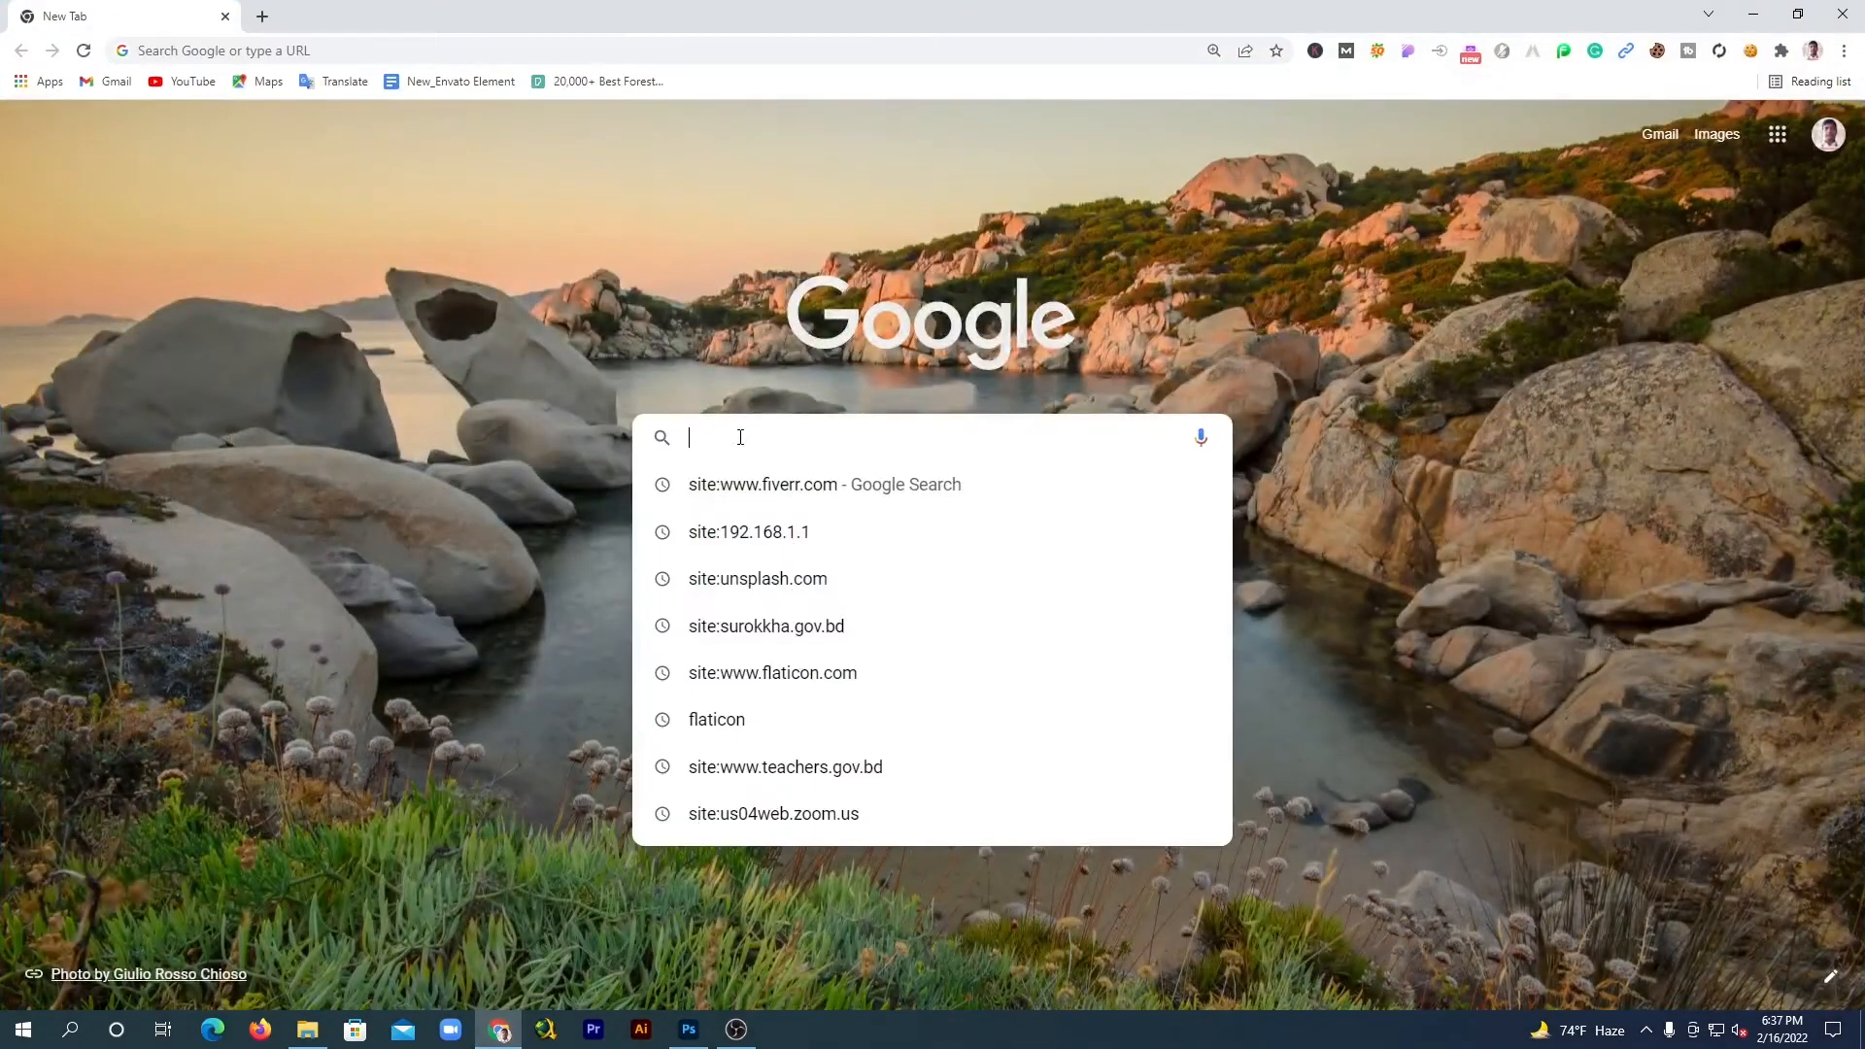
pyautogui.write('an')
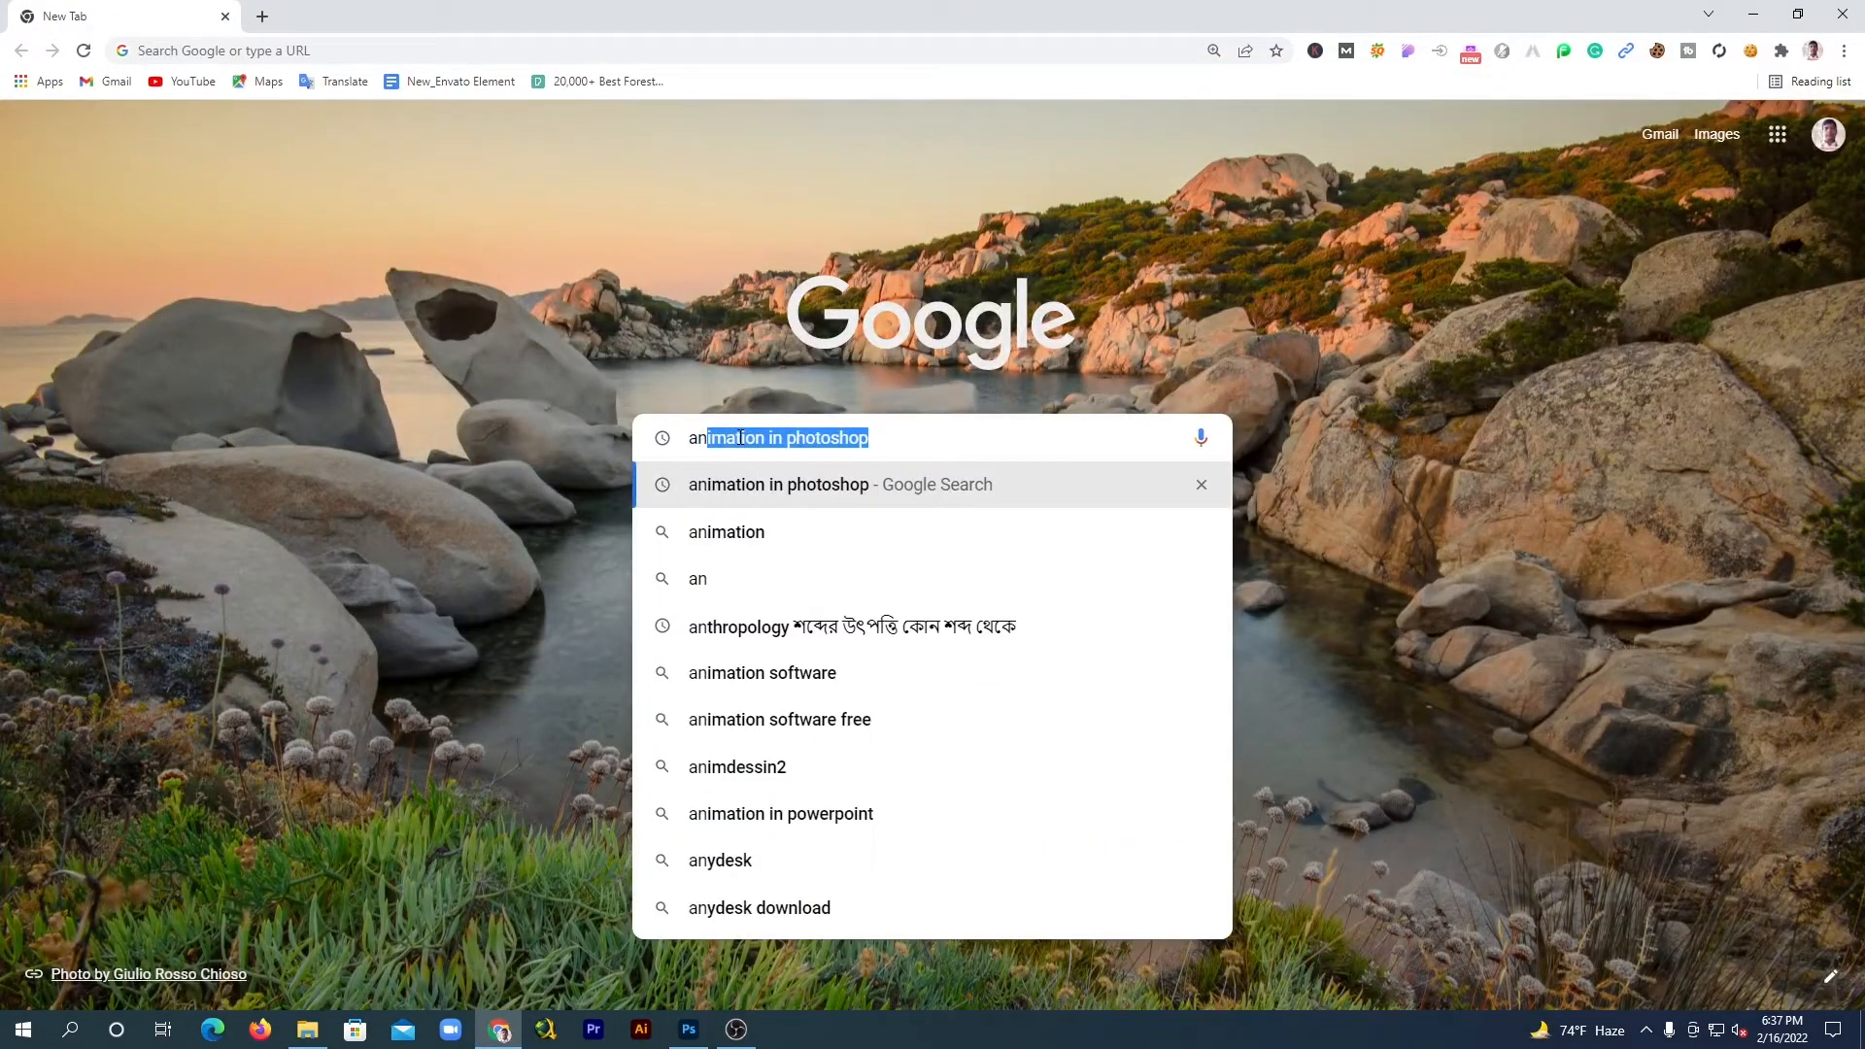
pyautogui.press('Return')
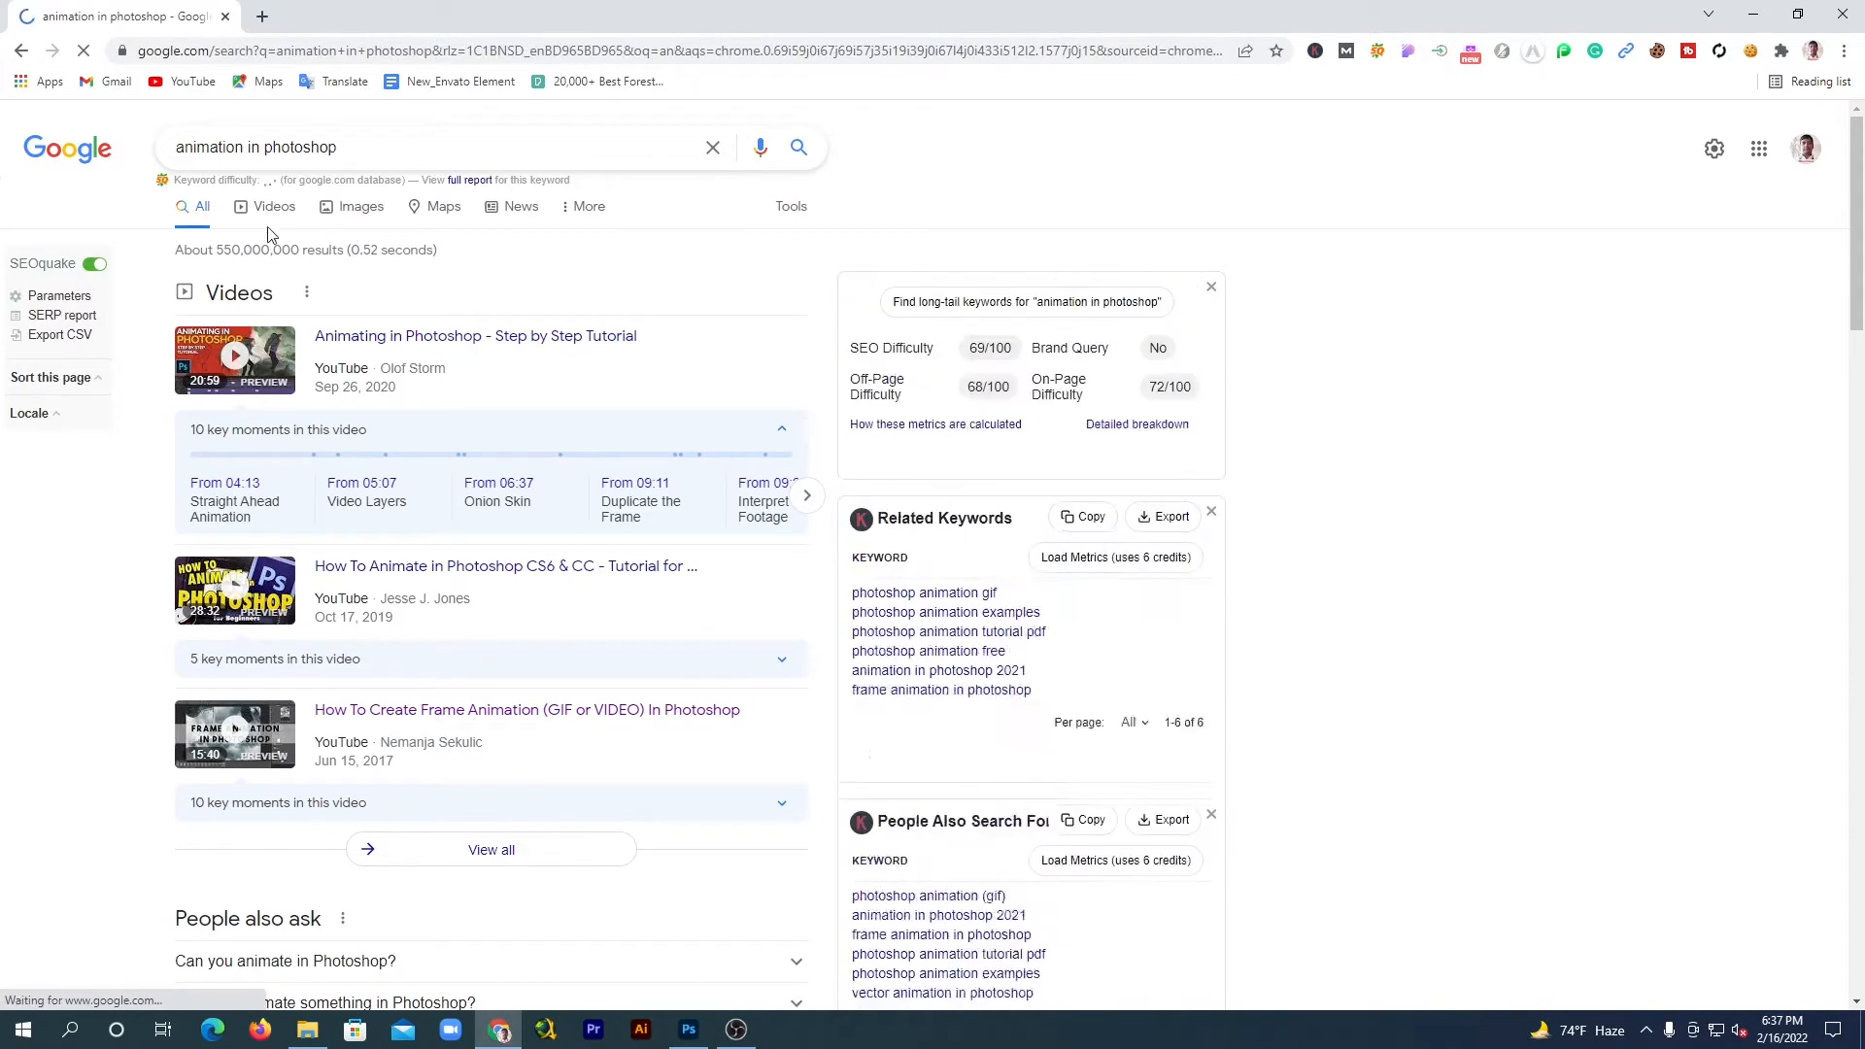
pyautogui.click(353, 212)
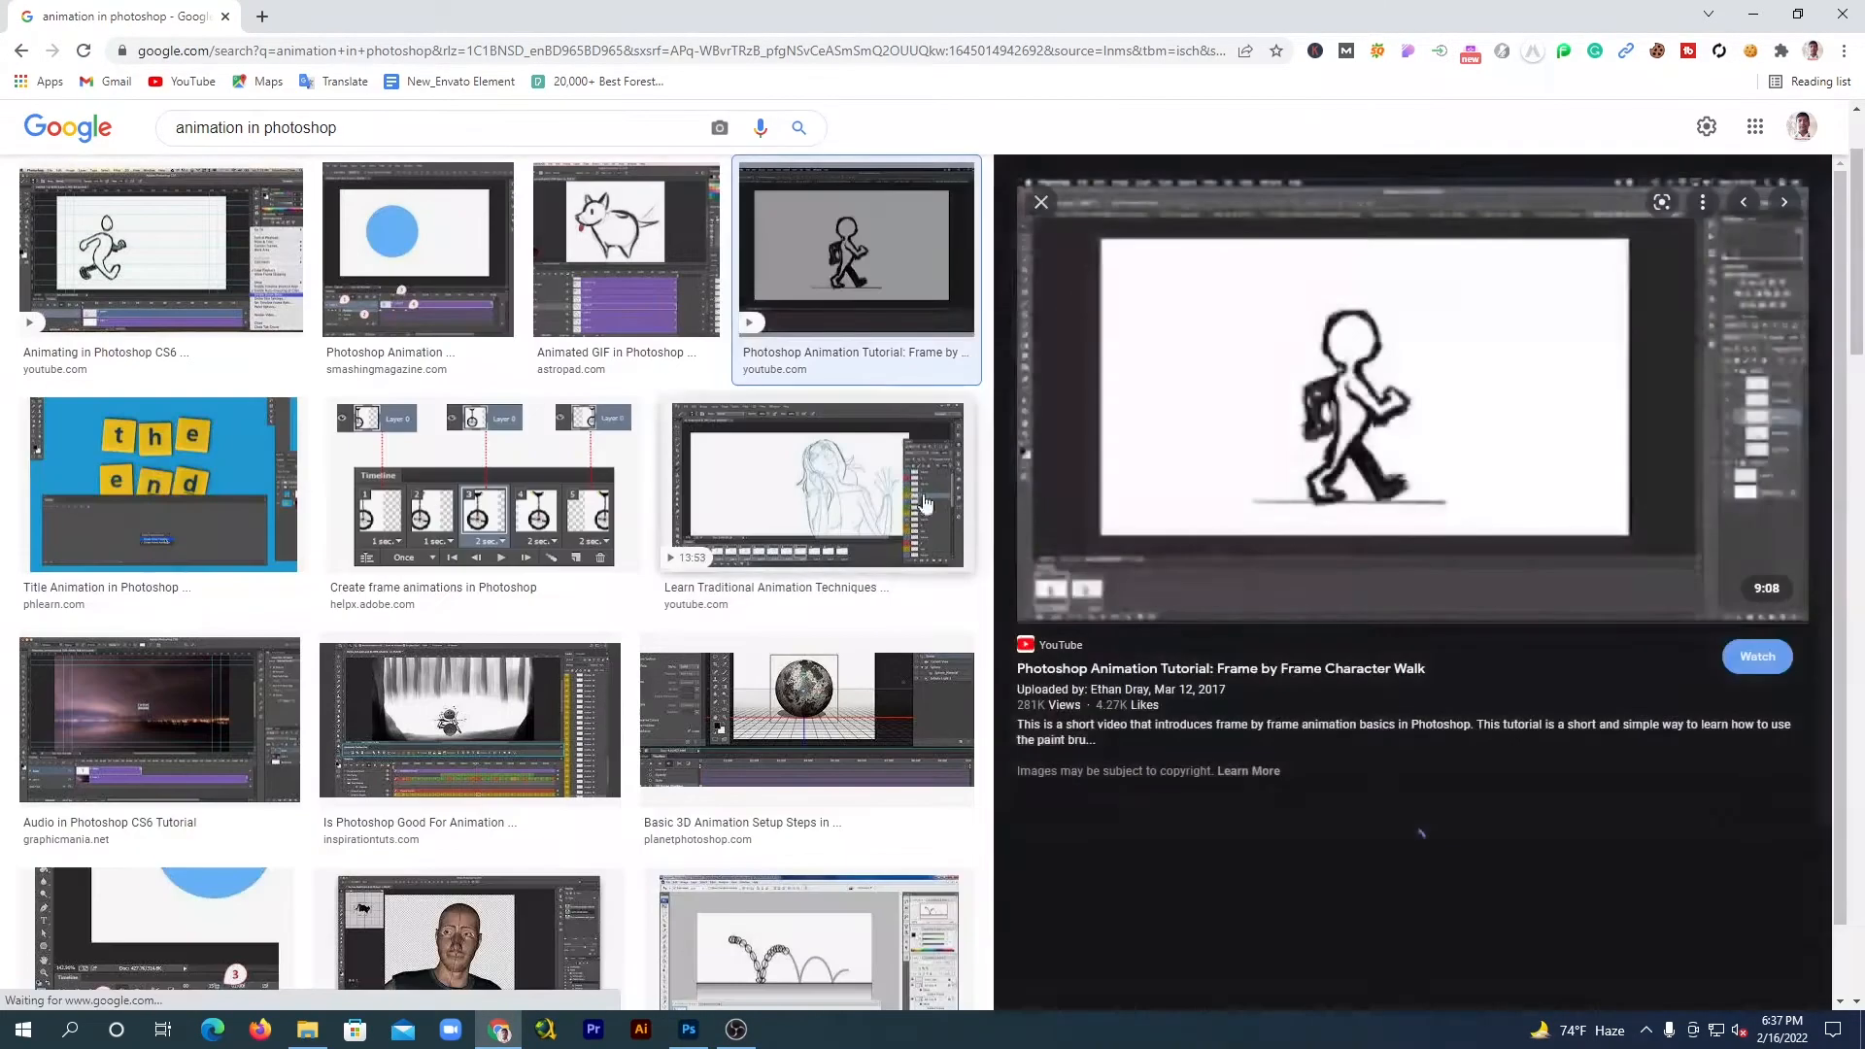
# Preview the frame-by-frame character walk and Photoshop CS6 animation results, and look through the related images.
pyautogui.click(874, 393)
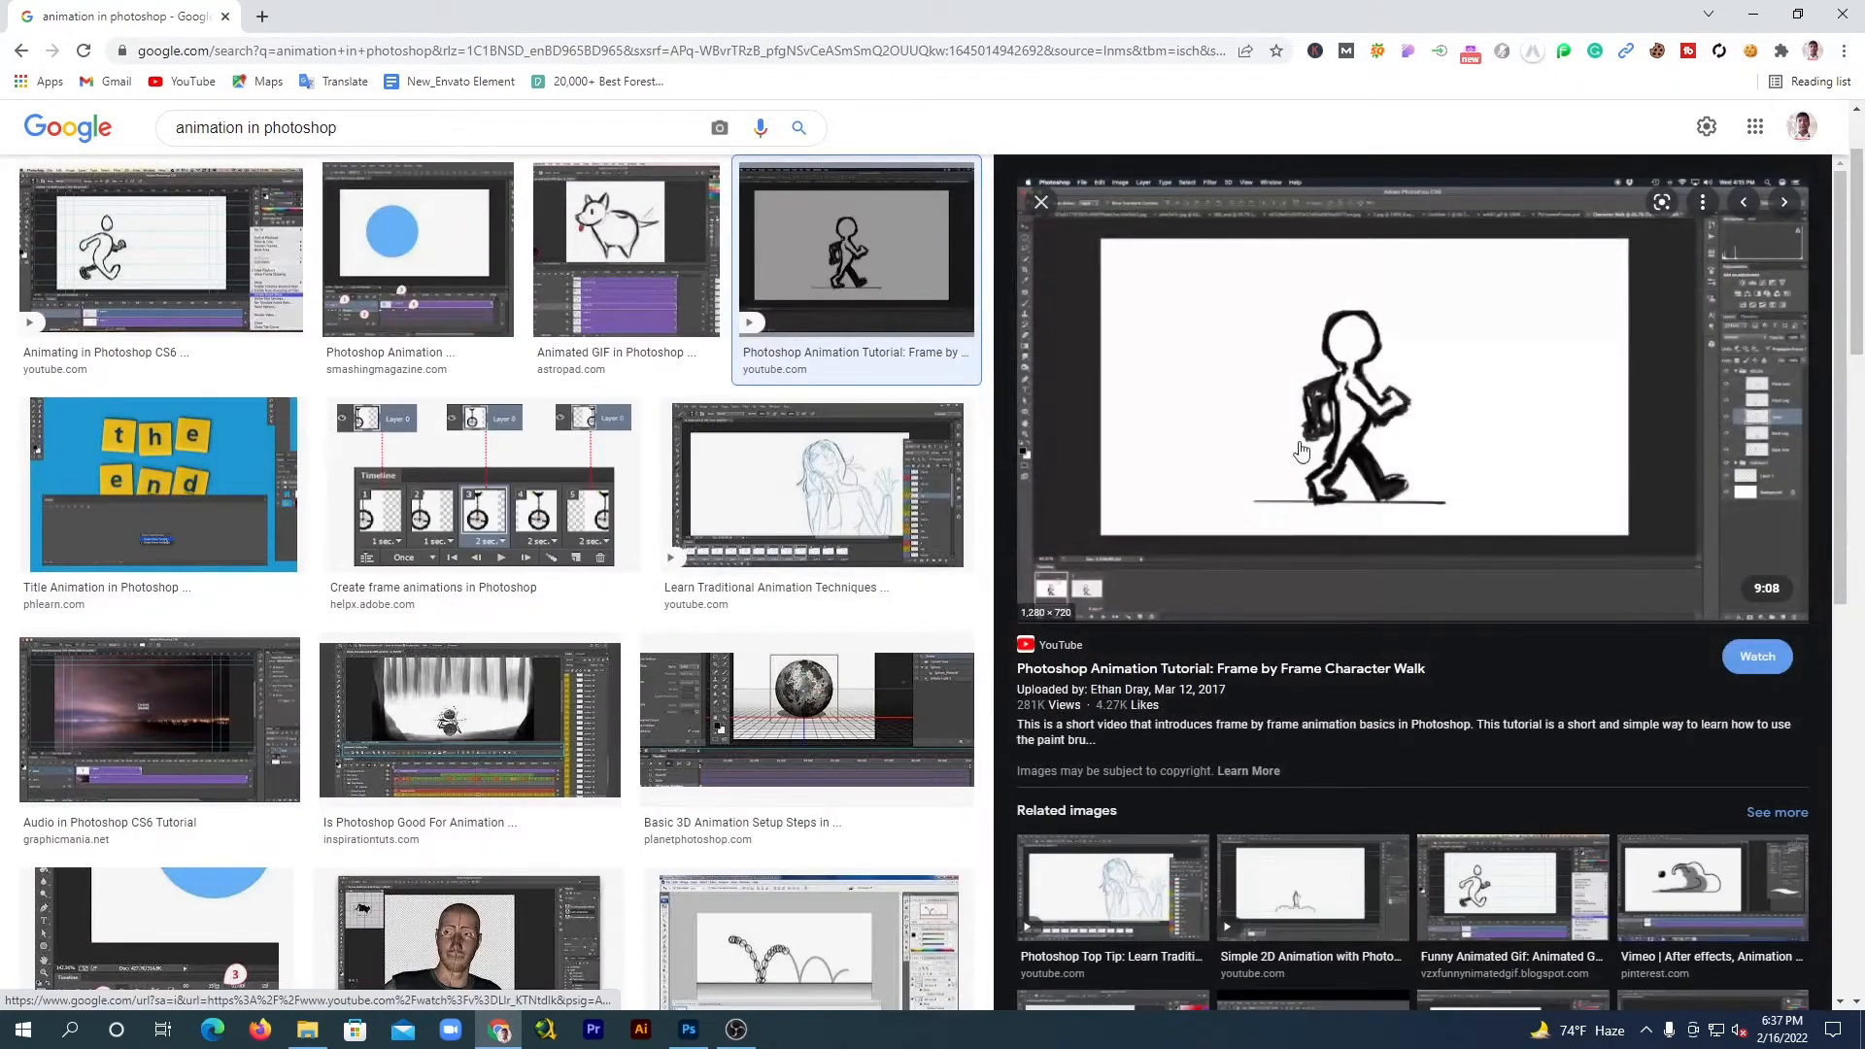
pyautogui.scroll(-1, 590, 632)
pyautogui.scroll(-5, 590, 633)
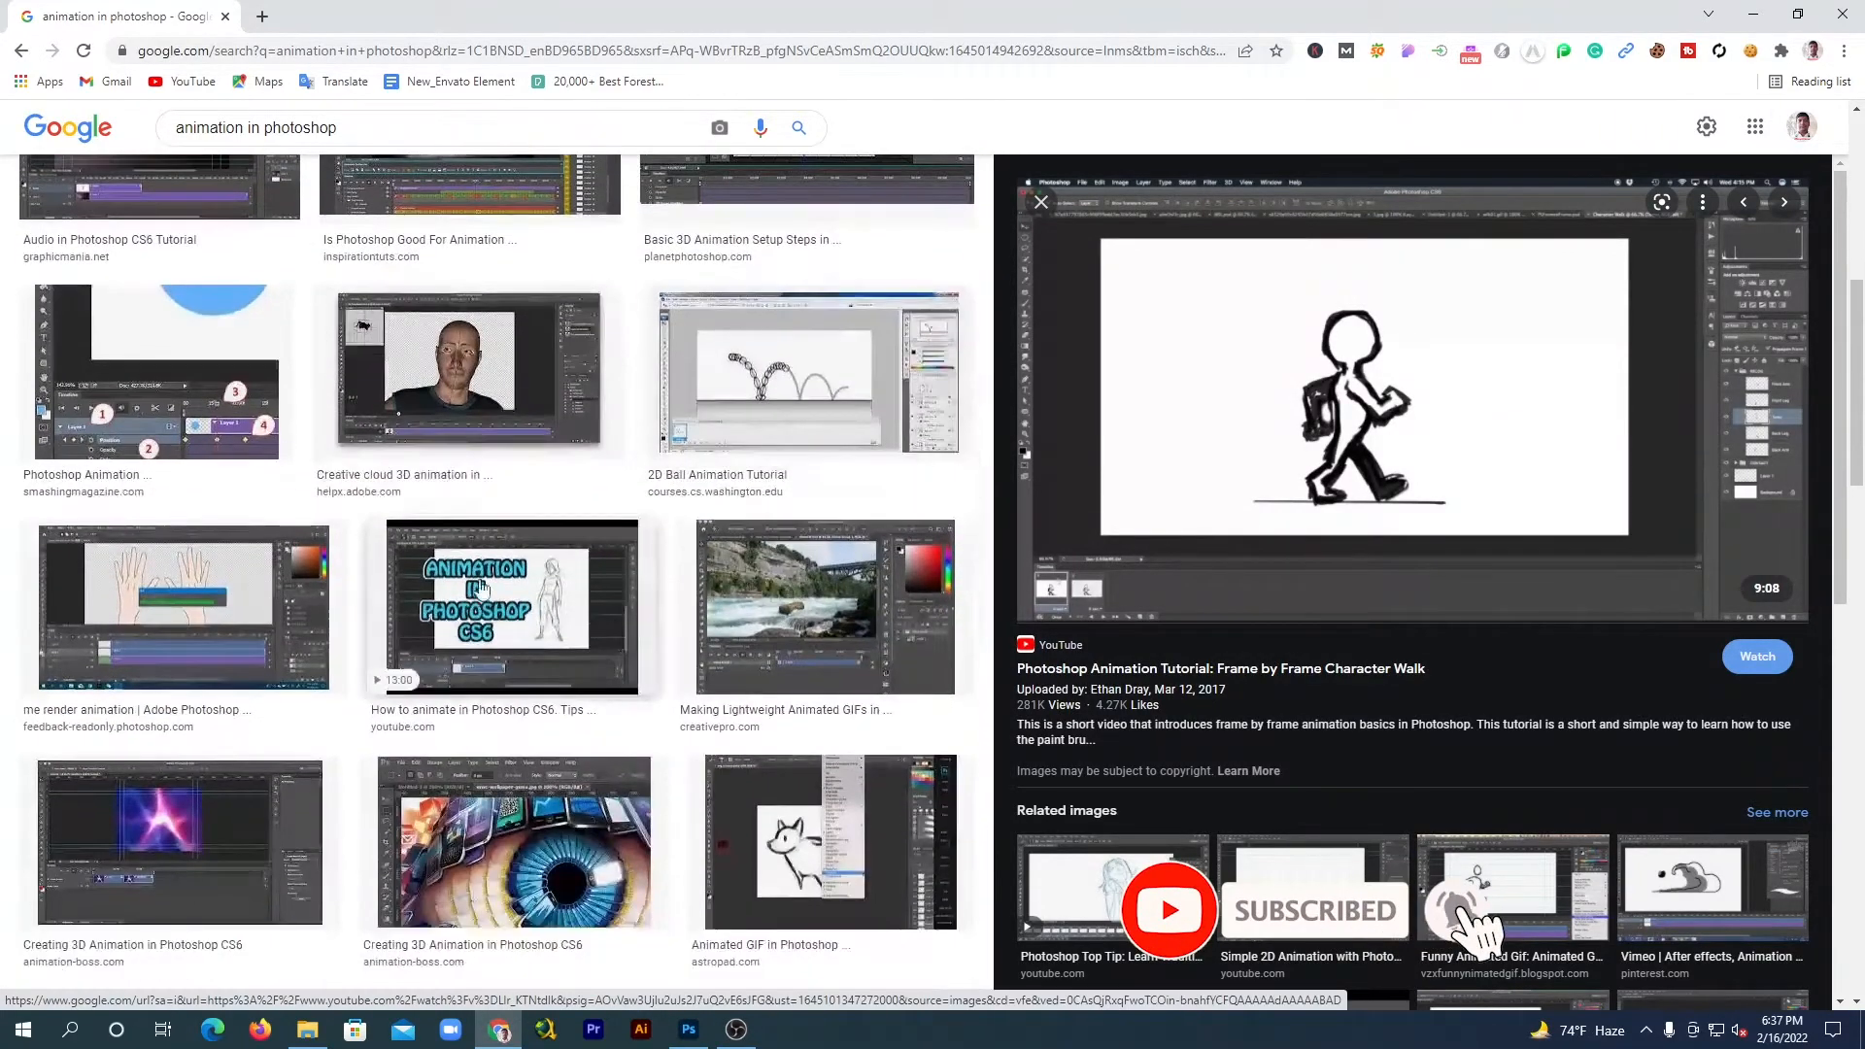
pyautogui.click(483, 587)
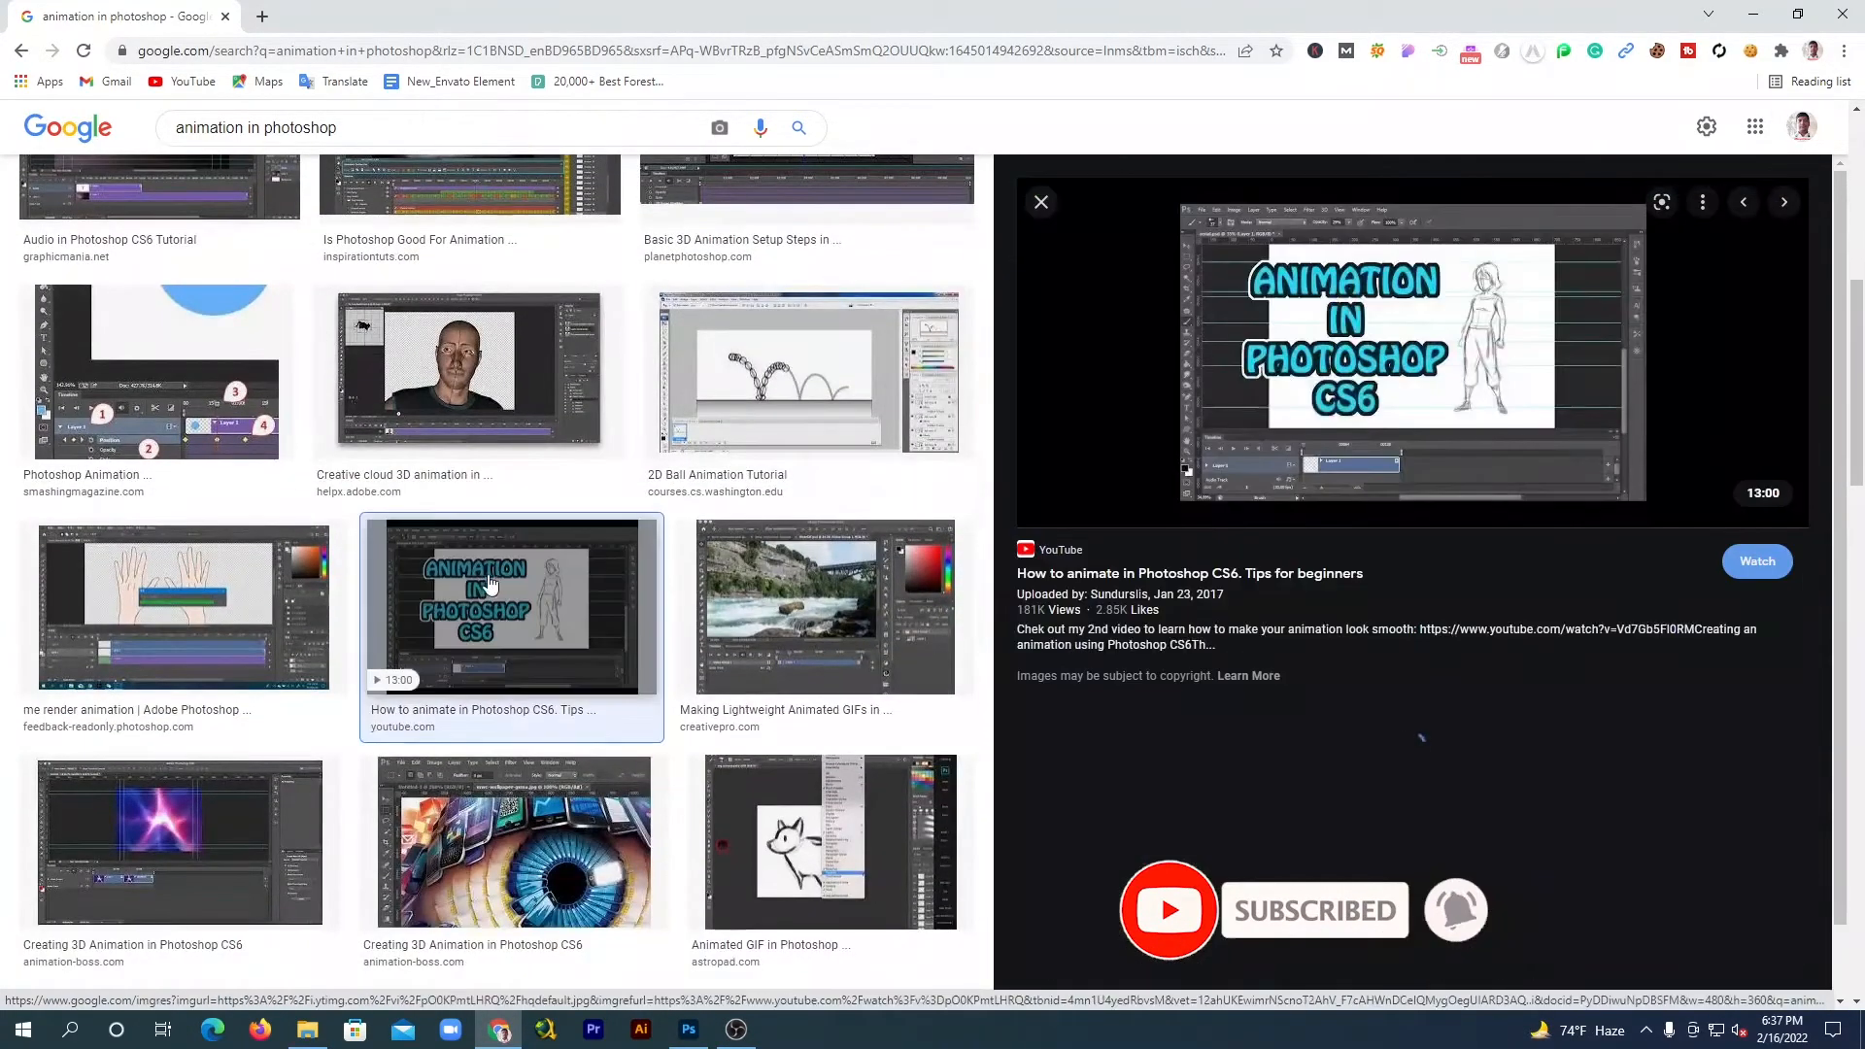
pyautogui.scroll(-3, 1399, 852)
pyautogui.scroll(-2, 1398, 852)
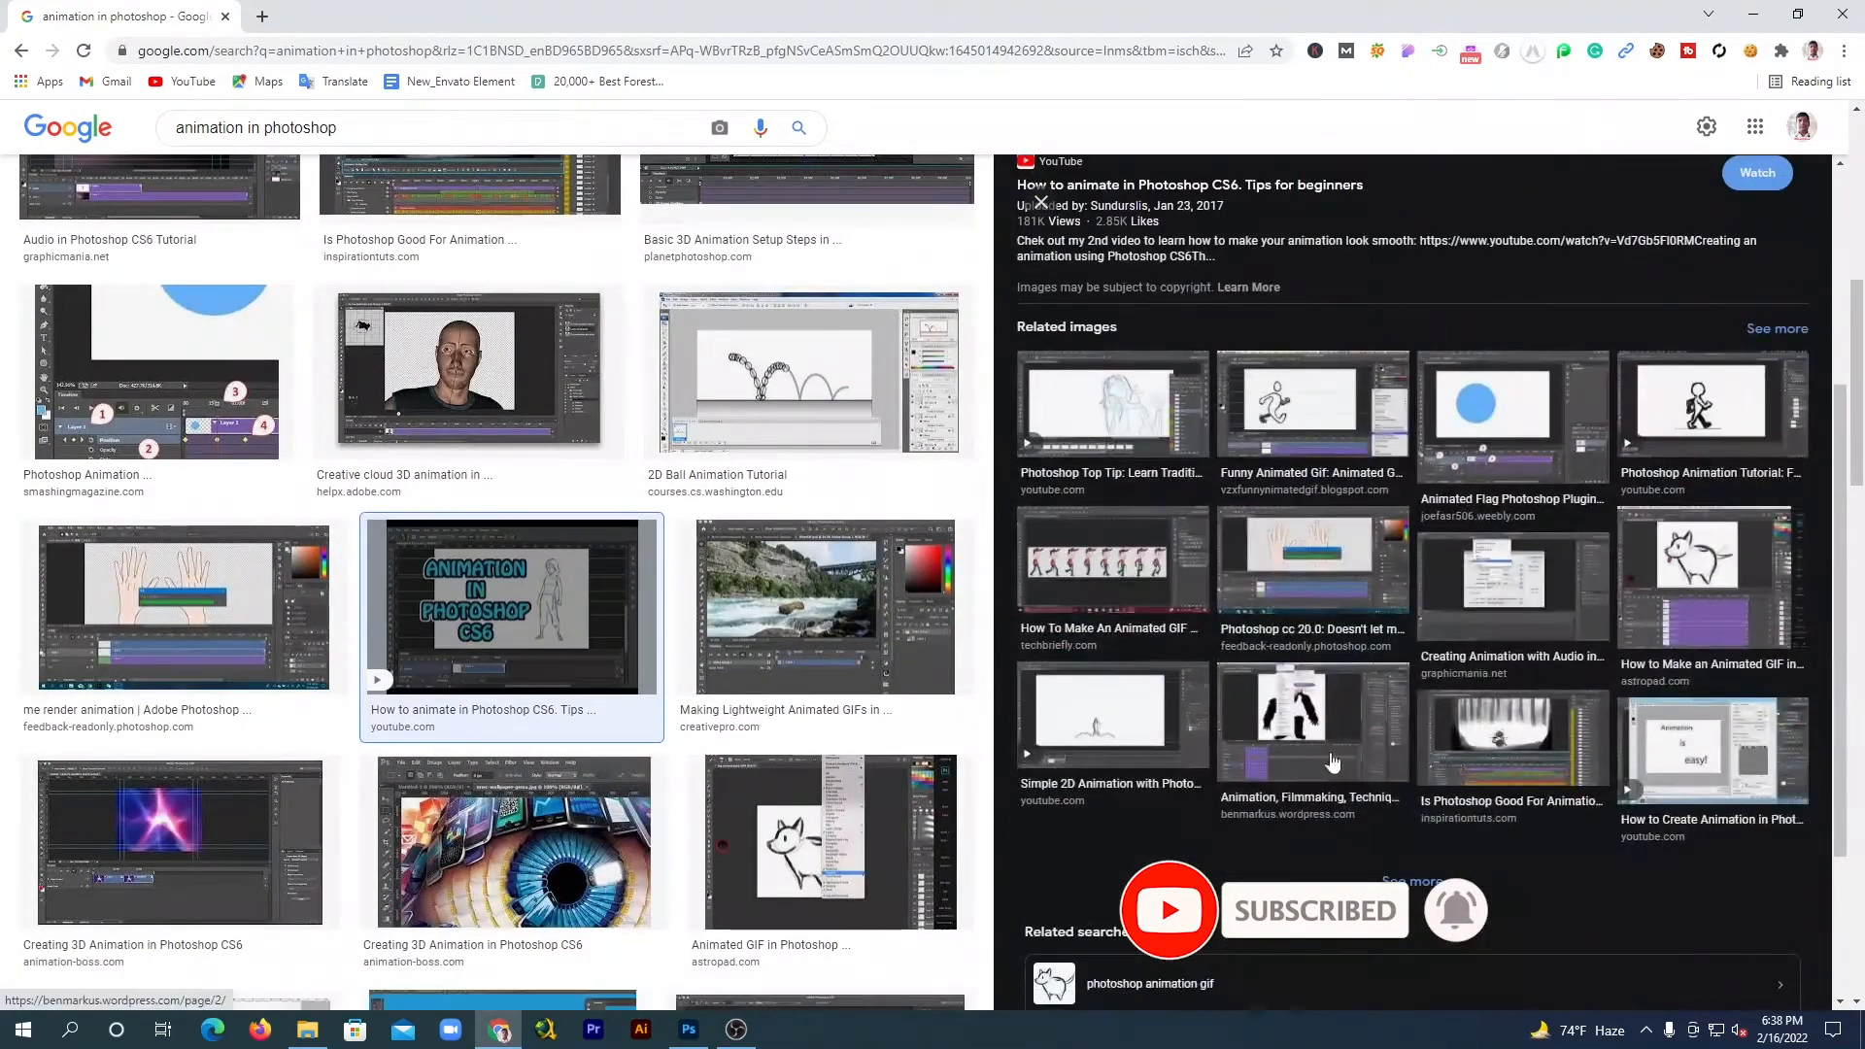
# Switch back to Photoshop and open the woman-run-cycle-animation-sprite-sheet image from the Downloads folder.
pyautogui.click(1766, 14)
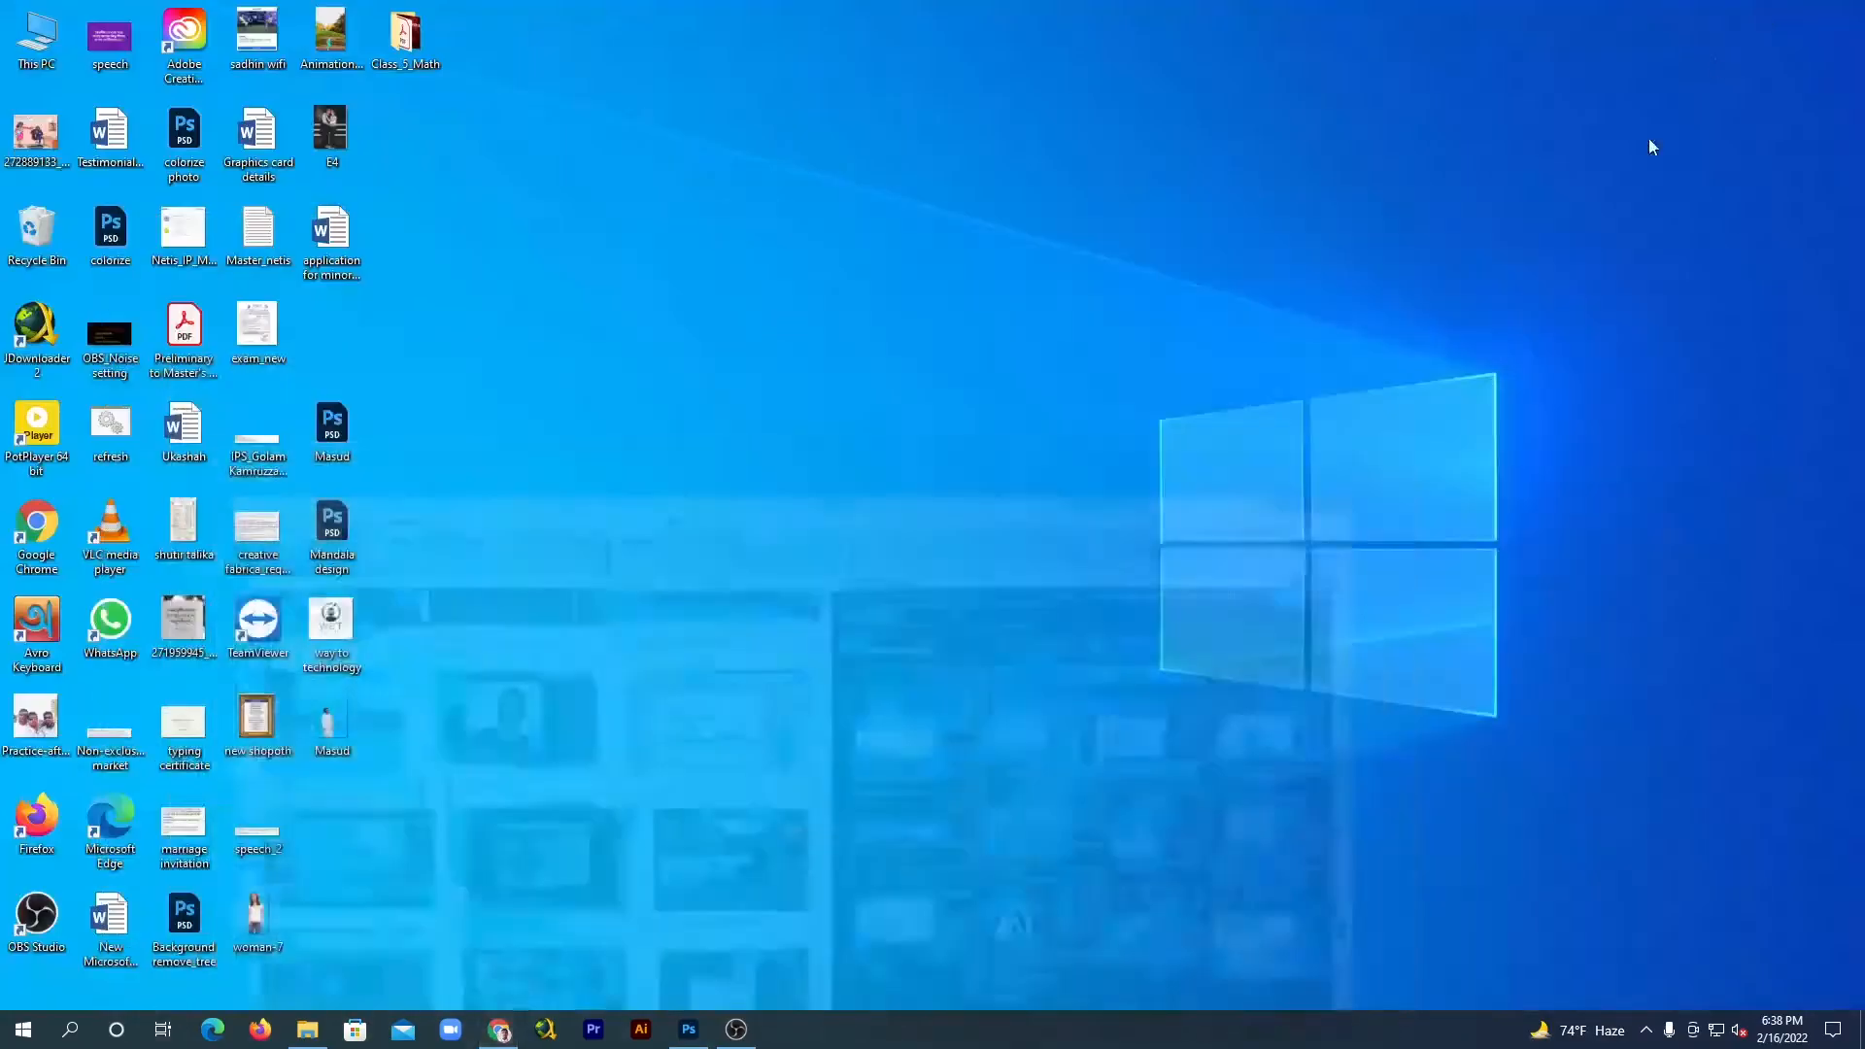
pyautogui.click(688, 1030)
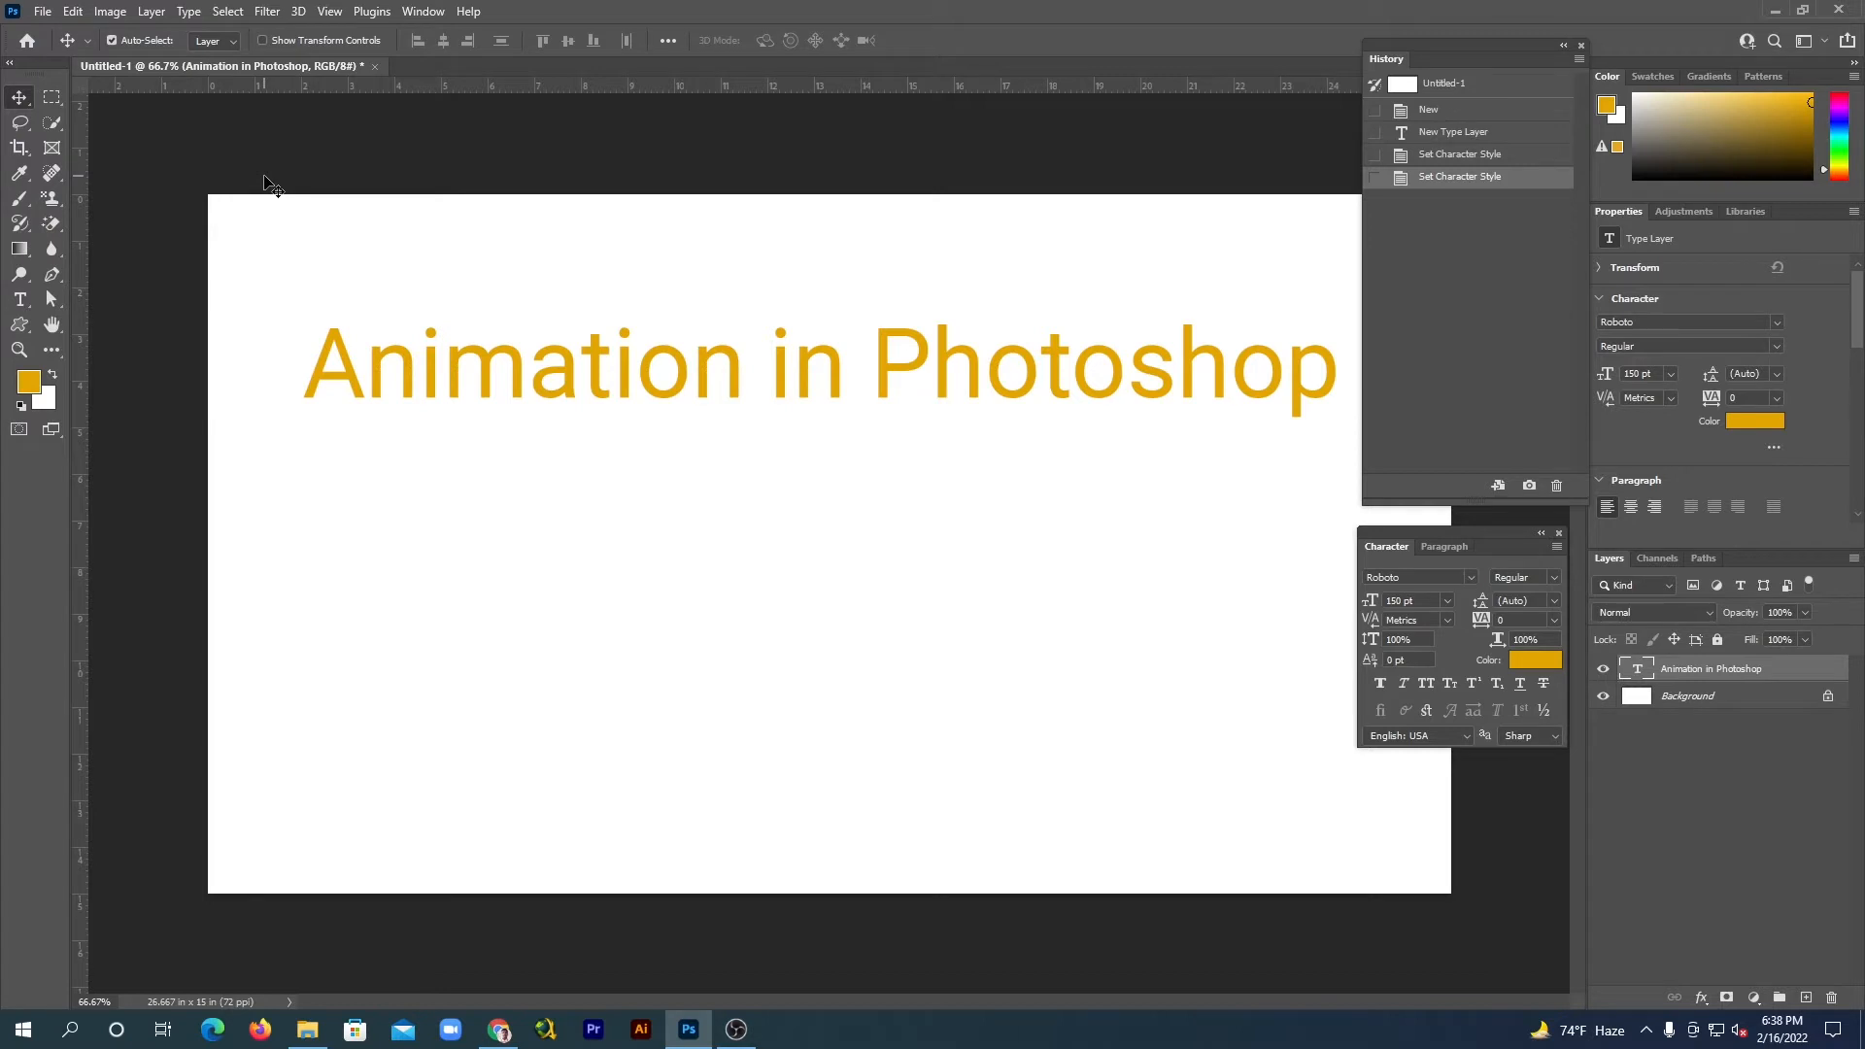
pyautogui.click(46, 13)
pyautogui.click(58, 54)
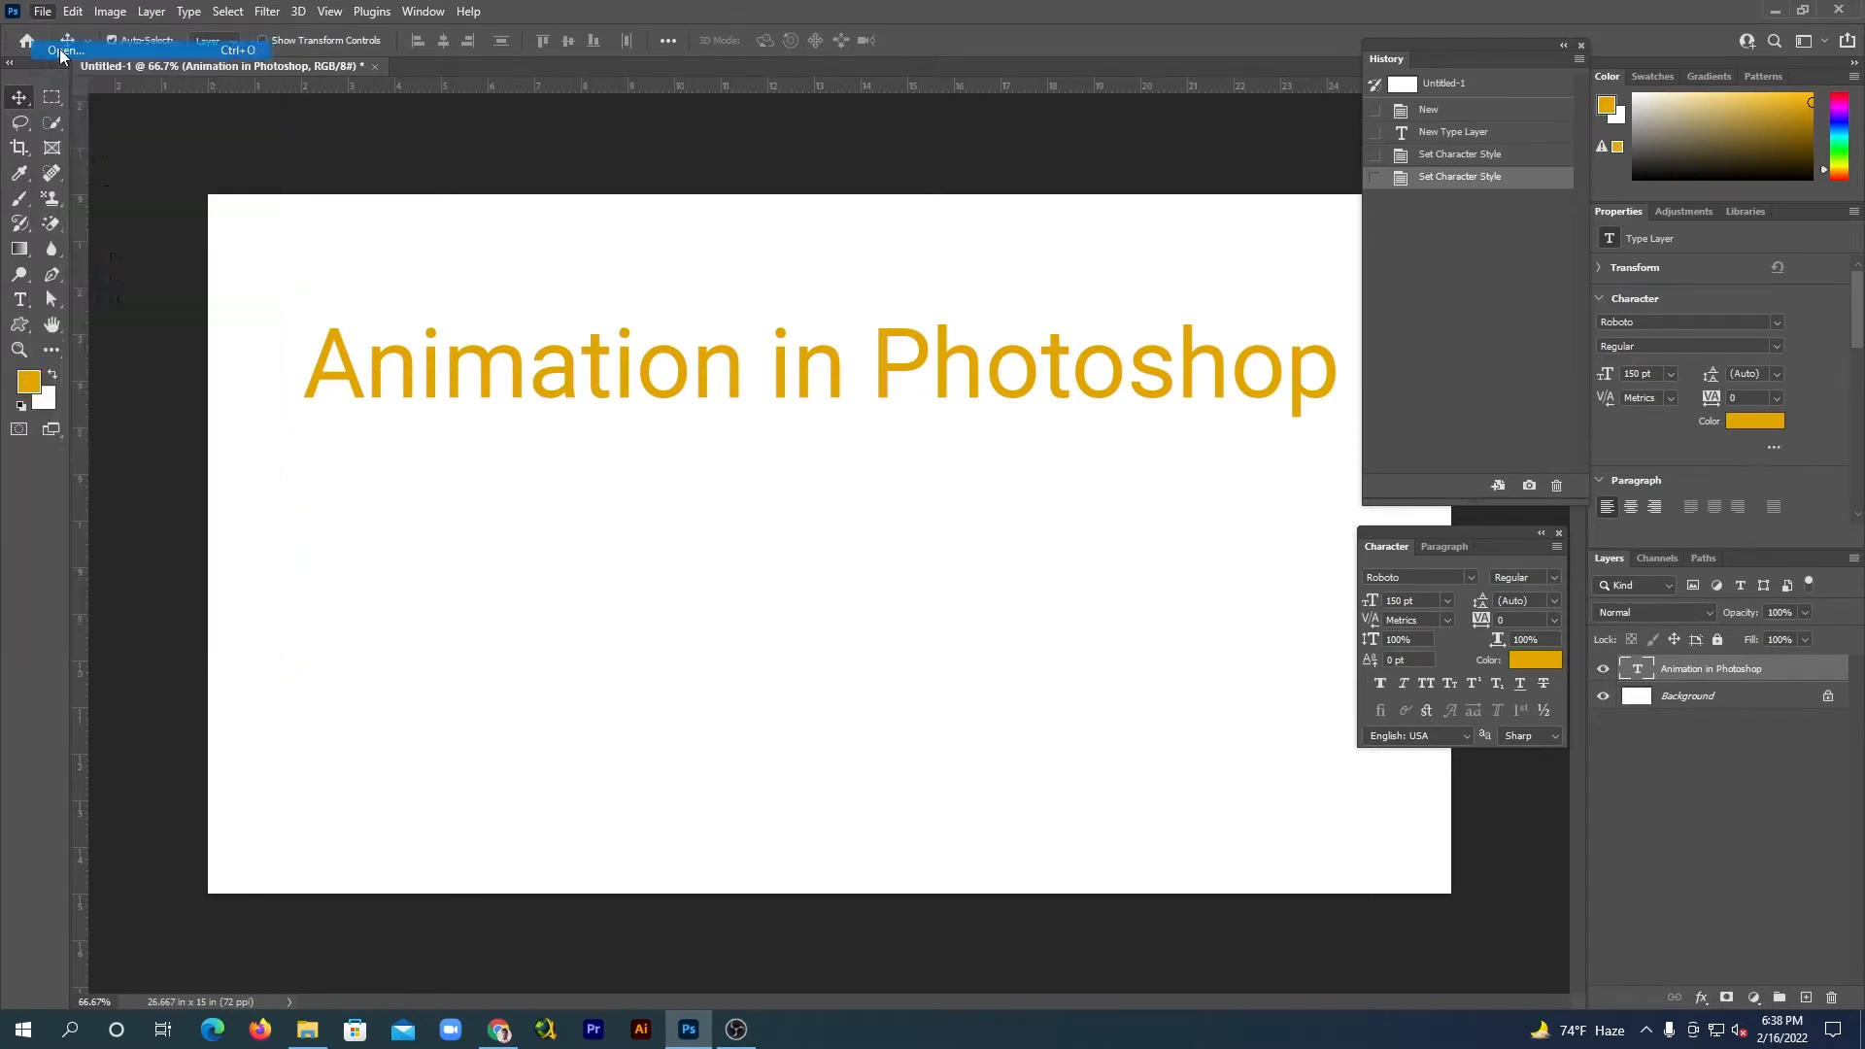
pyautogui.scroll(-5, 311, 291)
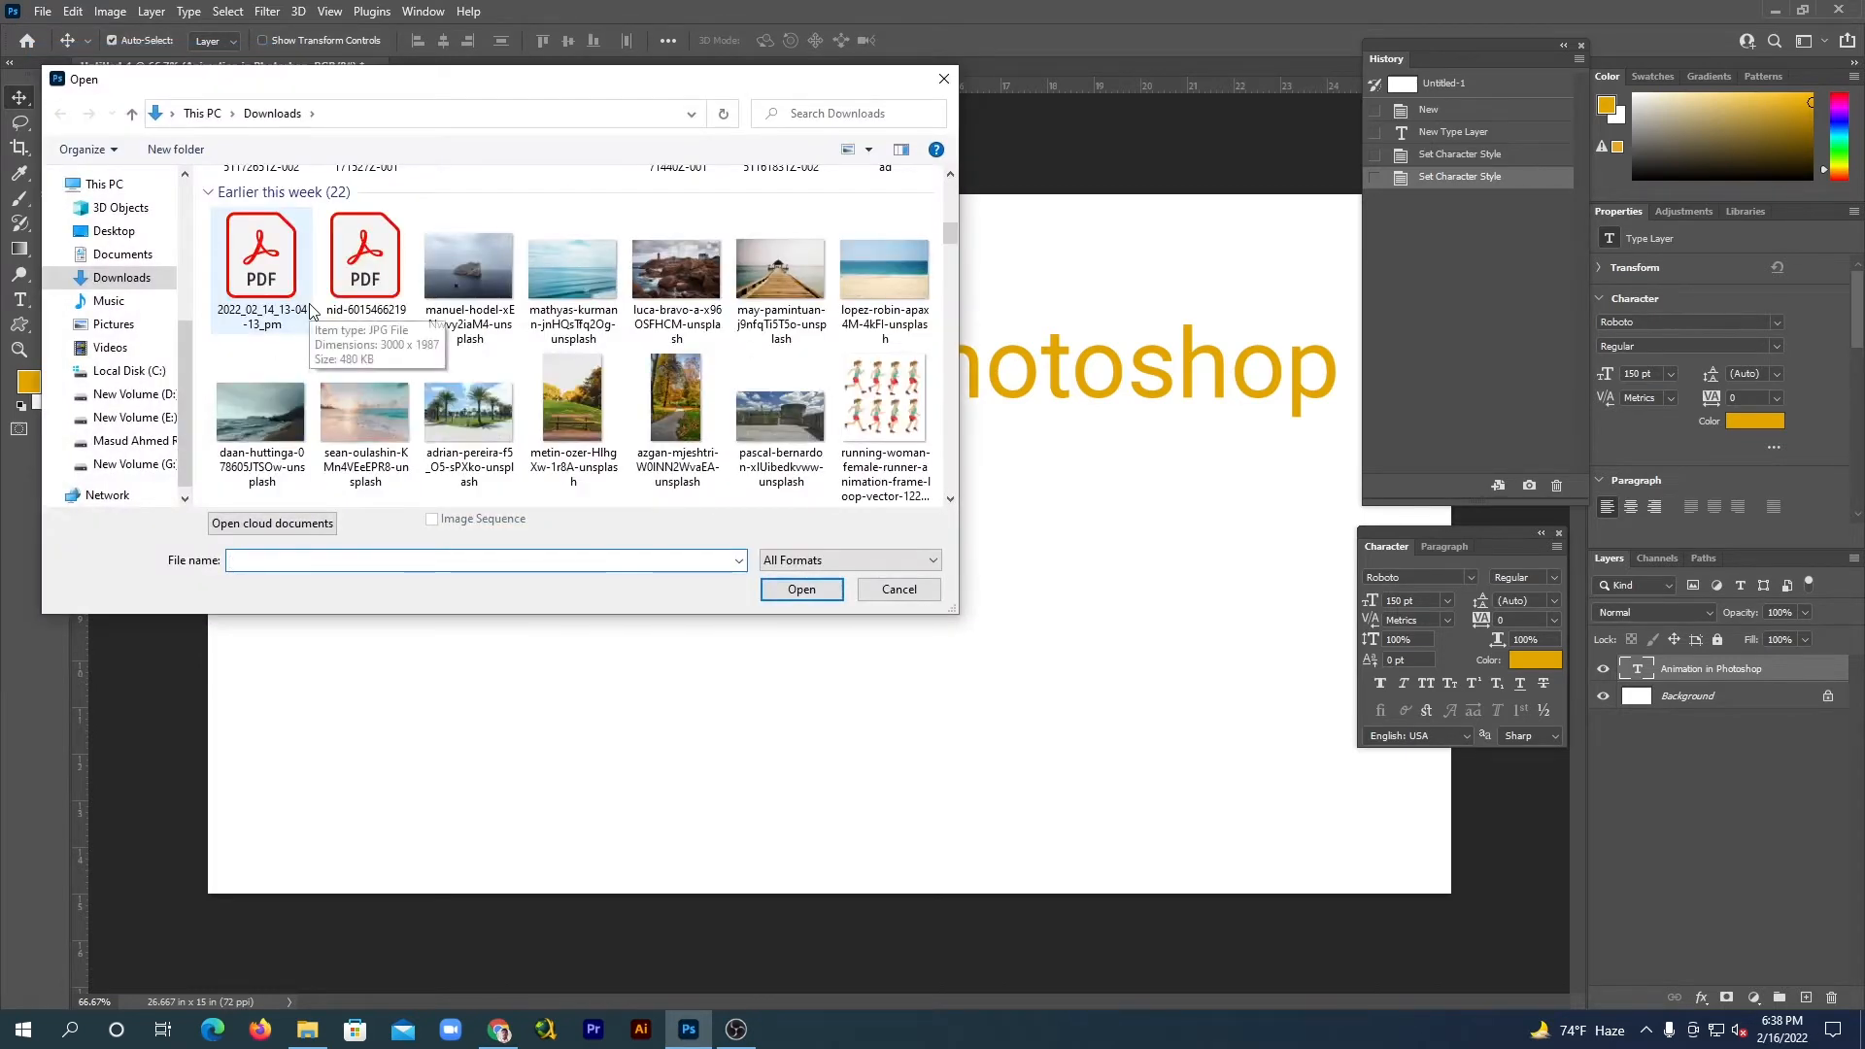
pyautogui.scroll(-5, 311, 311)
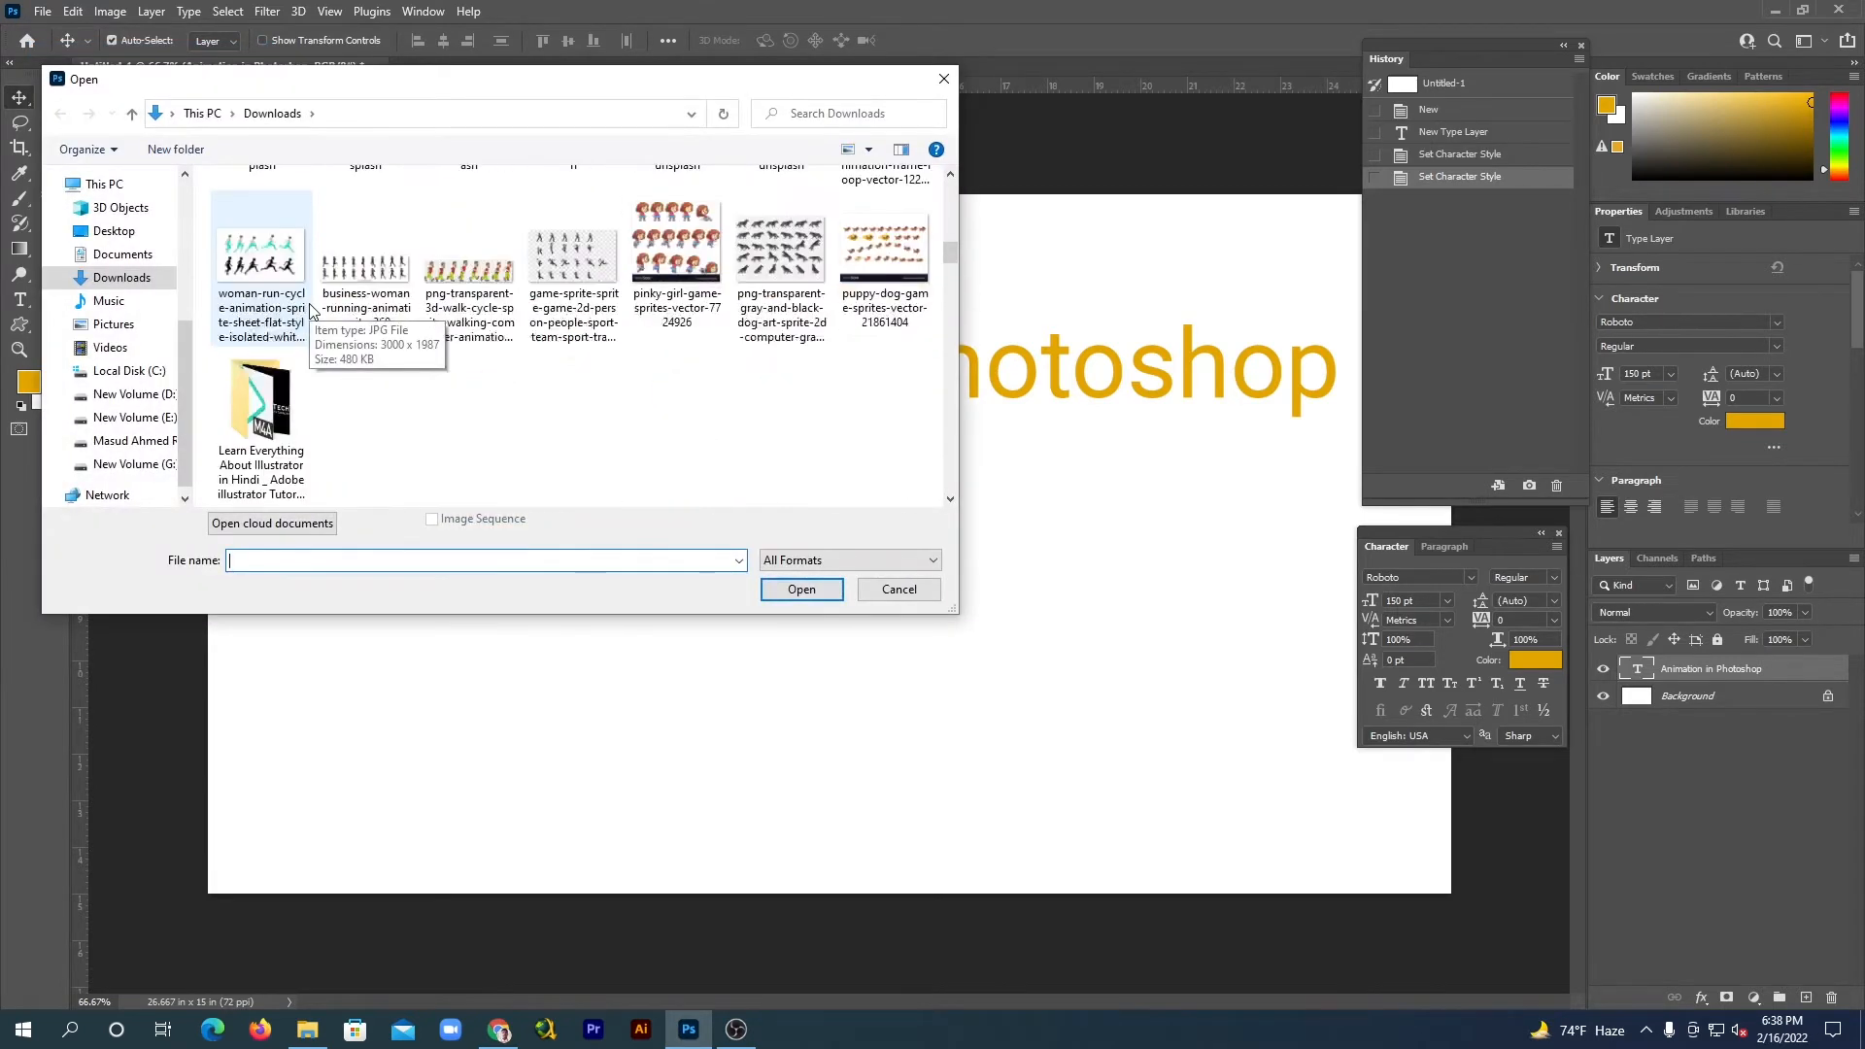
pyautogui.click(254, 250)
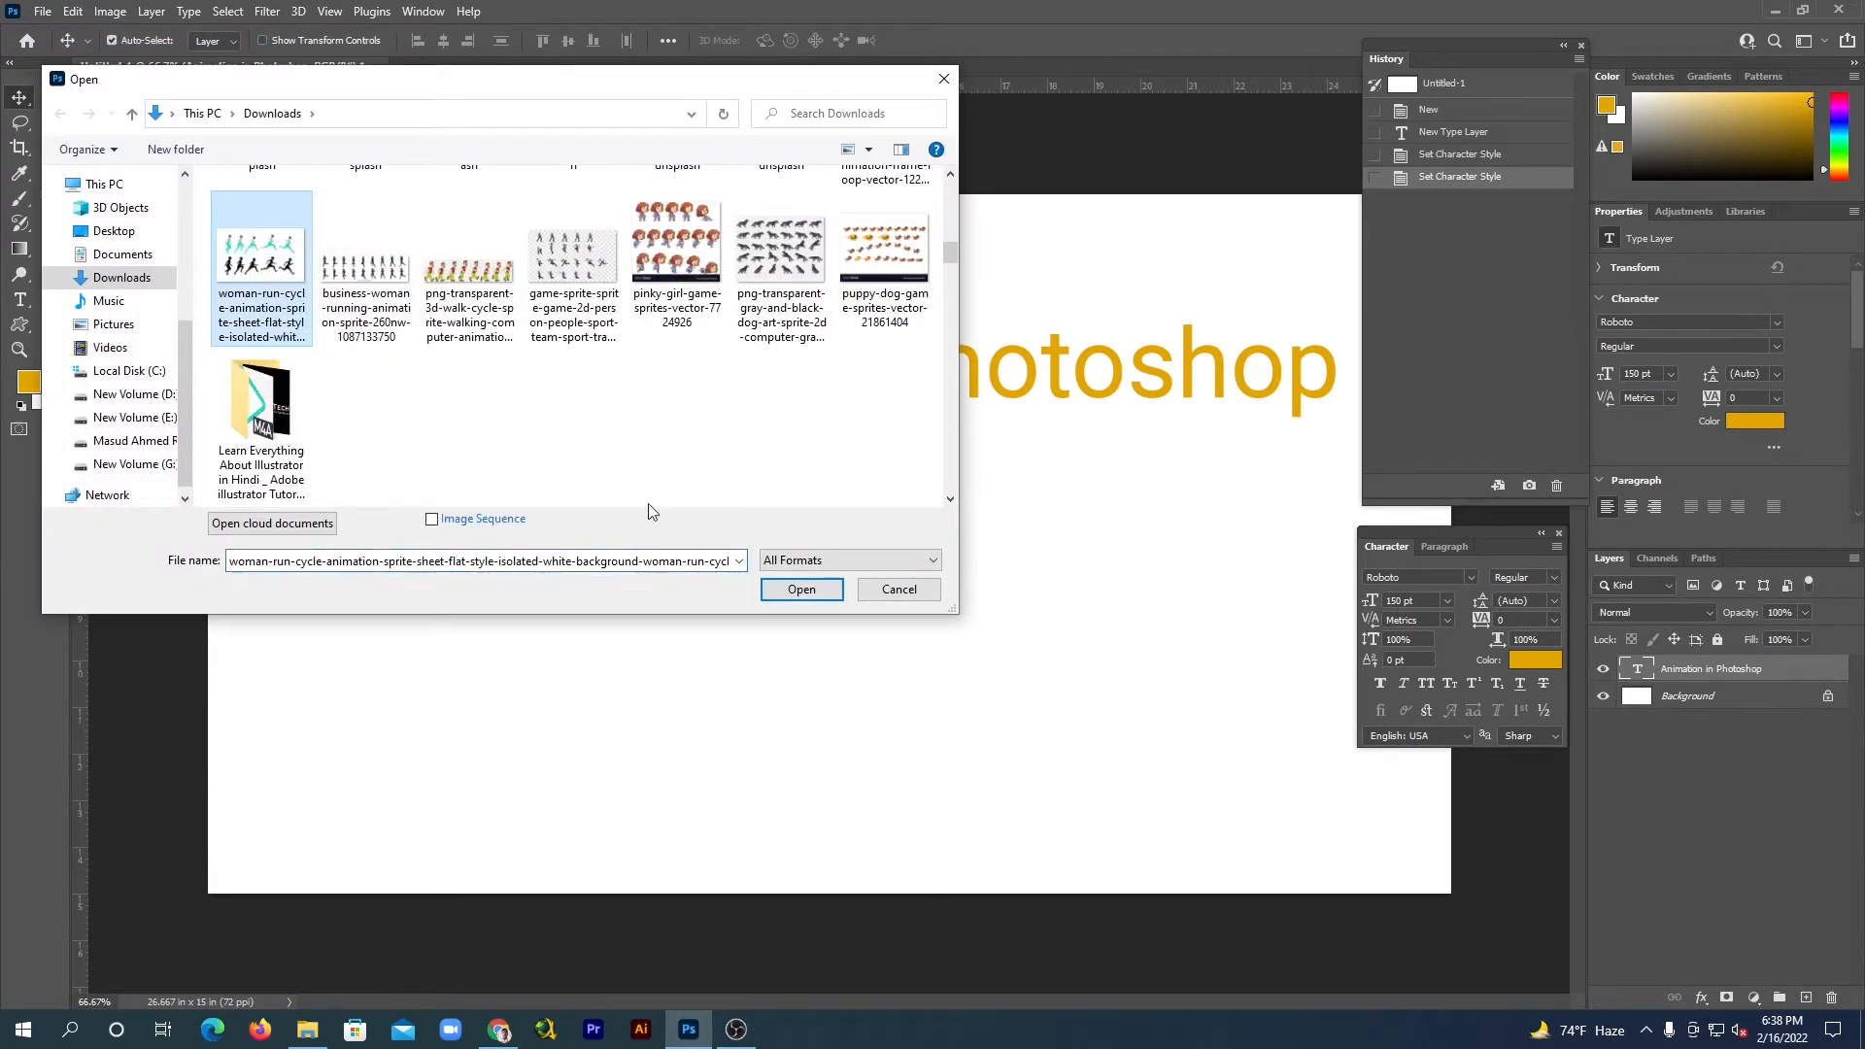
pyautogui.click(802, 588)
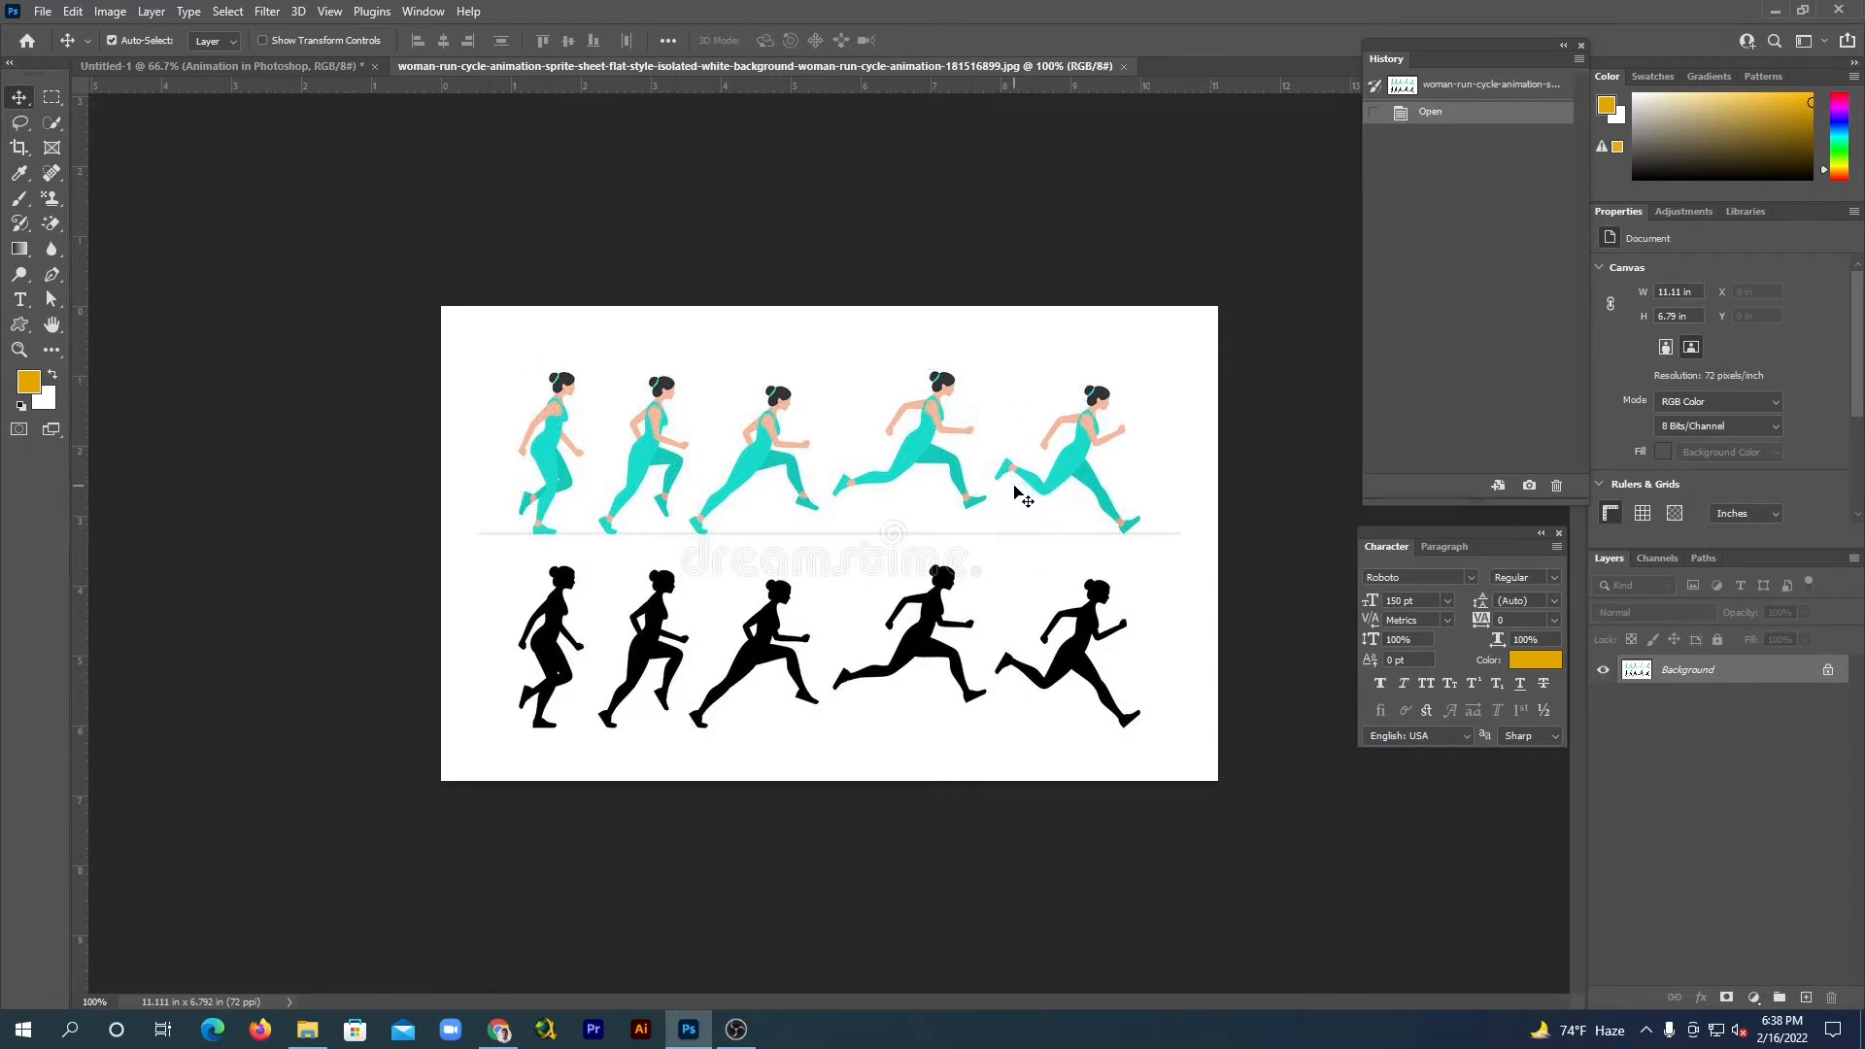
# Open the Unsplash photo of palm trees in a park from the Downloads folder.
pyautogui.click(40, 13)
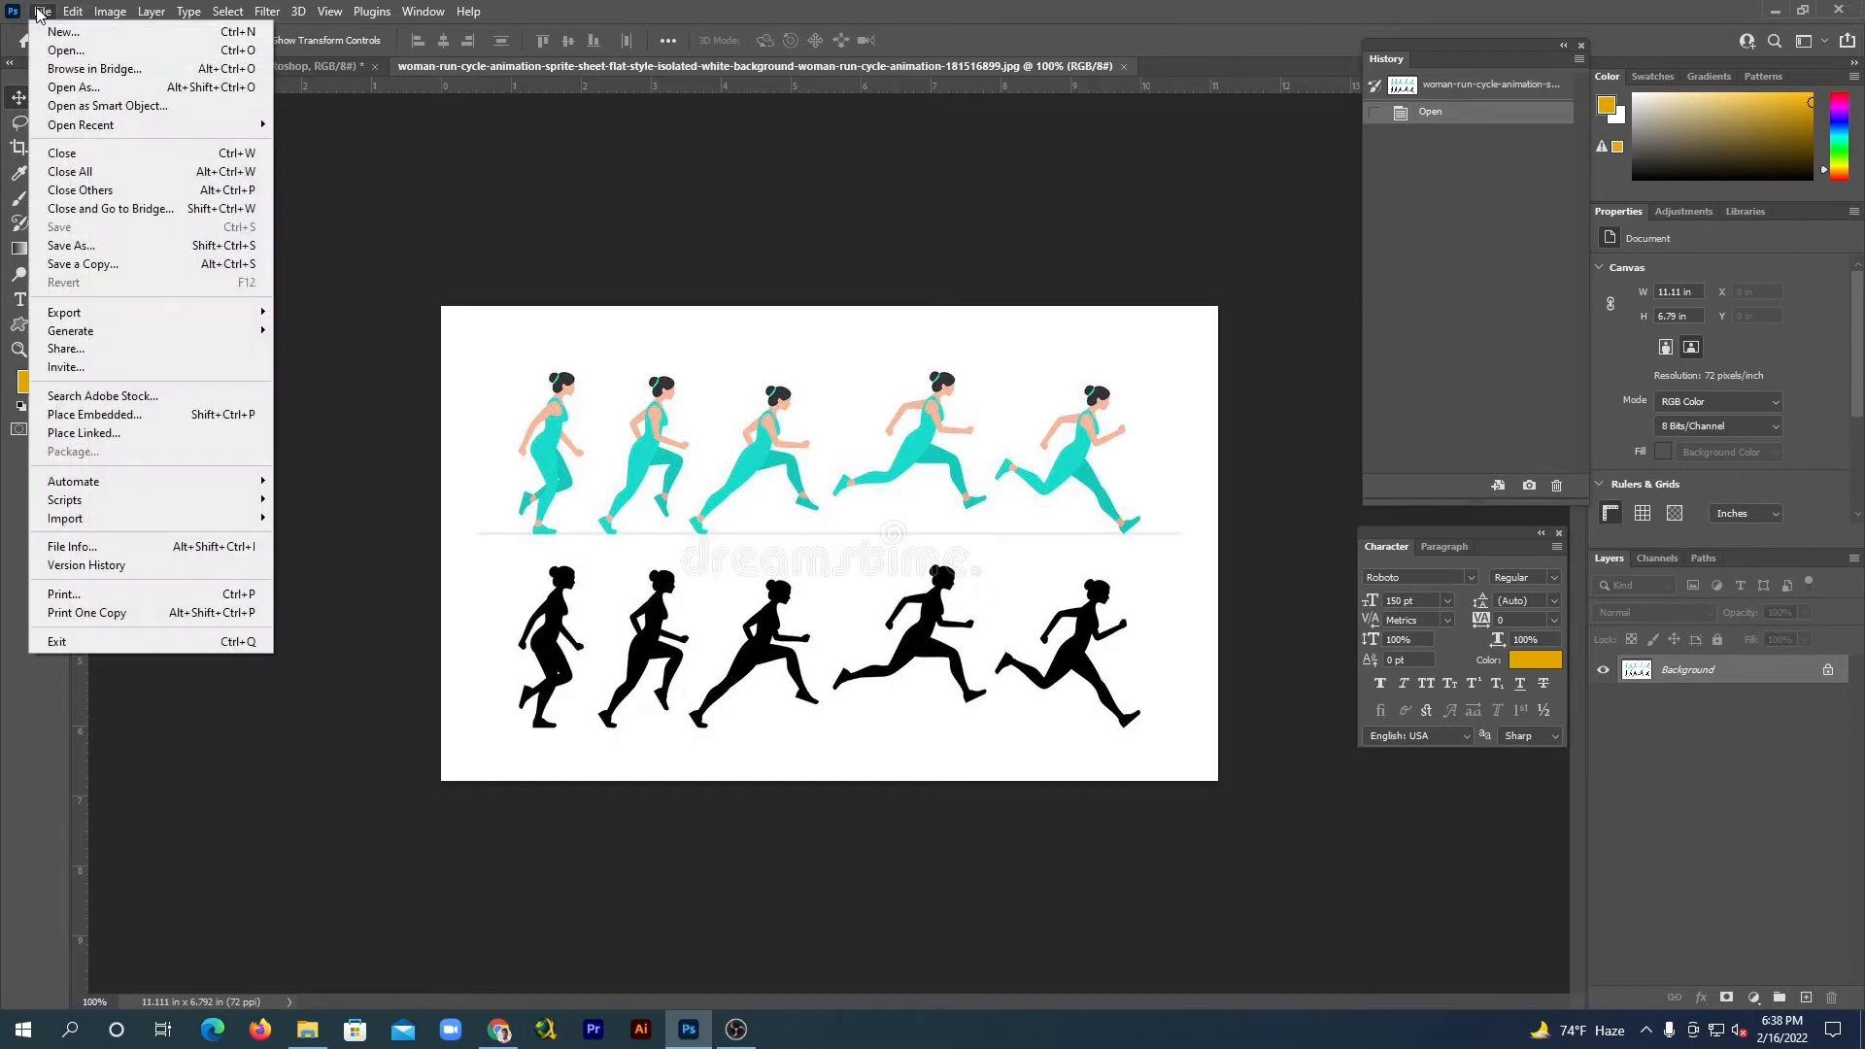
pyautogui.click(58, 50)
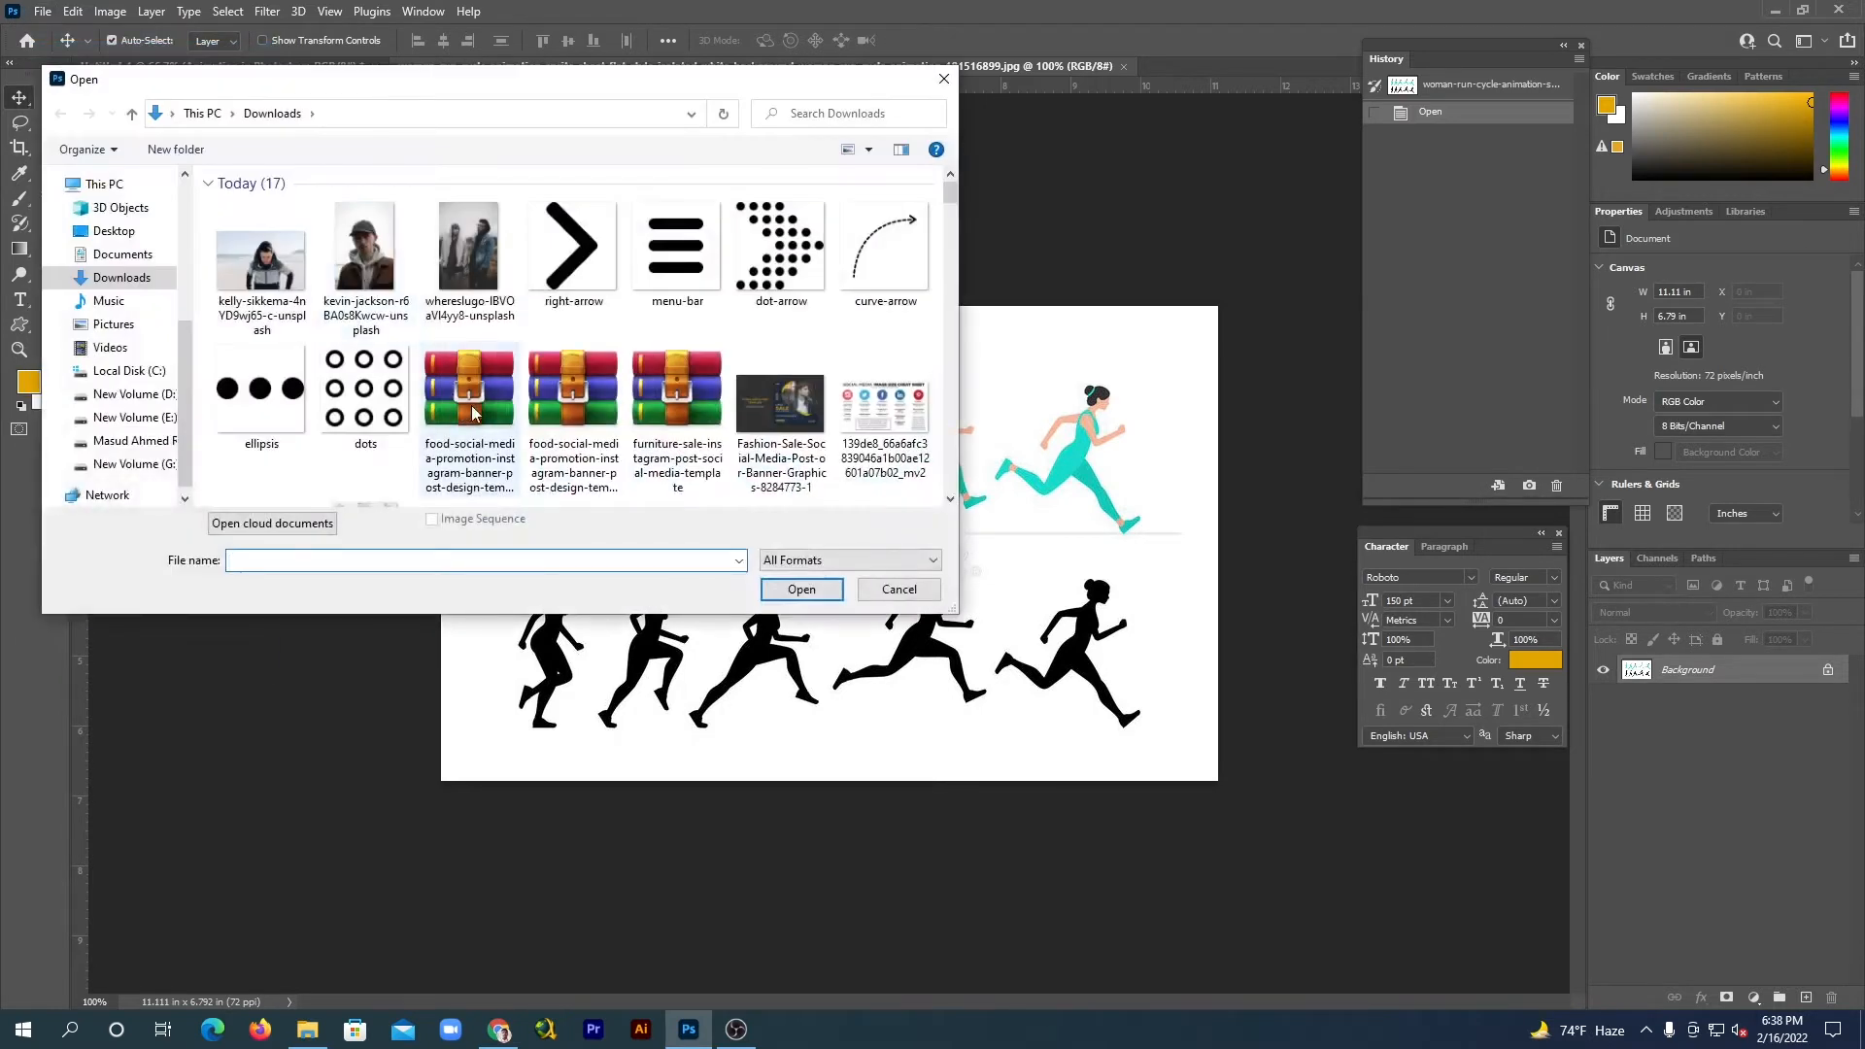
pyautogui.scroll(-3, 500, 399)
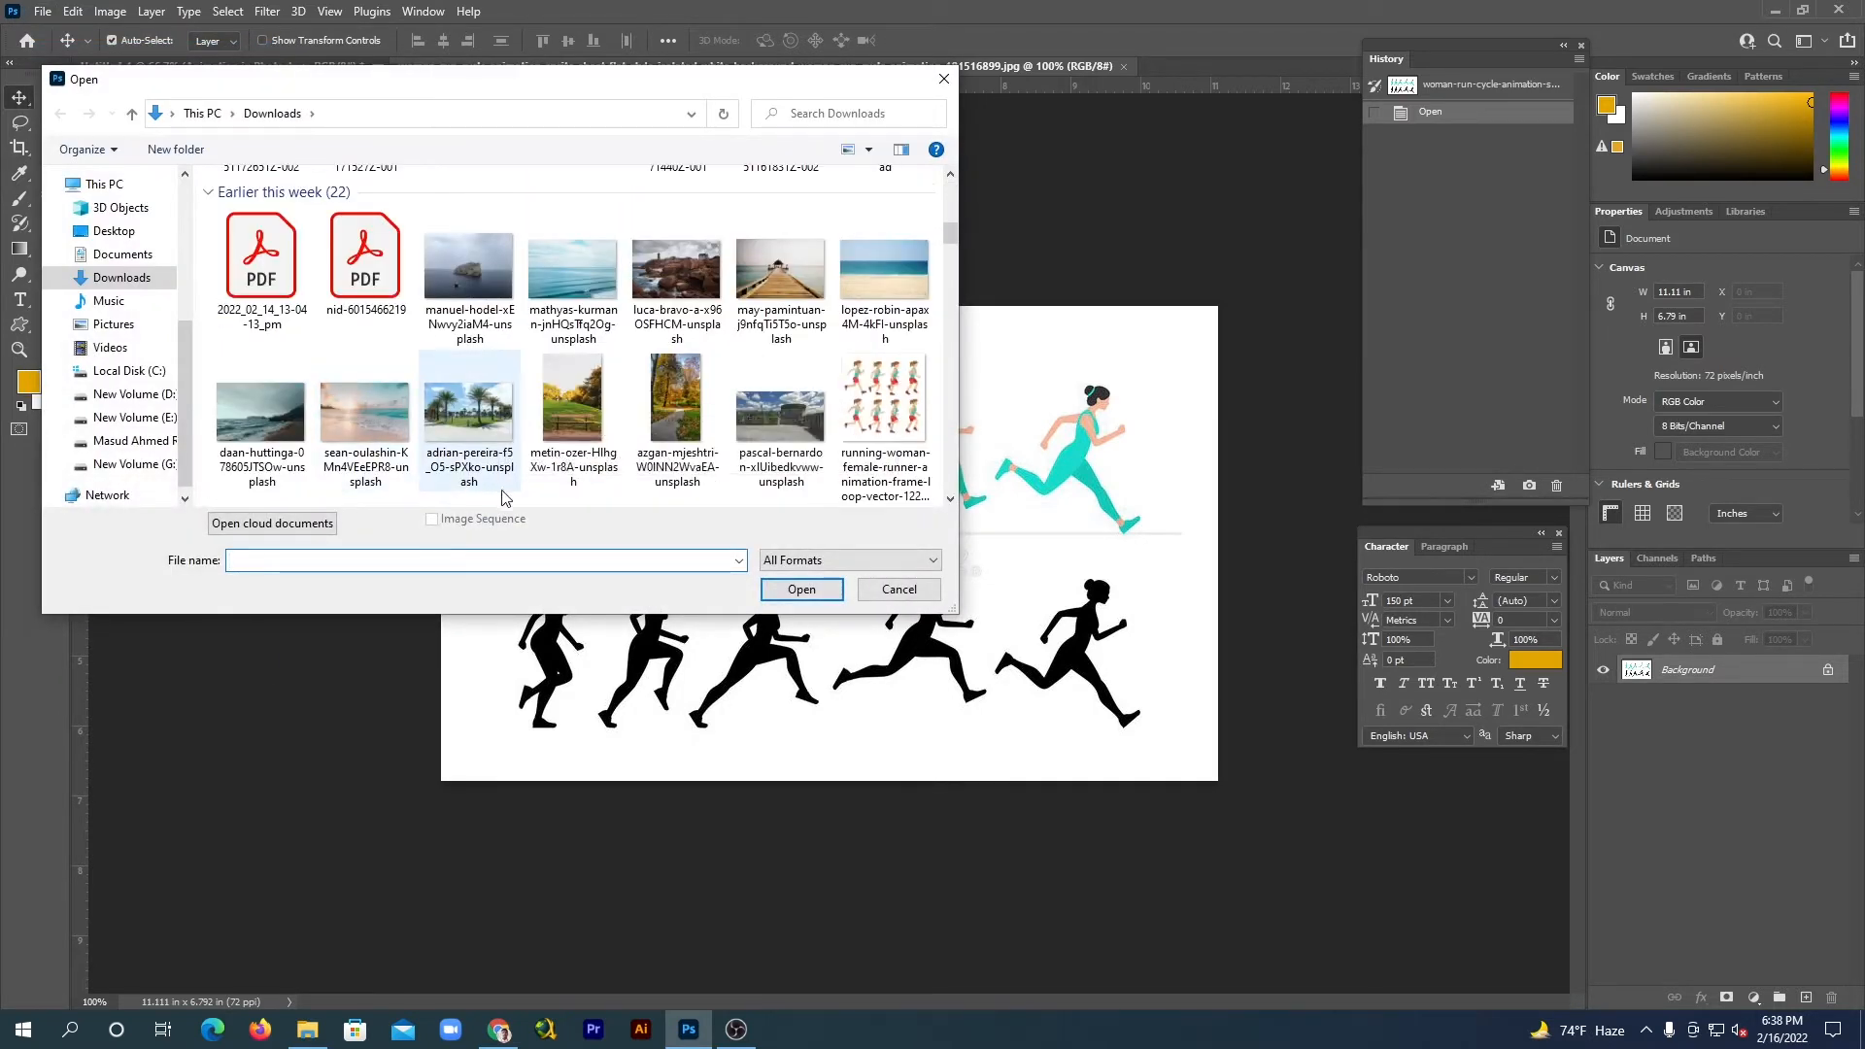
pyautogui.click(570, 388)
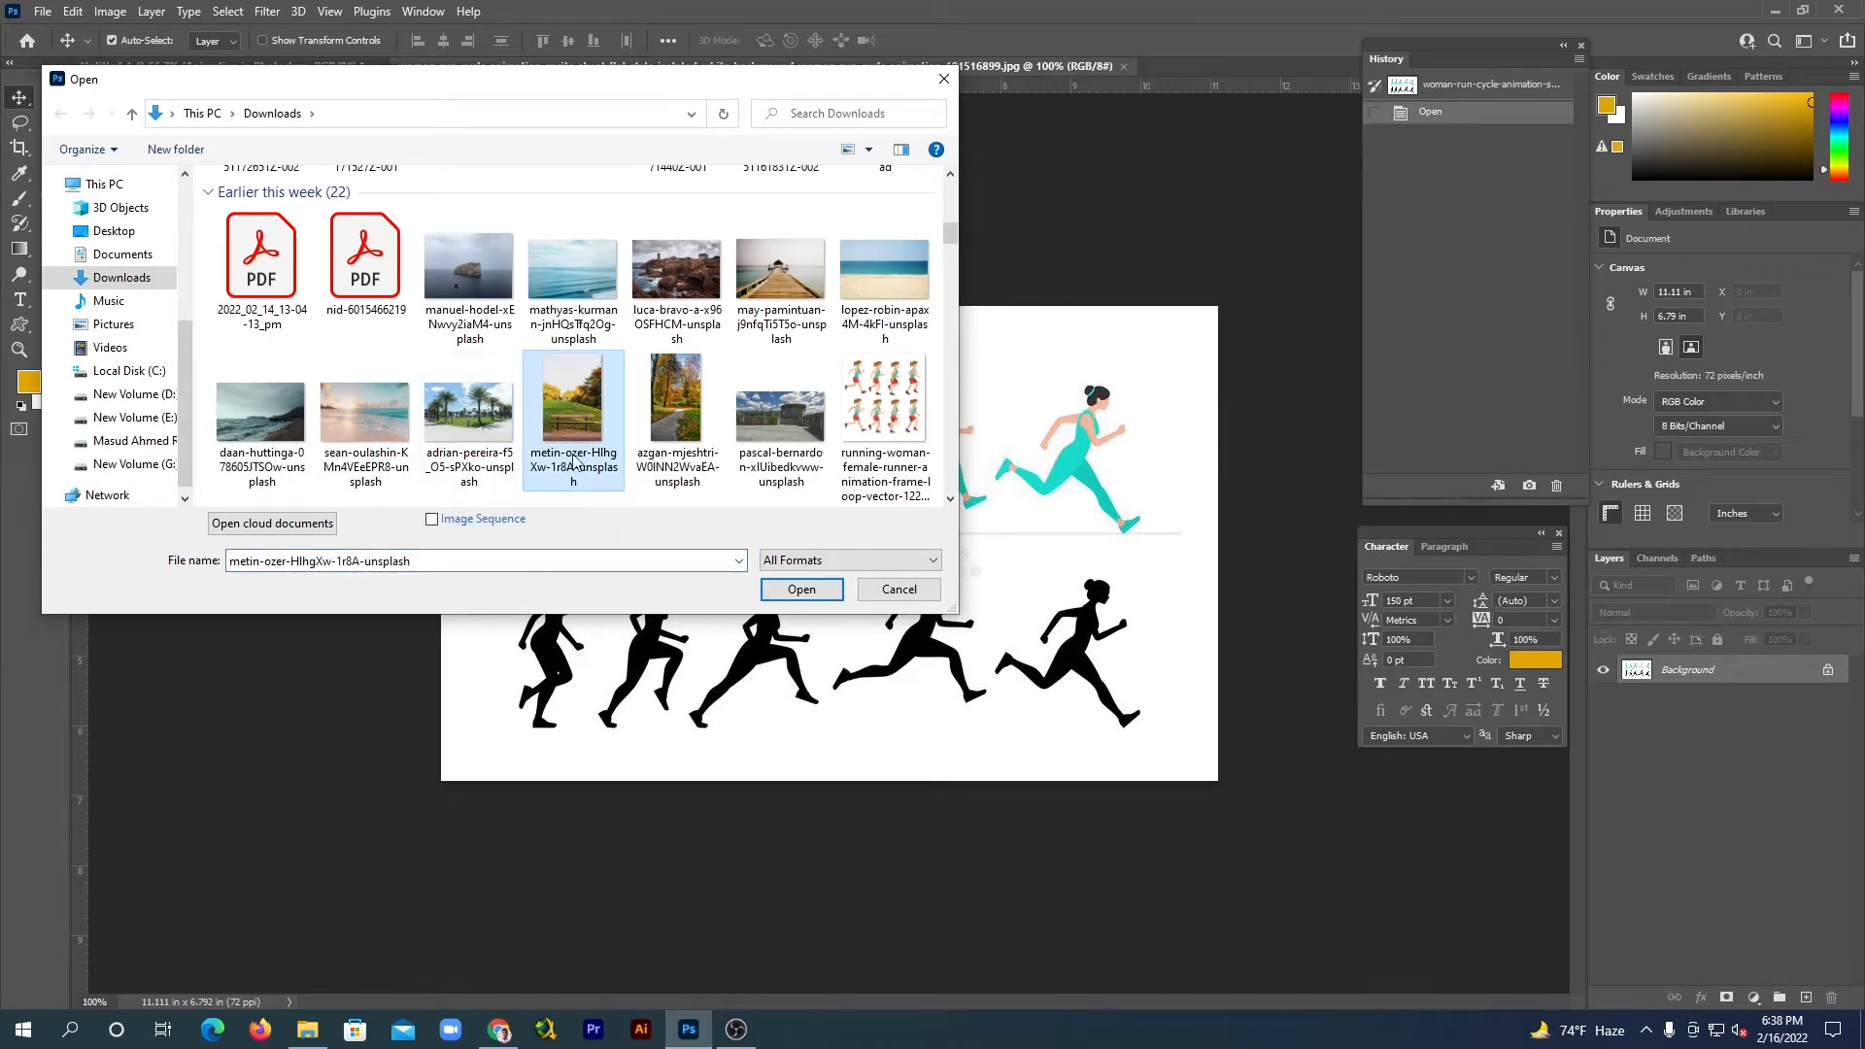
pyautogui.click(464, 412)
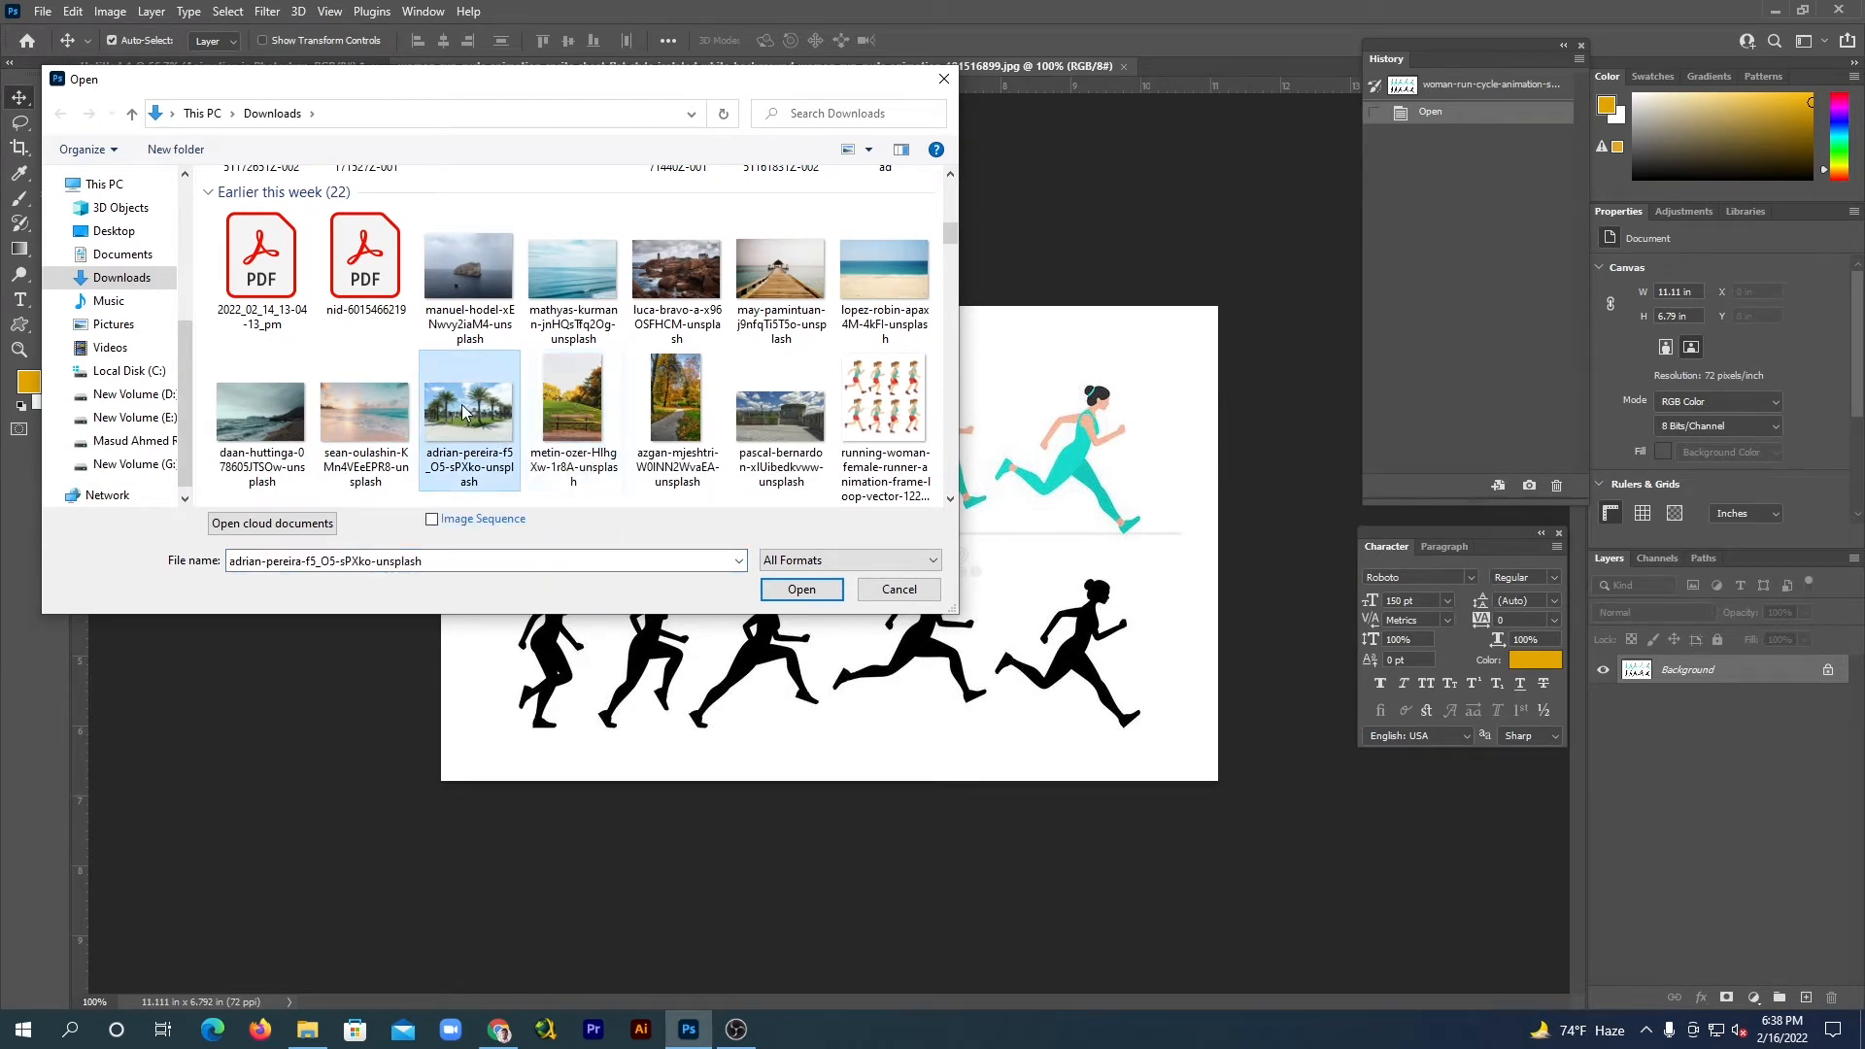
pyautogui.click(763, 589)
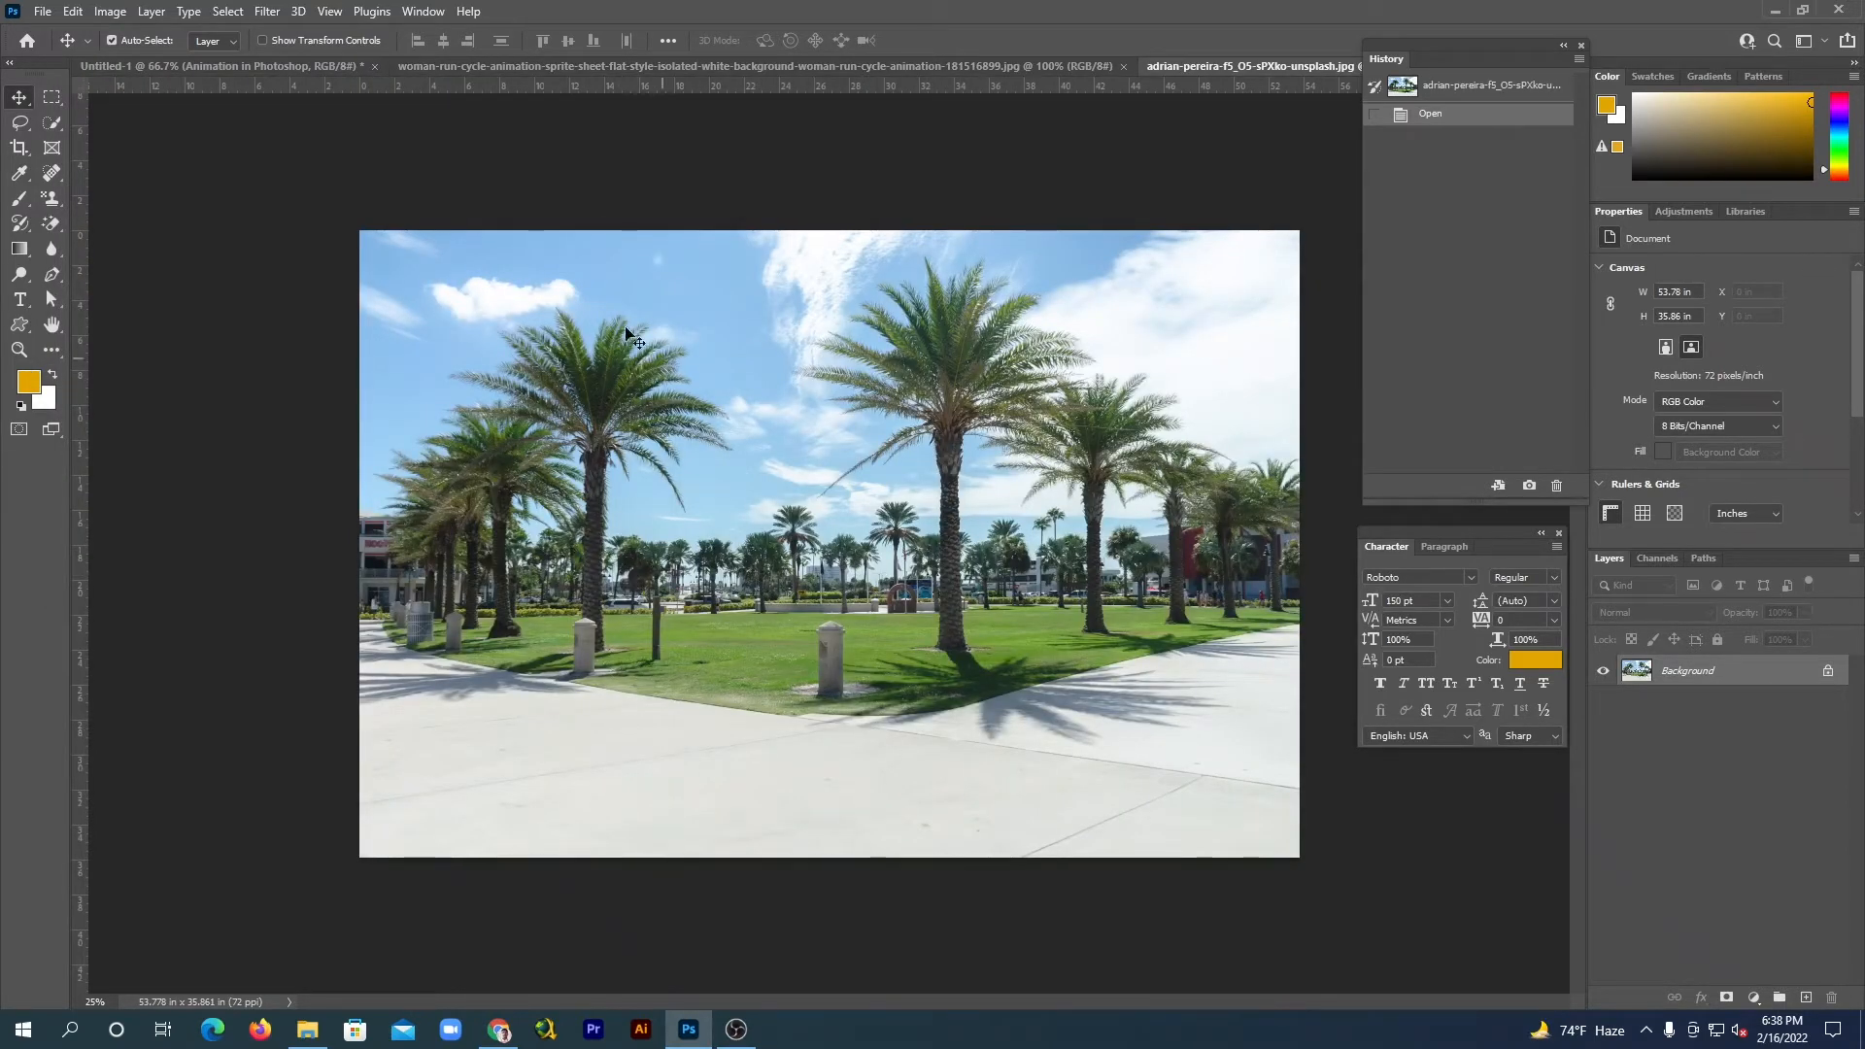
# Remove the white background around the figures in the run-cycle sprite sheet with the Magic Eraser tool.
pyautogui.click(450, 64)
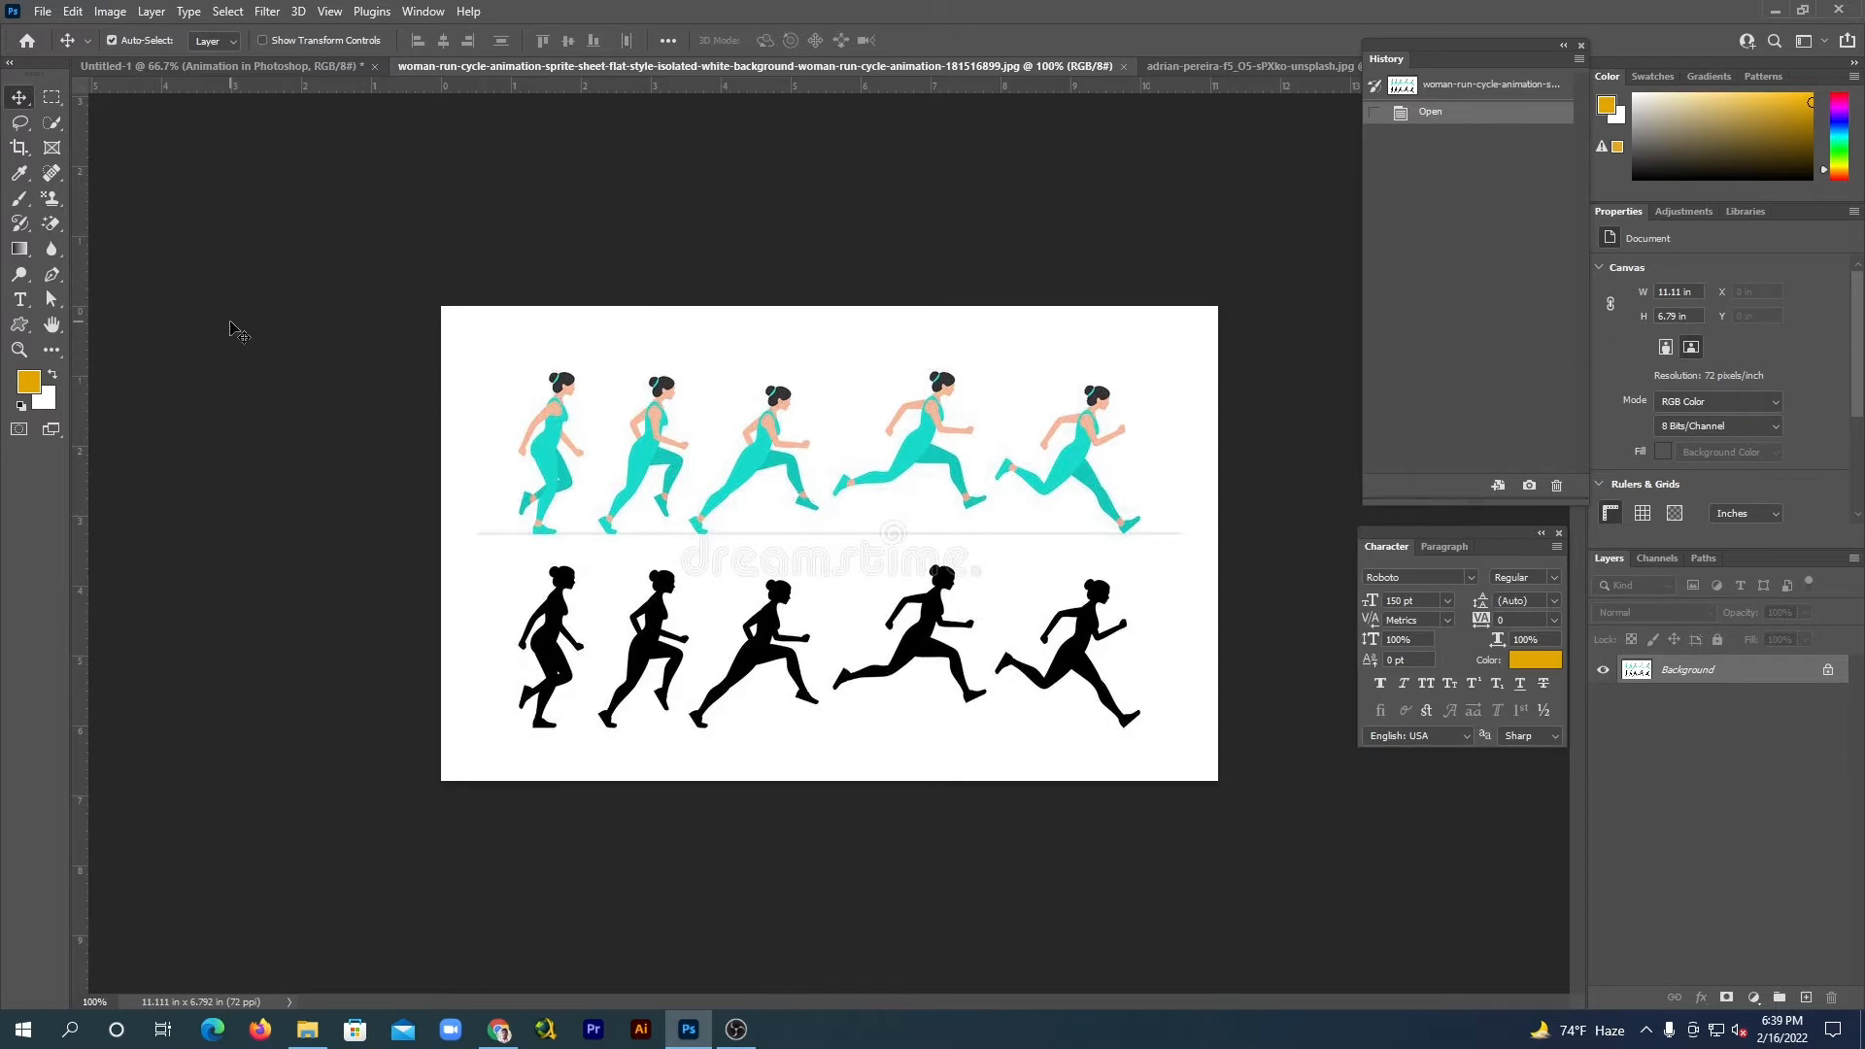
pyautogui.moveTo(50, 226)
pyautogui.mouseDown()
pyautogui.moveTo(124, 229)
pyautogui.moveTo(167, 270)
pyautogui.mouseUp()
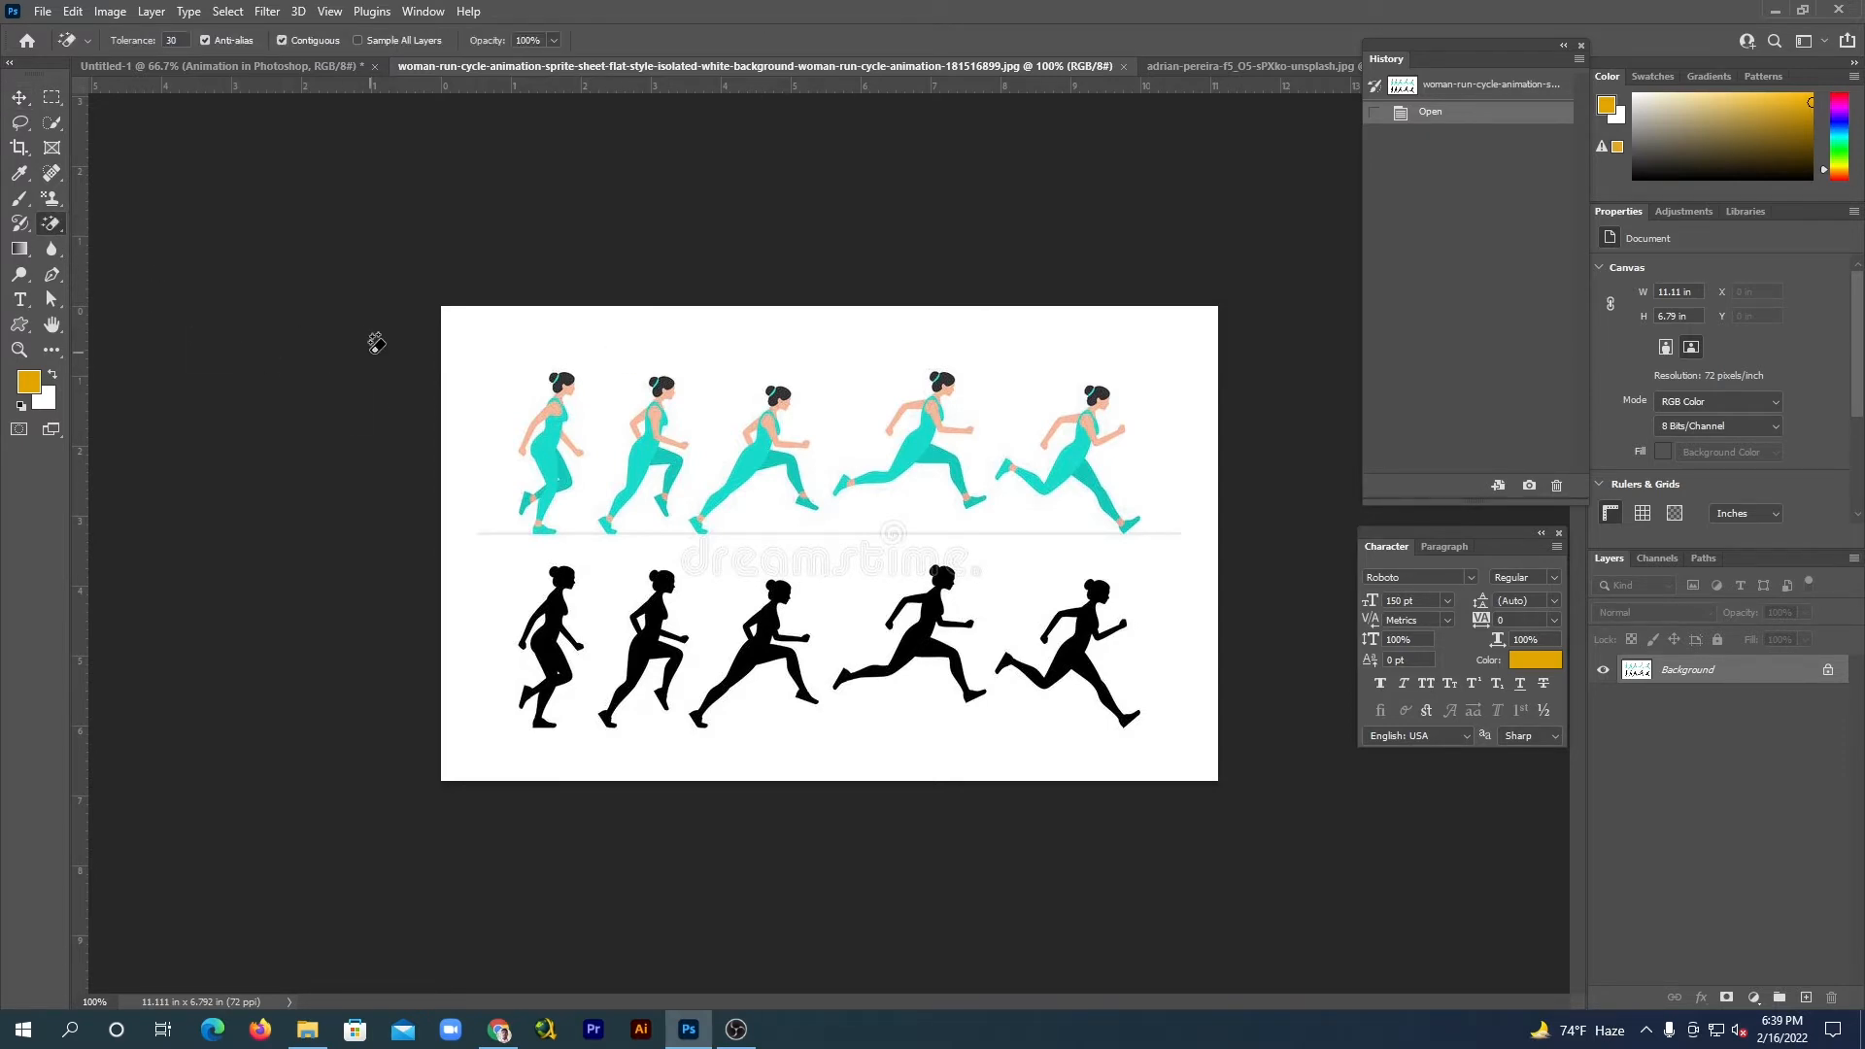
pyautogui.click(494, 376)
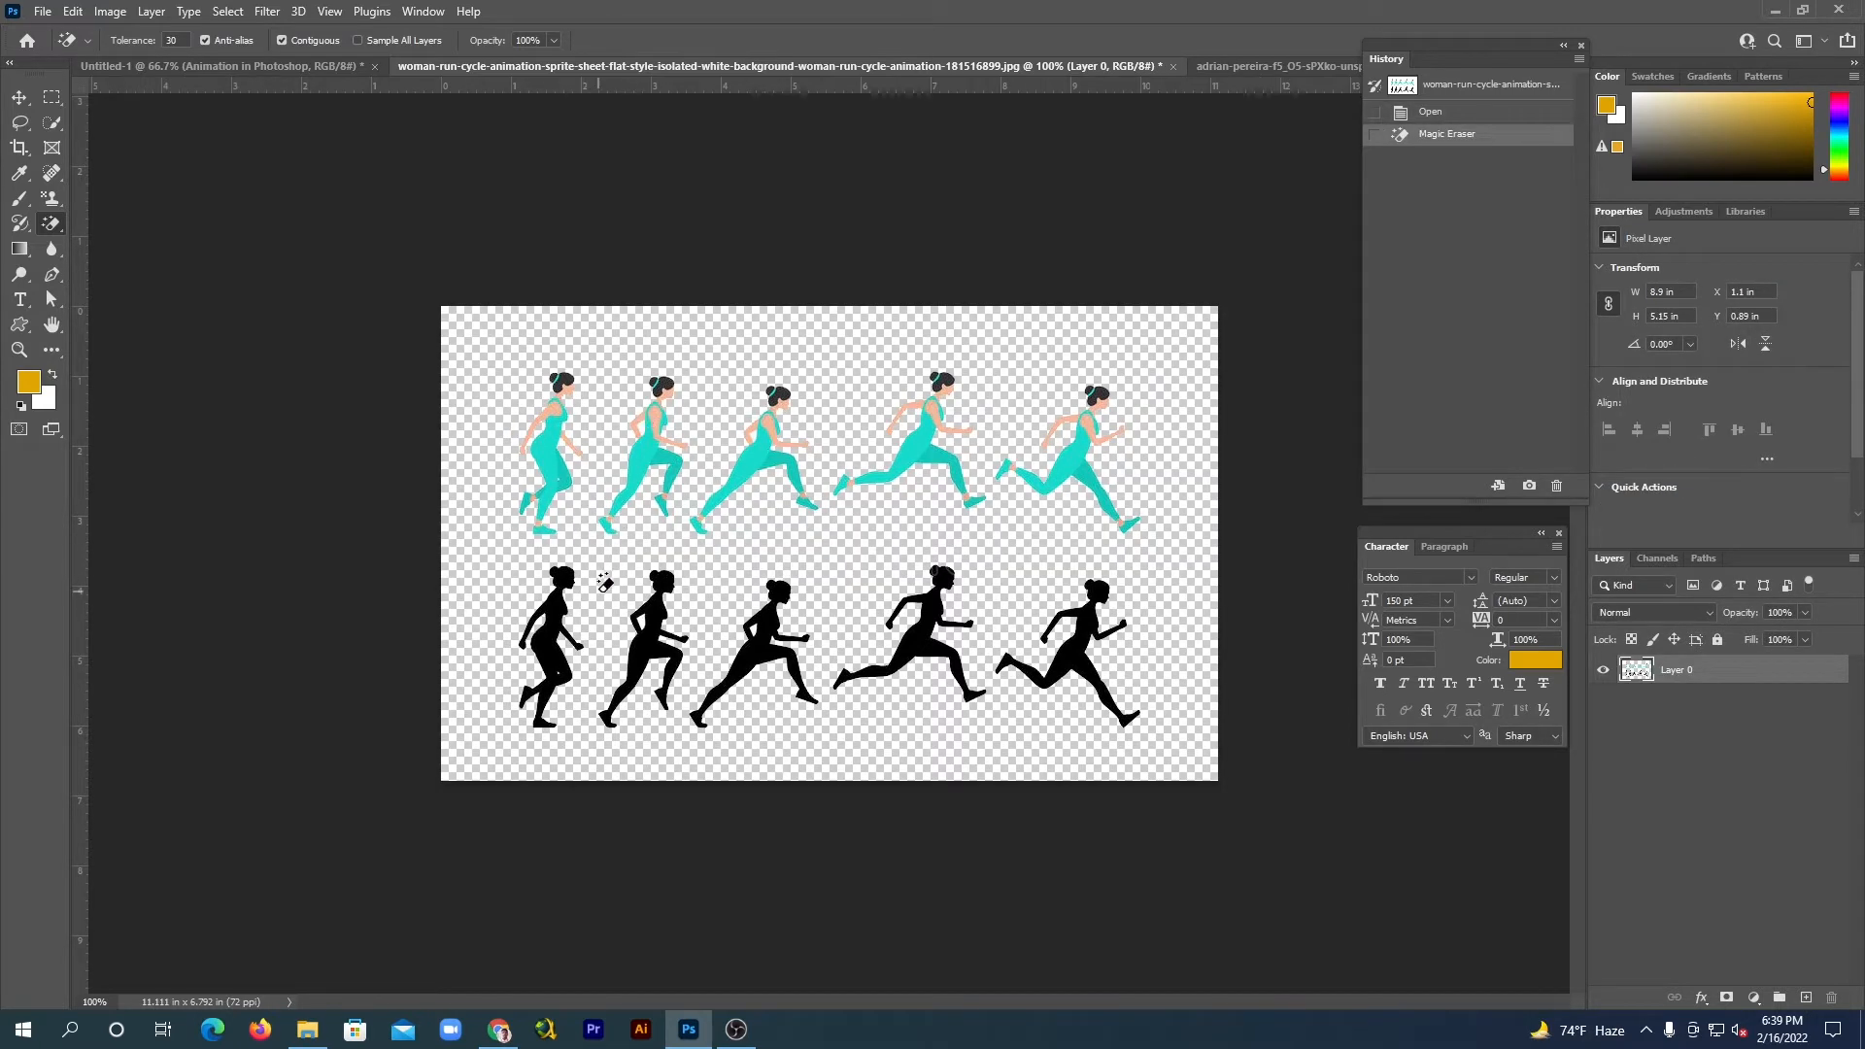
# Erase the leftover white areas between arm and torso on the second and third teal runners.
pyautogui.hotkey('ctrl', '+')
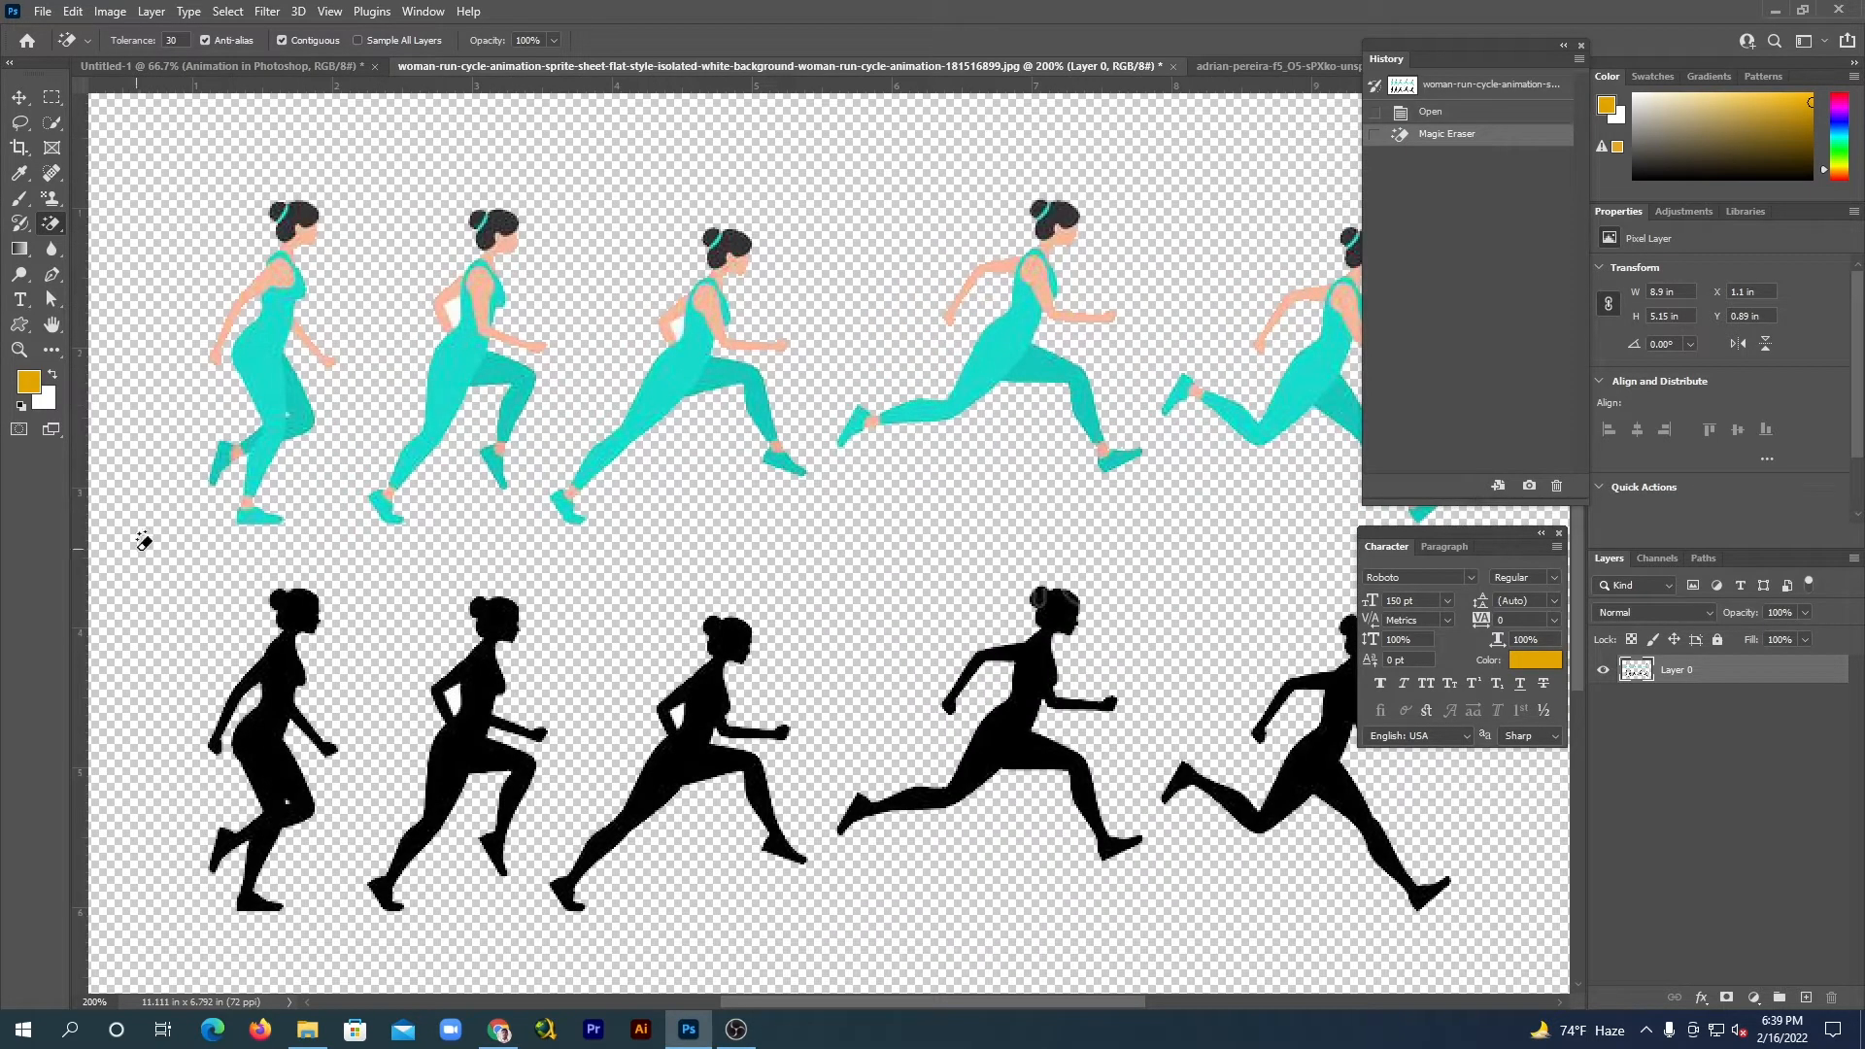
pyautogui.hotkey('ctrl', '+')
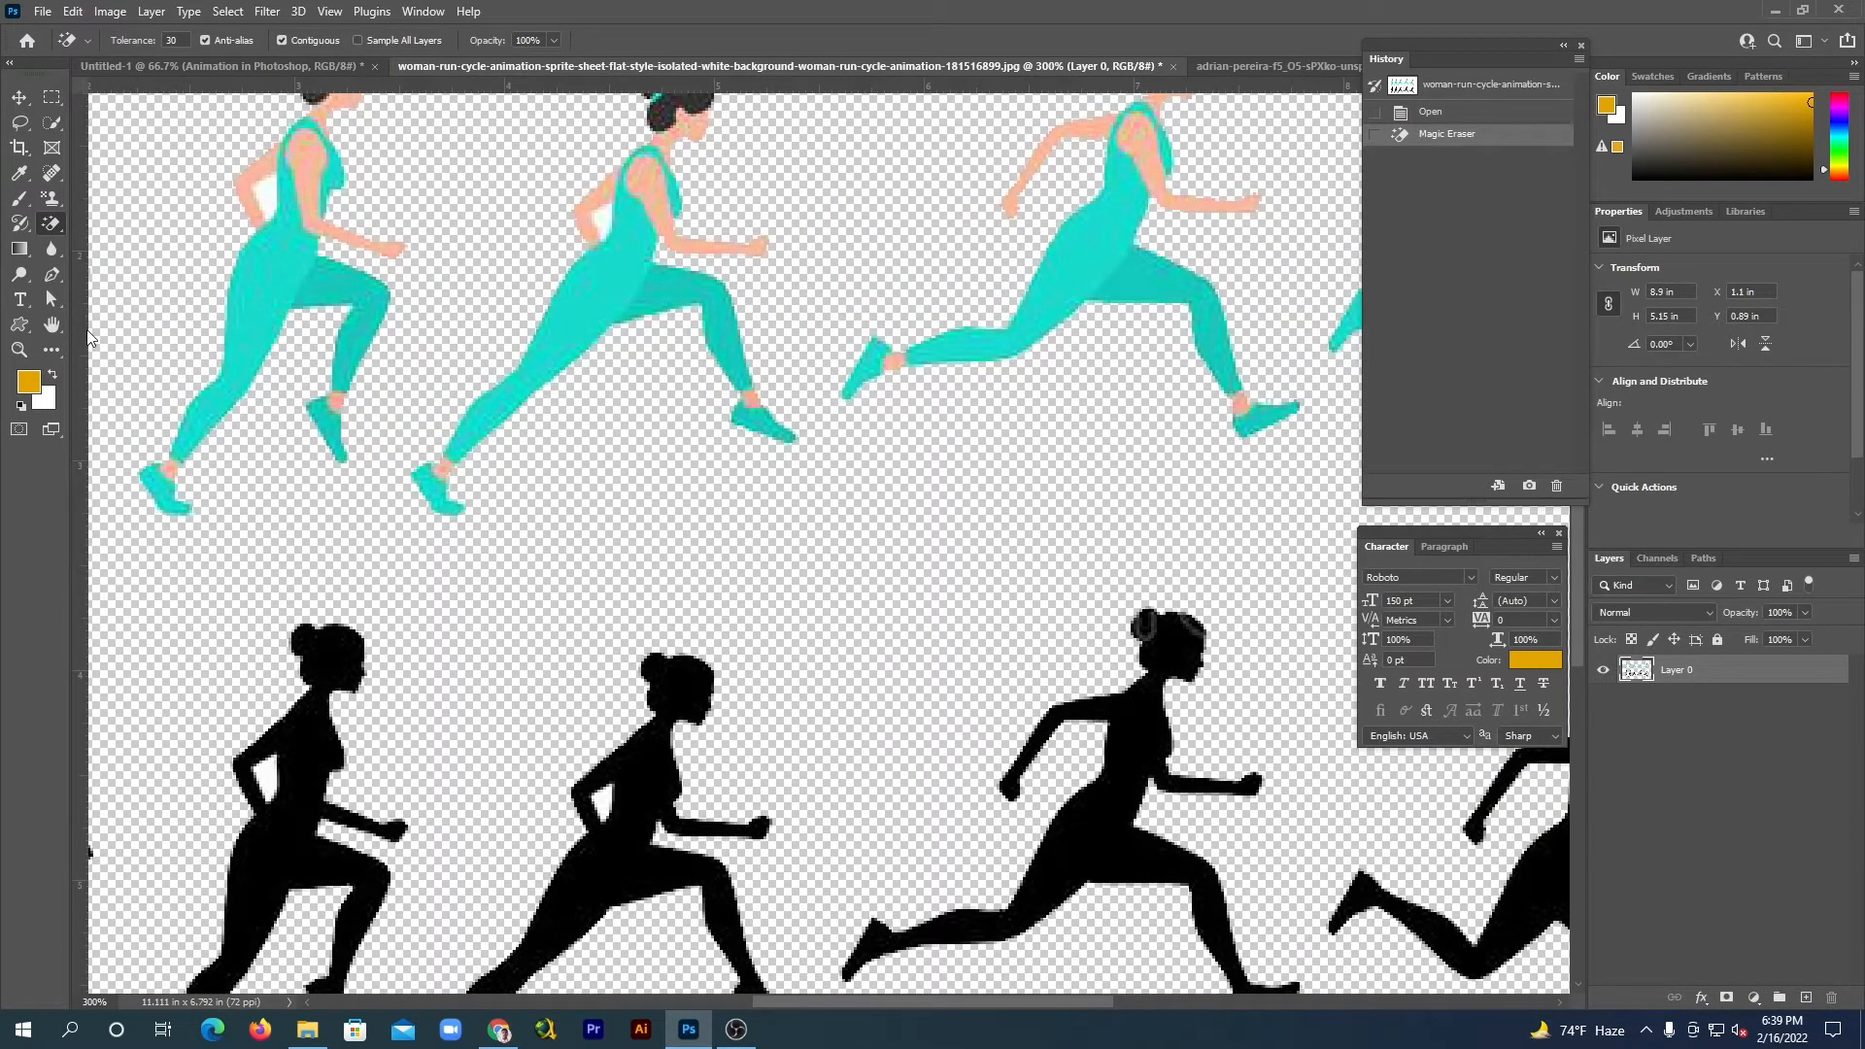
pyautogui.moveTo(163, 232); pyautogui.dragTo(381, 548)
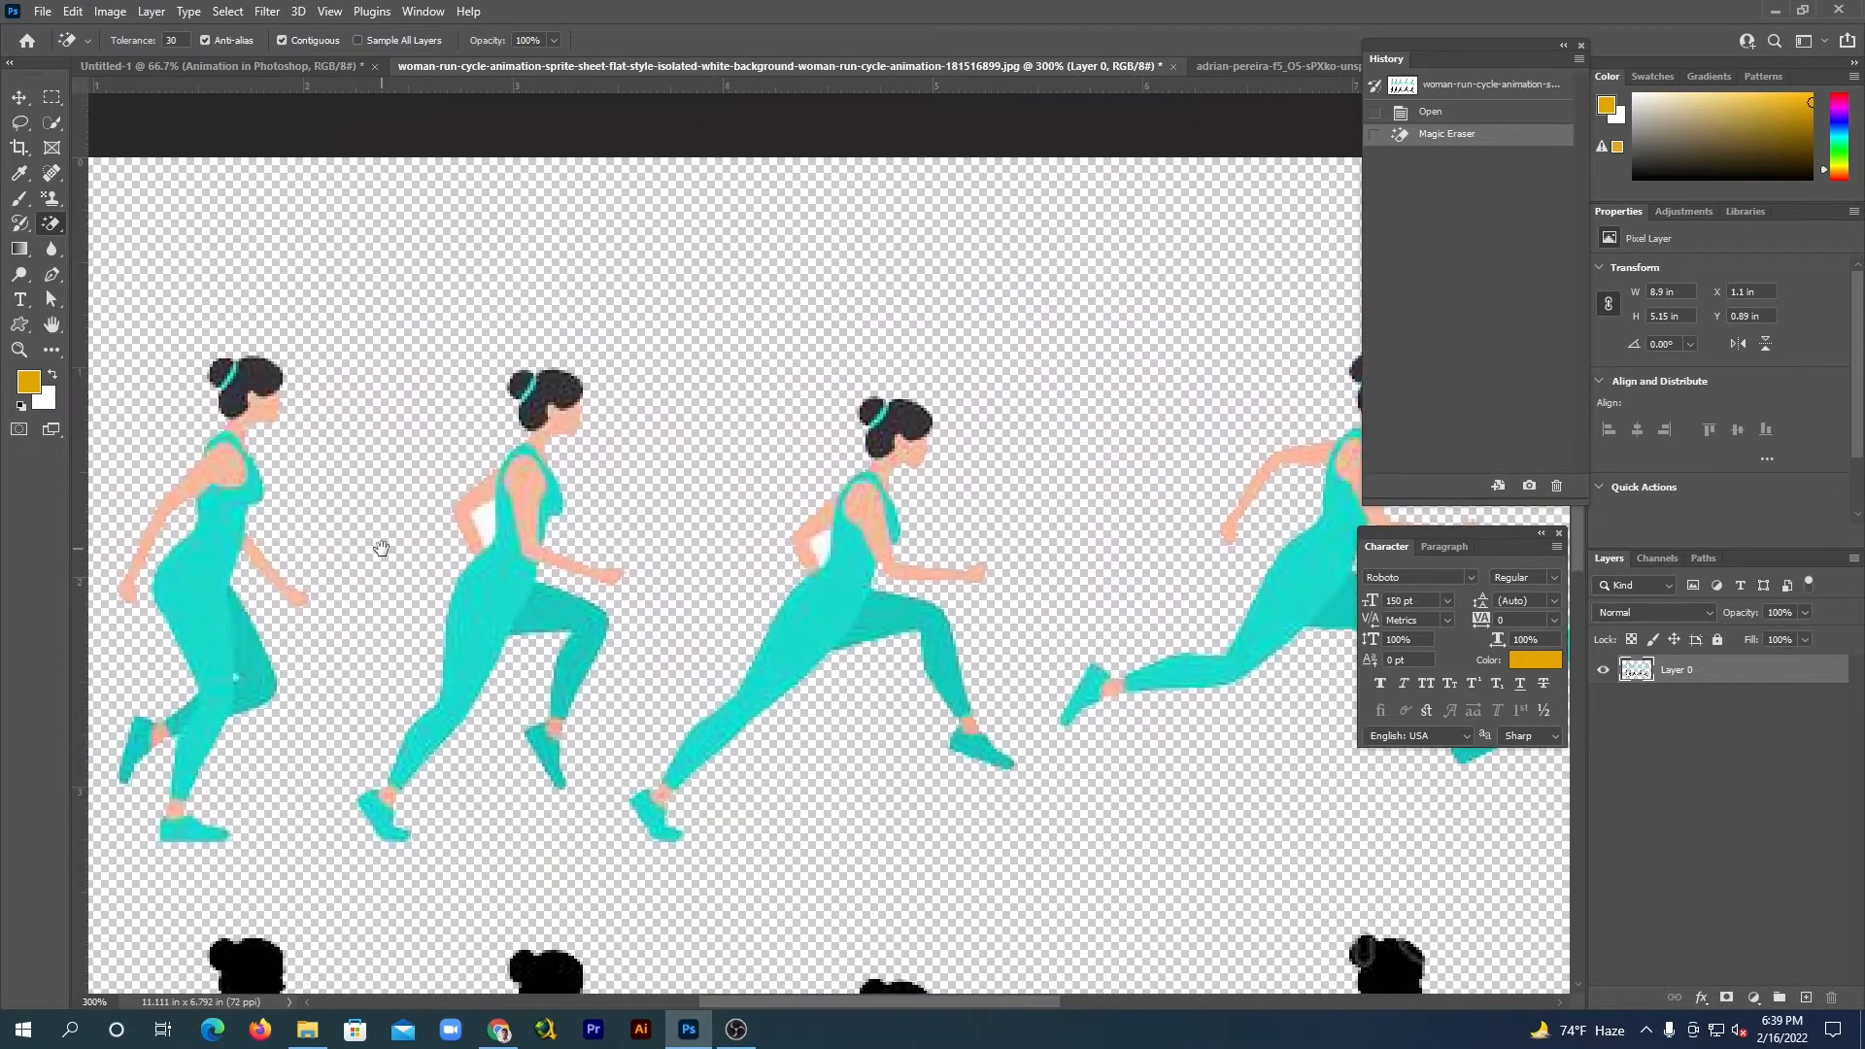
pyautogui.click(489, 513)
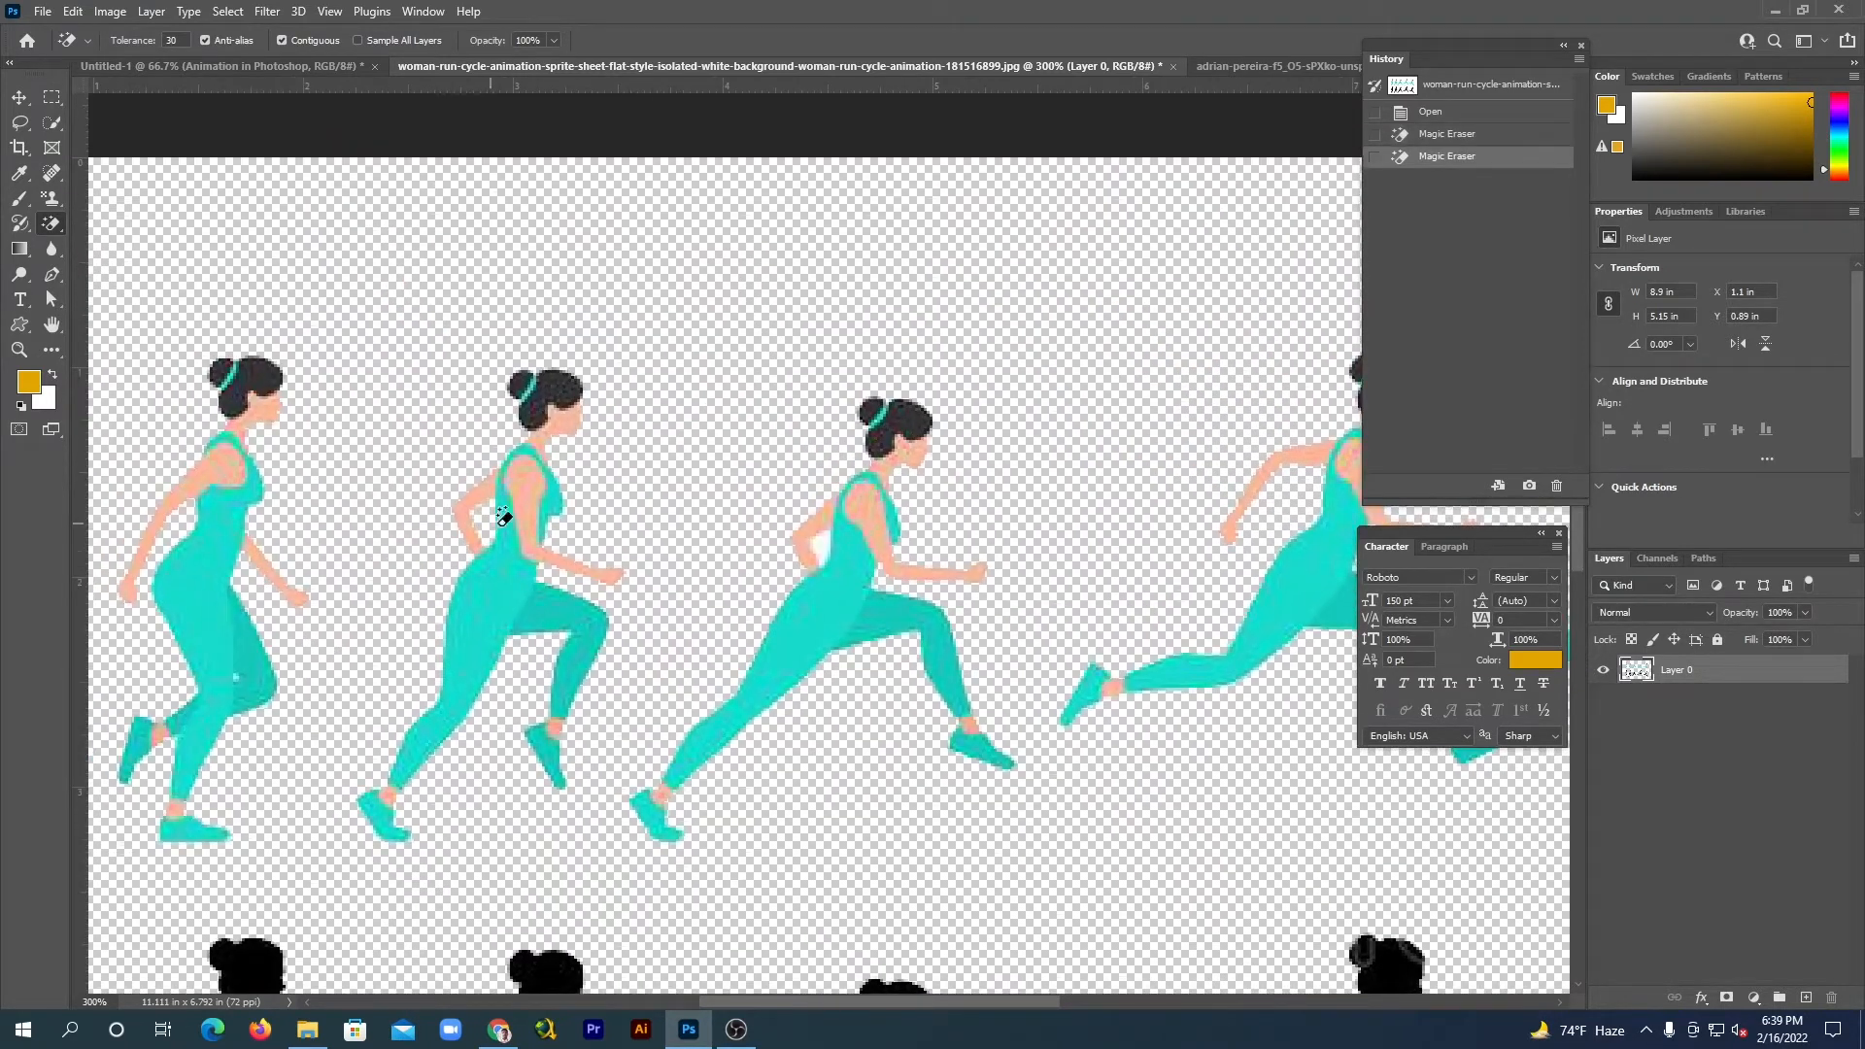
pyautogui.click(828, 544)
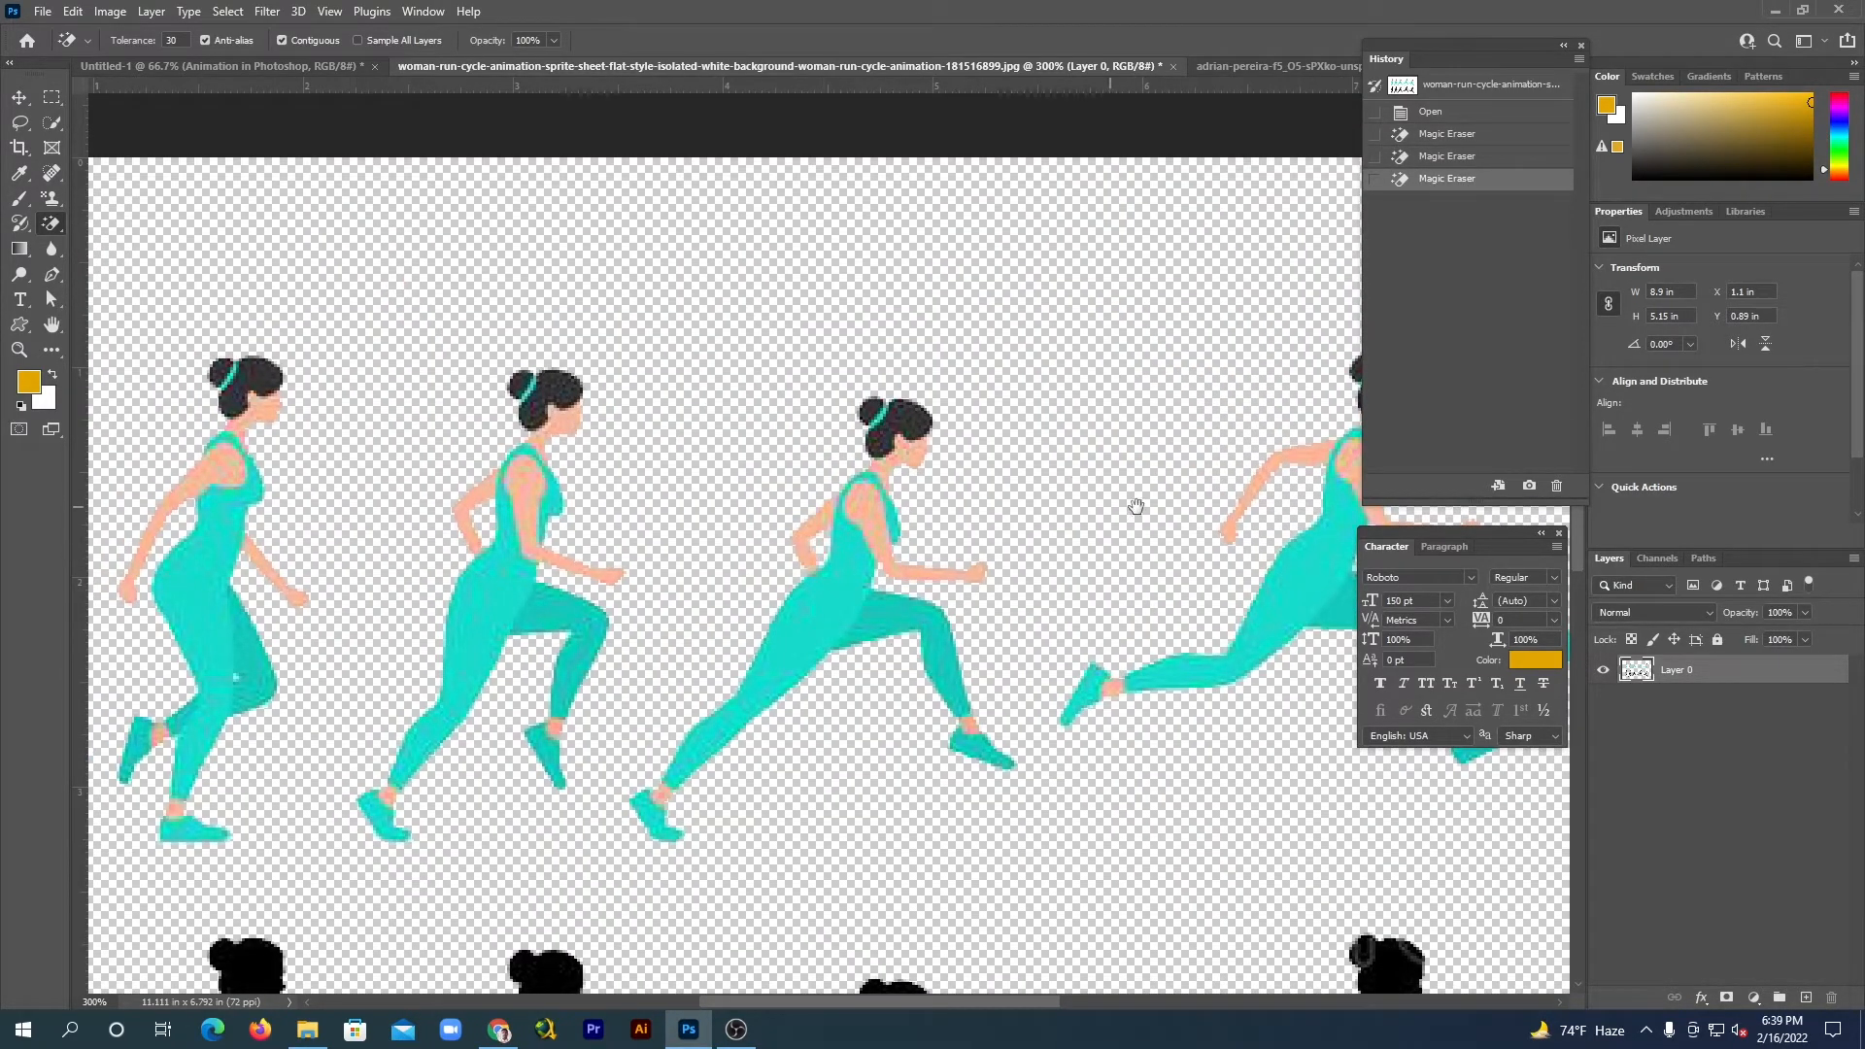
pyautogui.moveTo(1135, 506)
pyautogui.mouseDown()
pyautogui.moveTo(920, 429)
pyautogui.moveTo(428, 491)
pyautogui.moveTo(1110, 433)
pyautogui.mouseUp()
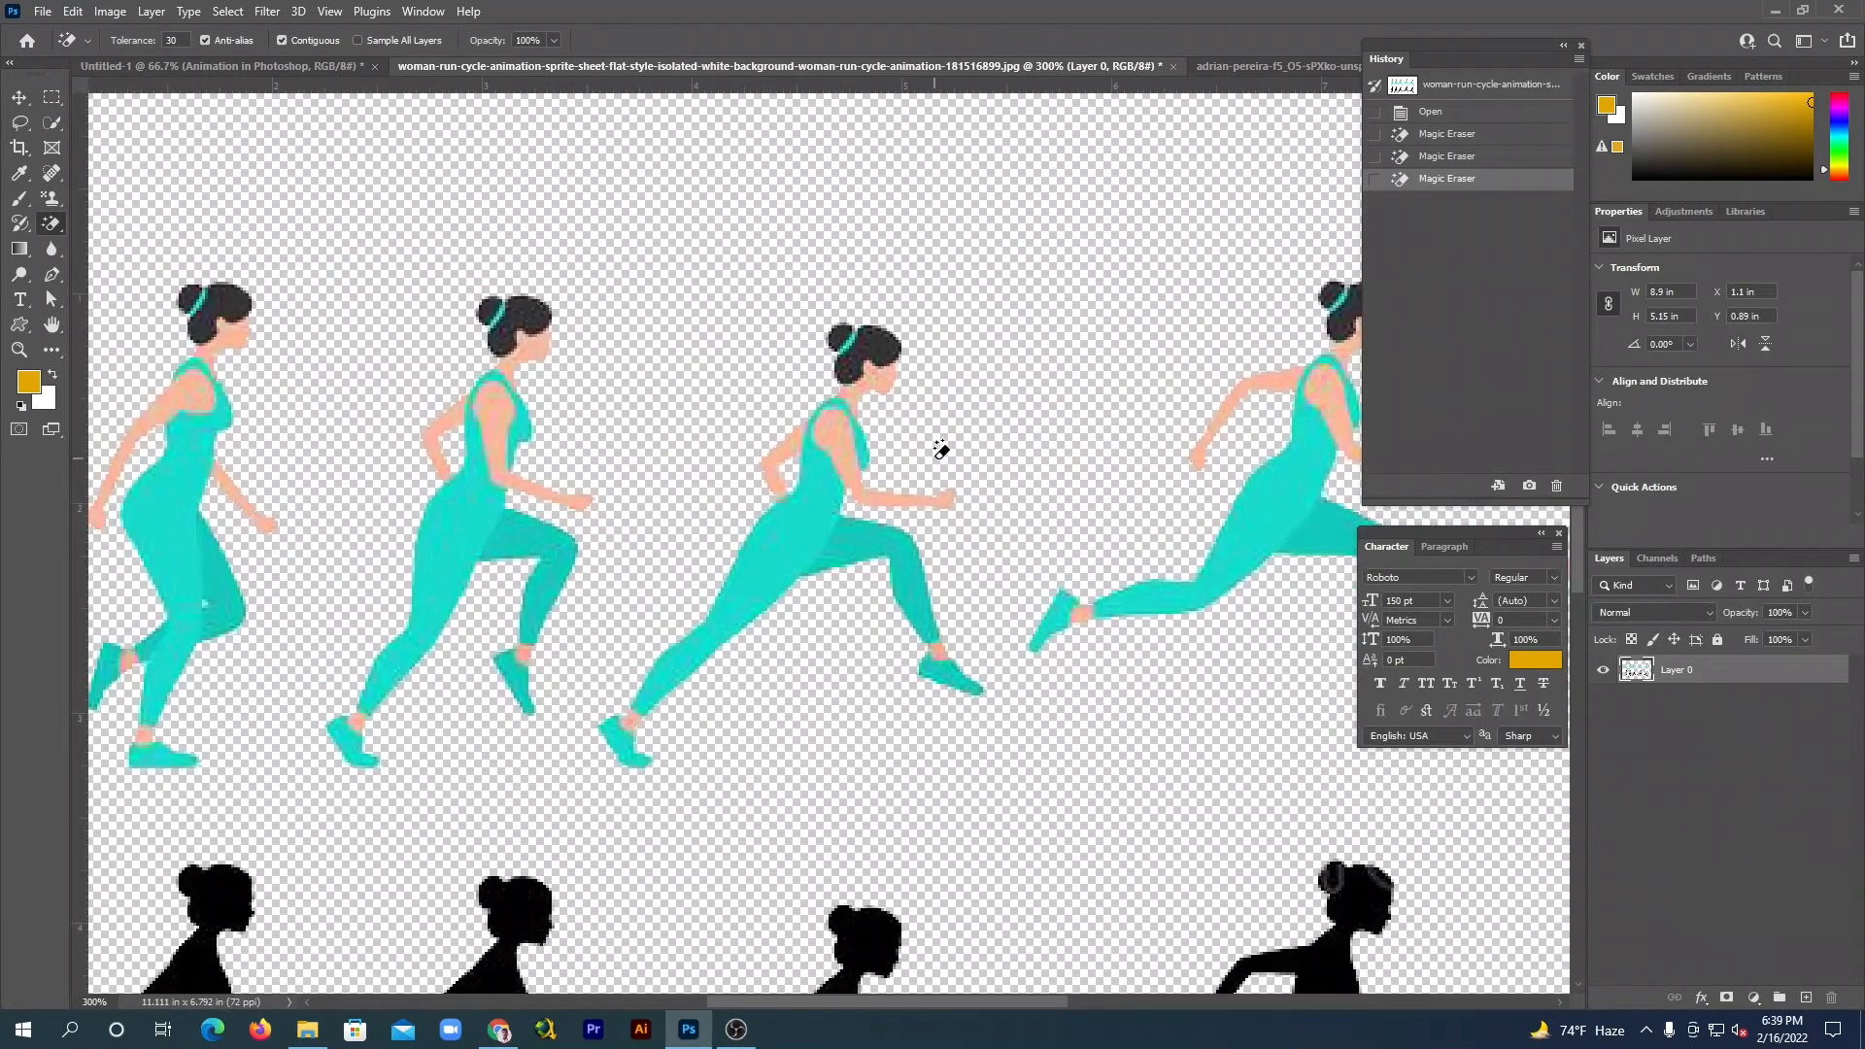
pyautogui.hotkey('ctrl', '-')
pyautogui.hotkey('ctrl', '-')
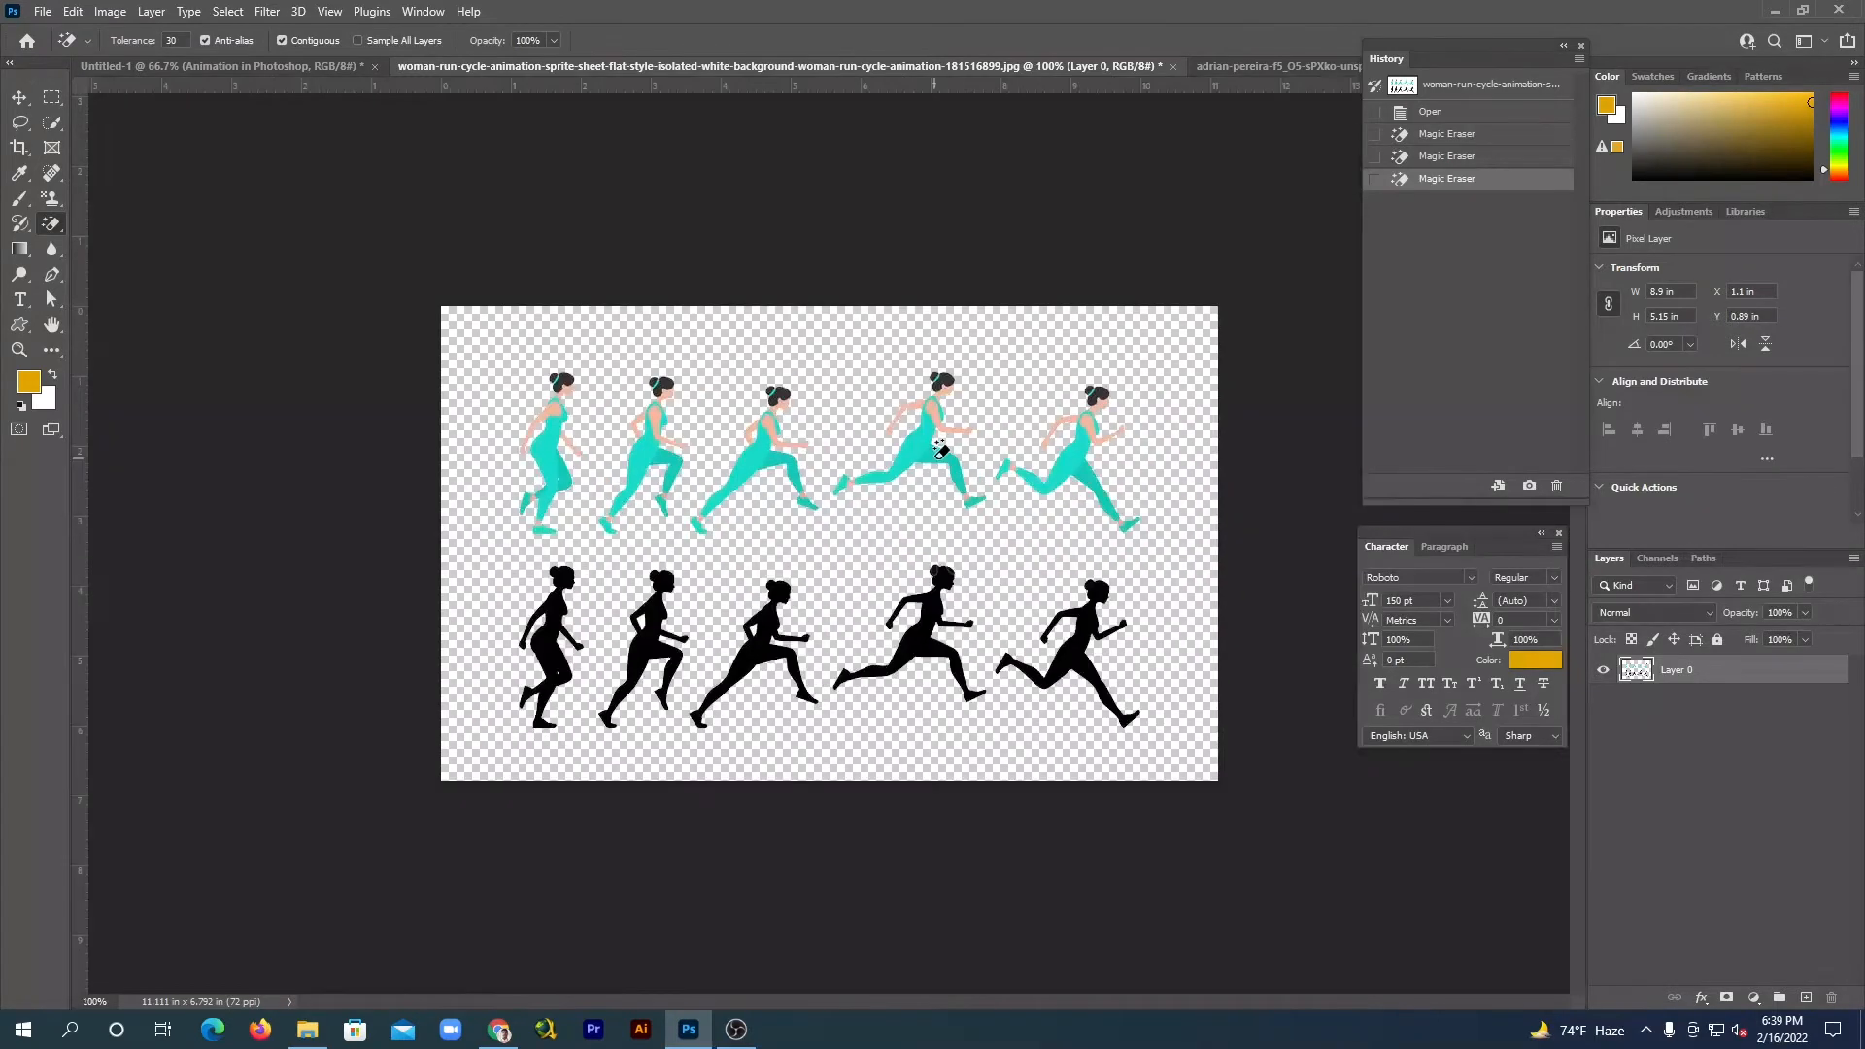
# Select the first teal runner with the Rectangular Marquee tool and copy it onto the pavement of the palm-tree park photo.
pyautogui.click(19, 98)
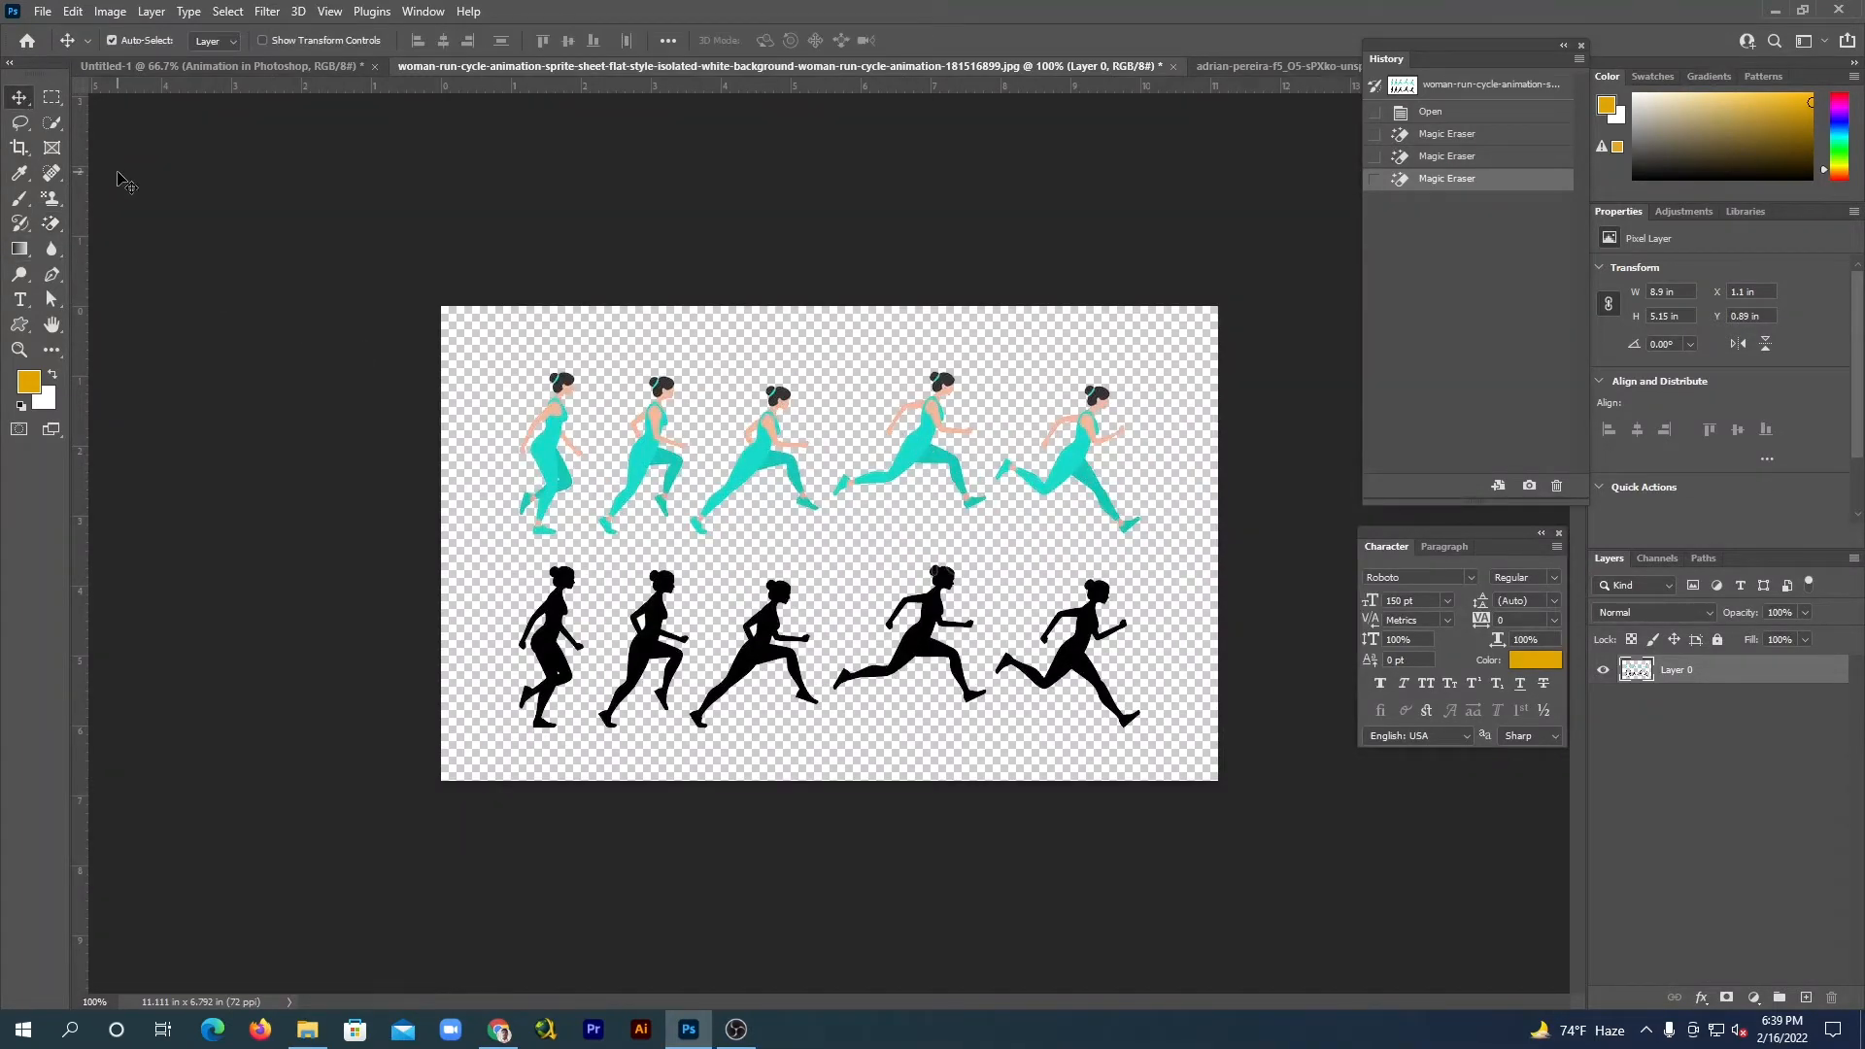
pyautogui.click(52, 97)
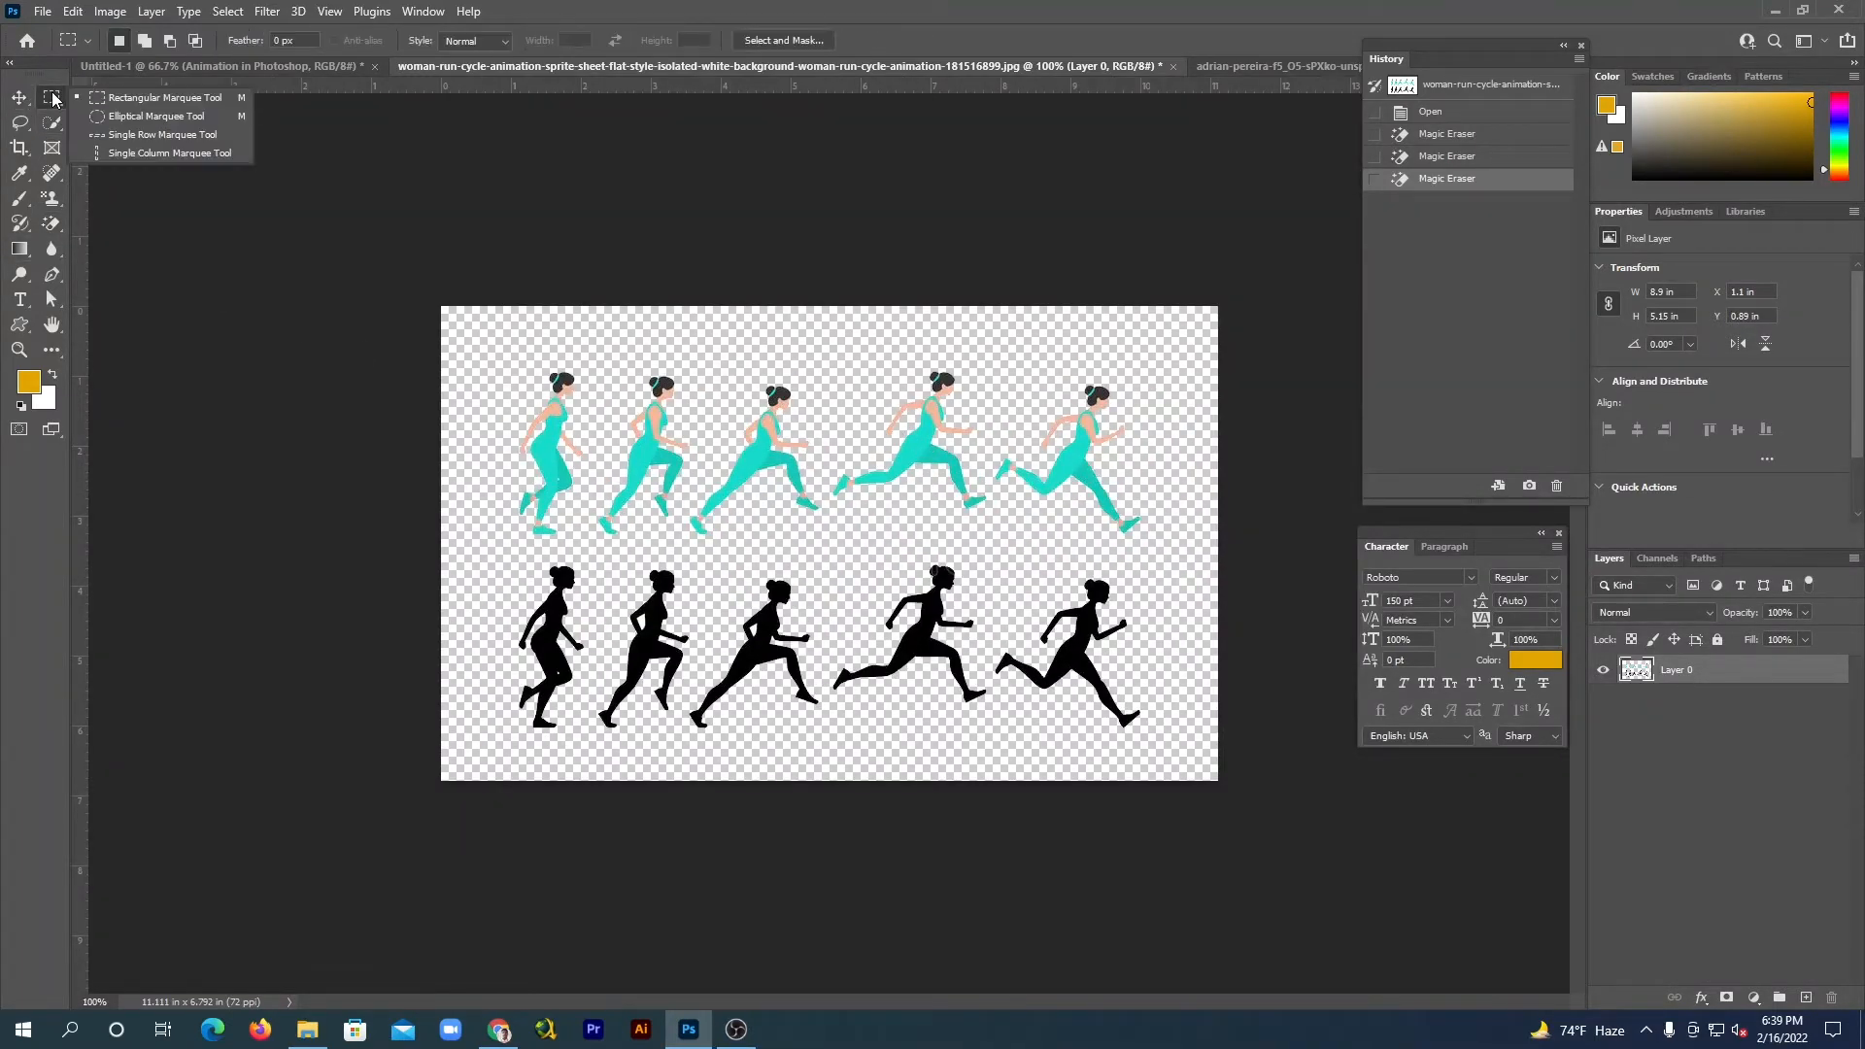
pyautogui.click(176, 101)
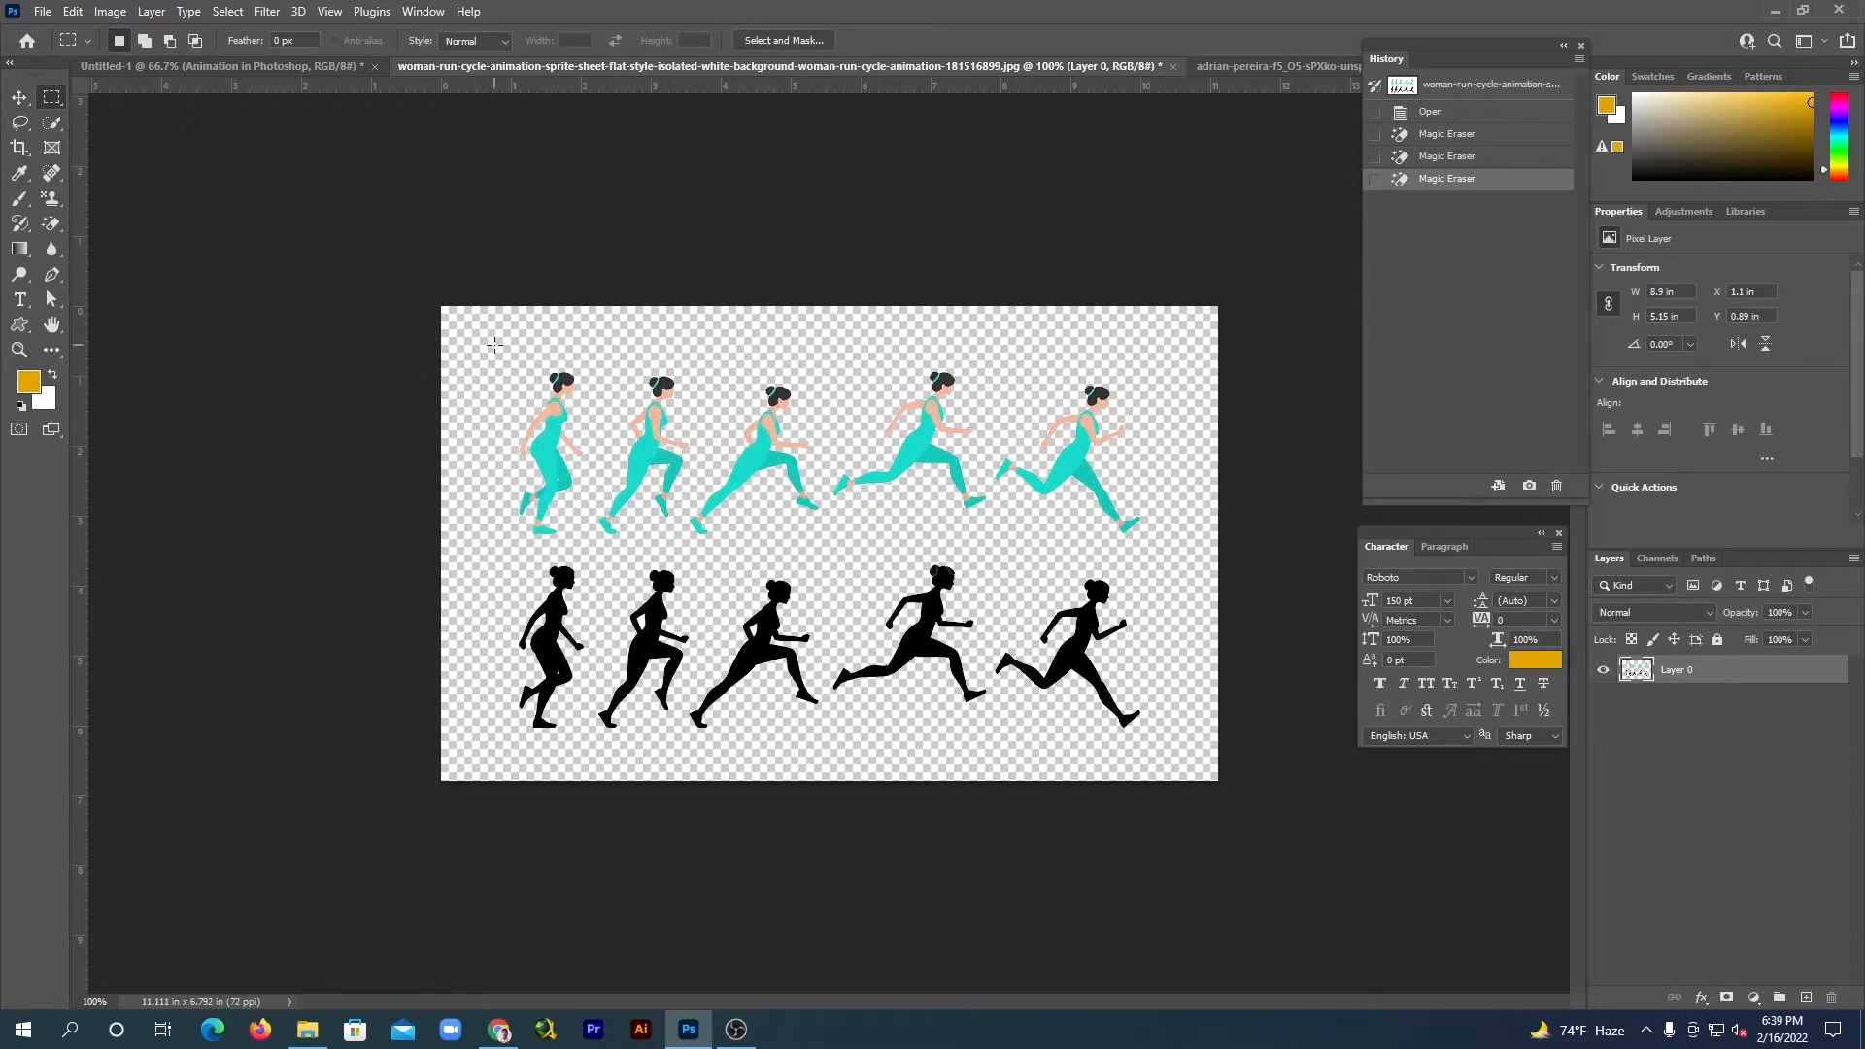
pyautogui.moveTo(494, 345); pyautogui.dragTo(592, 549)
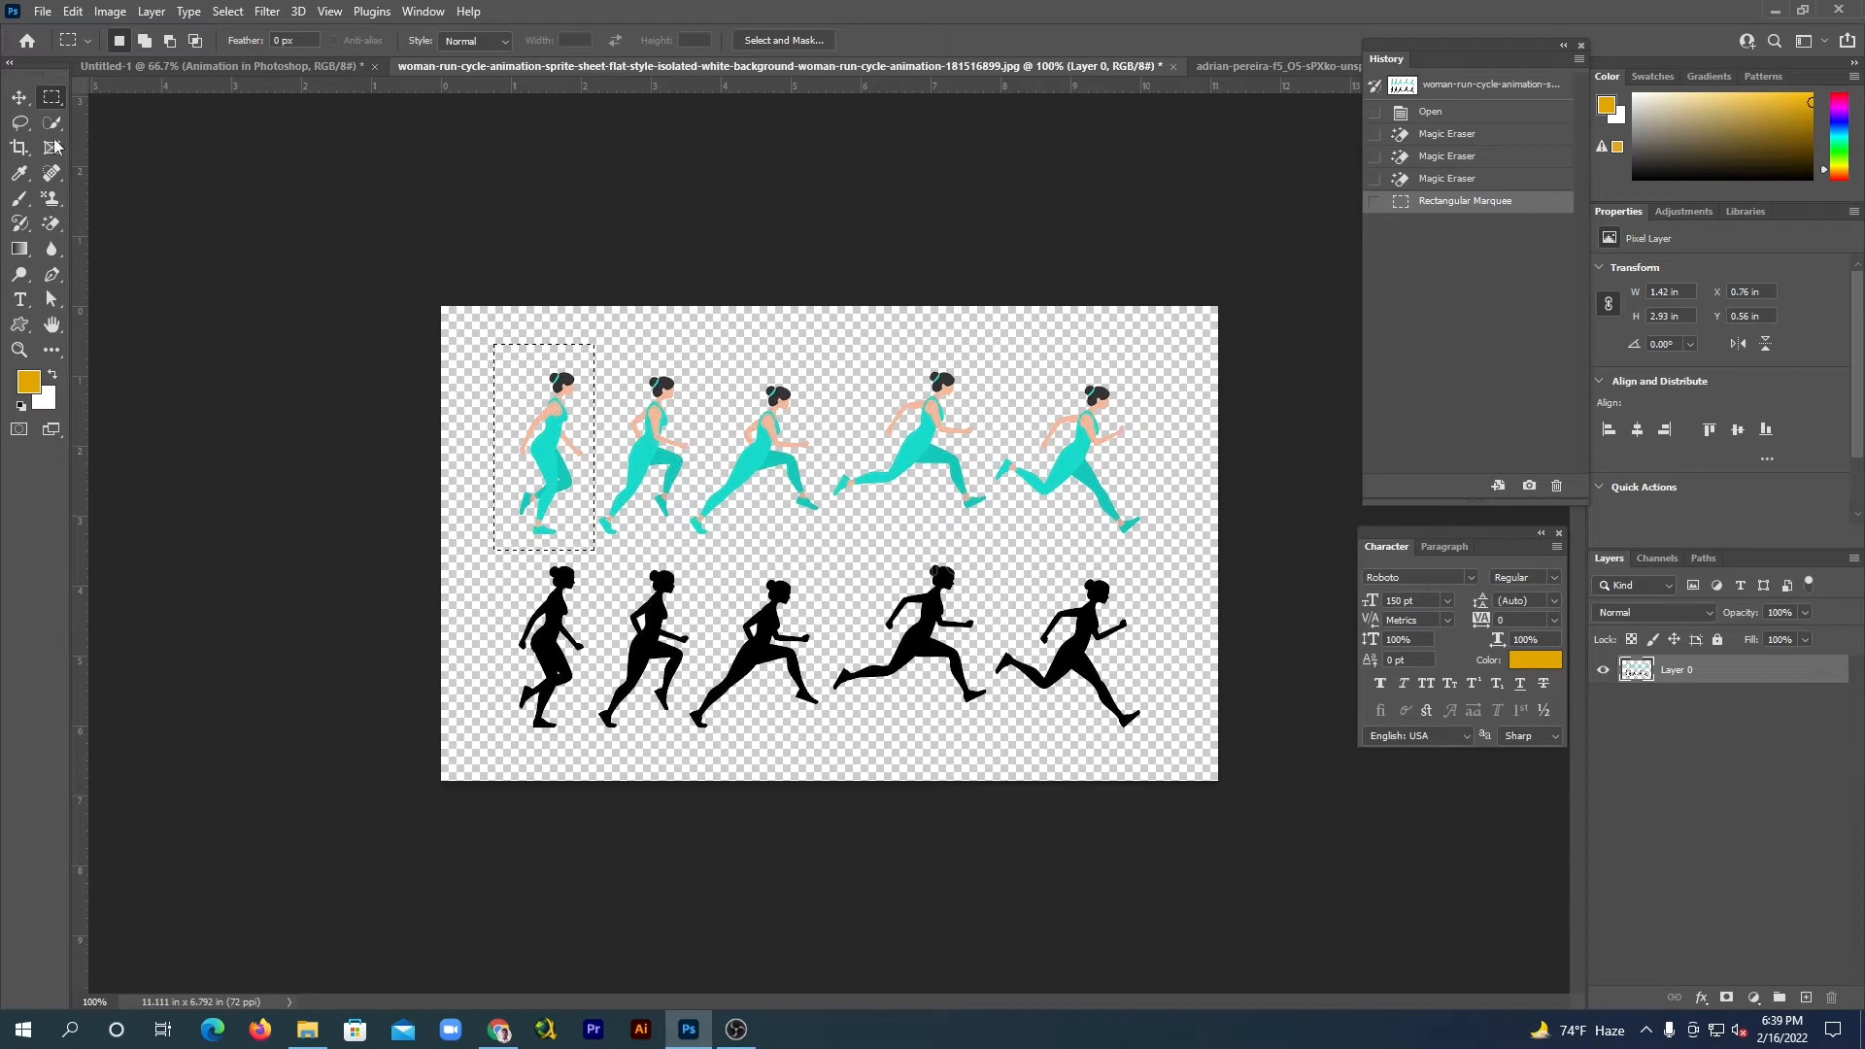
pyautogui.click(21, 101)
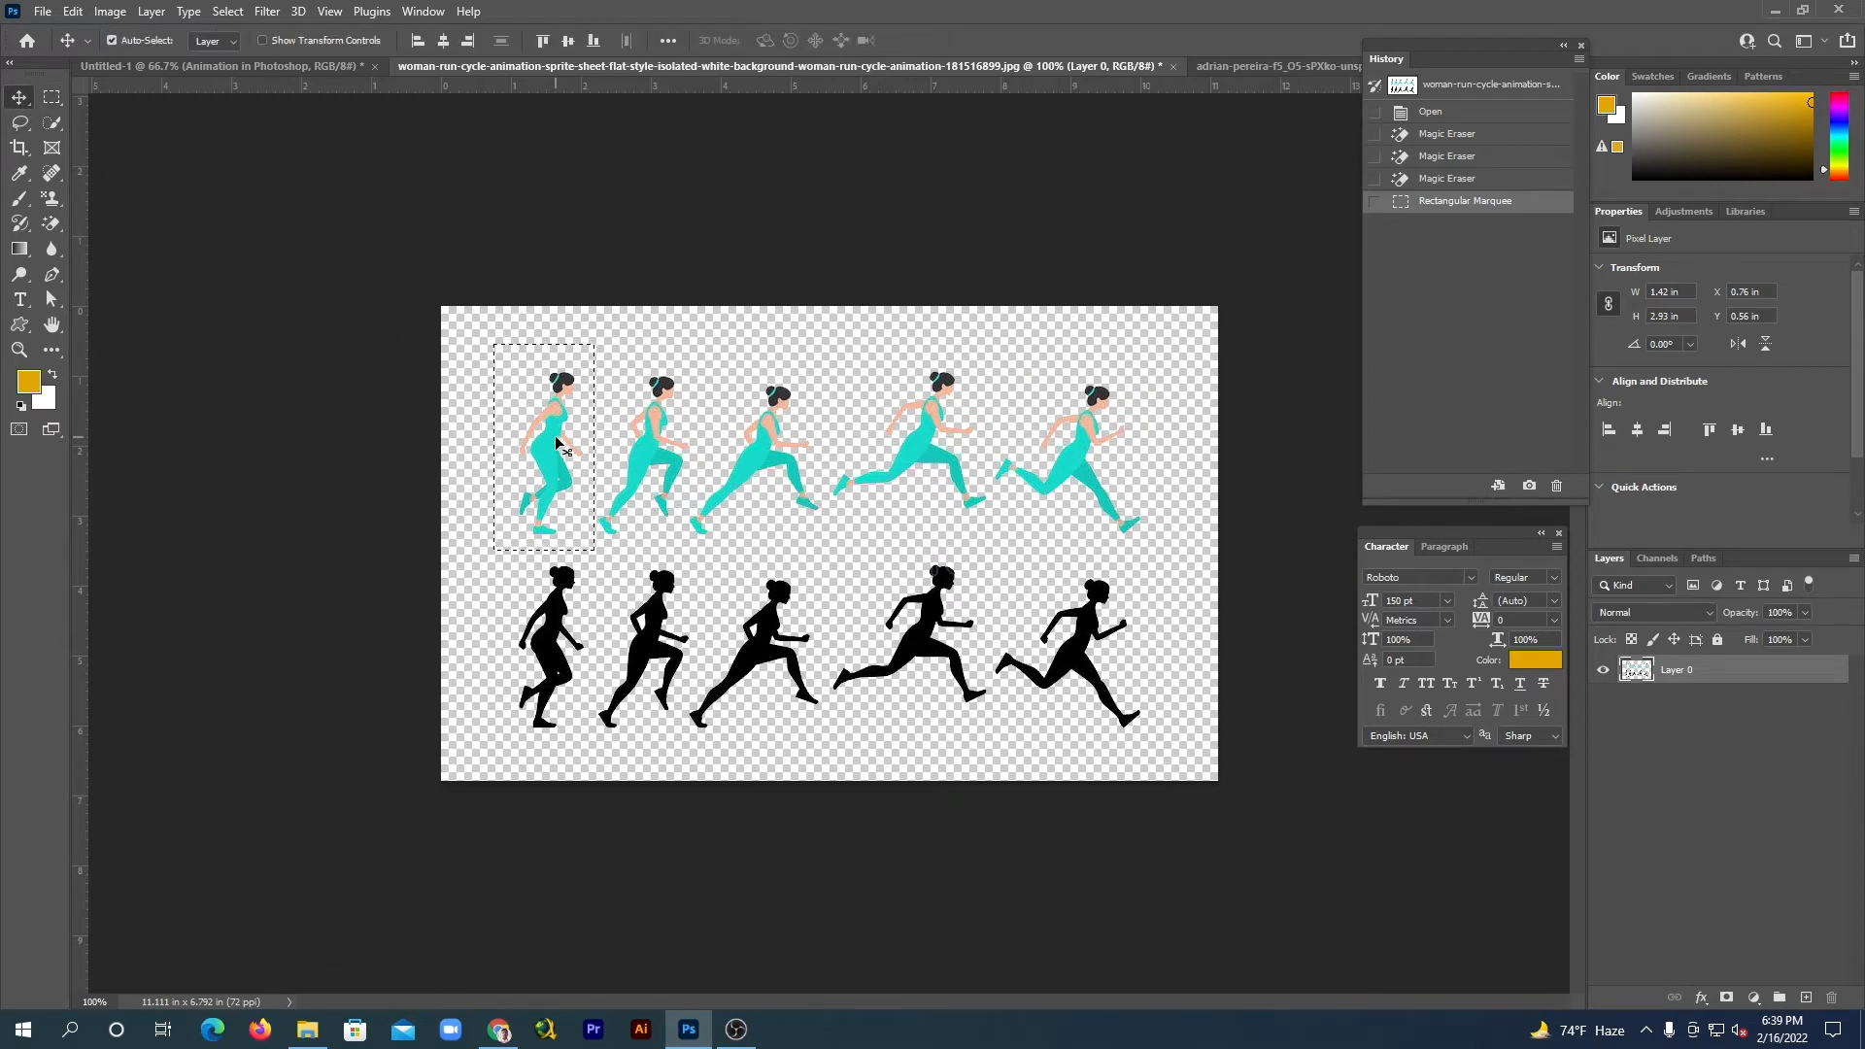
pyautogui.moveTo(558, 444); pyautogui.dragTo(1149, 303)
pyautogui.moveTo(867, 657); pyautogui.dragTo(544, 760)
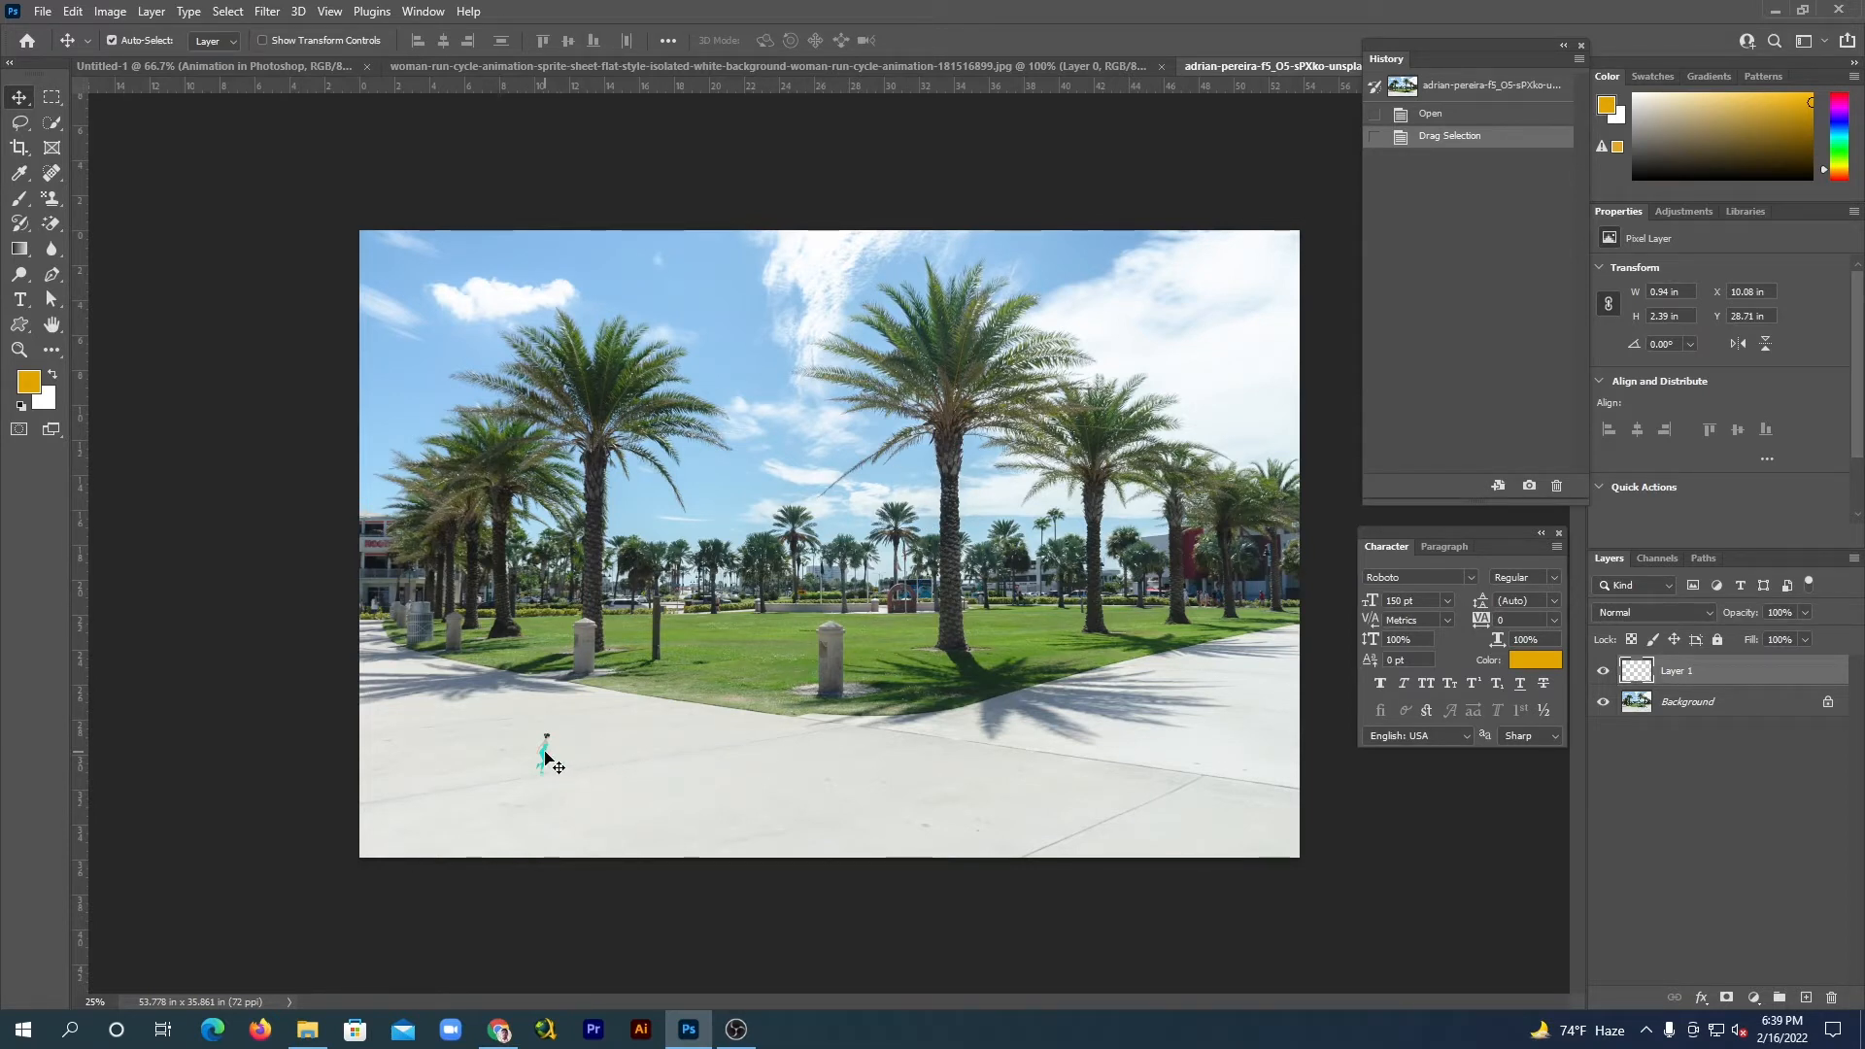
pyautogui.moveTo(546, 757); pyautogui.dragTo(544, 753)
# Scale the first runner up to about 622% and place her on the pavement at the photo's lower edge, just left of centre.
pyautogui.hotkey('ctrl', 't')
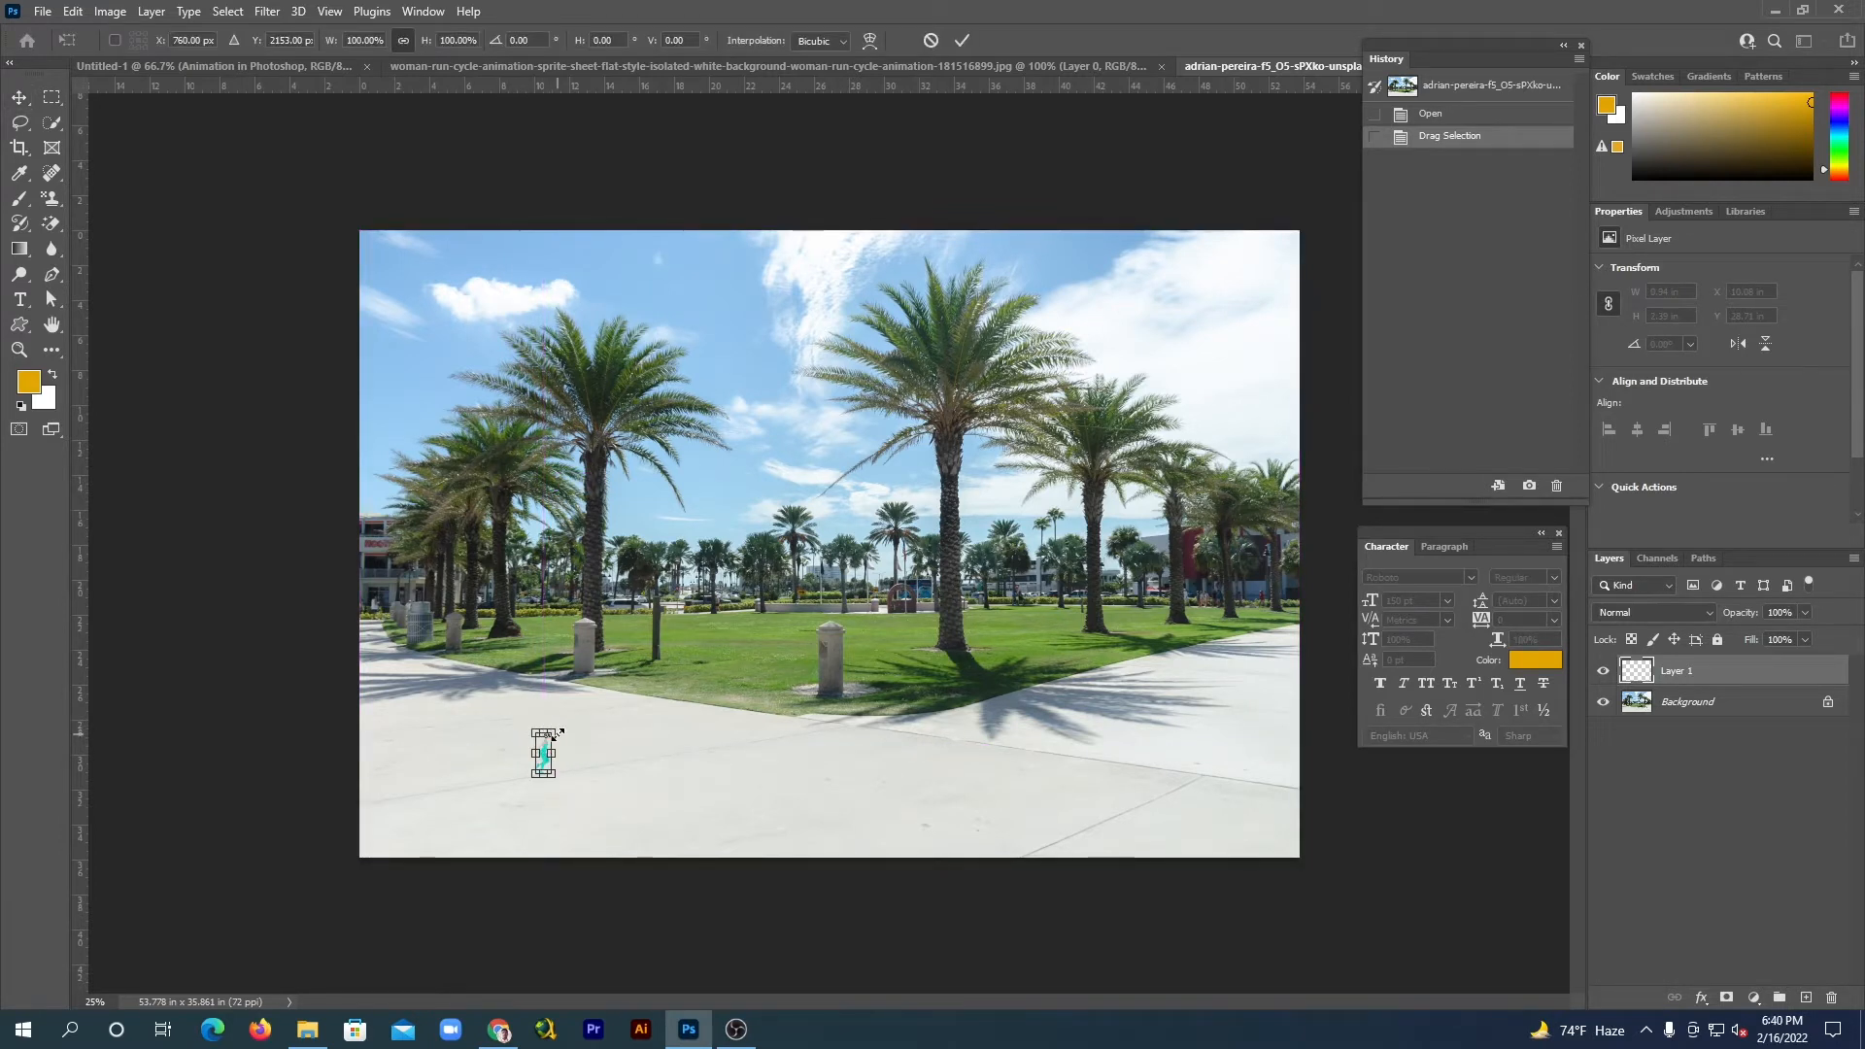
pyautogui.moveTo(555, 733); pyautogui.dragTo(637, 514)
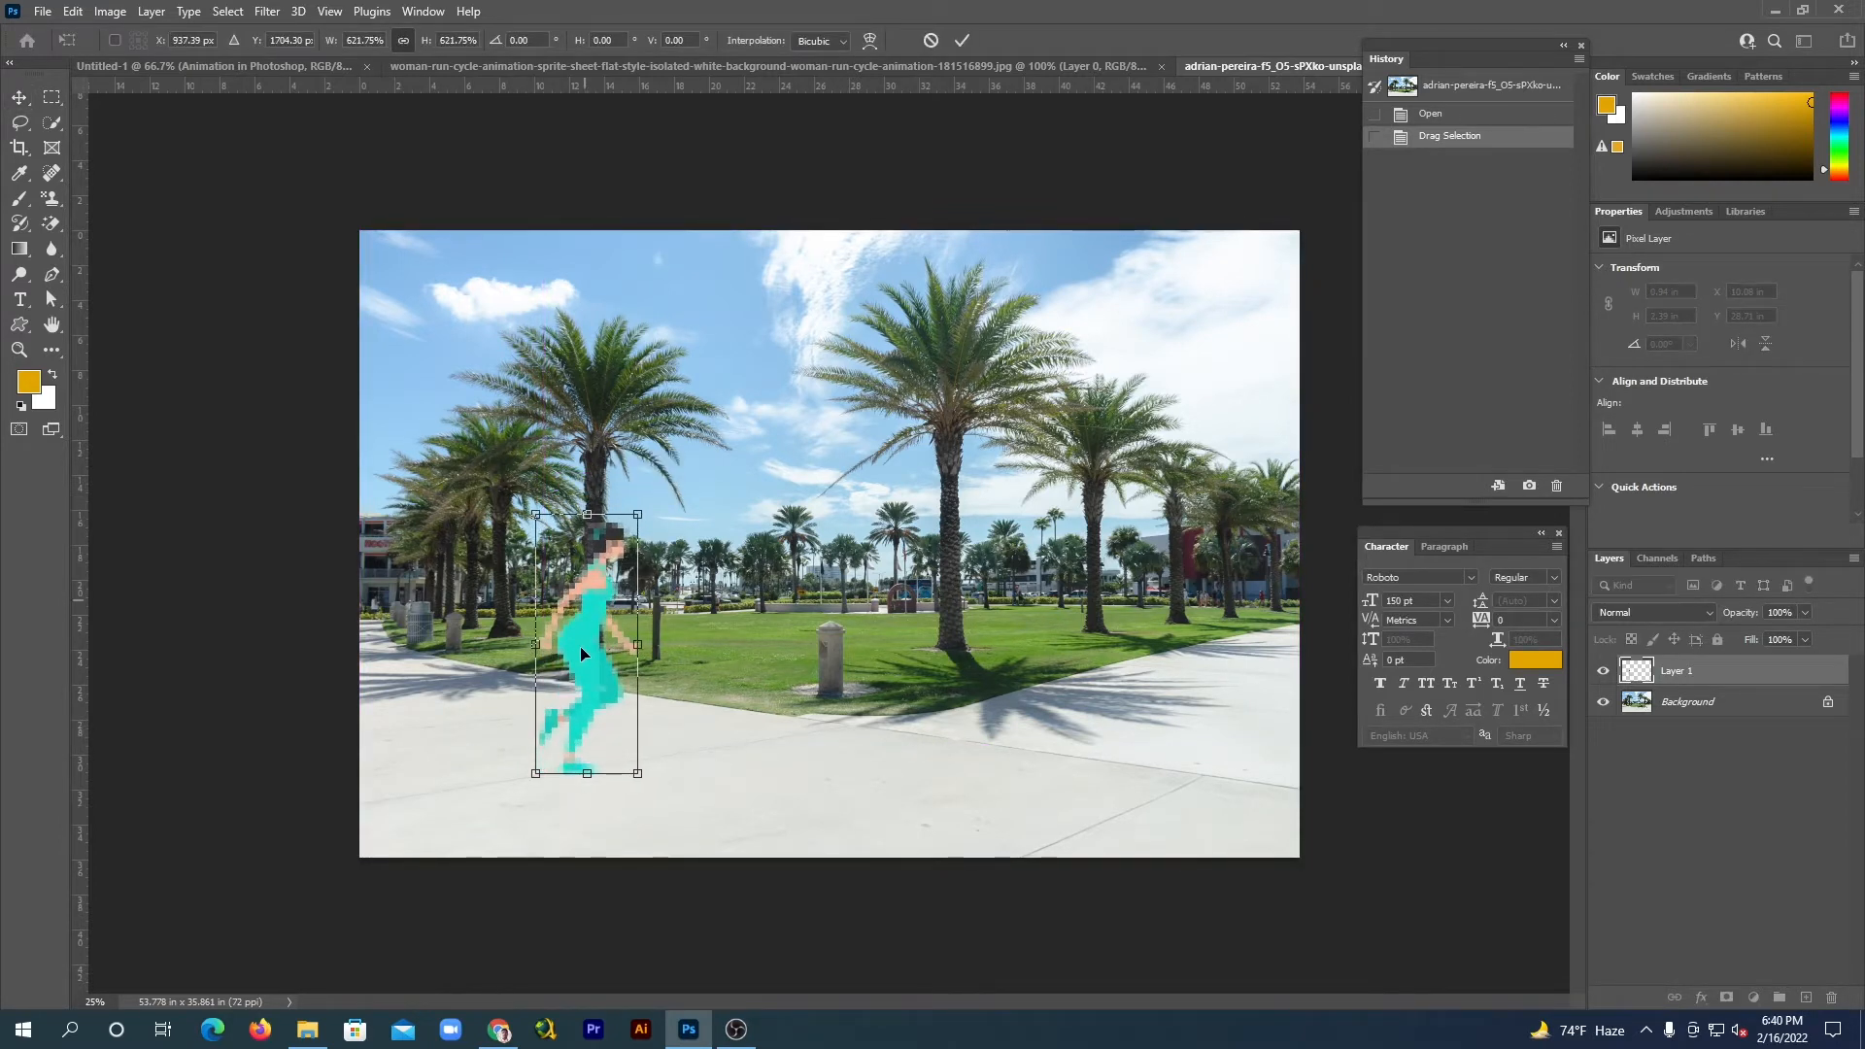
pyautogui.moveTo(581, 654); pyautogui.dragTo(780, 741)
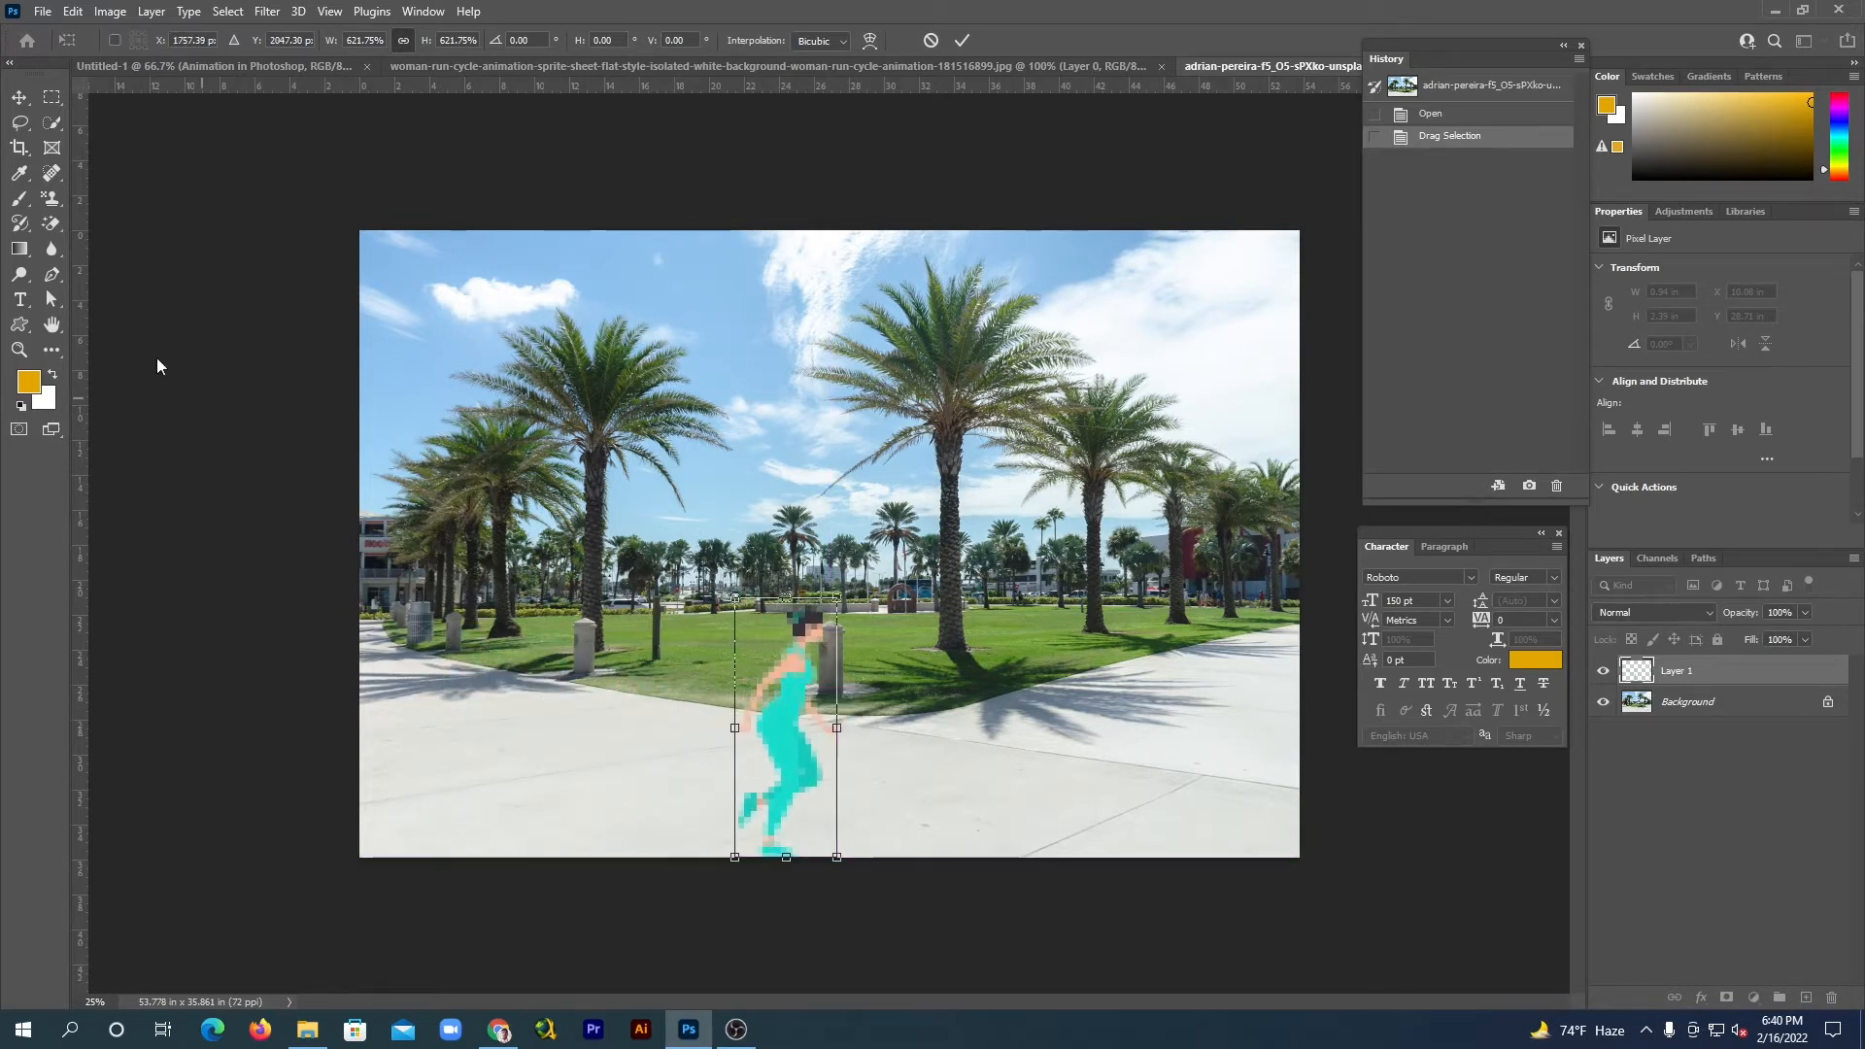
pyautogui.click(15, 105)
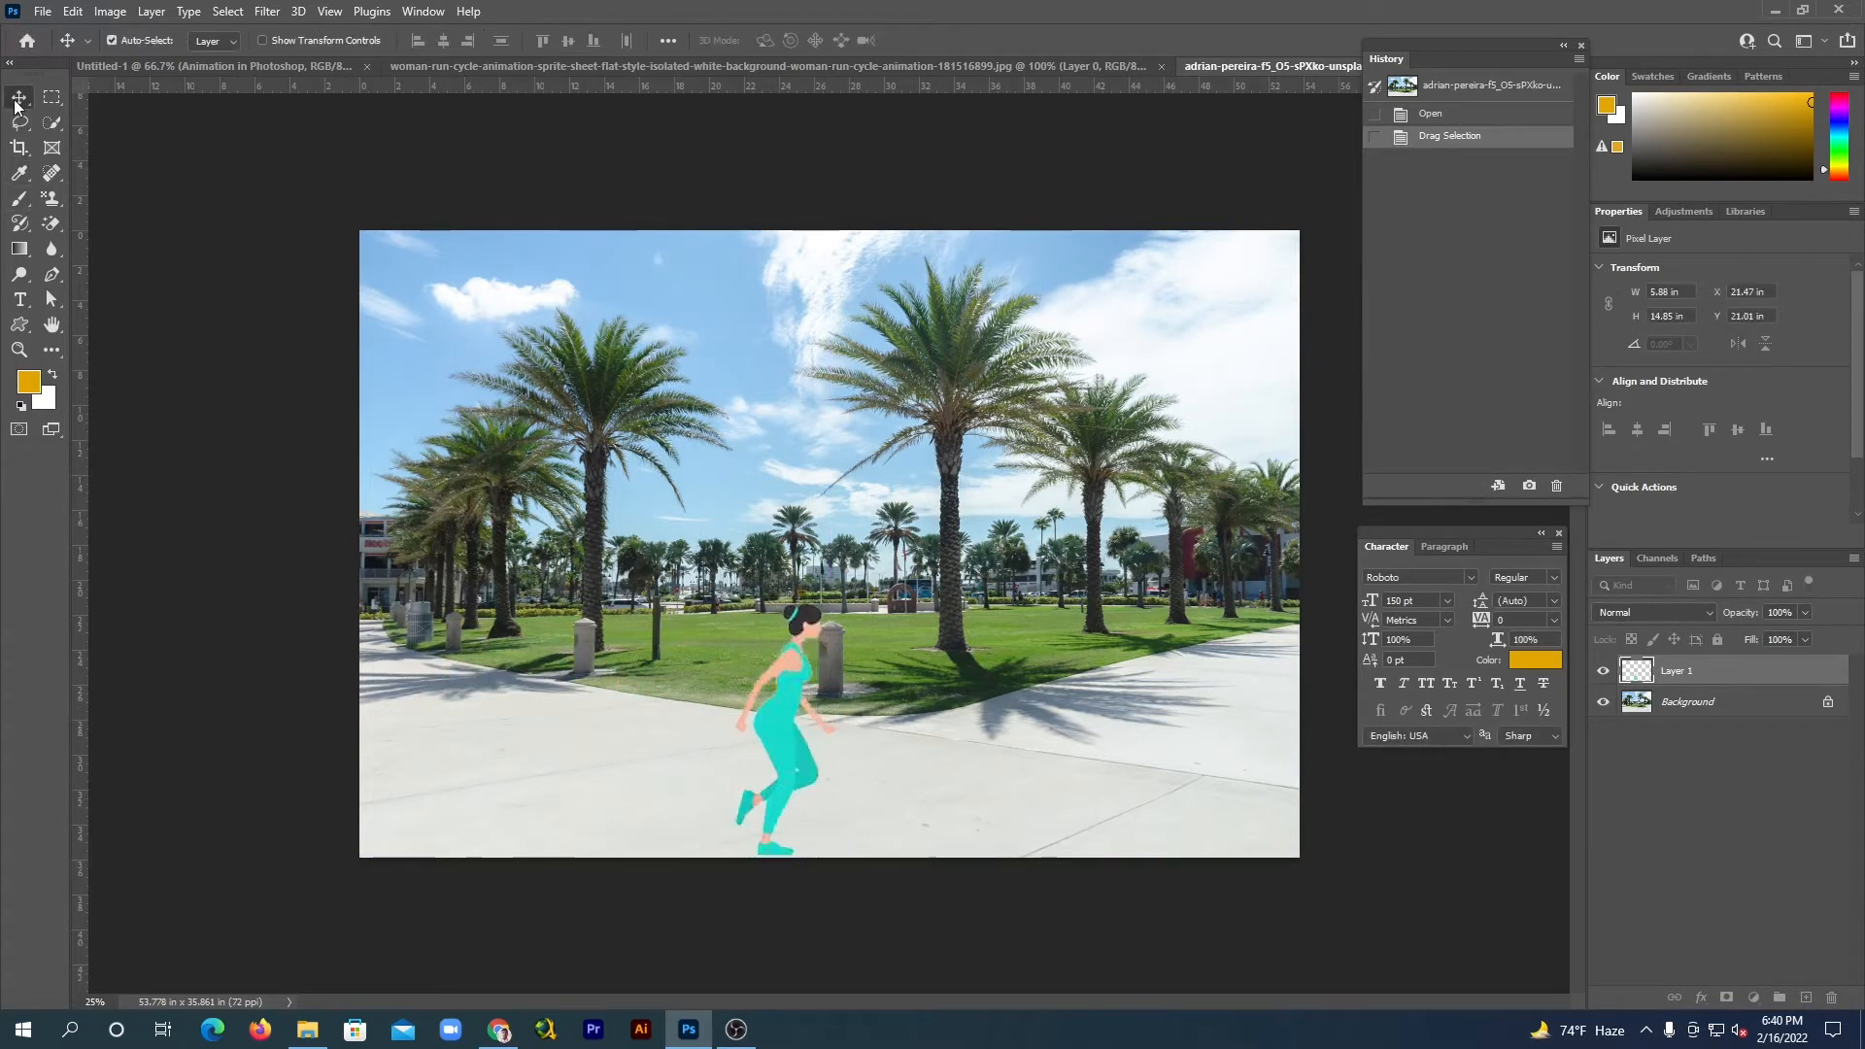
# Clear the old selection in the sprite sheet, marquee-select the second teal runner, and copy it into the palm-tree photo.
pyautogui.click(490, 64)
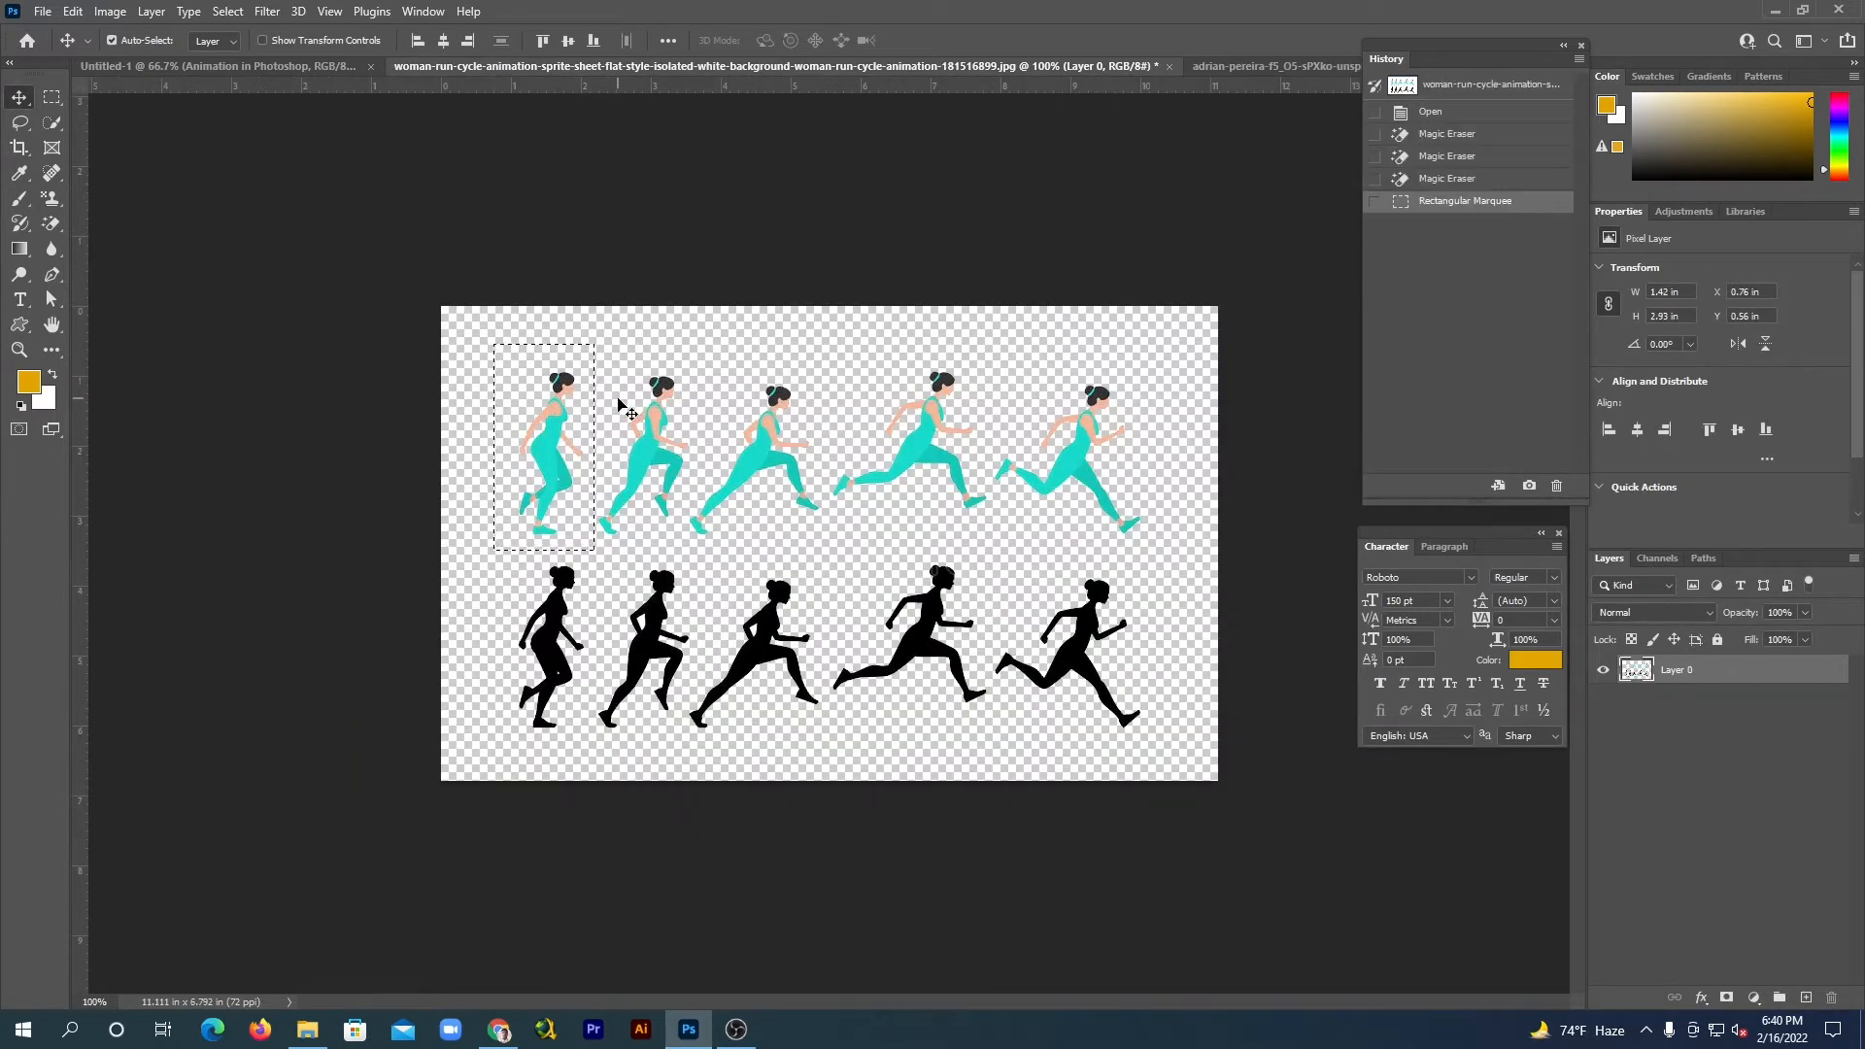
pyautogui.hotkey('ctrl', 'd')
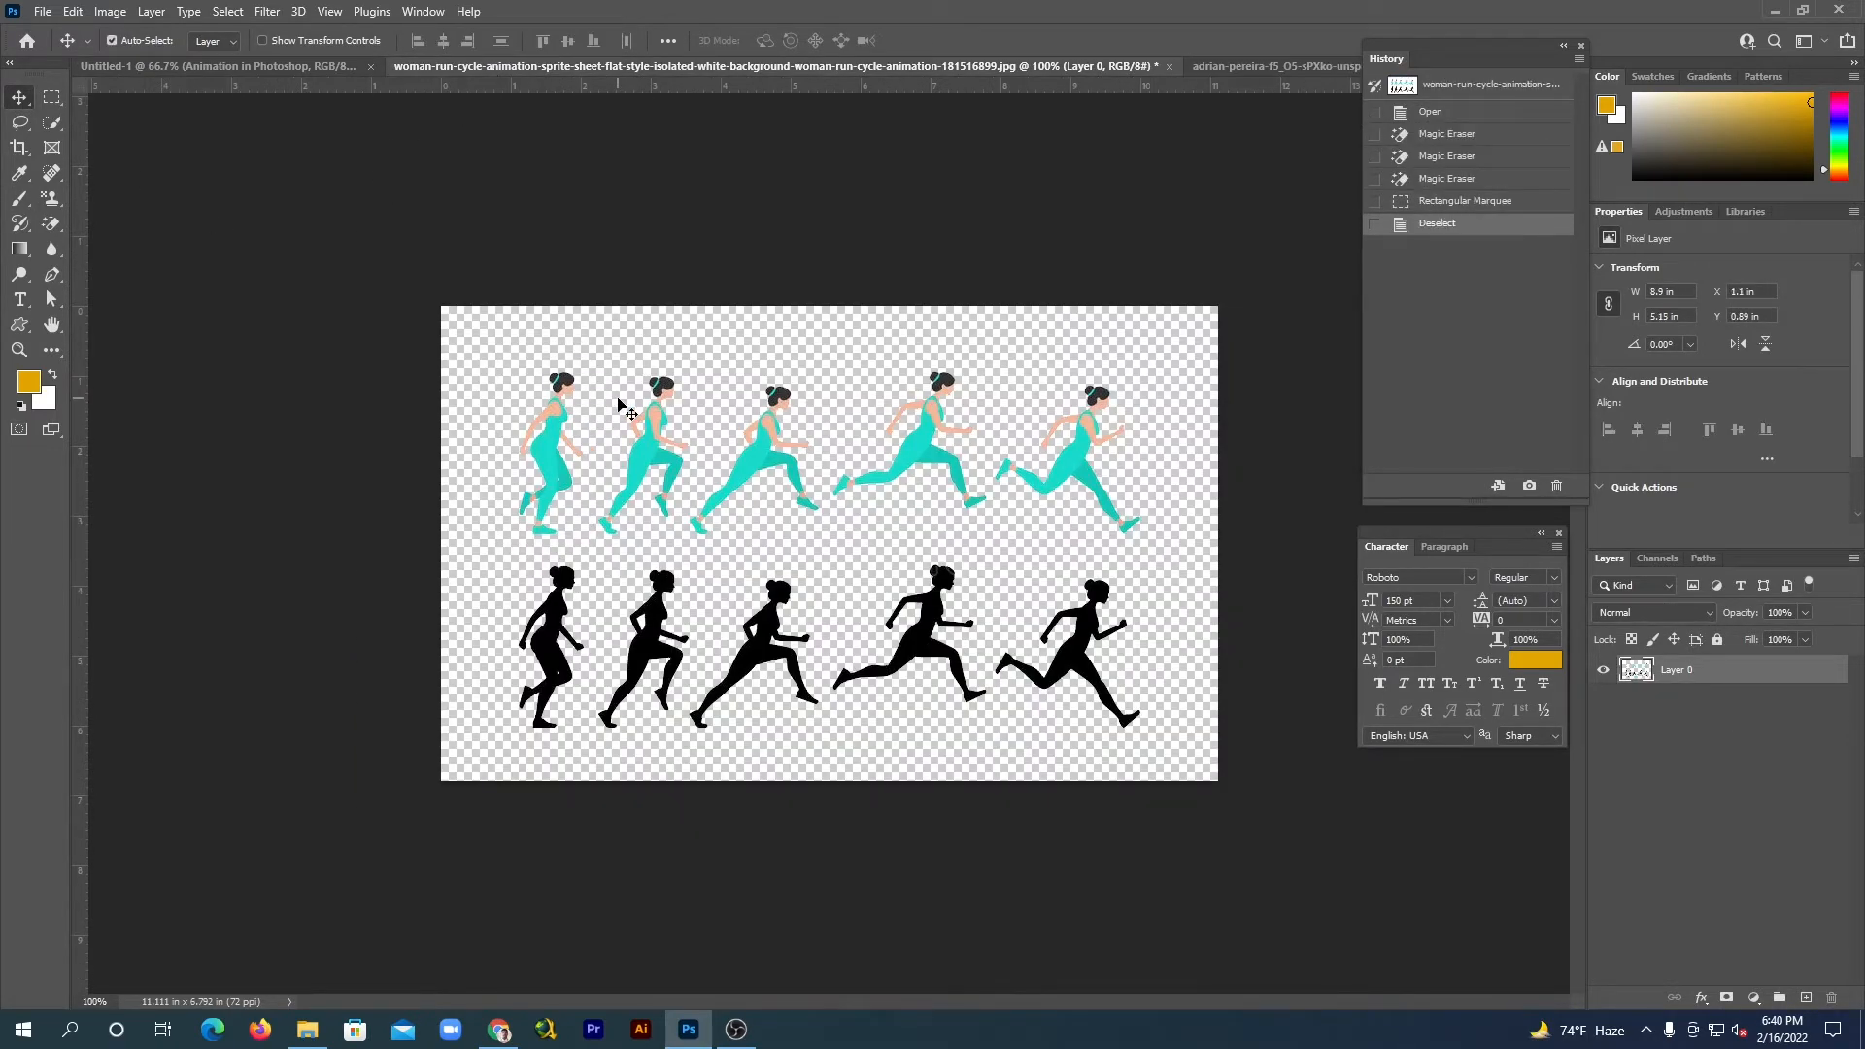
pyautogui.click(53, 98)
pyautogui.rightClick(56, 95)
pyautogui.click(144, 98)
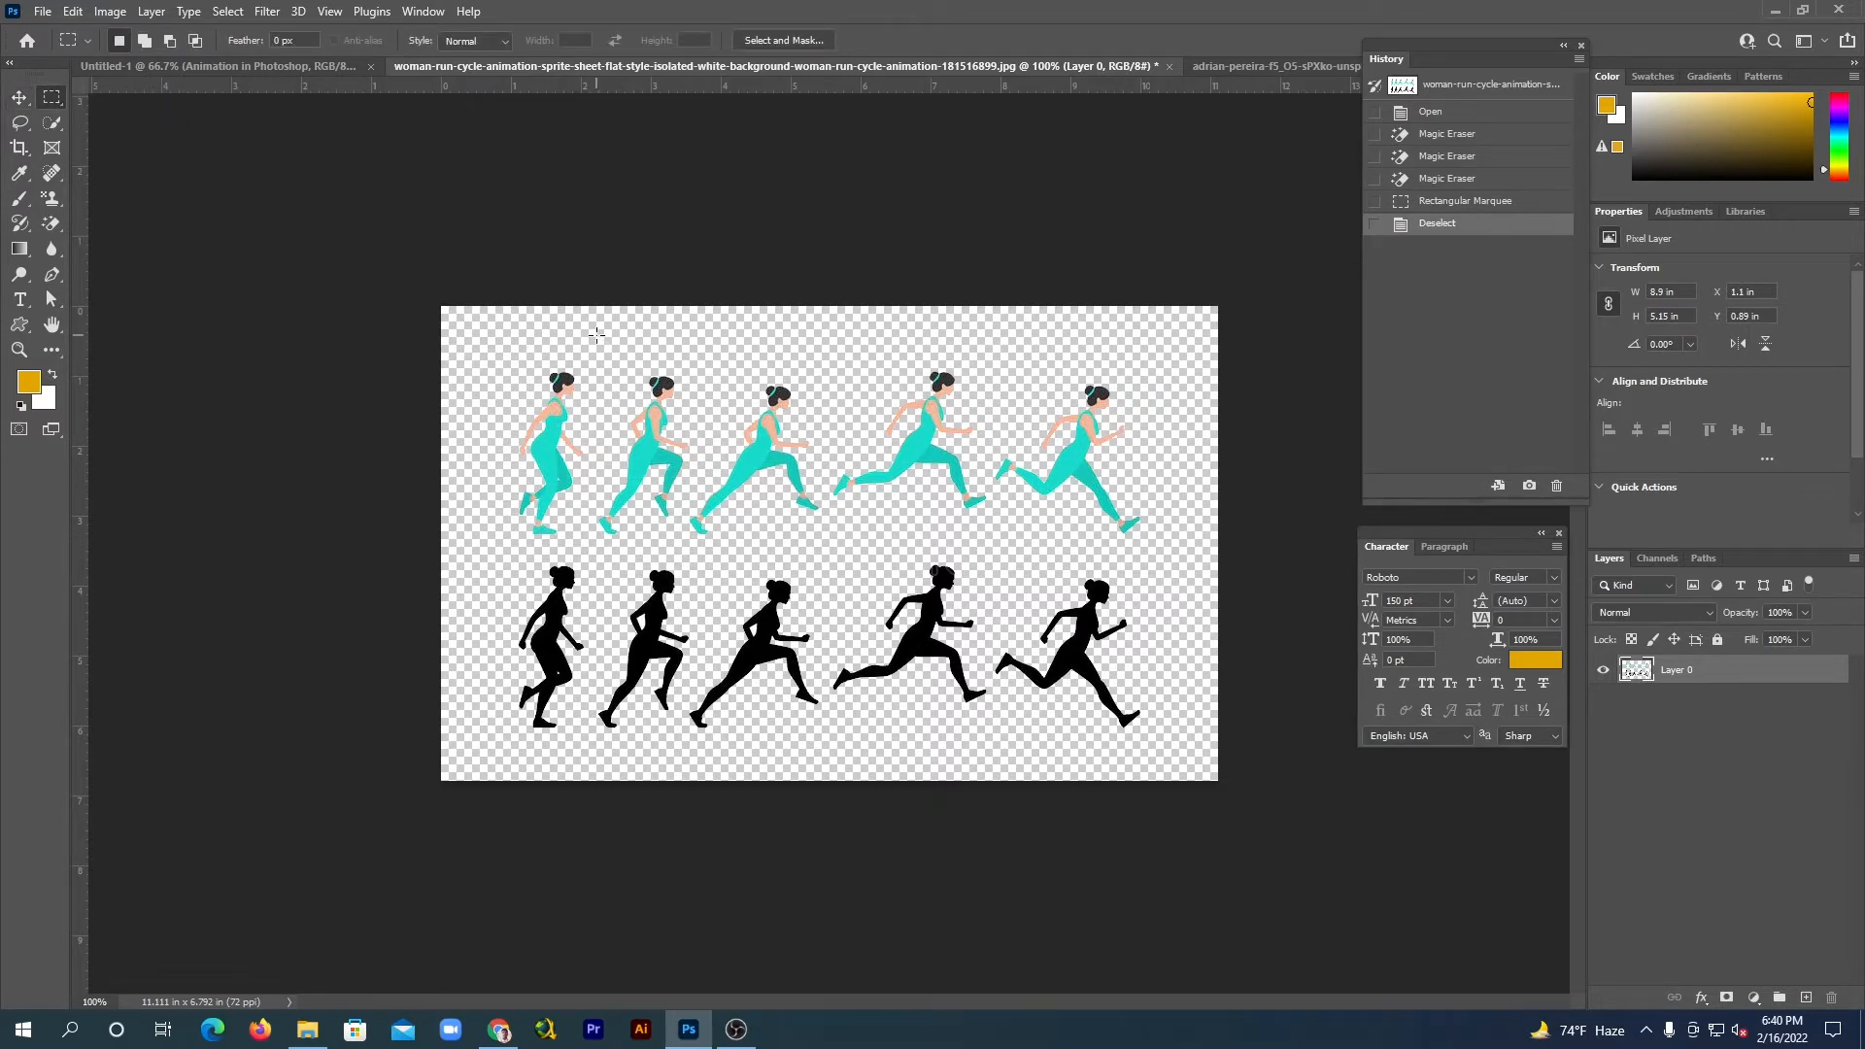
pyautogui.moveTo(599, 354); pyautogui.dragTo(690, 541)
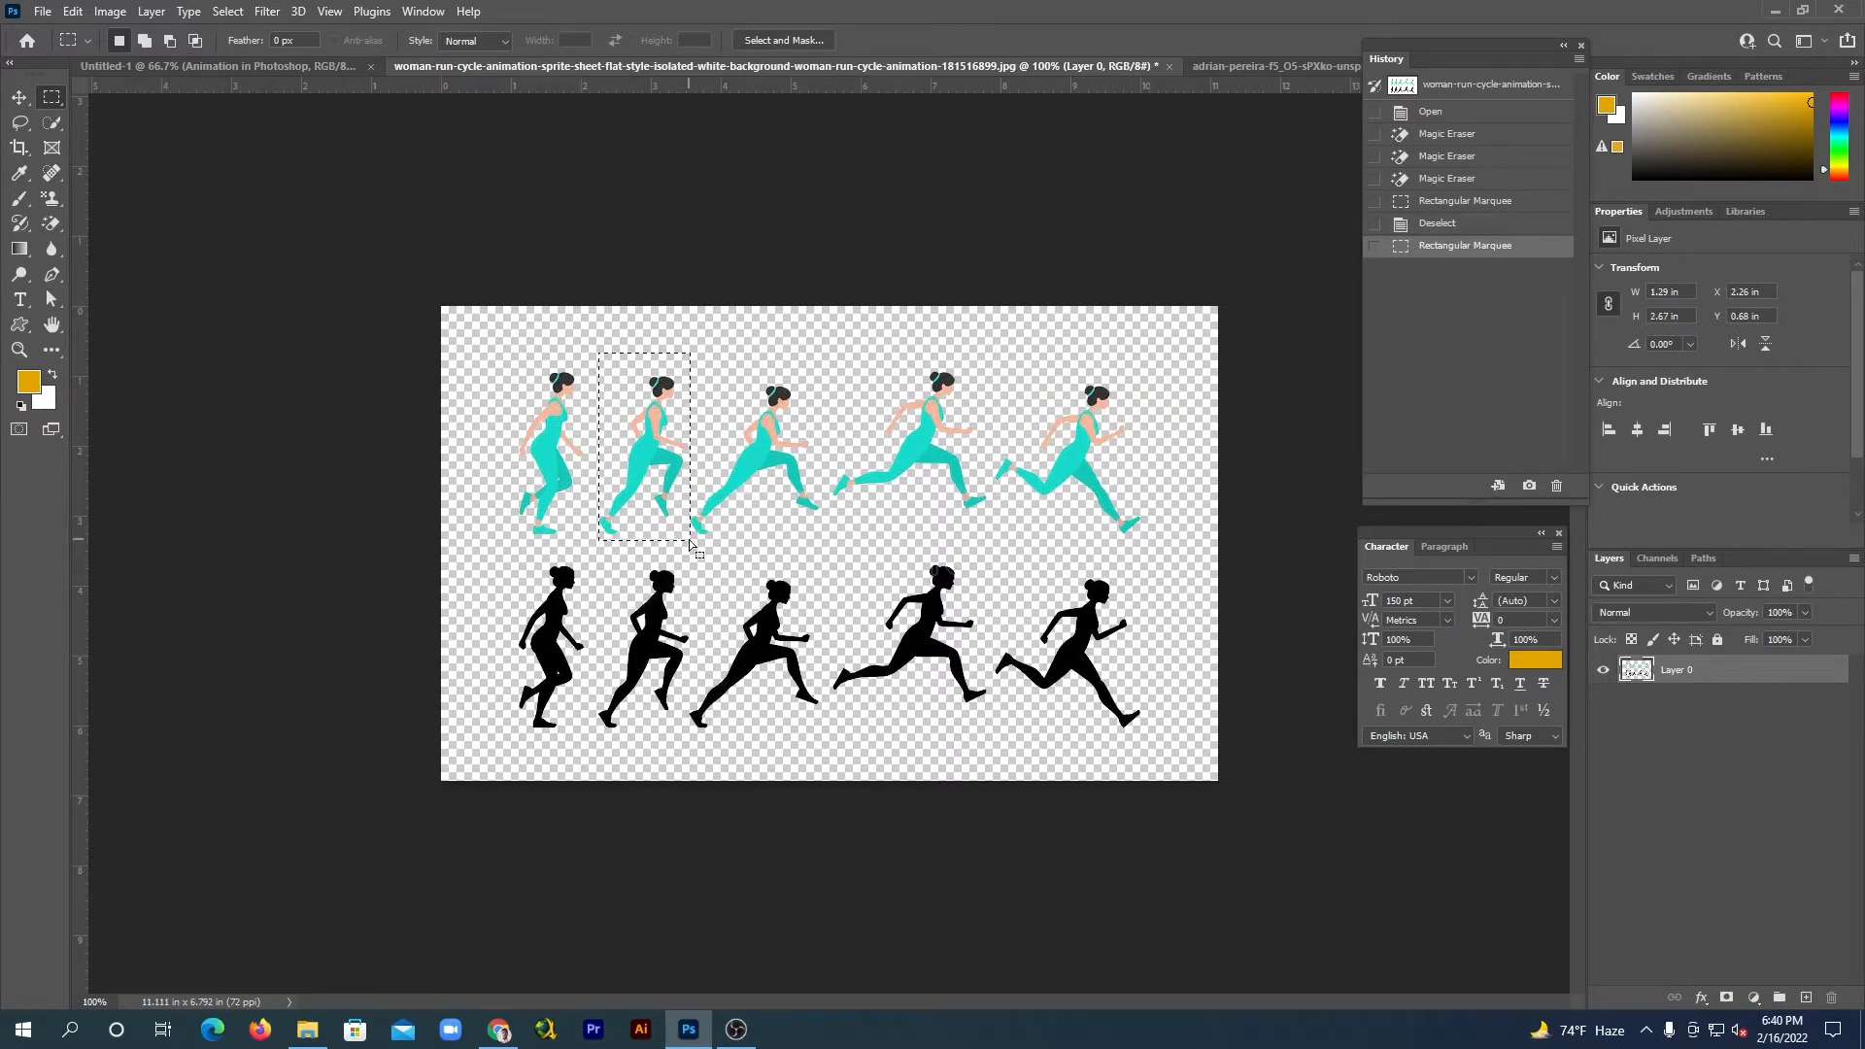
pyautogui.click(19, 97)
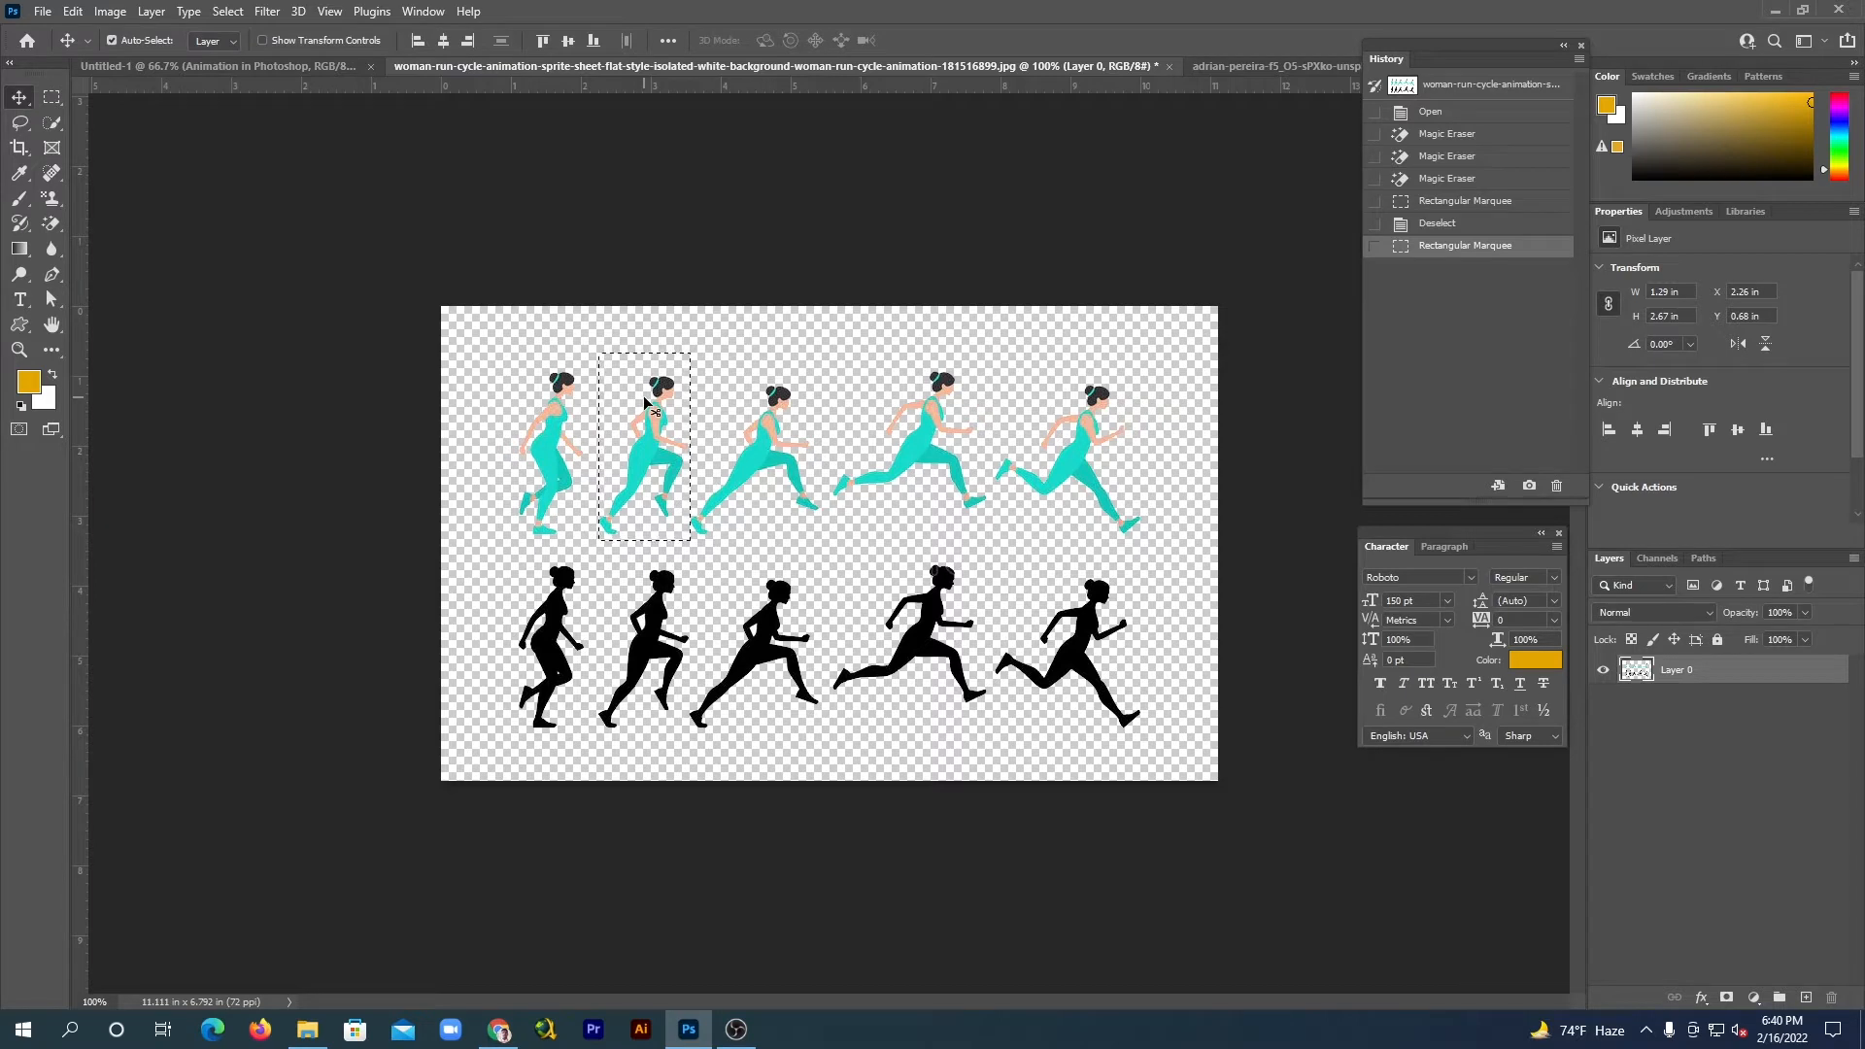
pyautogui.moveTo(646, 403); pyautogui.dragTo(1167, 202)
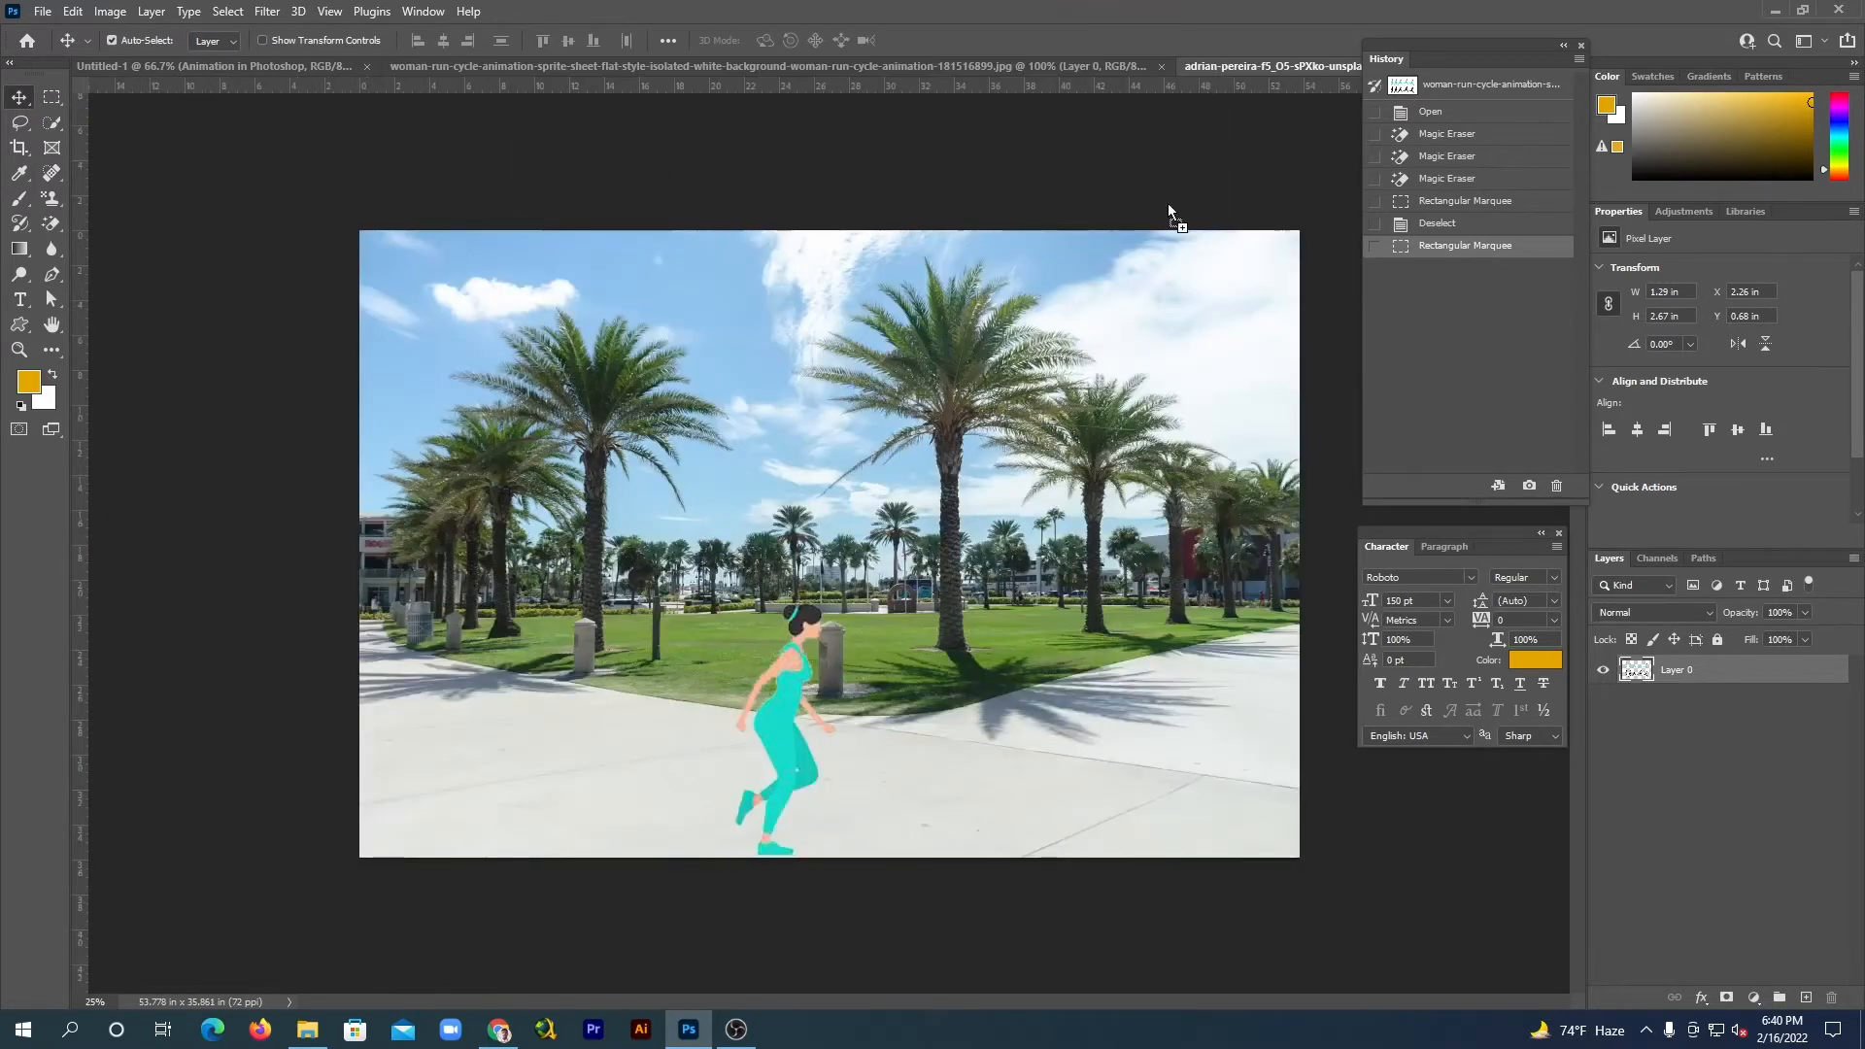
pyautogui.moveTo(962, 772); pyautogui.dragTo(979, 767)
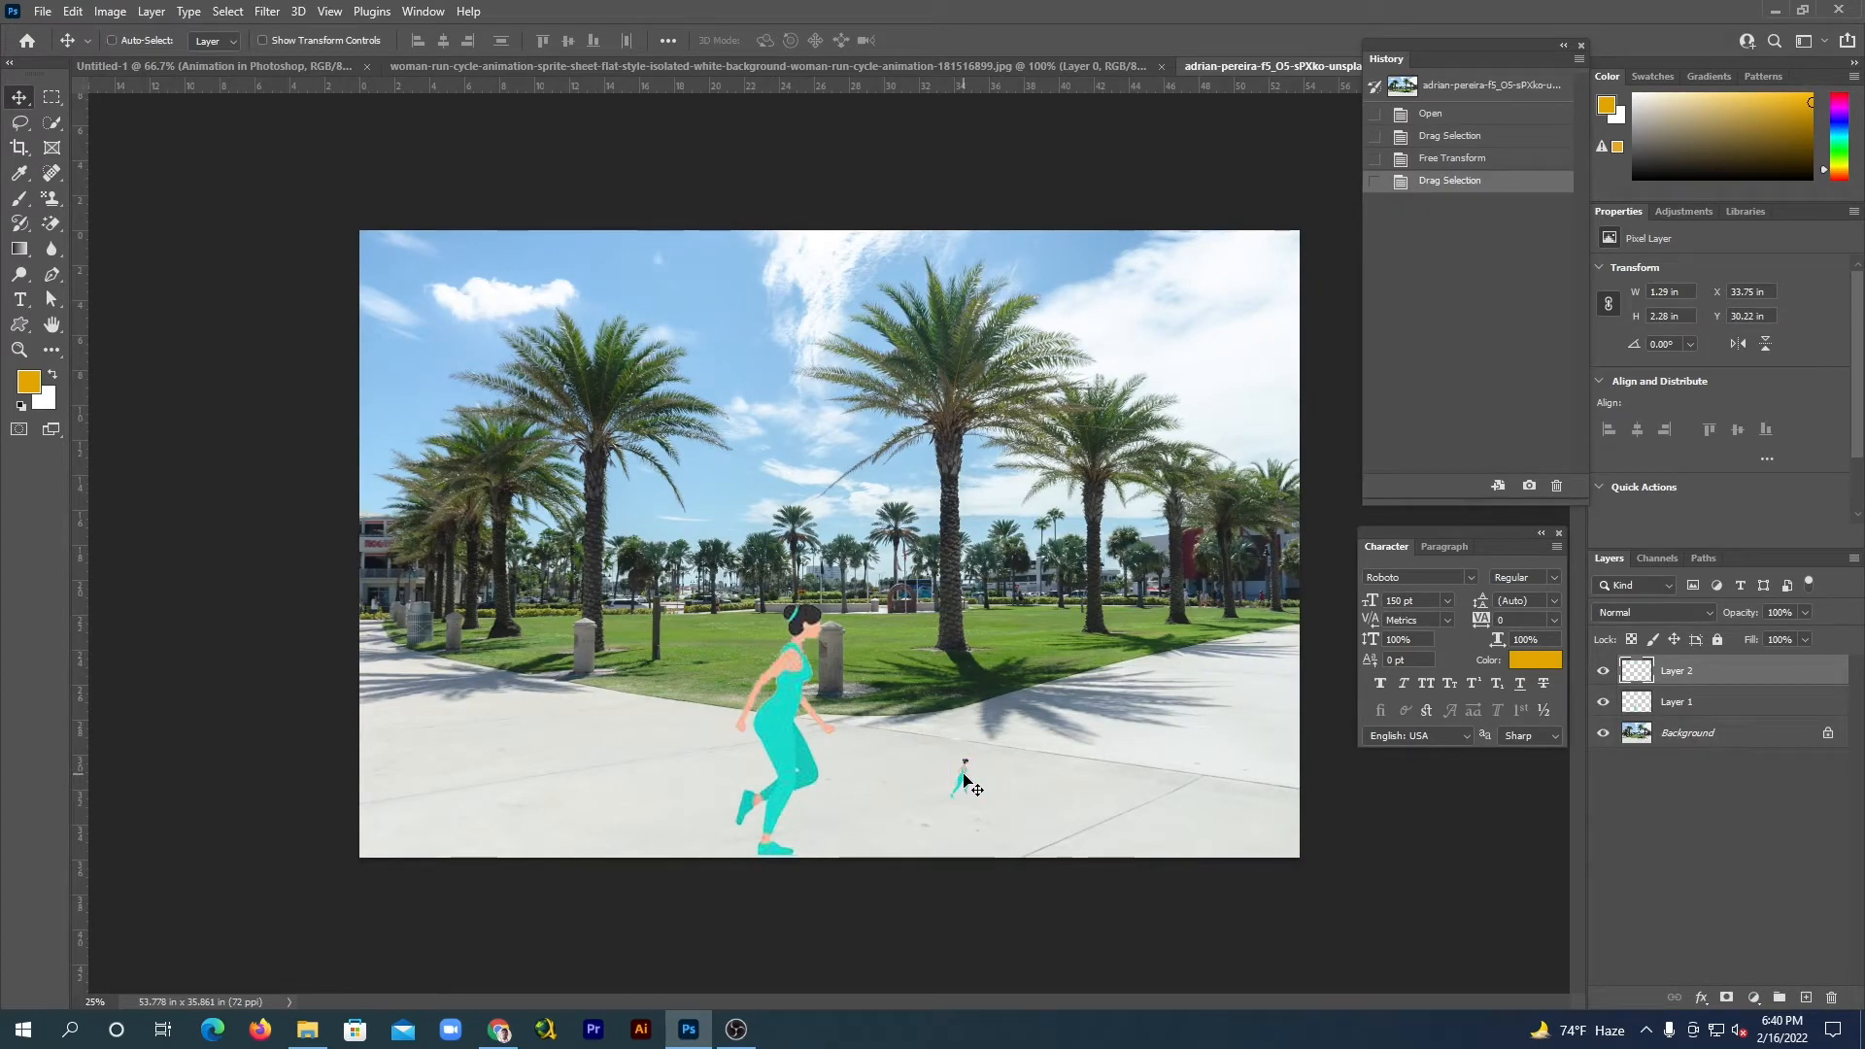
# Scale the second runner to about 624% and place her directly to the right of the first runner with matching height.
pyautogui.hotkey('ctrl', 't')
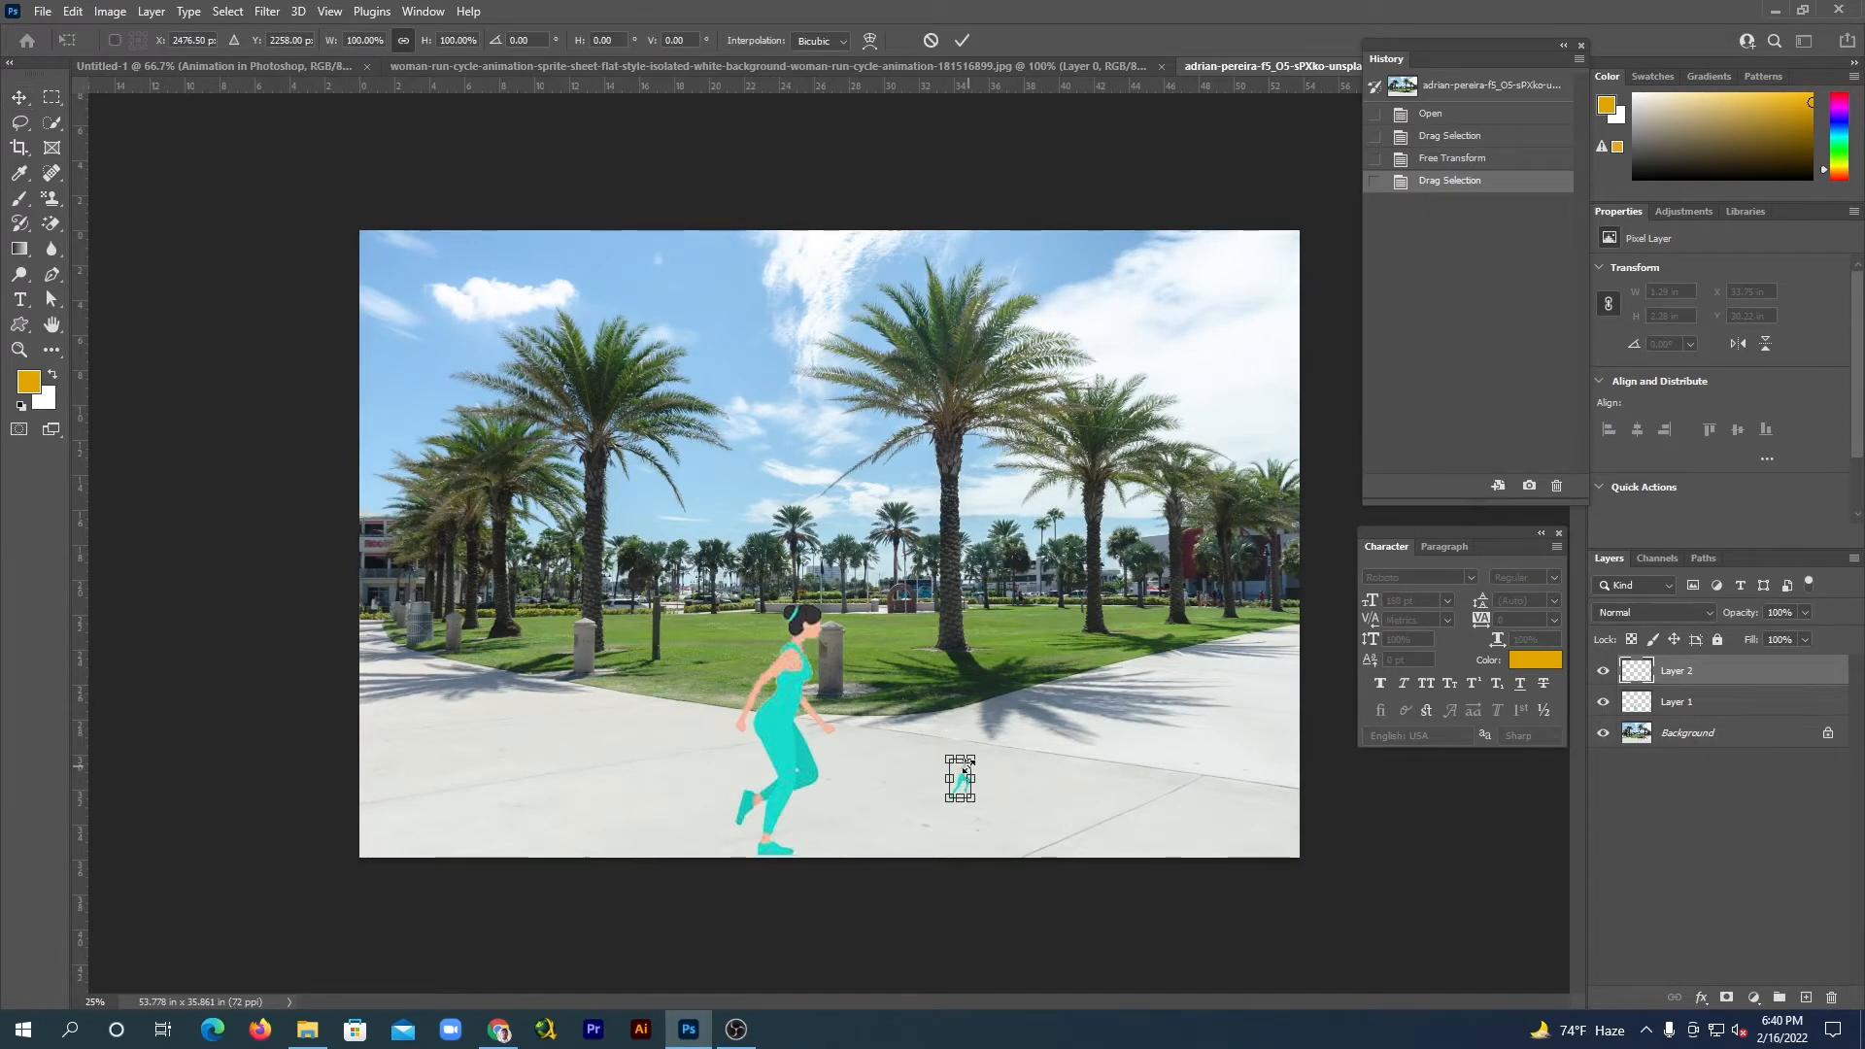
pyautogui.moveTo(971, 758); pyautogui.dragTo(1013, 544)
pyautogui.moveTo(1010, 711); pyautogui.dragTo(886, 770)
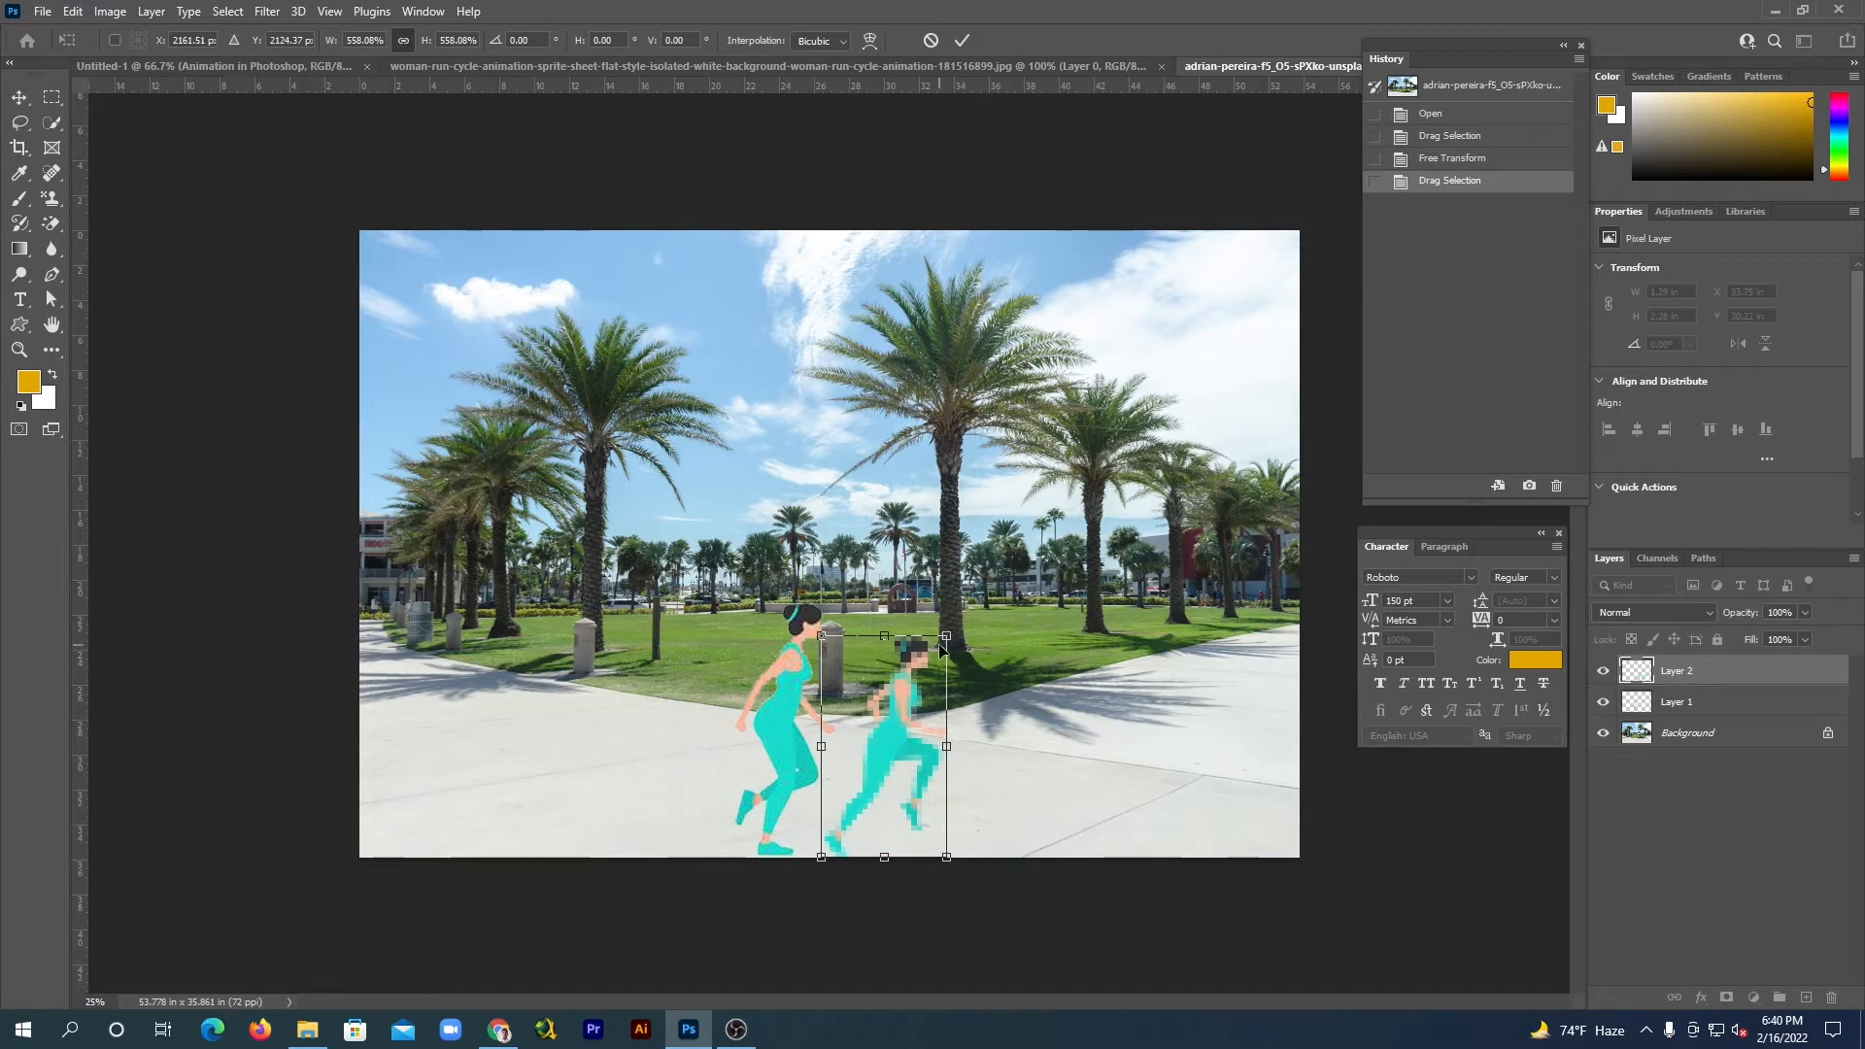
pyautogui.moveTo(947, 638); pyautogui.dragTo(961, 610)
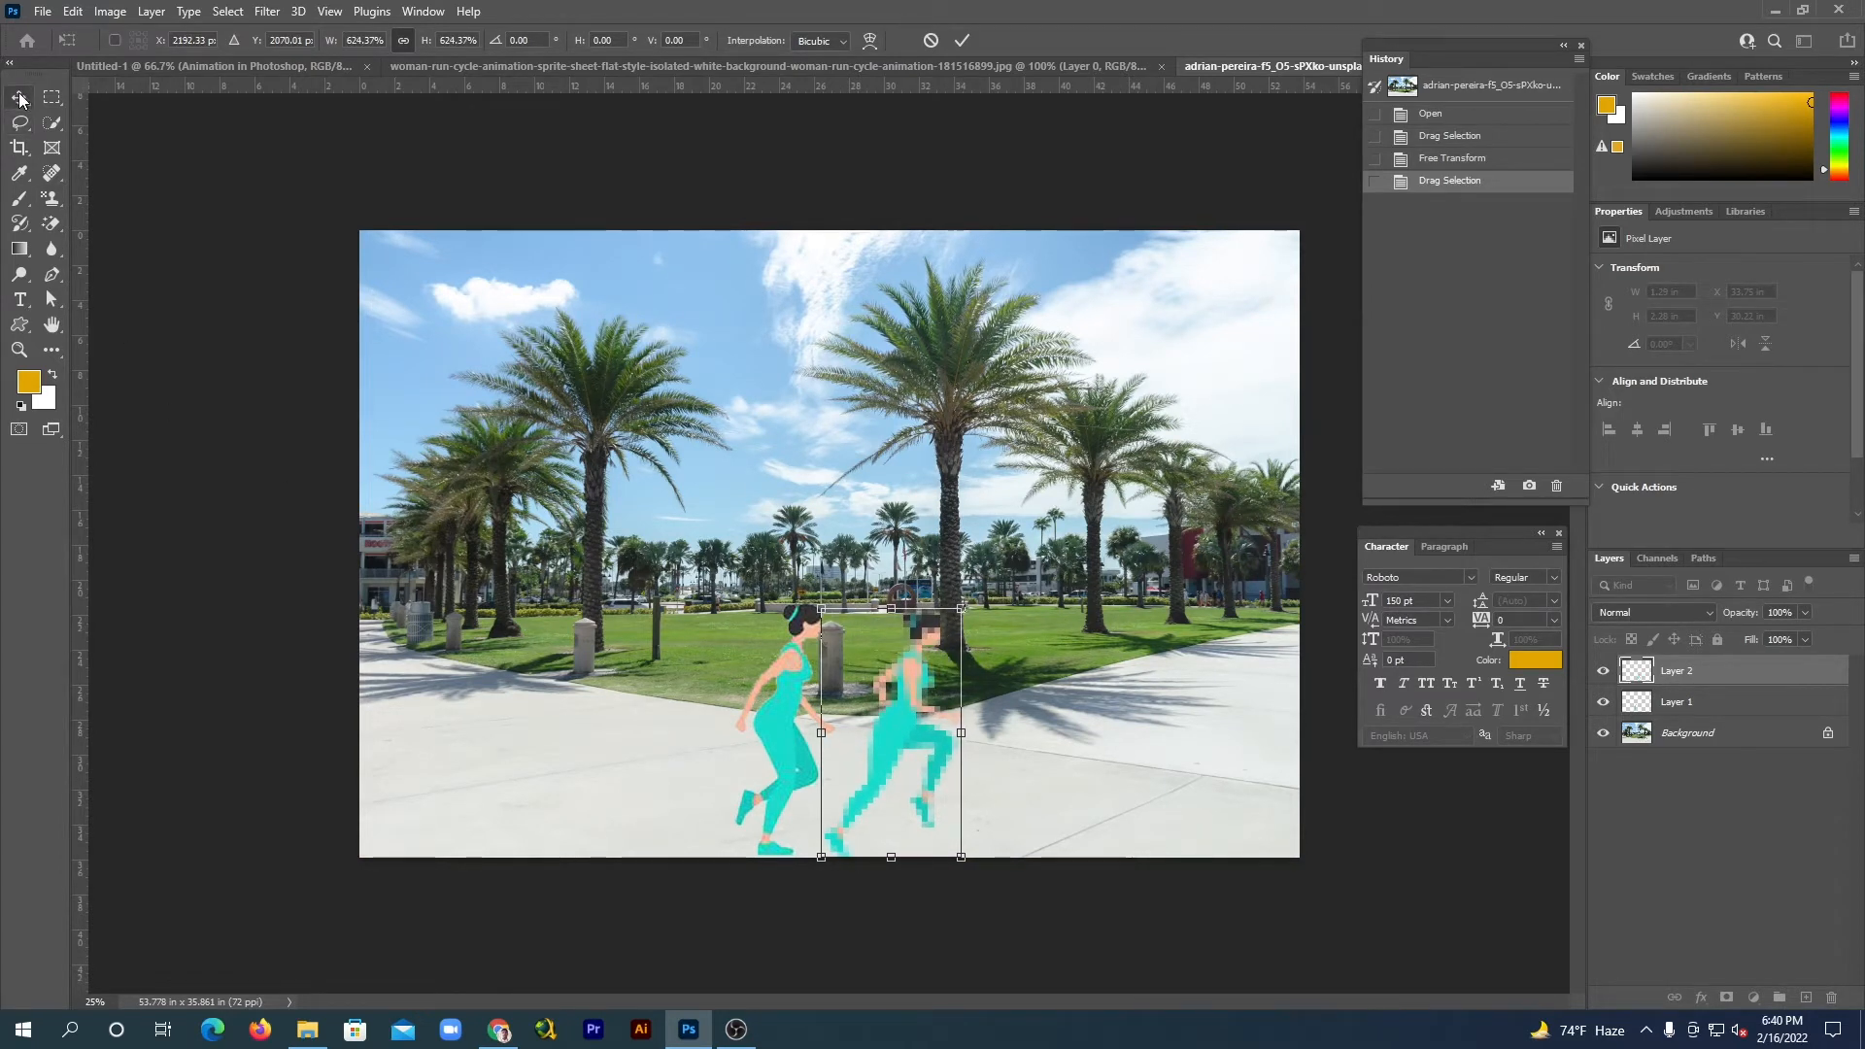
pyautogui.press('Return')
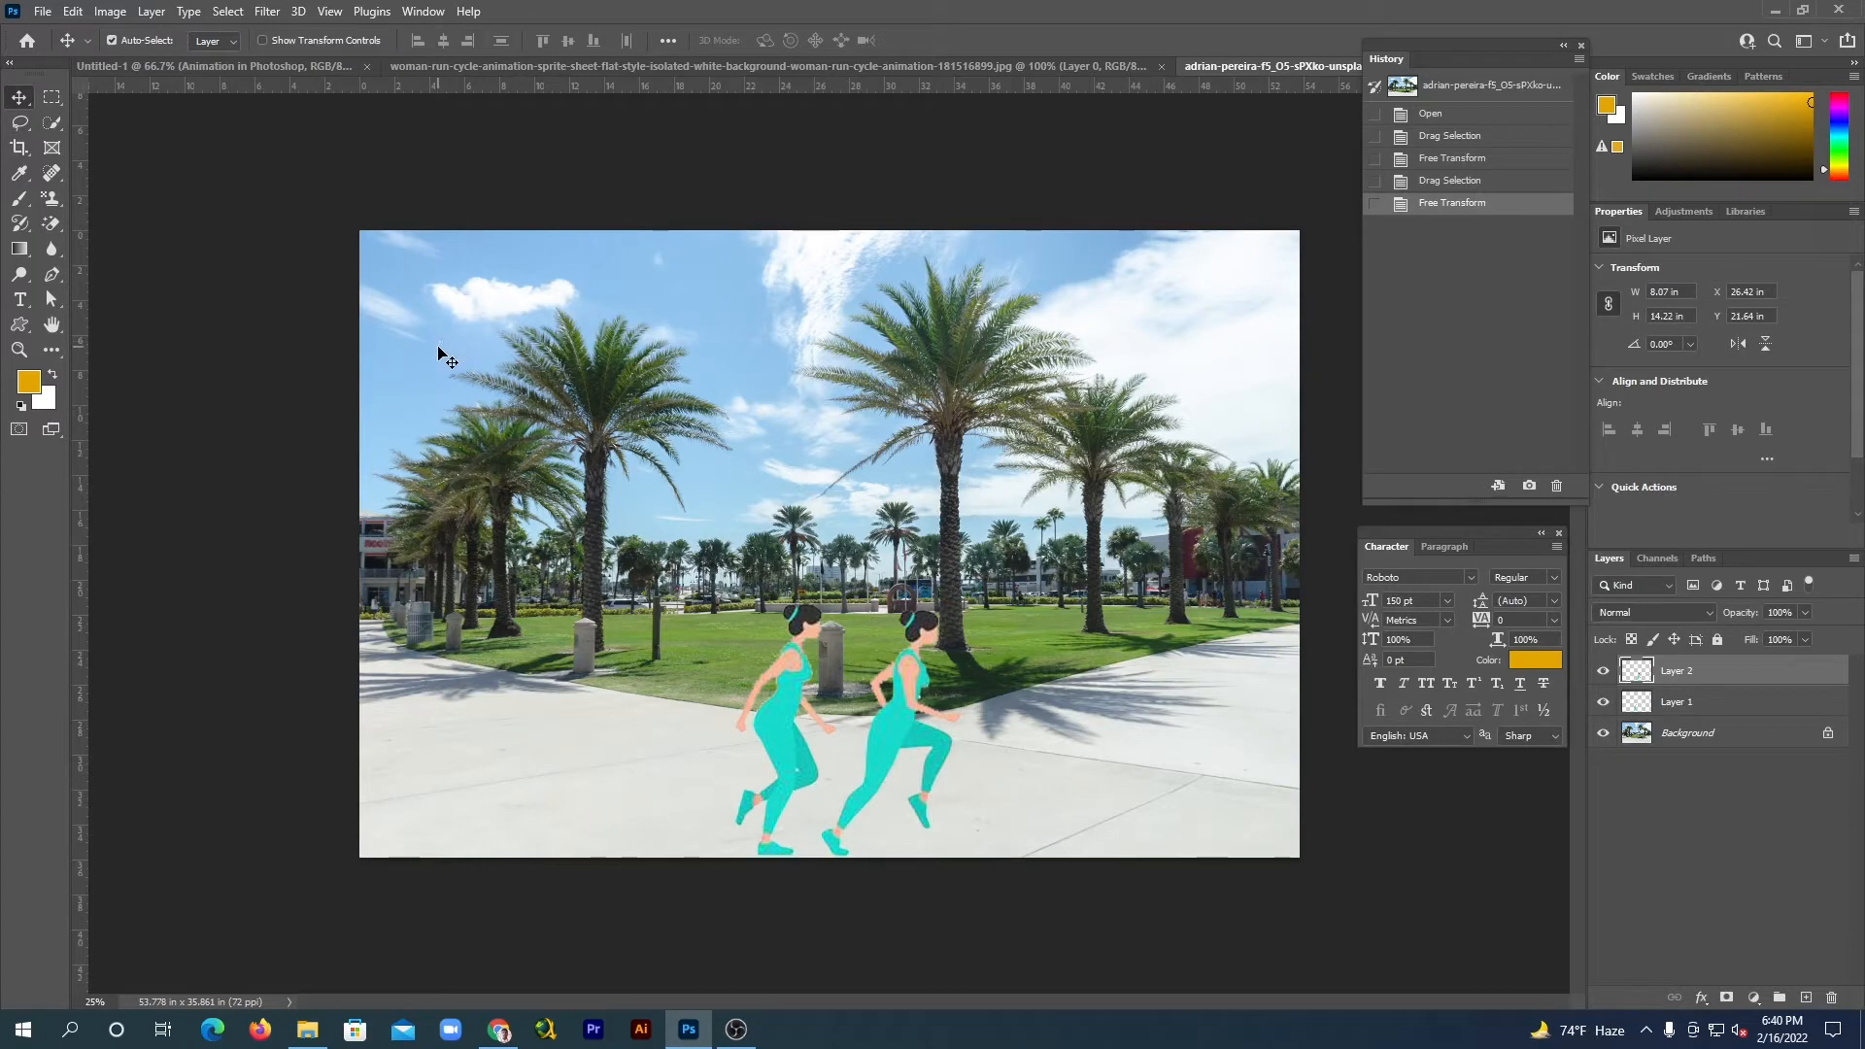
# Clear the selection around the second runner in the sprite sheet and activate the Rectangular Marquee tool.
pyautogui.click(610, 65)
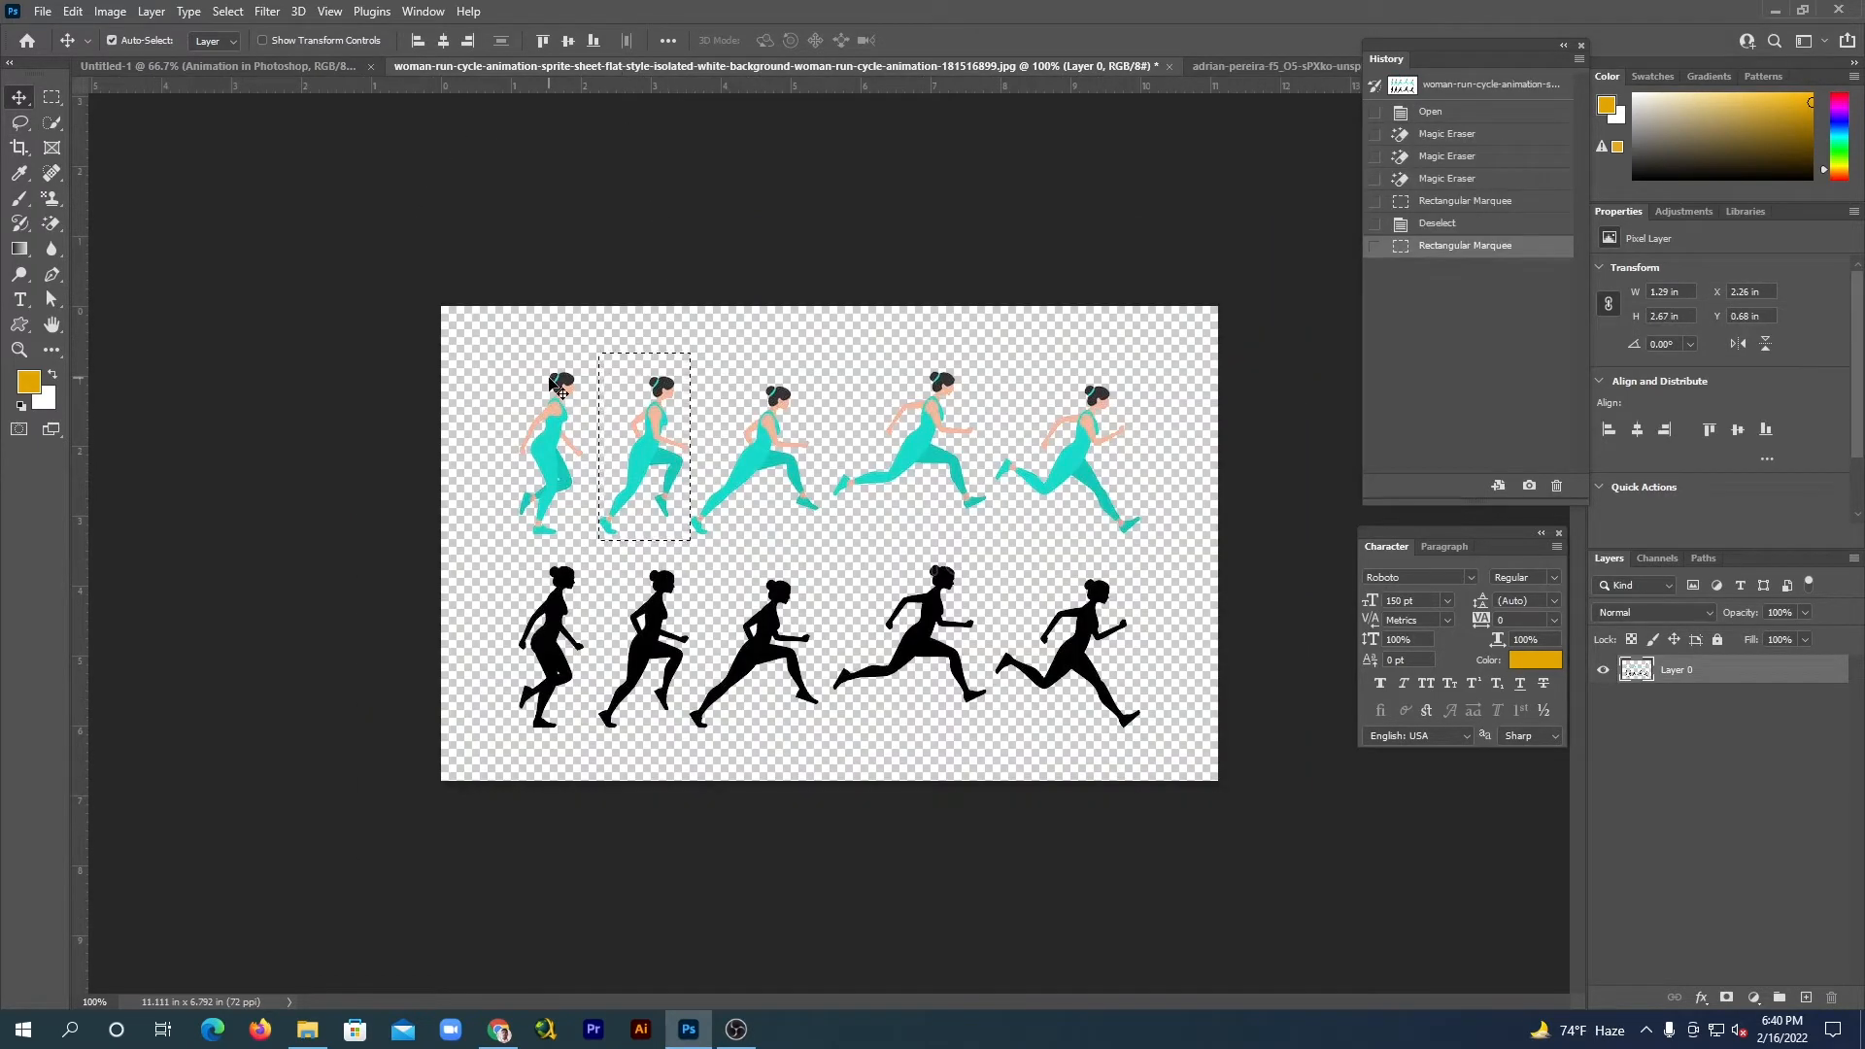
pyautogui.hotkey('ctrl', 'd')
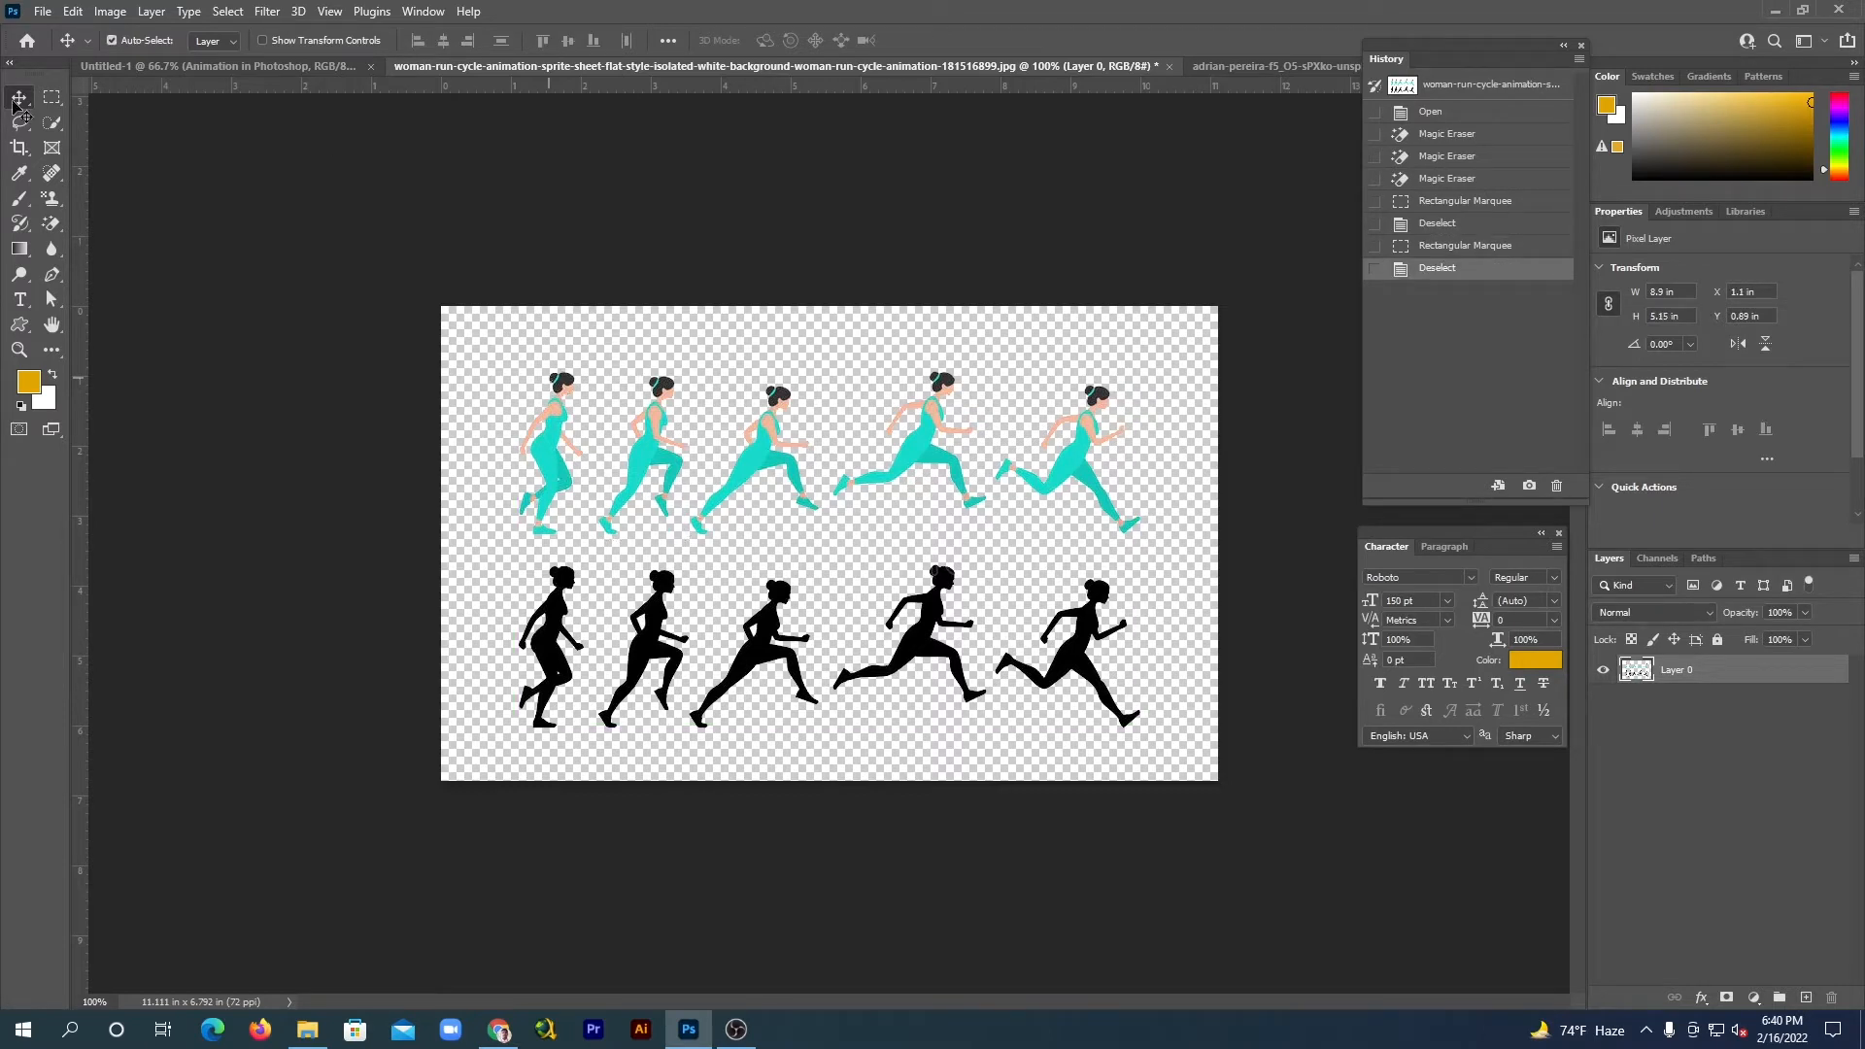
pyautogui.click(51, 97)
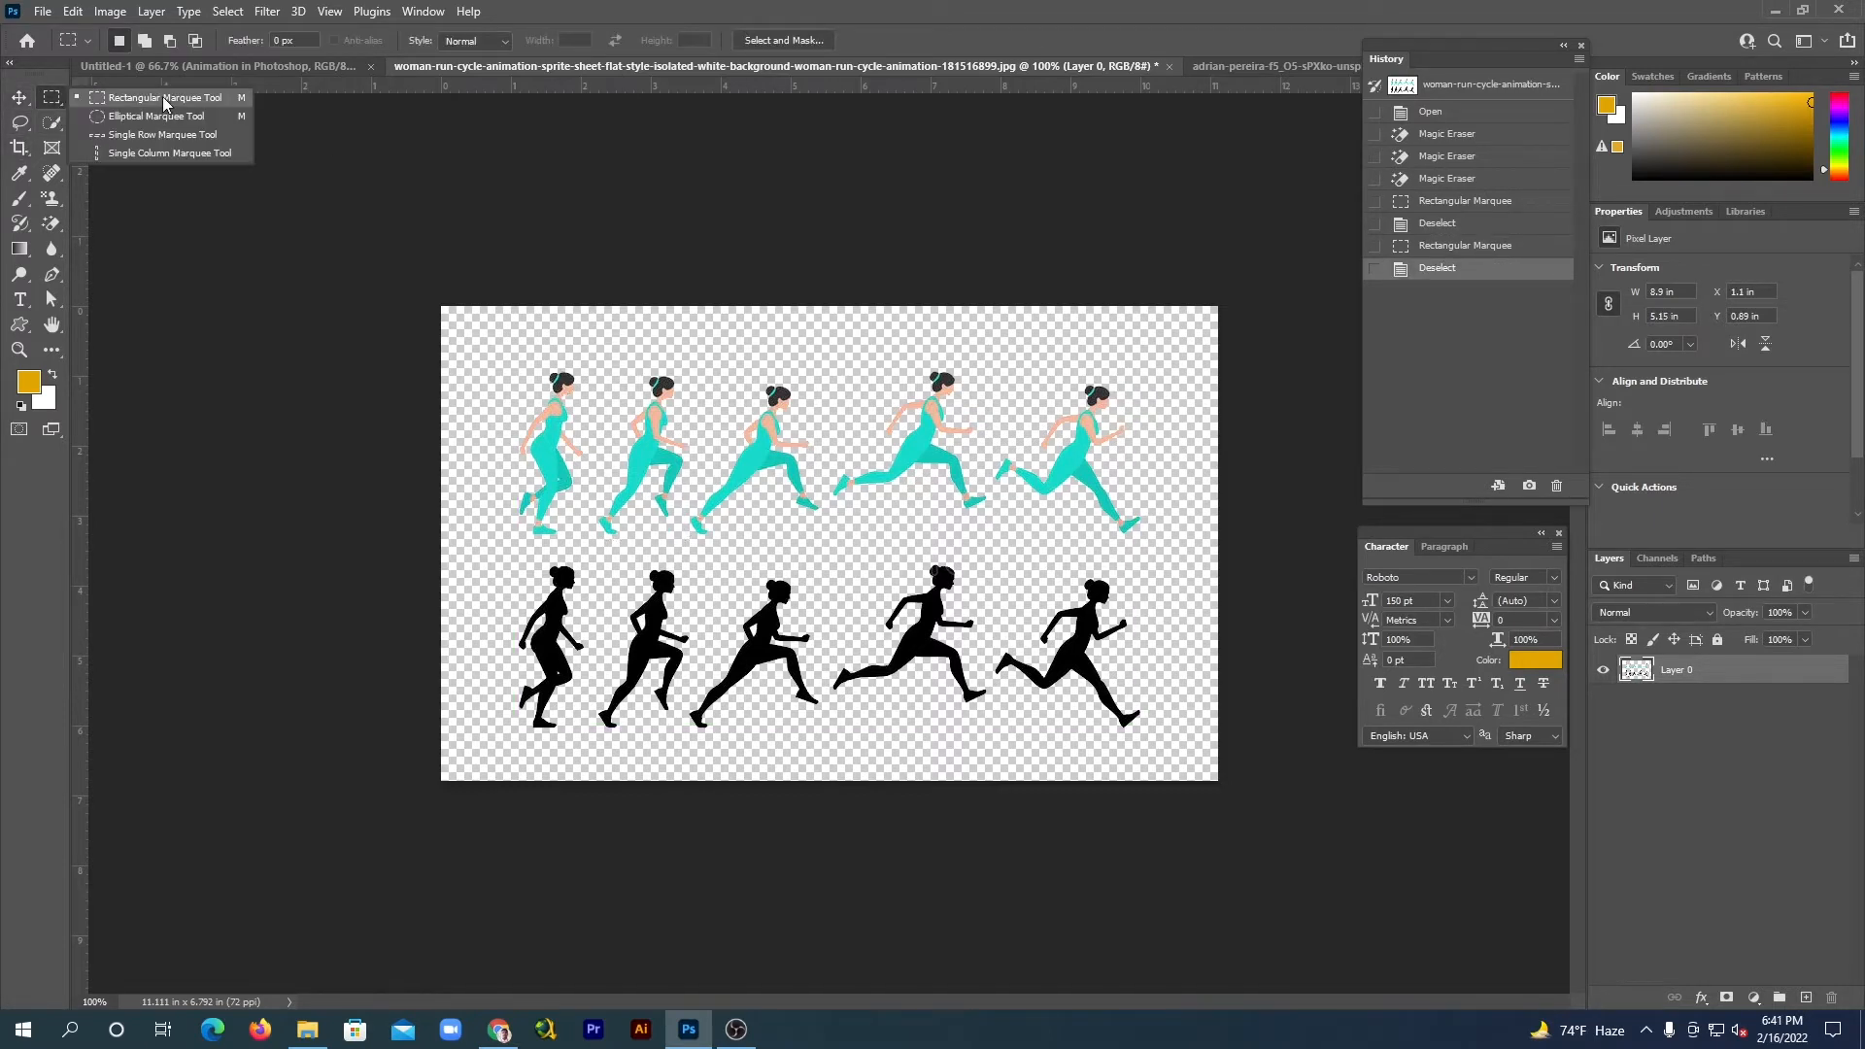
pyautogui.click(165, 98)
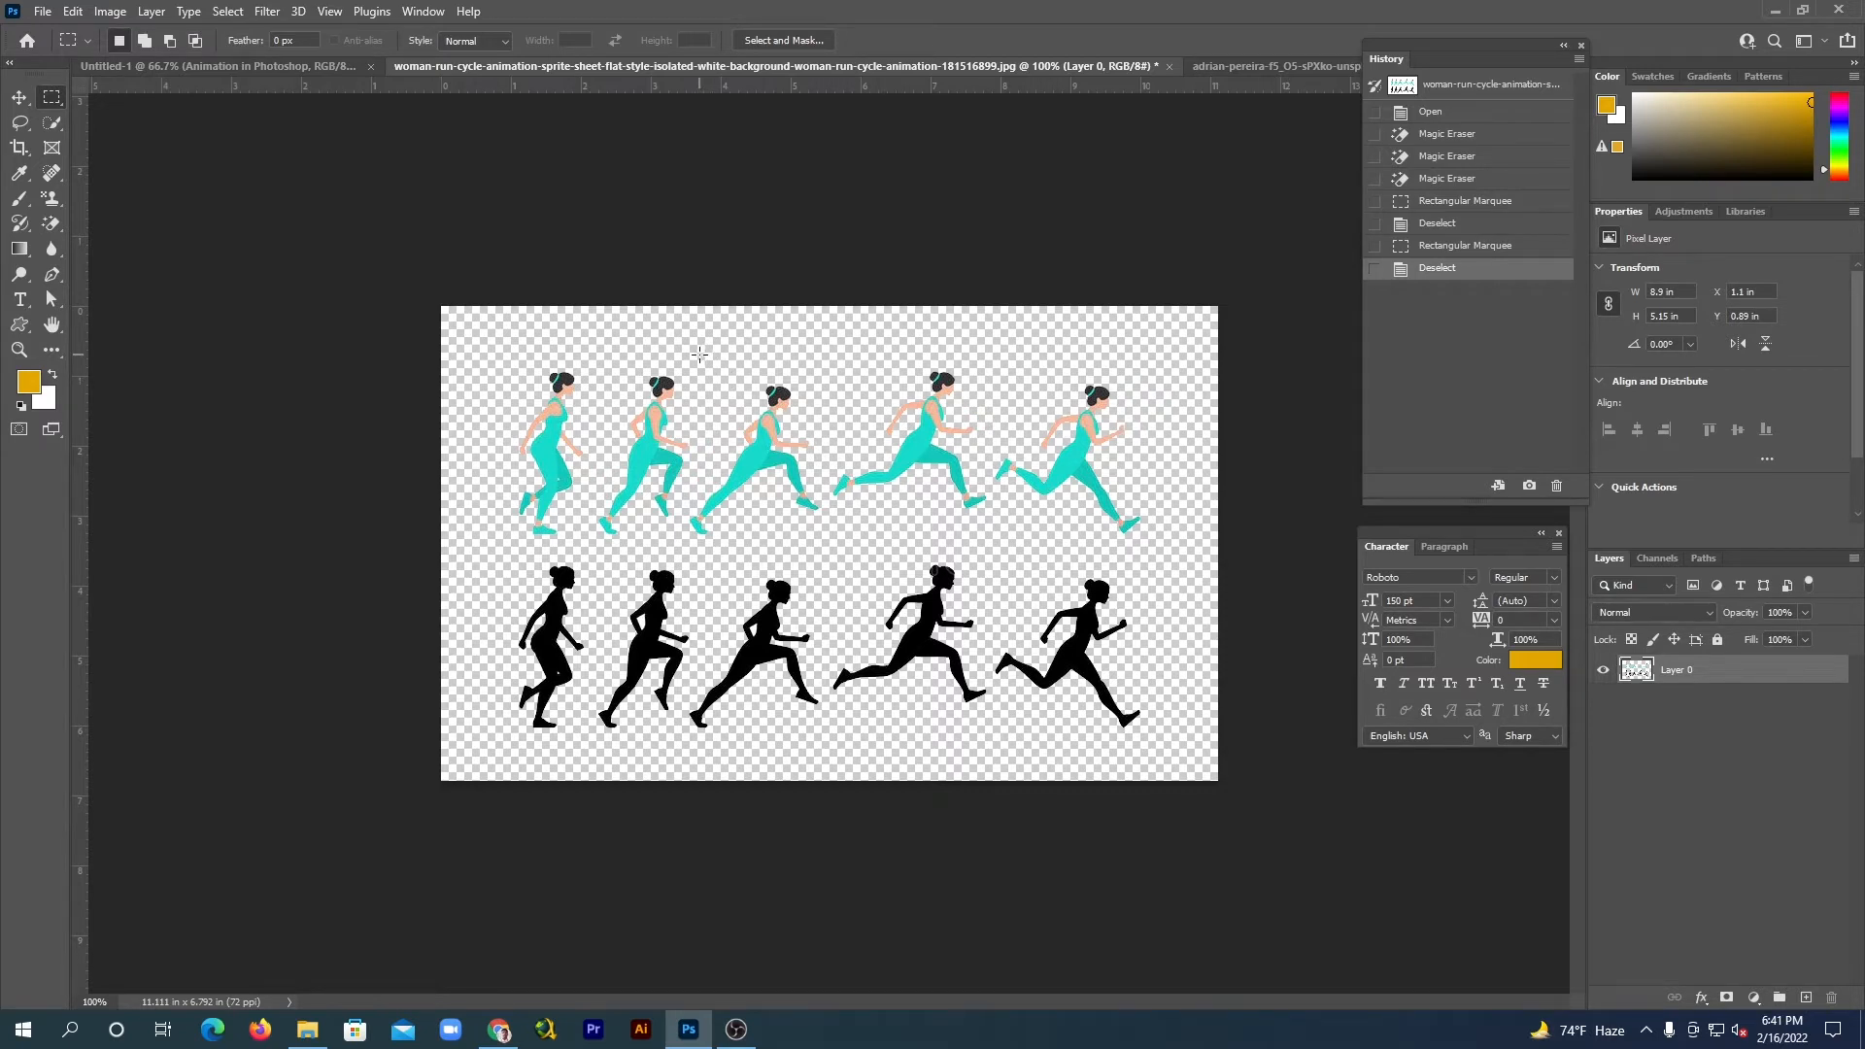
pyautogui.moveTo(699, 354); pyautogui.dragTo(821, 550)
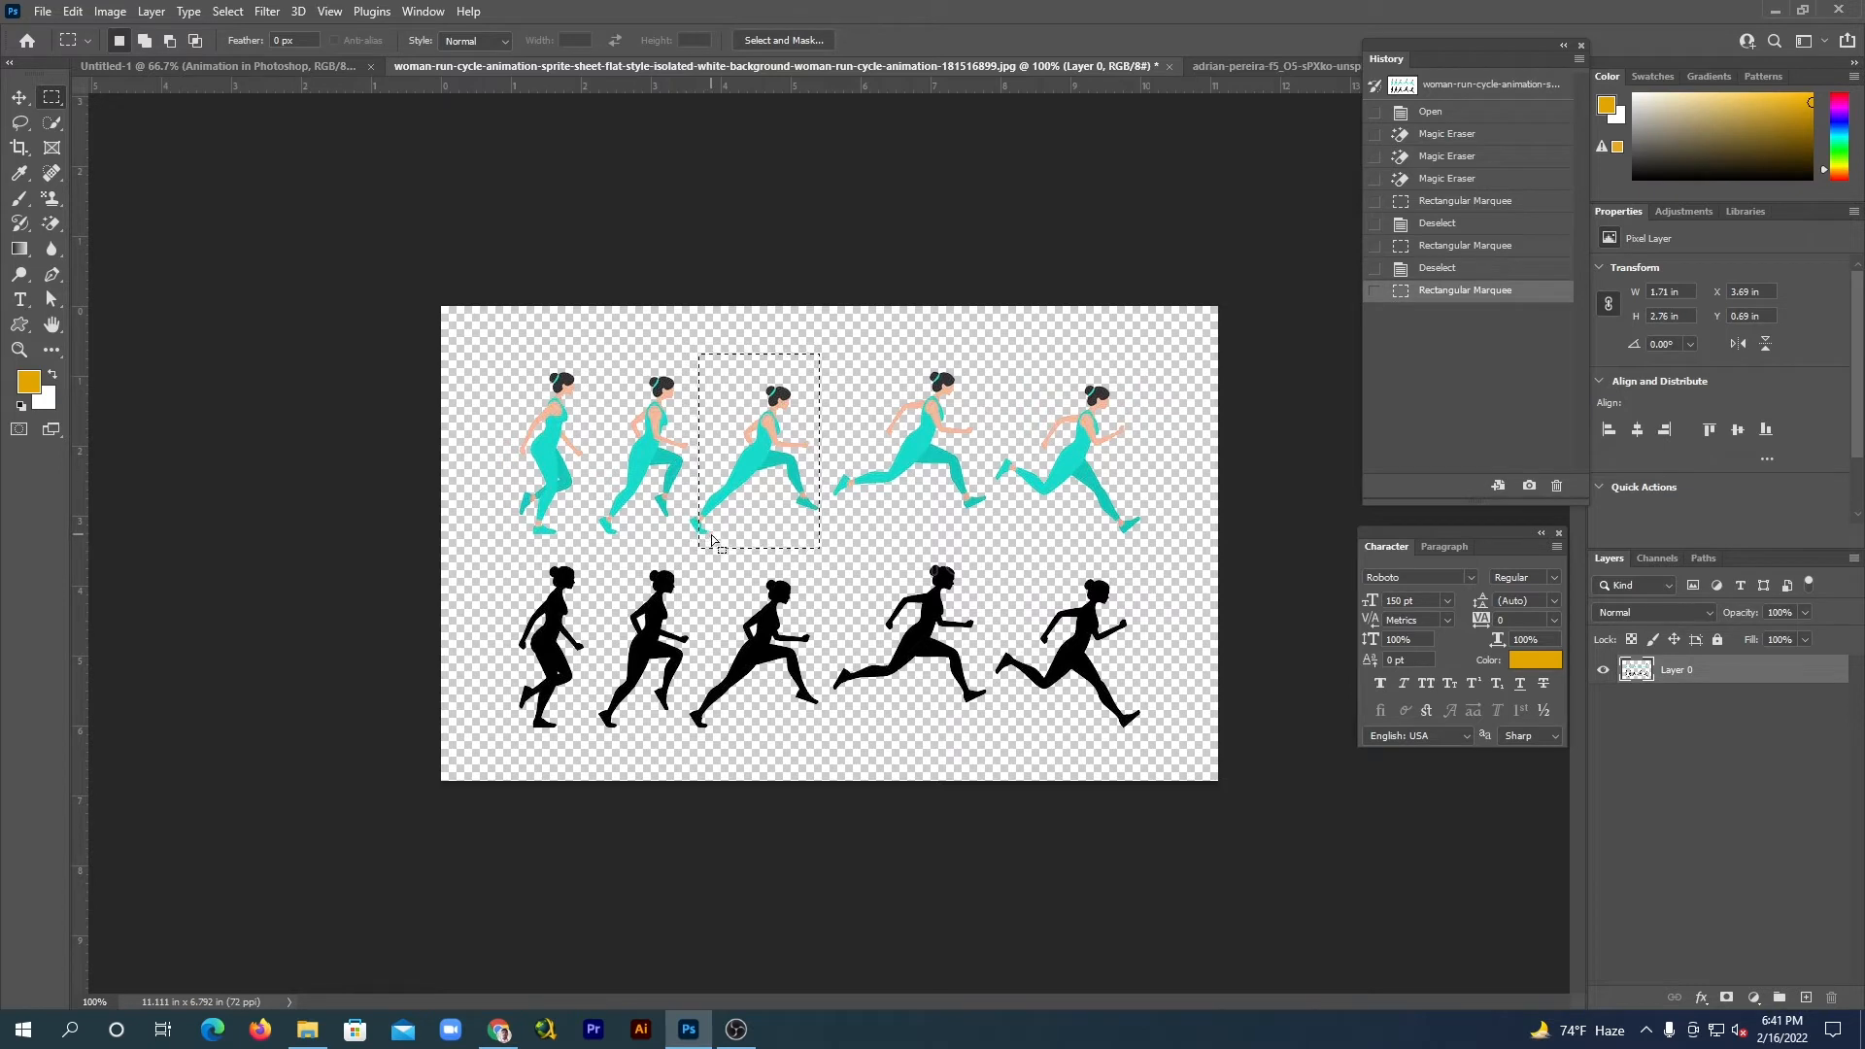
pyautogui.click(710, 534)
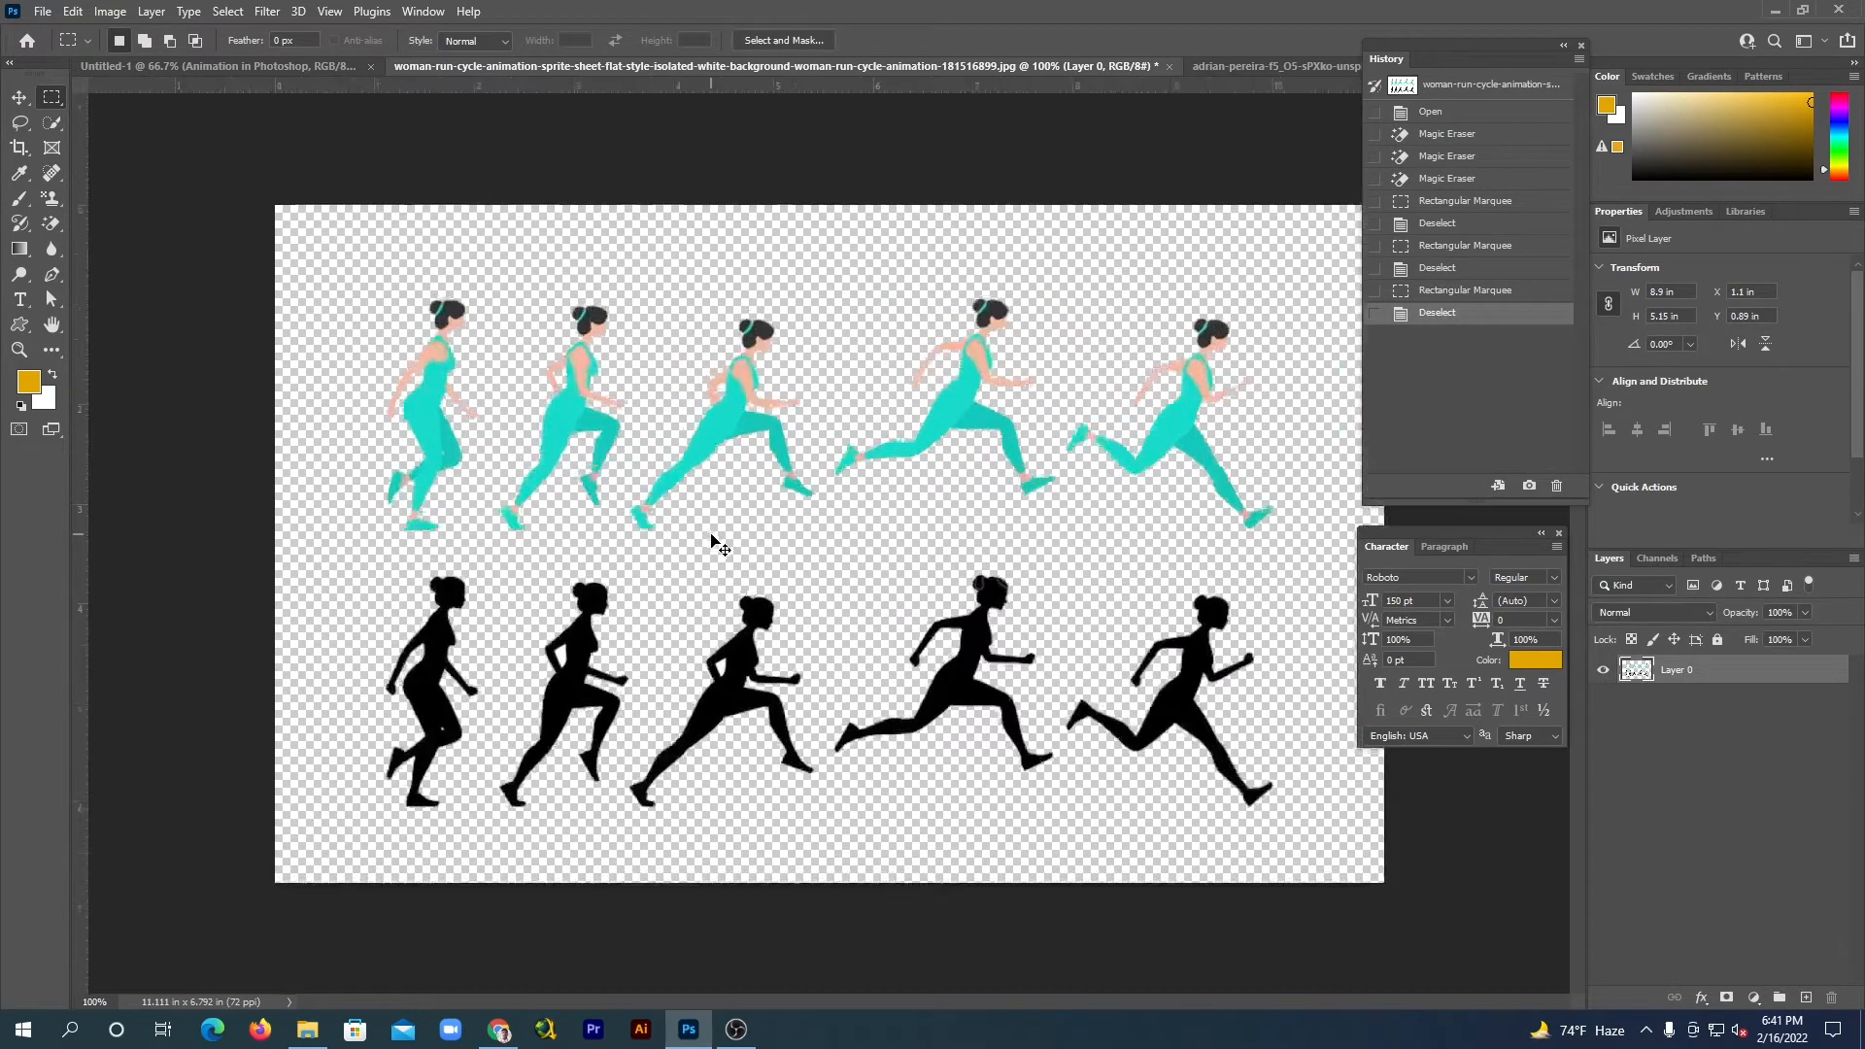
pyautogui.hotkey('ctrl', '+')
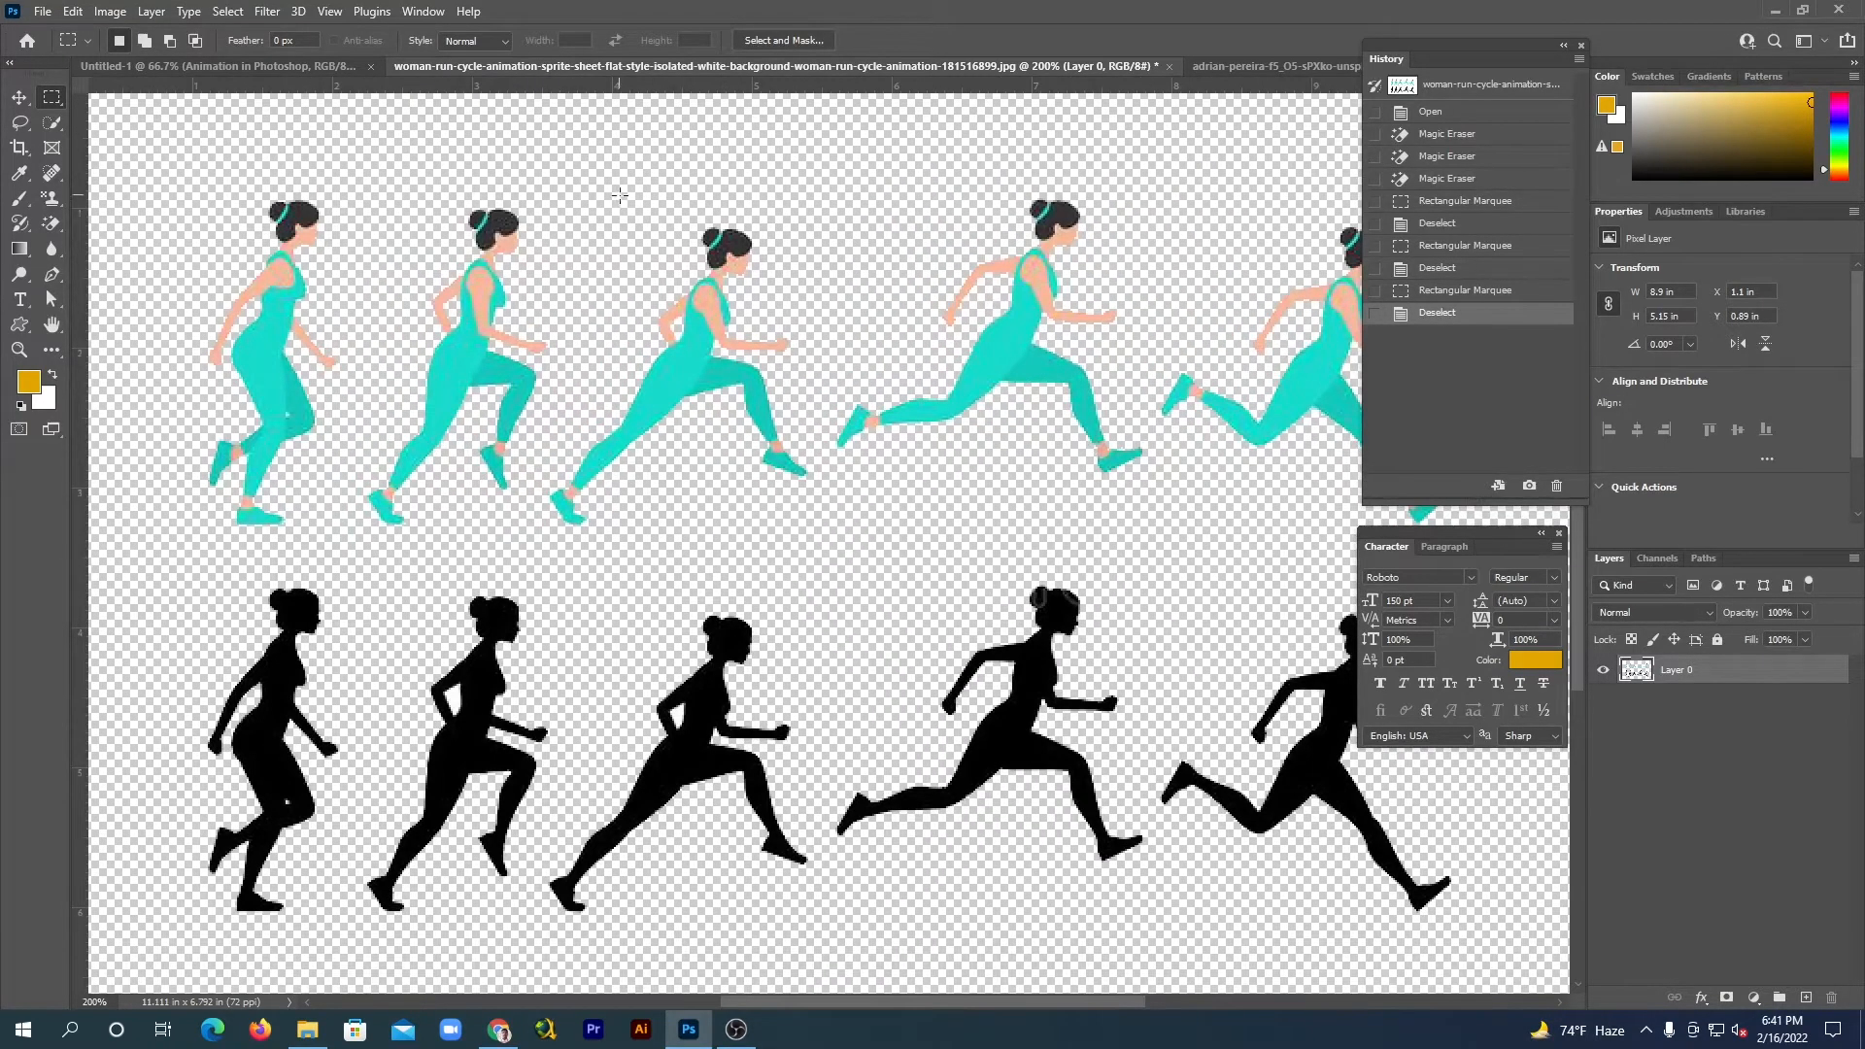
pyautogui.moveTo(571, 136); pyautogui.dragTo(807, 558)
pyautogui.click(804, 552)
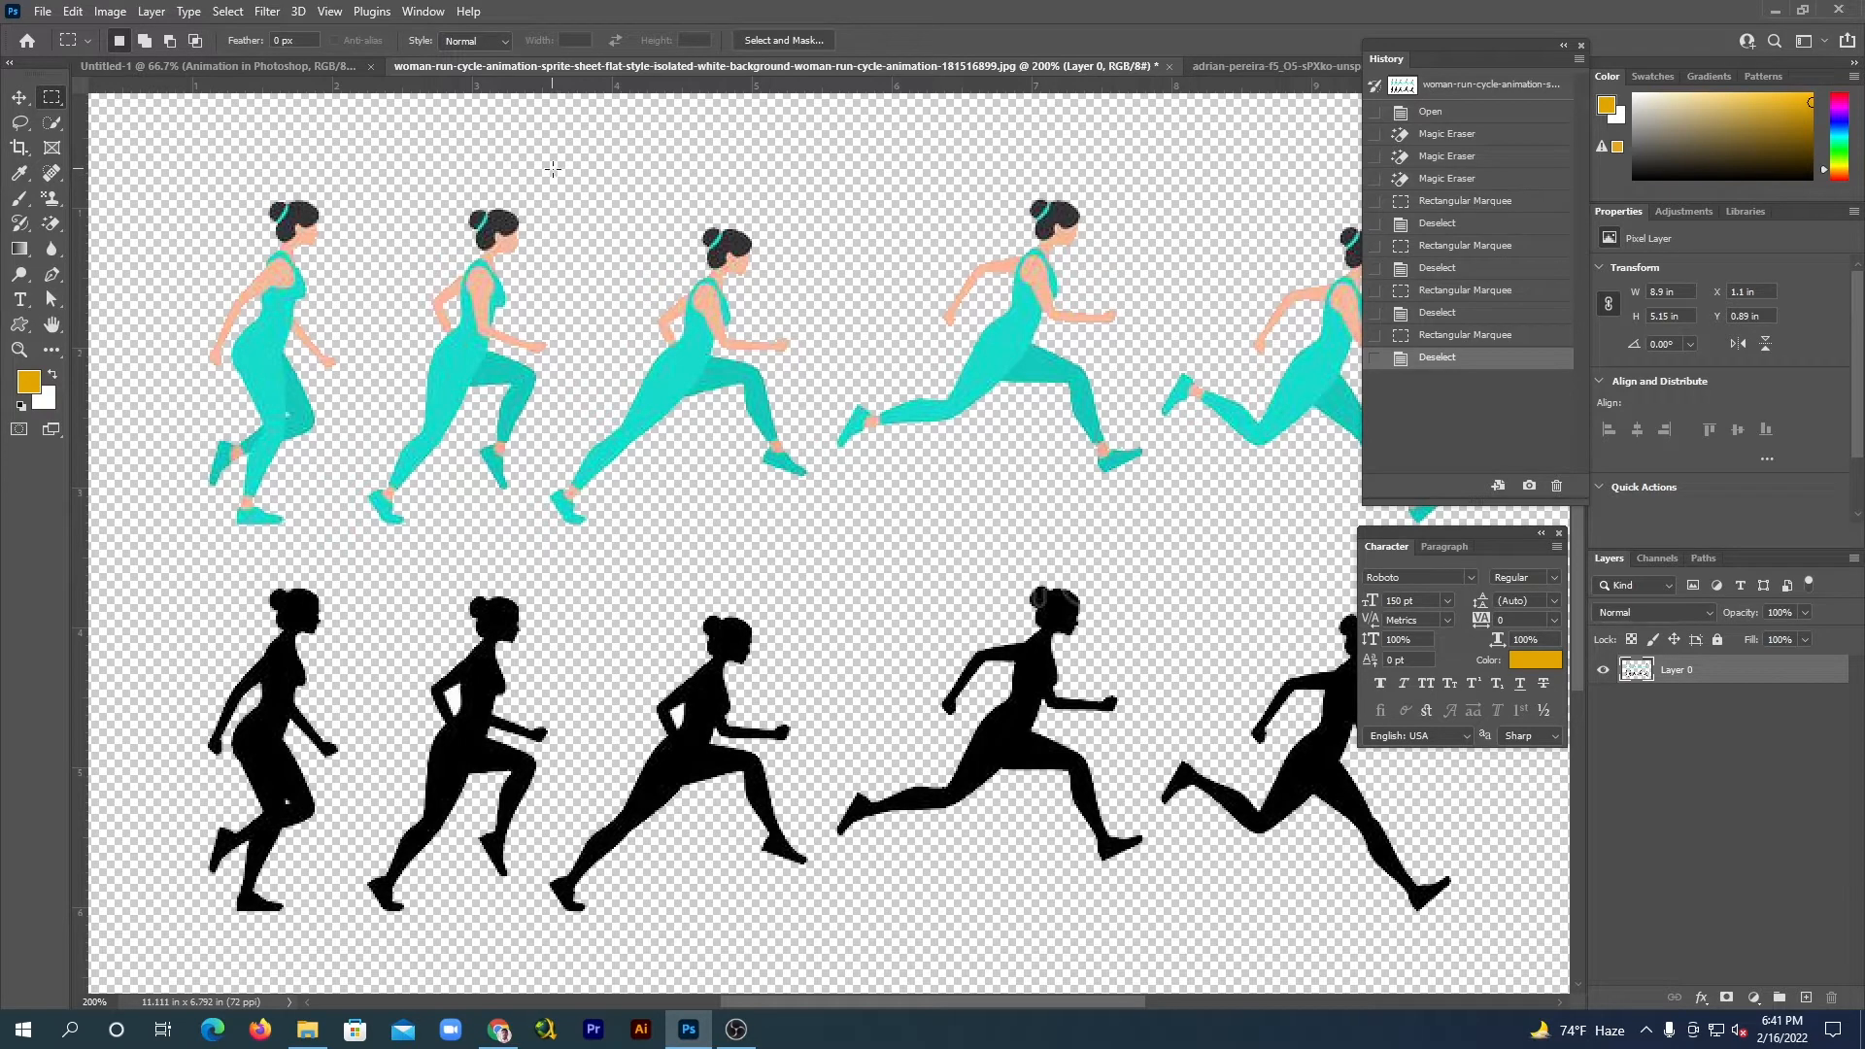
# Marquee-select the third teal runner in the sprite sheet's upper row, adding a second rectangle around her rear foot.
pyautogui.moveTo(555, 165); pyautogui.dragTo(811, 575)
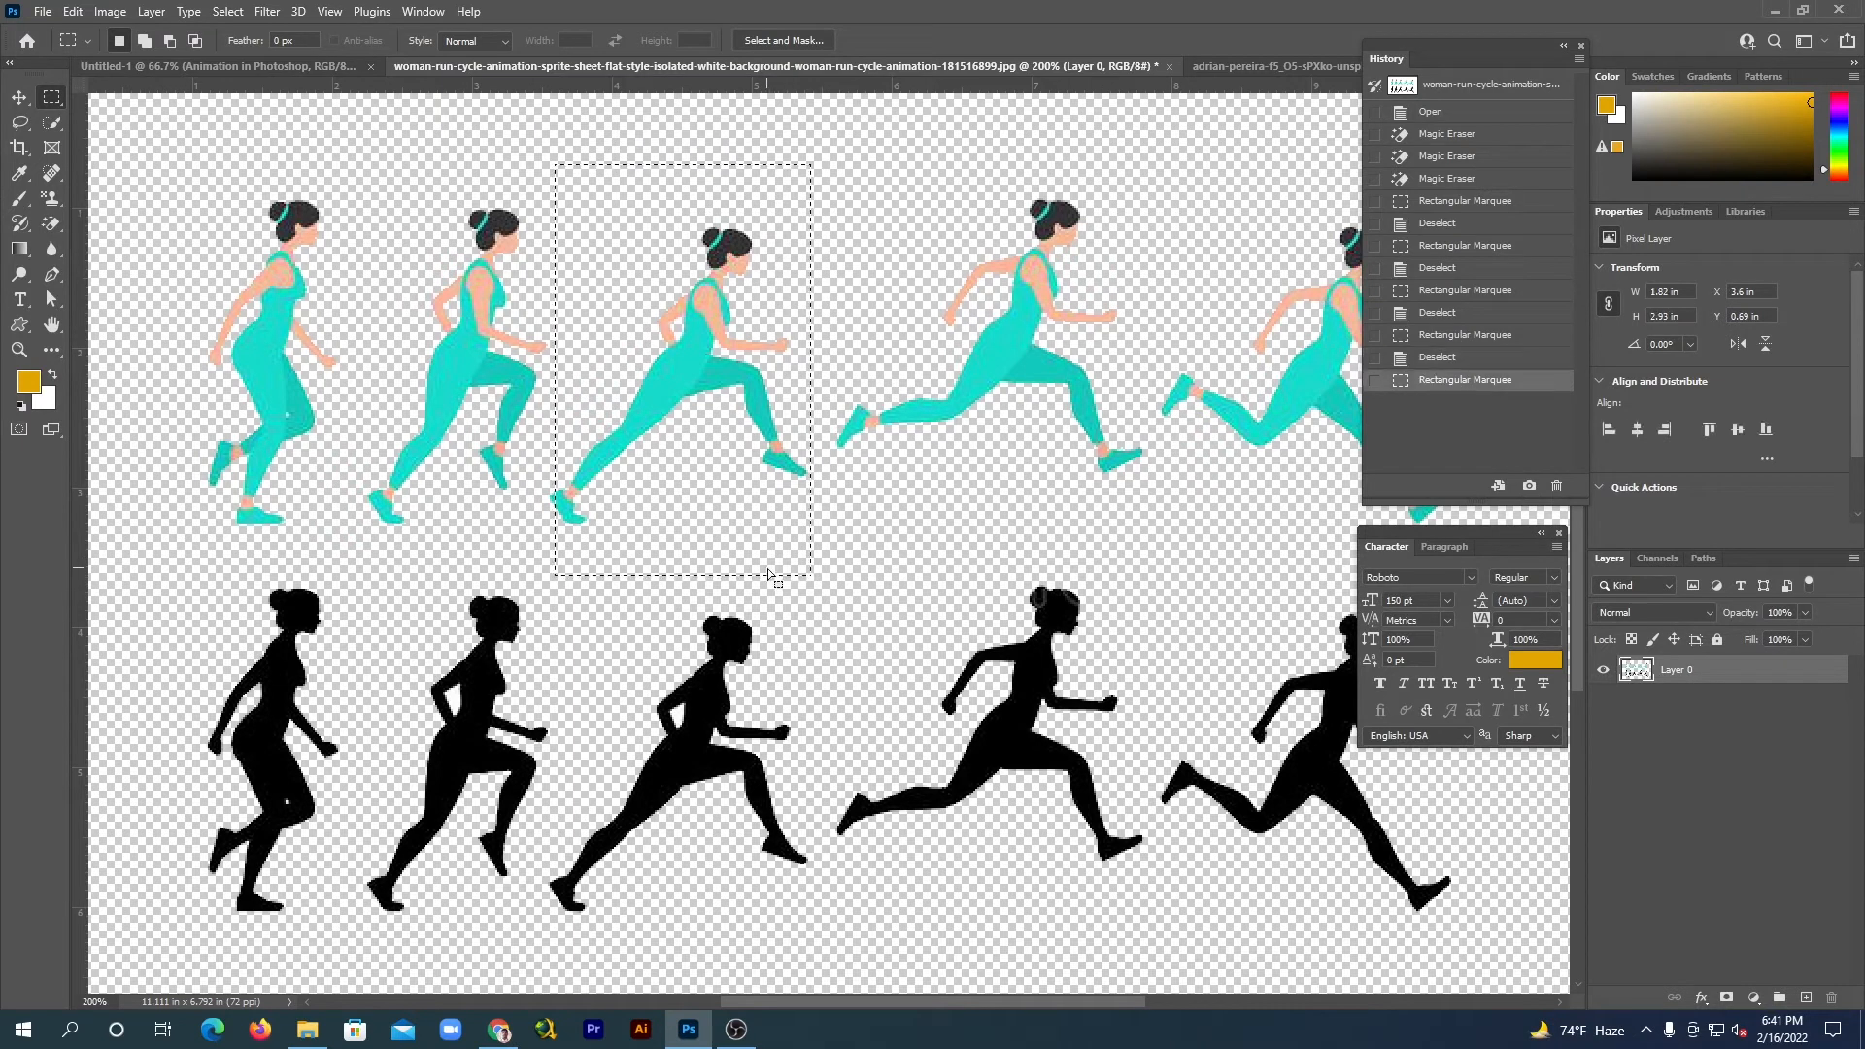
pyautogui.moveTo(727, 530); pyautogui.dragTo(722, 527)
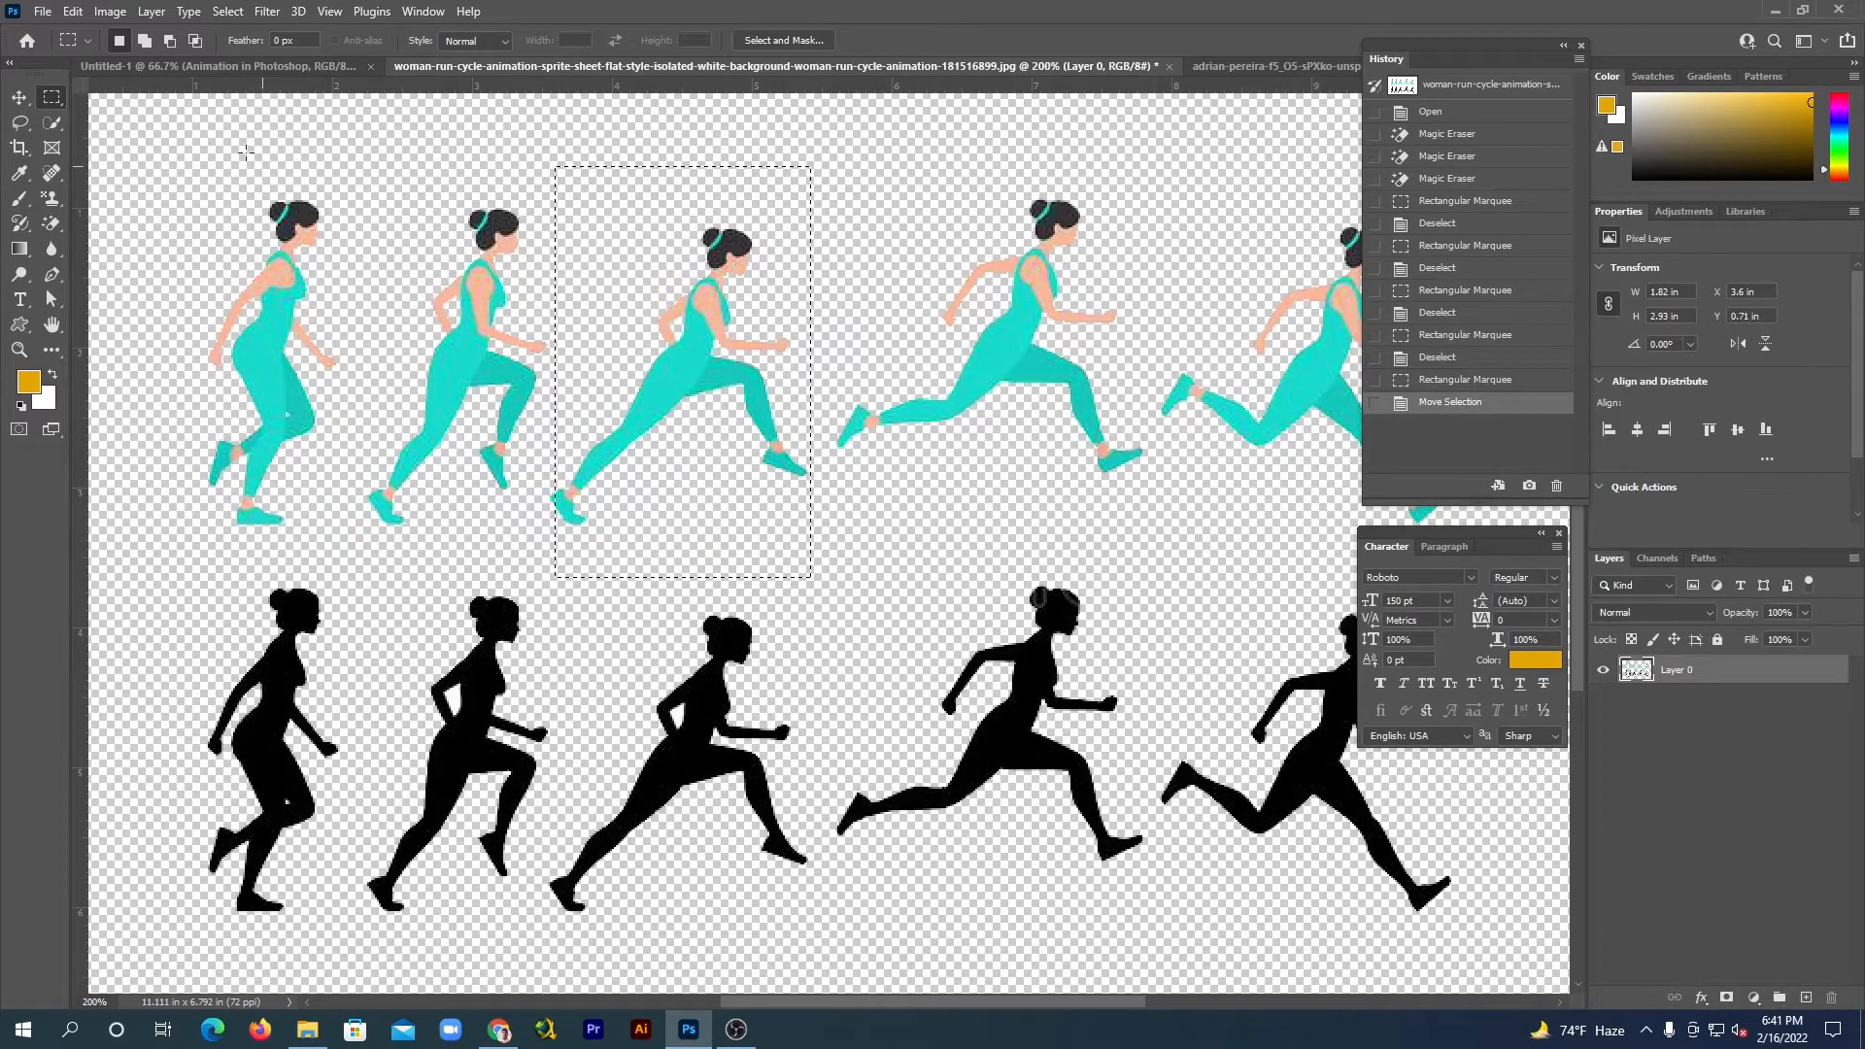
pyautogui.click(146, 41)
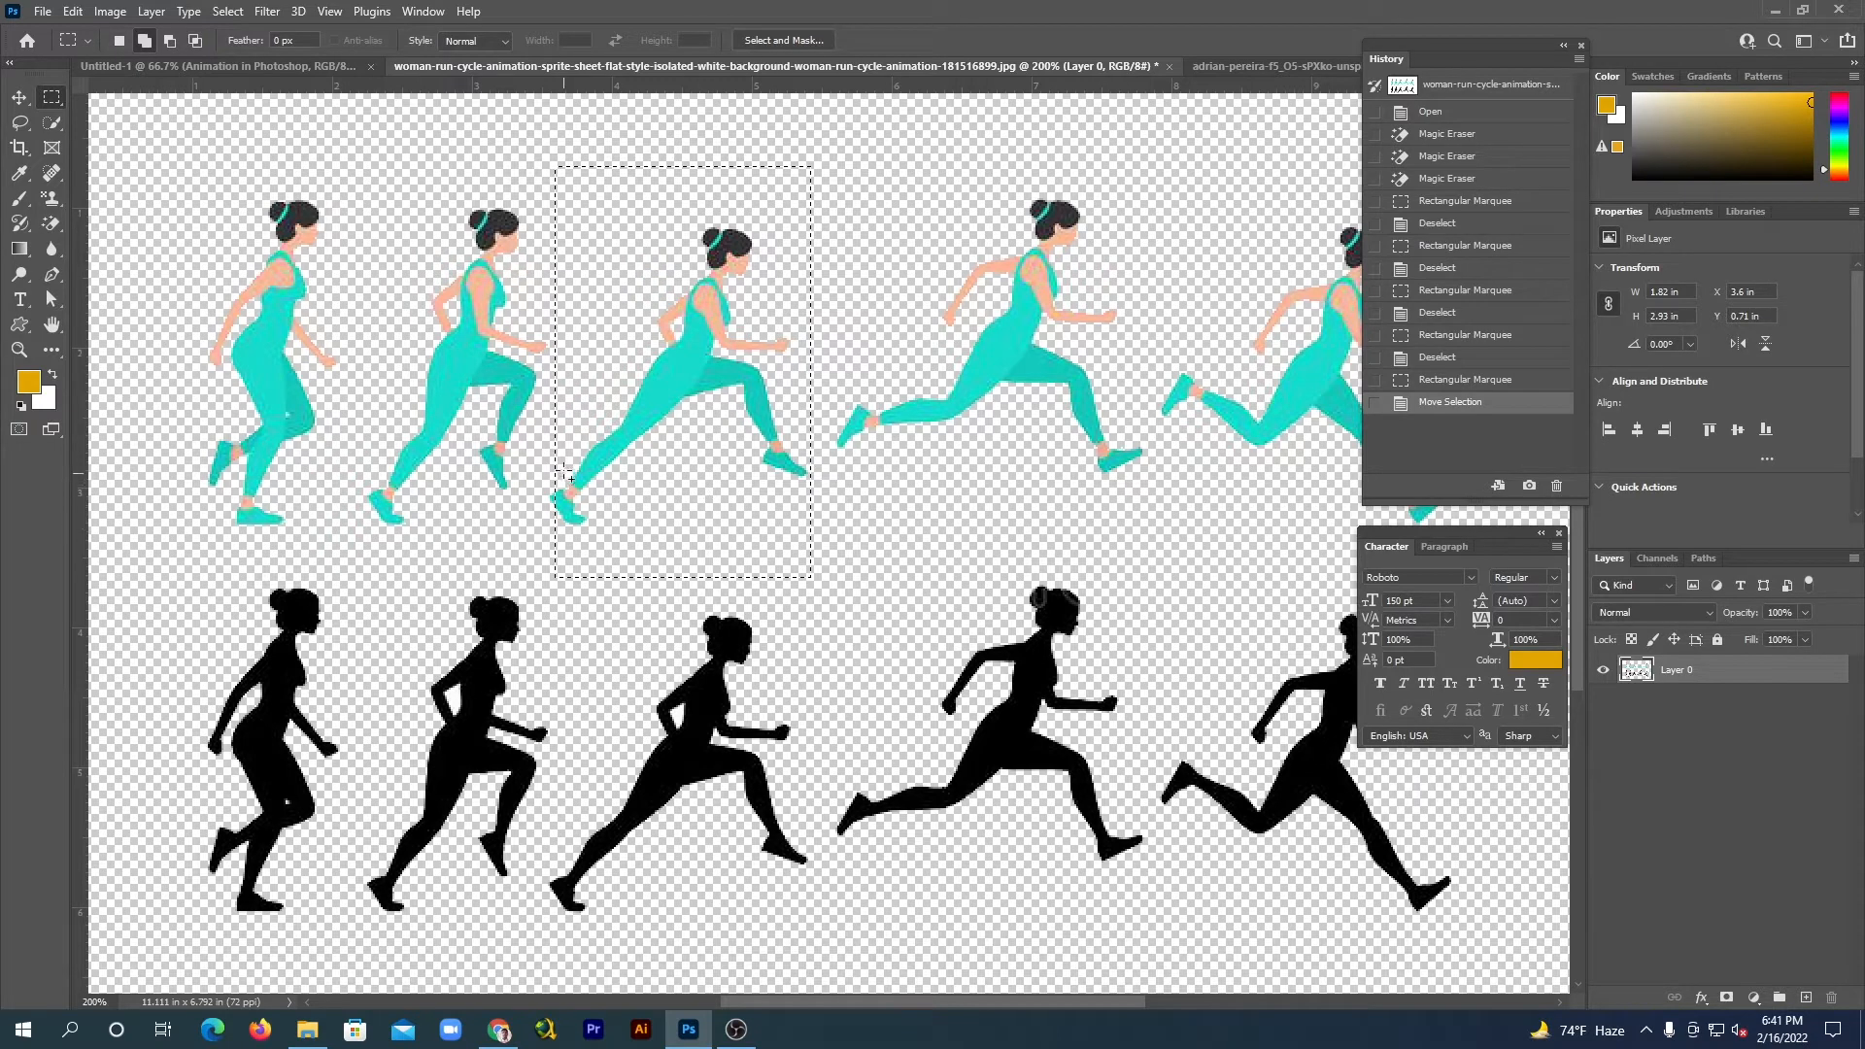
pyautogui.moveTo(533, 460); pyautogui.dragTo(597, 530)
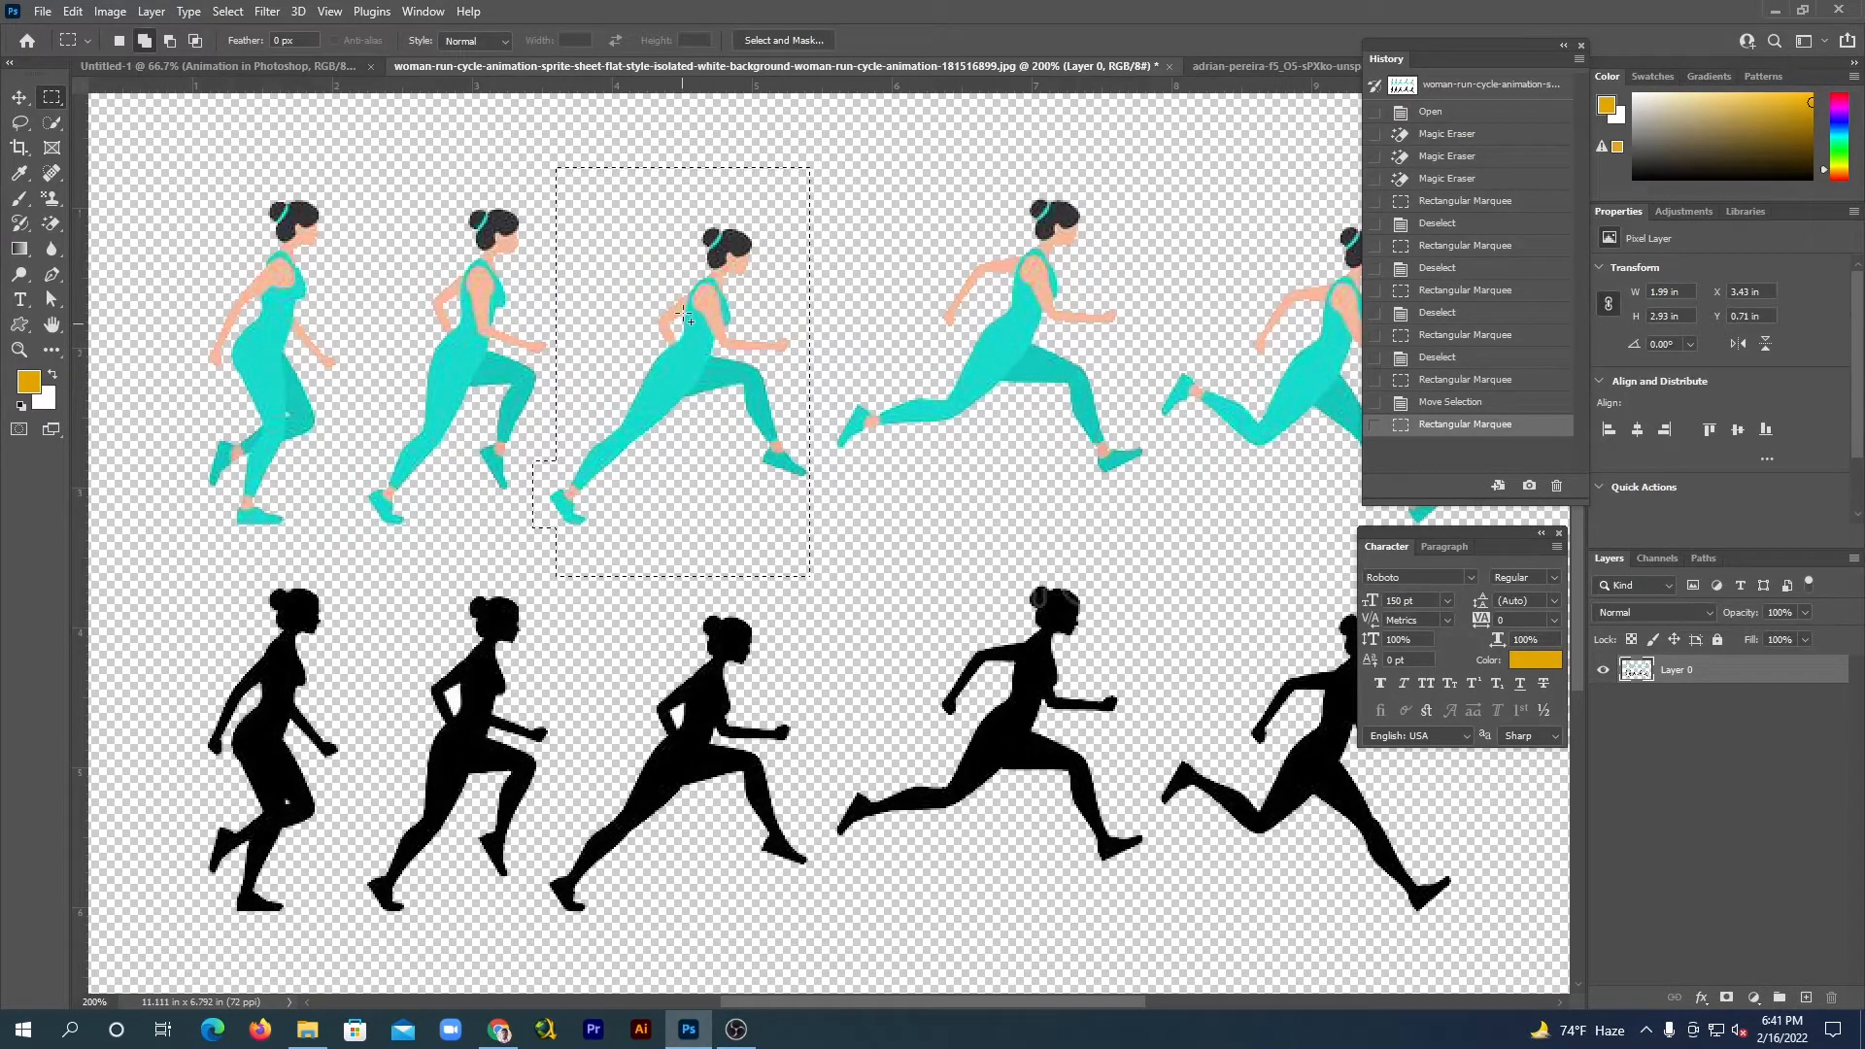
# Copy the selected third runner into the palm-tree photo, dropping her on the pavement right of the second runner.
pyautogui.press('v')
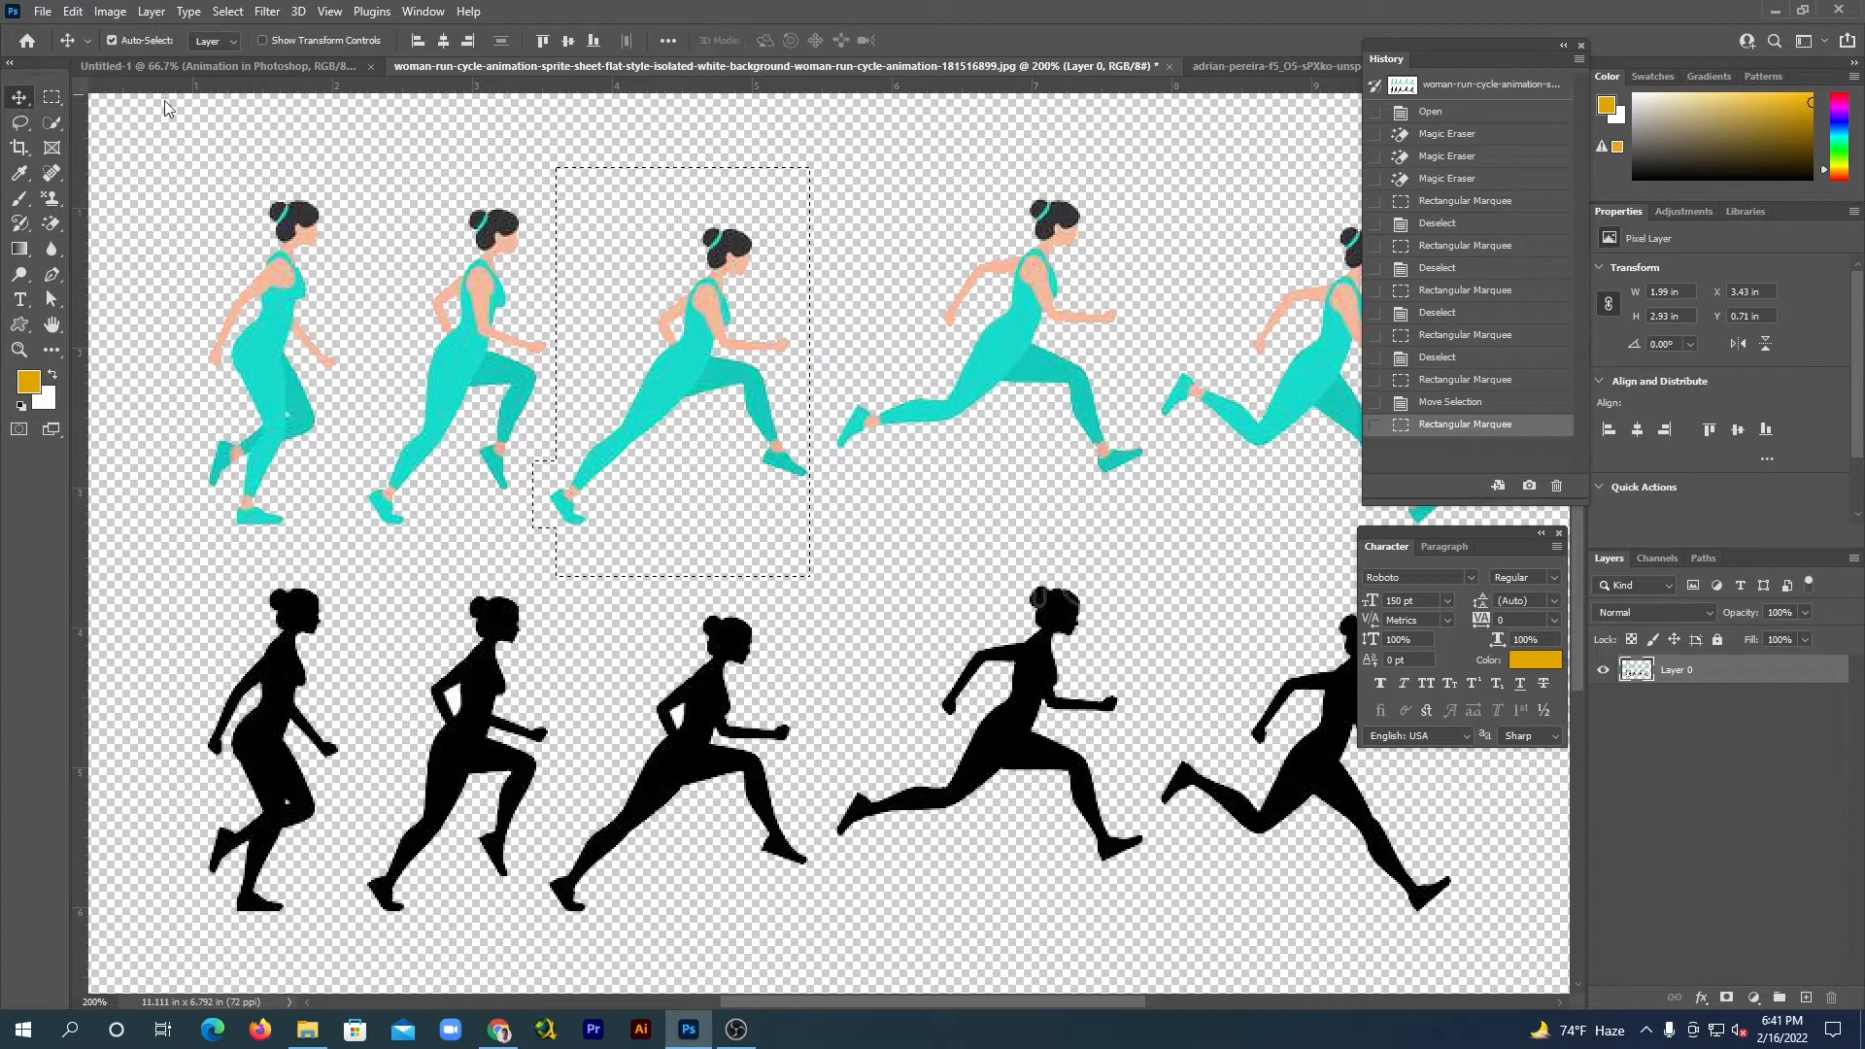
pyautogui.moveTo(656, 388); pyautogui.dragTo(1088, 660)
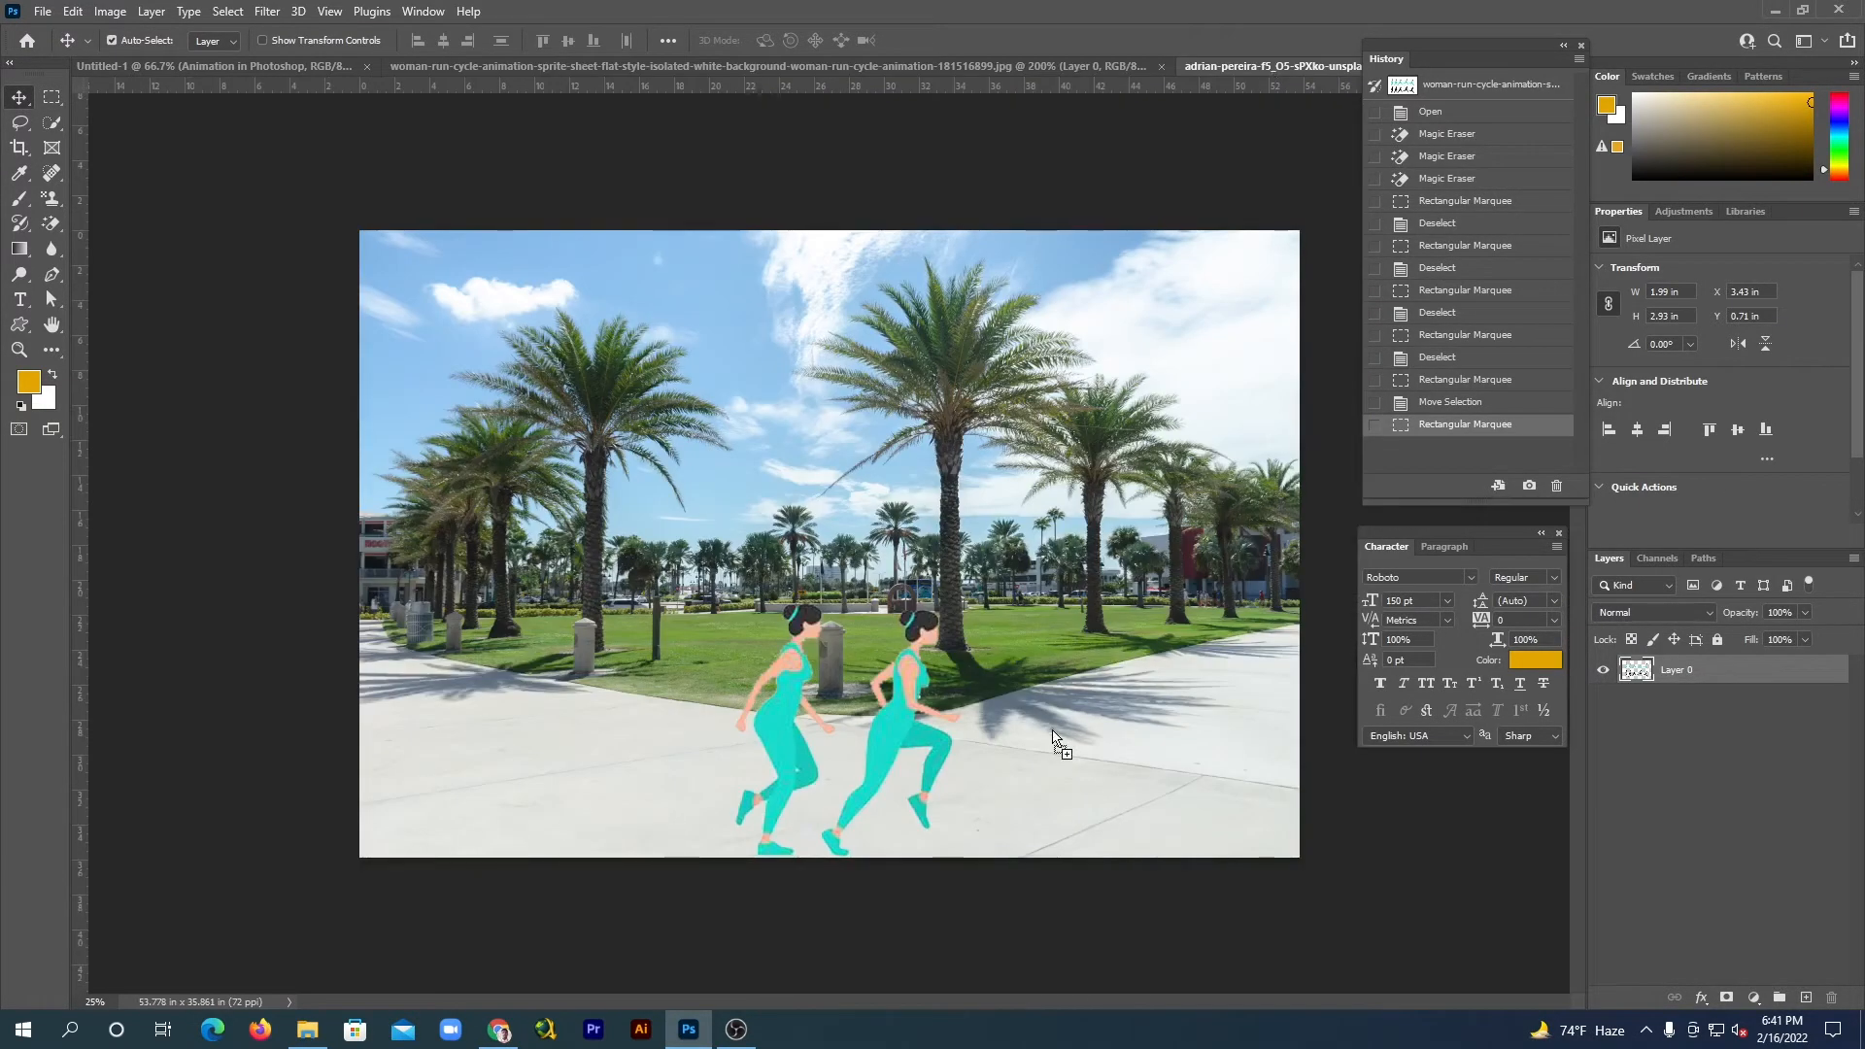
pyautogui.moveTo(1054, 736); pyautogui.dragTo(1082, 741)
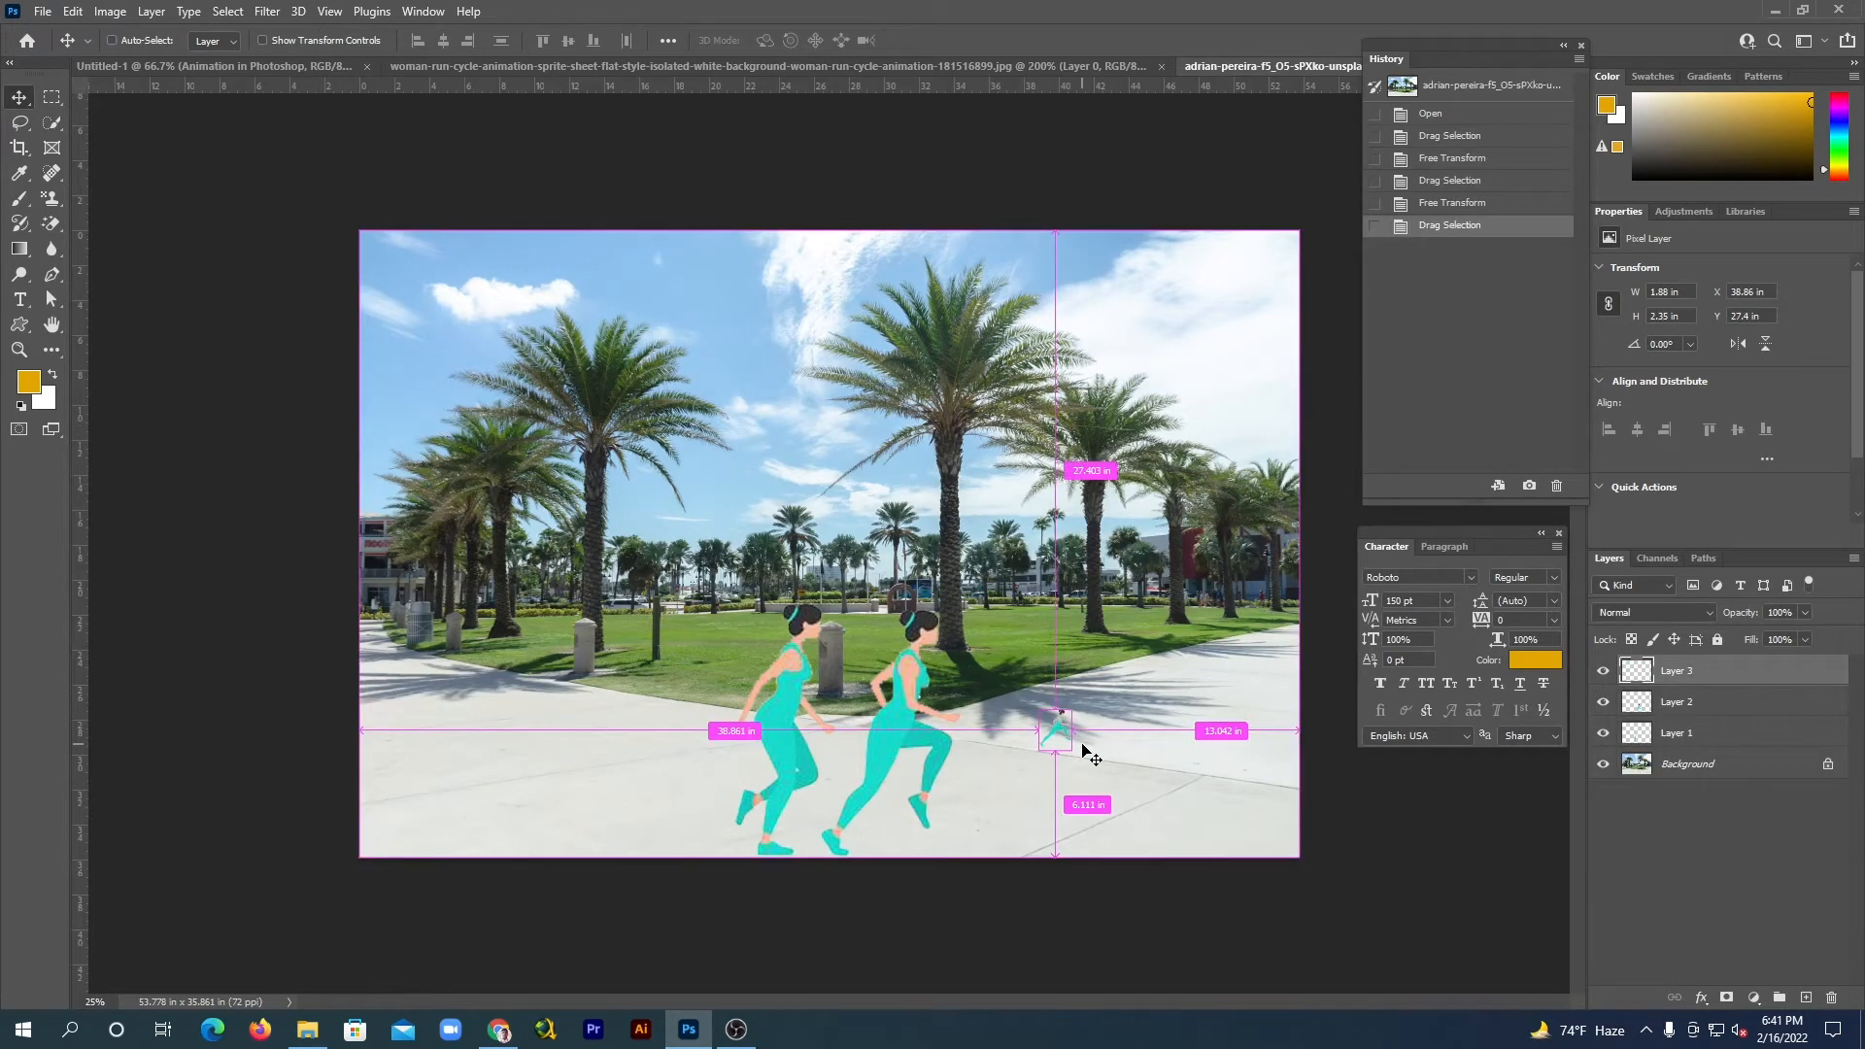
# Scale the third runner to about 649% and place her to the right of the second runner with matching height.
pyautogui.hotkey('ctrl', 't')
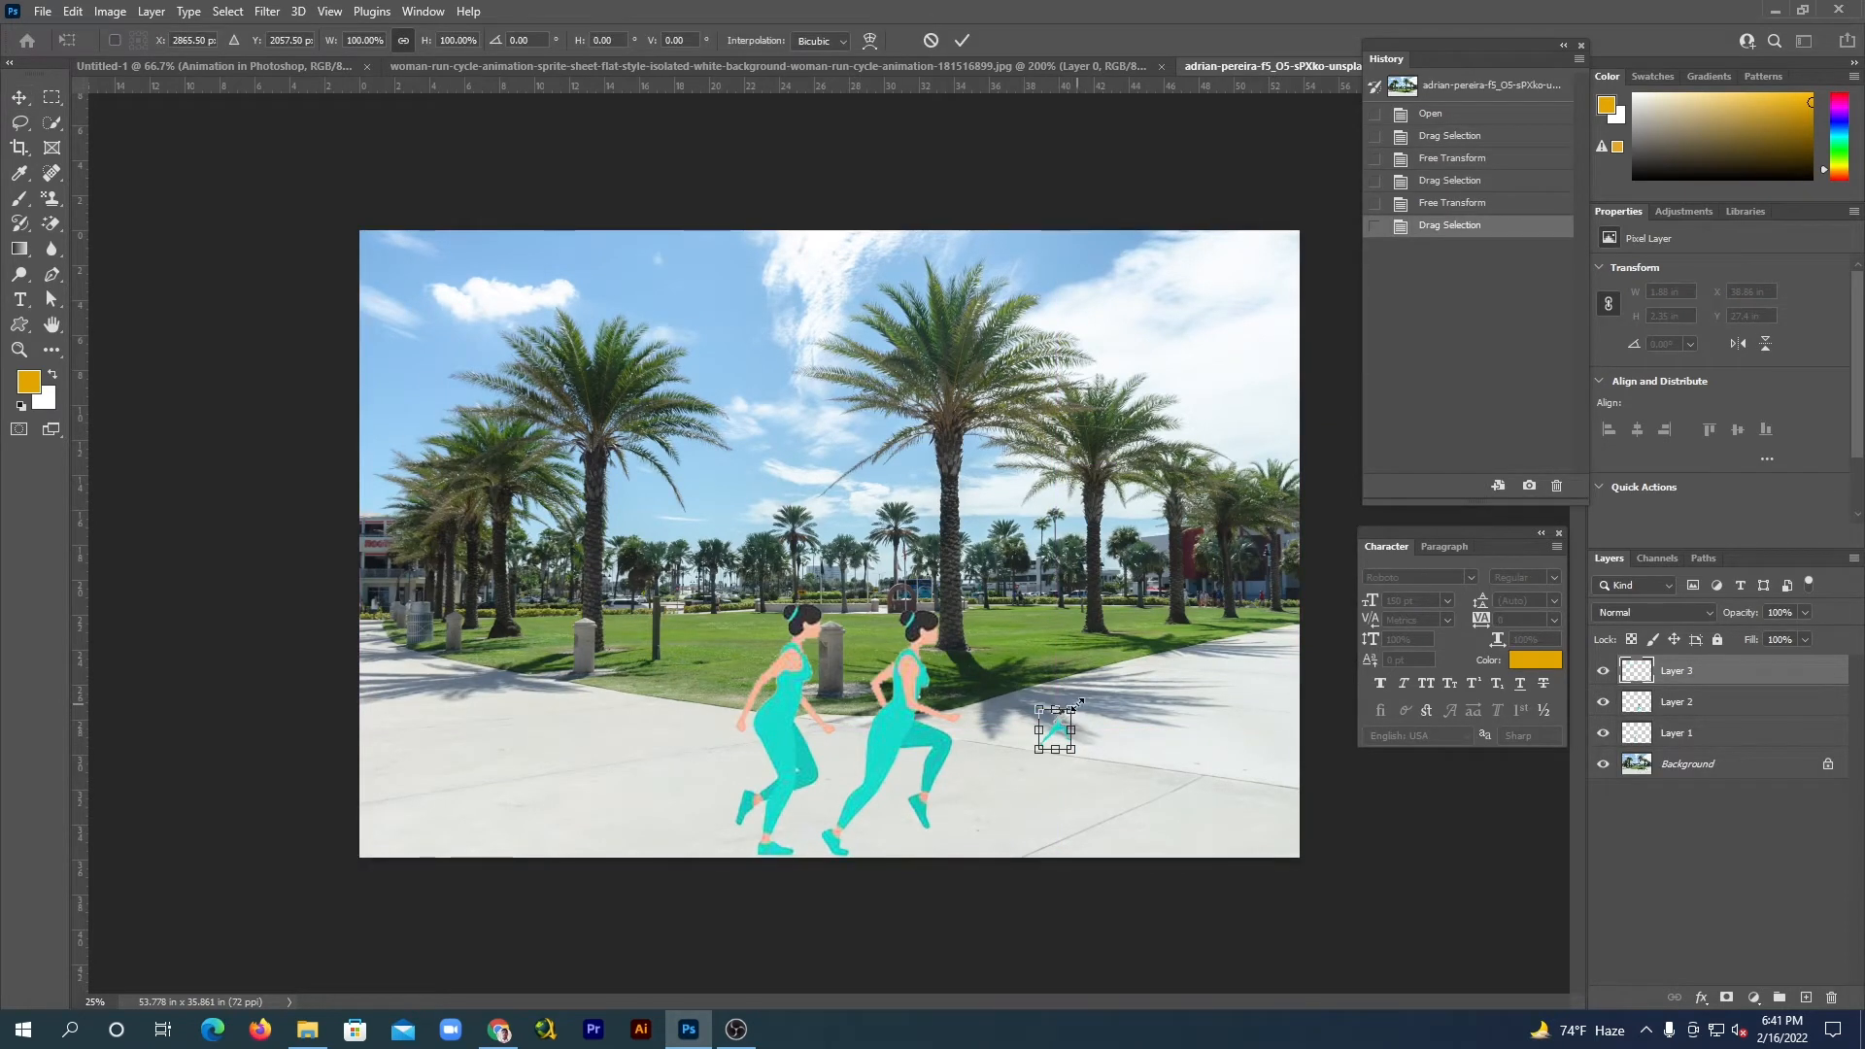
pyautogui.moveTo(1072, 707); pyautogui.dragTo(1131, 425)
pyautogui.moveTo(1148, 625); pyautogui.dragTo(1066, 759)
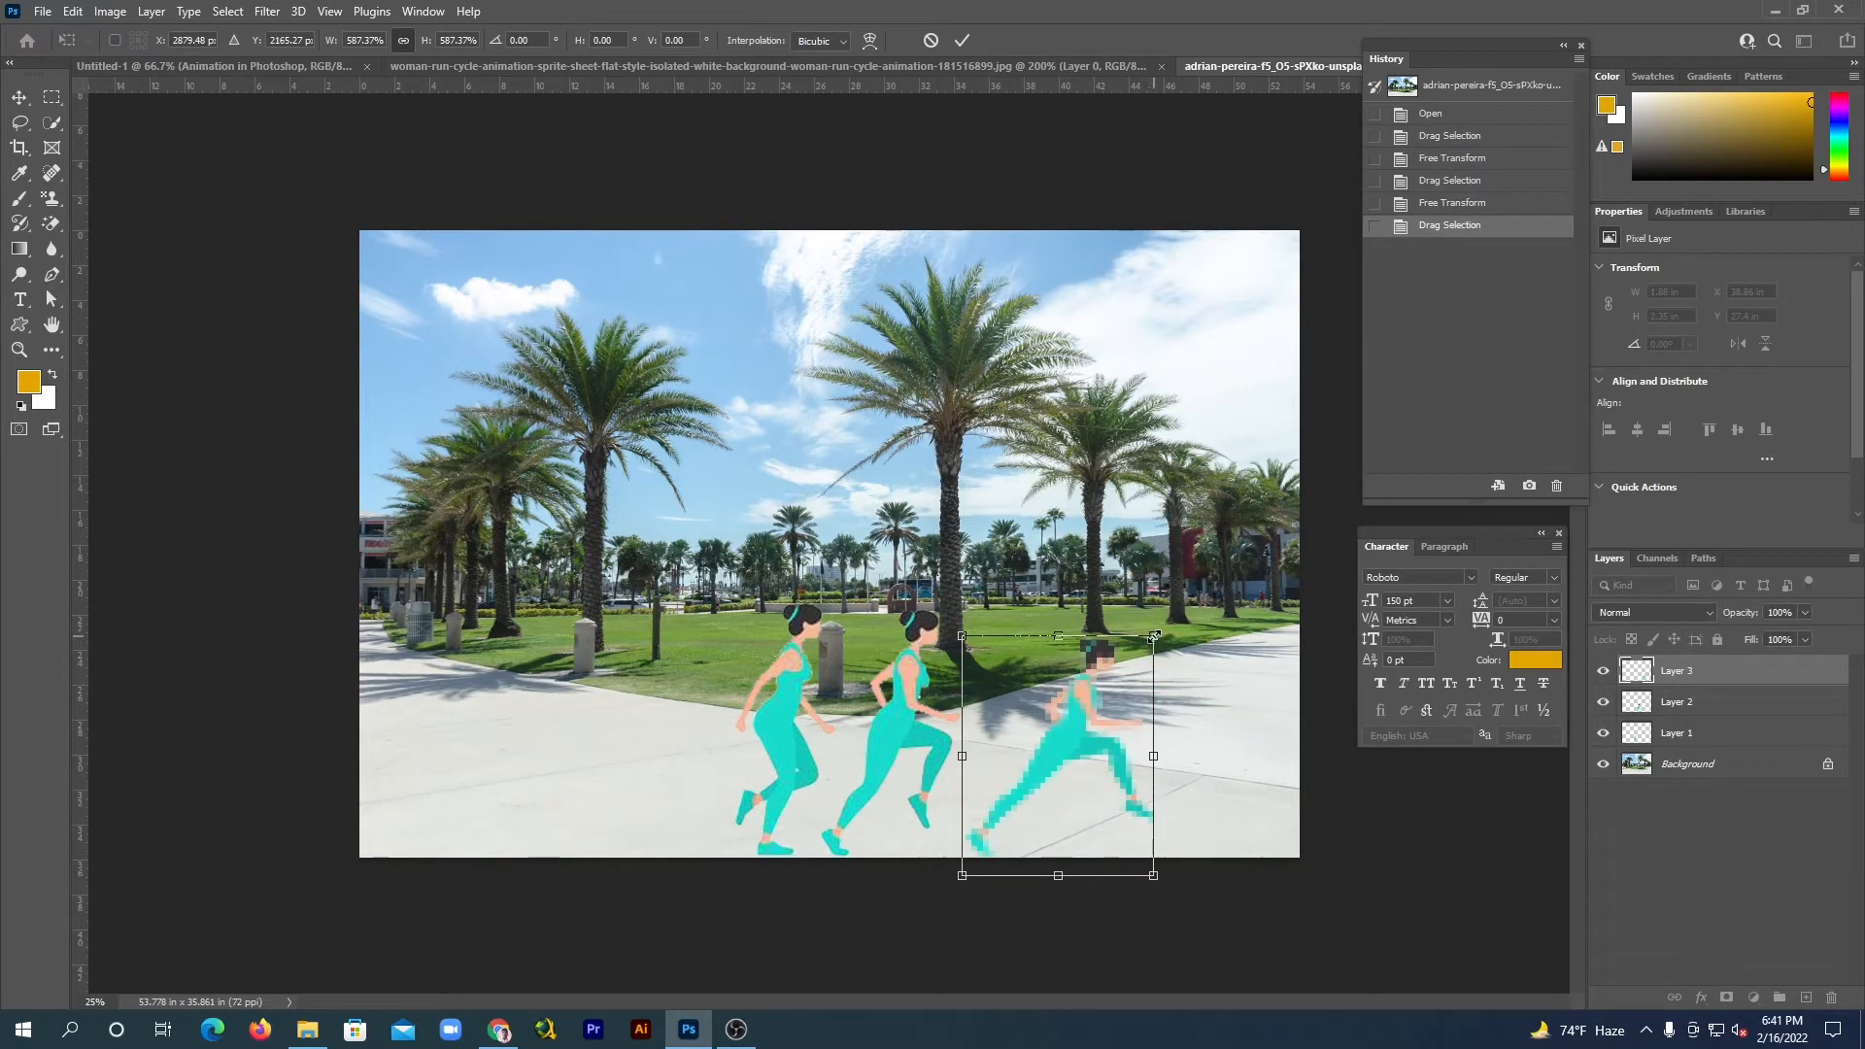
pyautogui.moveTo(1154, 634); pyautogui.dragTo(1170, 603)
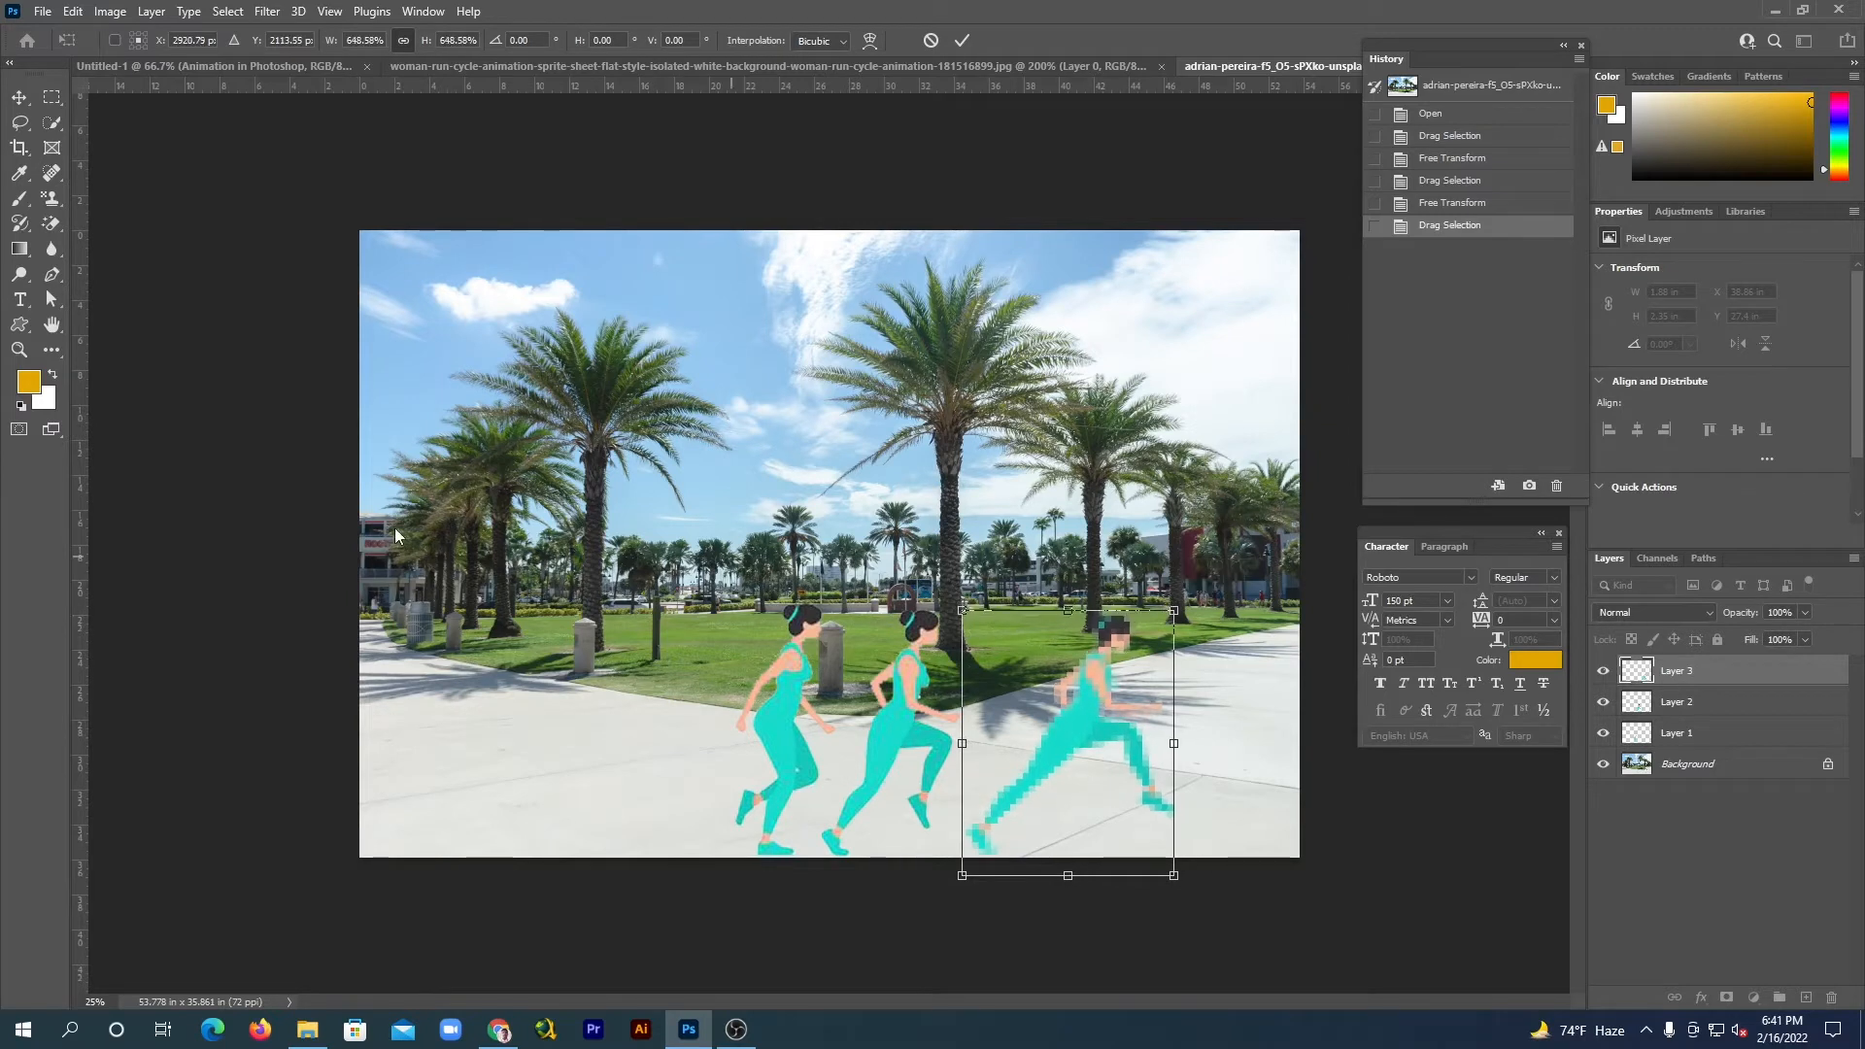
pyautogui.click(20, 97)
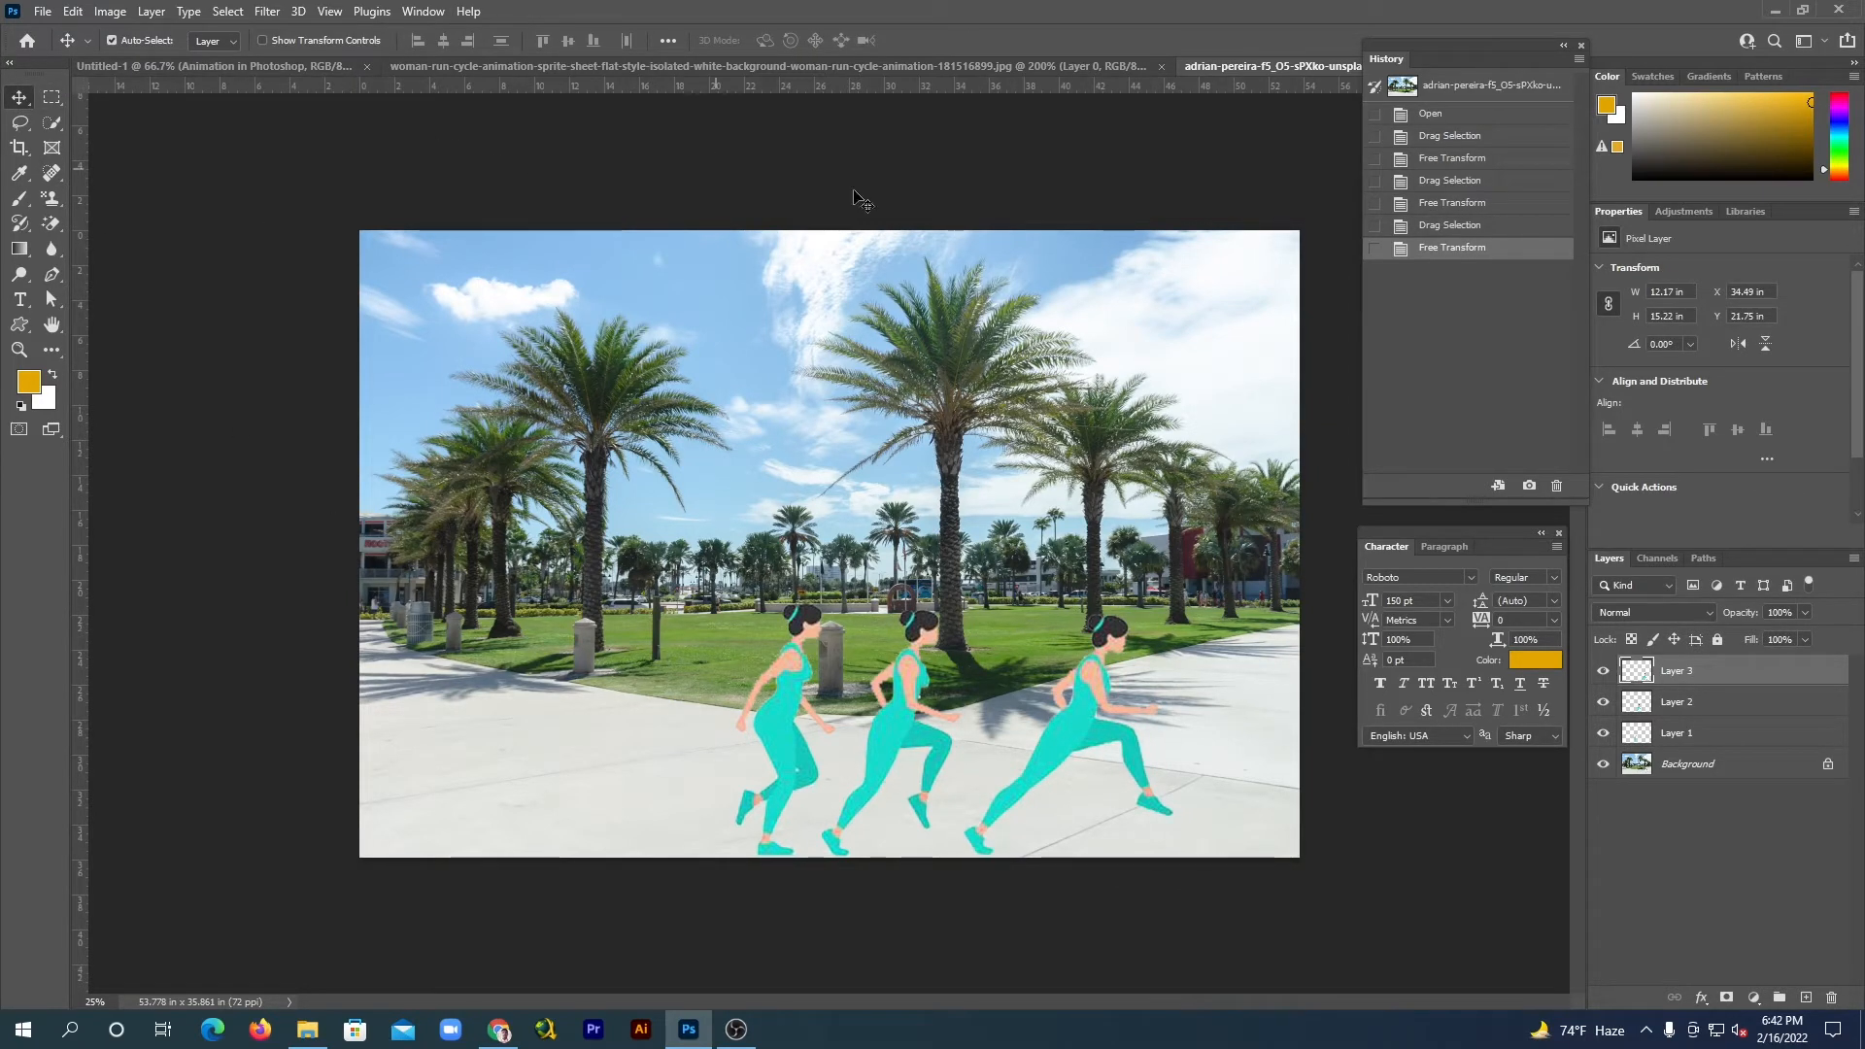
# Replace the sprite sheet selection with one around the fourth teal runner, including her rear foot, and copy it into the palm-tree photo.
pyautogui.click(802, 62)
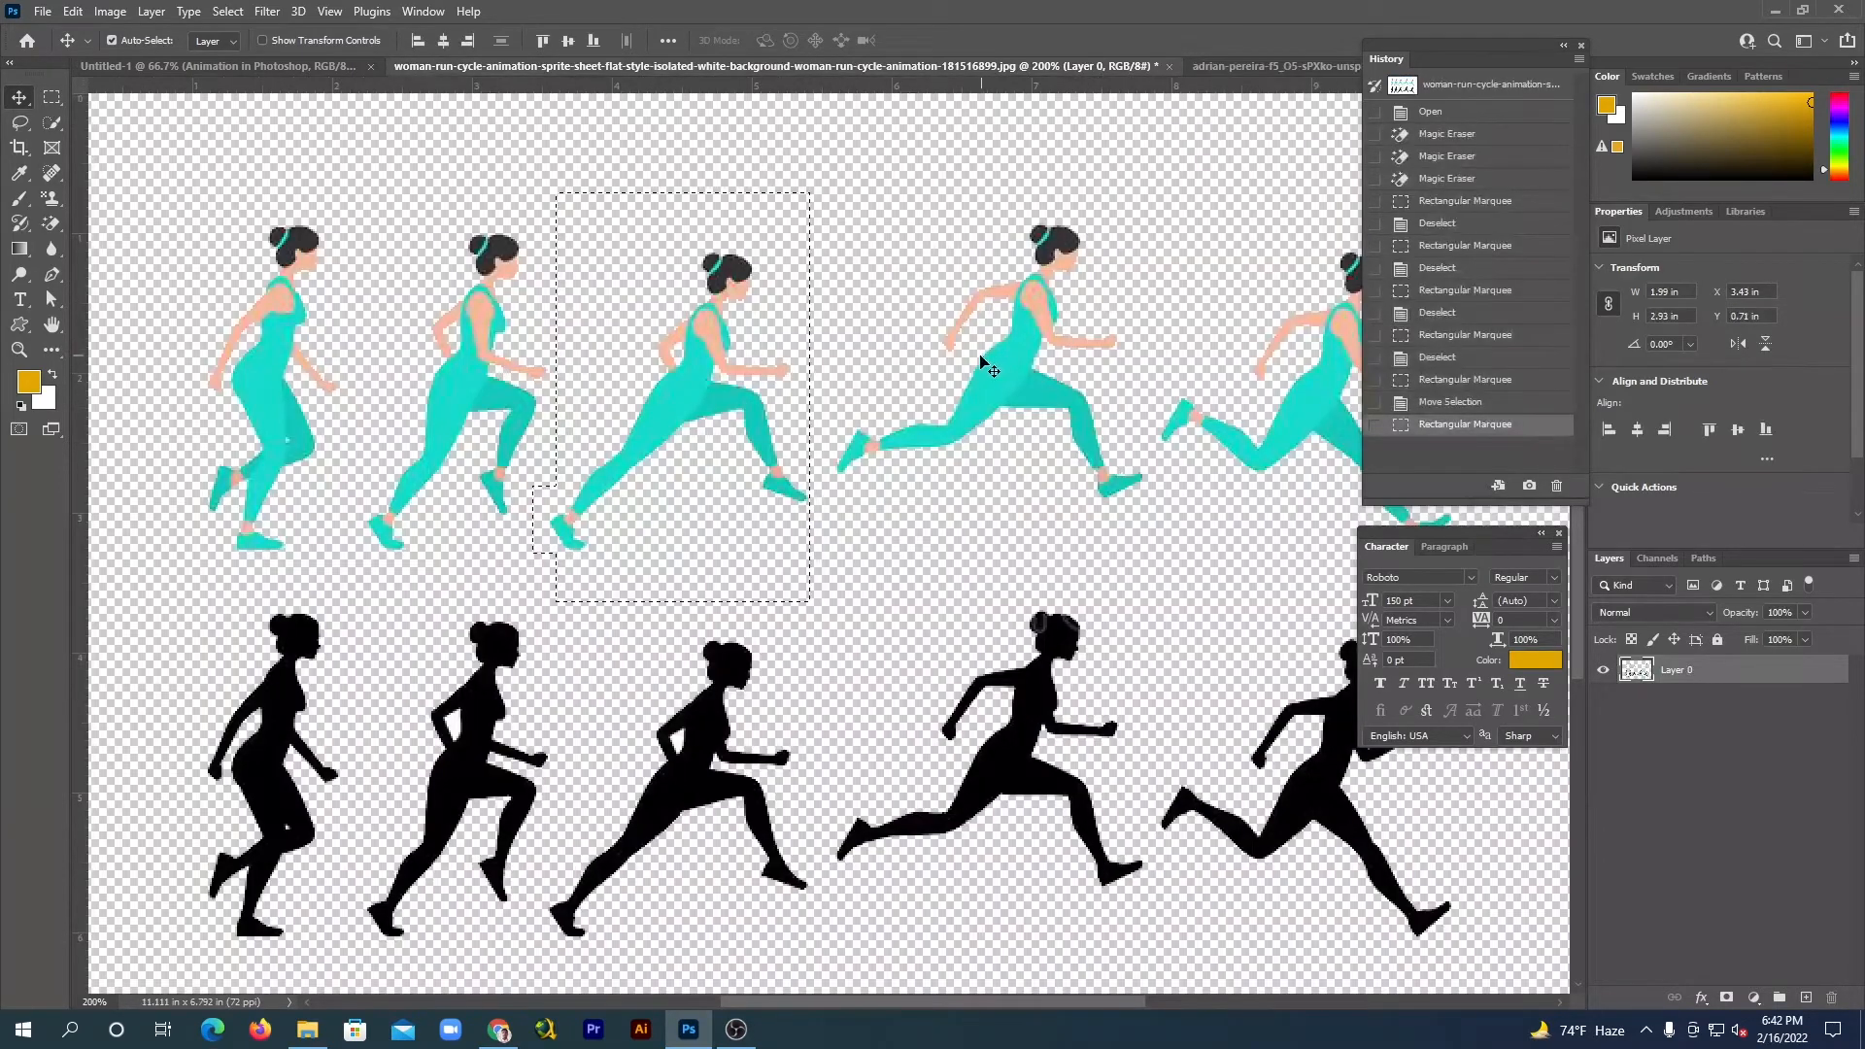
pyautogui.hotkey('ctrl', 'd')
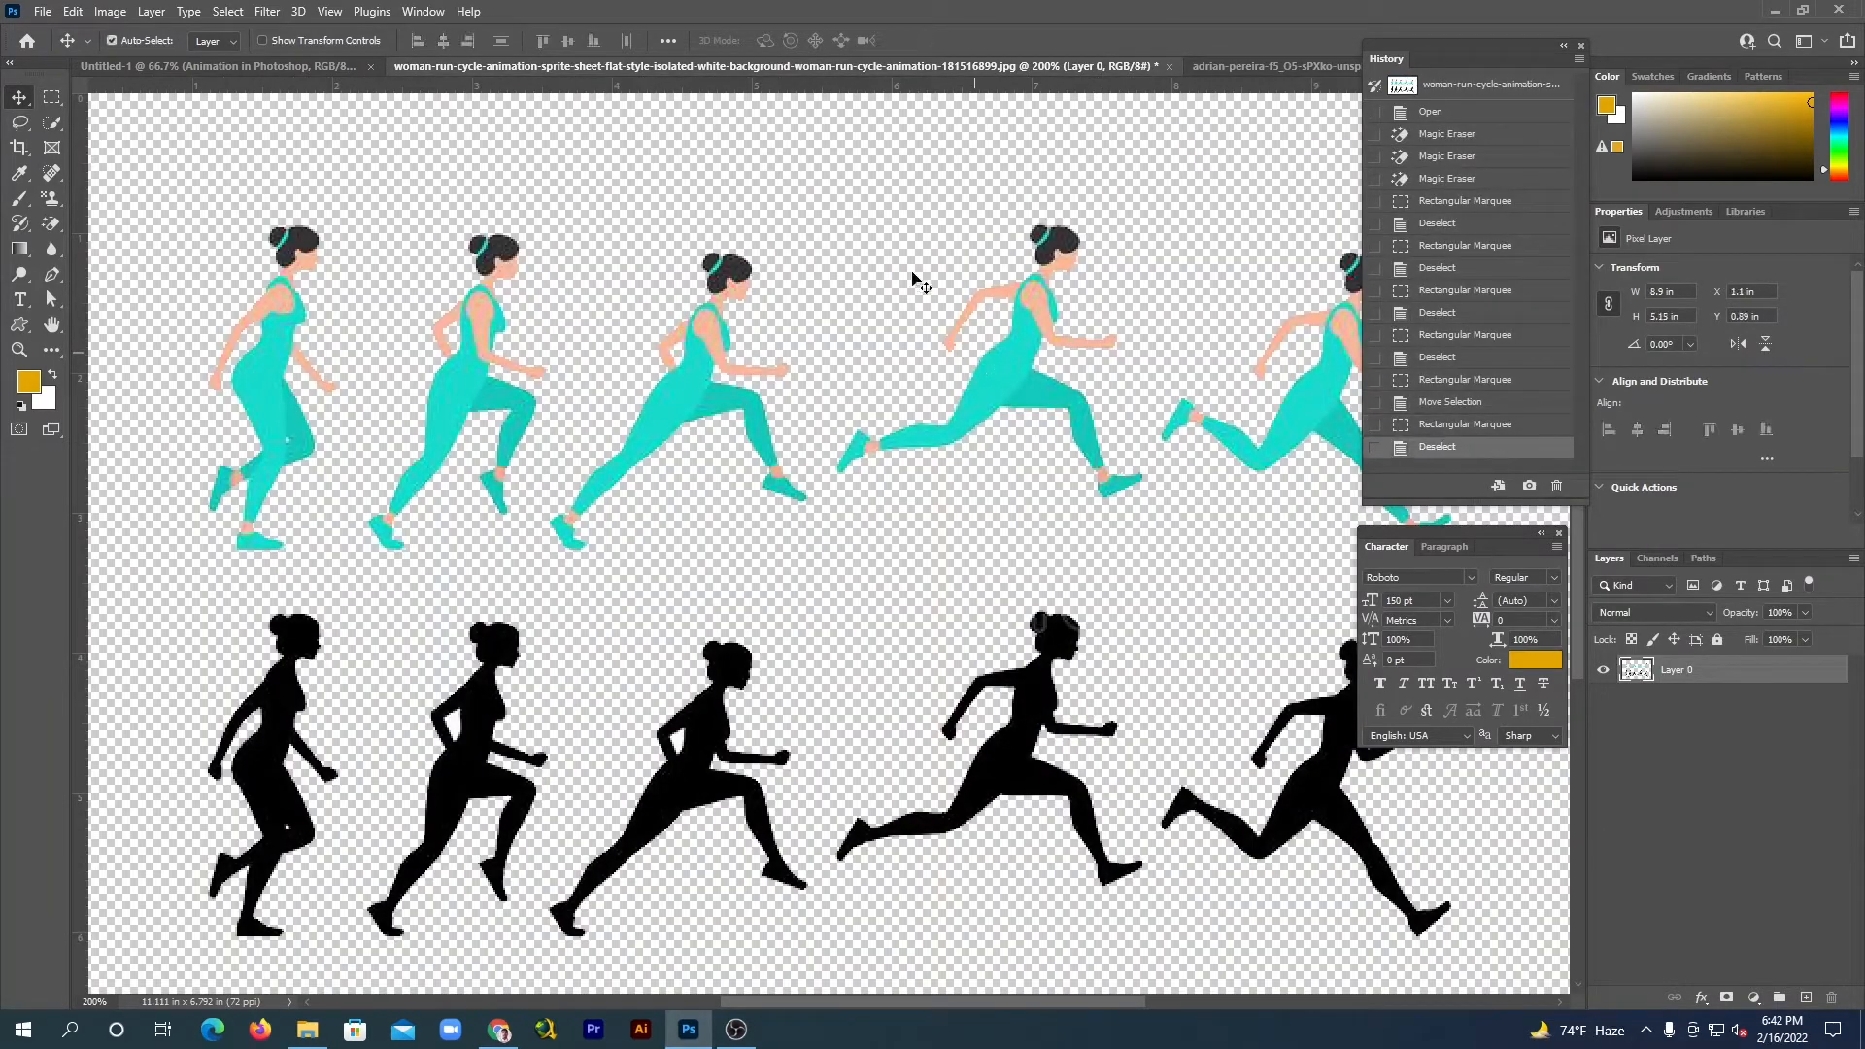
pyautogui.click(54, 98)
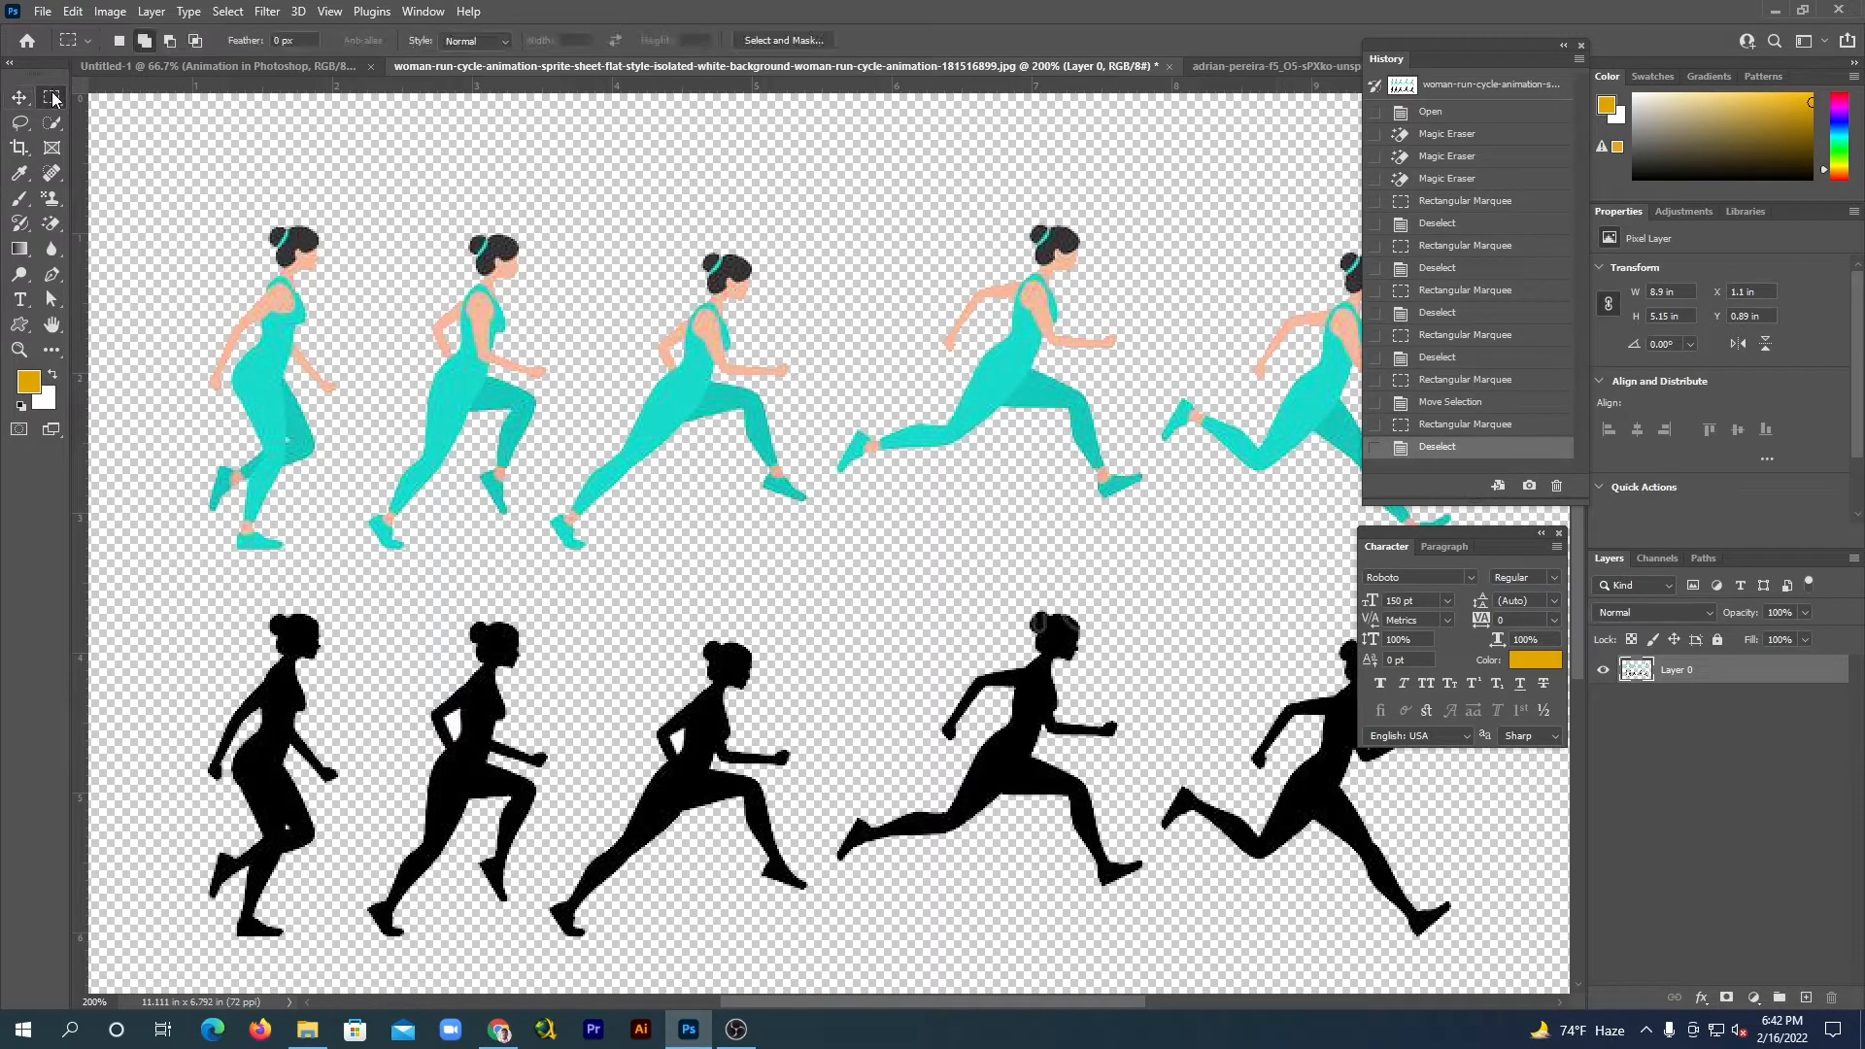
pyautogui.rightClick(54, 99)
pyautogui.click(129, 102)
pyautogui.moveTo(850, 137); pyautogui.dragTo(1159, 538)
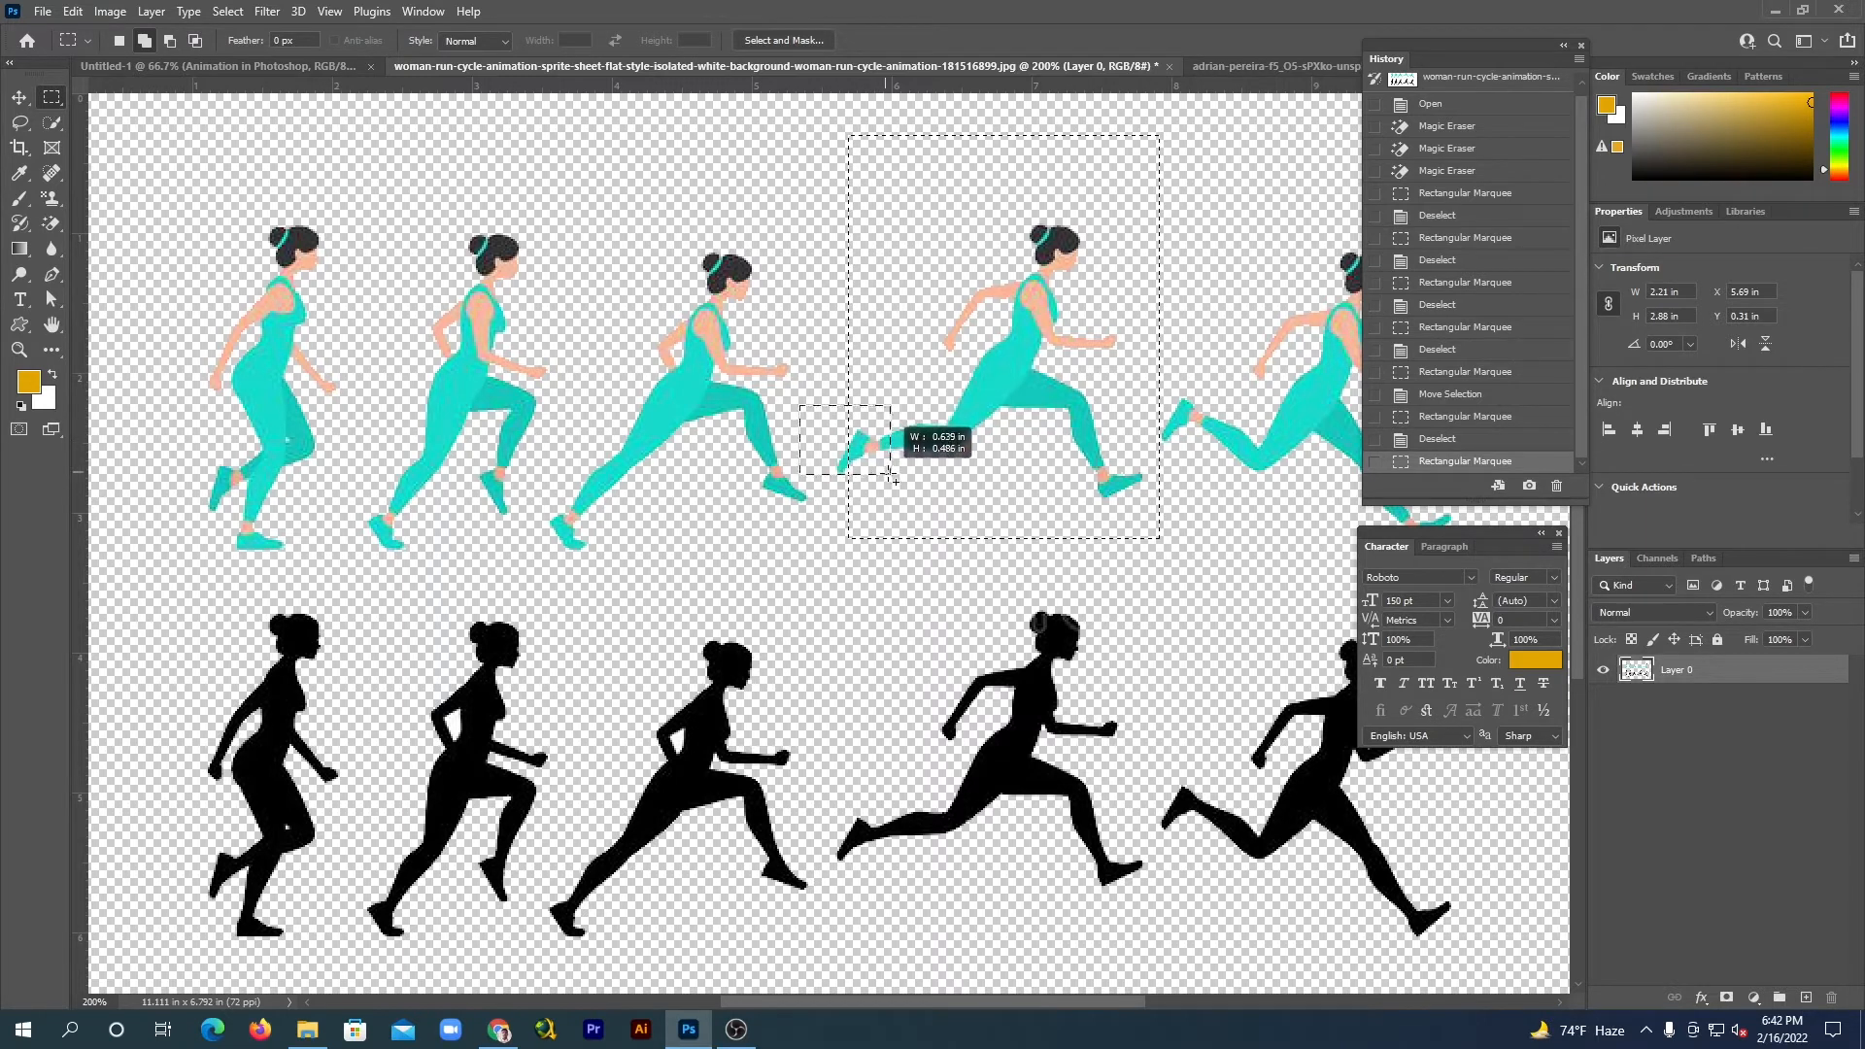
pyautogui.moveTo(800, 406); pyautogui.dragTo(894, 480)
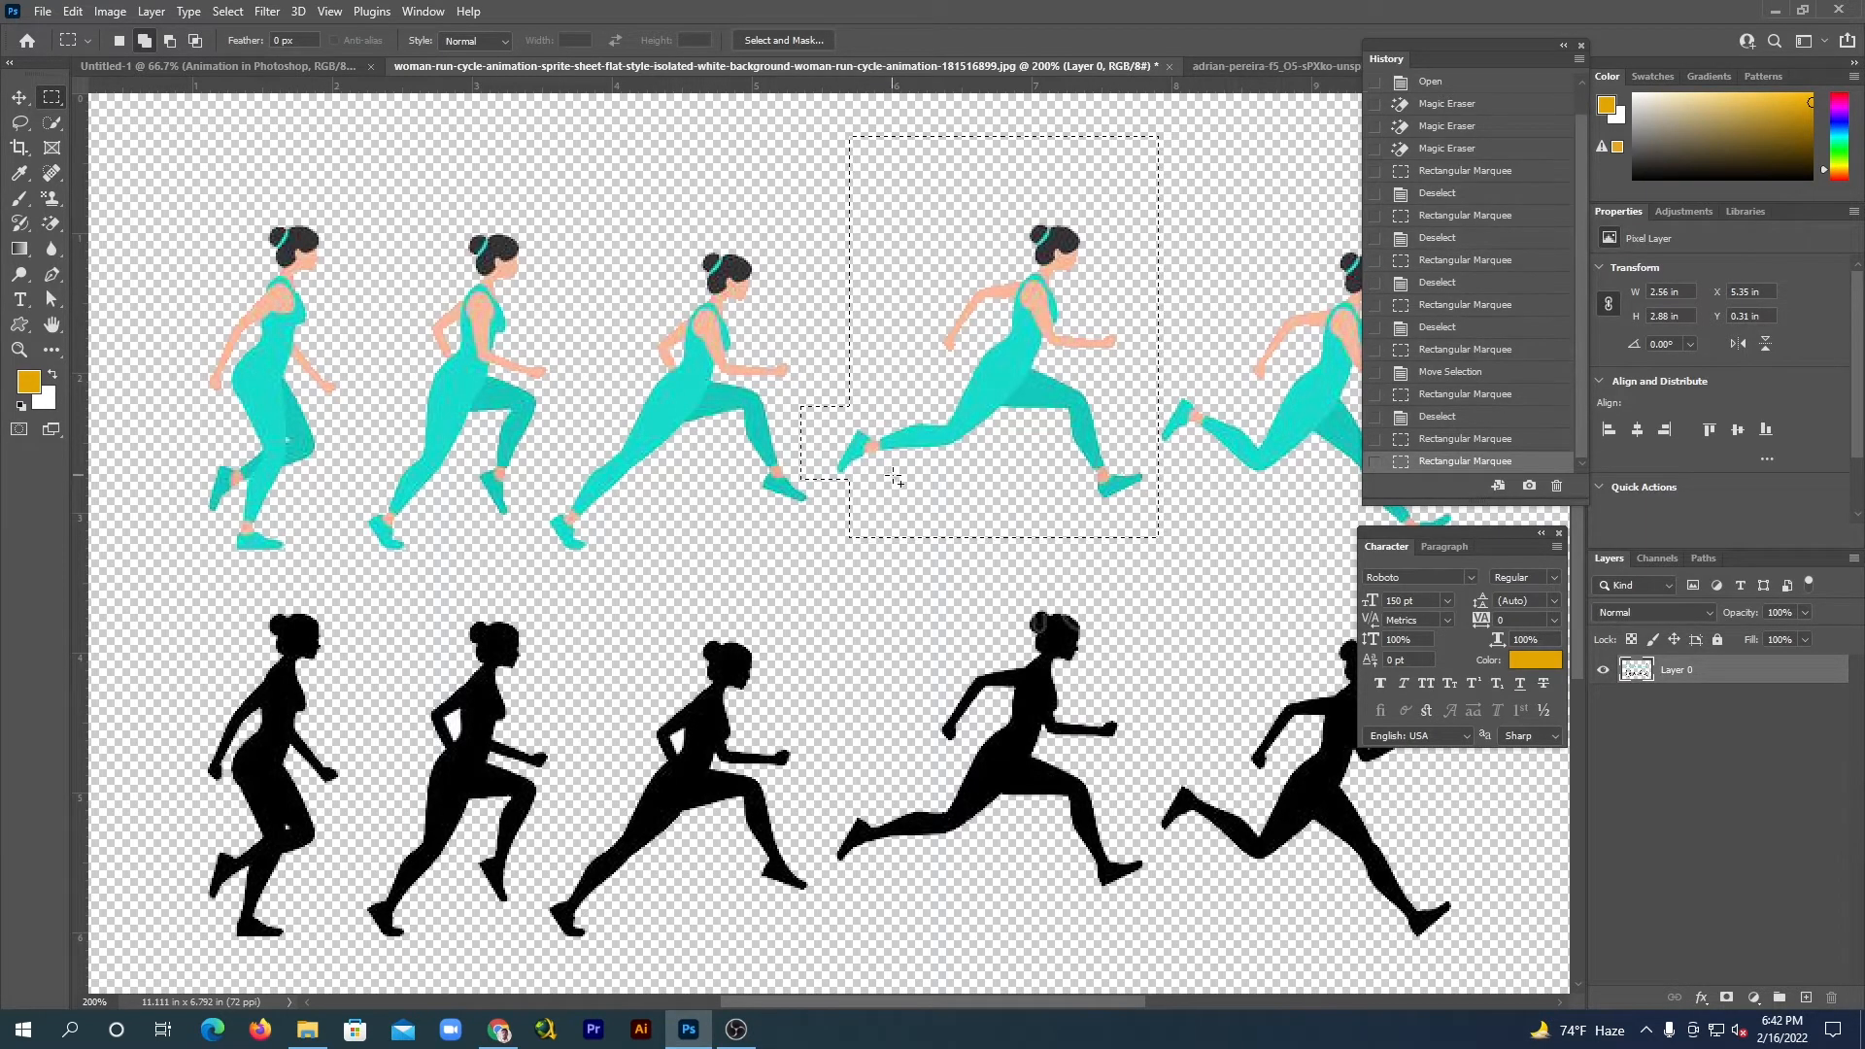
pyautogui.click(19, 98)
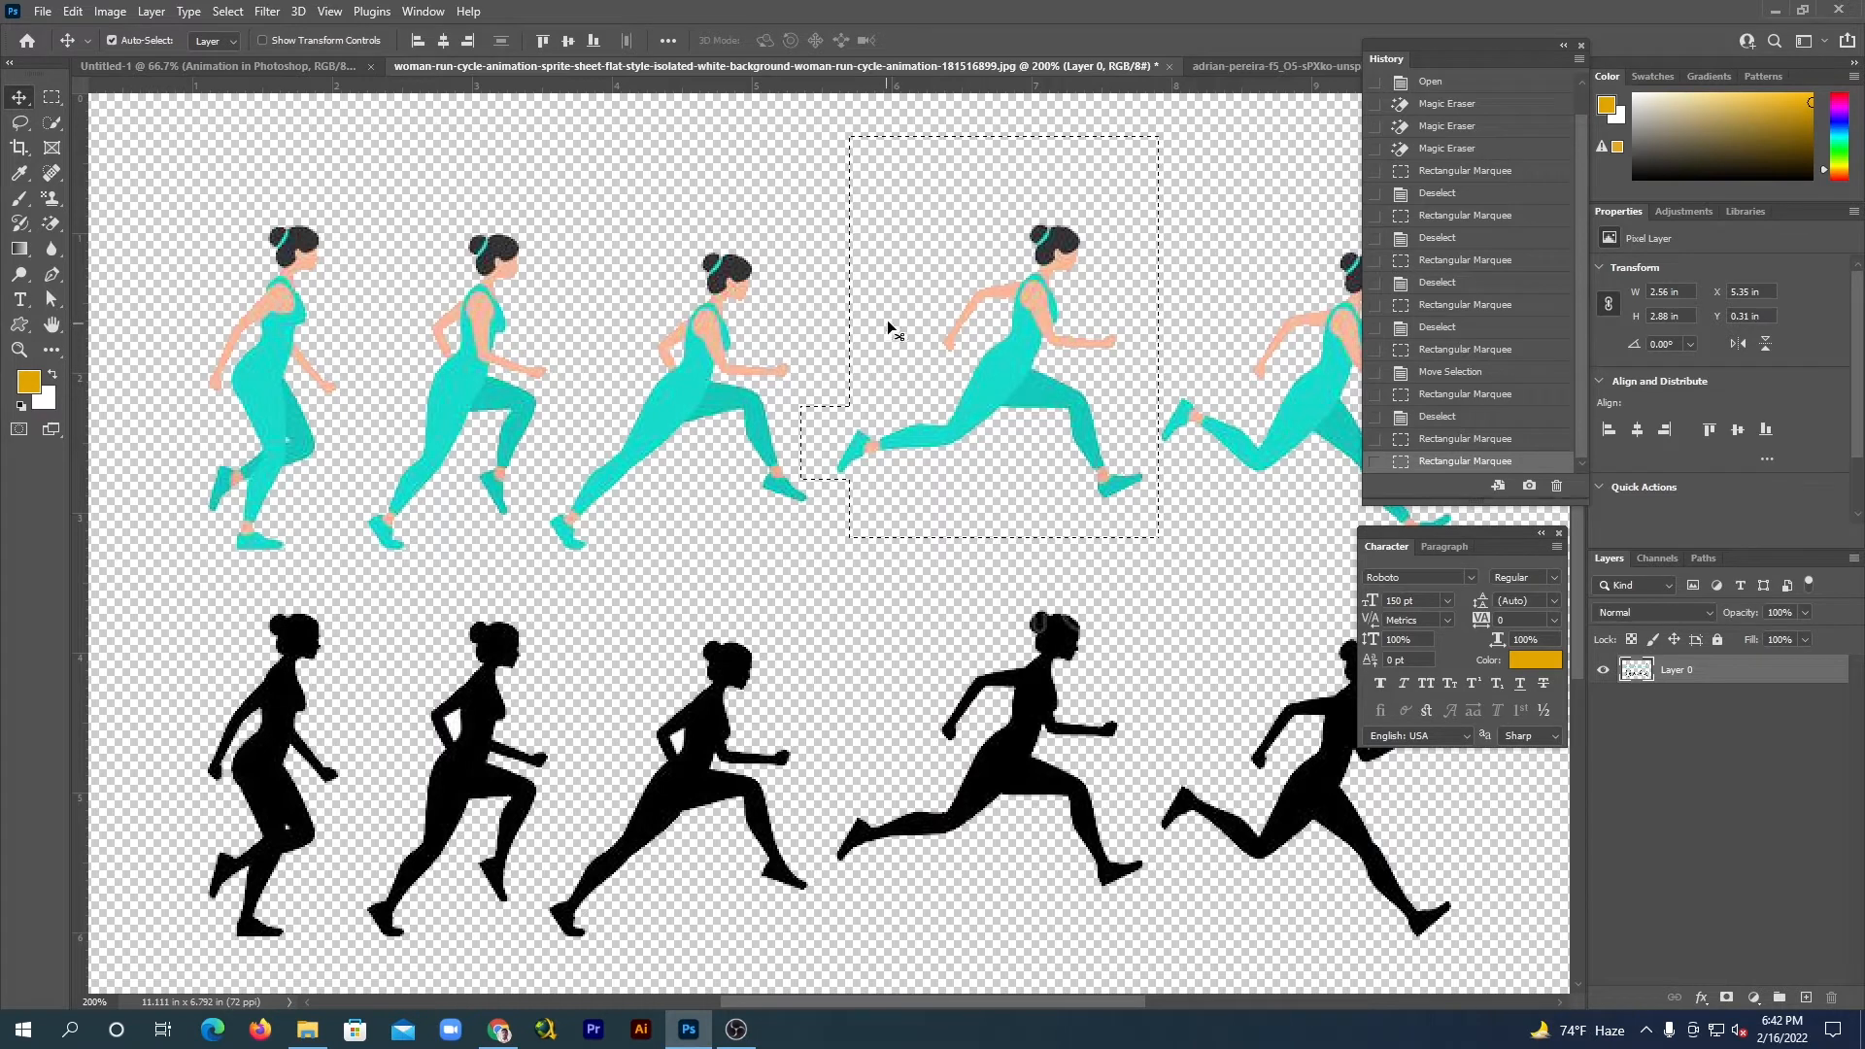
pyautogui.moveTo(901, 311); pyautogui.dragTo(1195, 736)
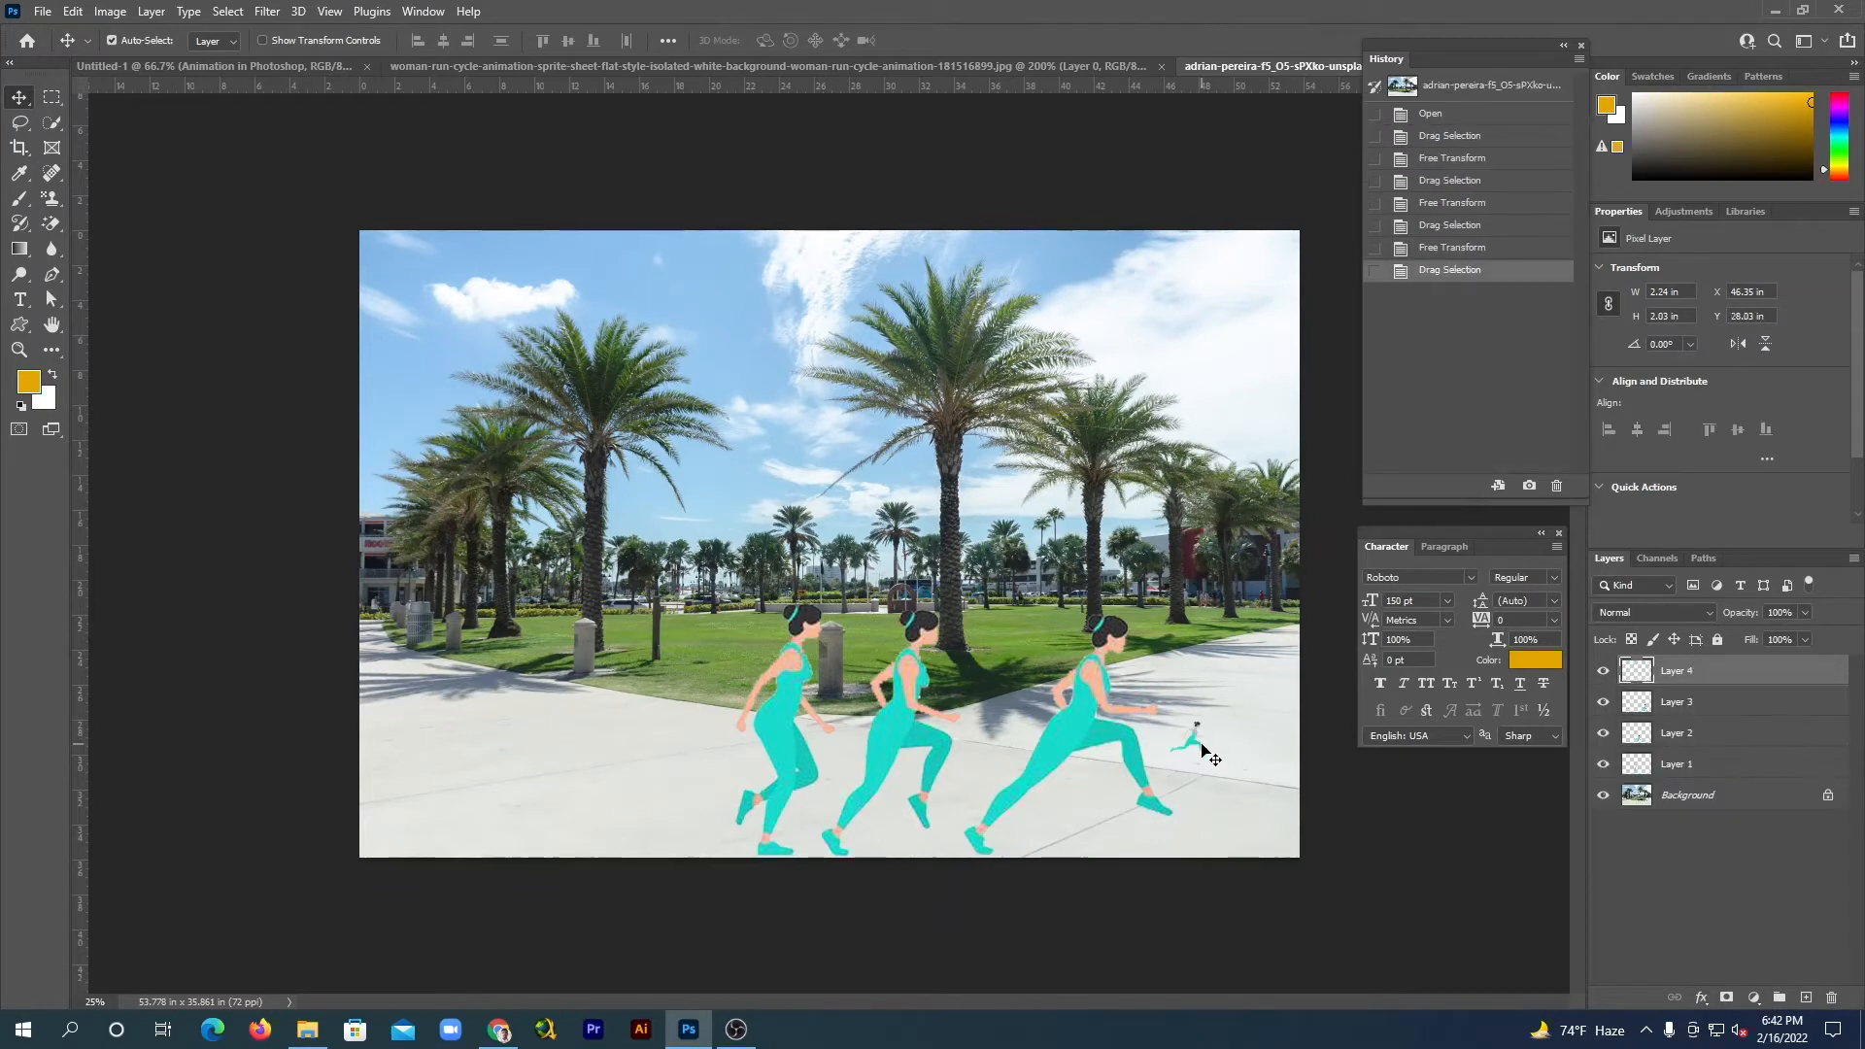
# Scale the fourth runner to about 714% and place her overlapping the third runner at the photo's lower edge.
pyautogui.hotkey('ctrl', 't')
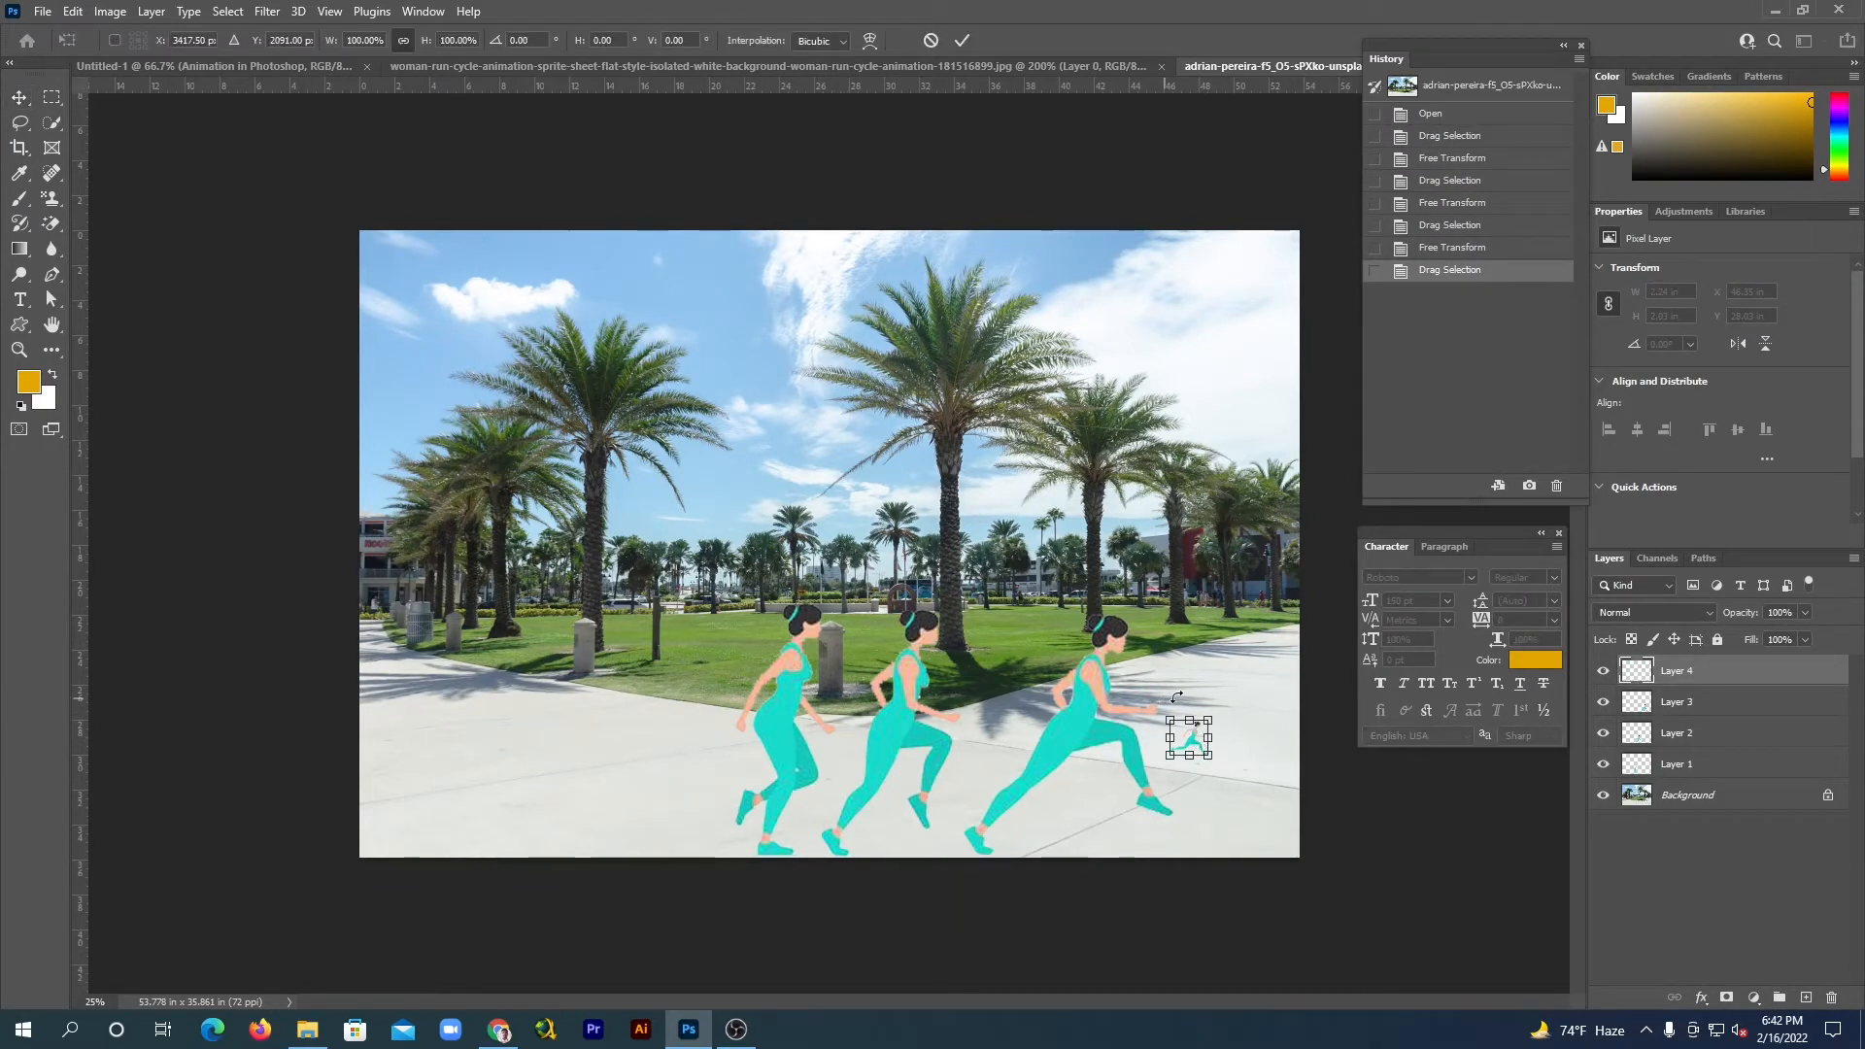
pyautogui.moveTo(1207, 719); pyautogui.dragTo(1363, 580)
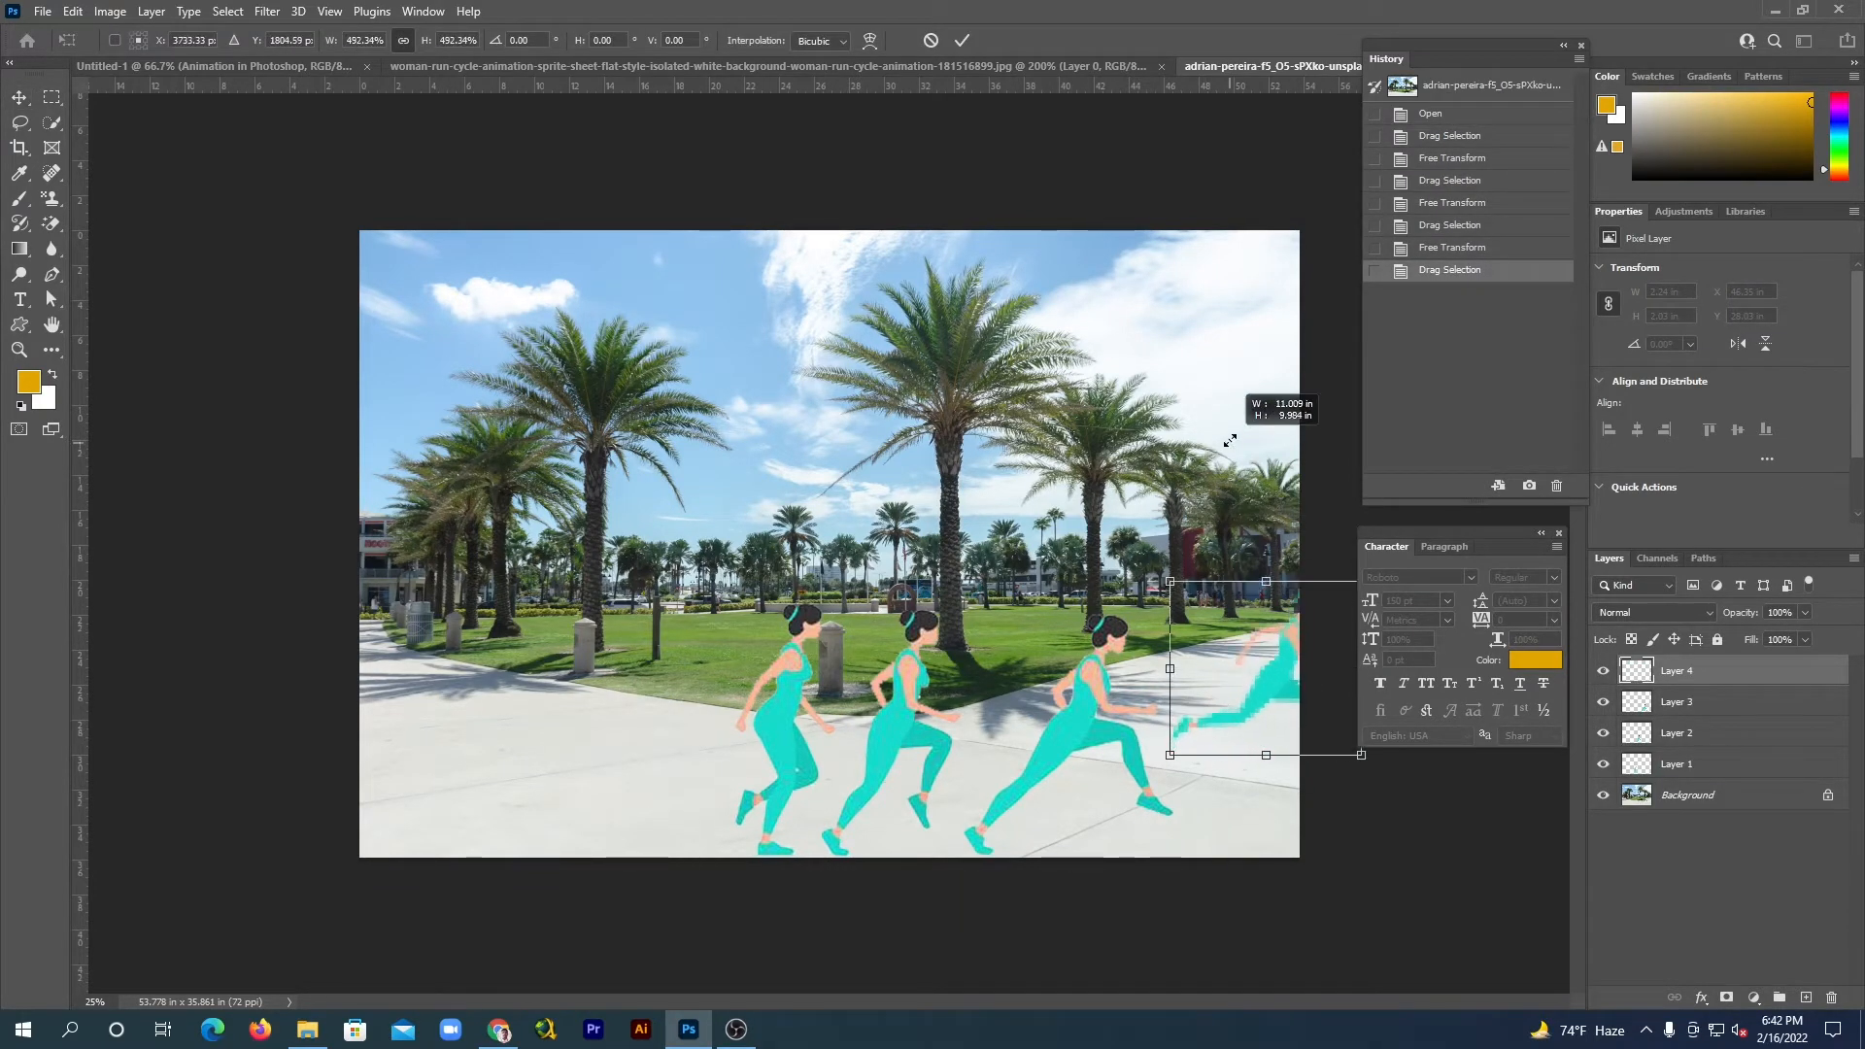
pyautogui.moveTo(1225, 672); pyautogui.dragTo(955, 776)
pyautogui.moveTo(1089, 685); pyautogui.dragTo(1107, 526)
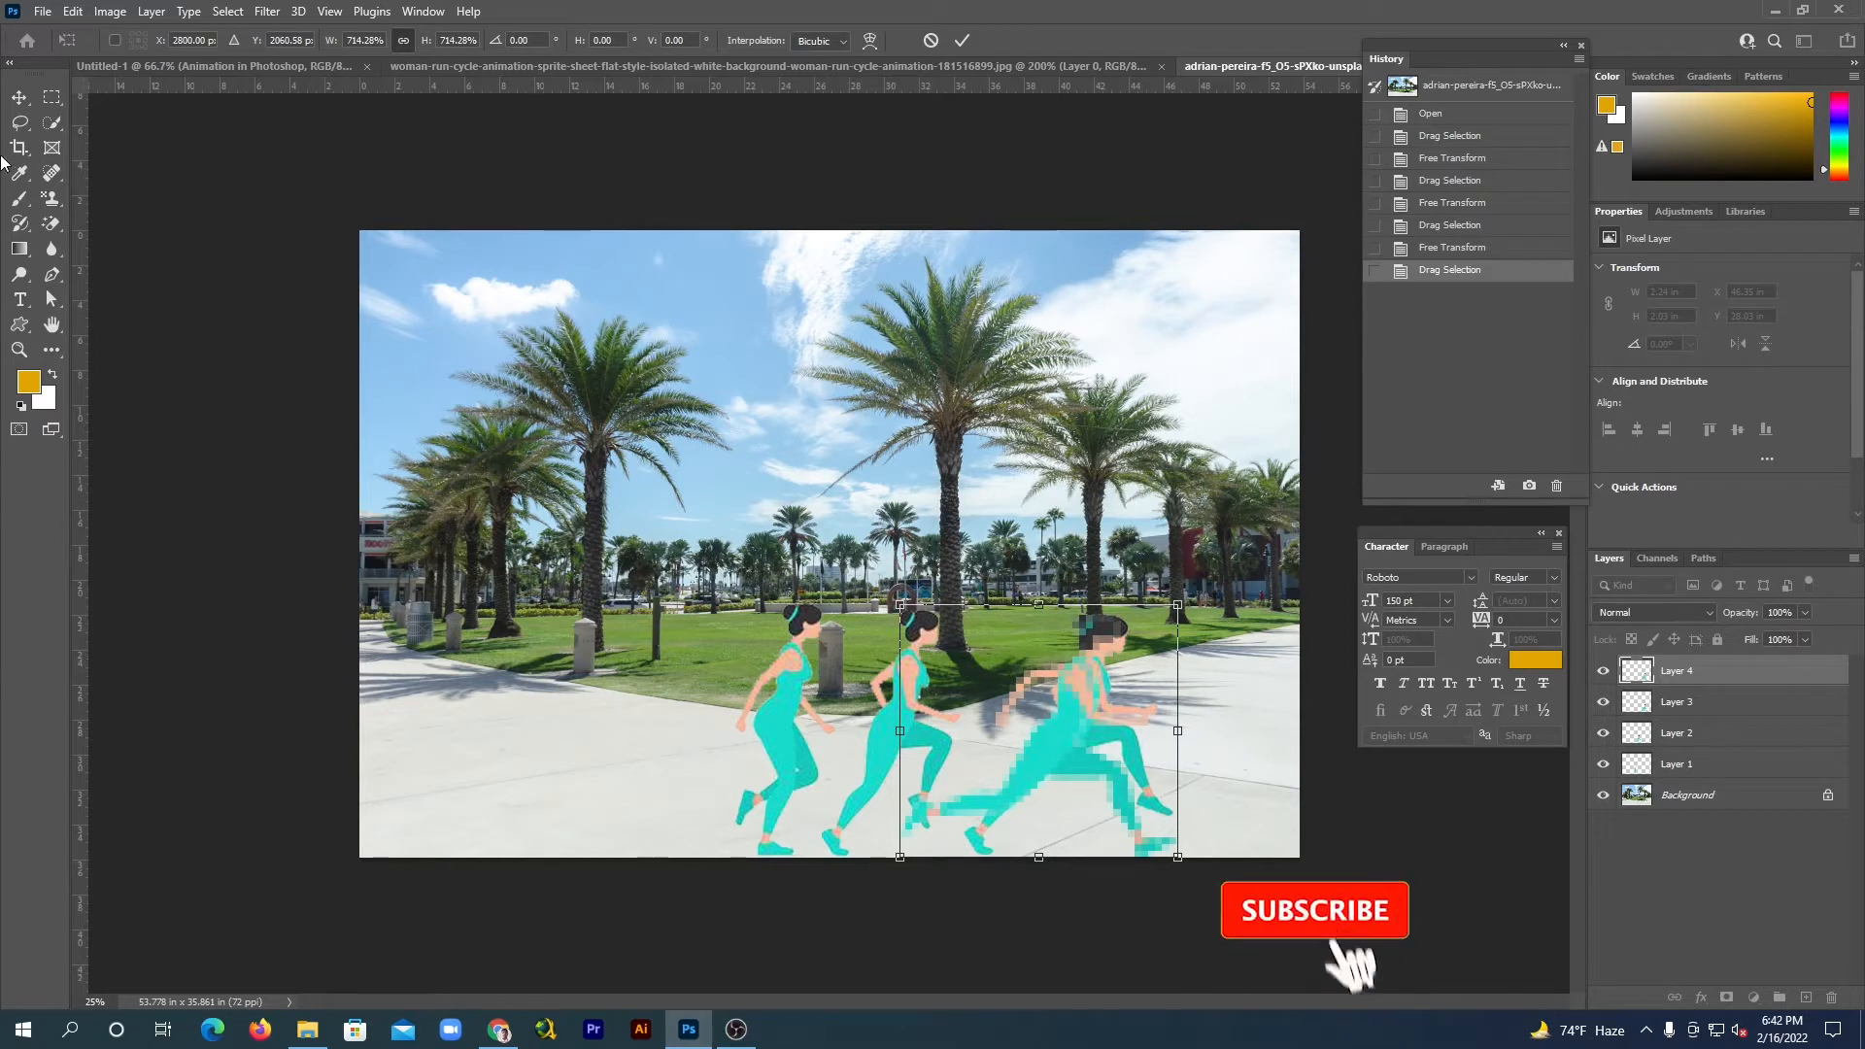
pyautogui.click(17, 103)
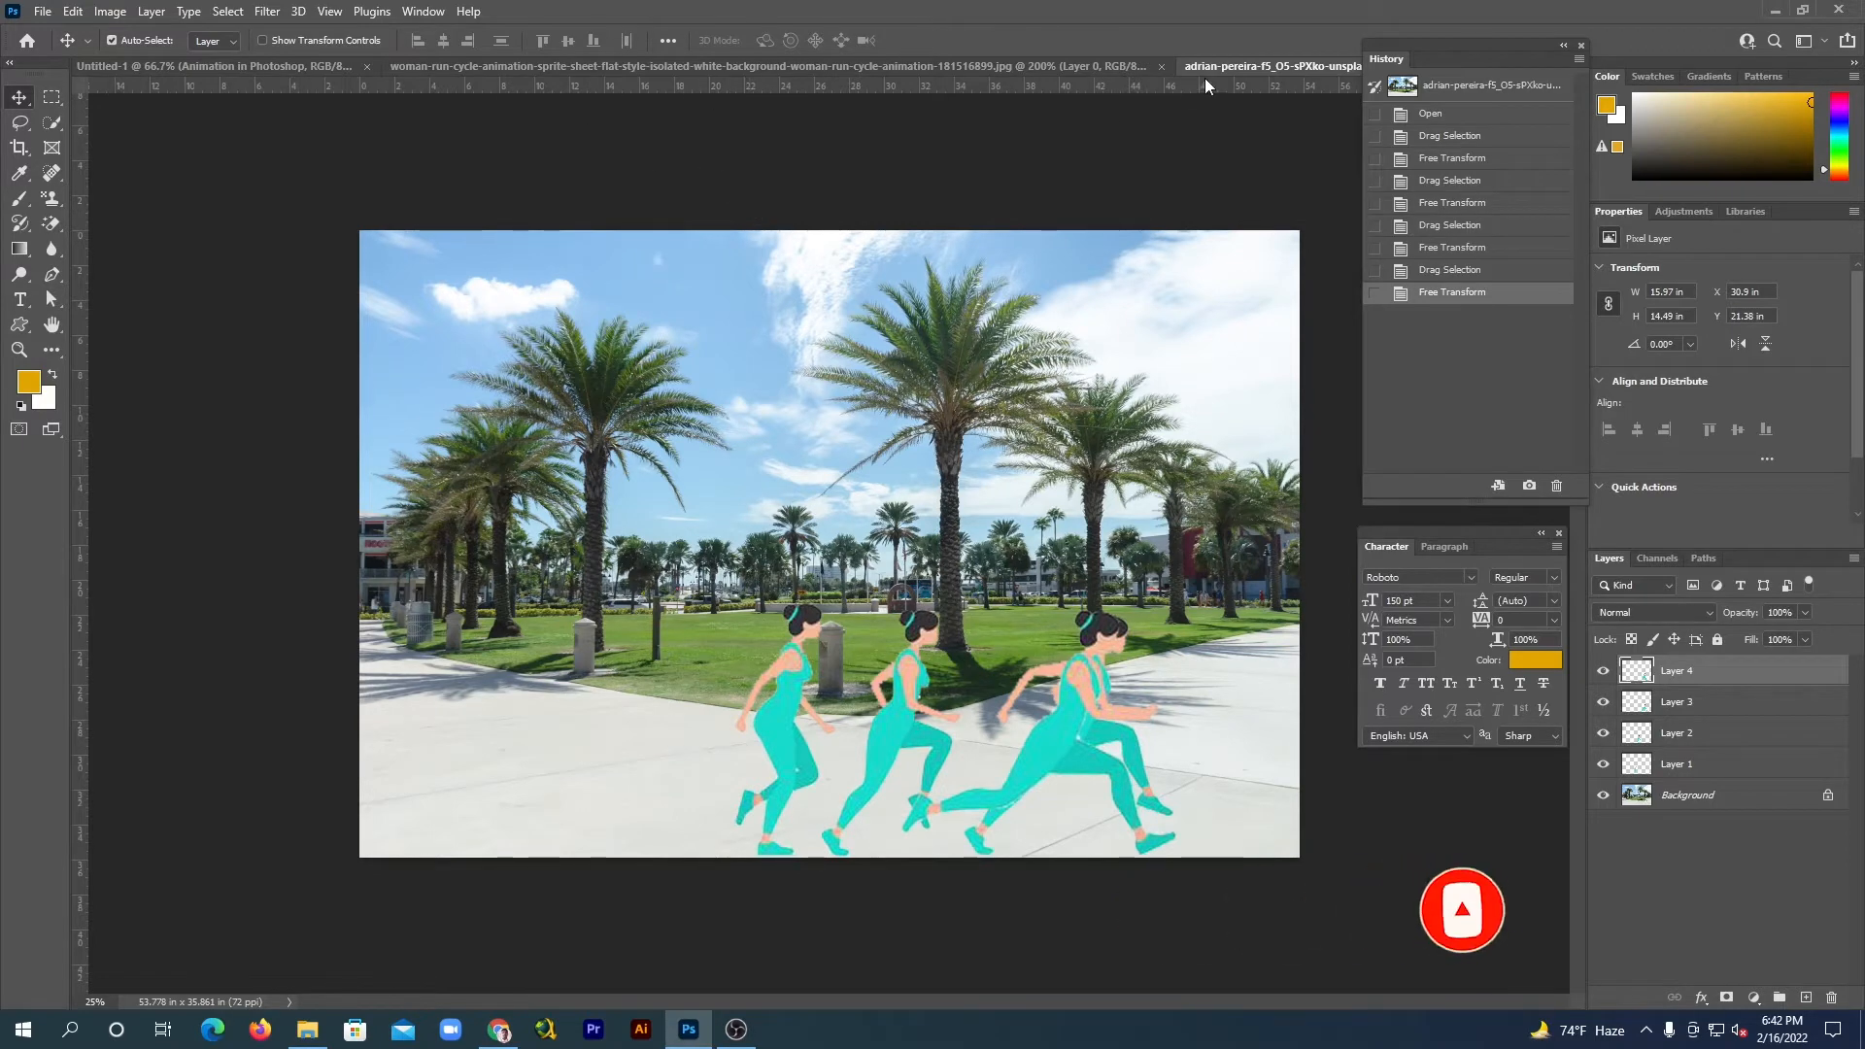
# Clear the old selection in the sprite sheet, marquee-select the fifth teal runner, and copy it onto the photo's pavement left of the first runner.
pyautogui.click(1000, 66)
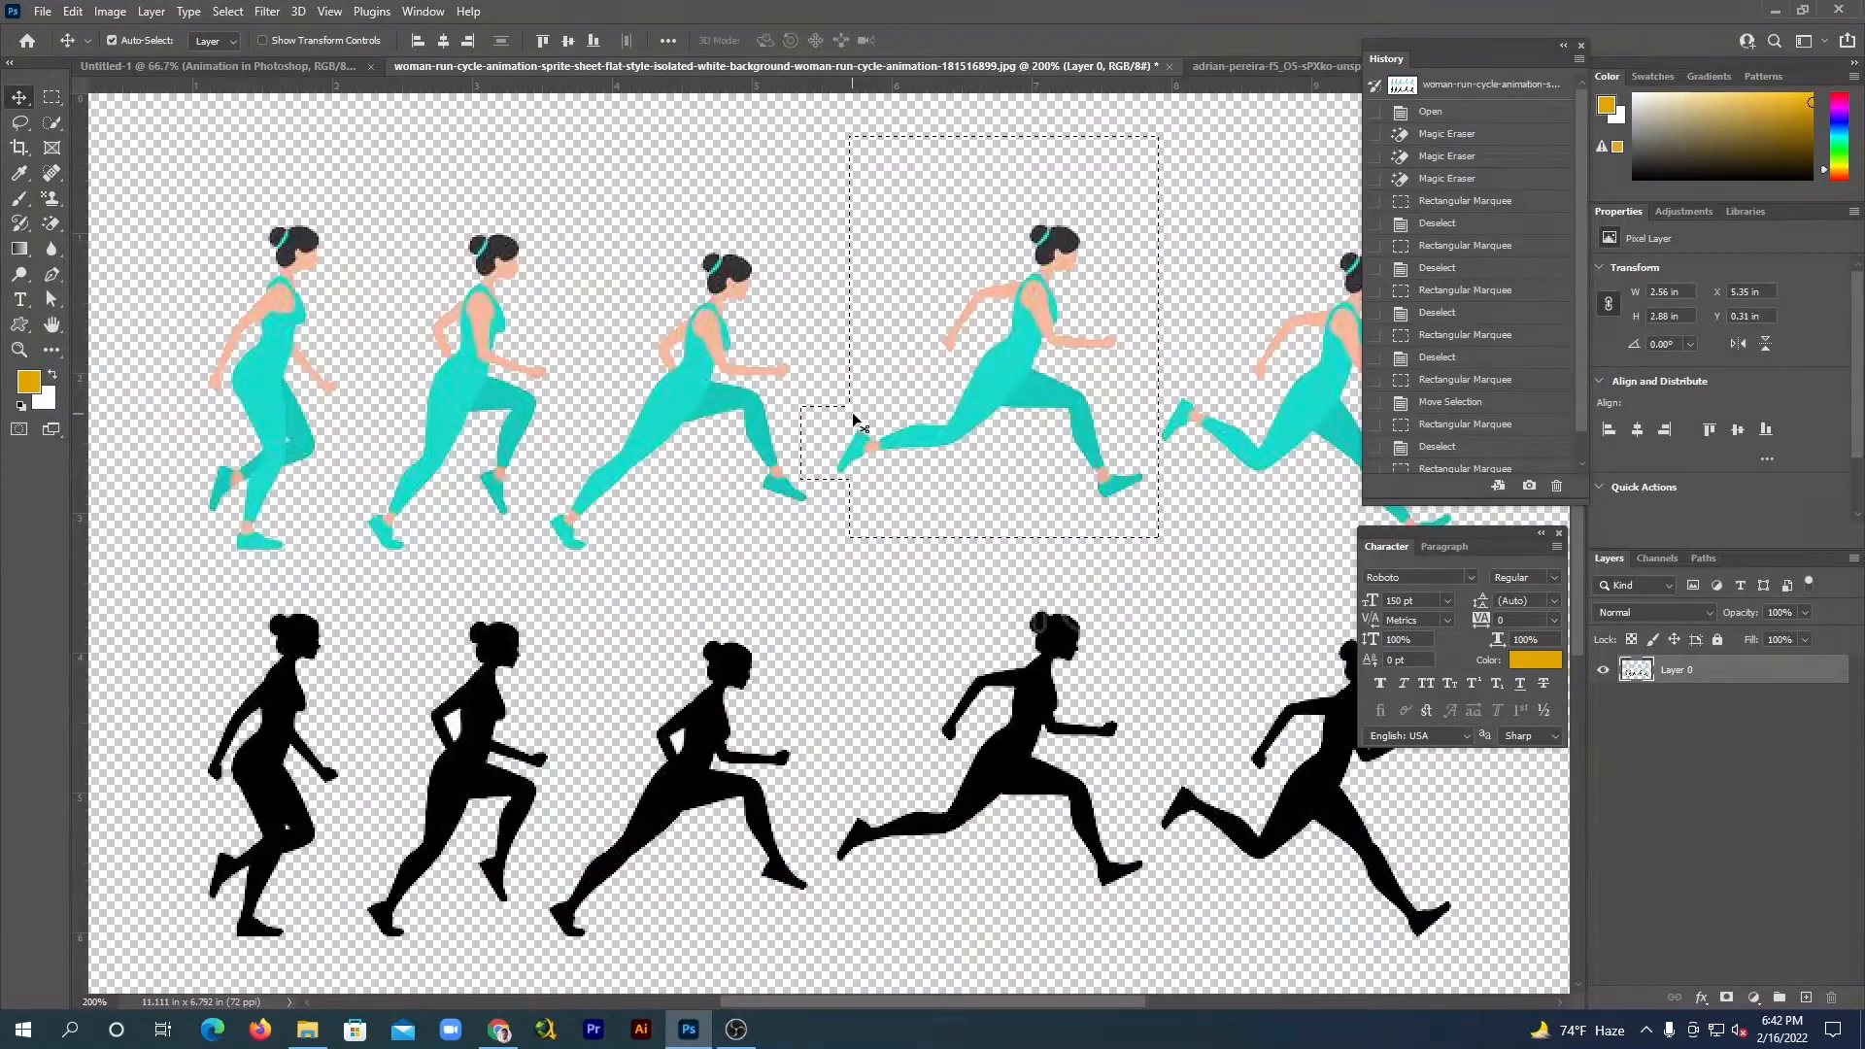
pyautogui.hotkey('ctrl', 'd')
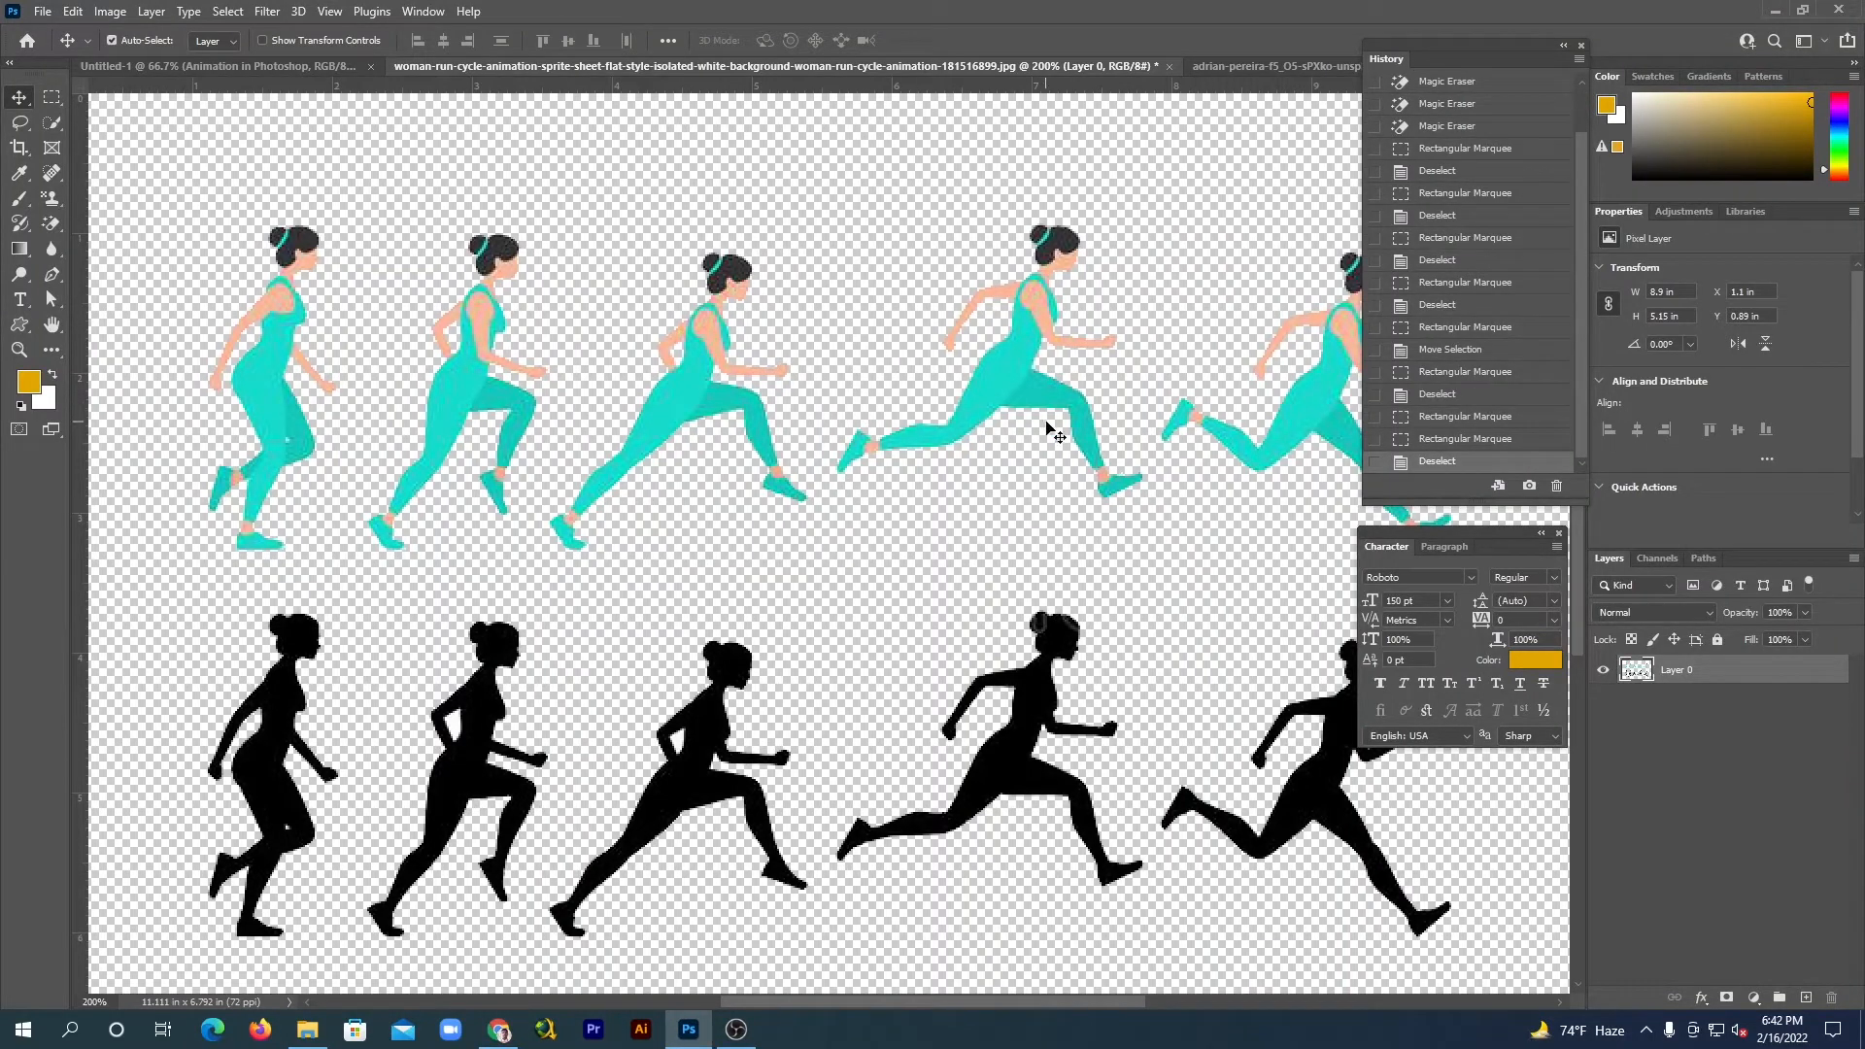
pyautogui.moveTo(1149, 461); pyautogui.dragTo(820, 503)
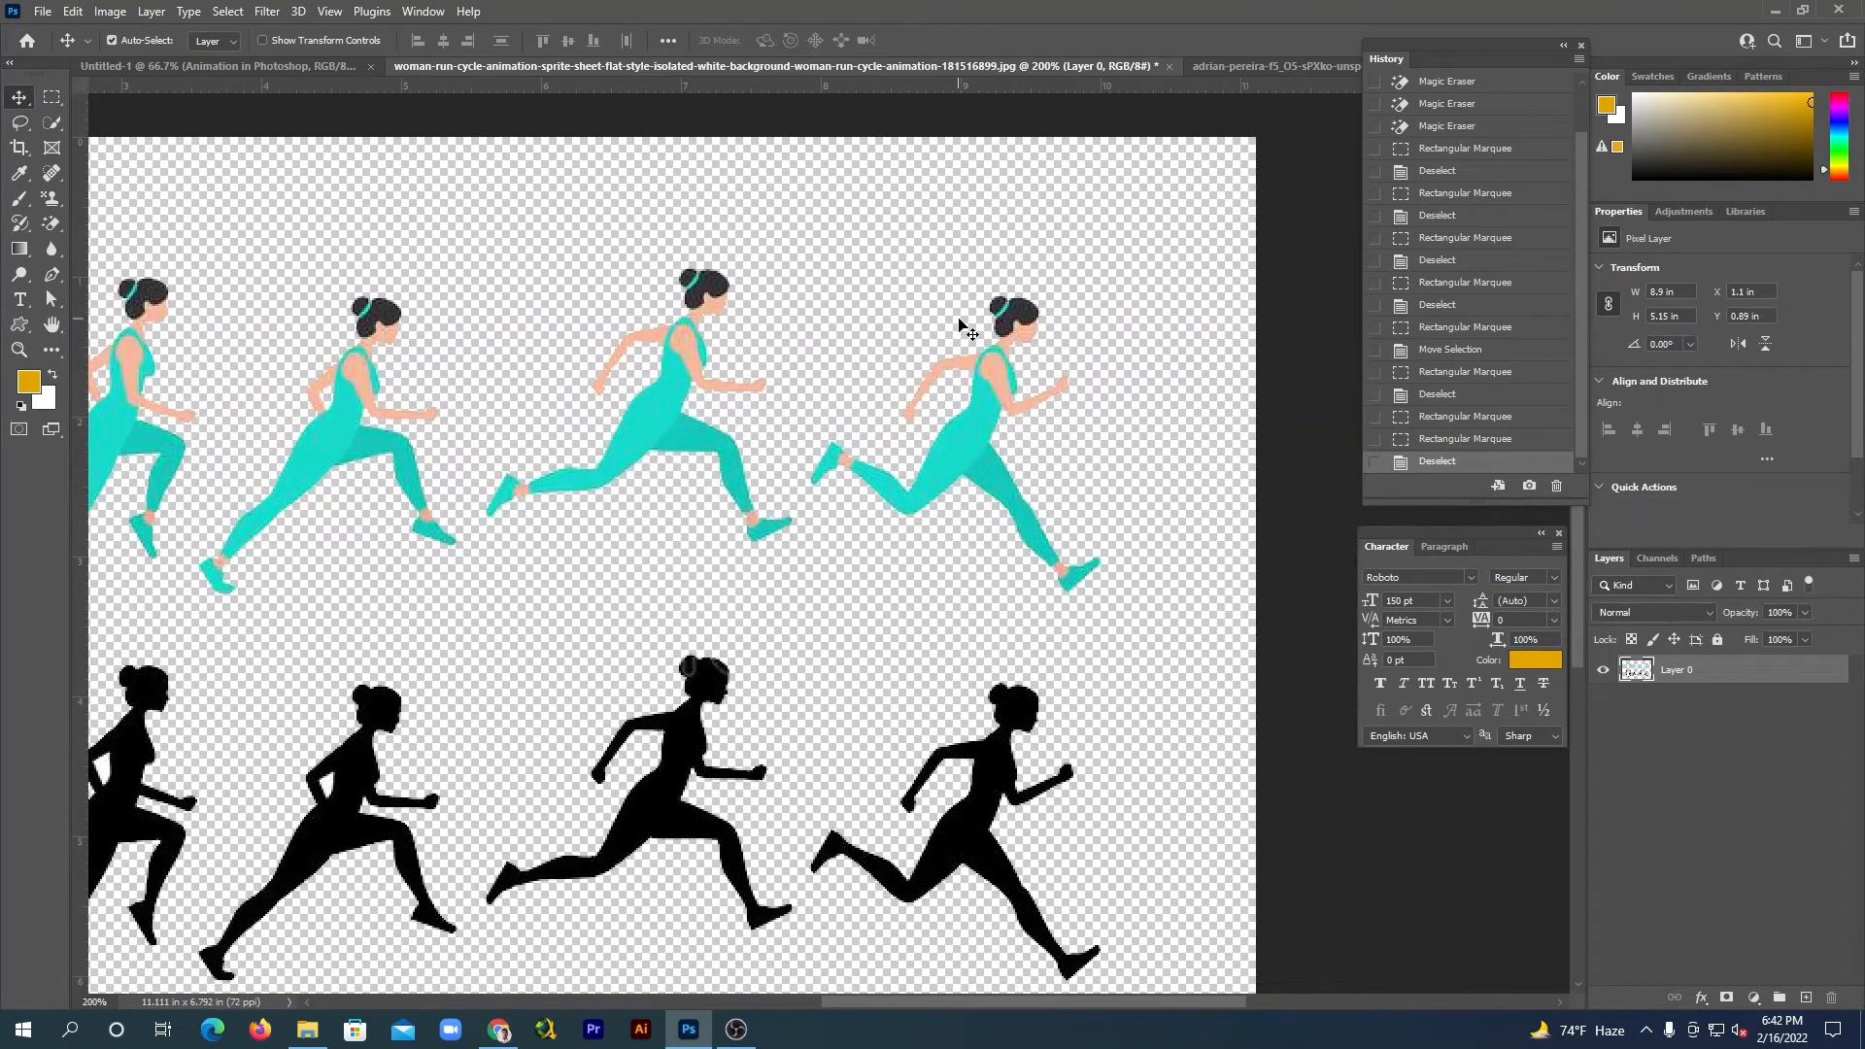
pyautogui.click(55, 97)
pyautogui.click(171, 100)
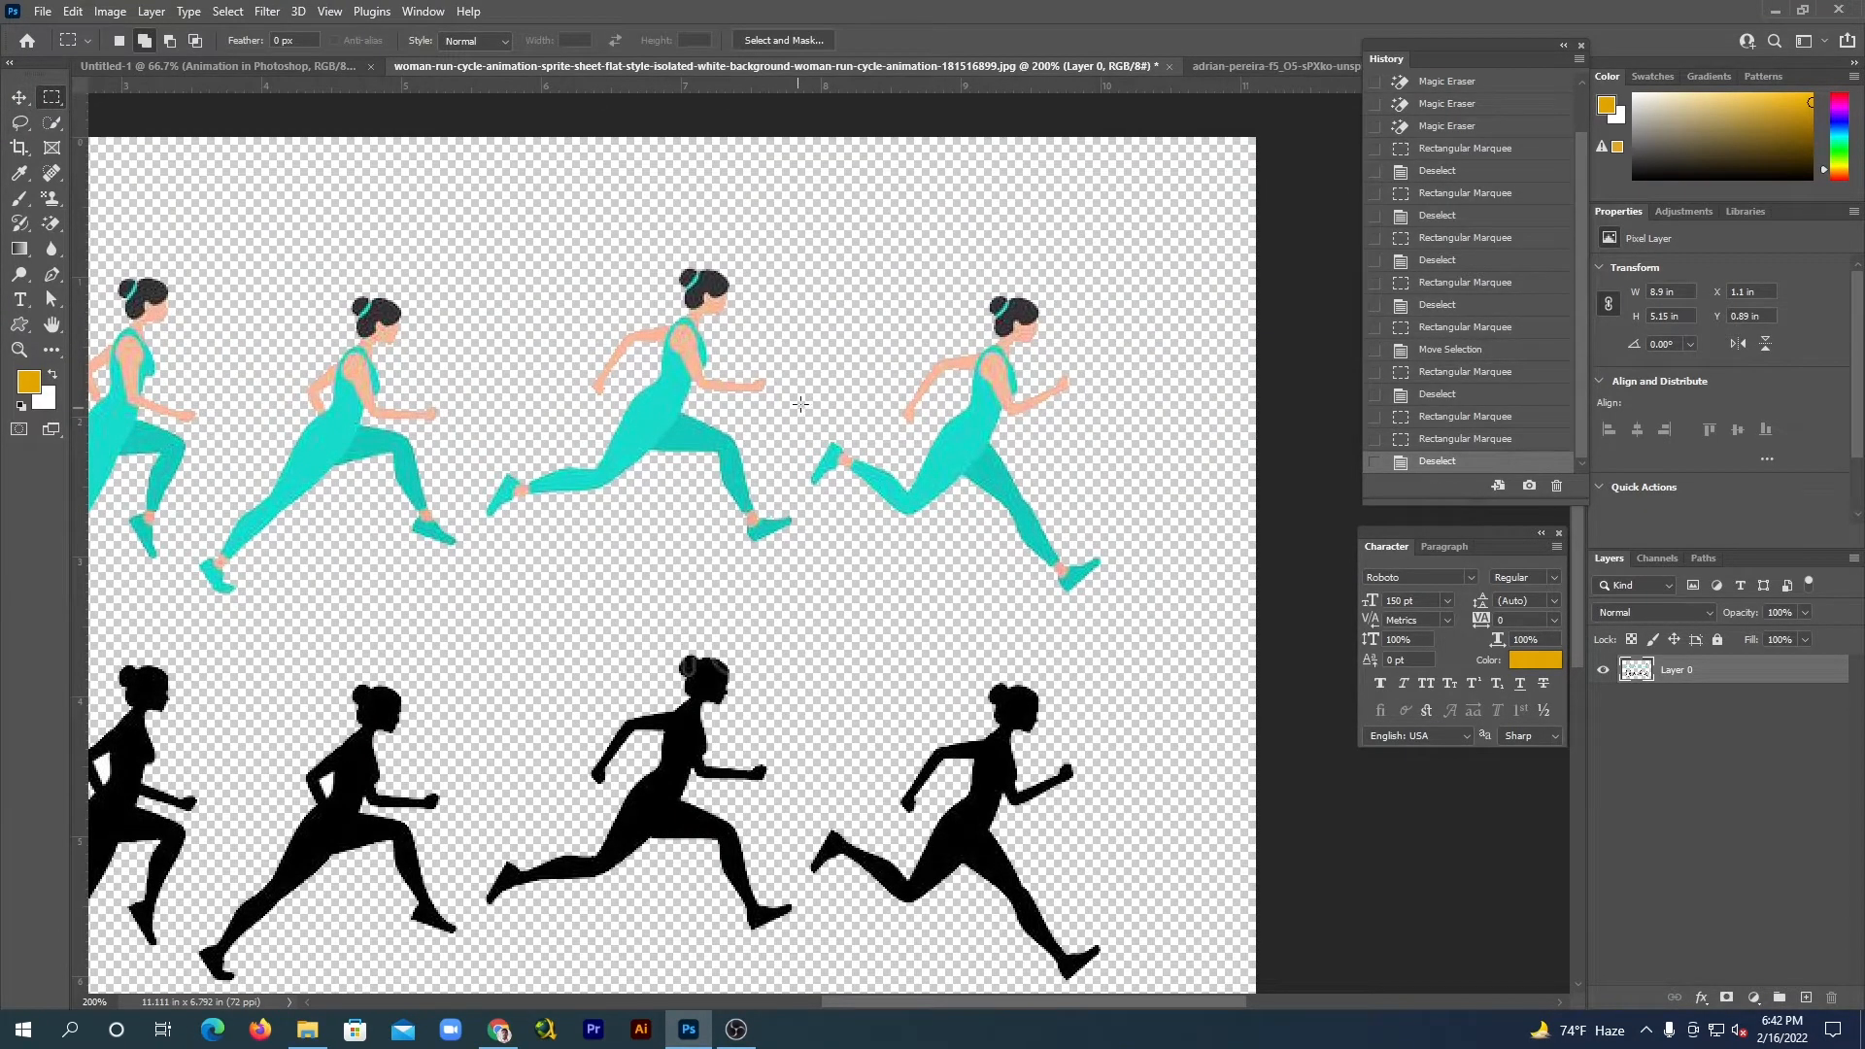
pyautogui.moveTo(810, 198); pyautogui.dragTo(1123, 605)
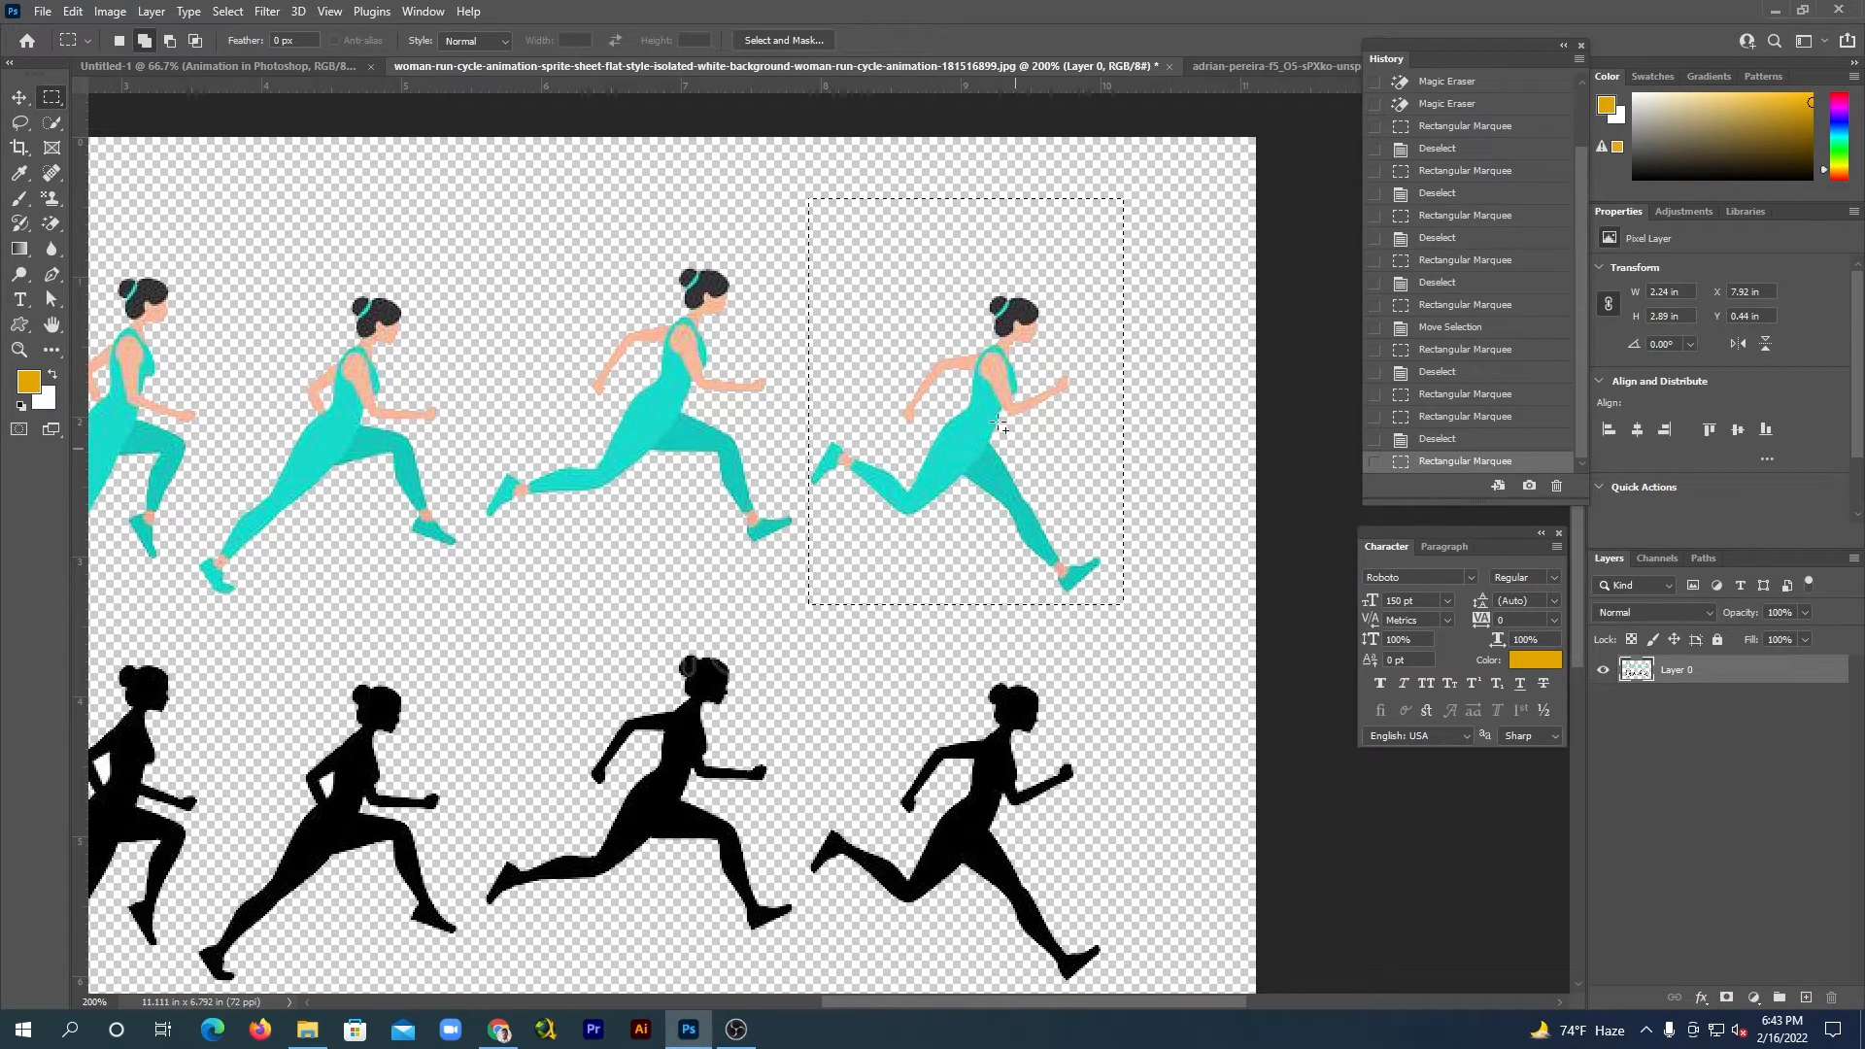
pyautogui.click(19, 97)
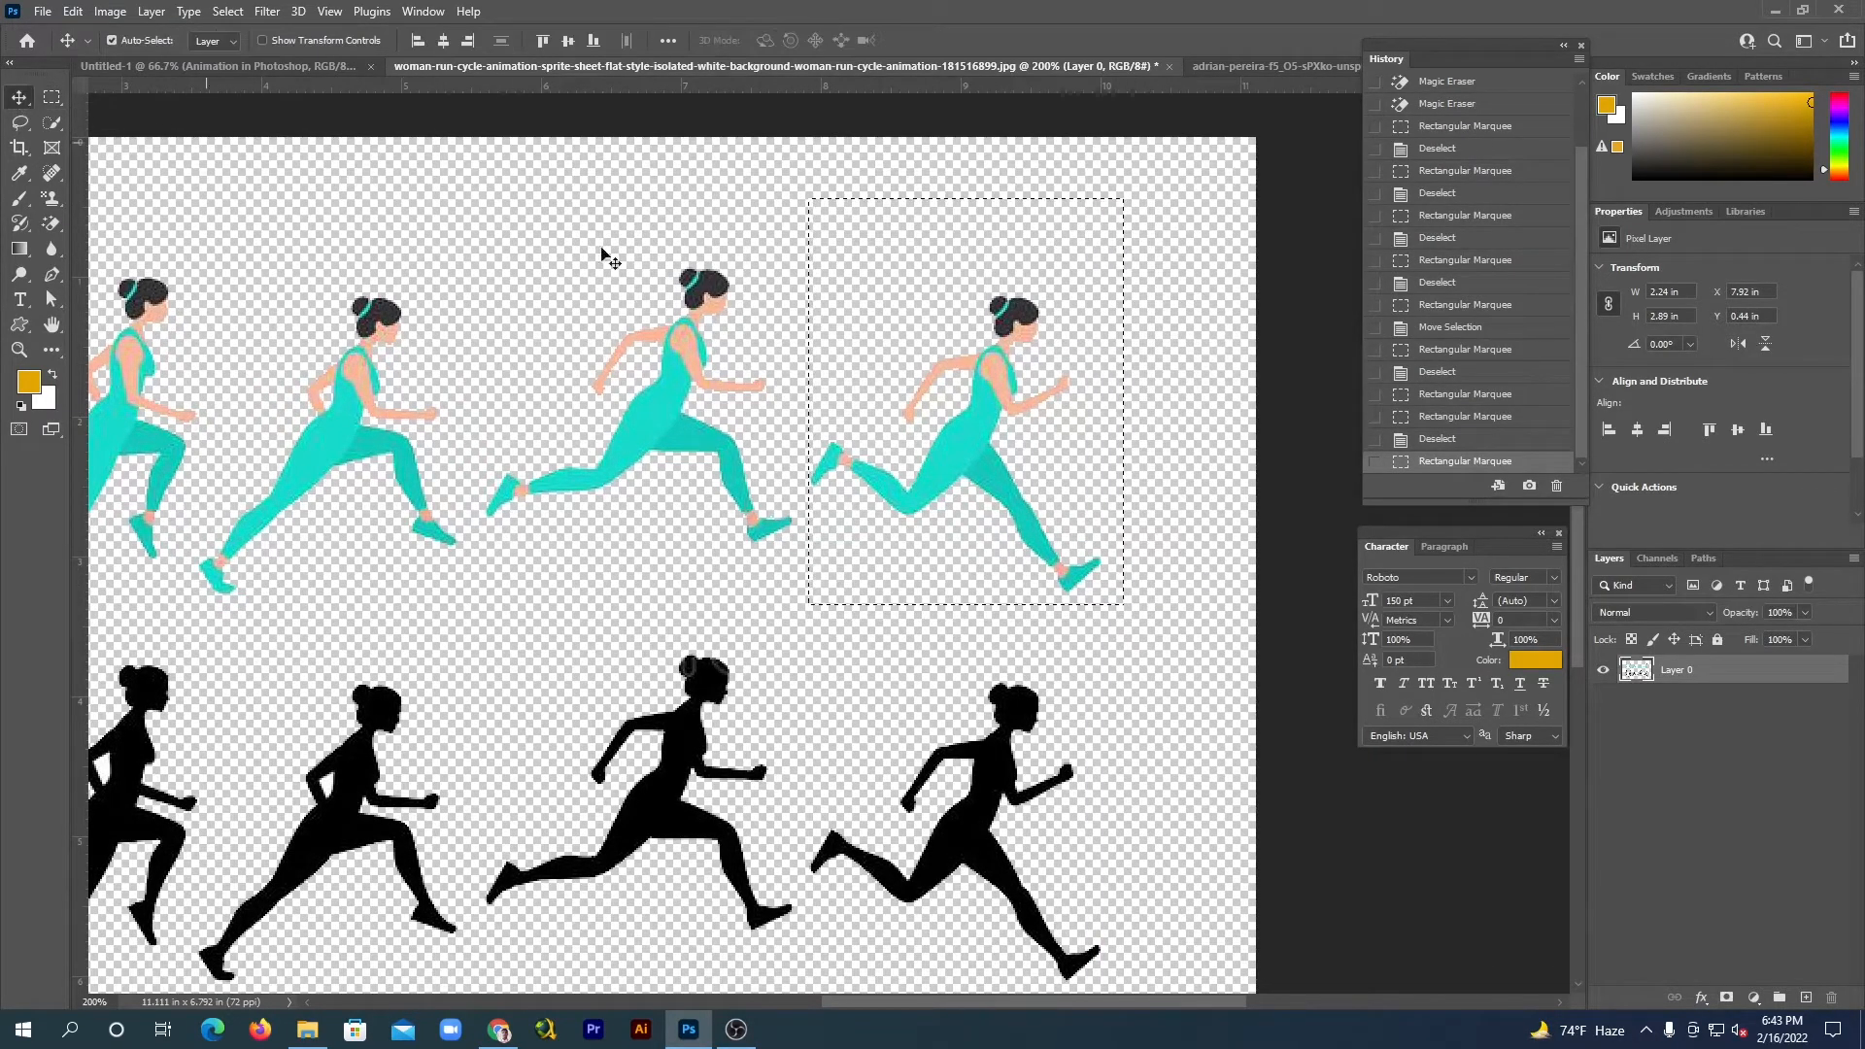
pyautogui.moveTo(929, 311); pyautogui.dragTo(612, 716)
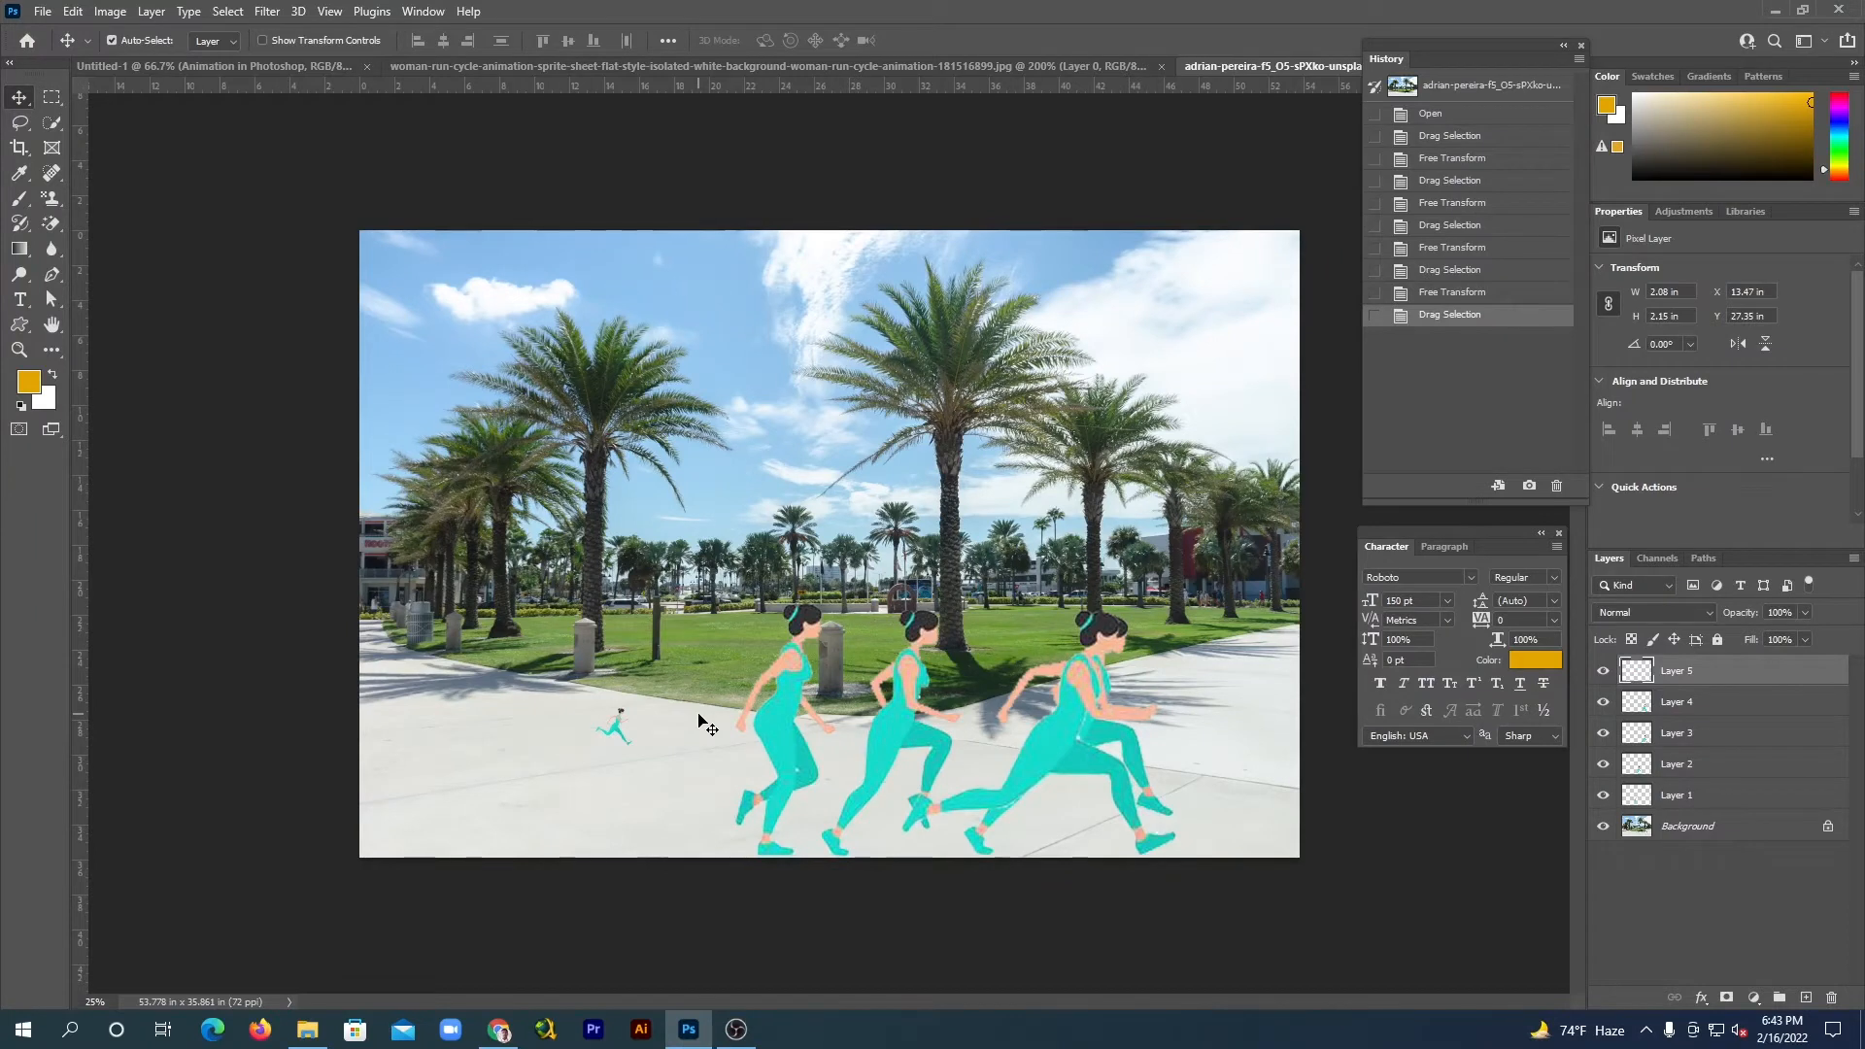
# Scale the fifth runner to about 676% and place her directly to the left of the first runner at the photo's lower edge.
pyautogui.hotkey('ctrl', 't')
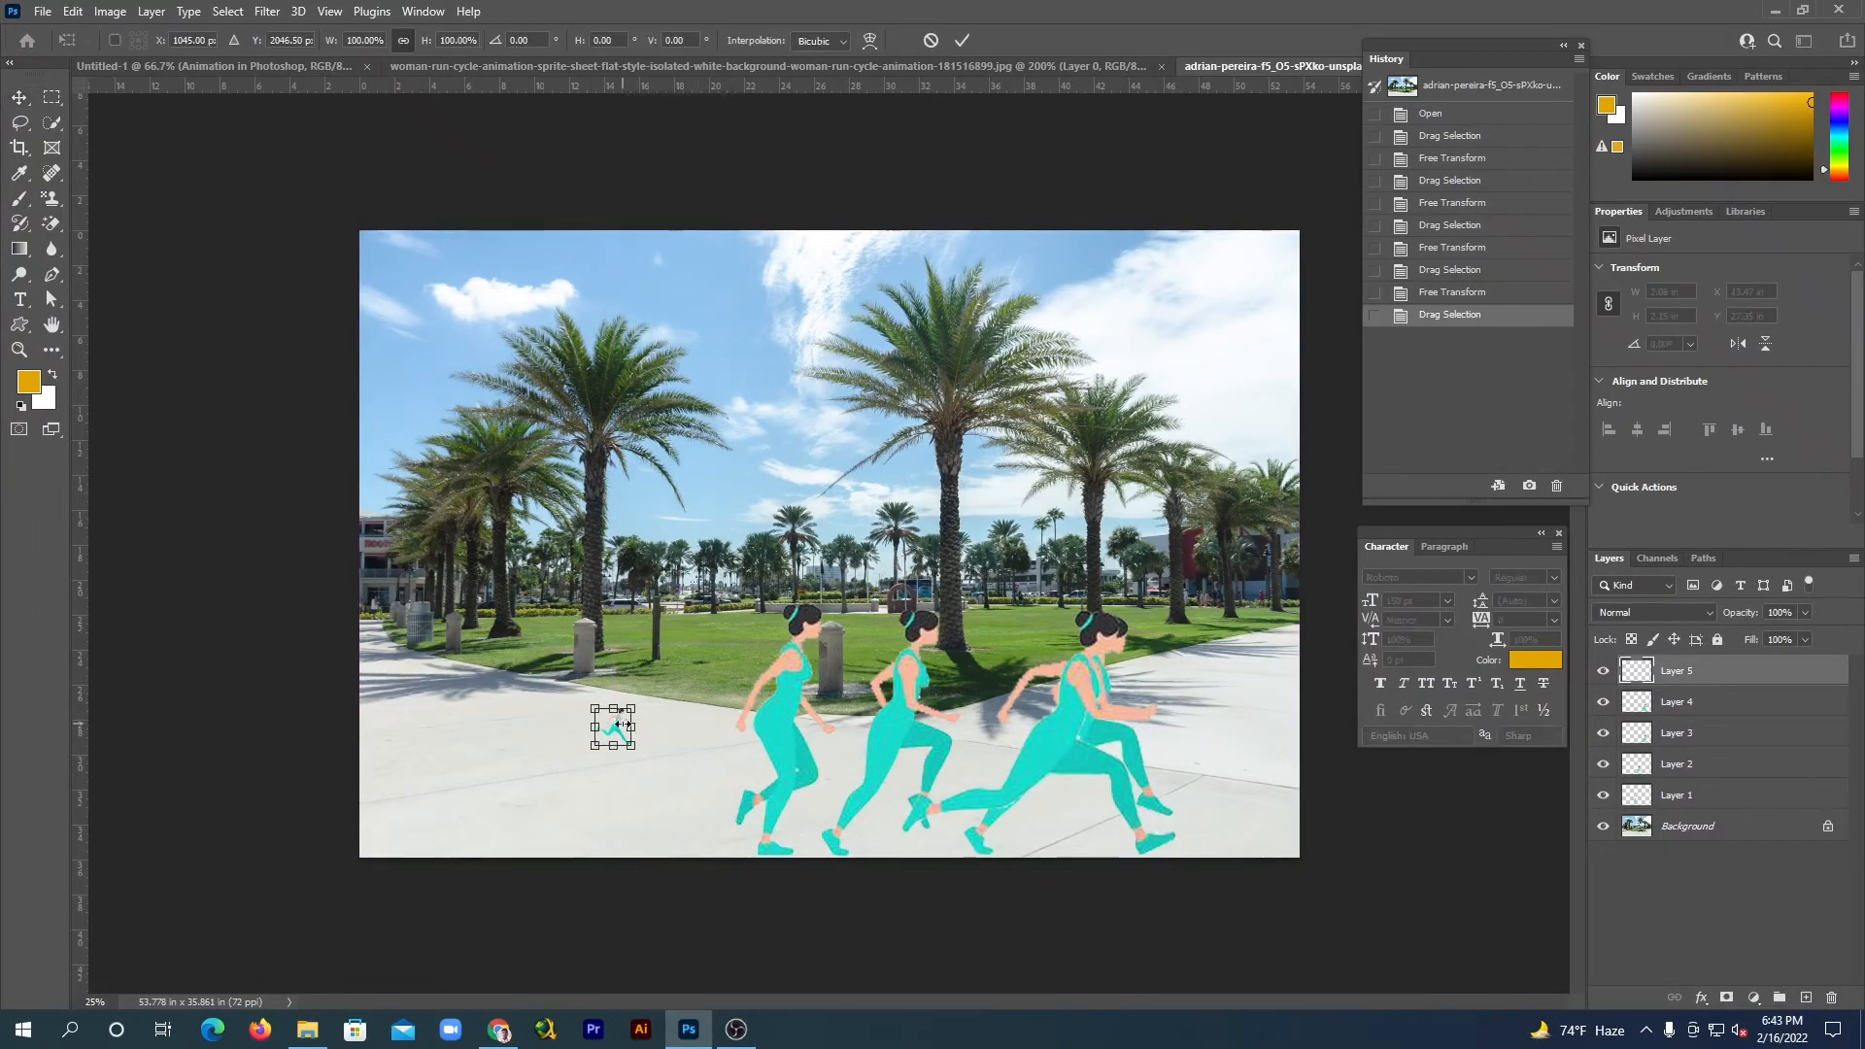
pyautogui.moveTo(629, 707); pyautogui.dragTo(839, 493)
pyautogui.moveTo(728, 616); pyautogui.dragTo(640, 732)
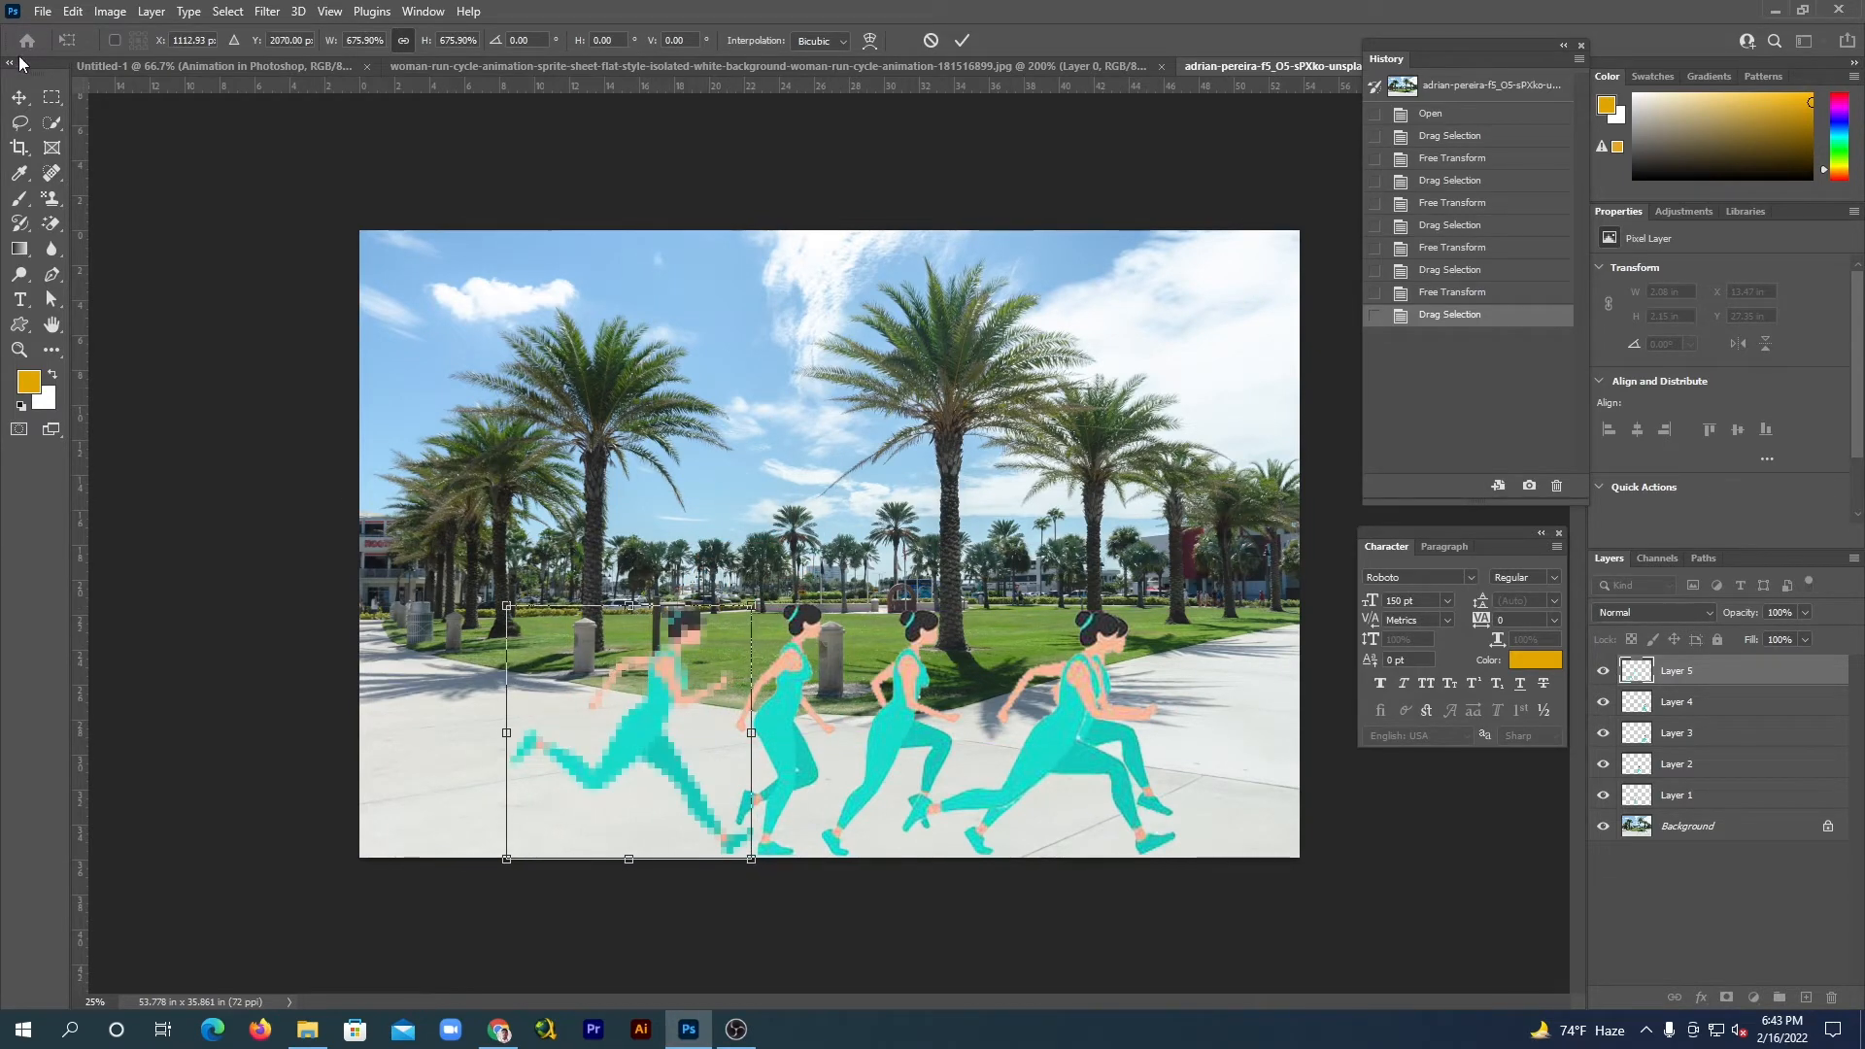
pyautogui.click(18, 97)
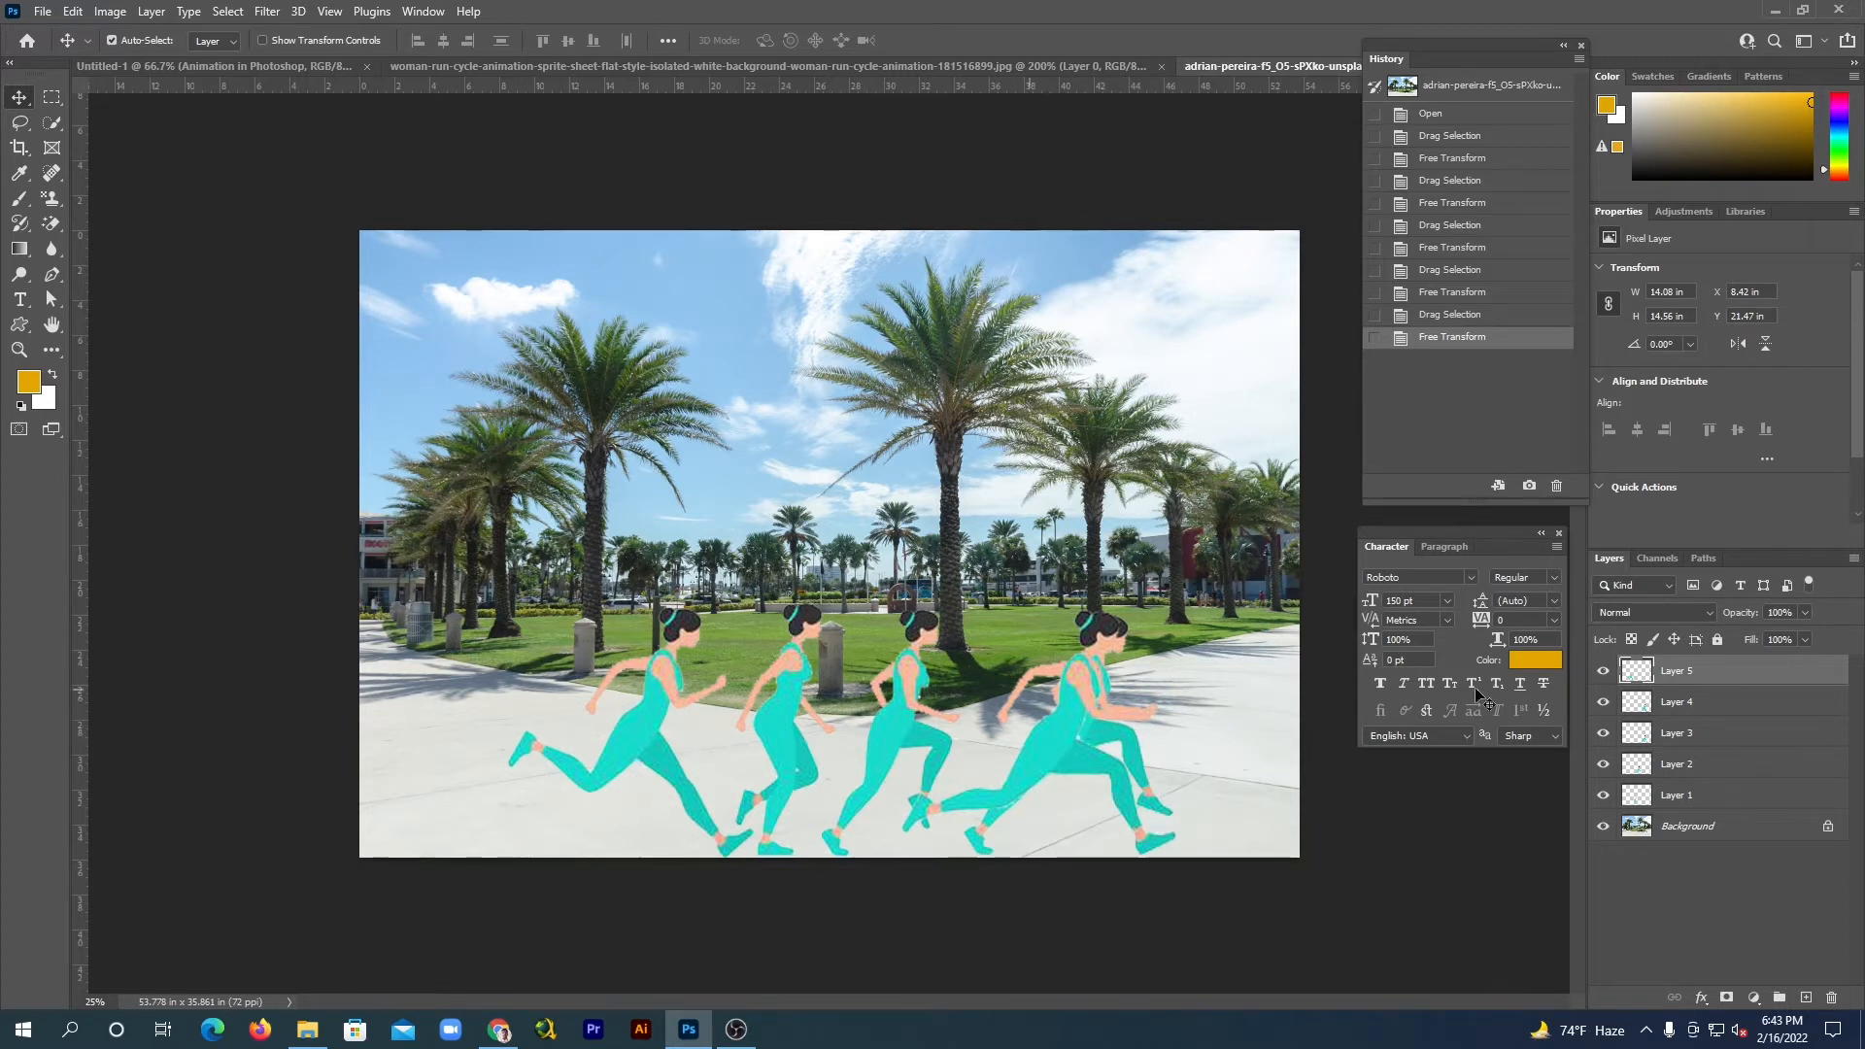
# Select the Background layer of the palm-tree photo and show the Timeline.
pyautogui.click(1728, 825)
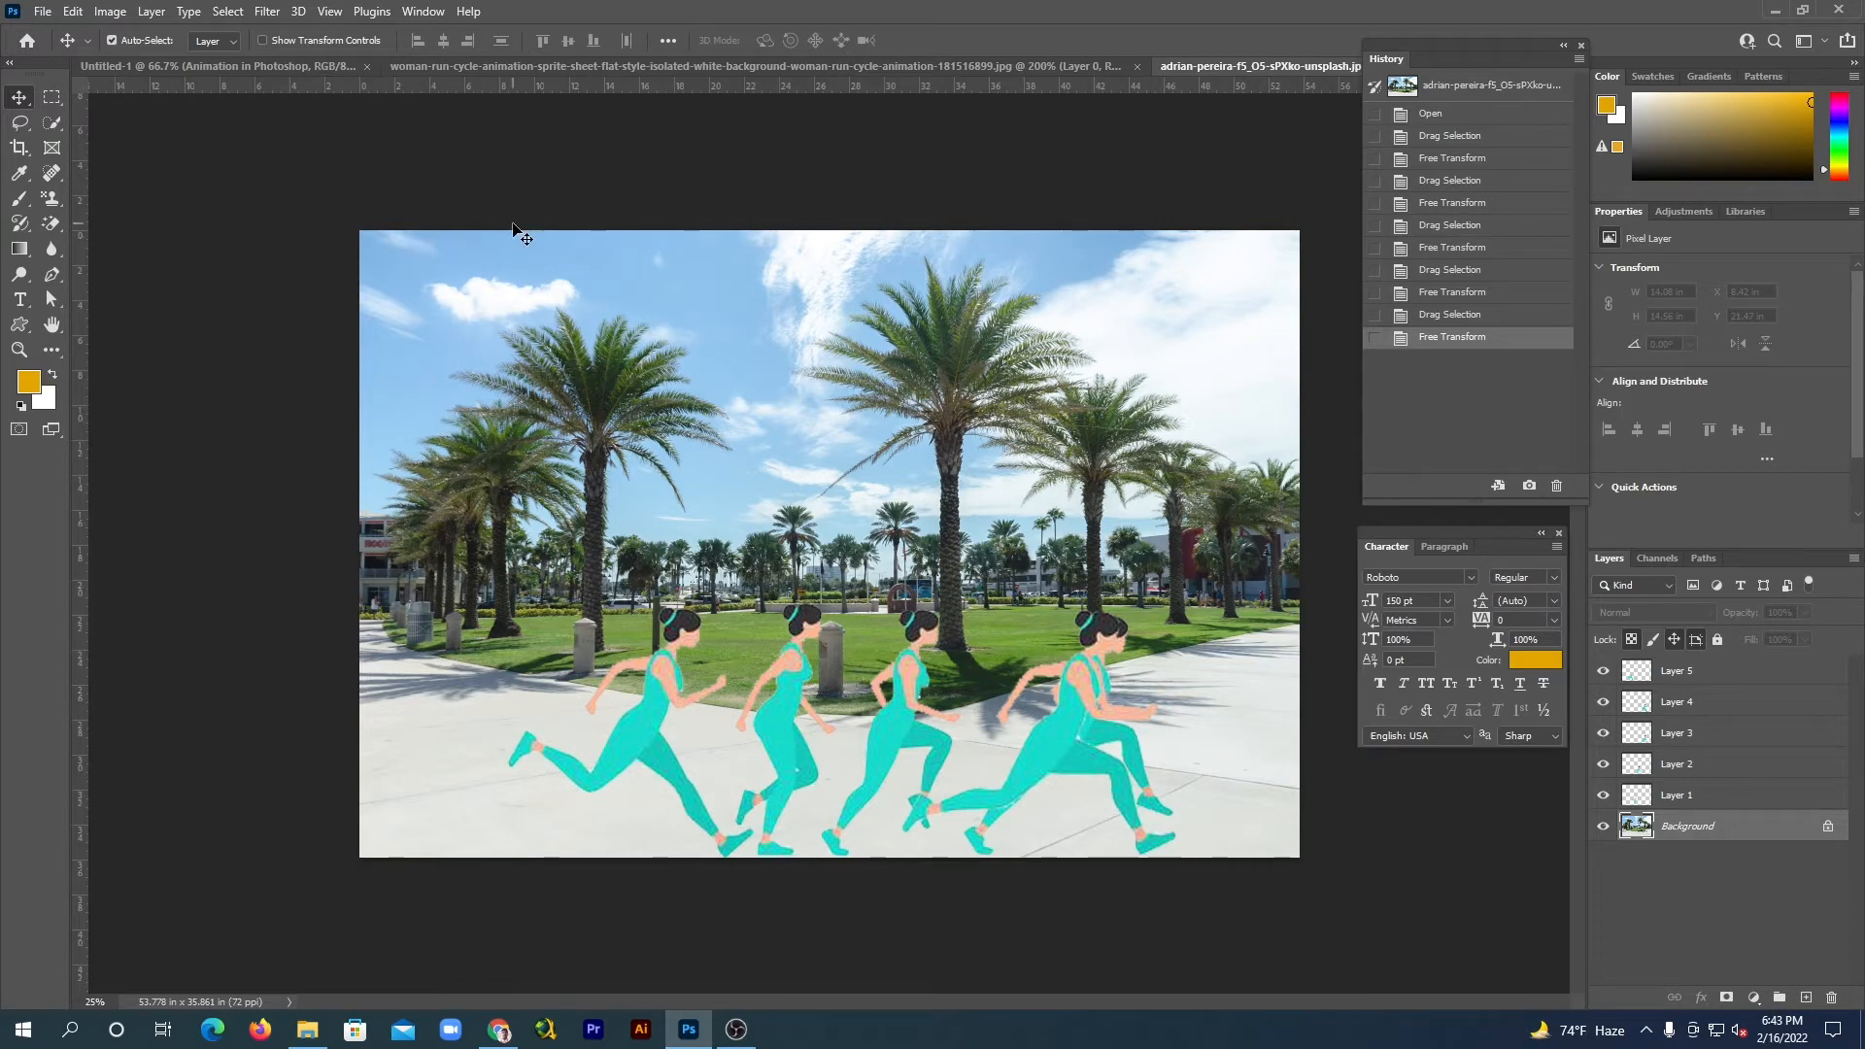
pyautogui.click(432, 13)
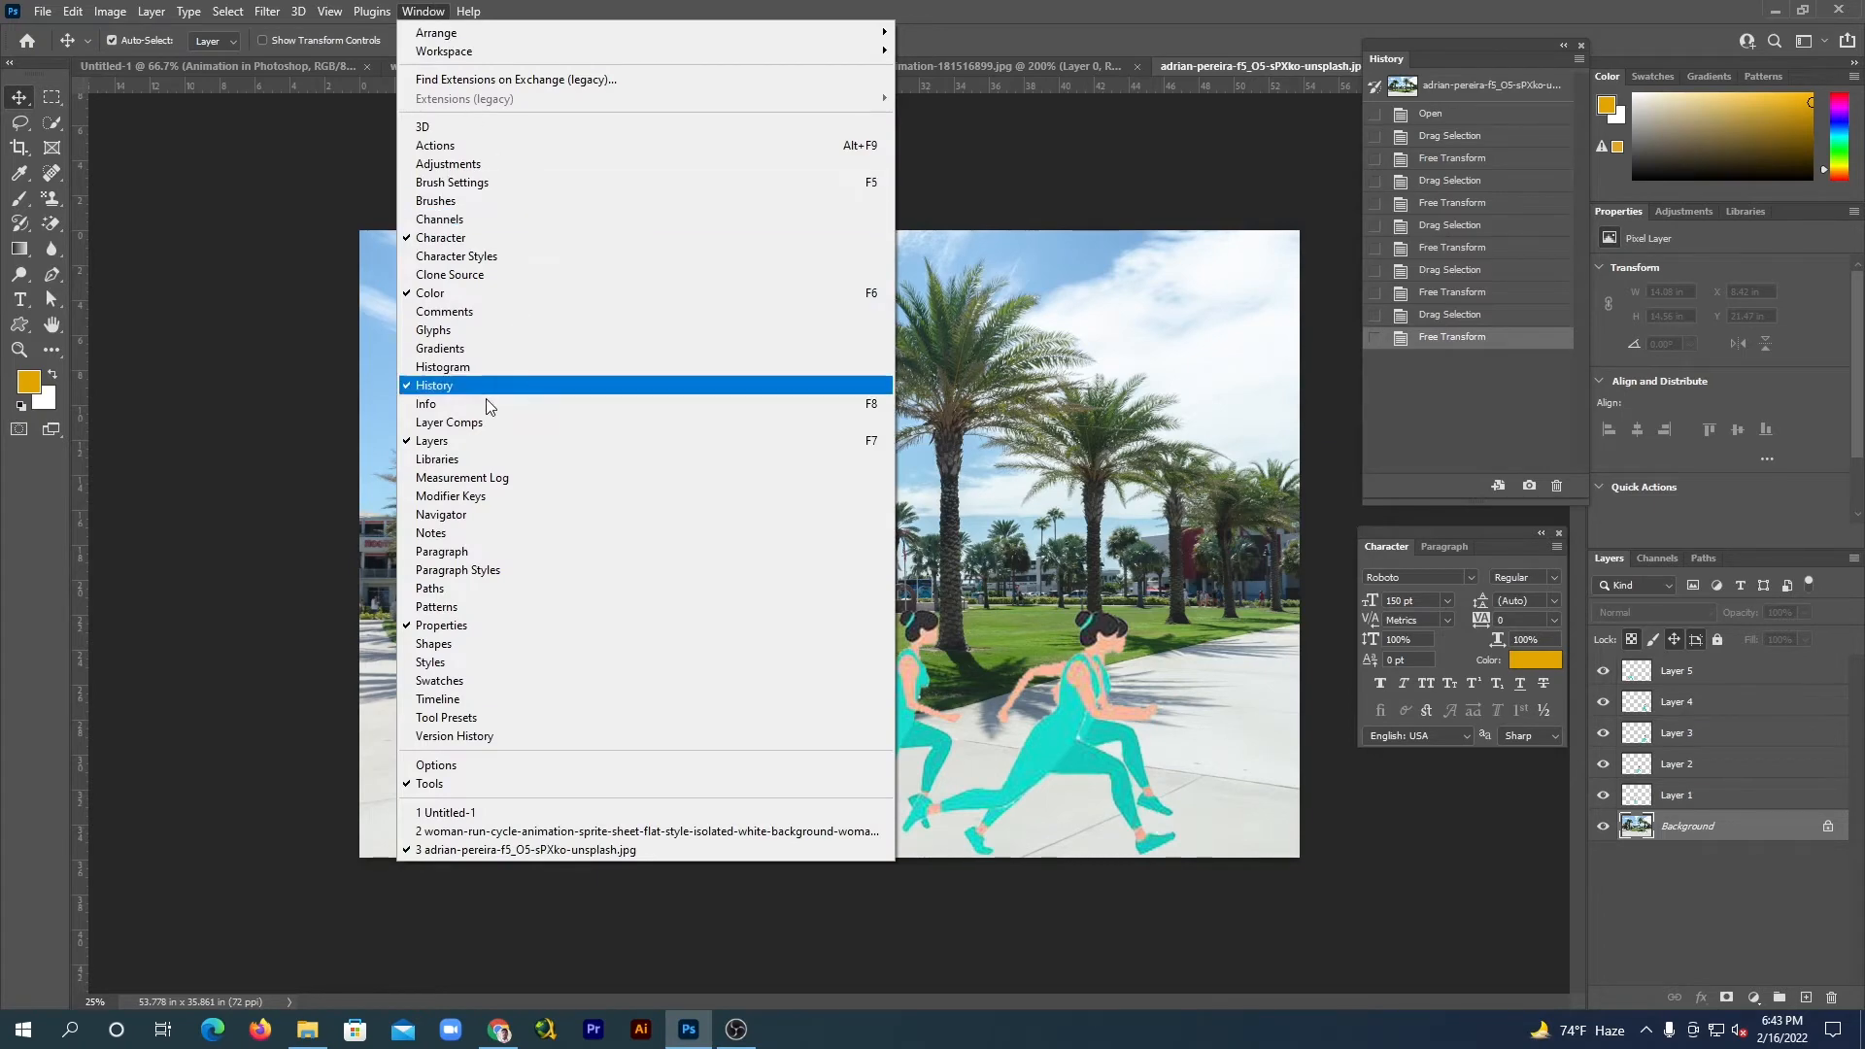
pyautogui.click(447, 699)
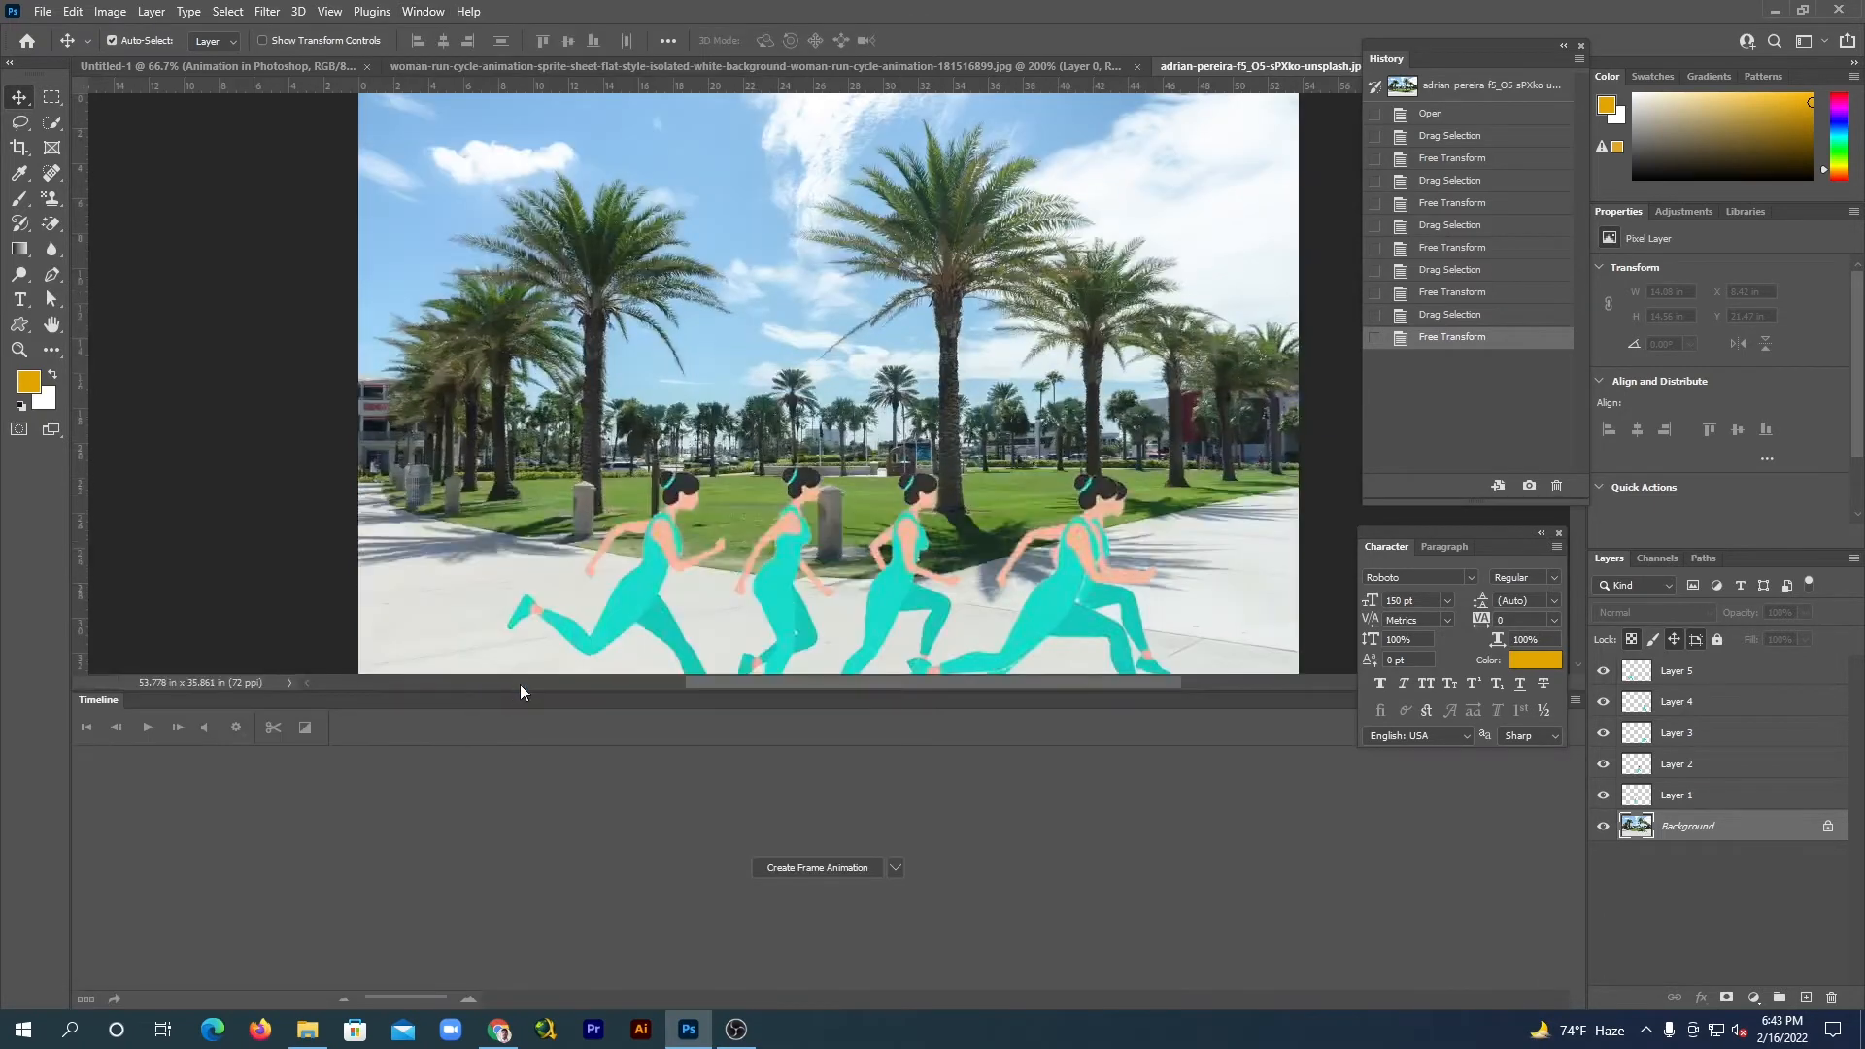
# Create a frame animation in the Timeline and duplicate its first frame four times to get five frames.
pyautogui.click(894, 870)
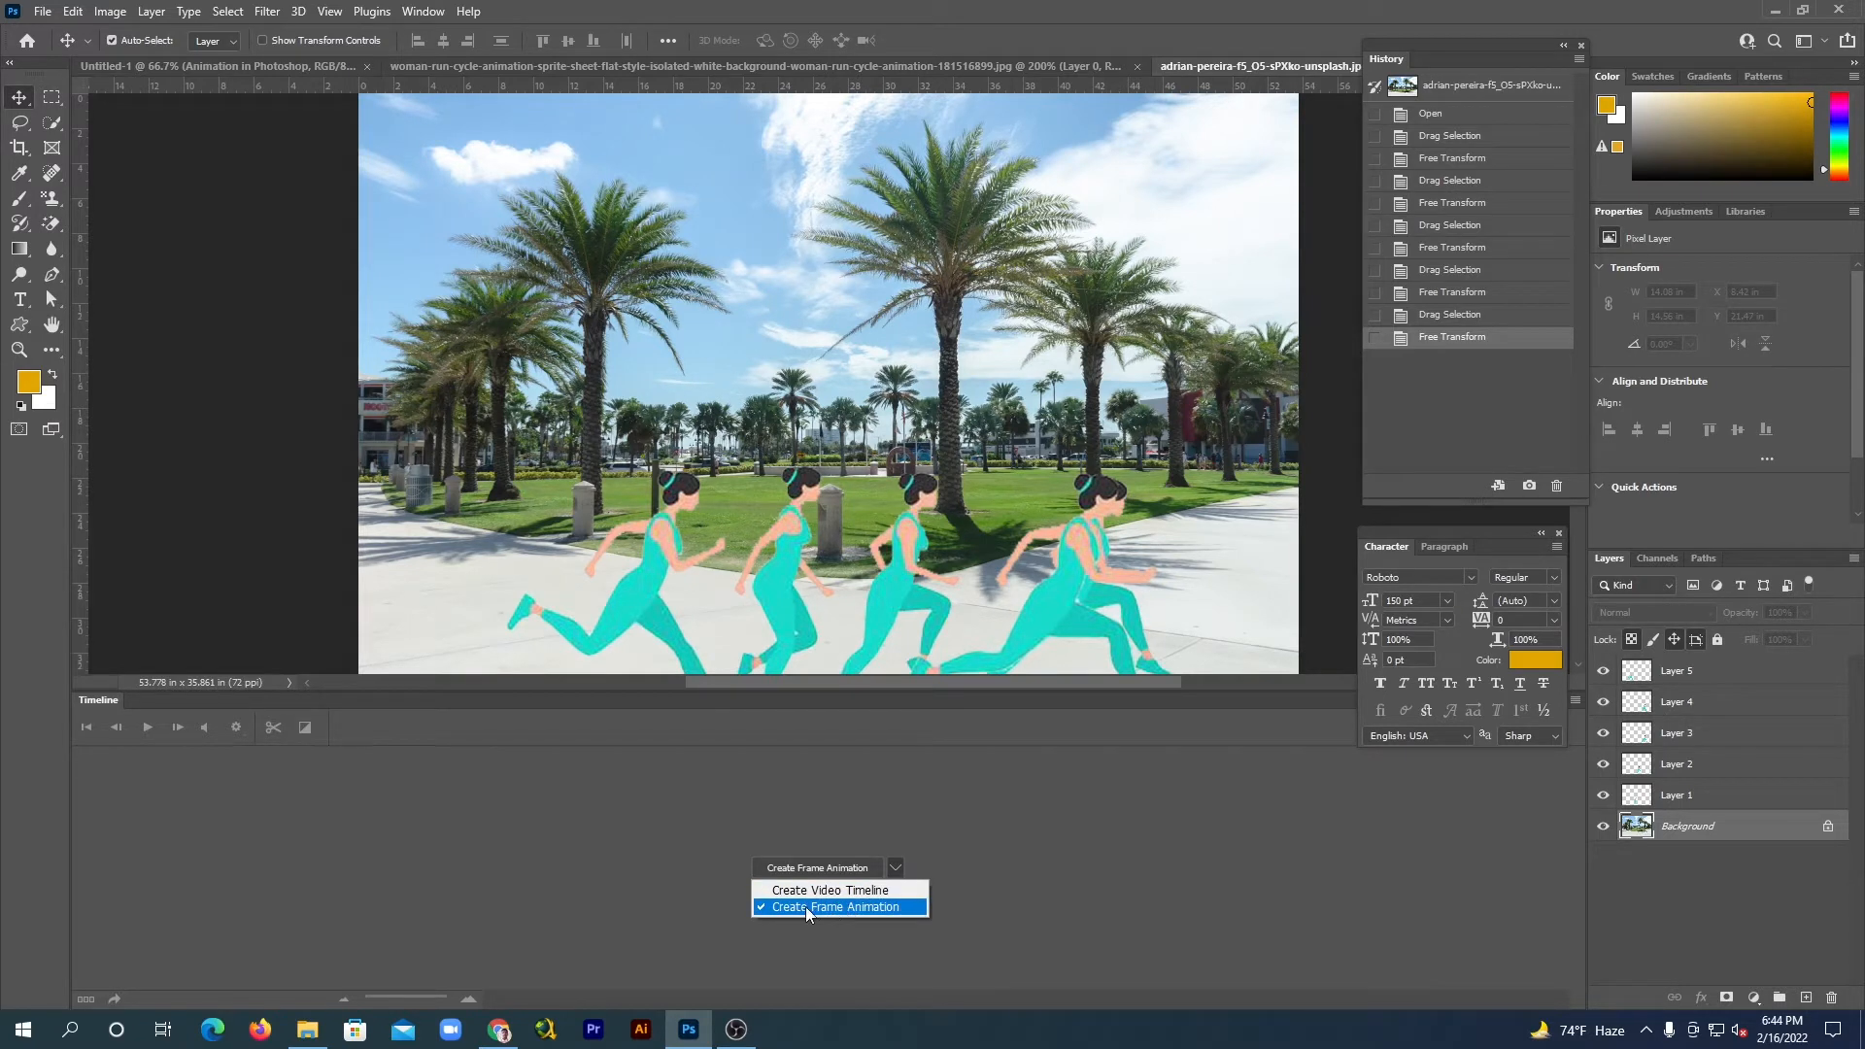
pyautogui.click(853, 908)
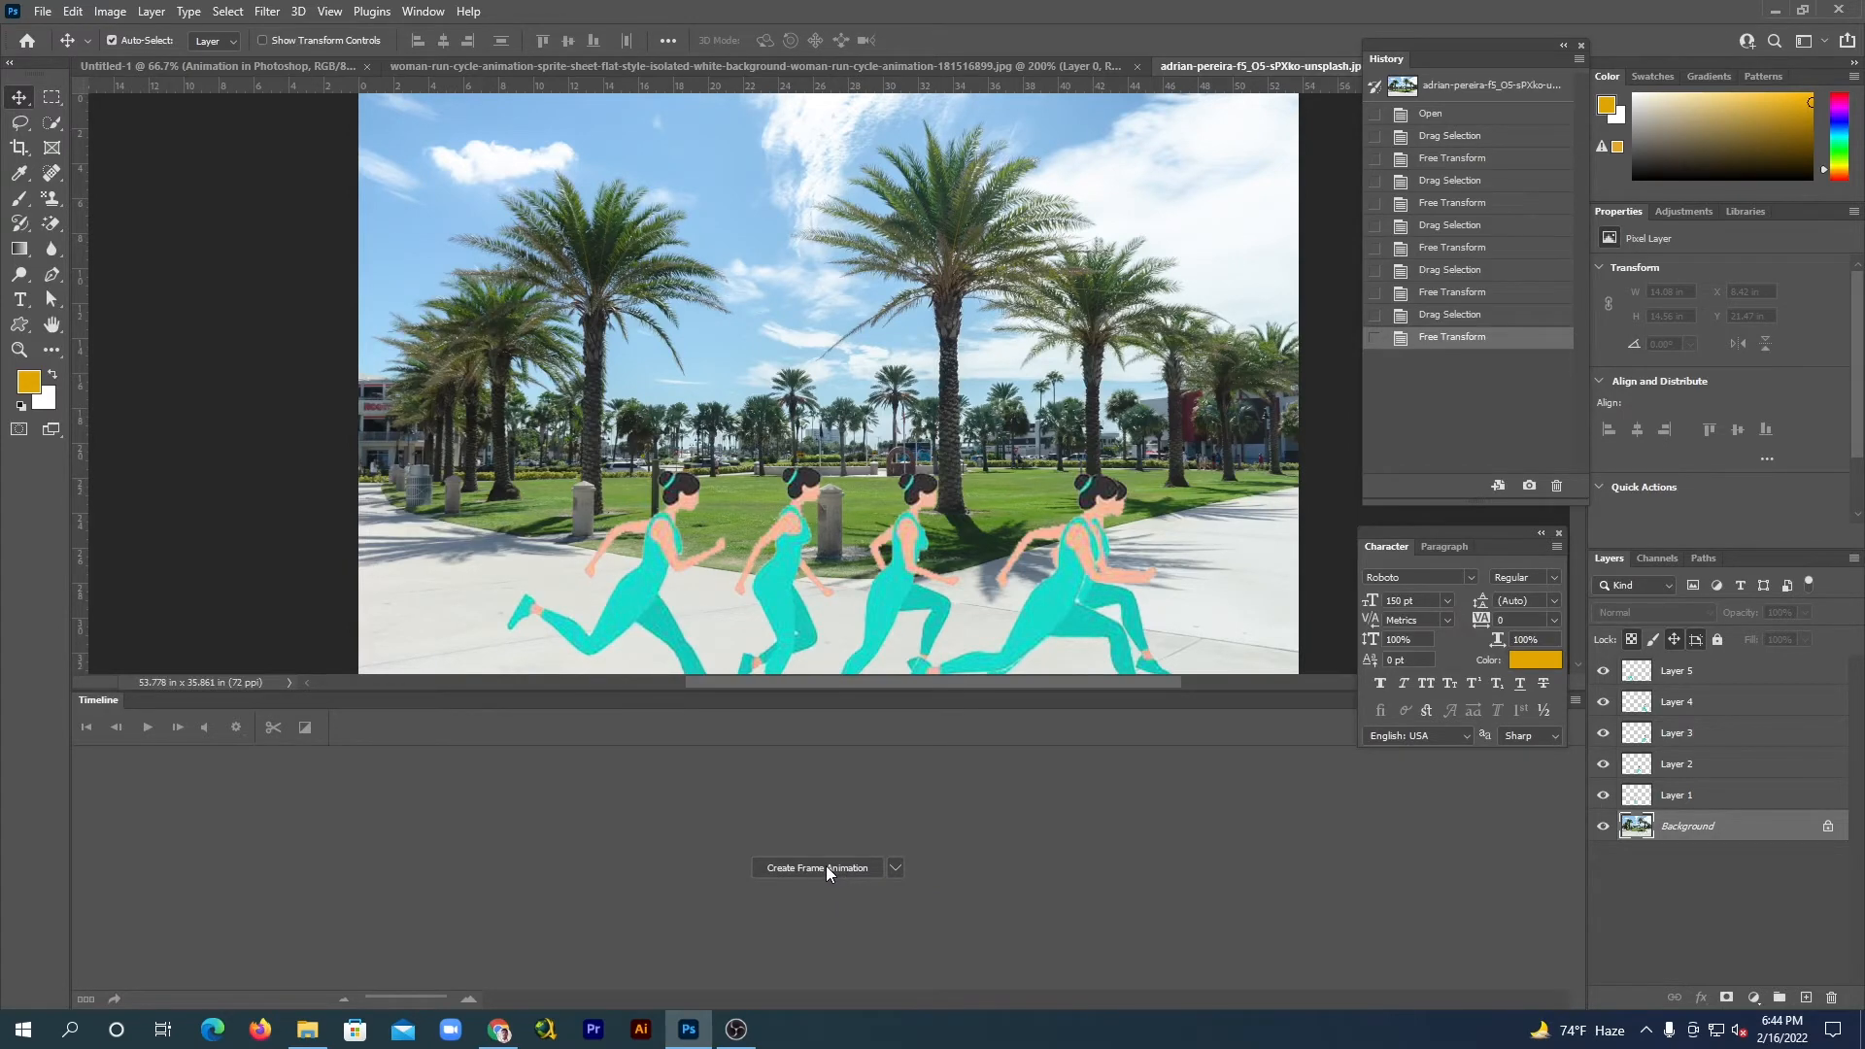
pyautogui.click(826, 866)
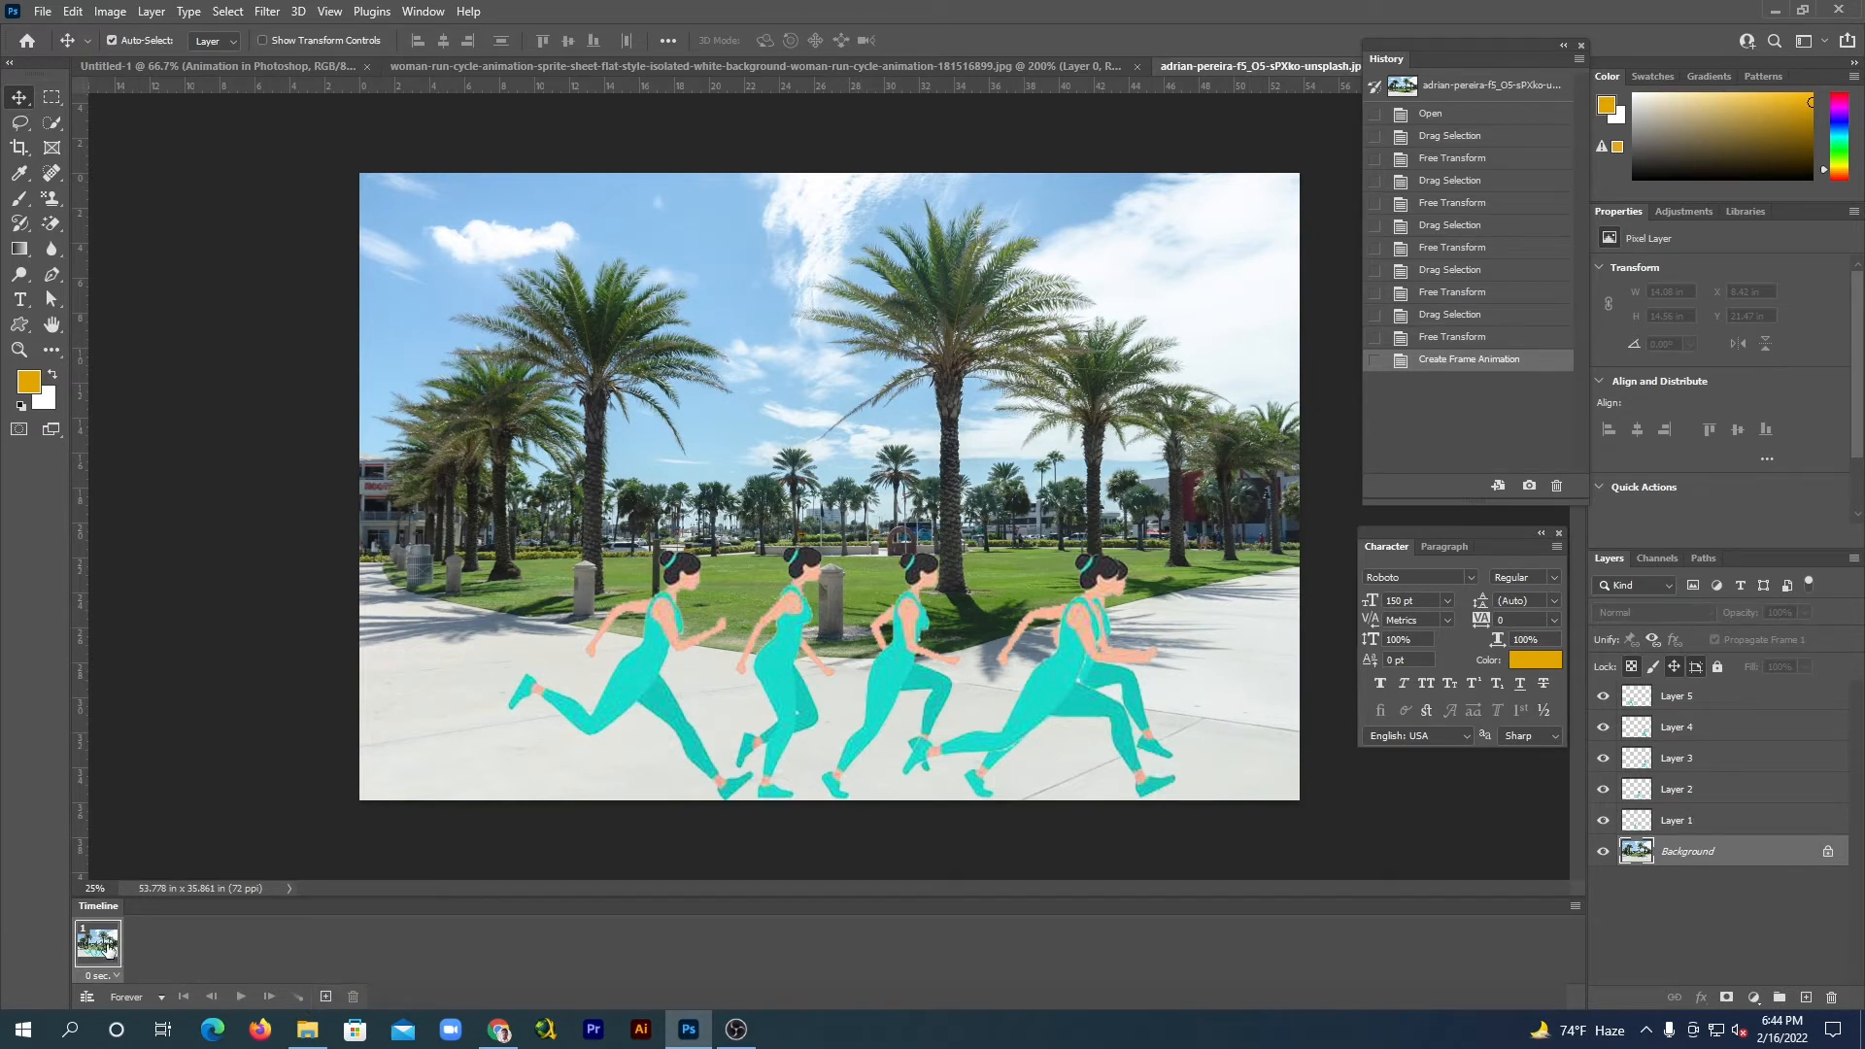
pyautogui.click(325, 998)
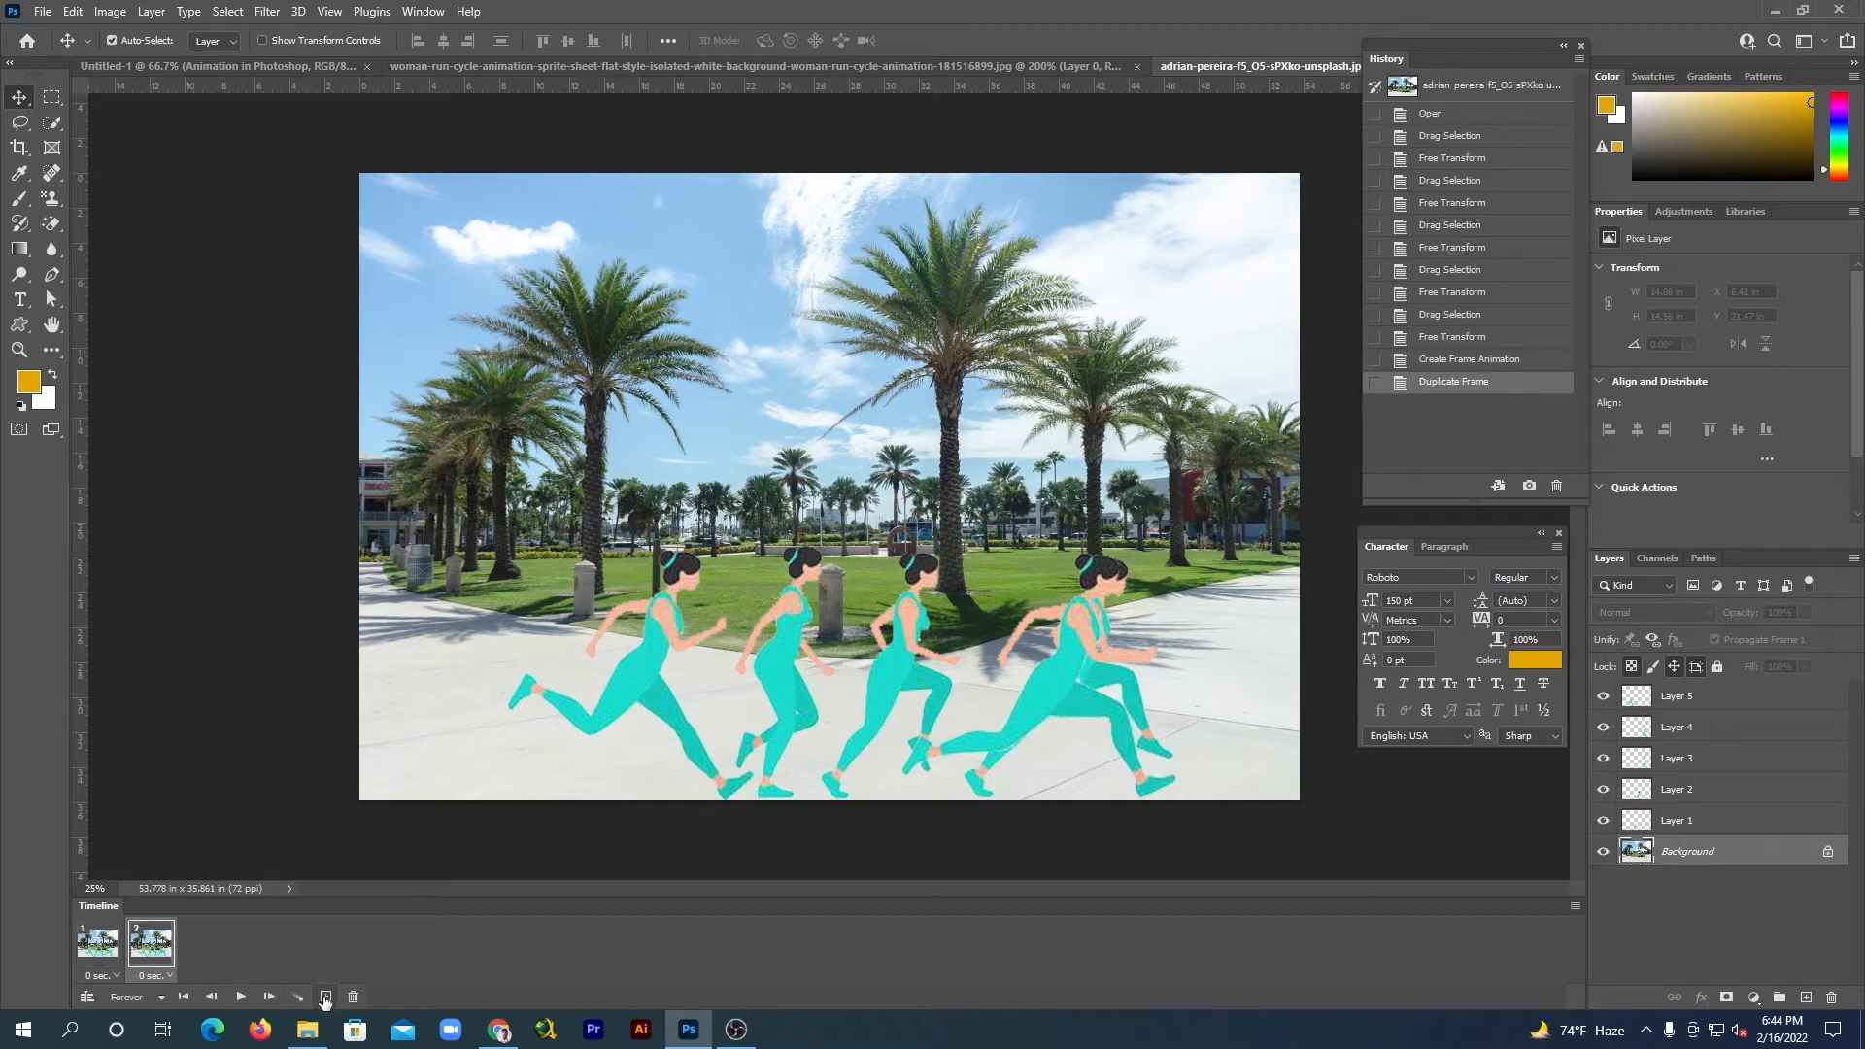
pyautogui.click(325, 997)
pyautogui.click(325, 998)
pyautogui.click(325, 997)
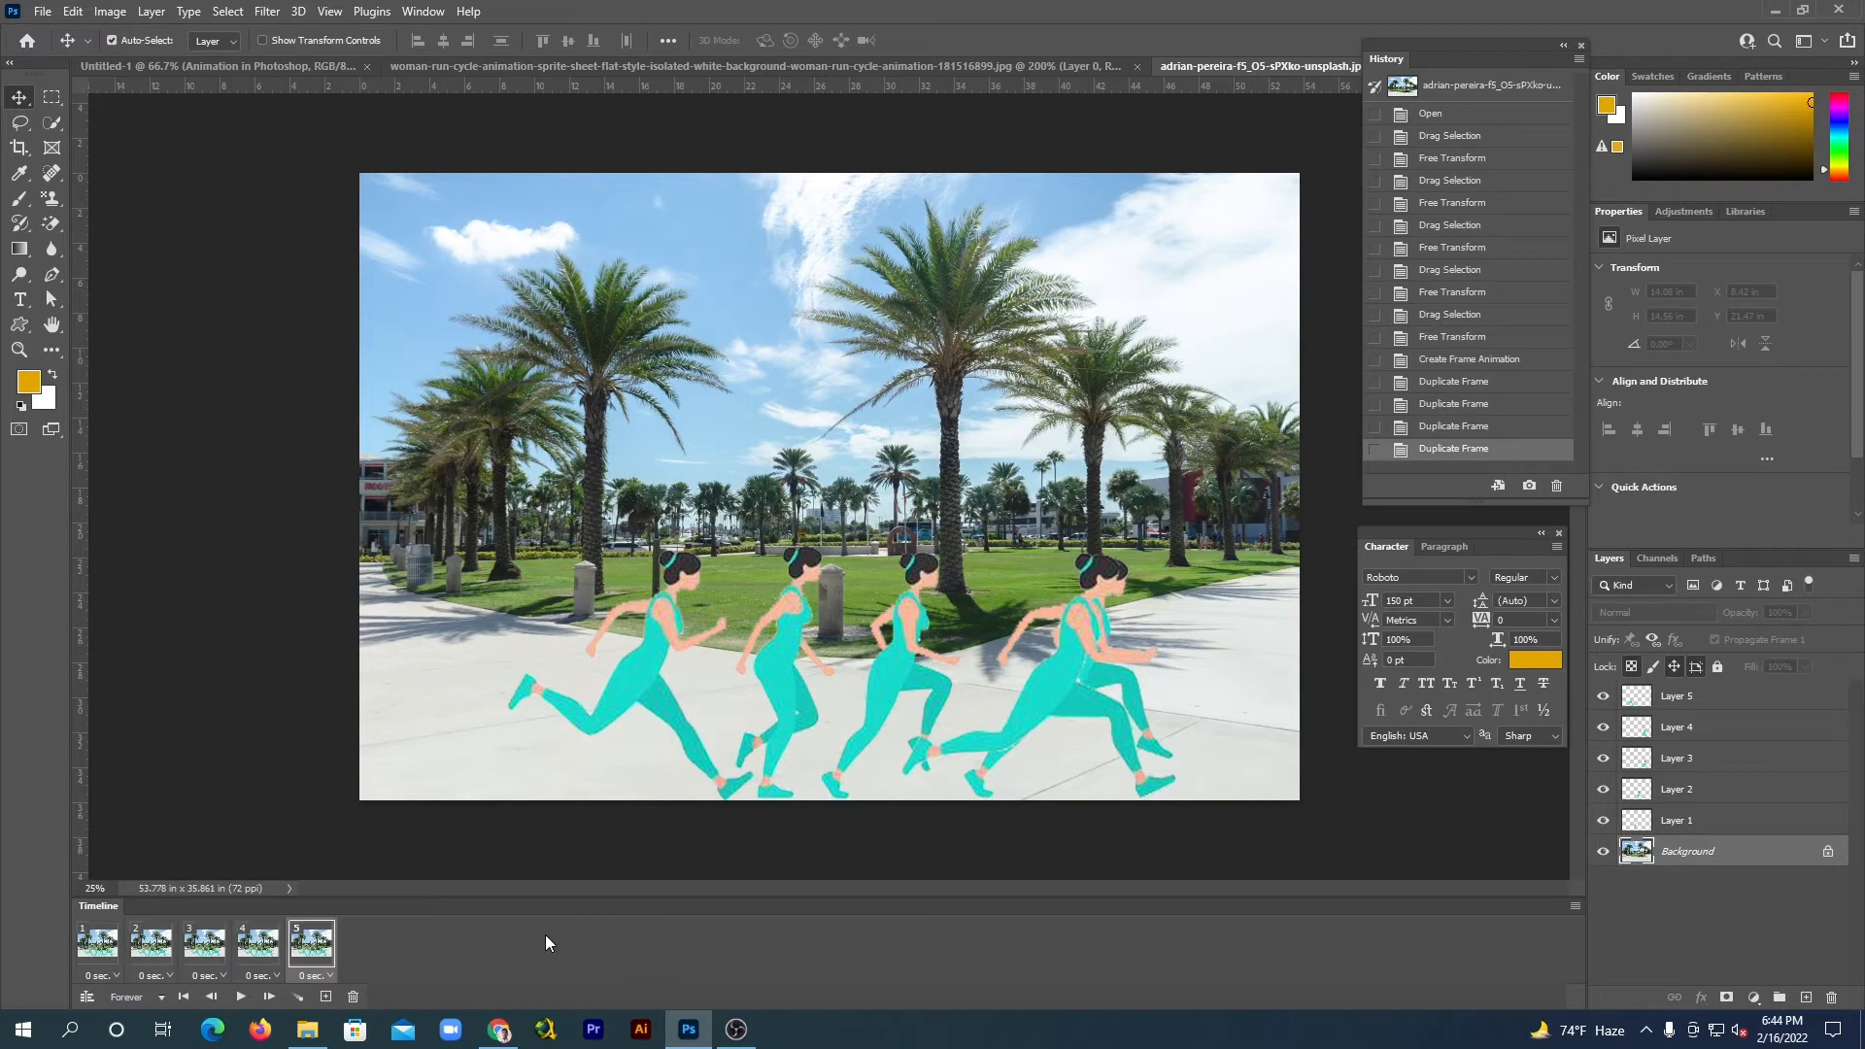
# In frame 1, hide Layers 2 to 5 and move the Layer 1 runner slightly right to about X 22.4 in.
pyautogui.click(96, 938)
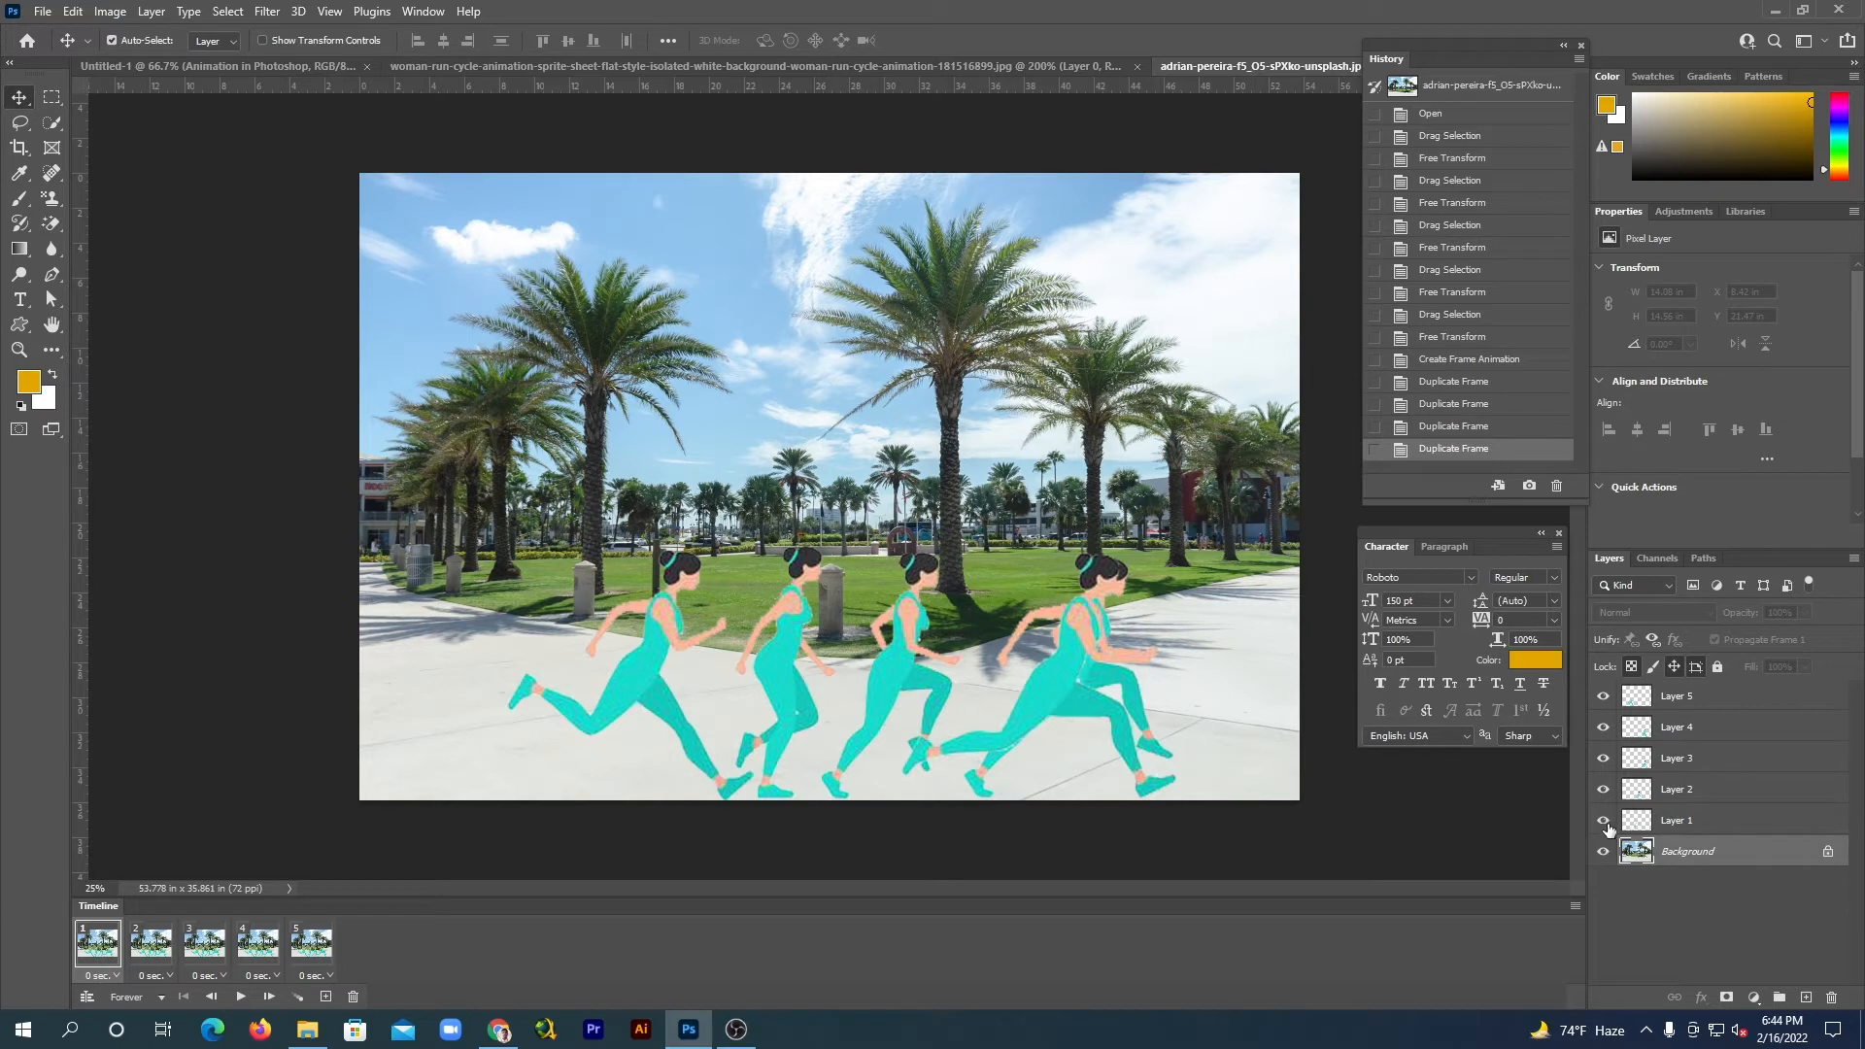
pyautogui.click(1602, 696)
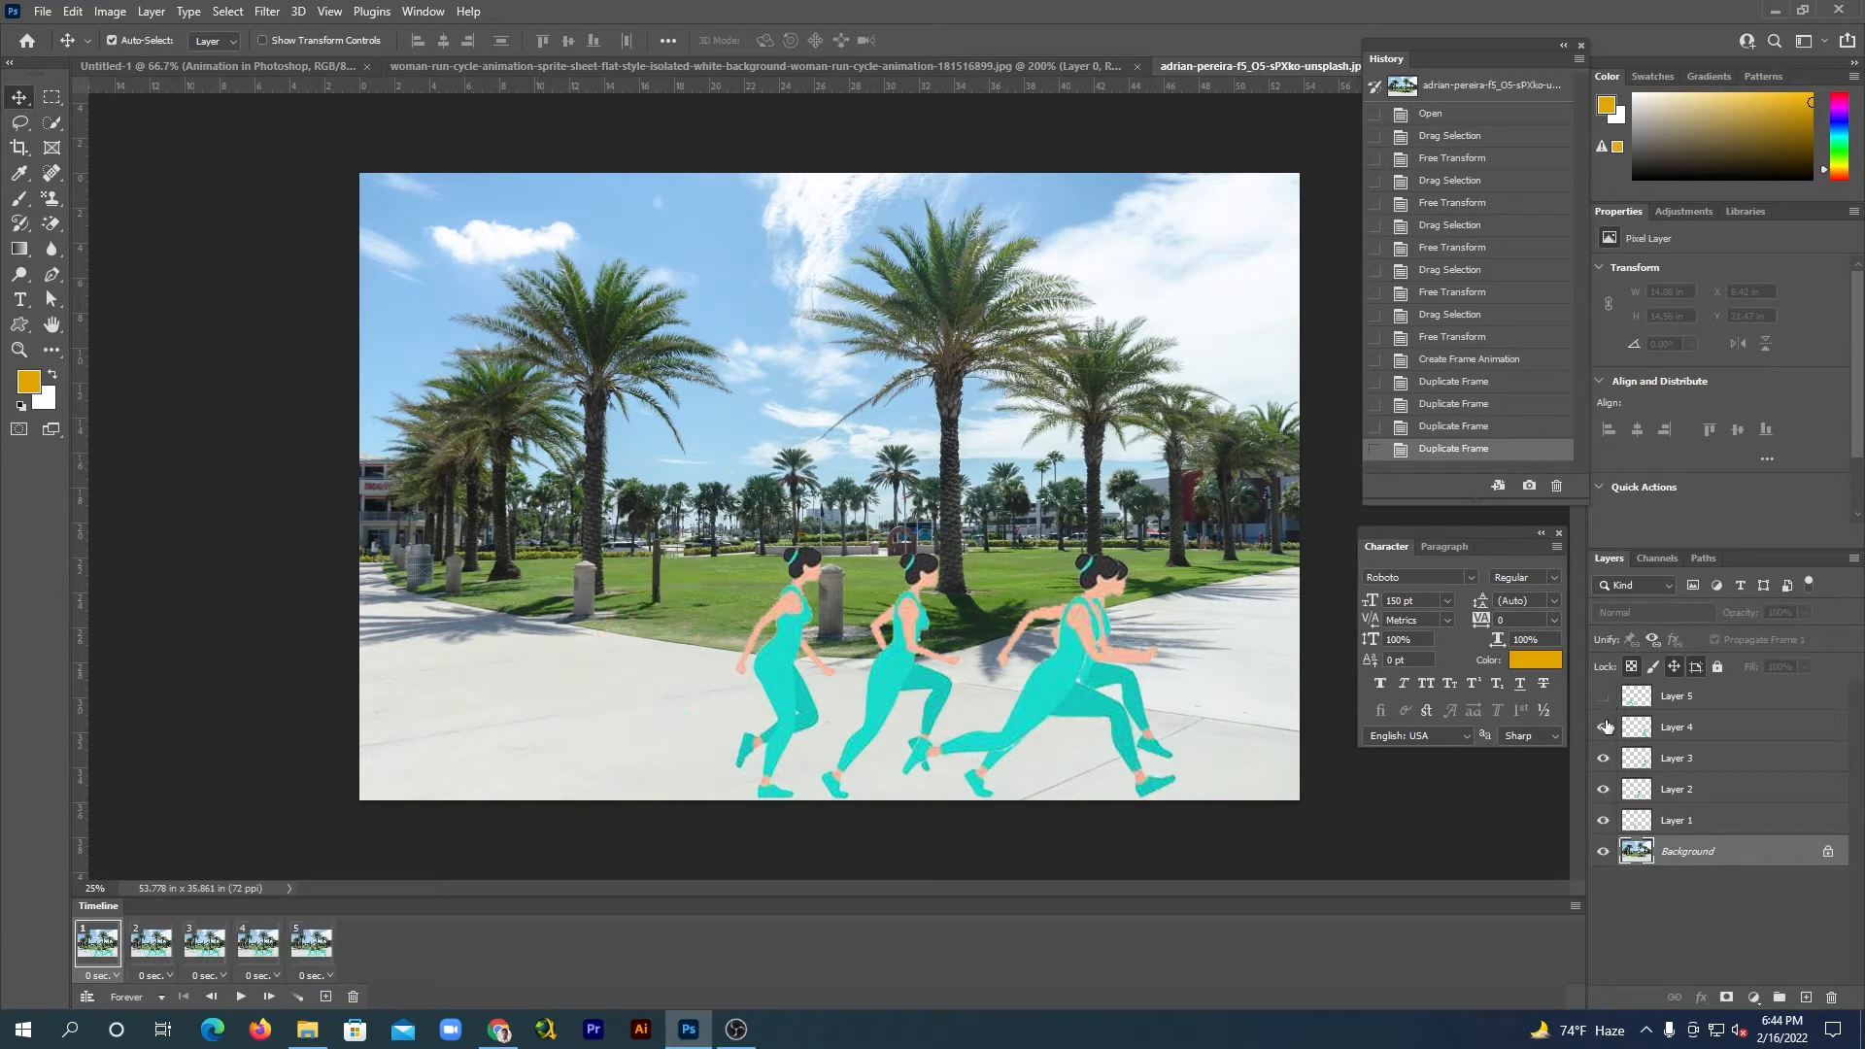
pyautogui.click(1603, 728)
pyautogui.click(1603, 759)
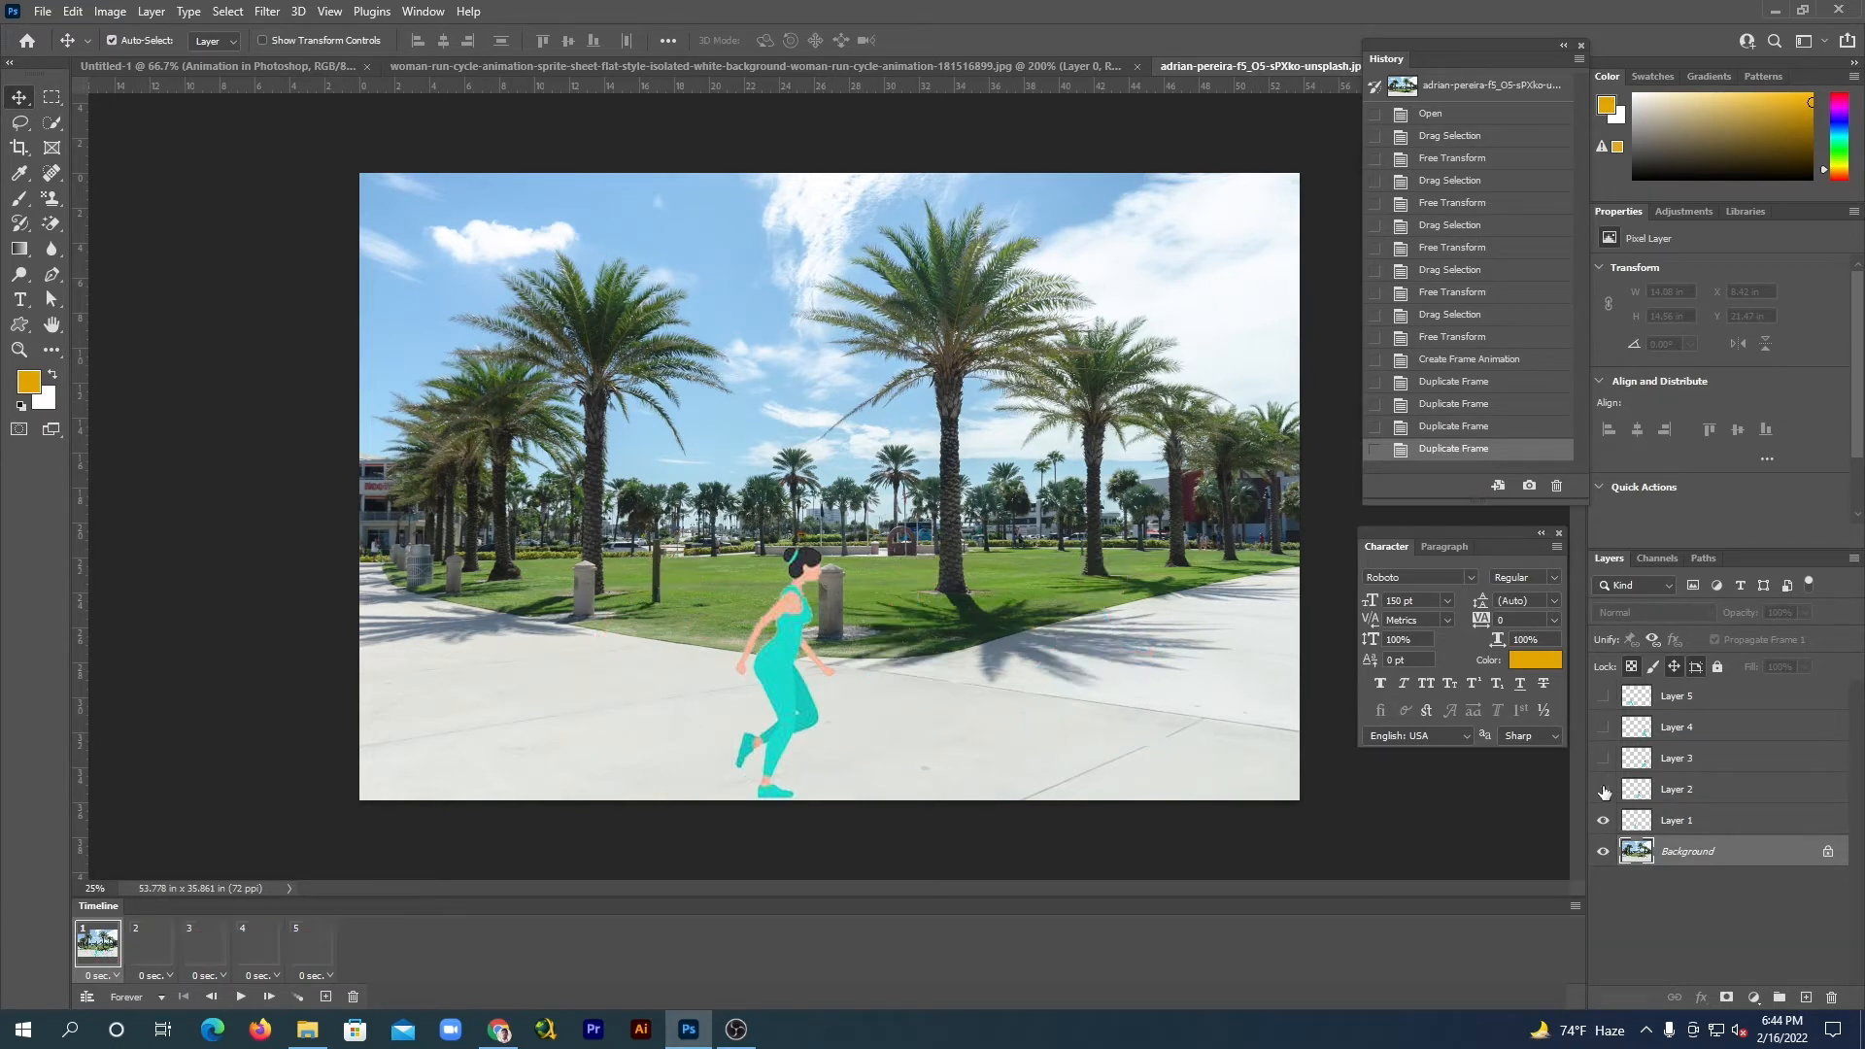
pyautogui.click(1602, 790)
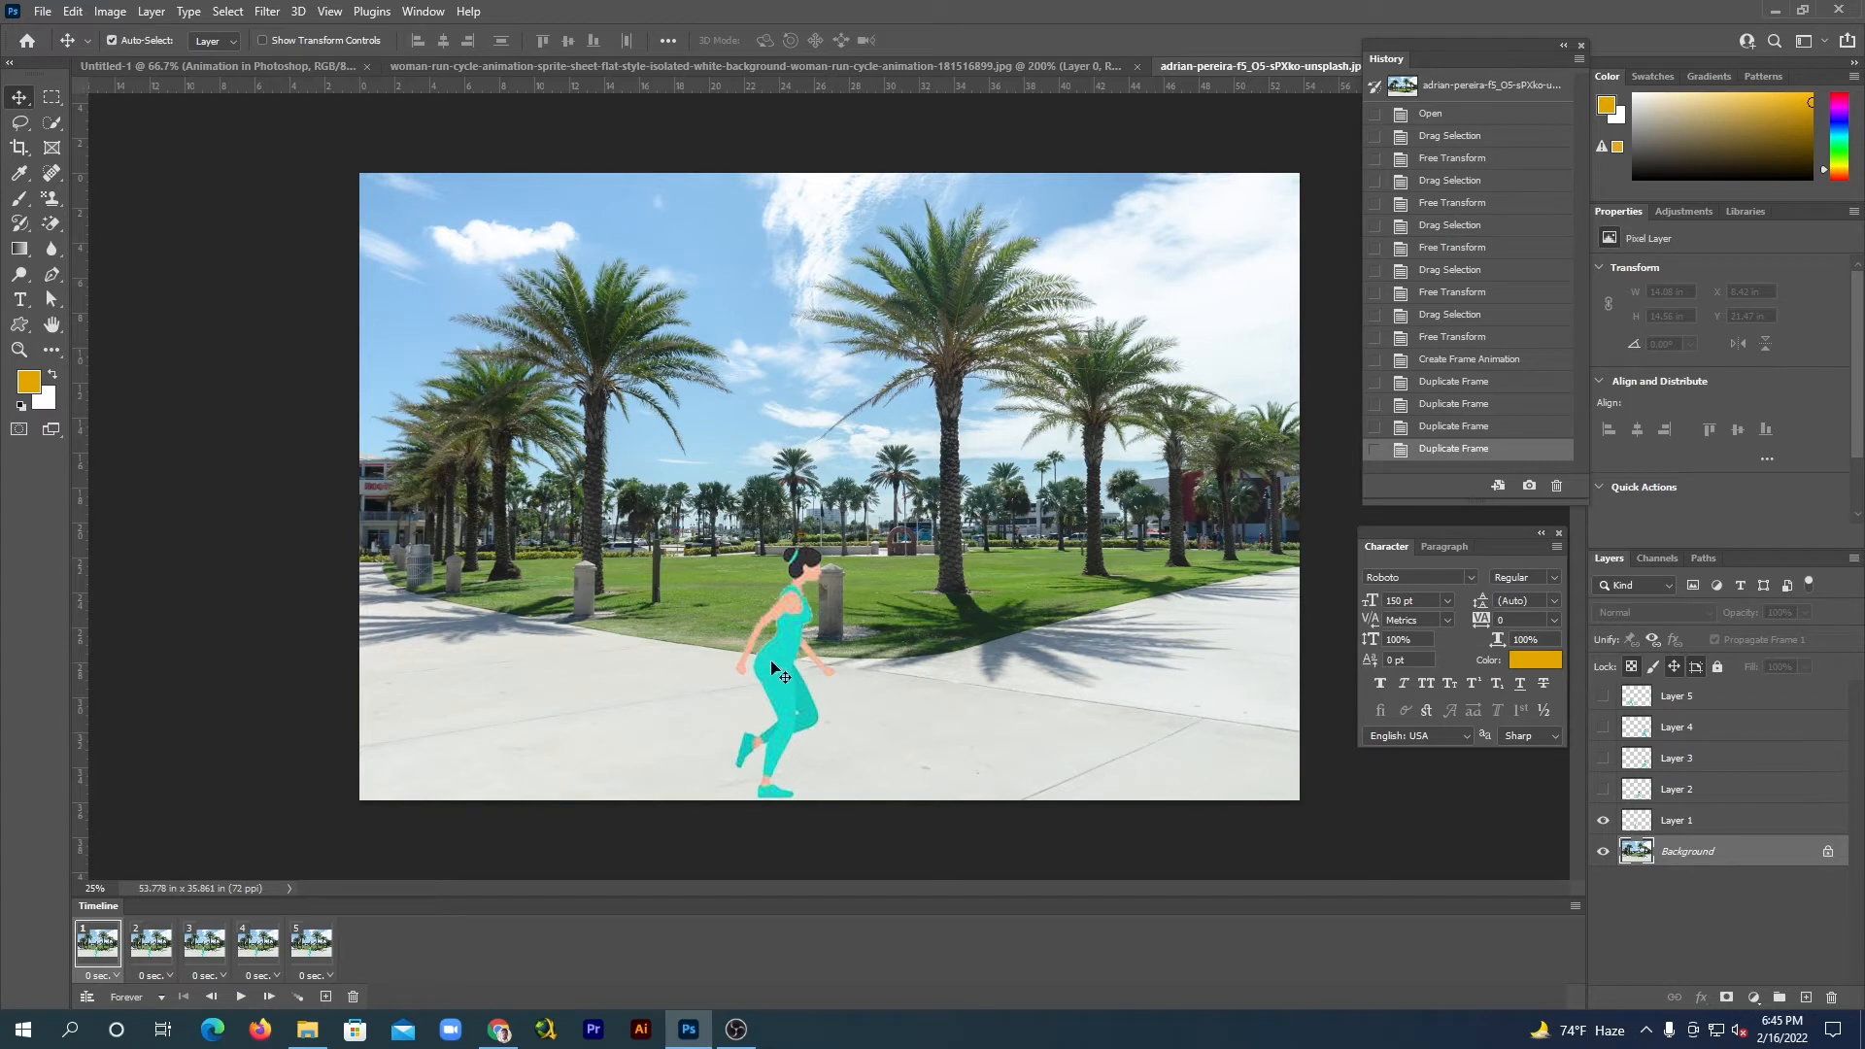
pyautogui.moveTo(777, 672); pyautogui.dragTo(795, 674)
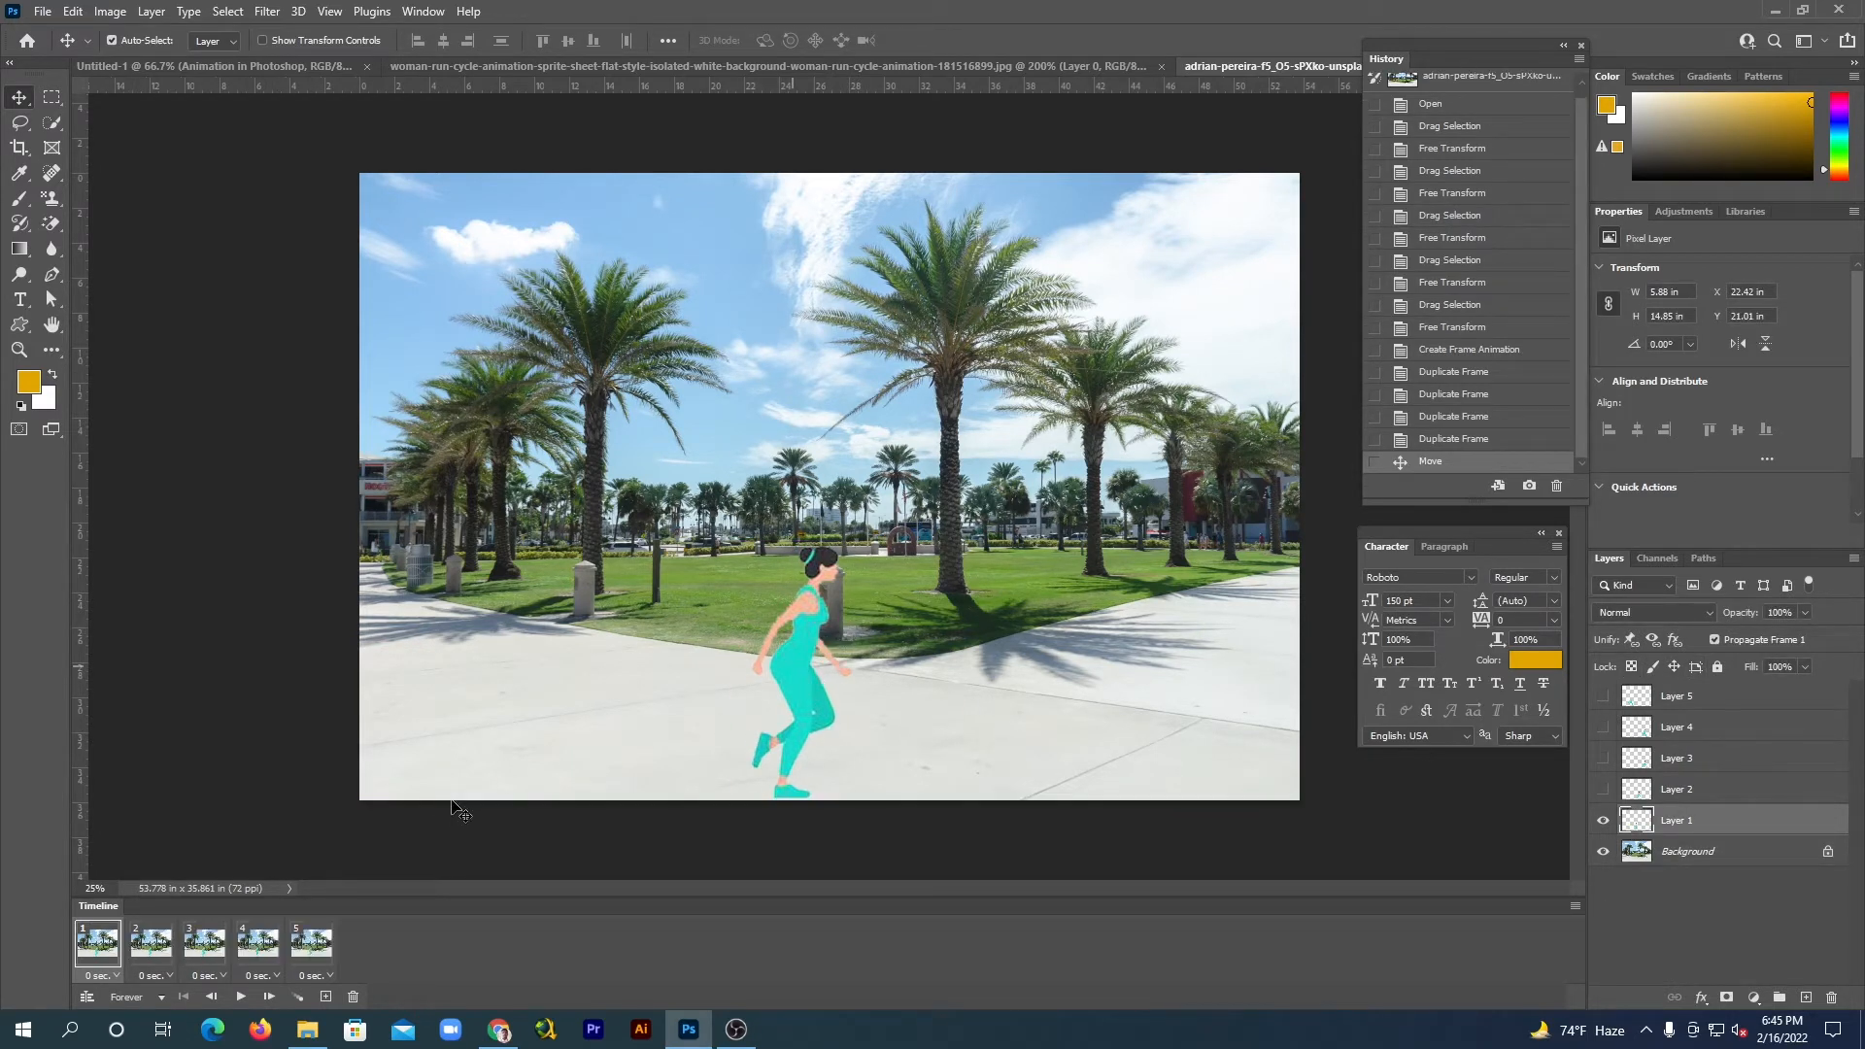
# In frame 2, show Layer 2, move its runner over the Layer 1 runner at about X 20.8 in, and hide Layer 1.
pyautogui.click(153, 947)
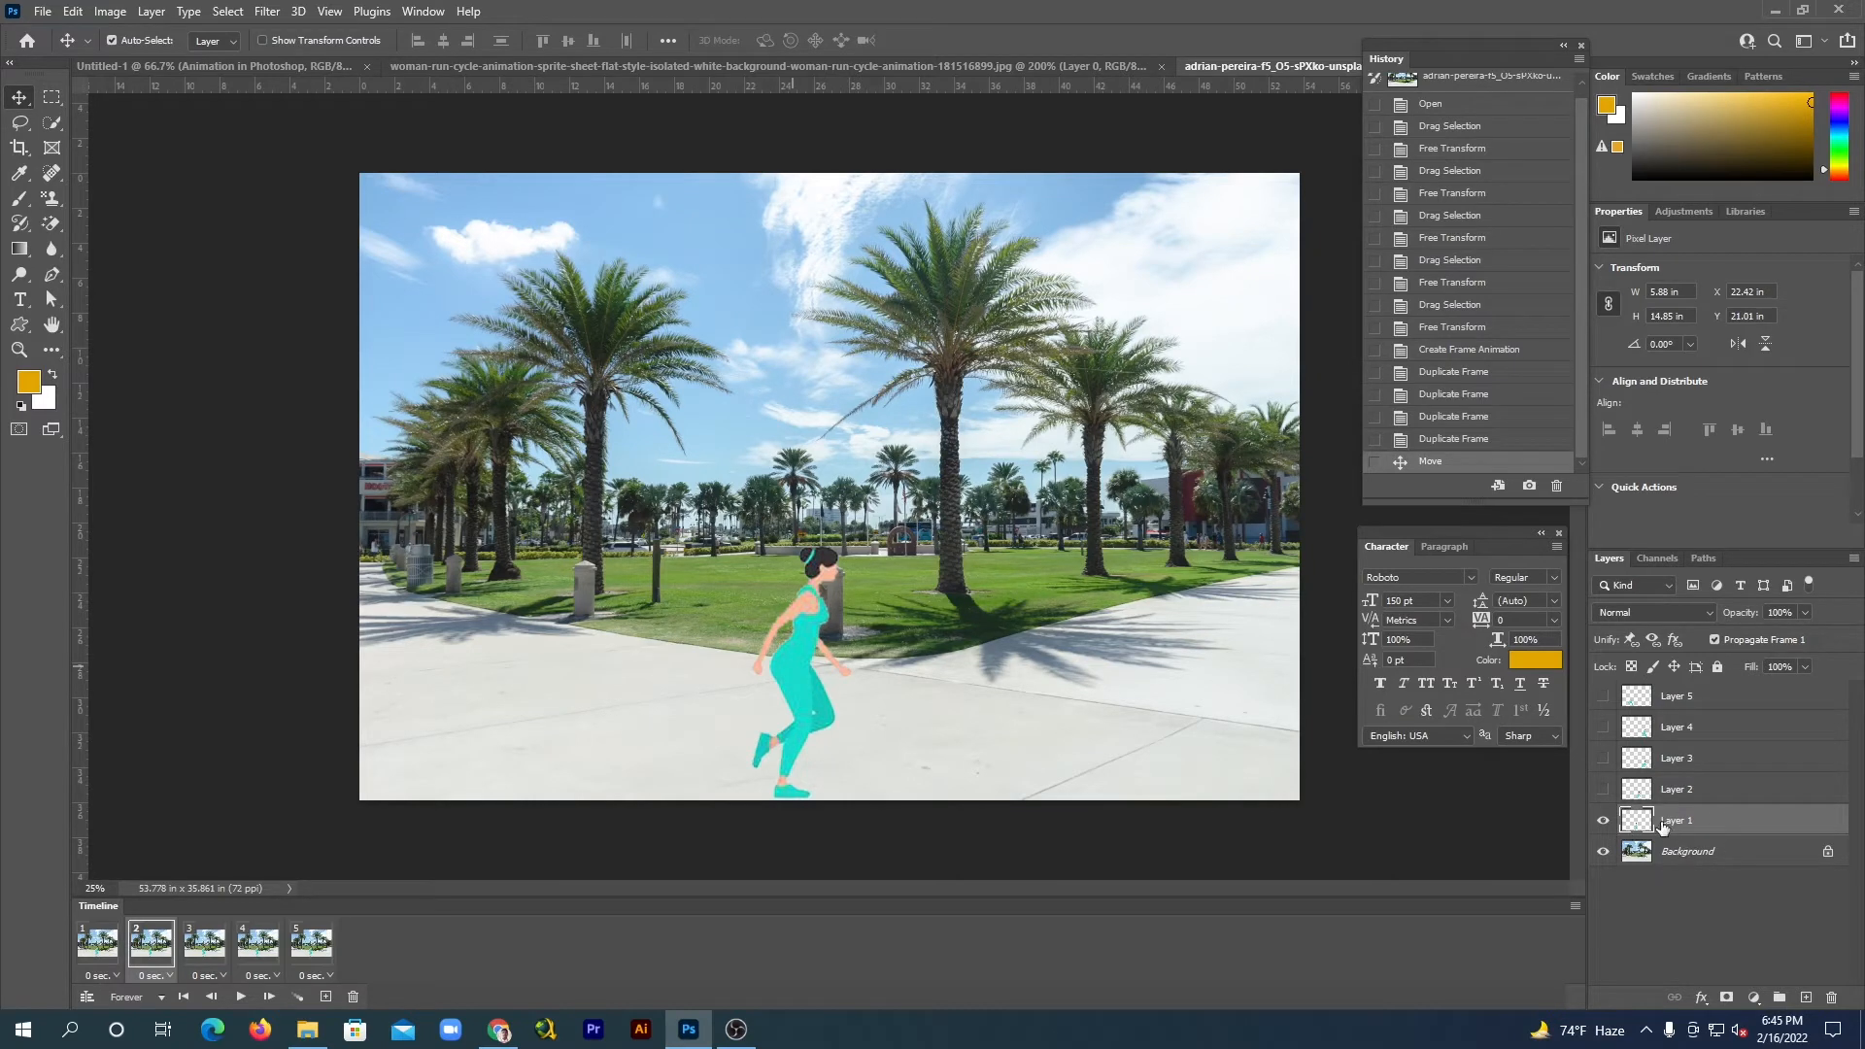
pyautogui.click(1604, 821)
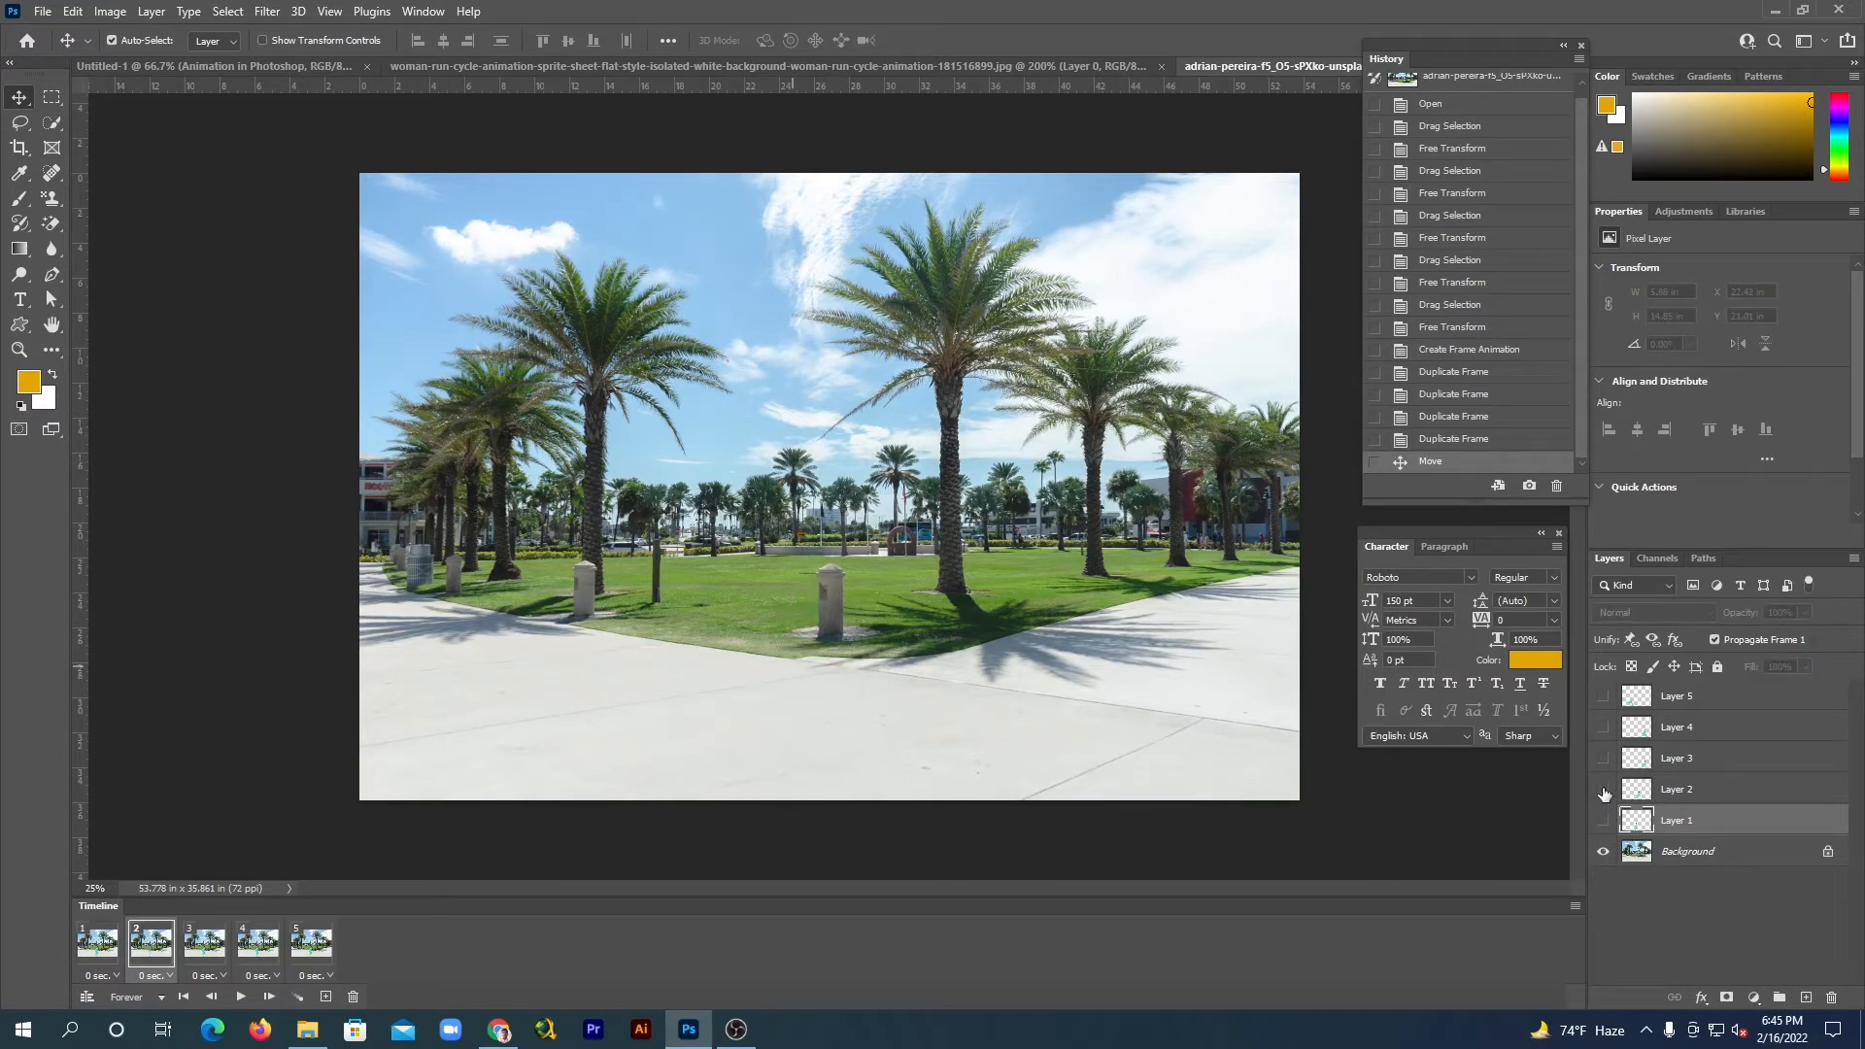
pyautogui.click(1603, 789)
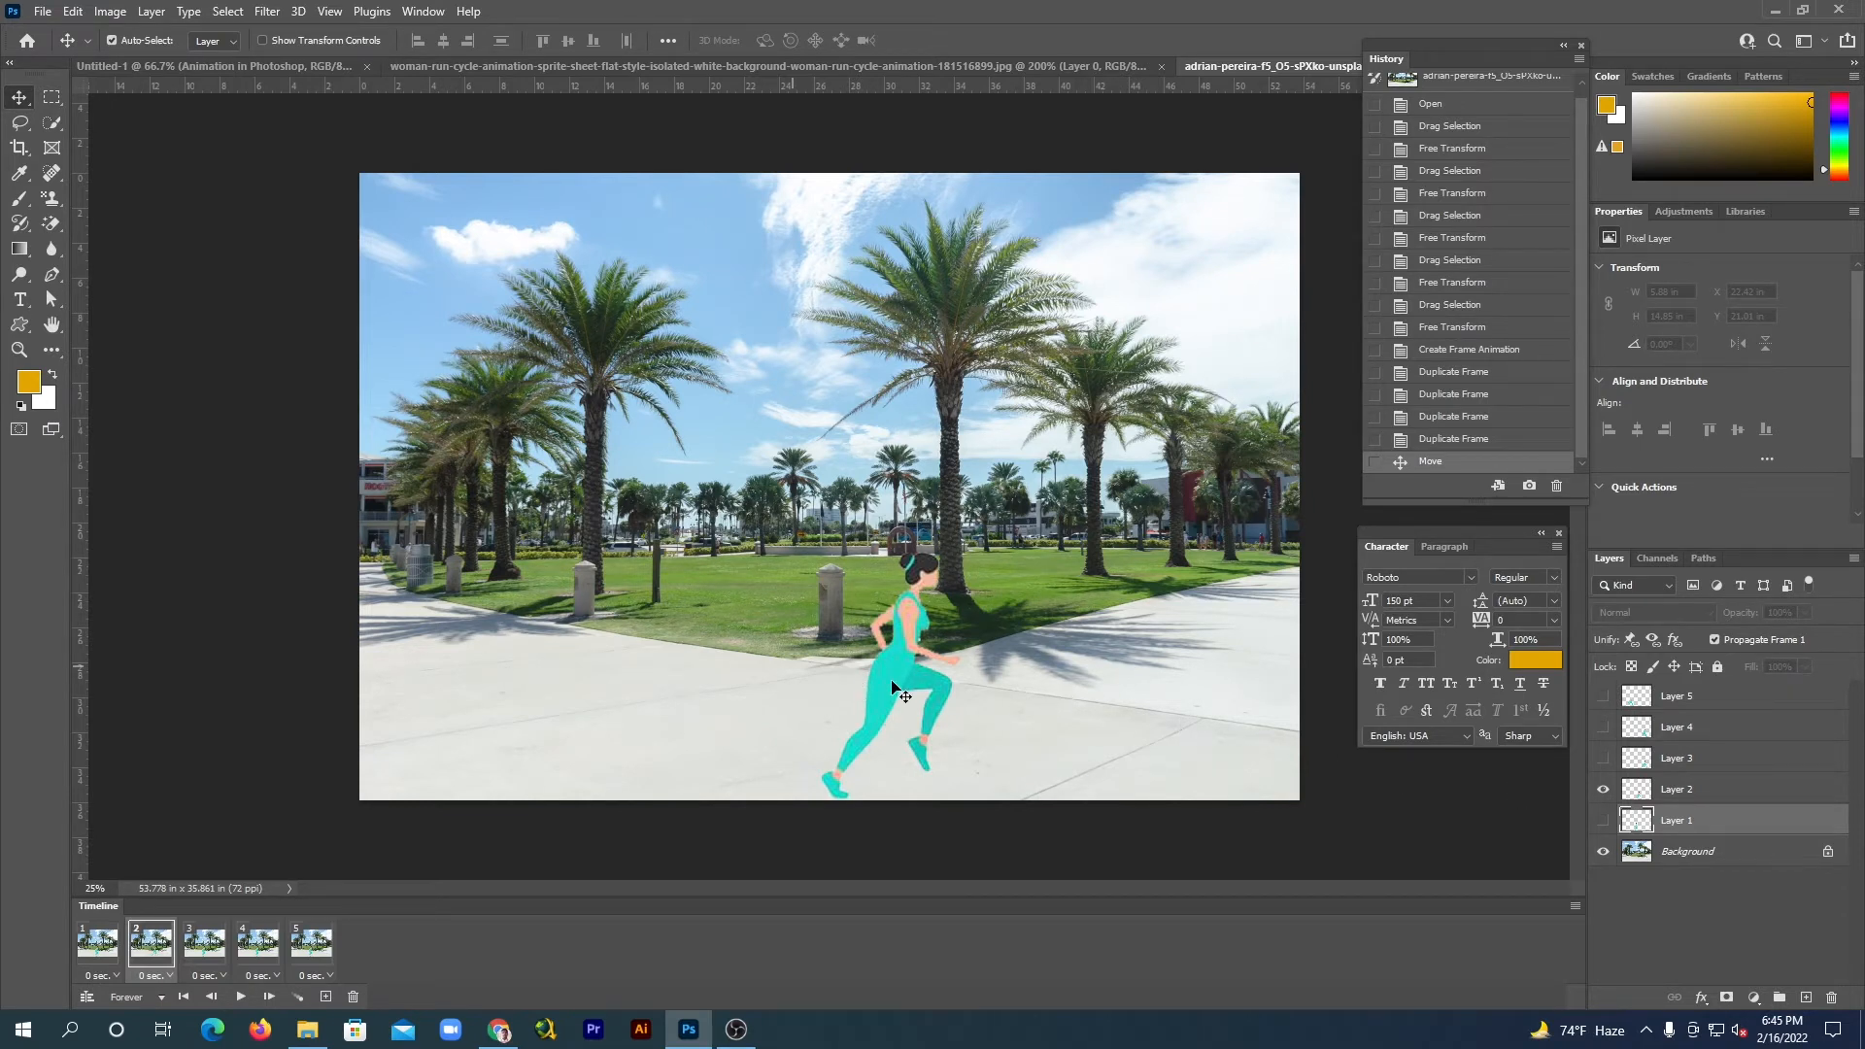
pyautogui.click(1603, 821)
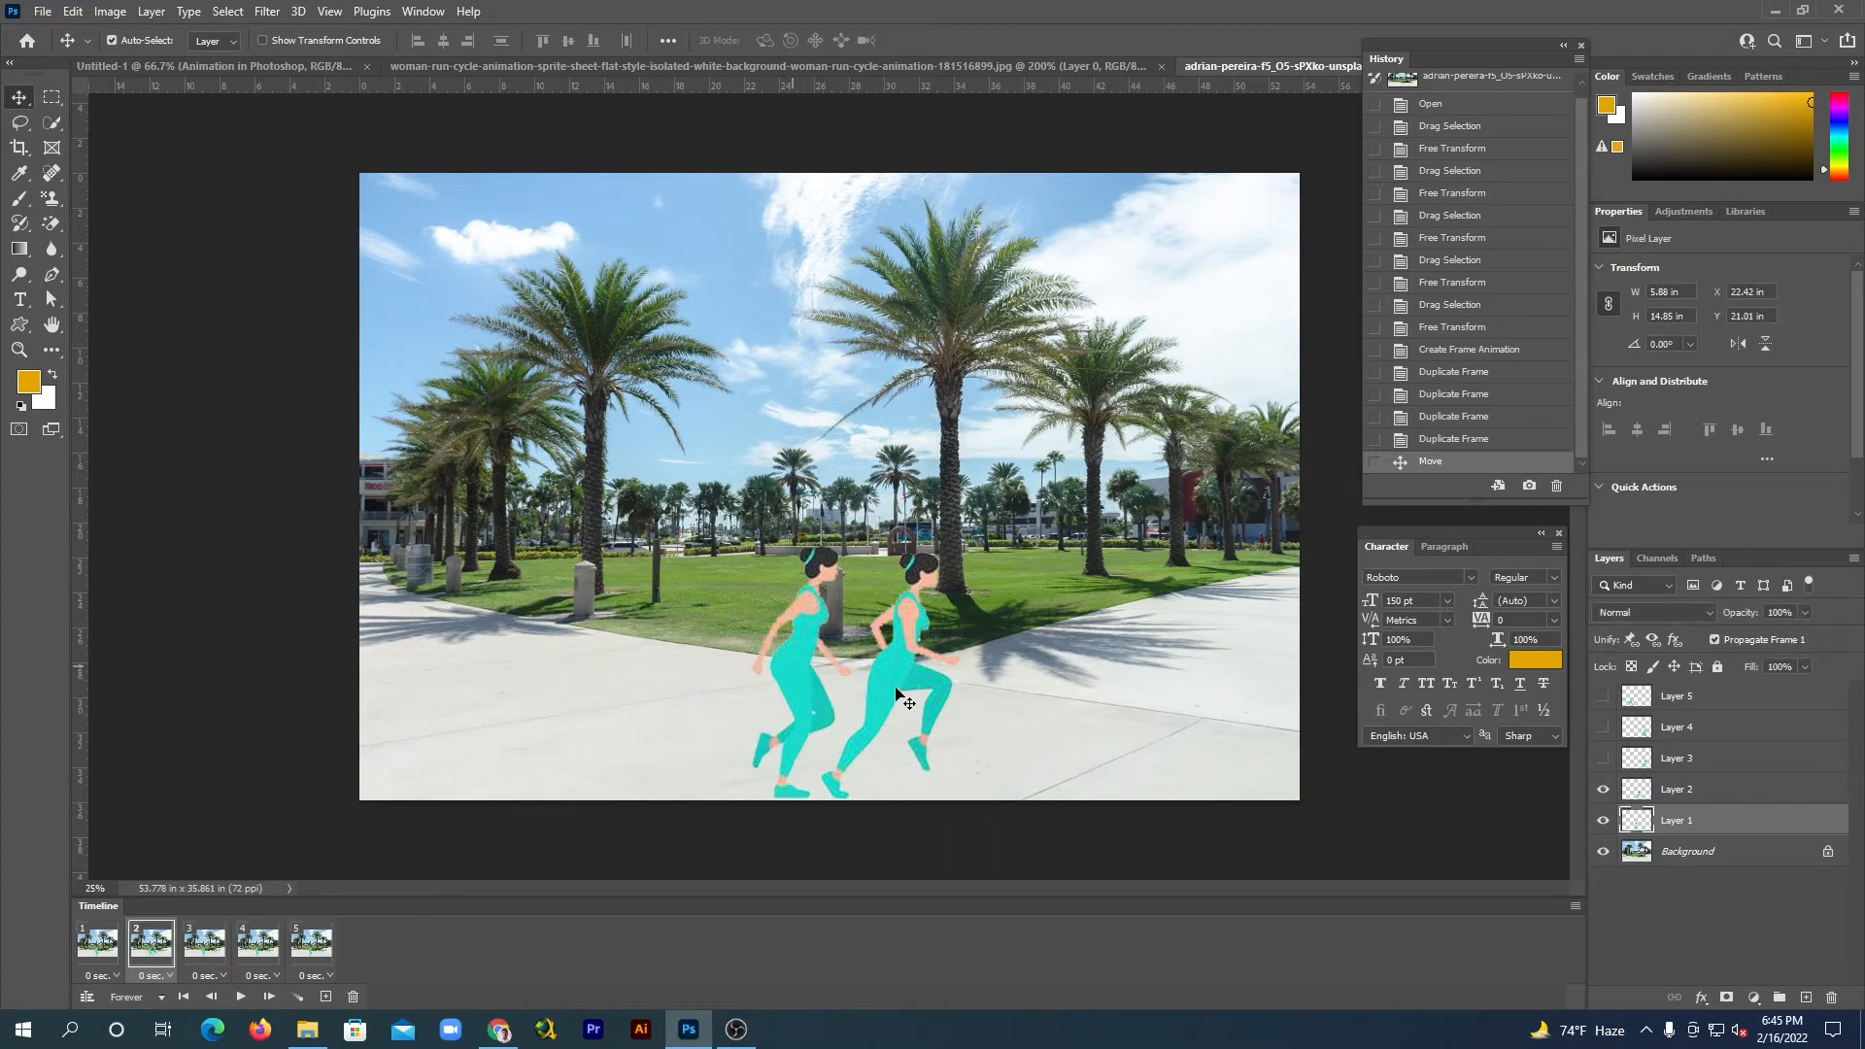
pyautogui.moveTo(893, 683); pyautogui.dragTo(795, 685)
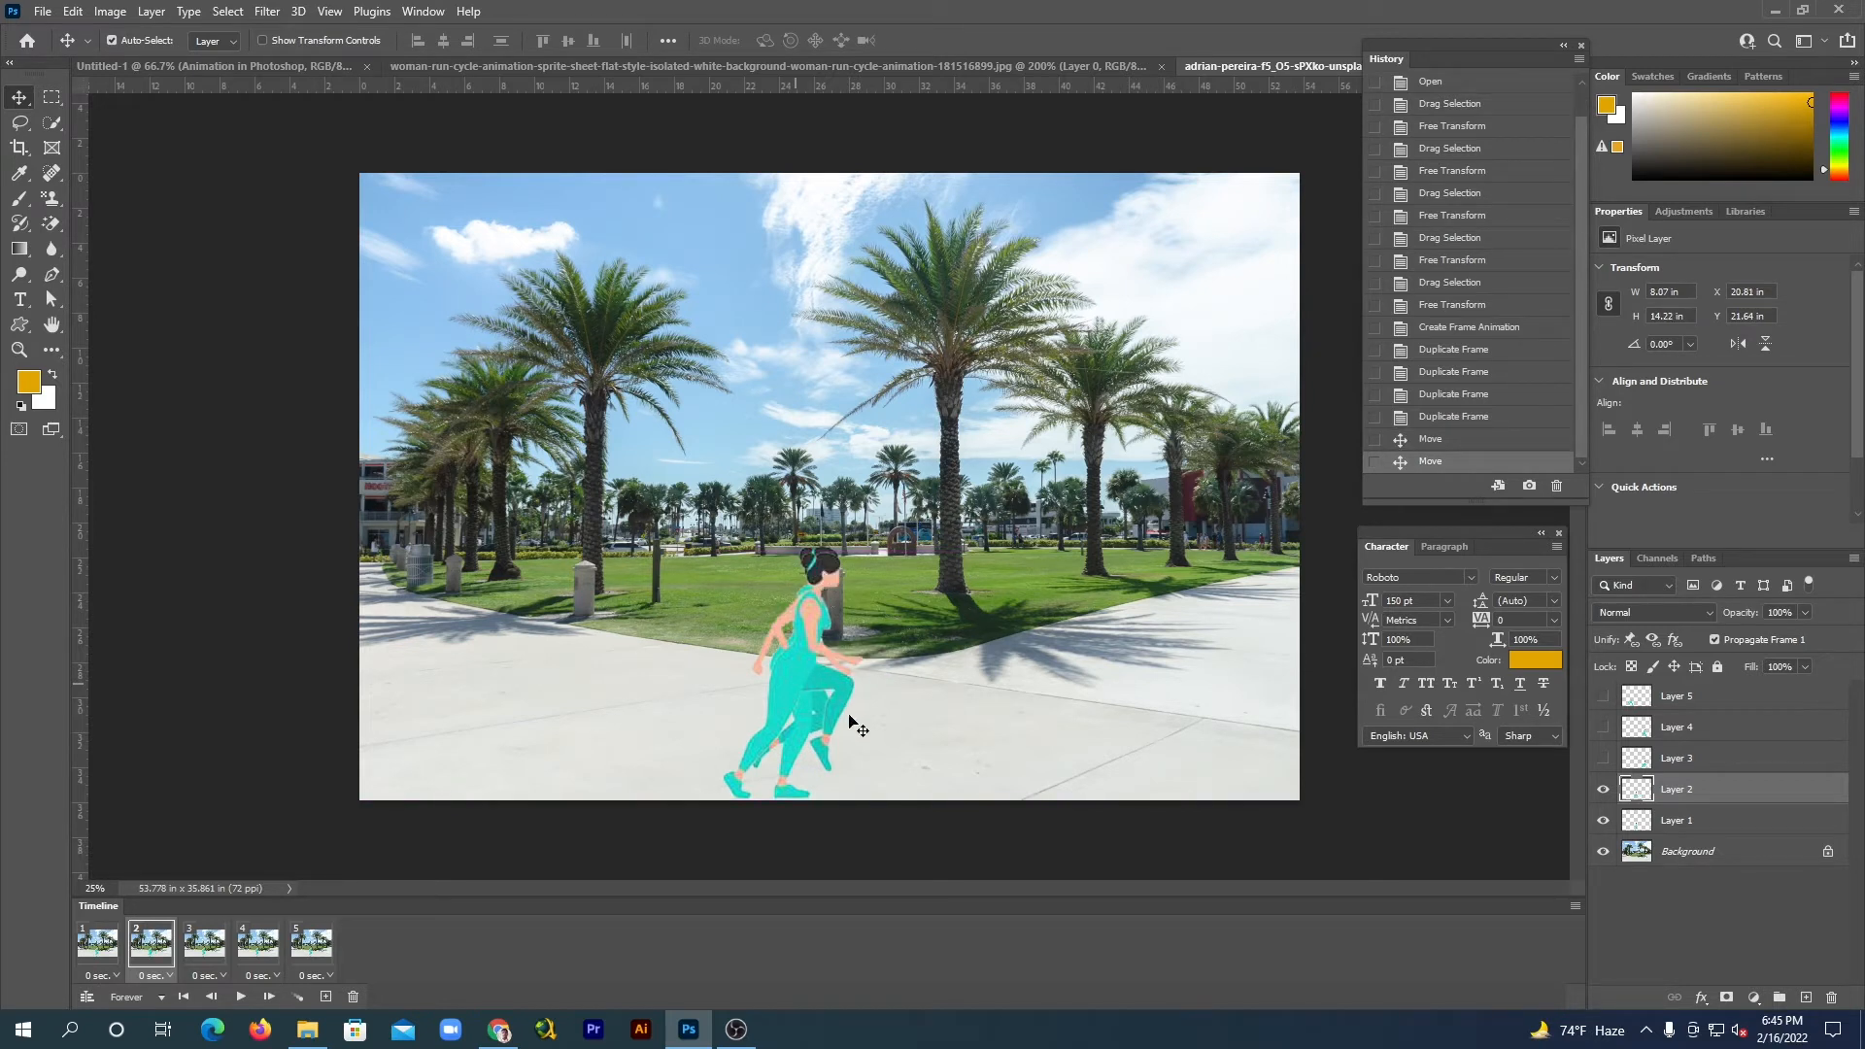
pyautogui.click(1605, 822)
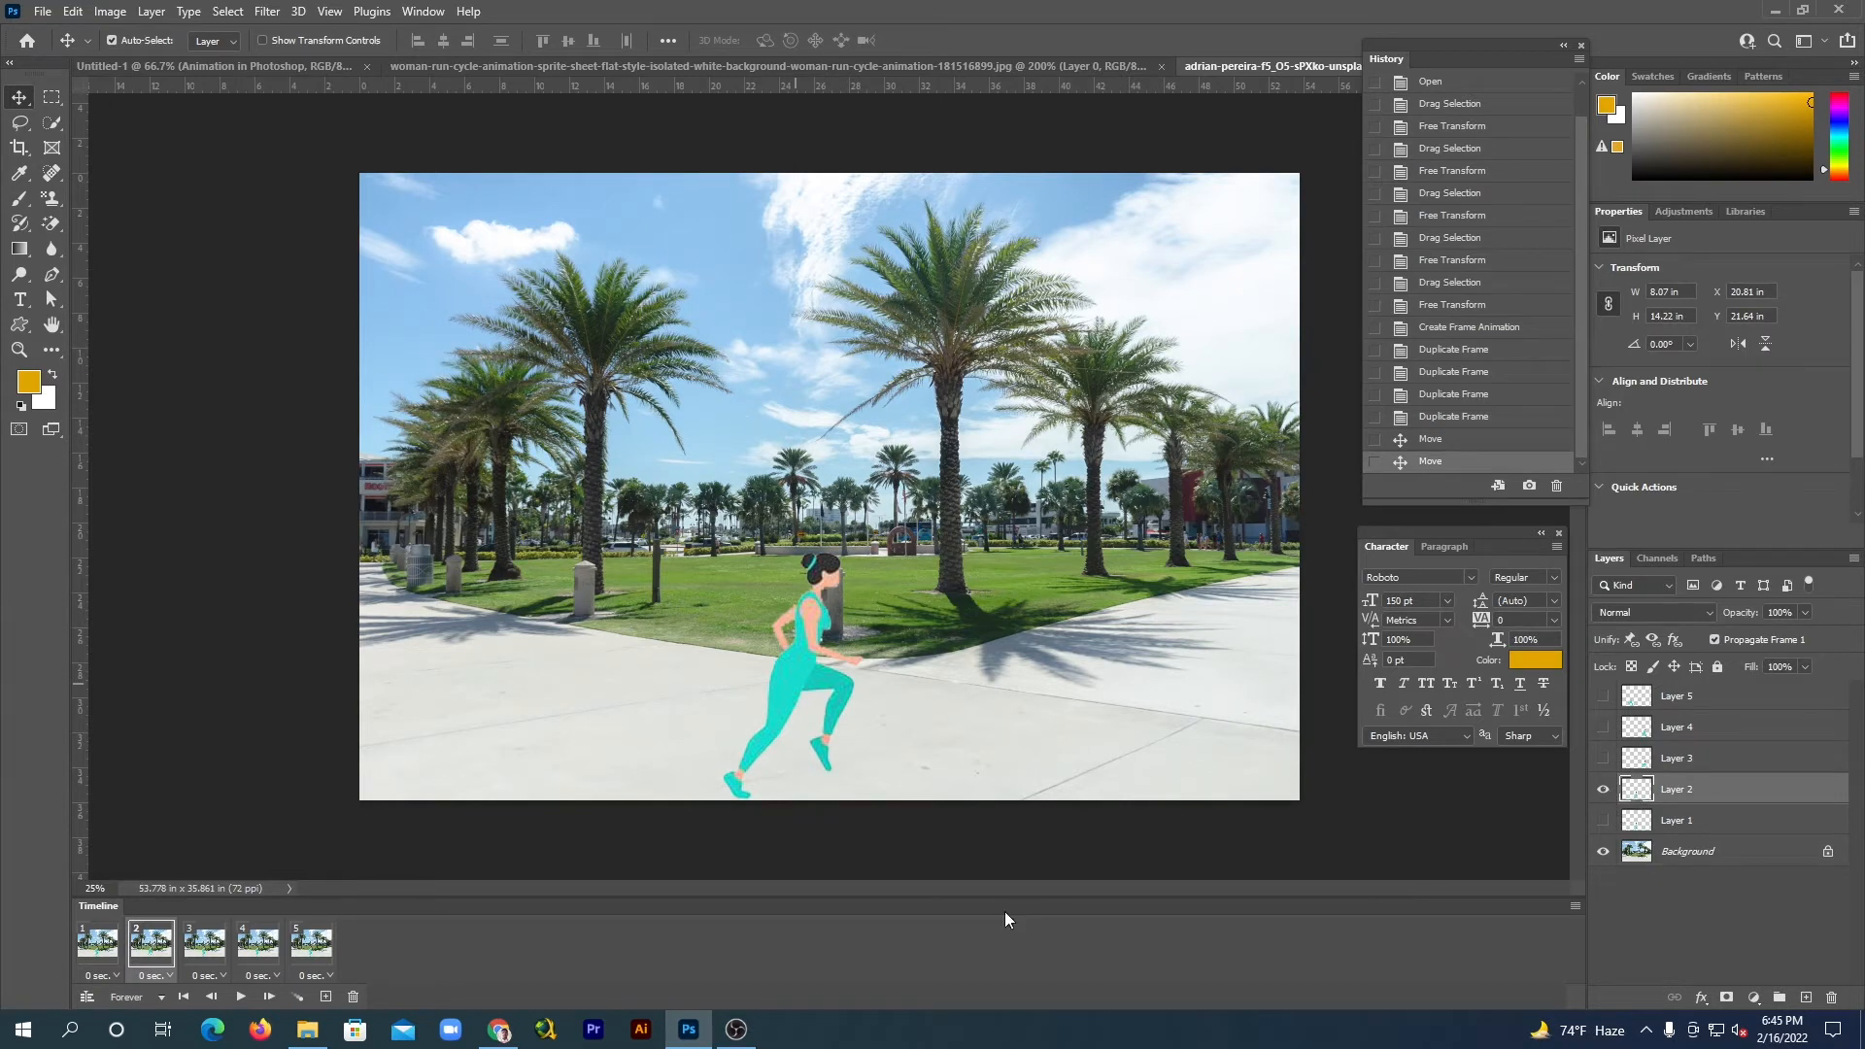
# In frame 3, show Layer 3, move its runner over the Layer 1 runner at about X 18 in, and hide Layer 1.
pyautogui.click(102, 947)
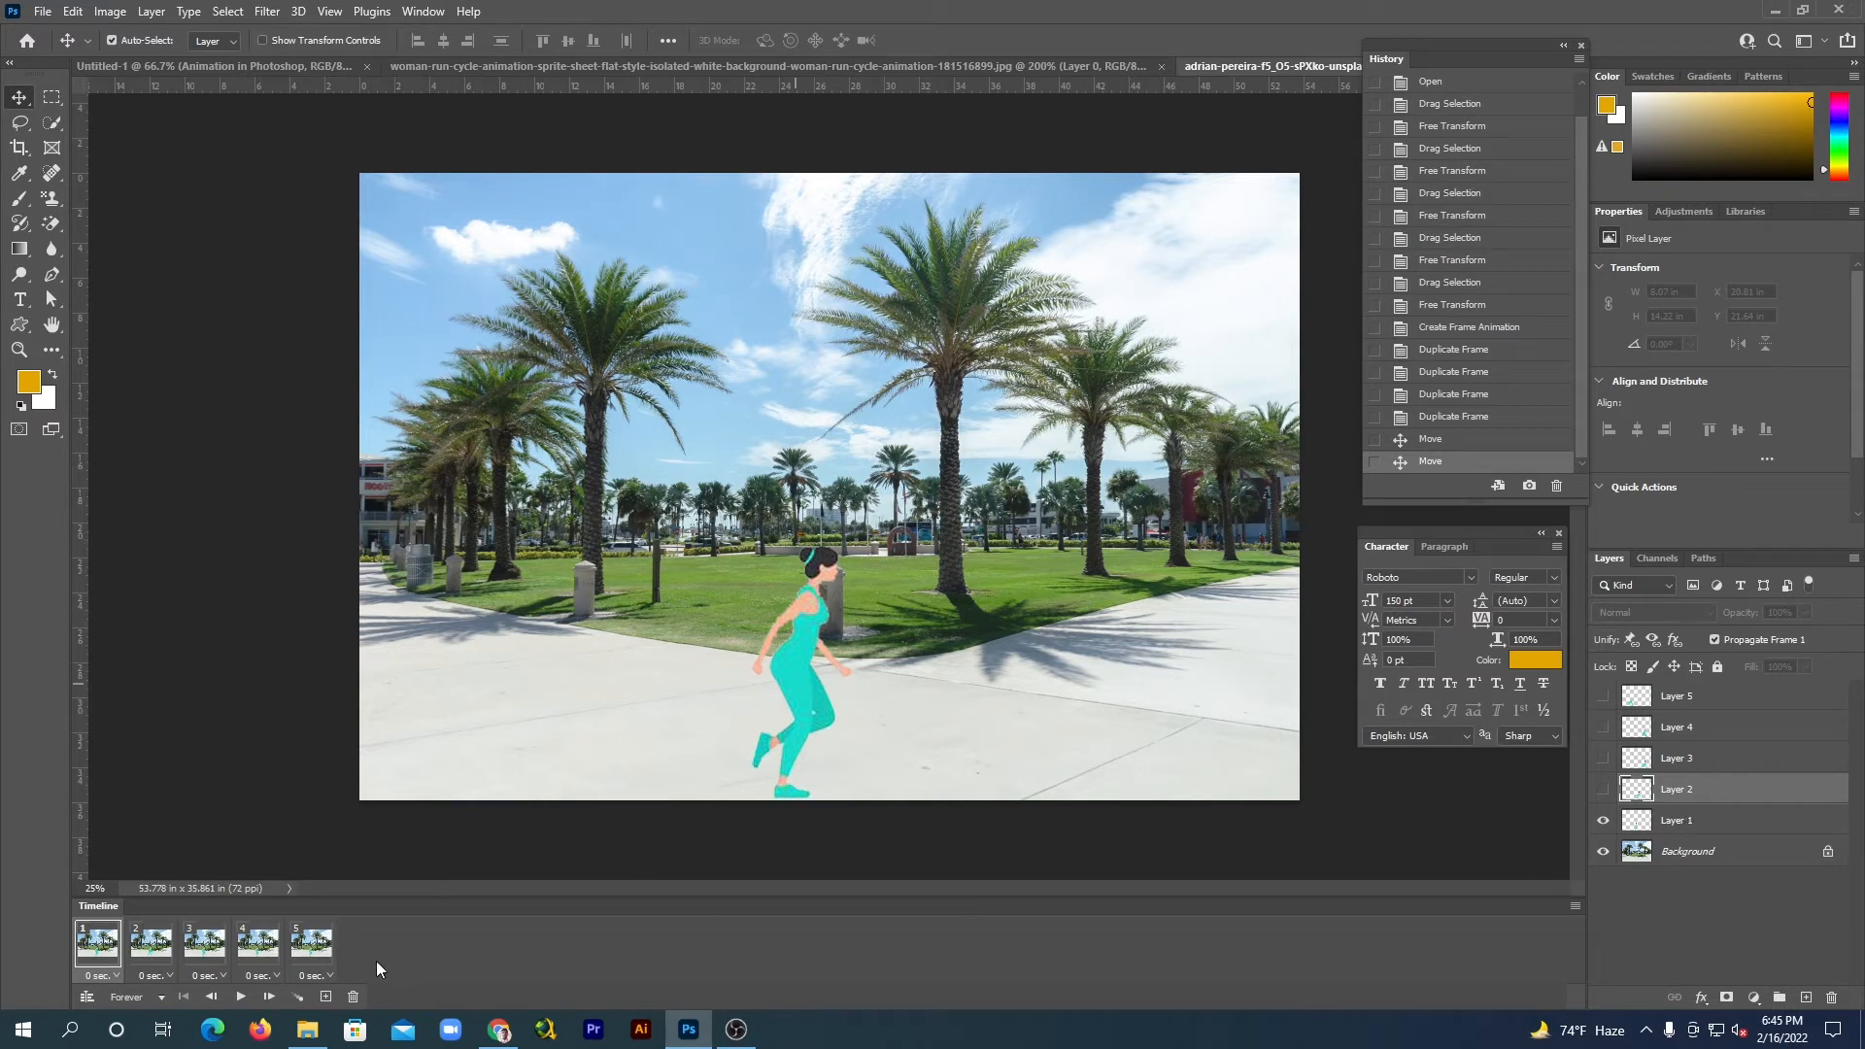
pyautogui.click(202, 946)
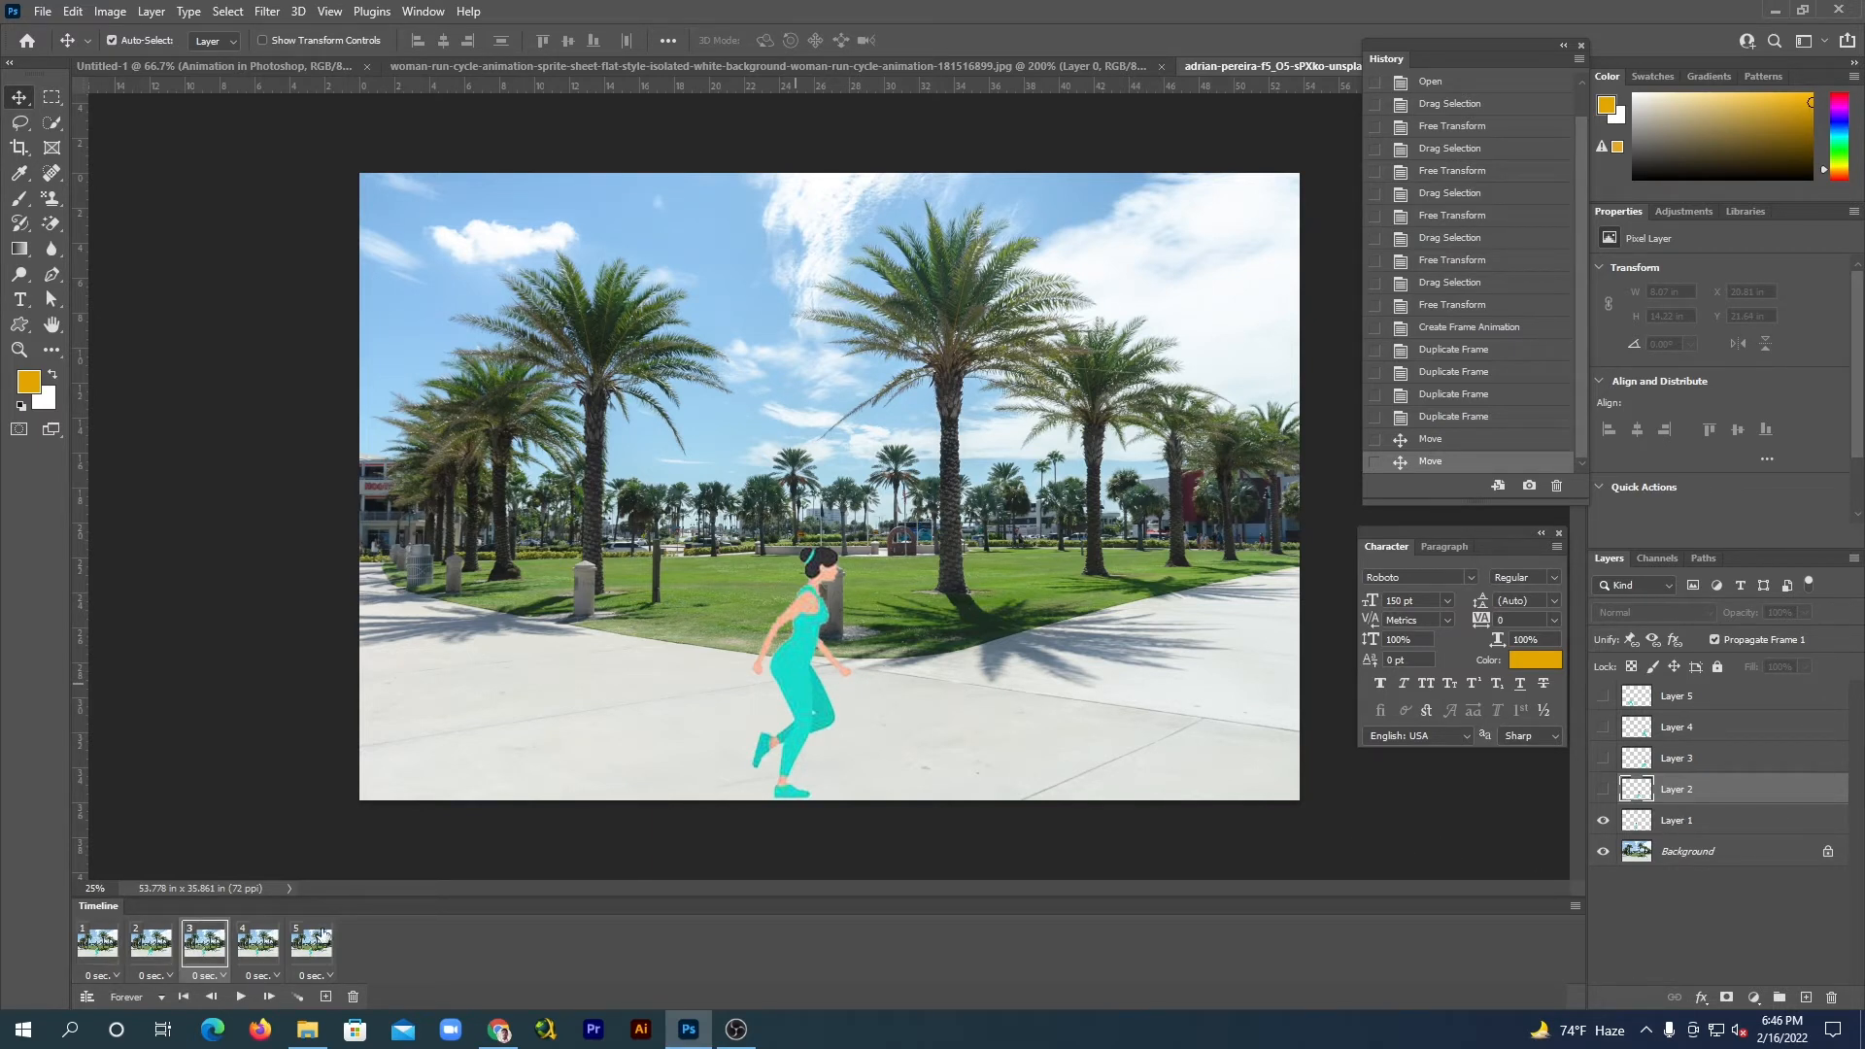
pyautogui.click(1603, 759)
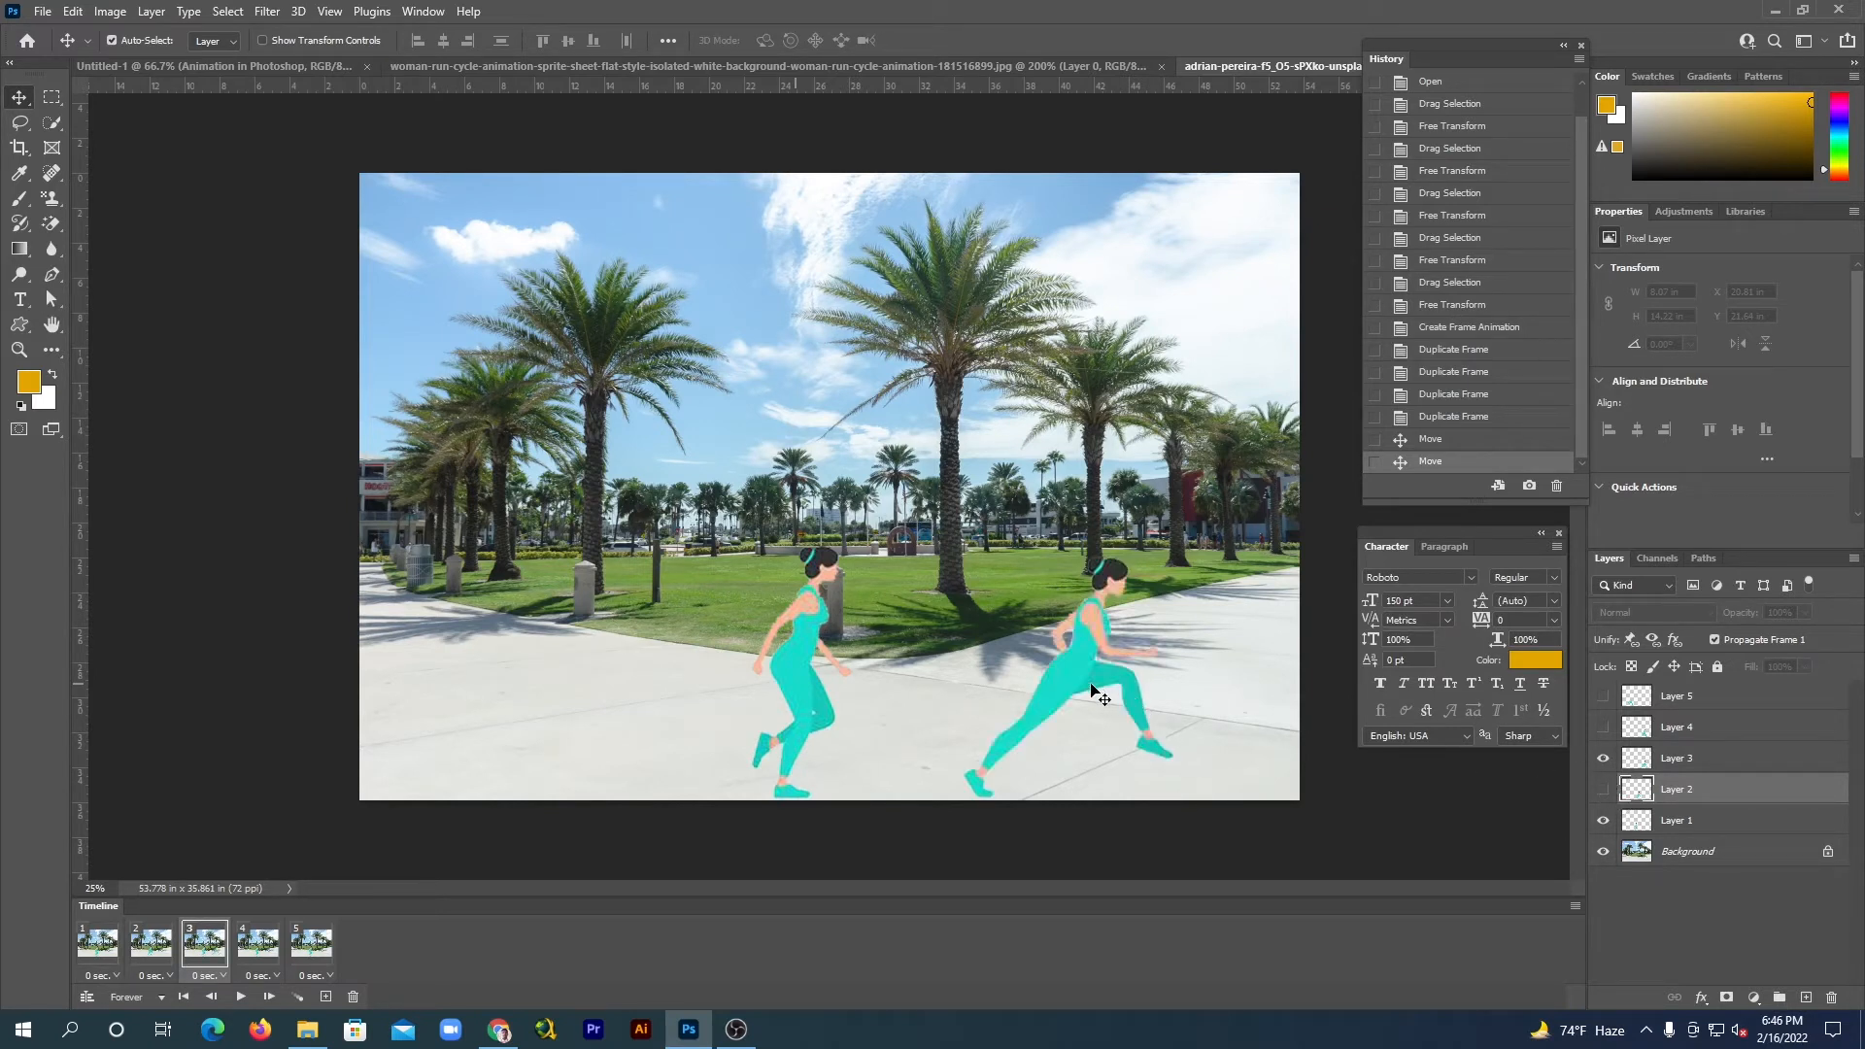
pyautogui.moveTo(1091, 683); pyautogui.dragTo(790, 670)
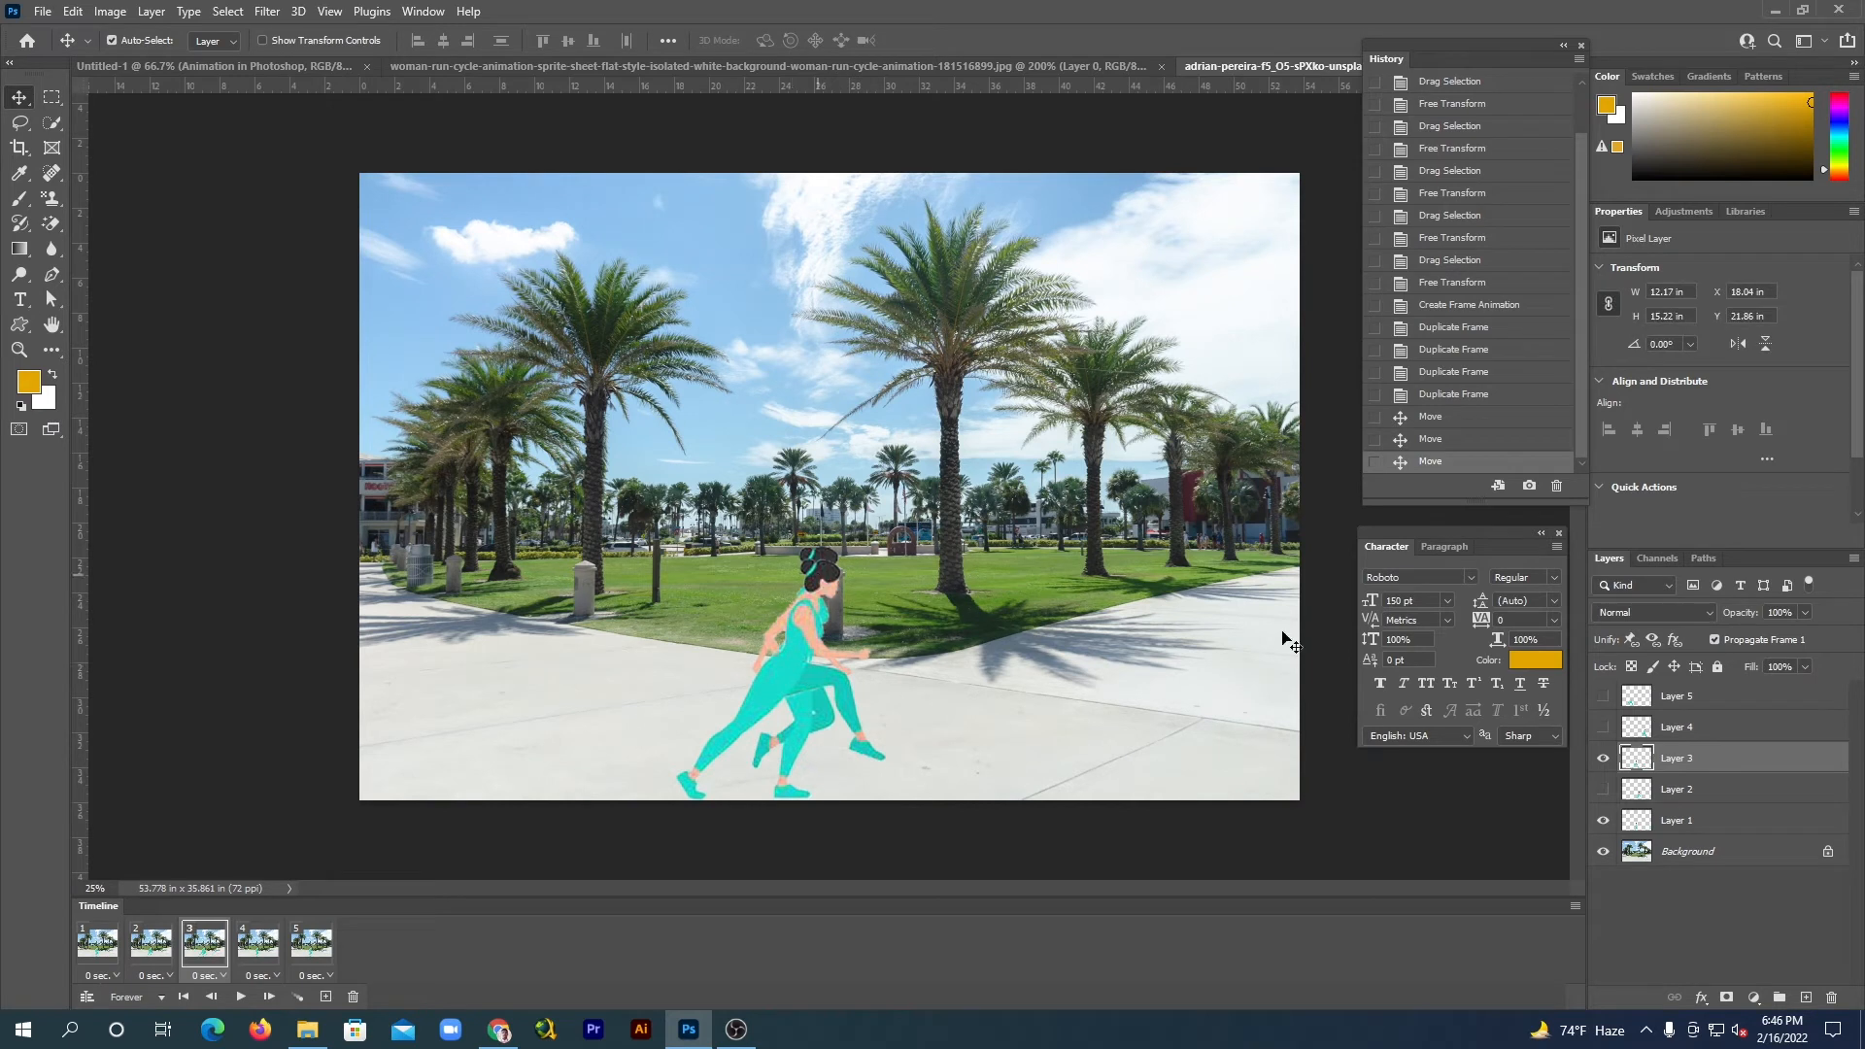
pyautogui.click(1603, 821)
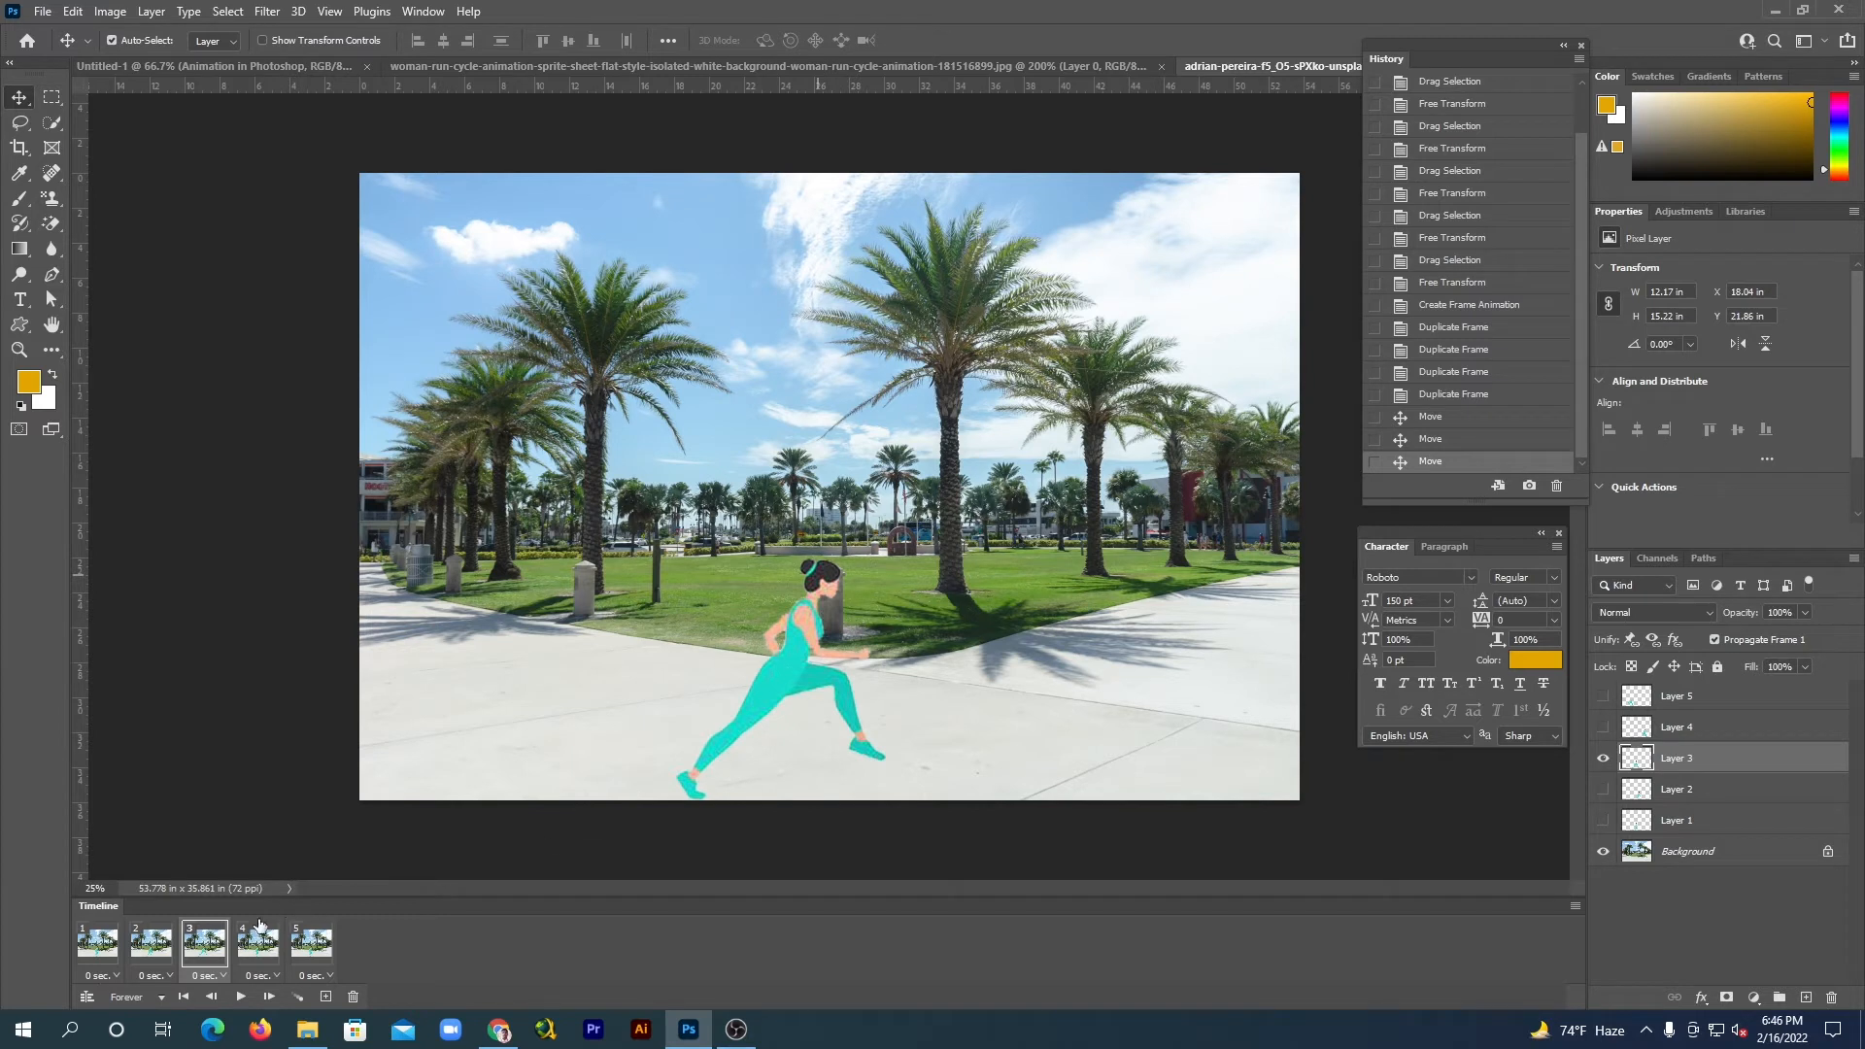
# Review frames 1 to 3 in turn and check each frame against its matching runner layer.
pyautogui.click(98, 944)
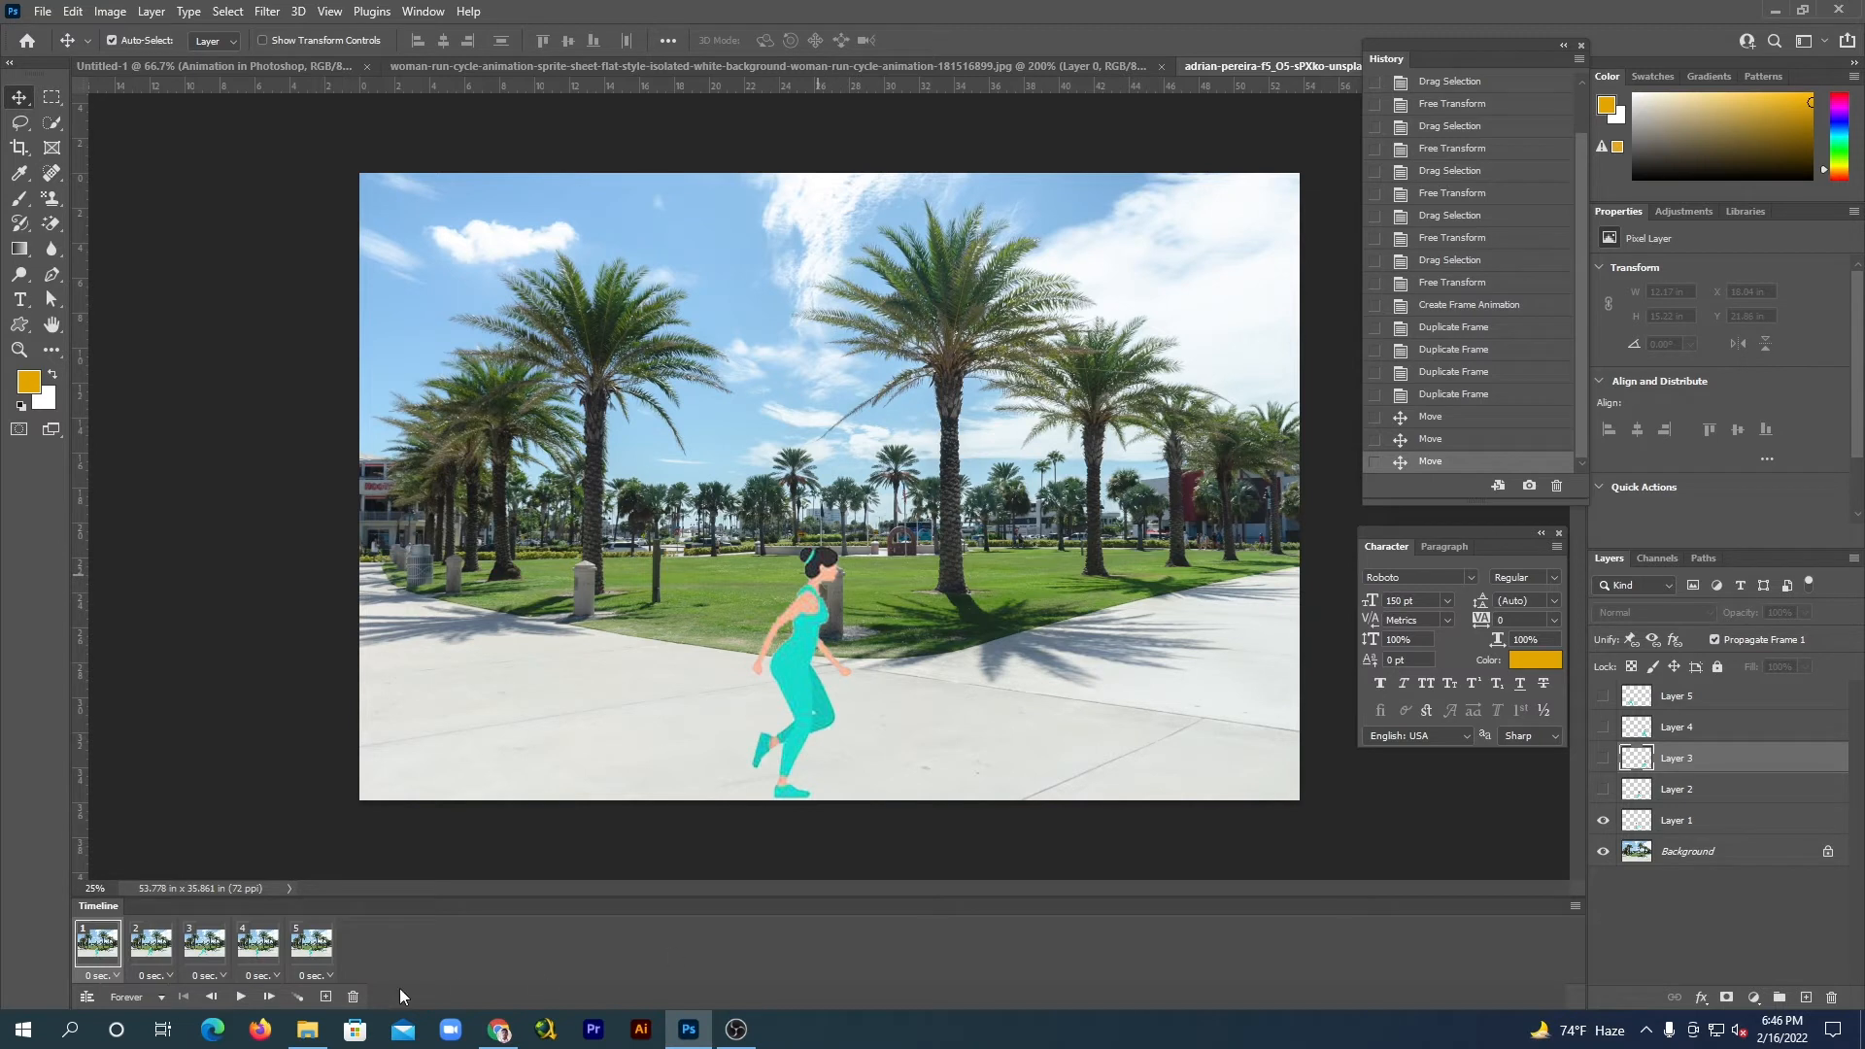
pyautogui.click(150, 942)
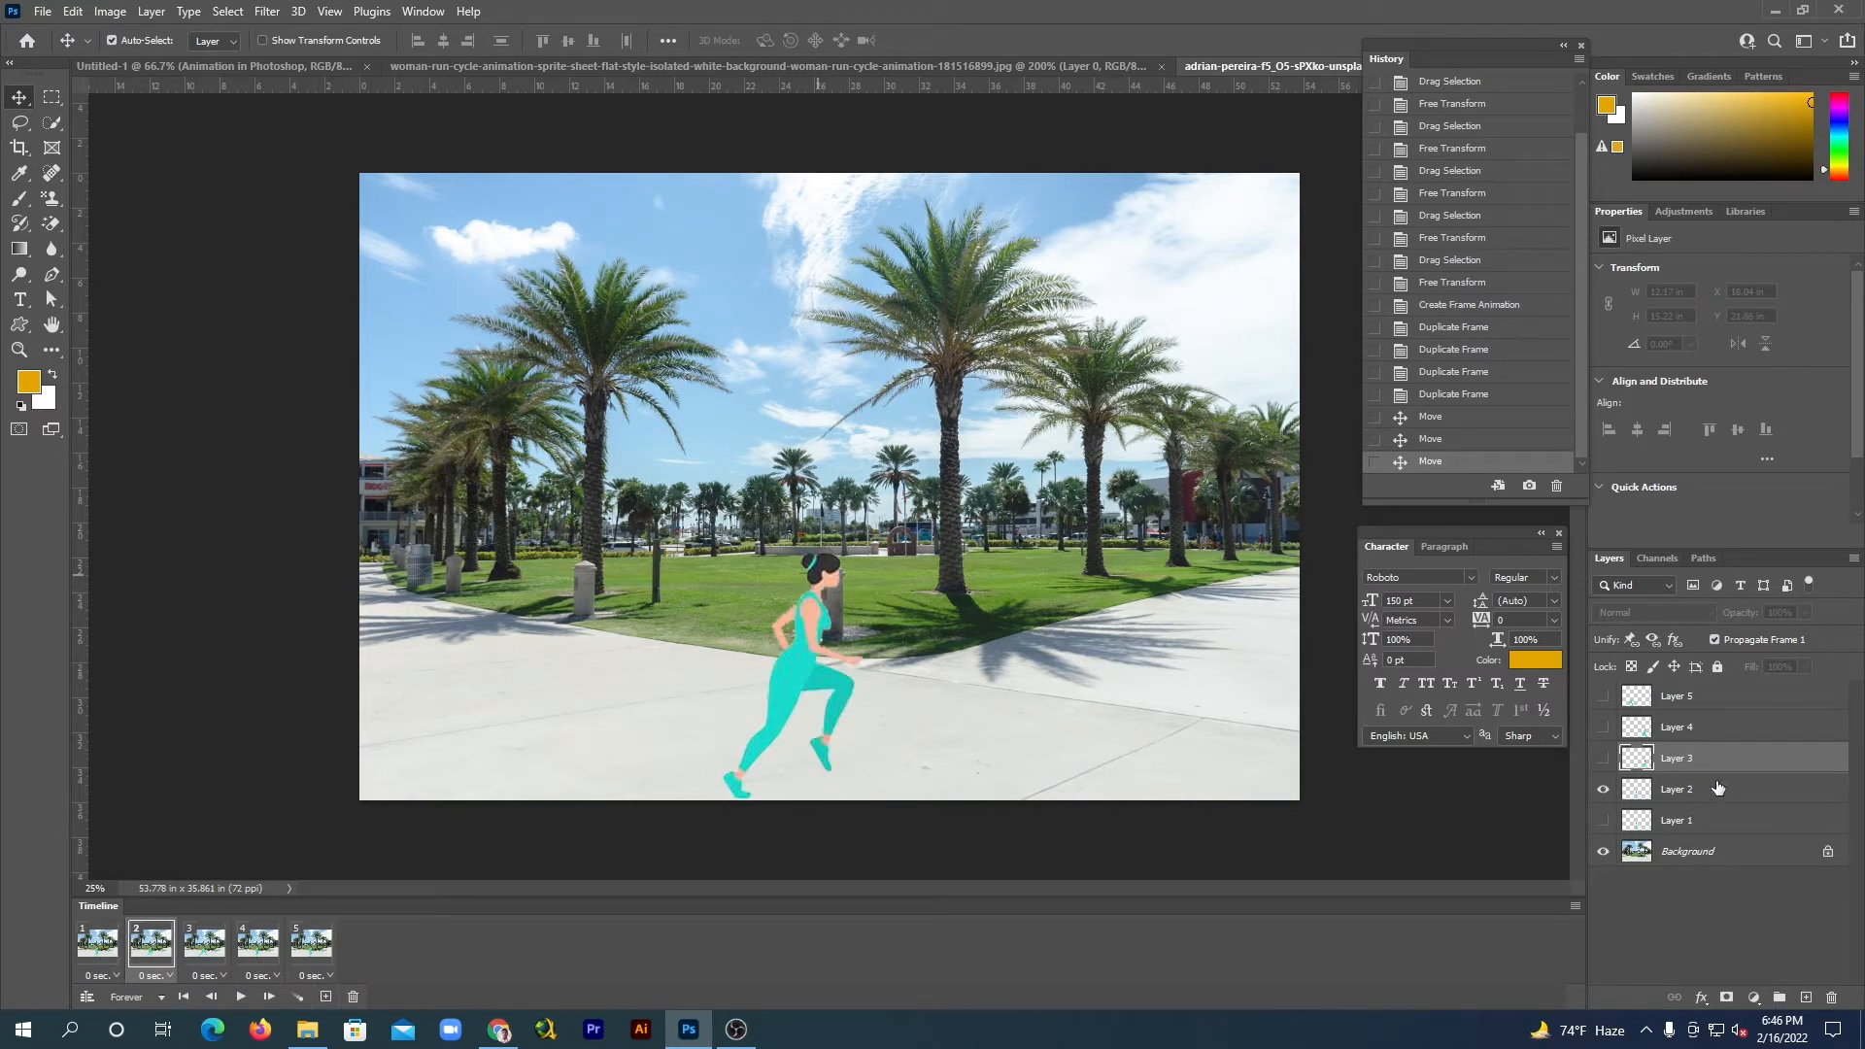
pyautogui.click(1680, 790)
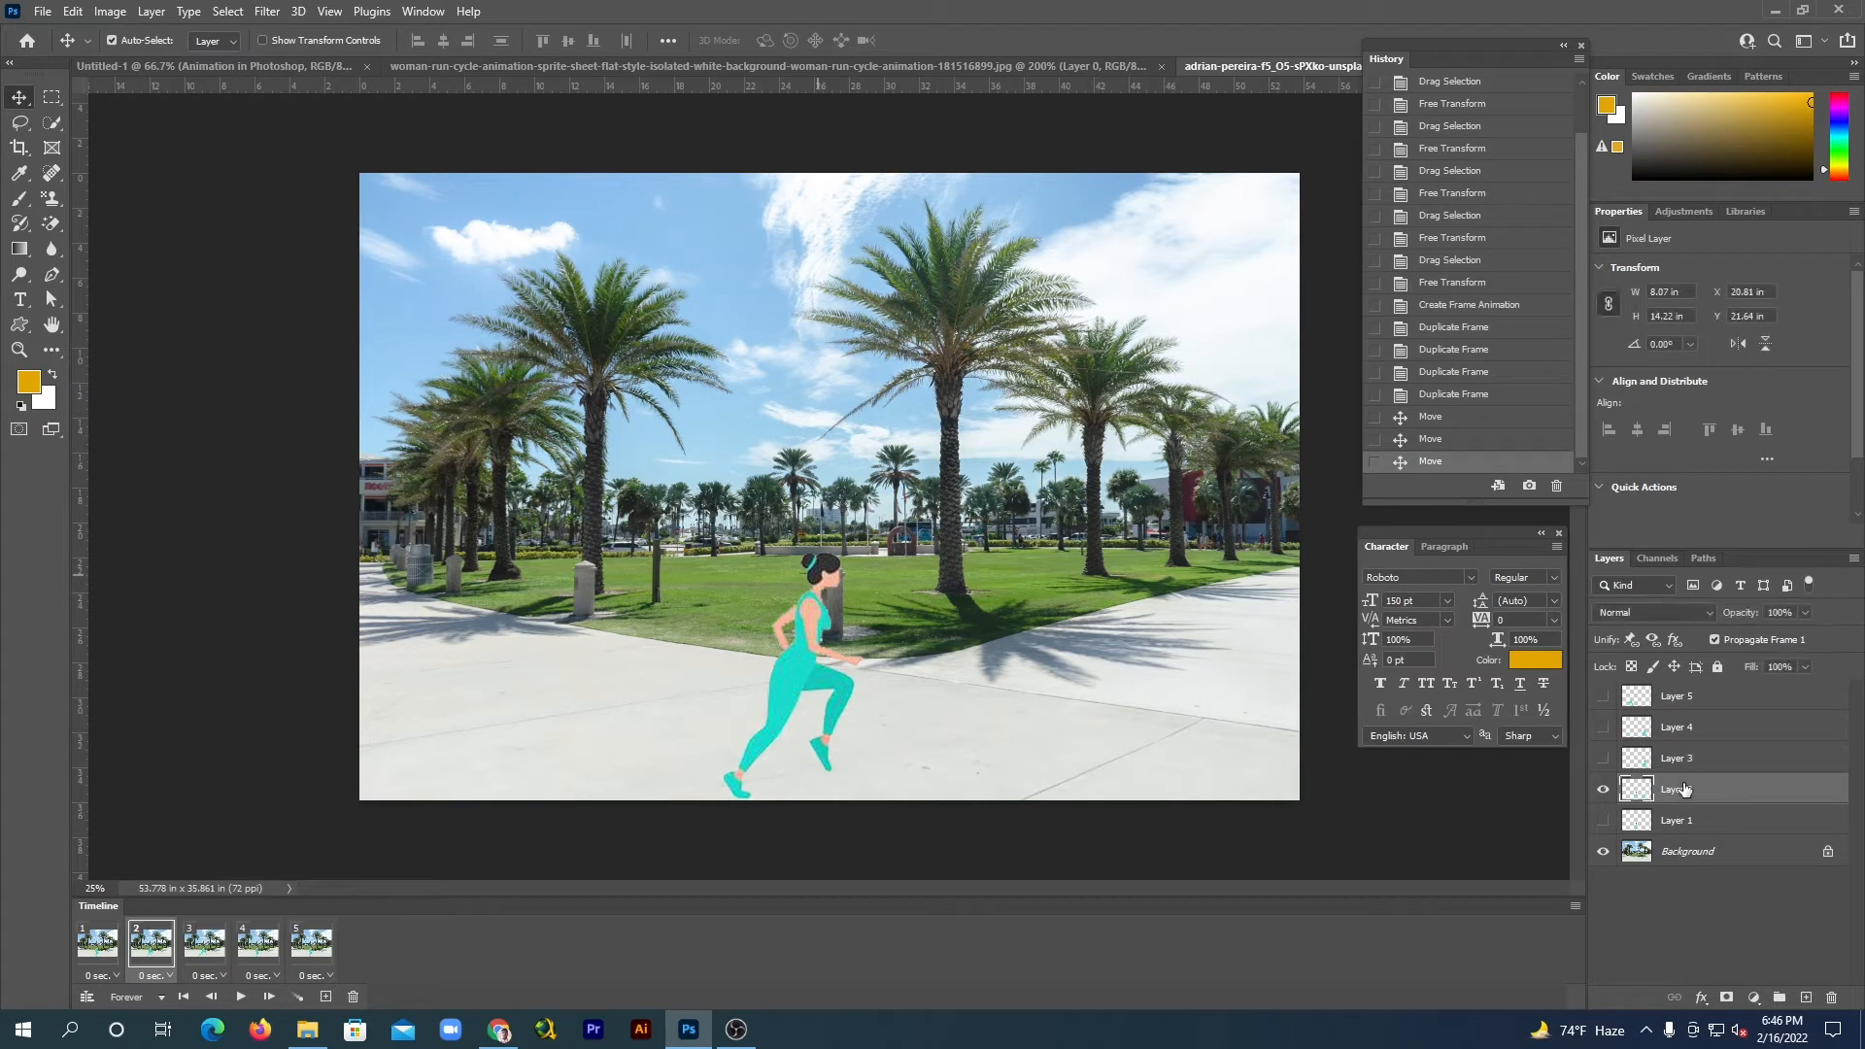
pyautogui.click(206, 942)
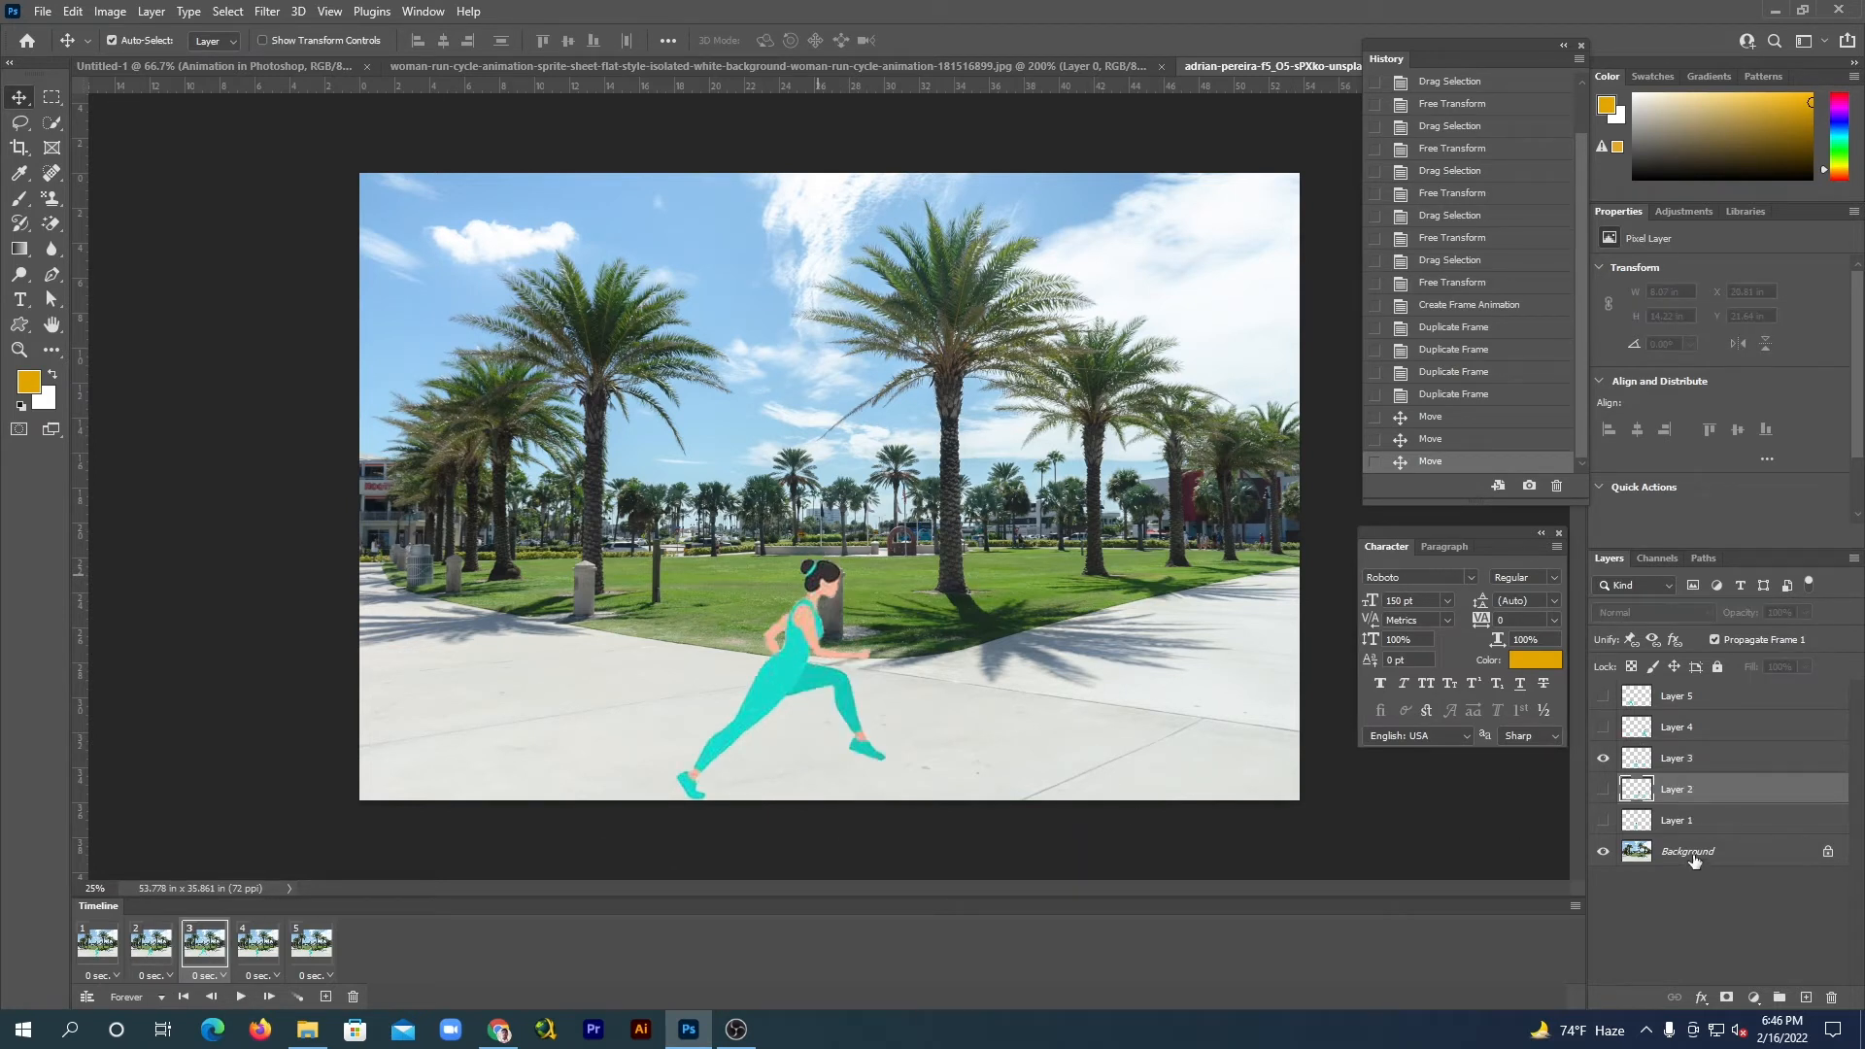
pyautogui.click(1678, 762)
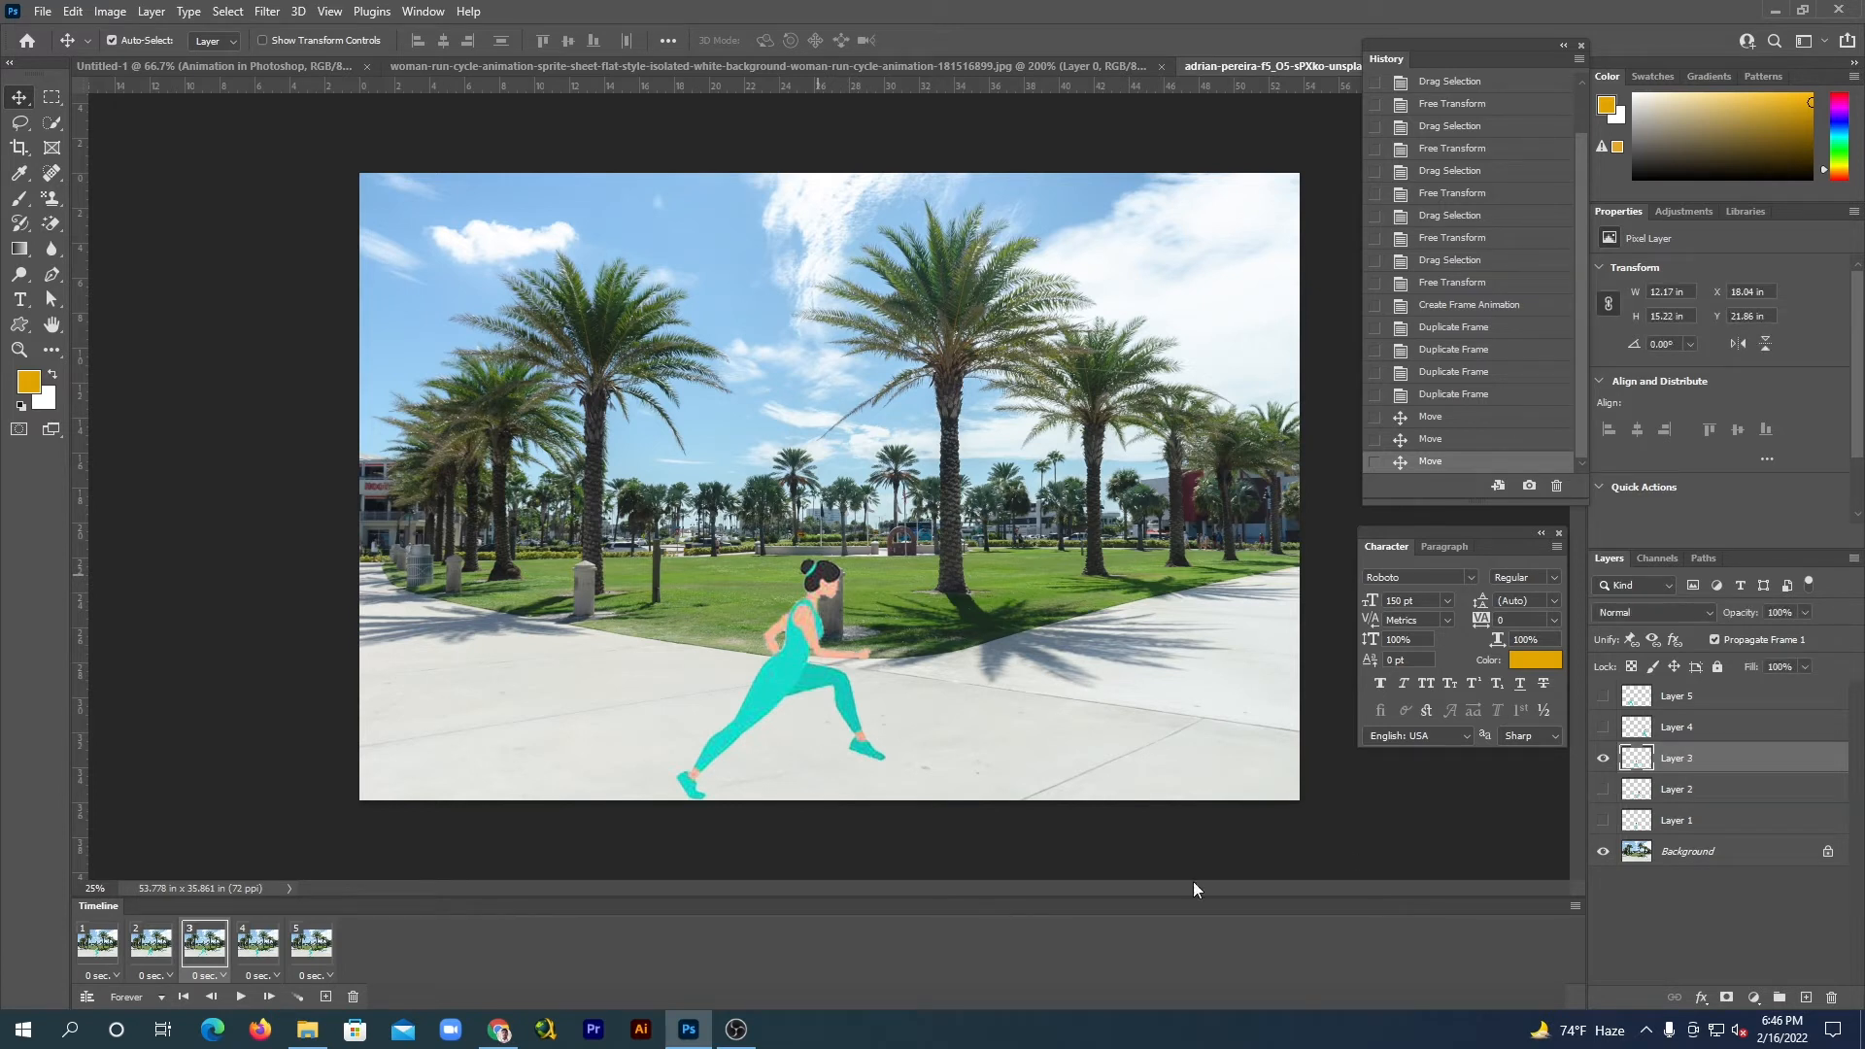
# In frame 4, show Layer 4, move its runner over the Layer 1 runner at about X 15.1 in, and hide Layer 1.
pyautogui.click(259, 942)
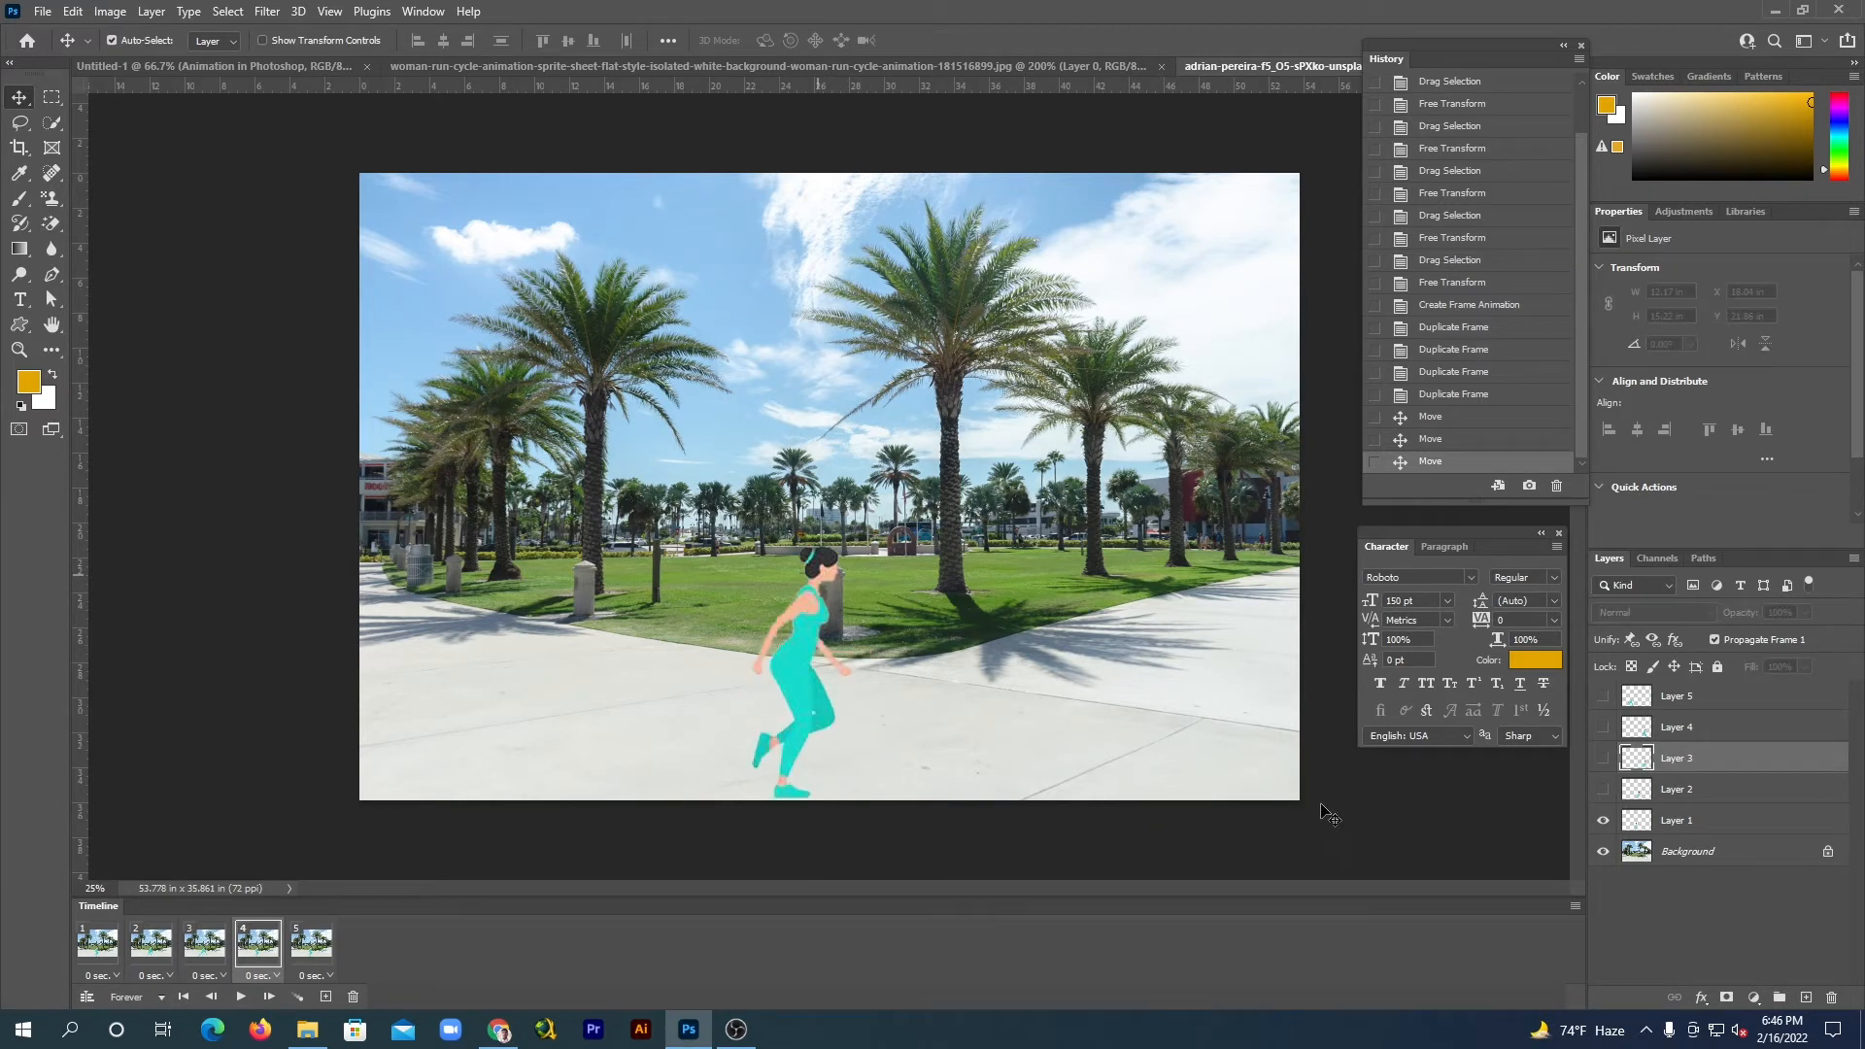
pyautogui.click(1668, 729)
pyautogui.click(1603, 727)
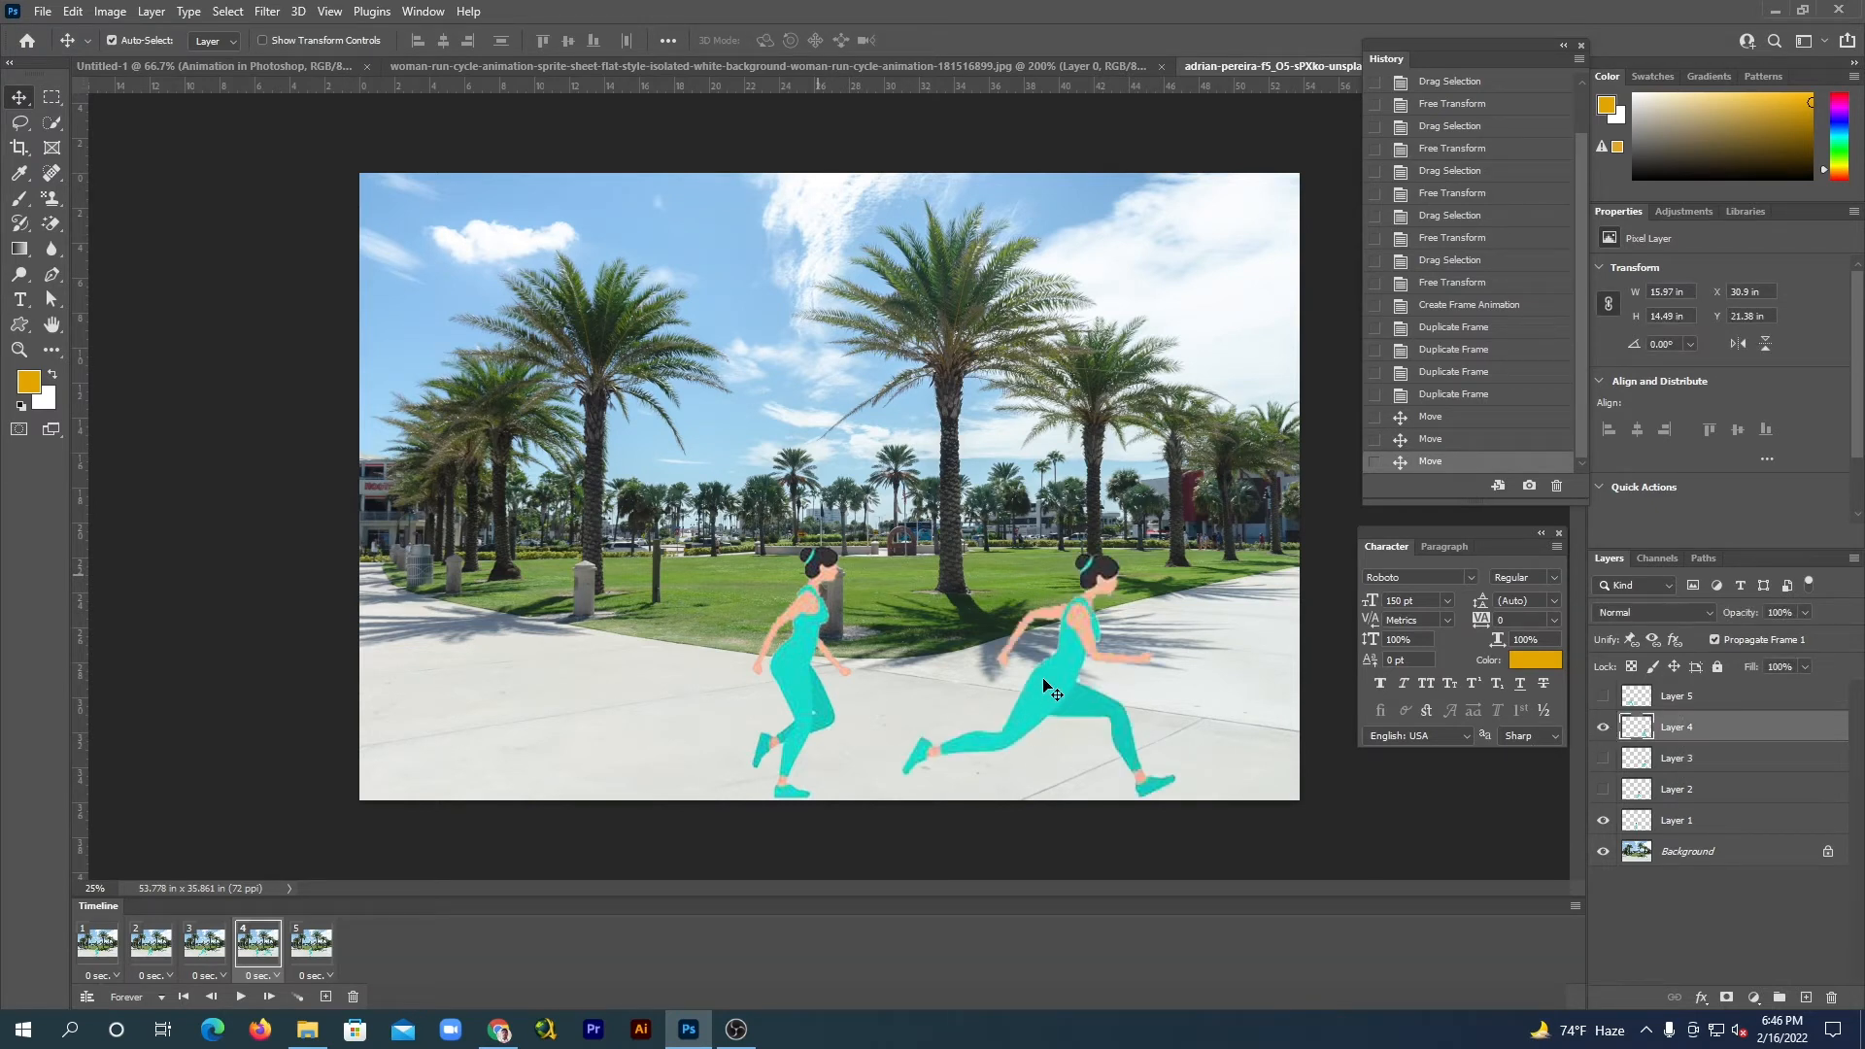
pyautogui.moveTo(1043, 682); pyautogui.dragTo(767, 686)
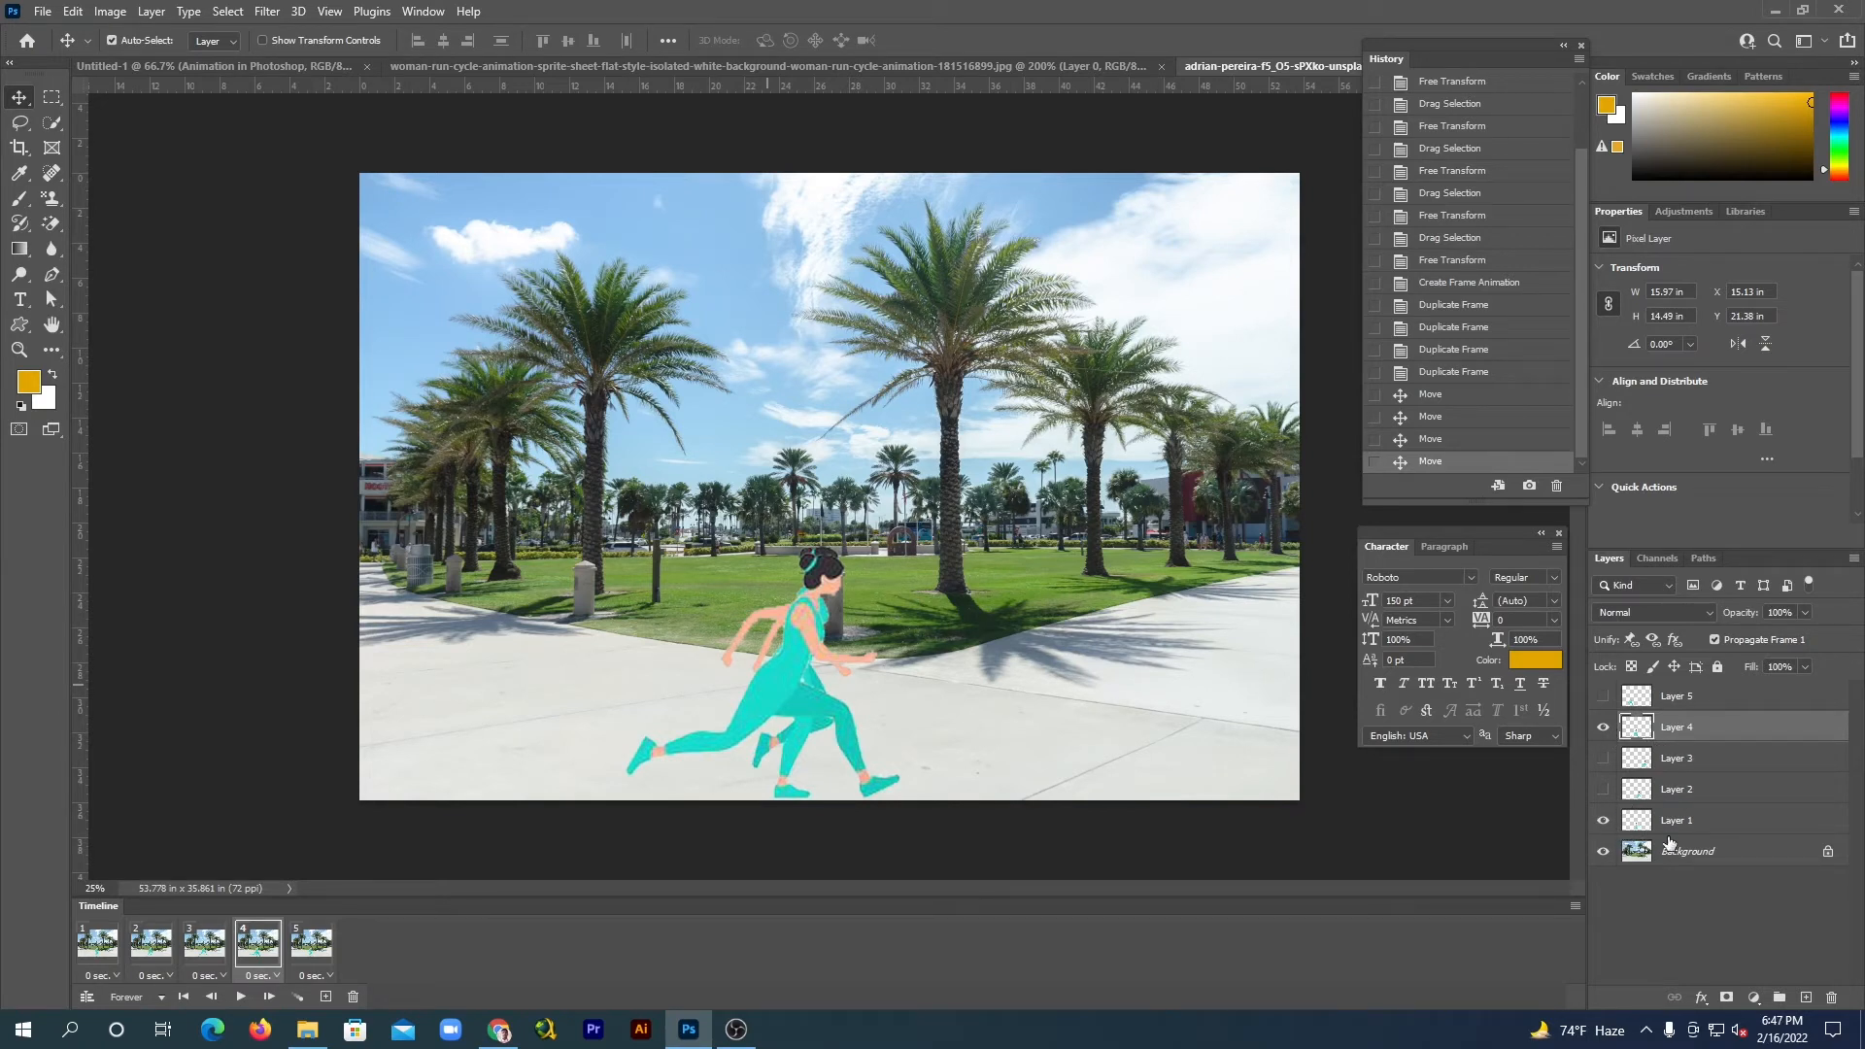
pyautogui.click(1603, 821)
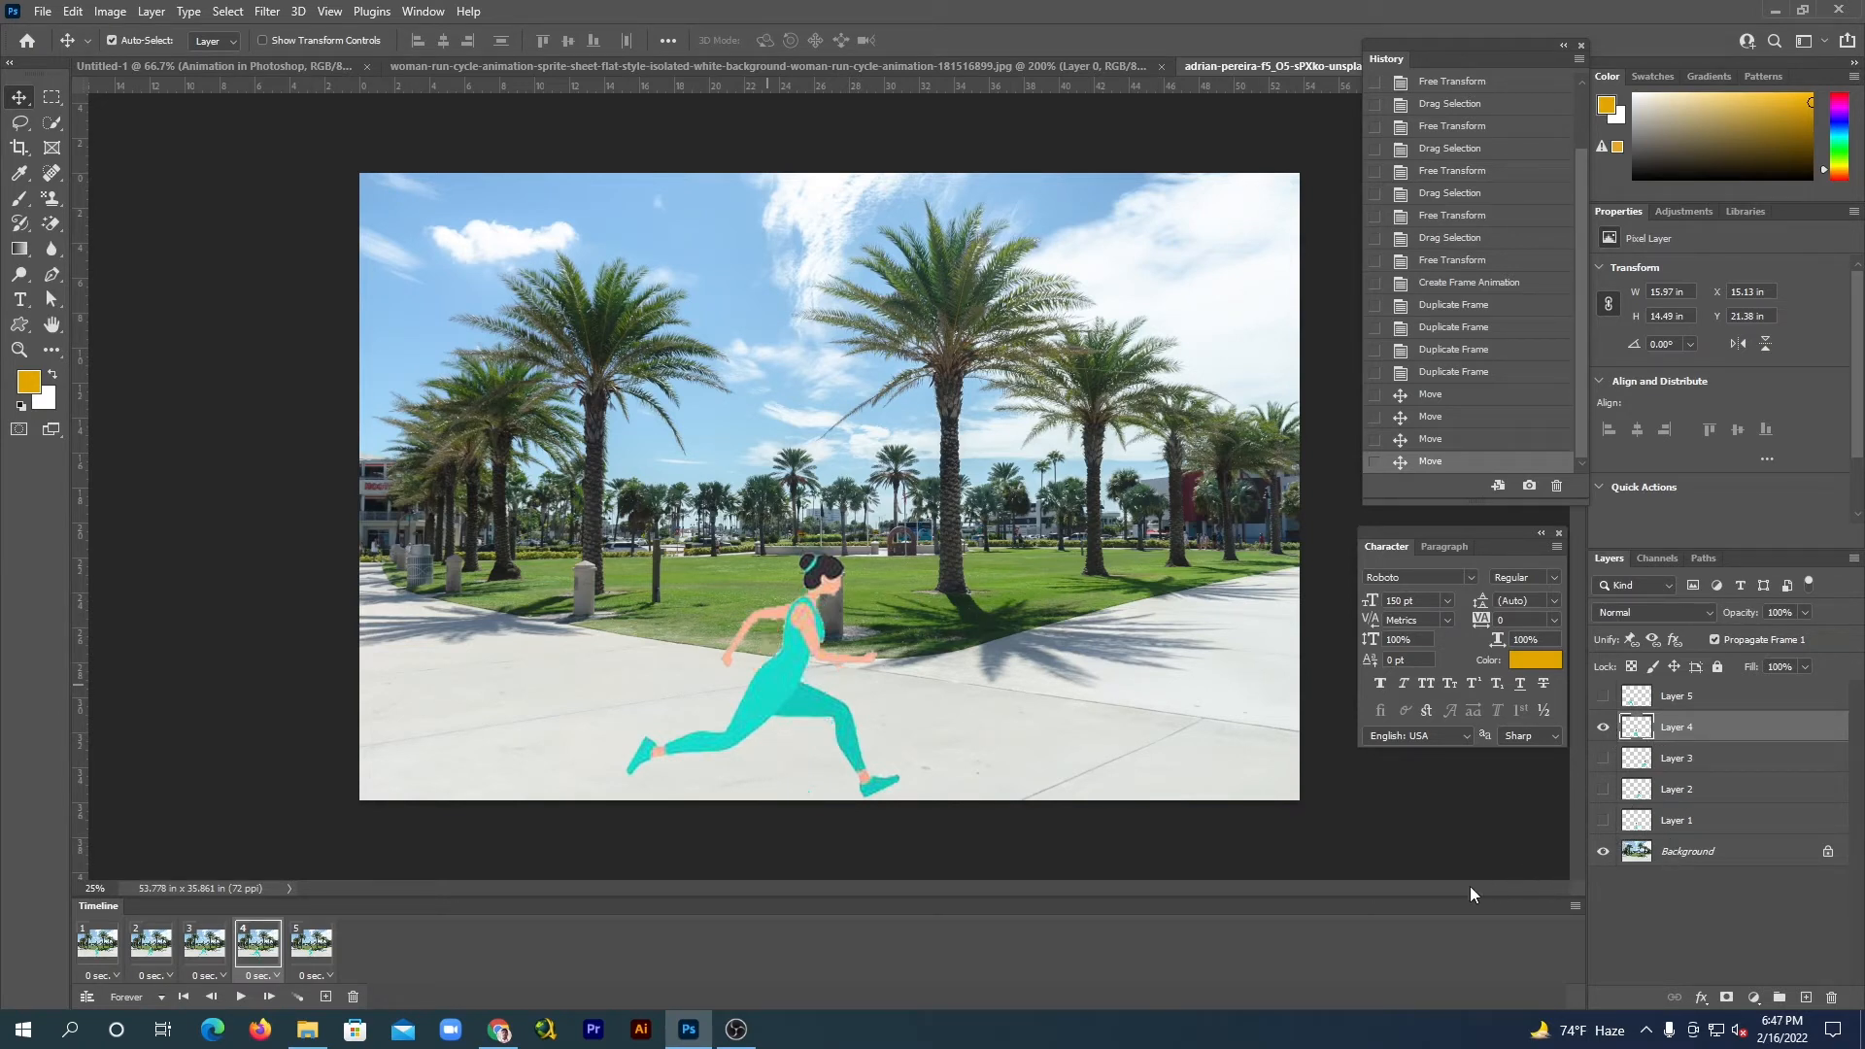
# In frame 5, align the Layer 5 runner over Layer 1's at about X 16.3 in, hide Layer 1, and return to frame 1.
pyautogui.click(309, 942)
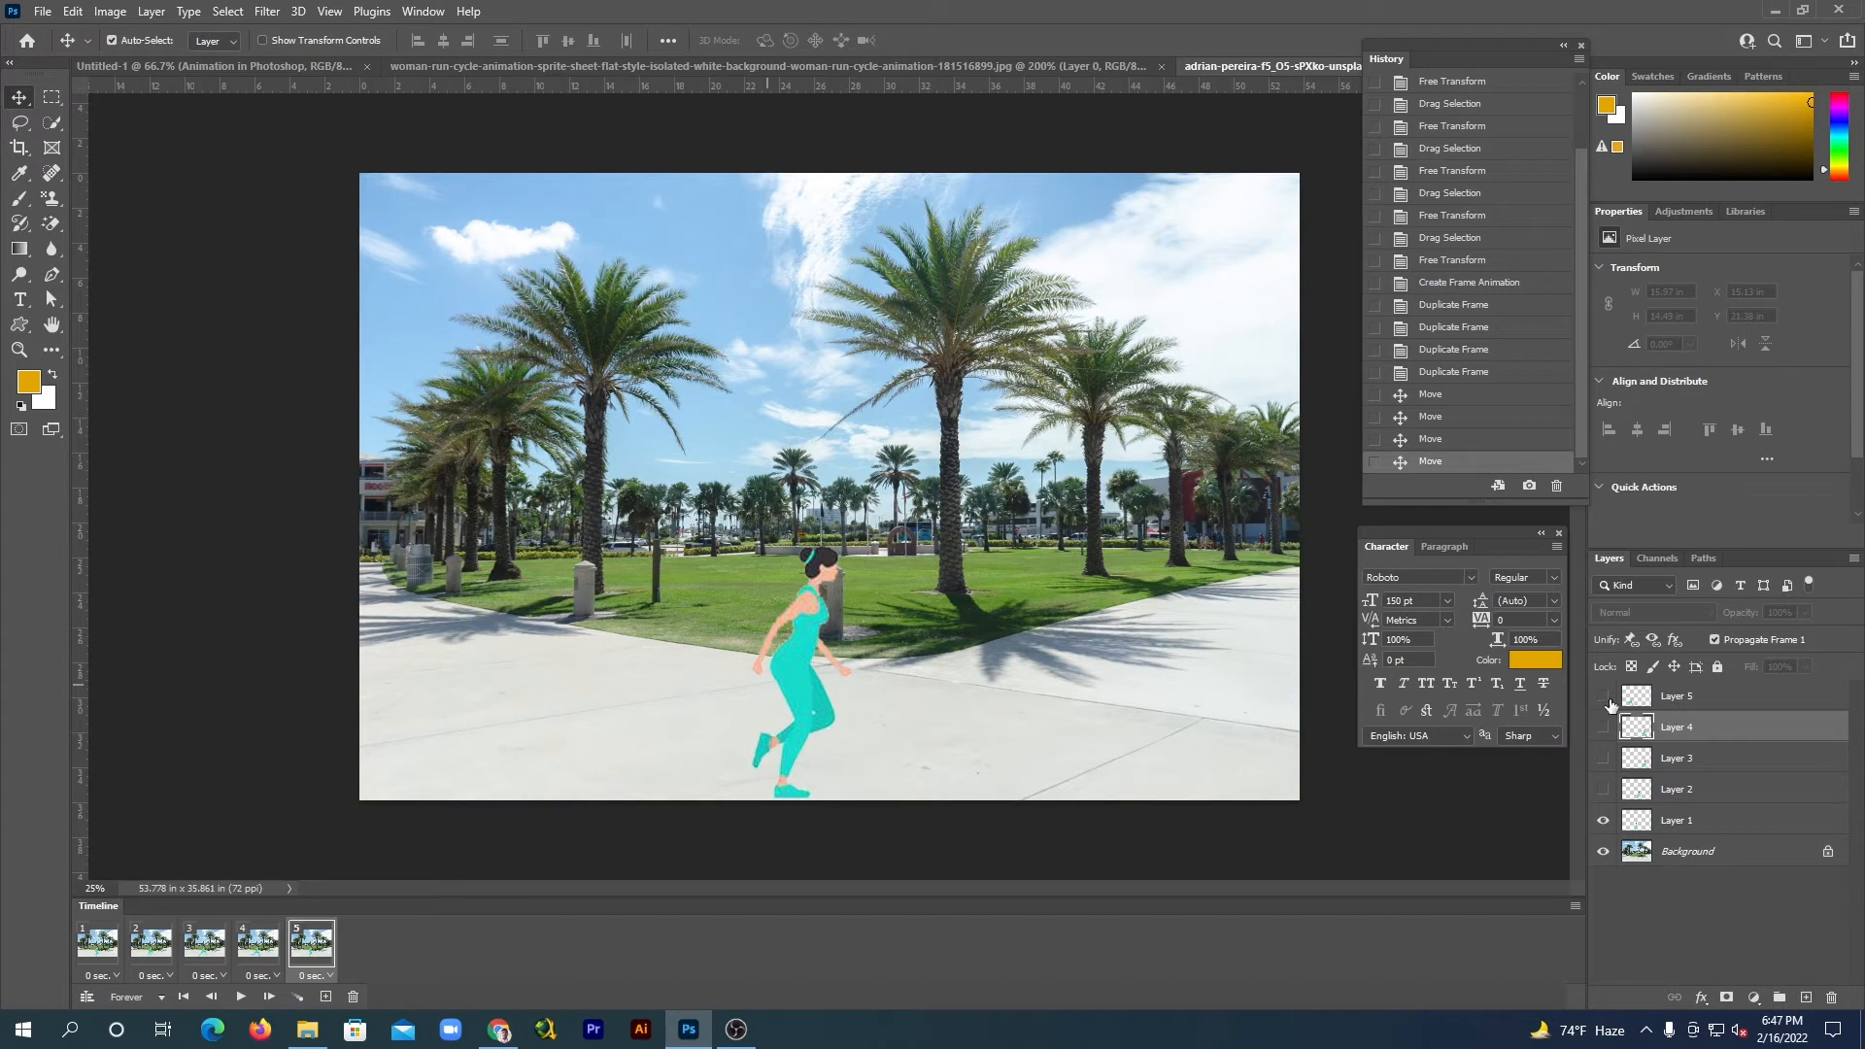
pyautogui.click(1603, 697)
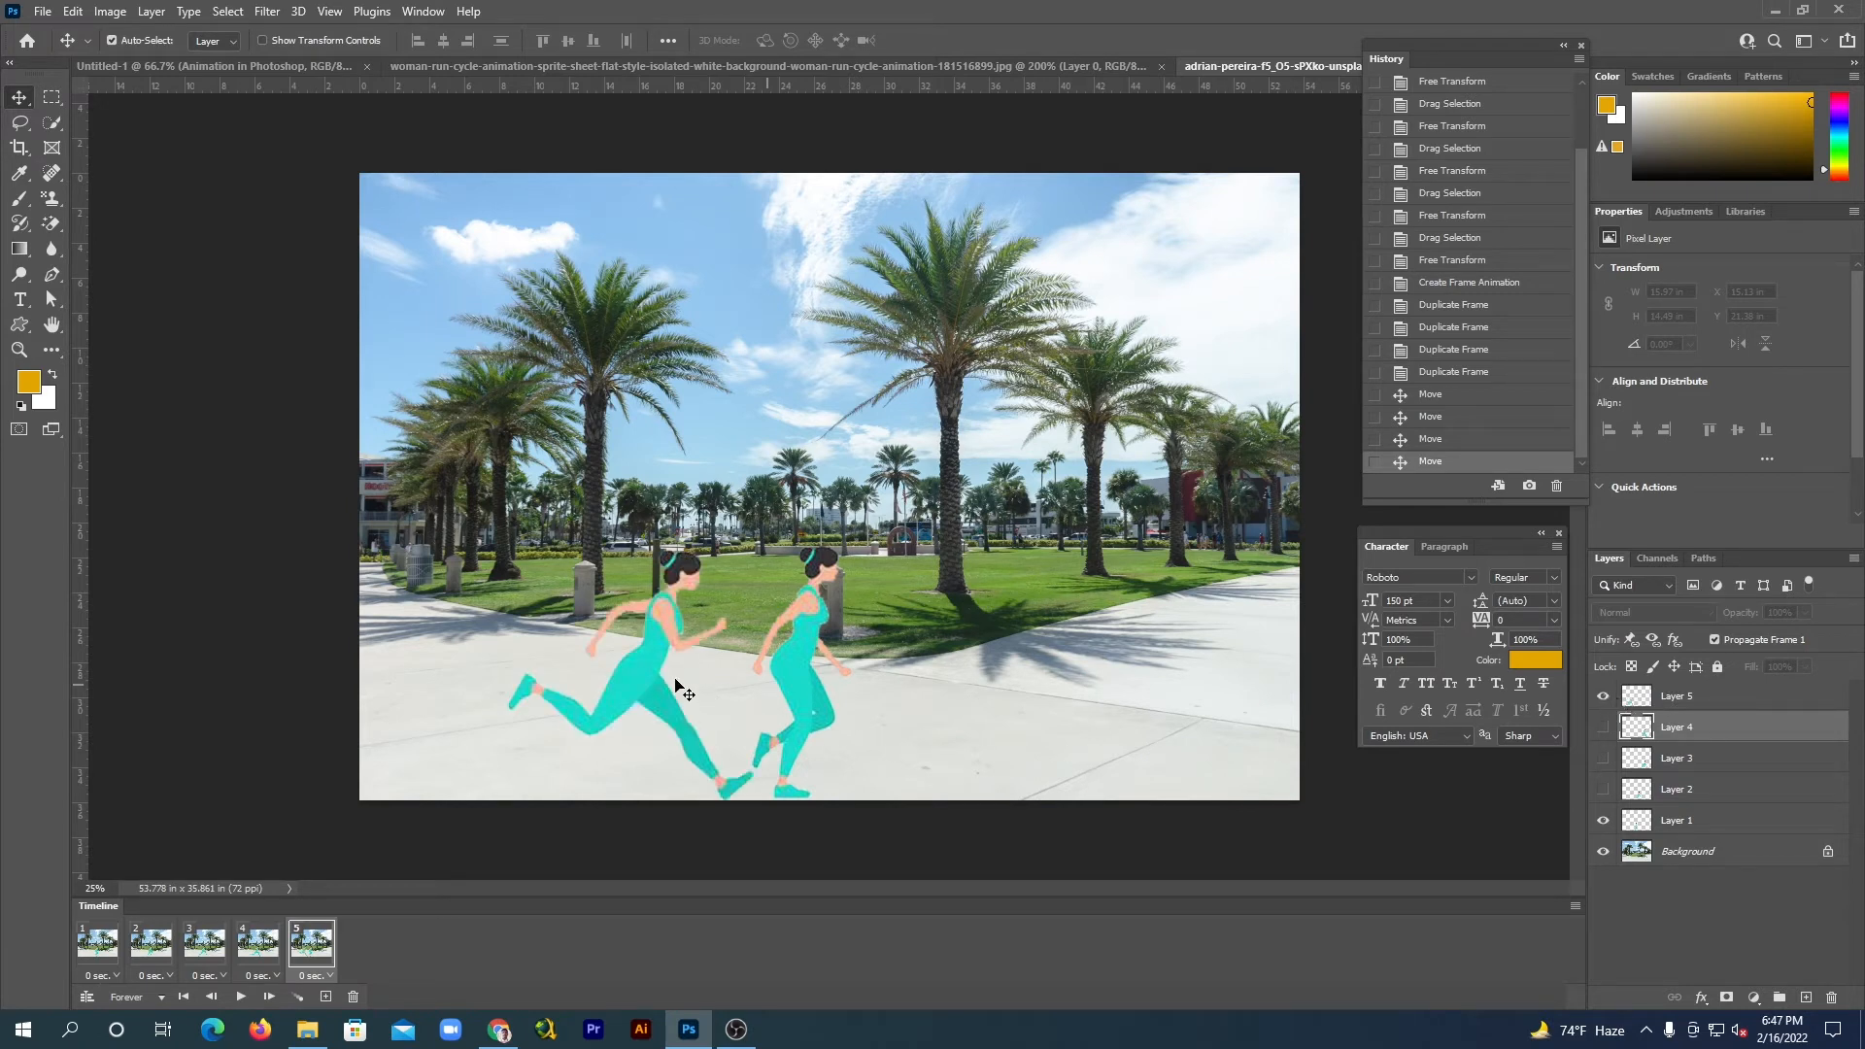
pyautogui.moveTo(647, 677); pyautogui.dragTo(784, 673)
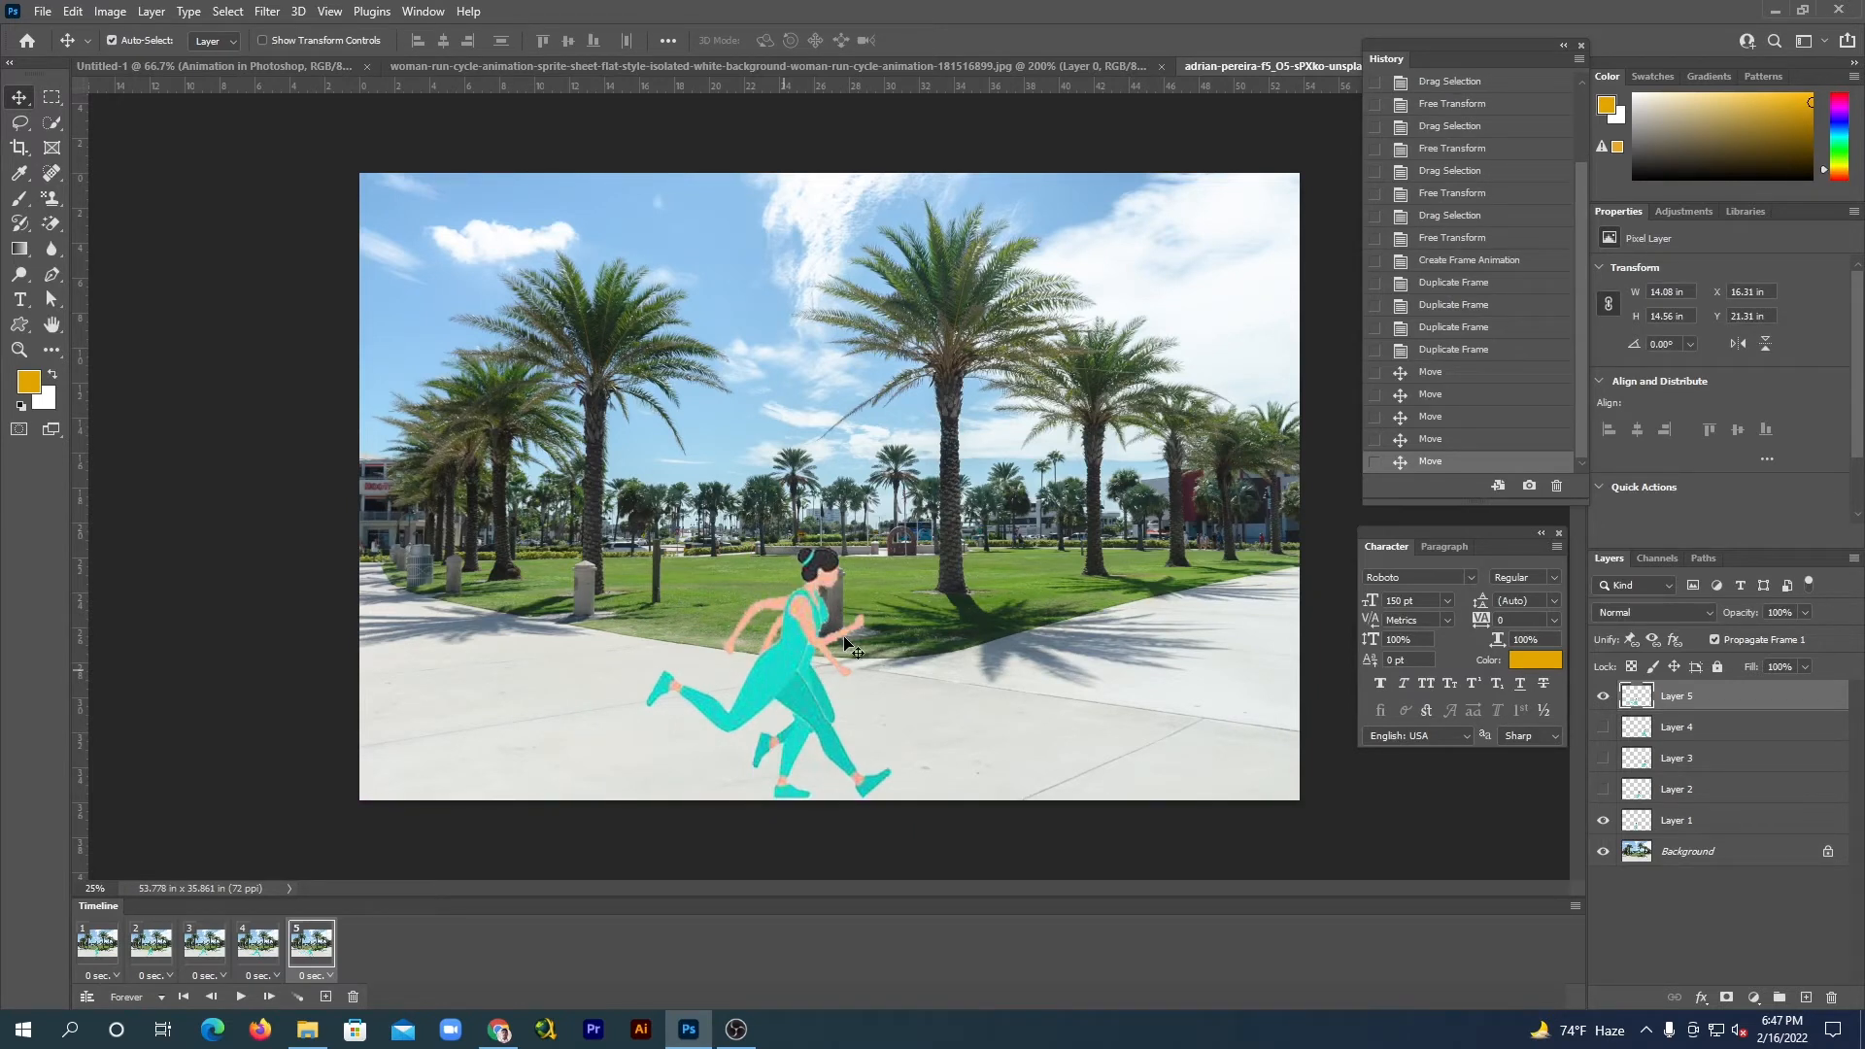
pyautogui.click(1602, 822)
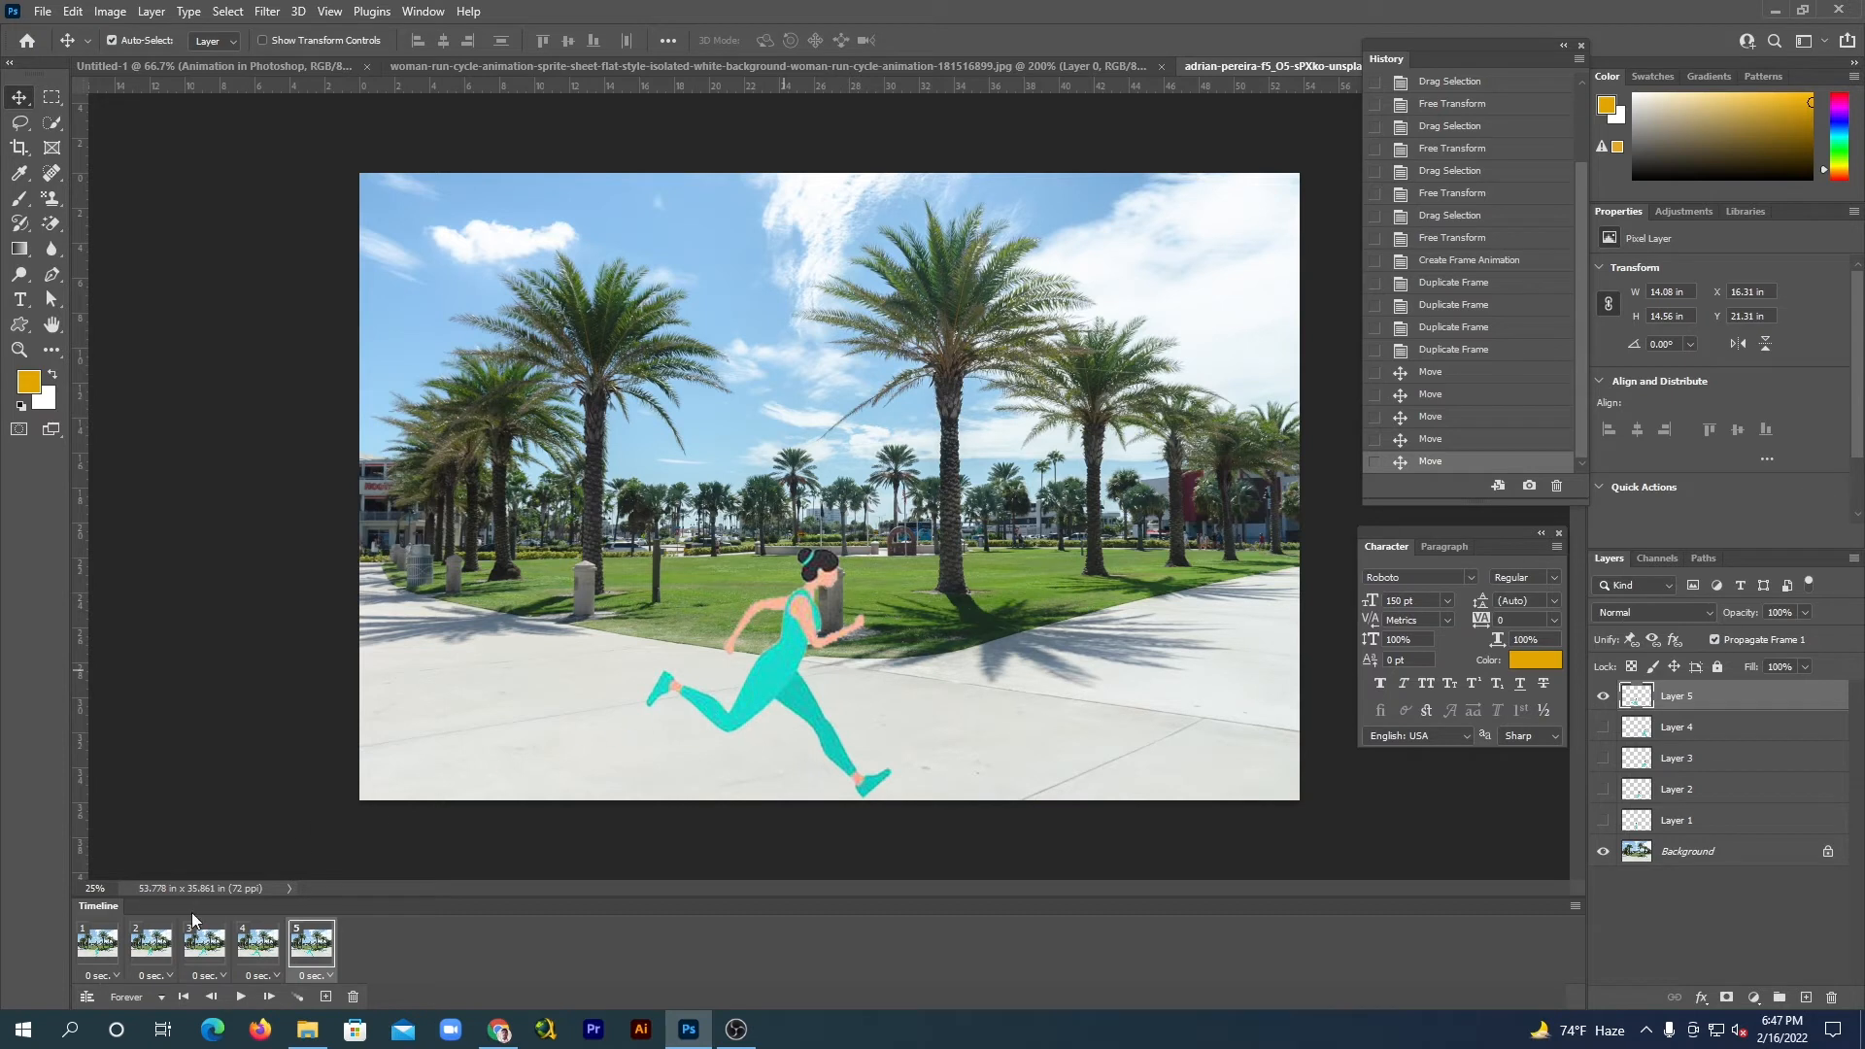
pyautogui.click(94, 947)
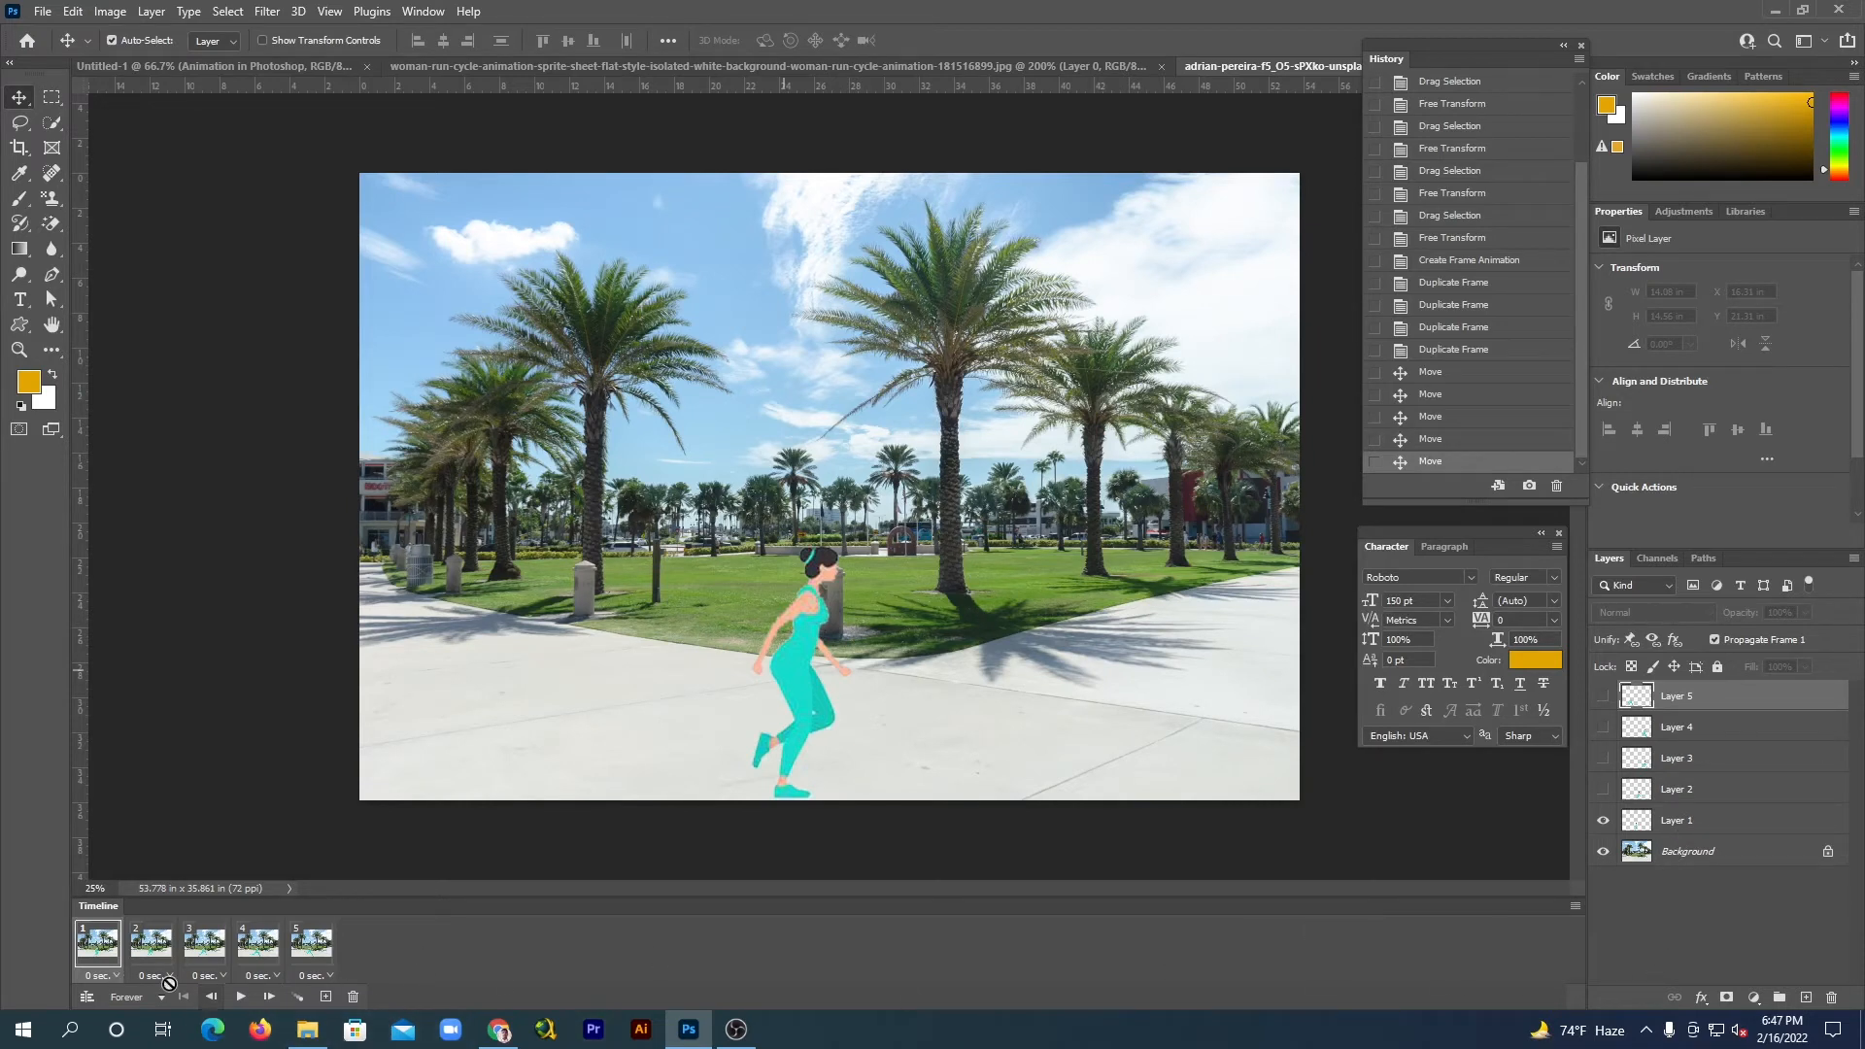
# Step through frames 2 to 5 in turn and check the runner pose in each.
pyautogui.click(145, 947)
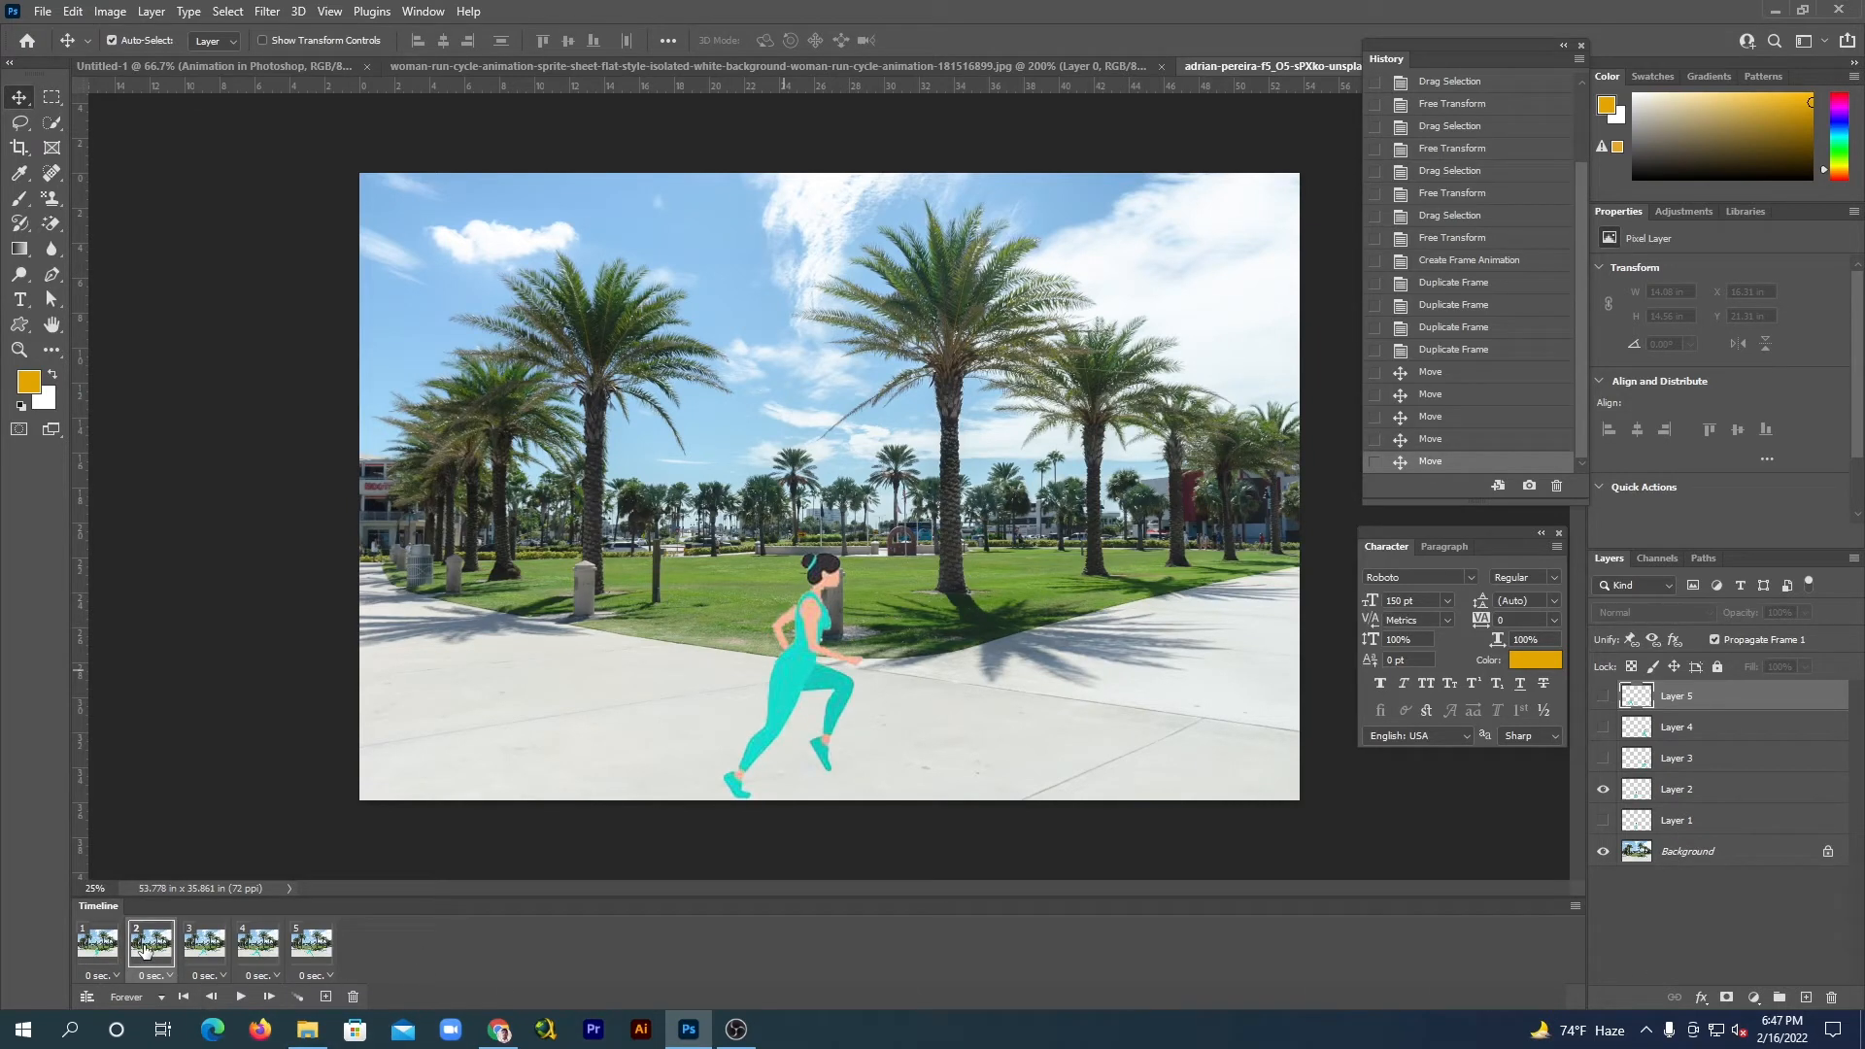
pyautogui.click(206, 944)
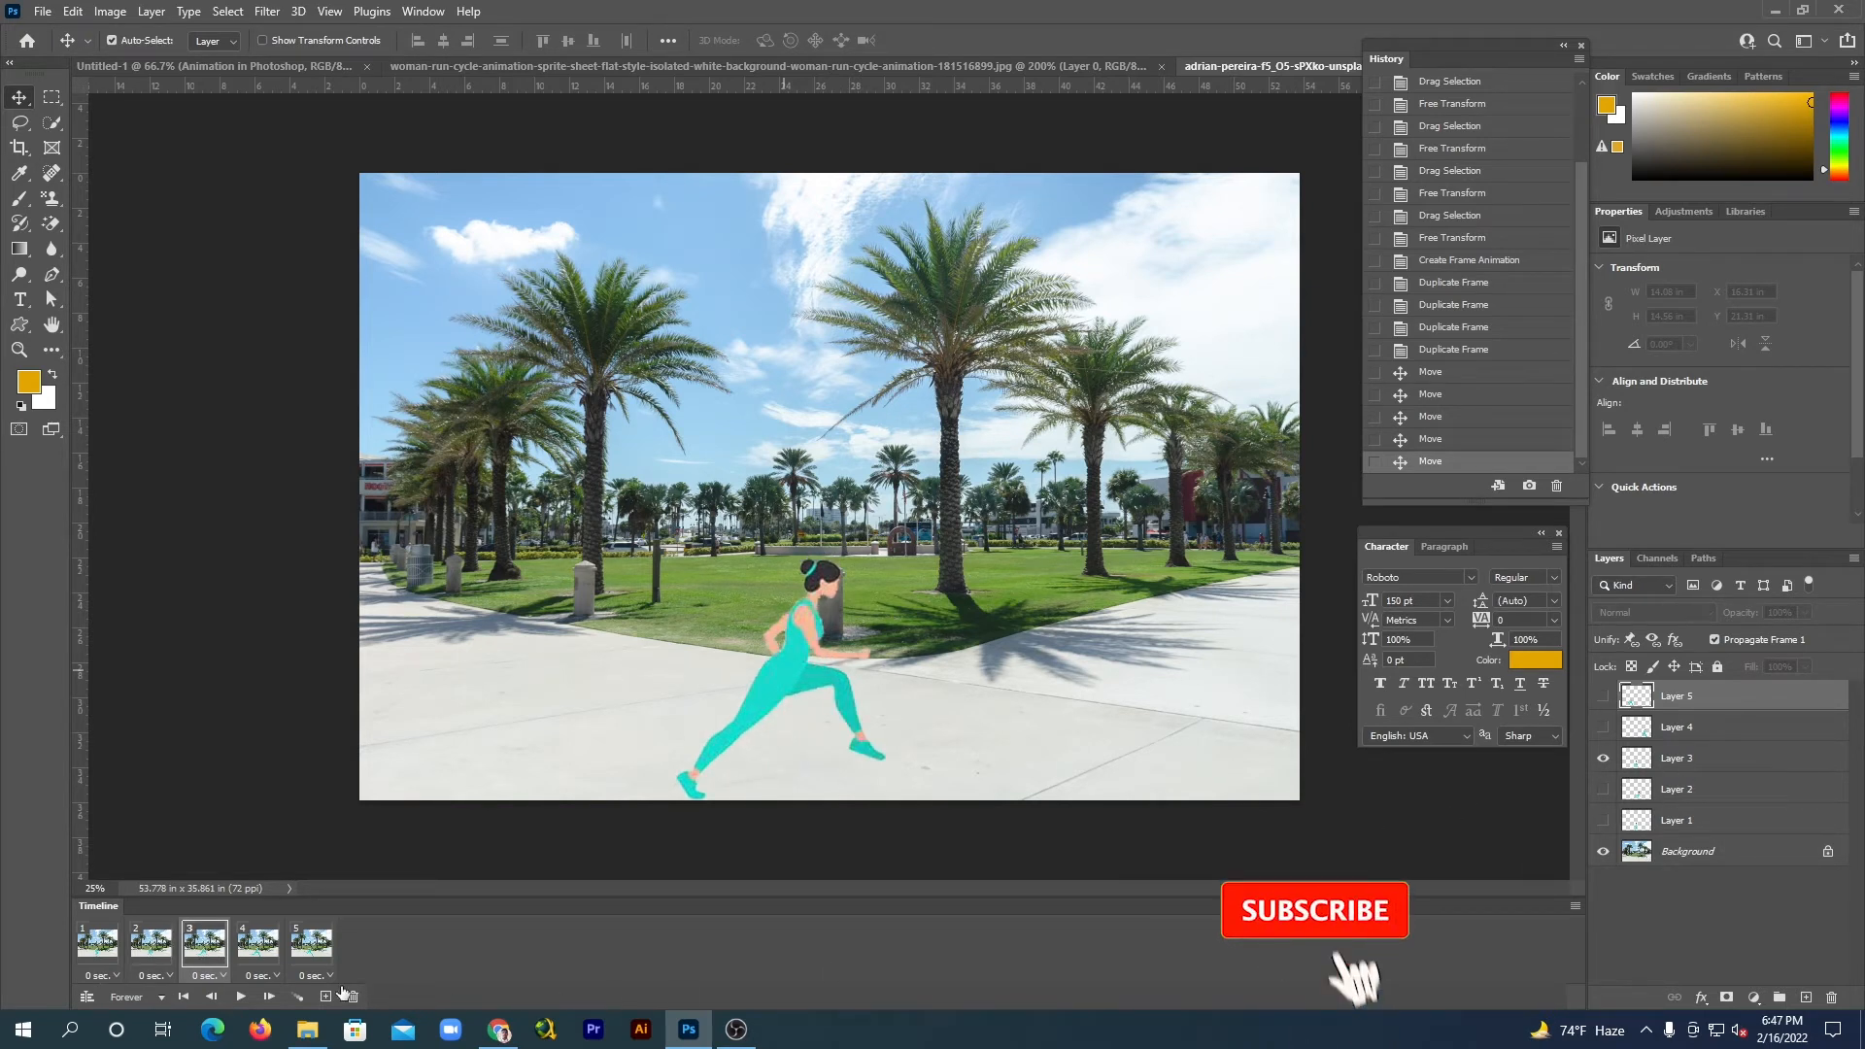
pyautogui.click(260, 945)
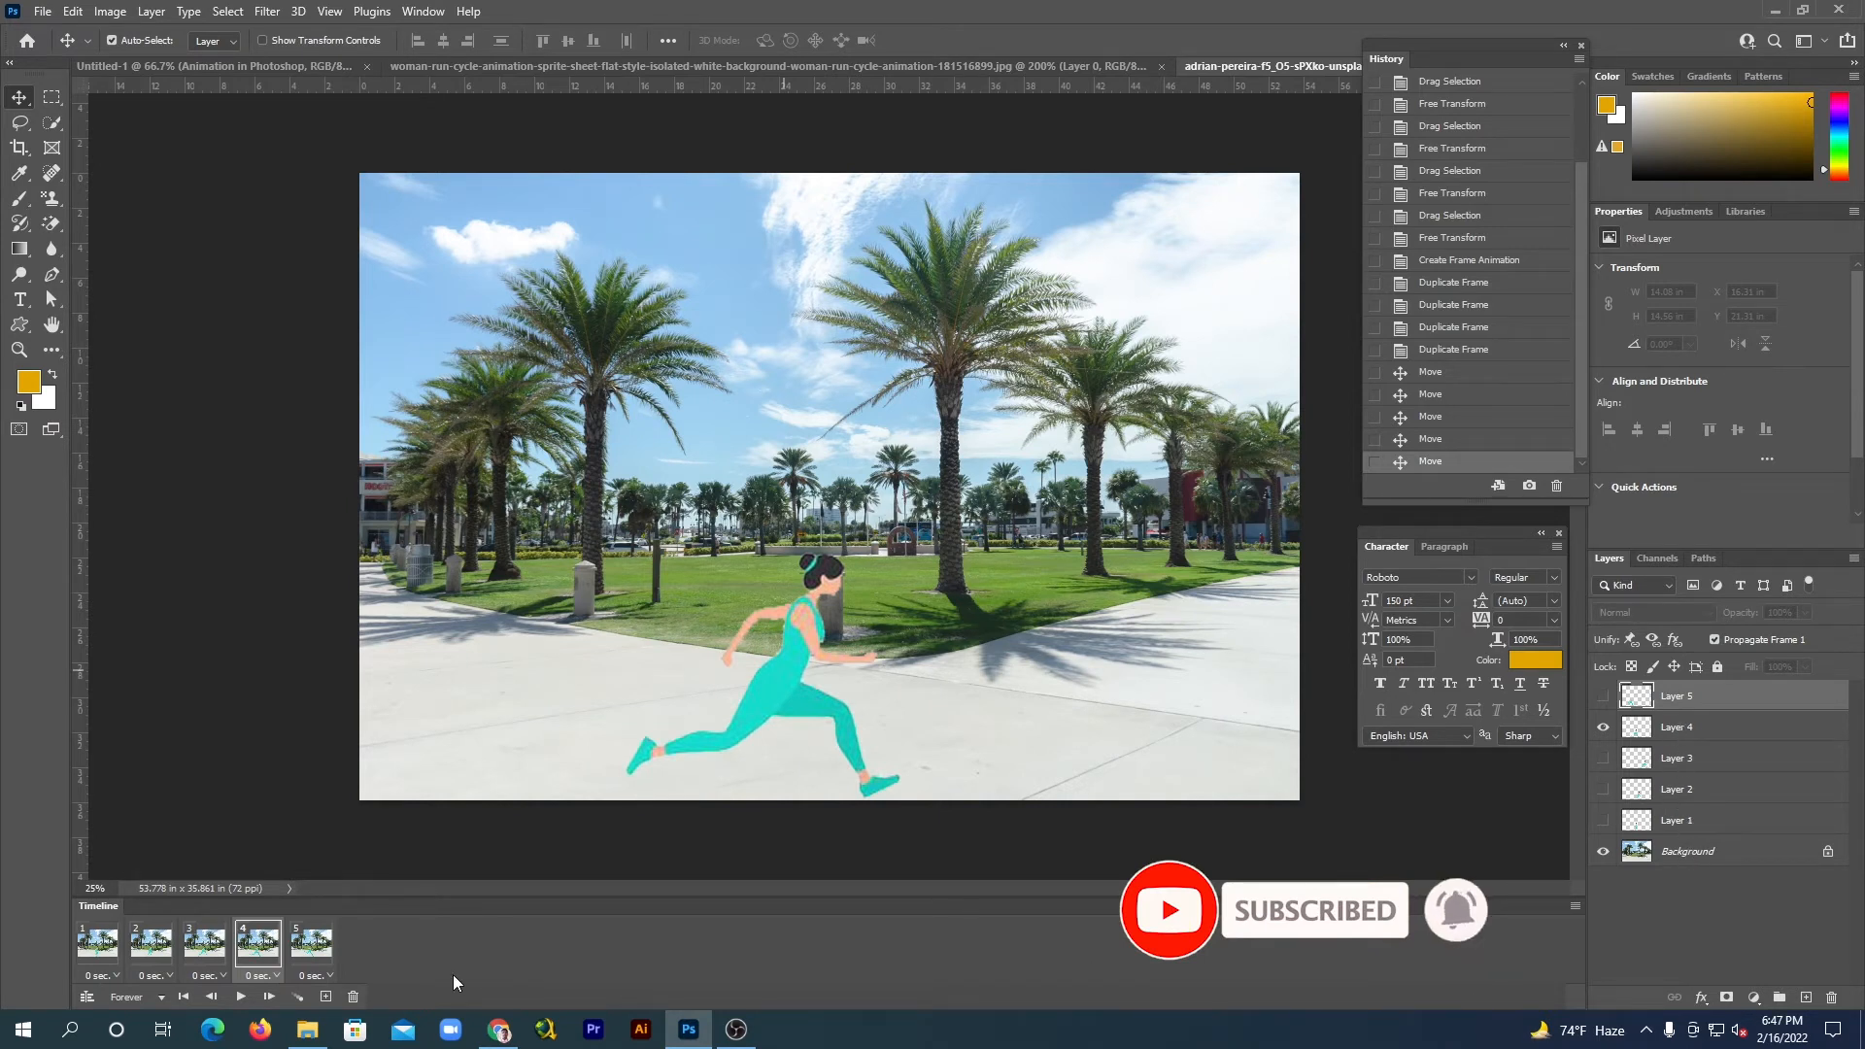
pyautogui.click(309, 946)
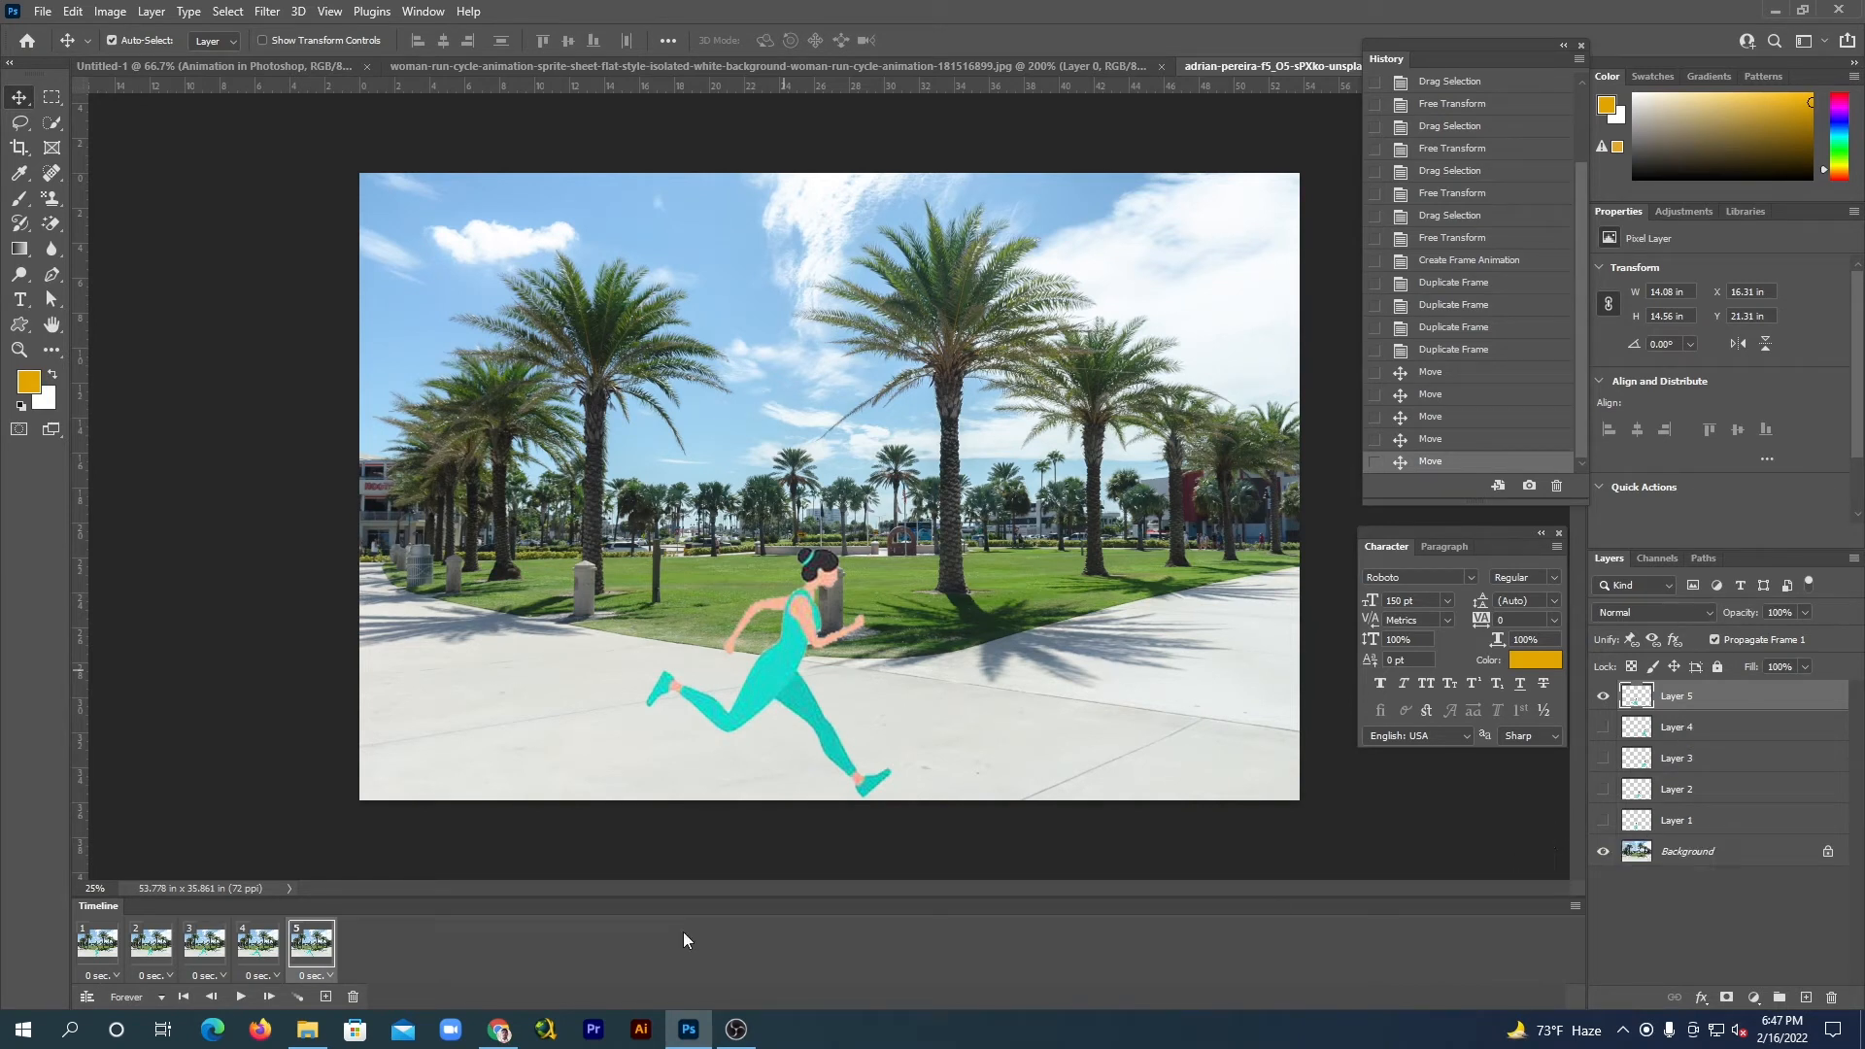
# Play the five-frame animation to review the running cycle, and stop playback.
pyautogui.click(244, 1000)
pyautogui.click(242, 1000)
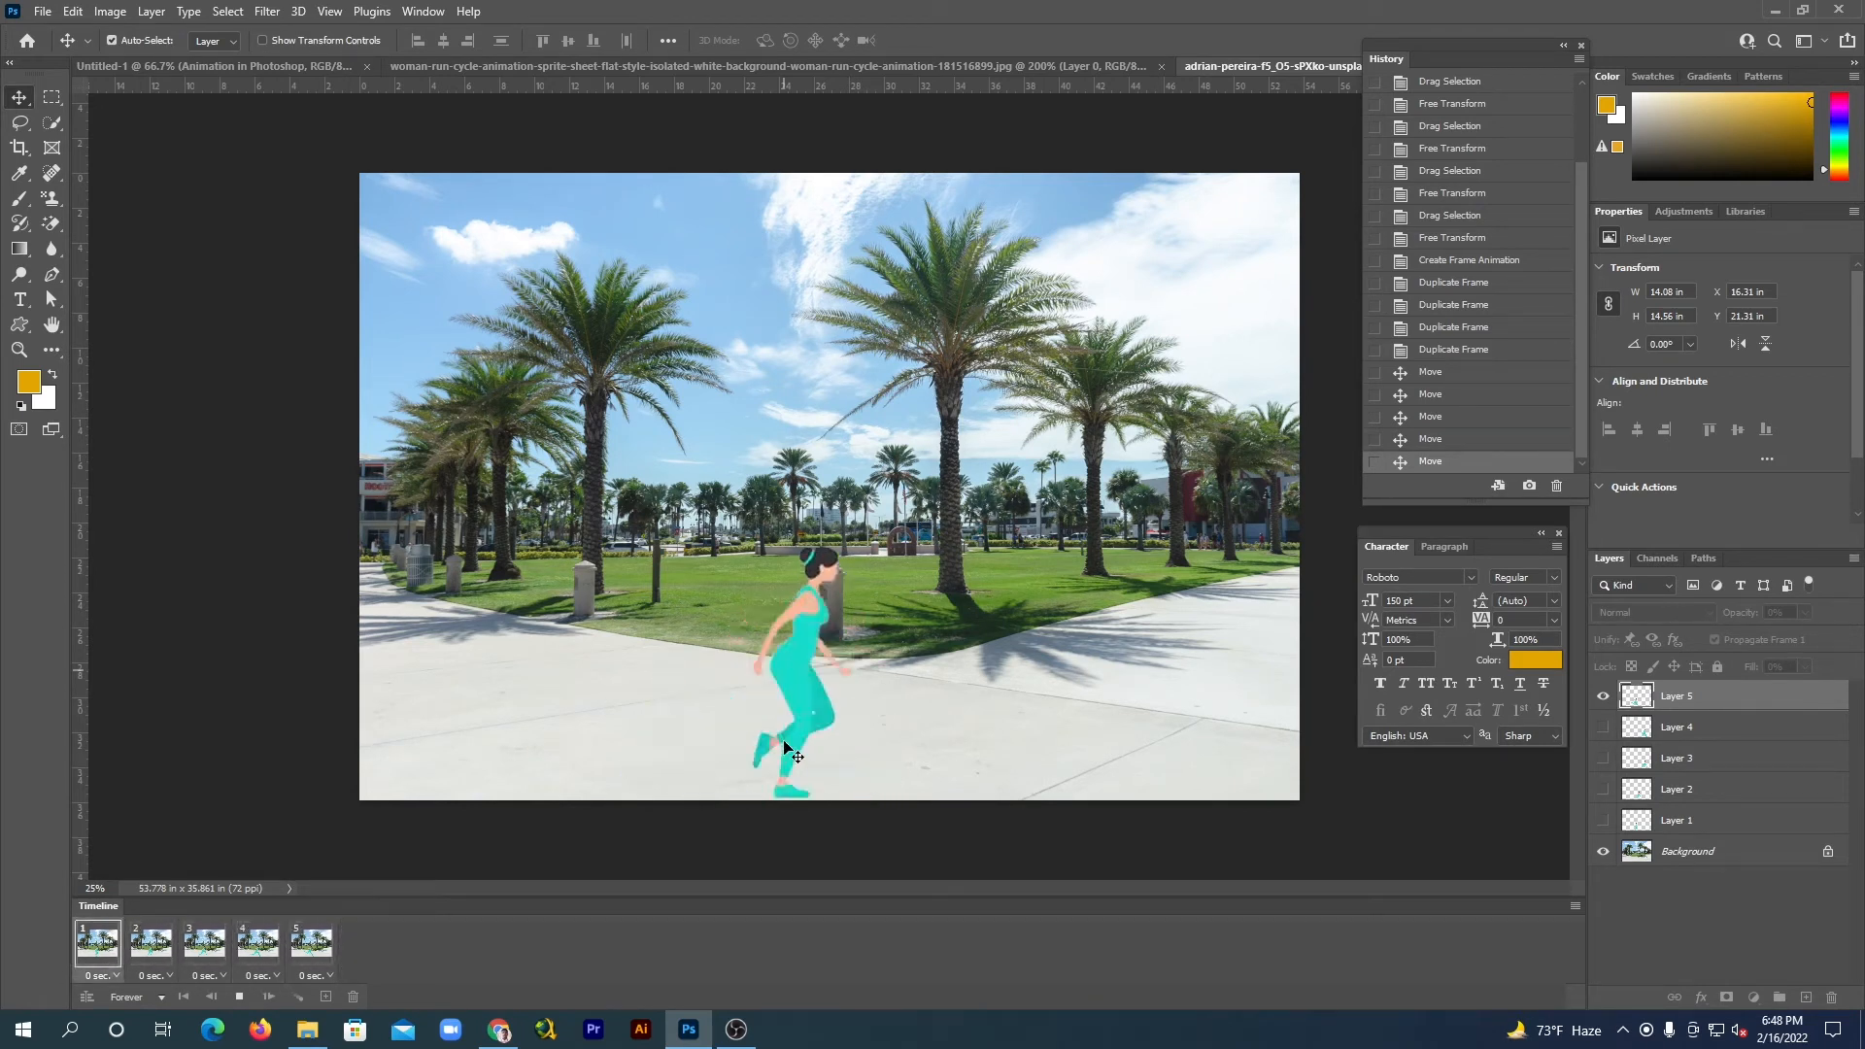
pyautogui.click(240, 997)
pyautogui.click(240, 997)
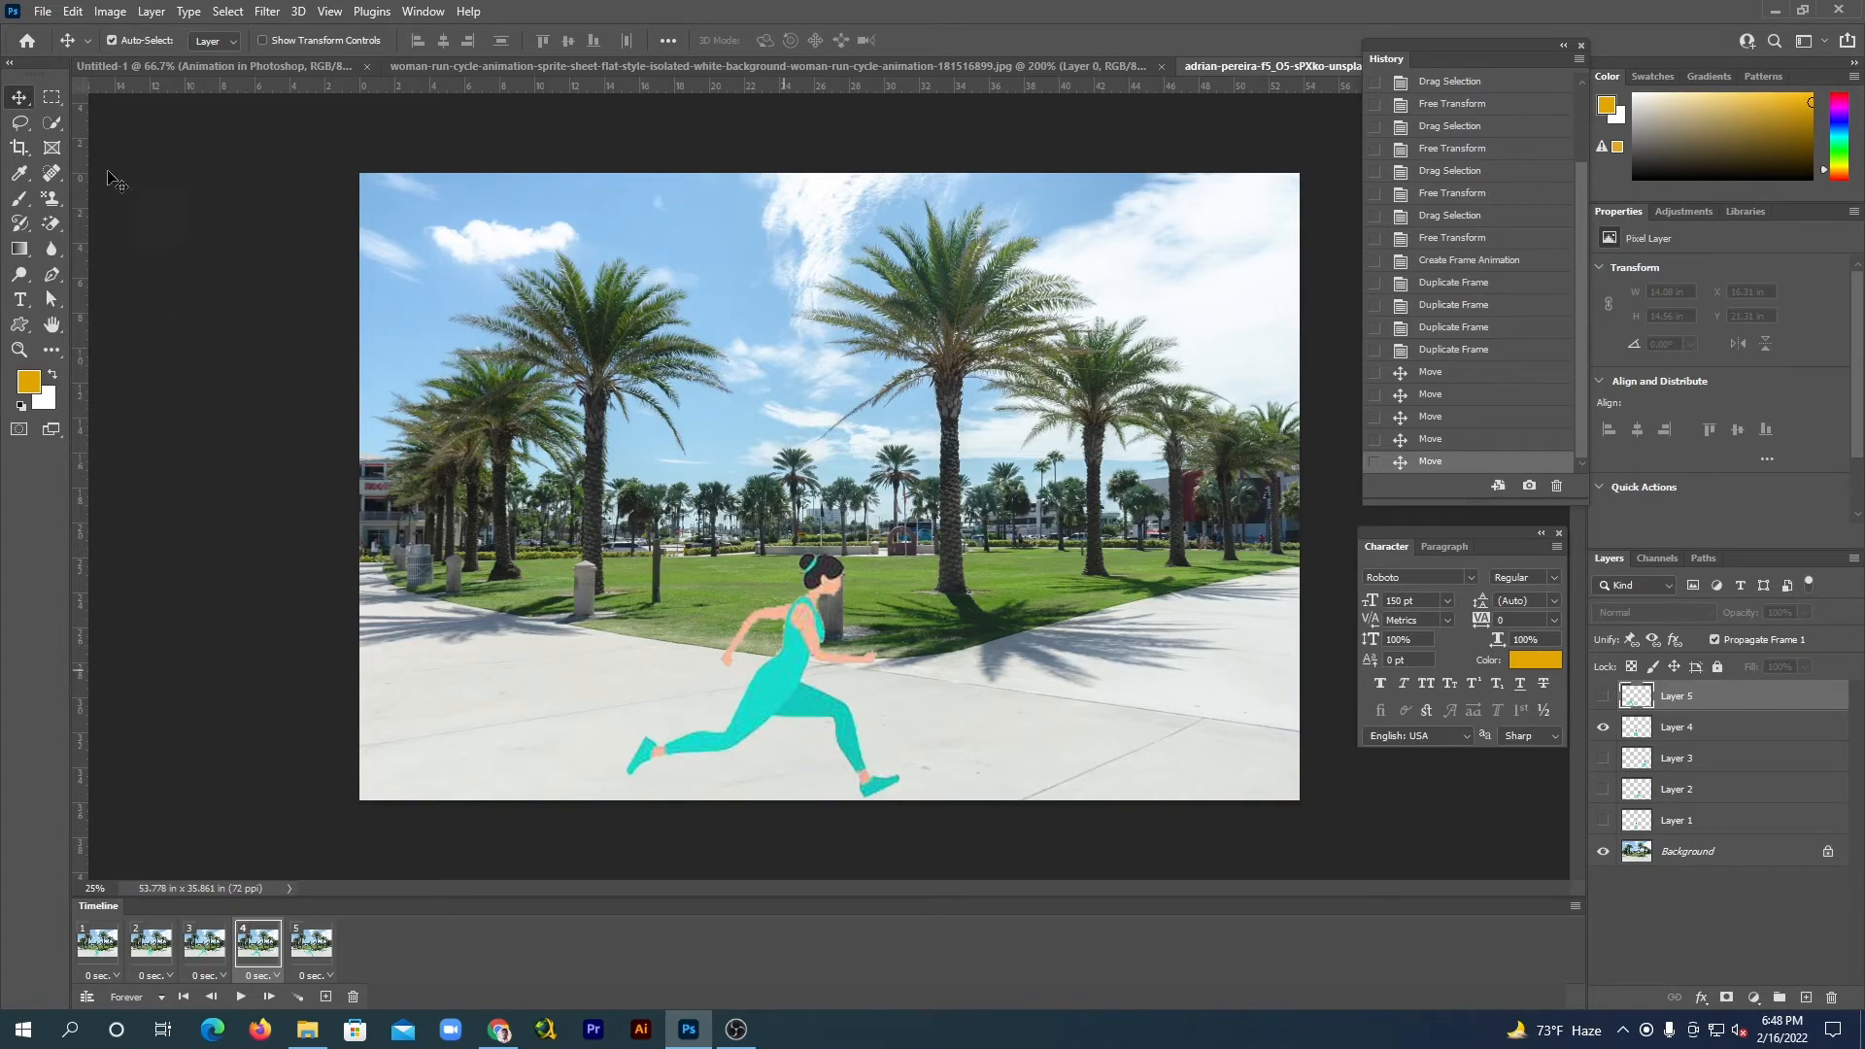
# Start a Save for Web (Legacy) export, fit the preview on screen, and choose the GIF 128 Dithered preset with GIF format.
pyautogui.click(43, 12)
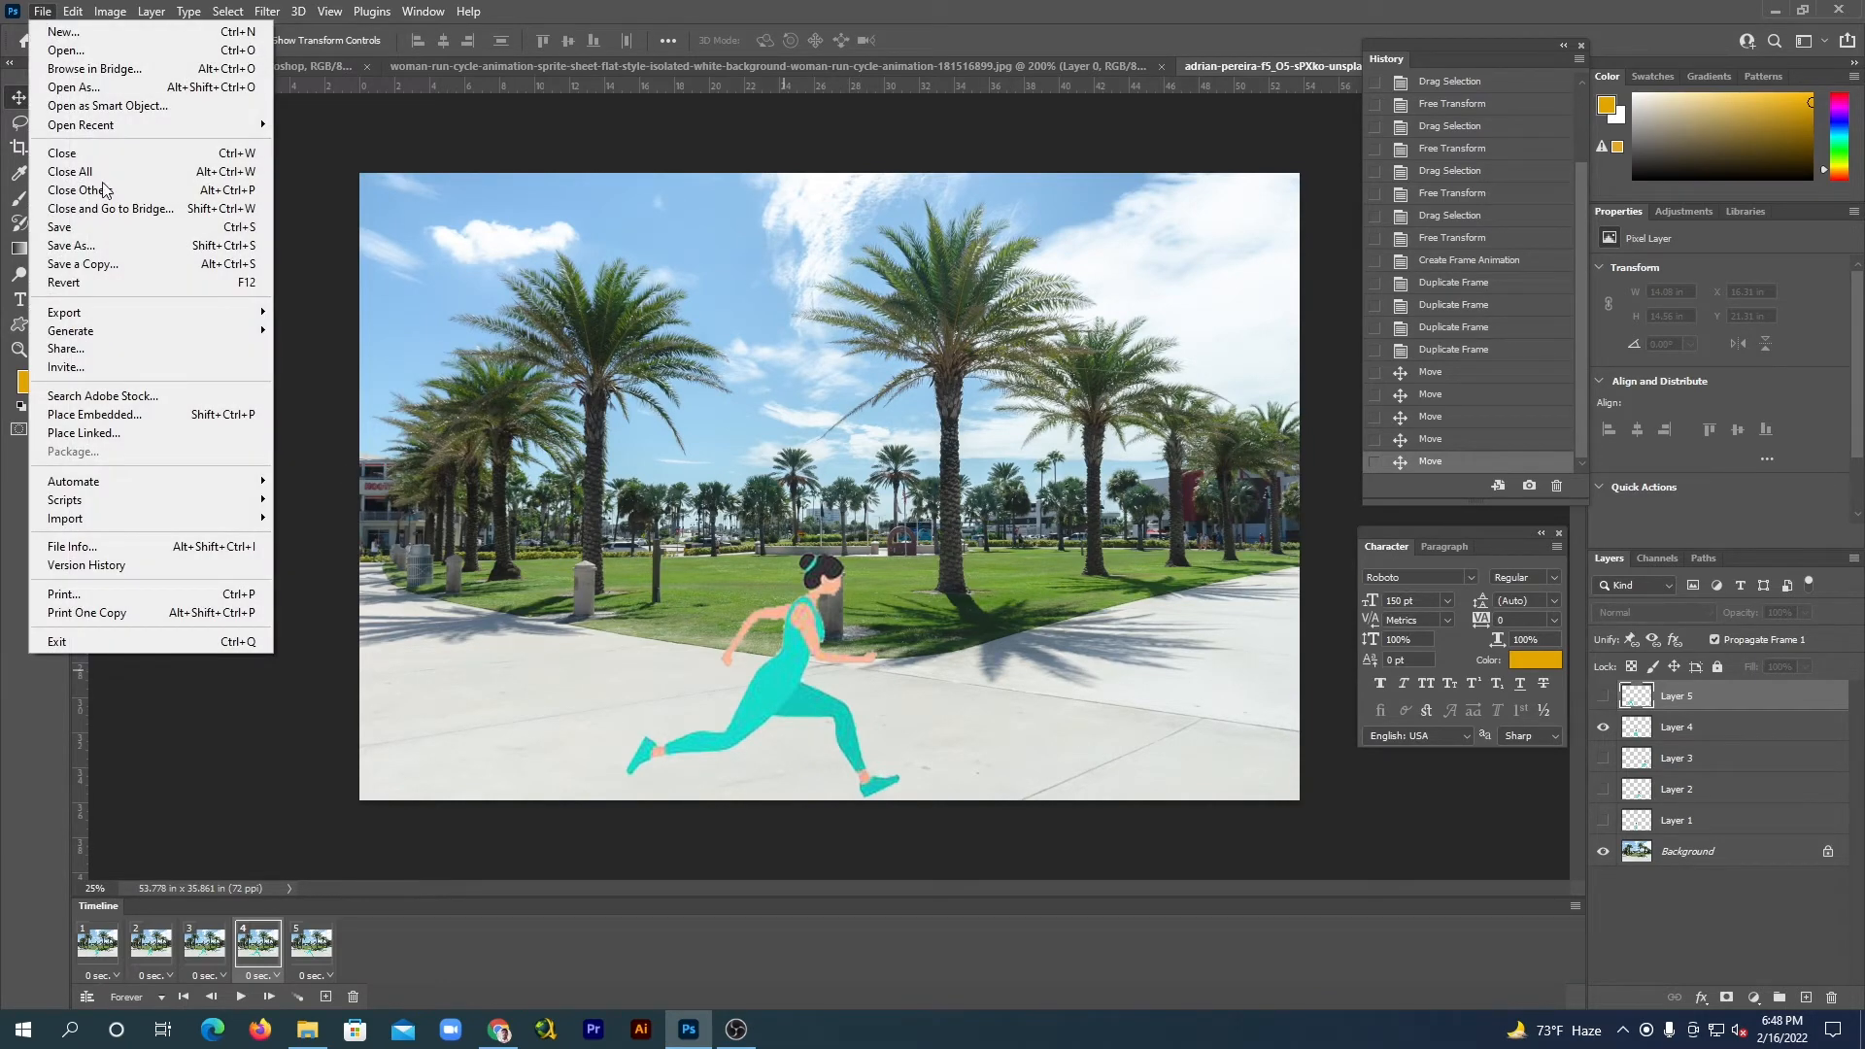
pyautogui.moveTo(148, 319)
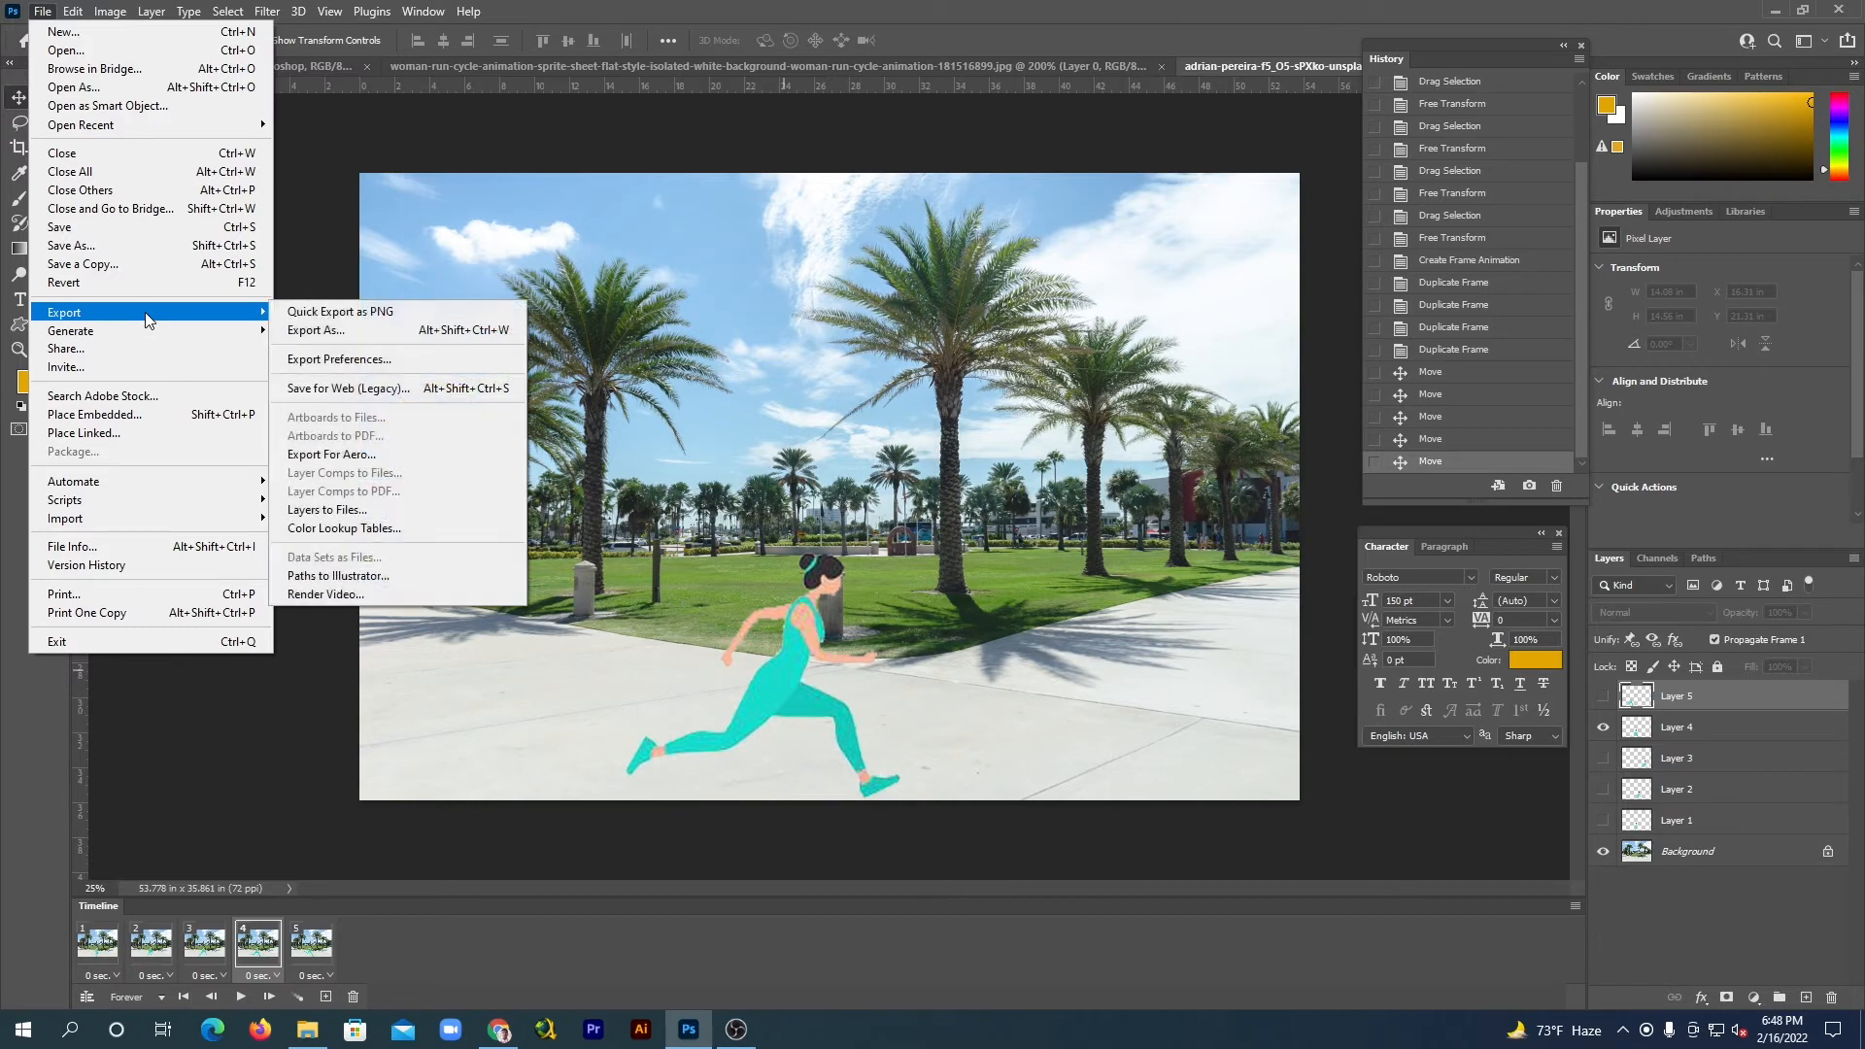
pyautogui.click(388, 391)
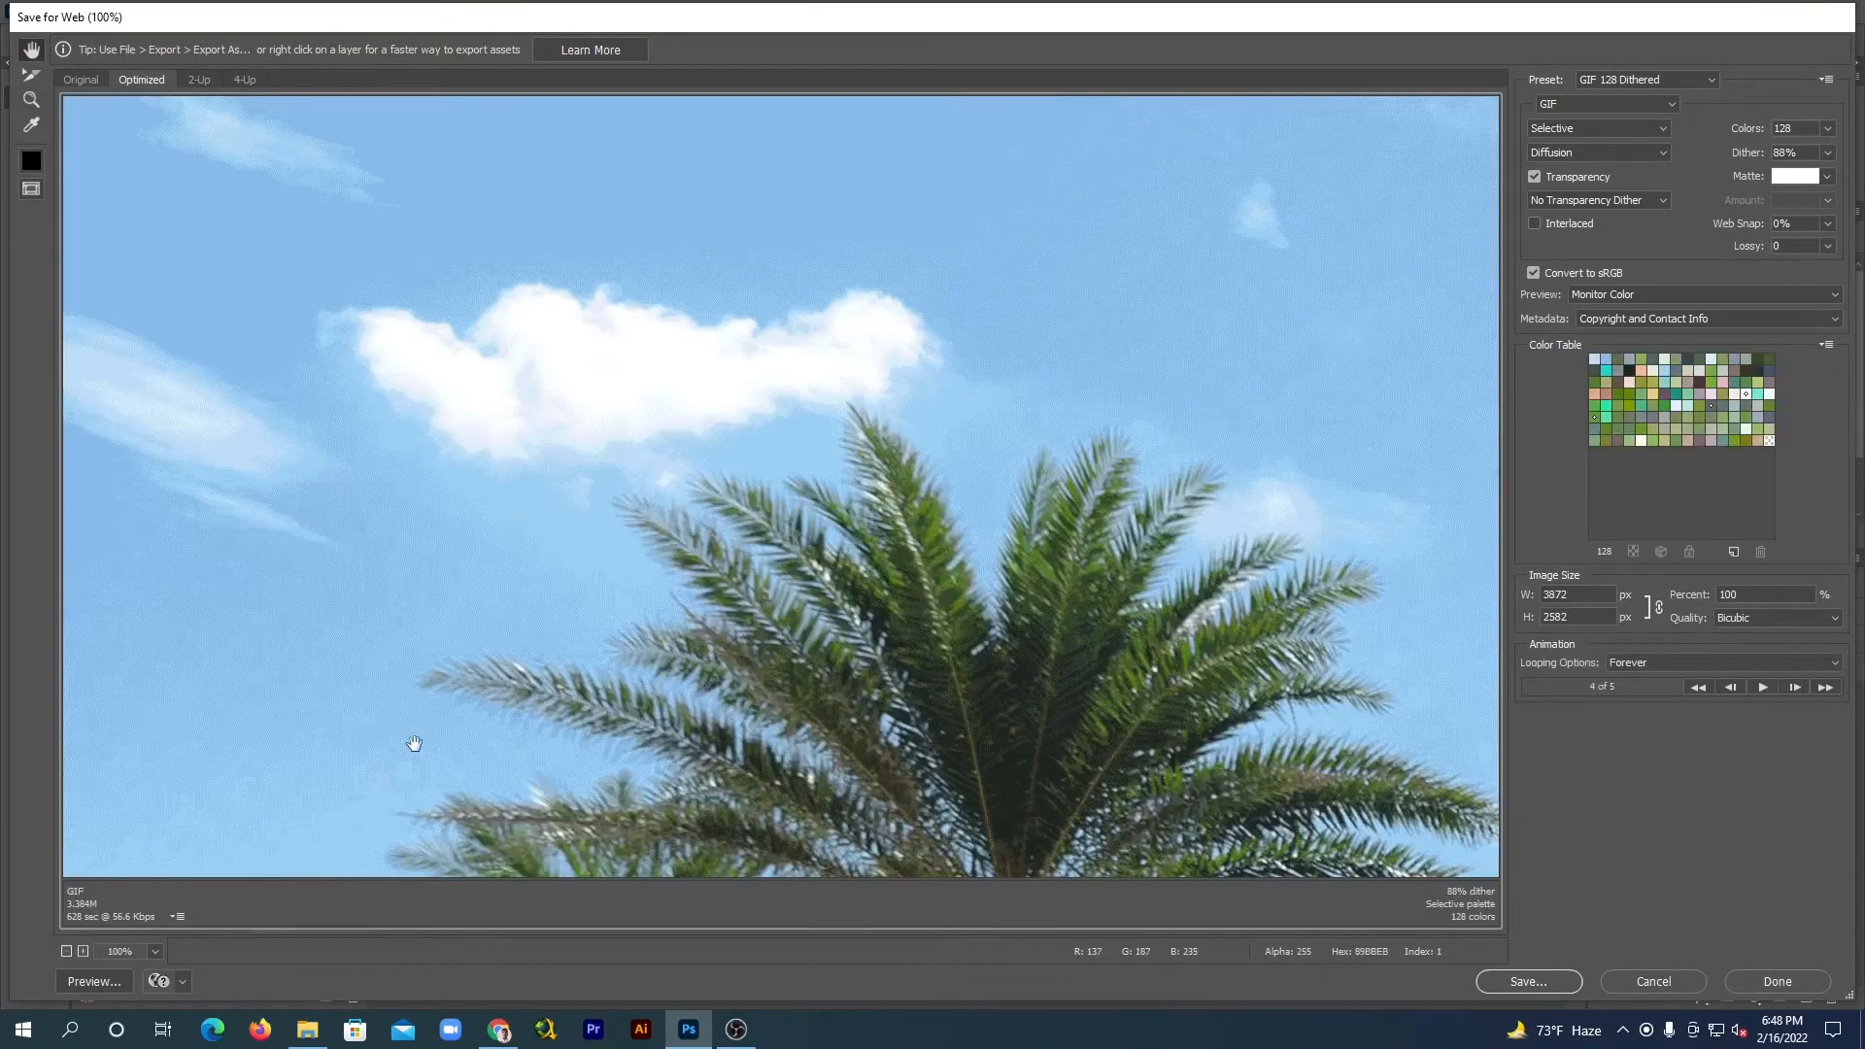
pyautogui.click(155, 951)
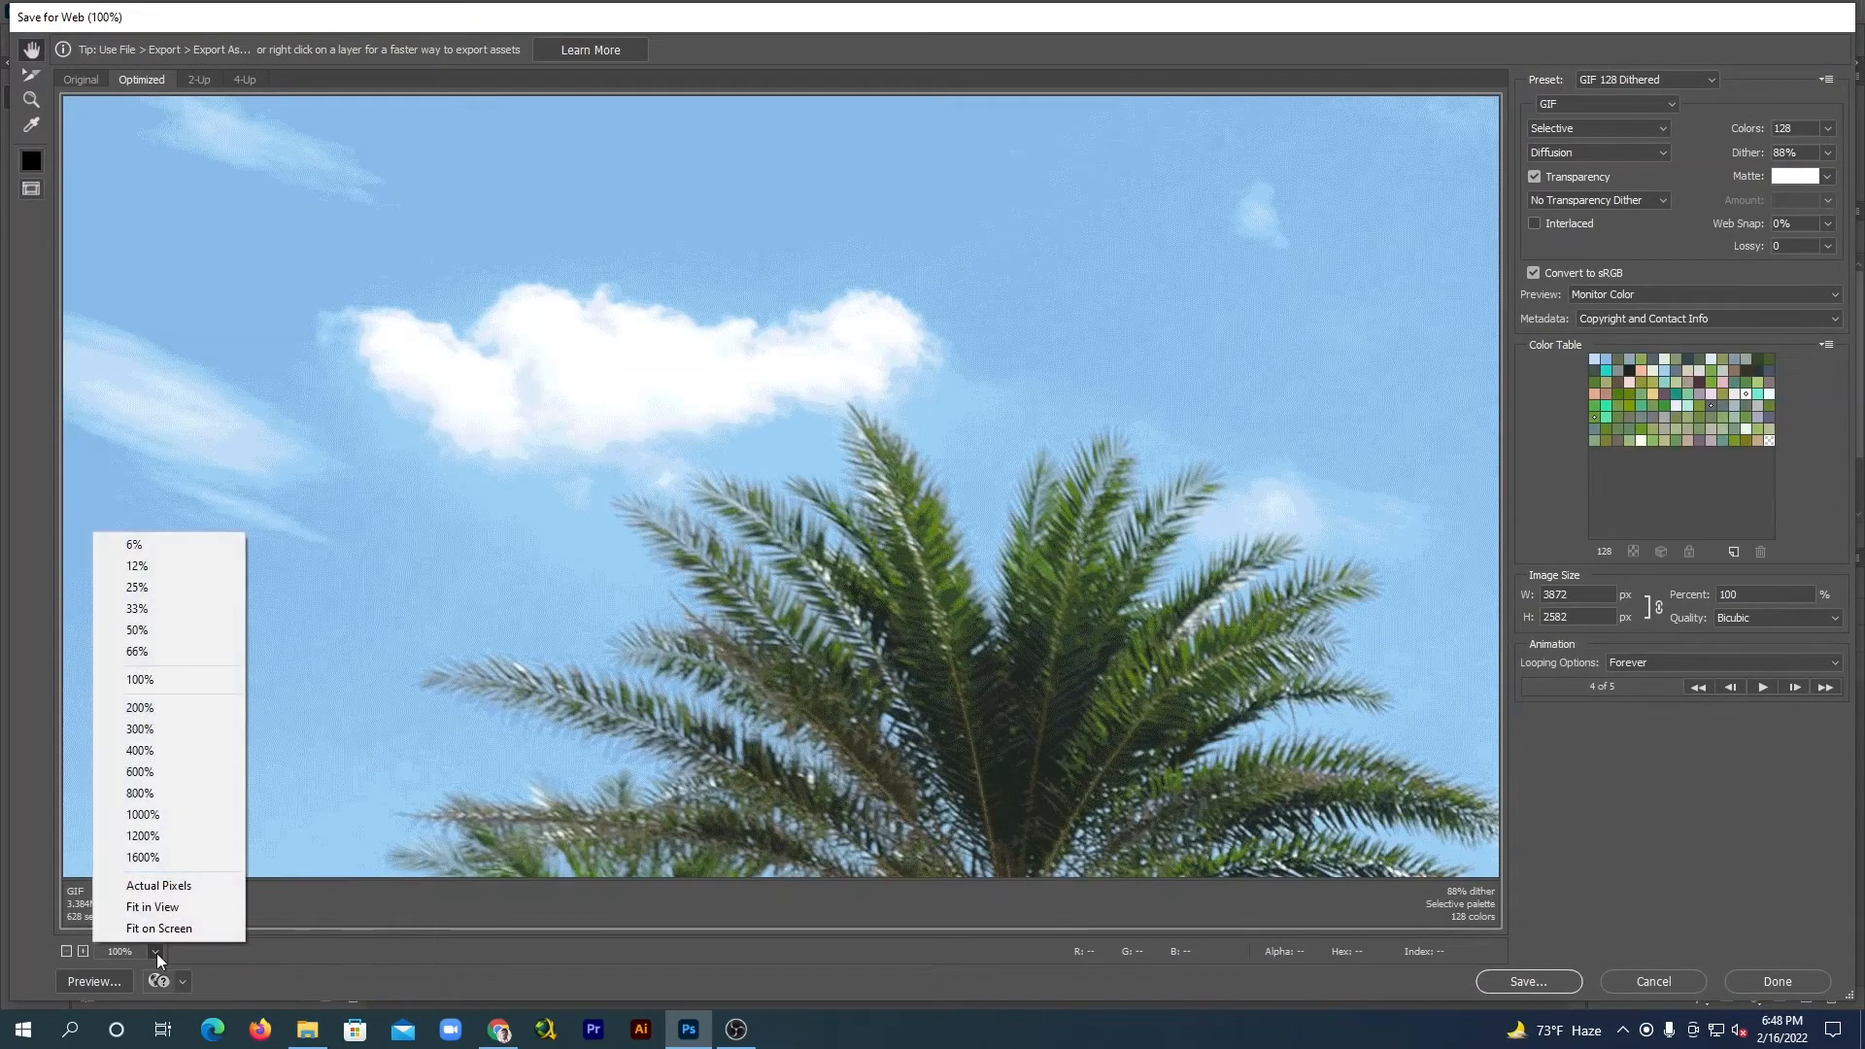
pyautogui.click(146, 922)
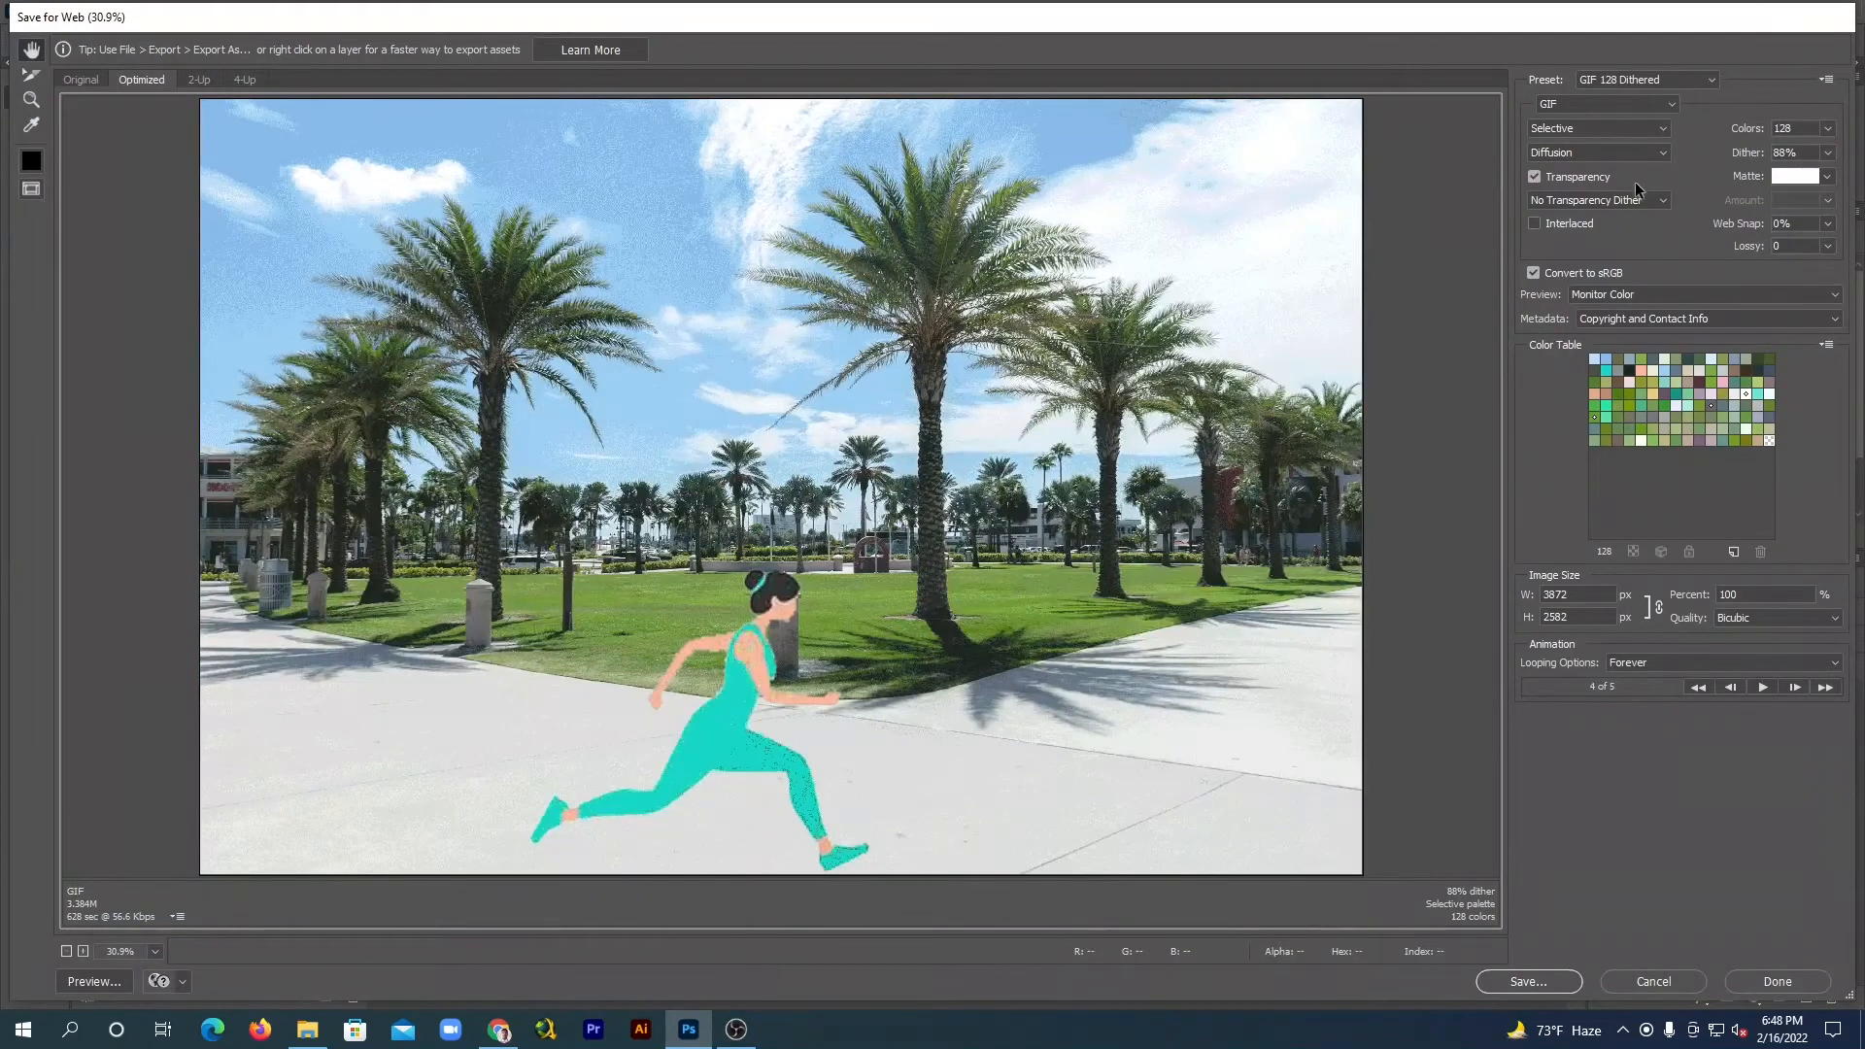
pyautogui.click(1646, 79)
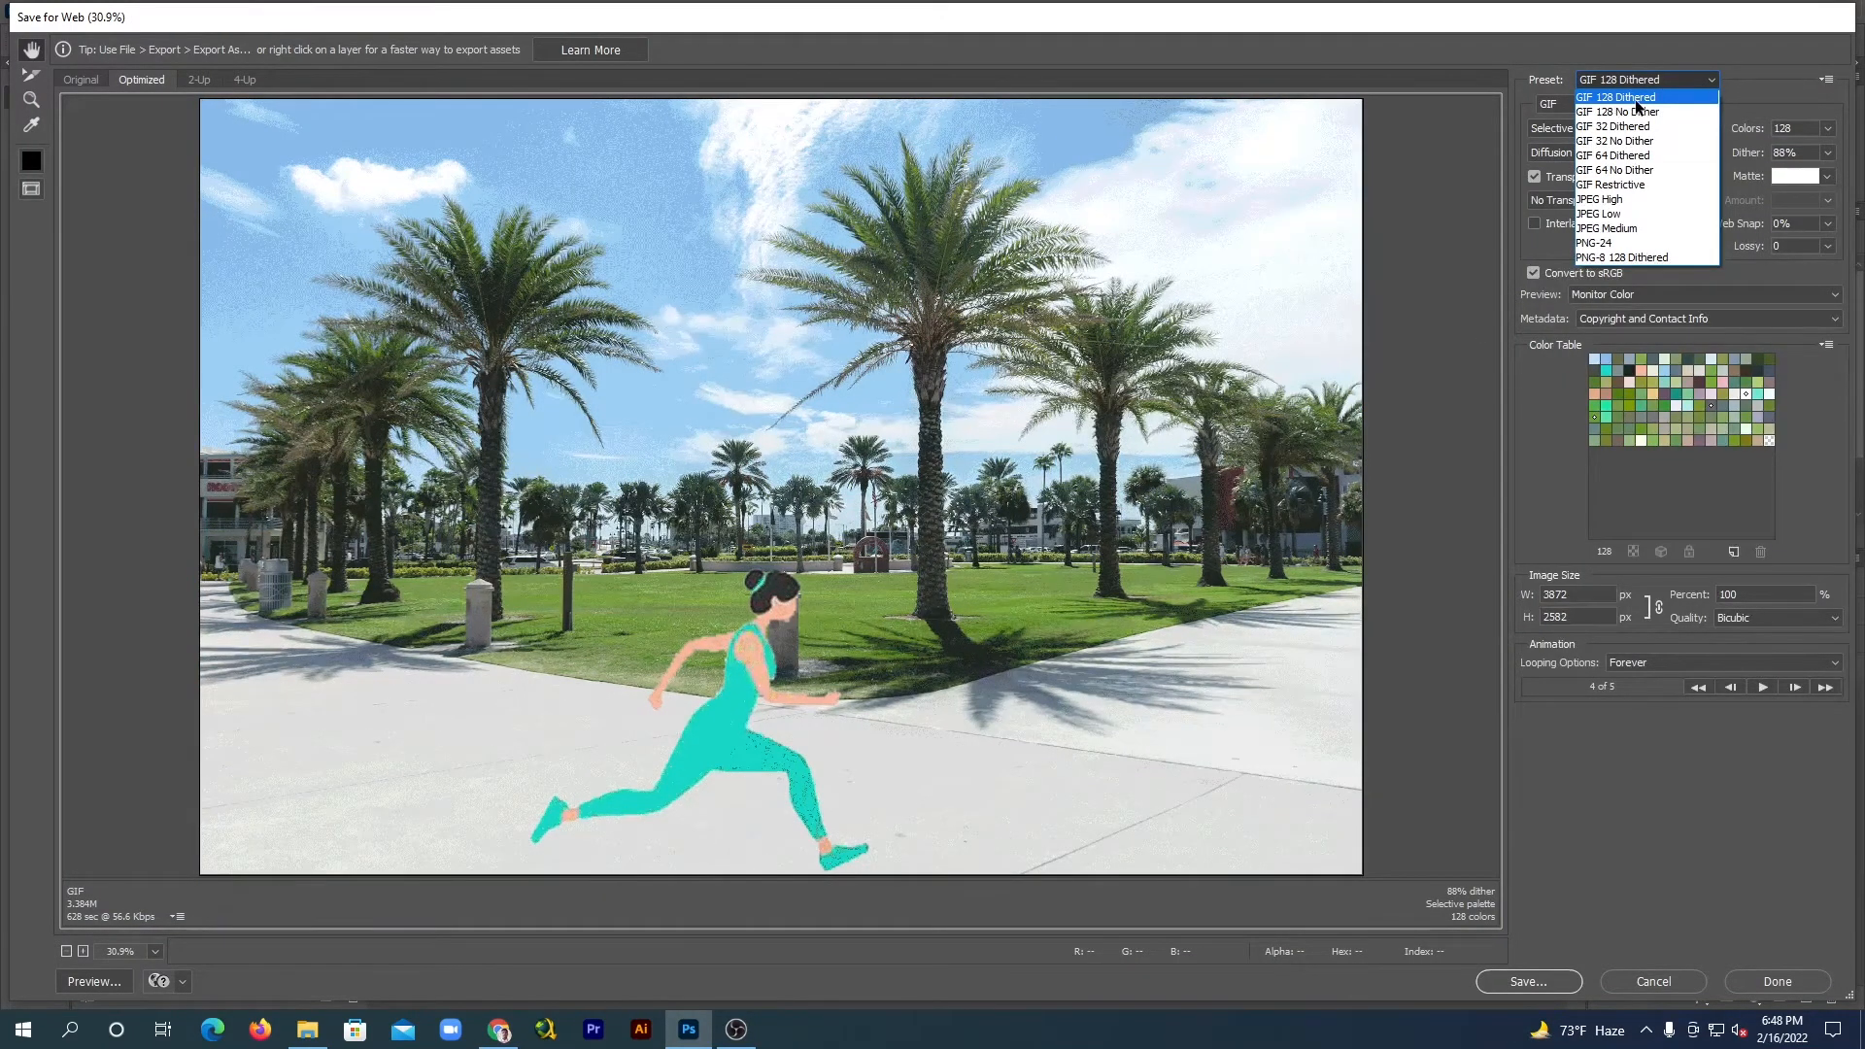
pyautogui.click(1637, 98)
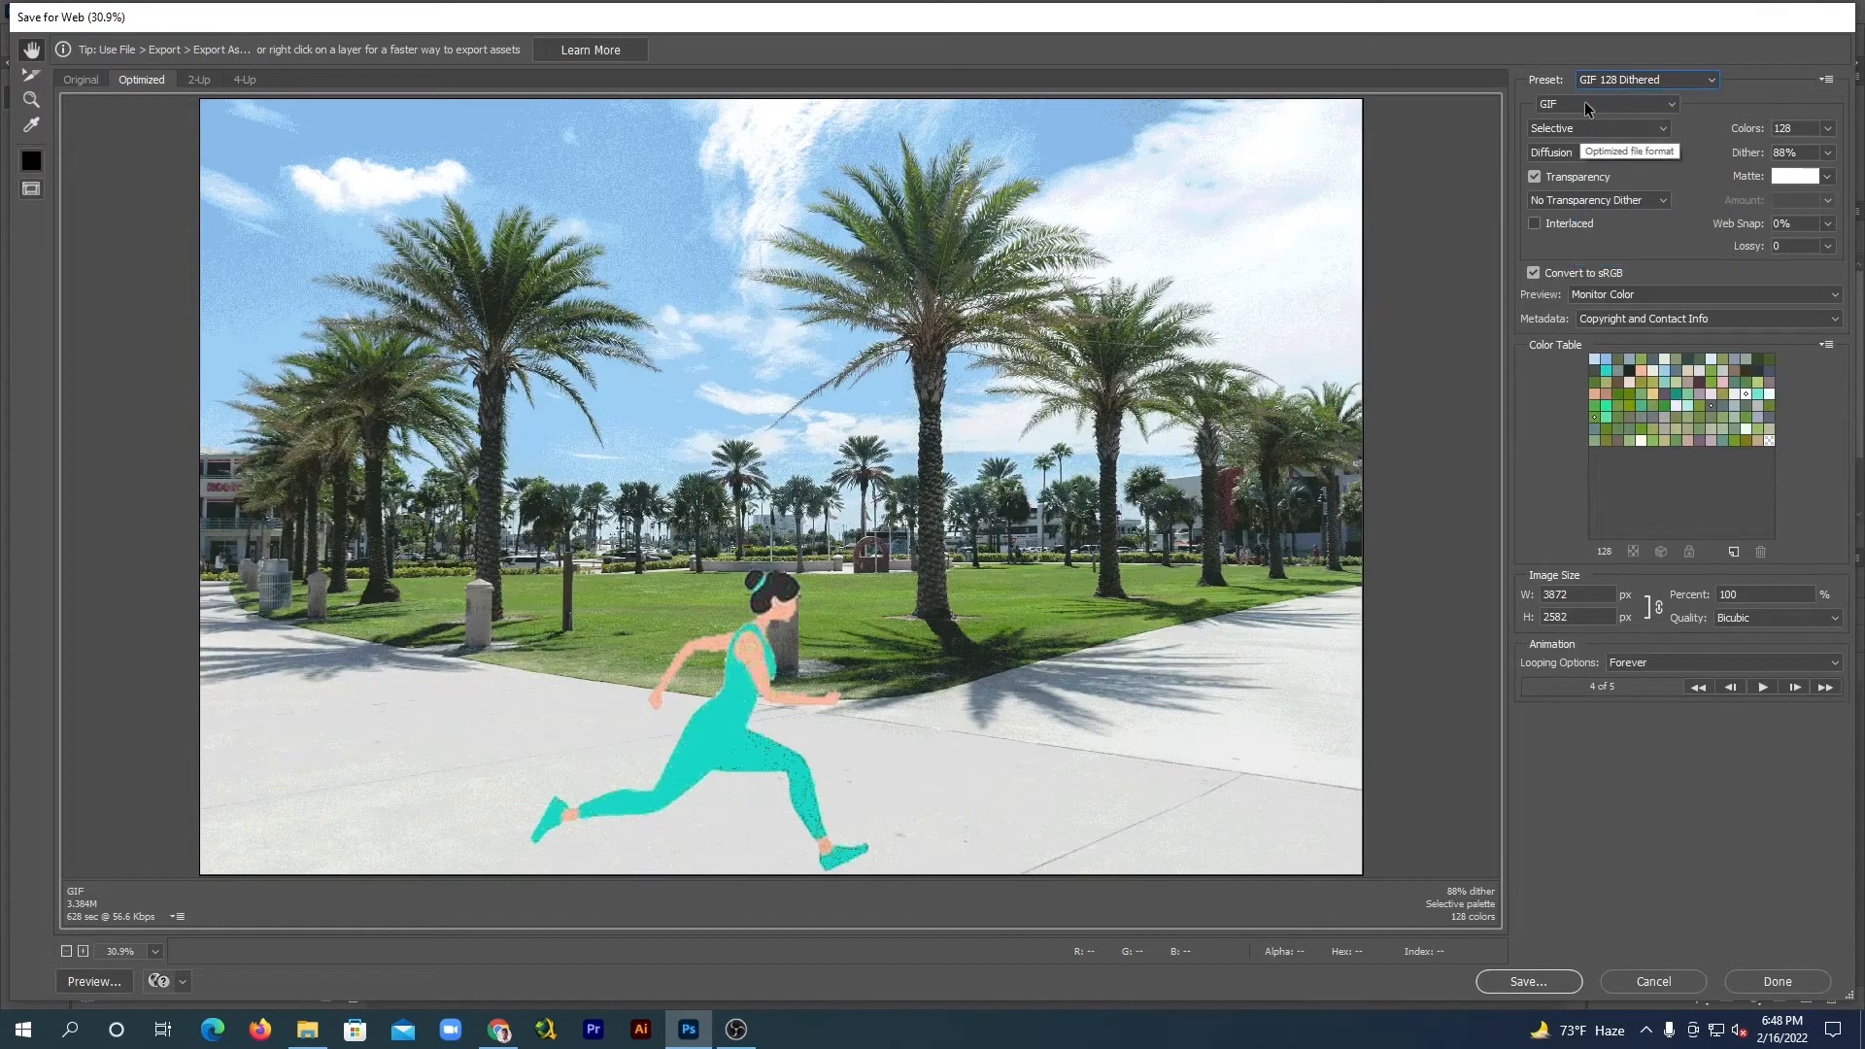
pyautogui.click(1583, 103)
pyautogui.click(1566, 124)
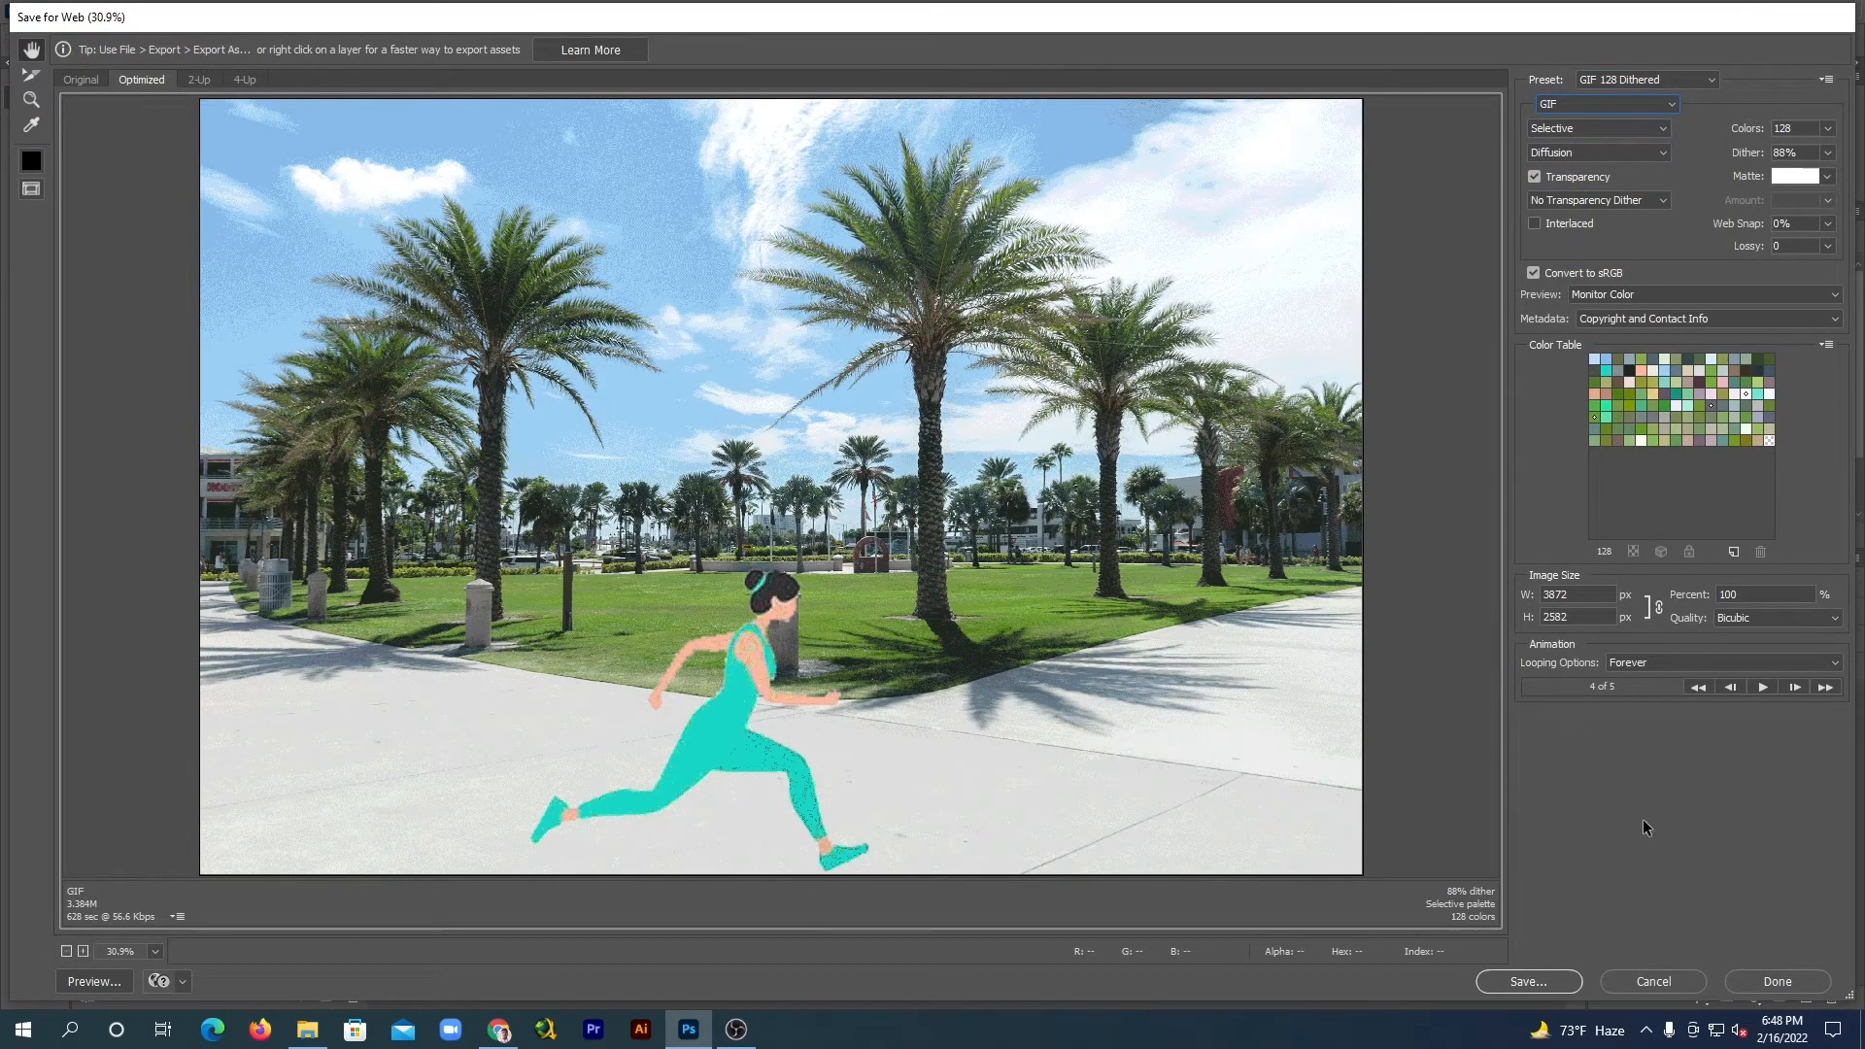
# Save the optimized GIF to the Desktop as Animation_01.gif, replacing the existing file.
pyautogui.click(1541, 982)
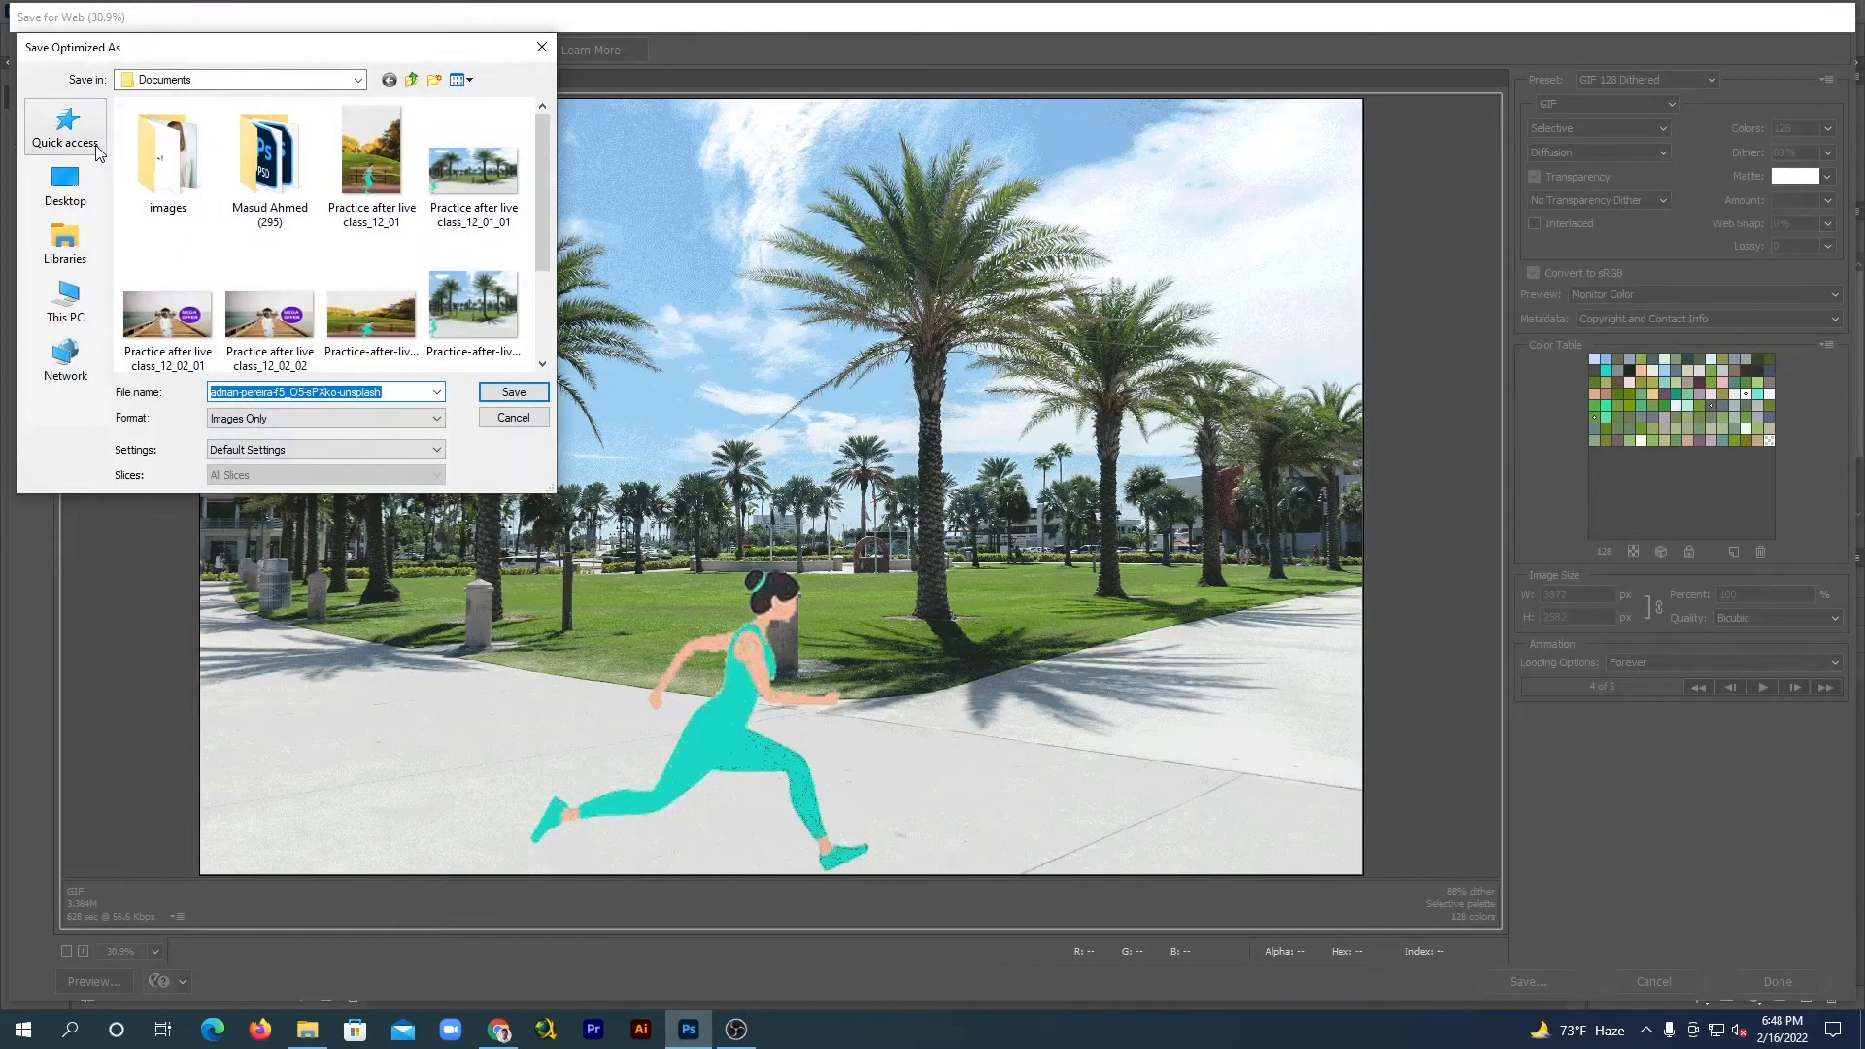
pyautogui.click(78, 190)
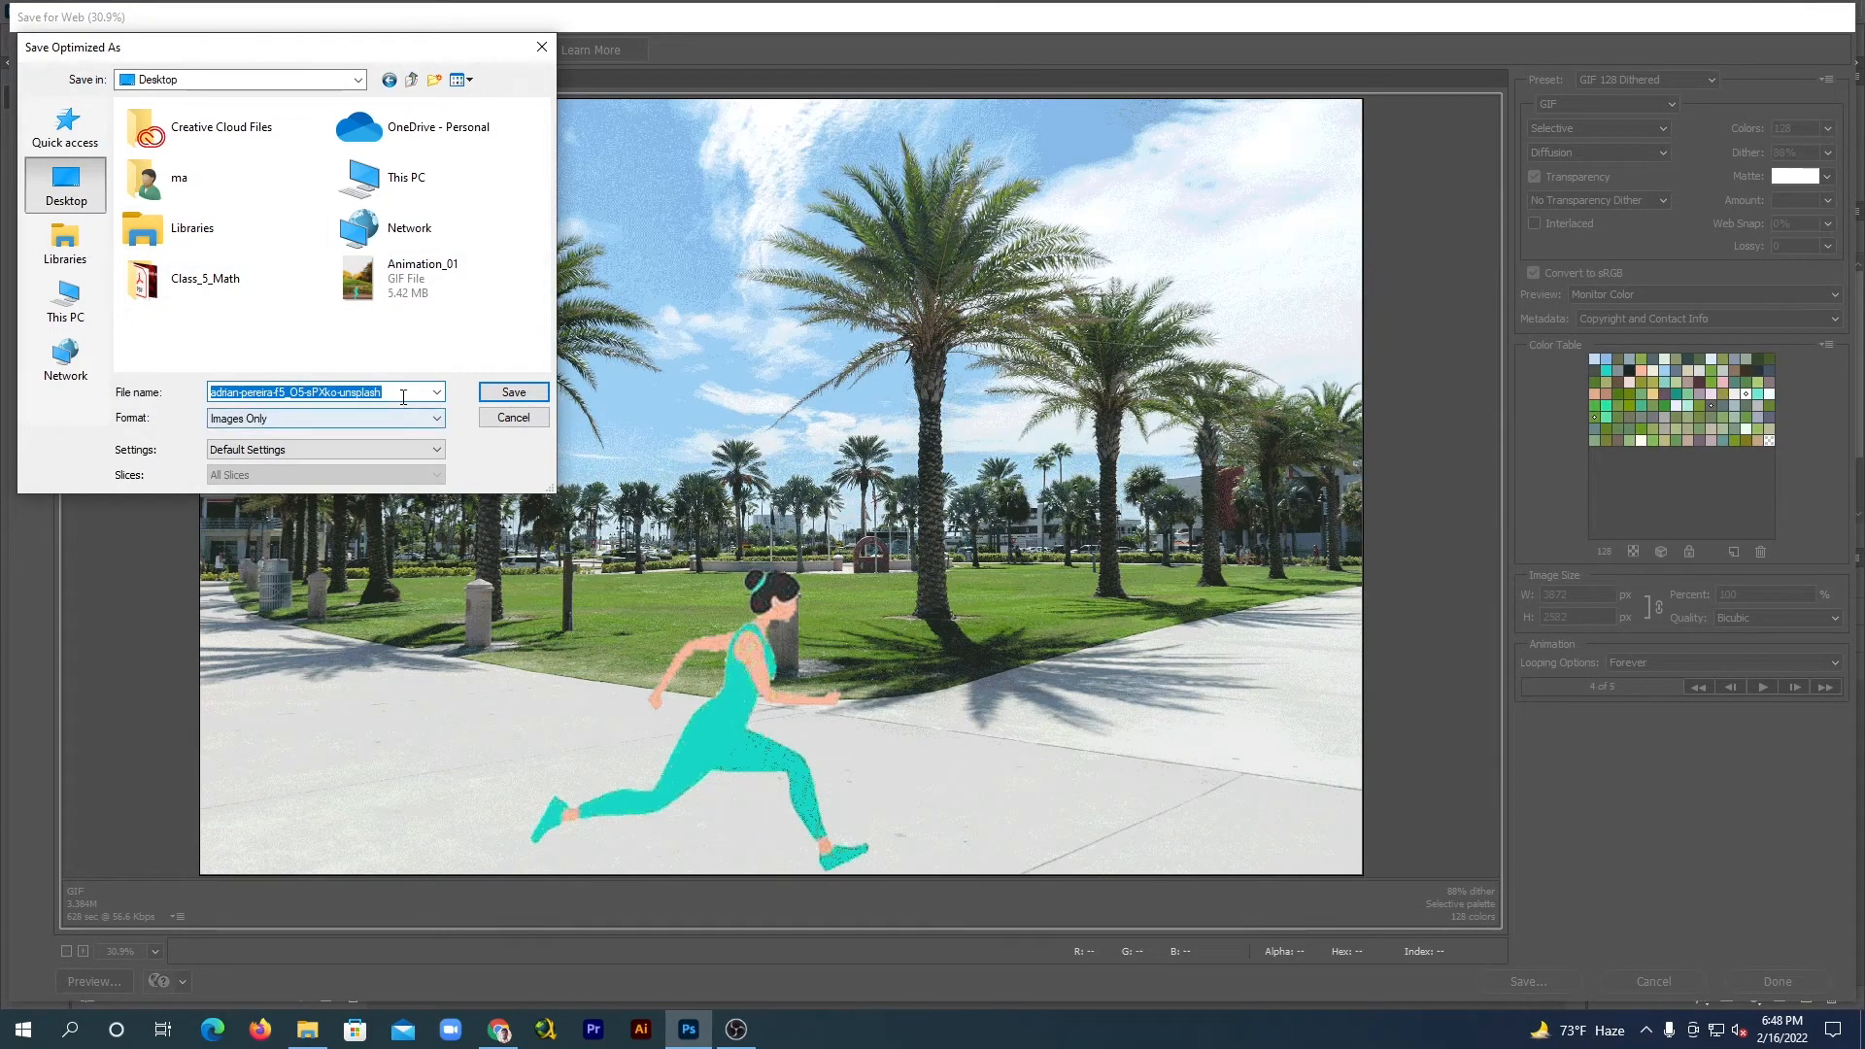
pyautogui.write('animation')
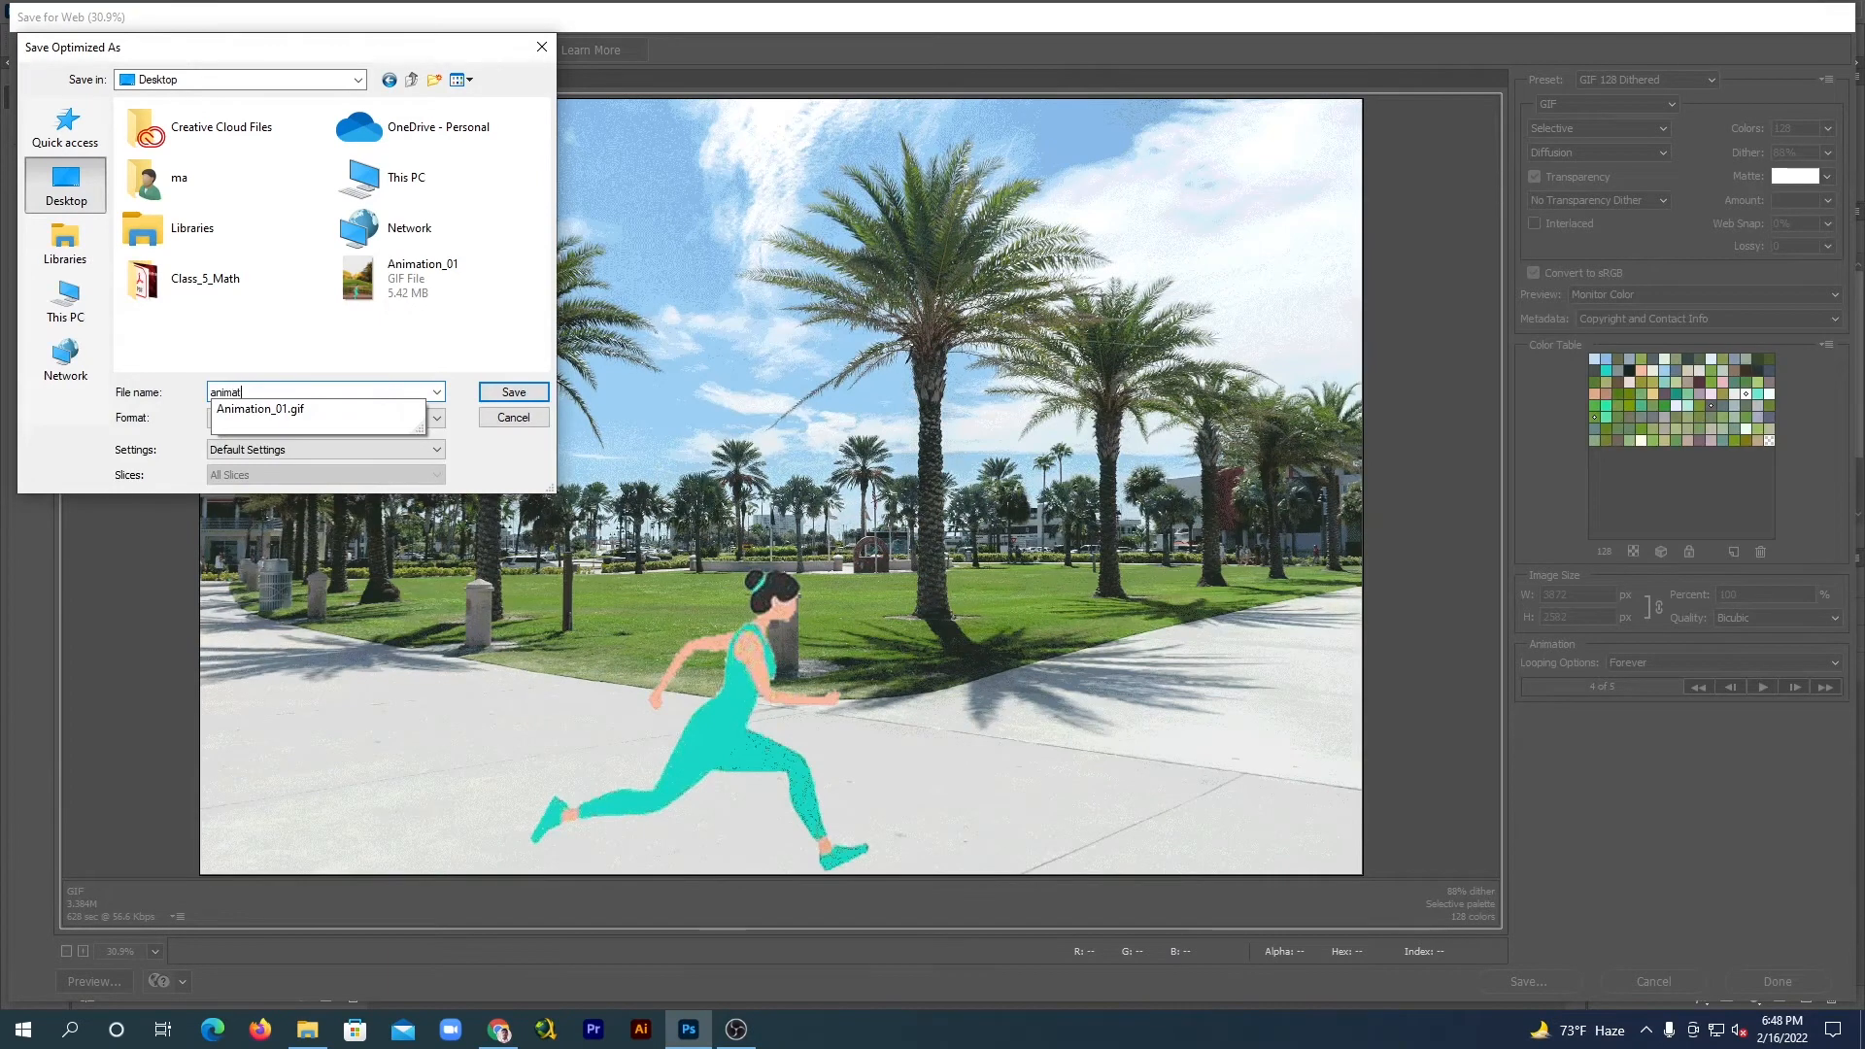
pyautogui.click(282, 409)
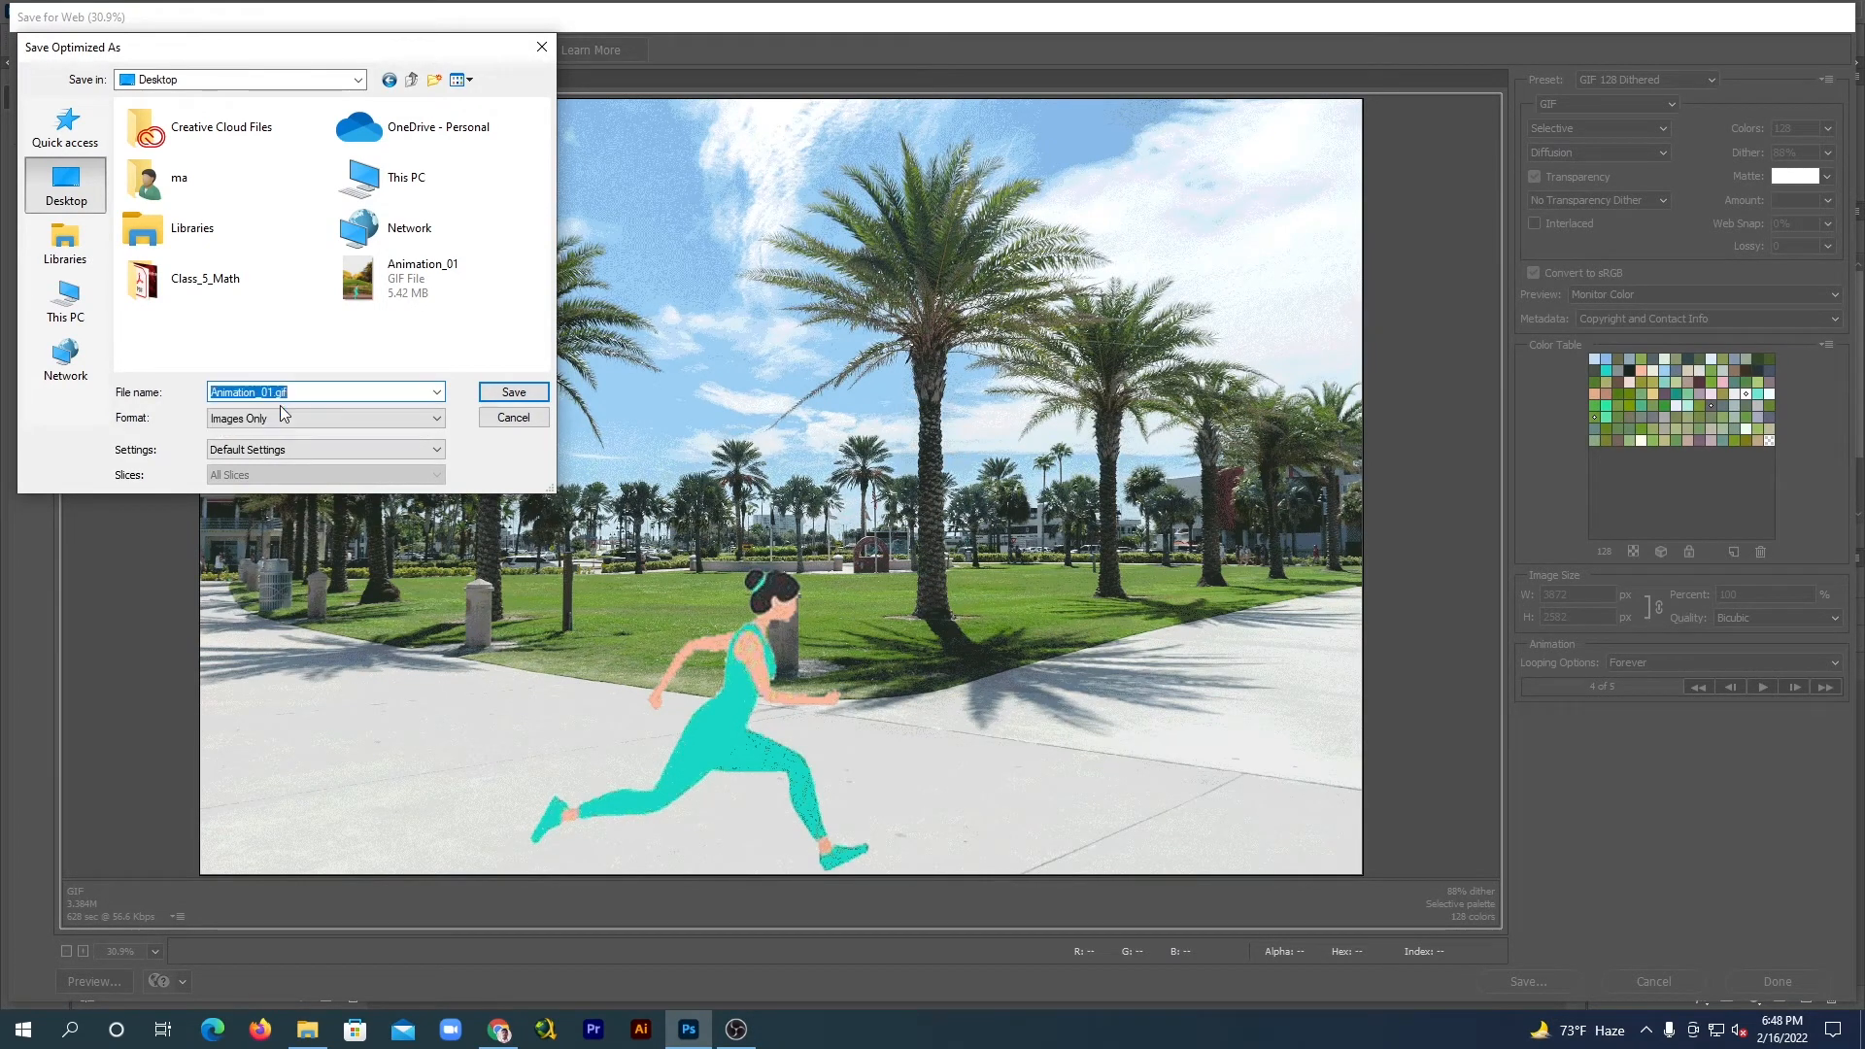
pyautogui.click(514, 393)
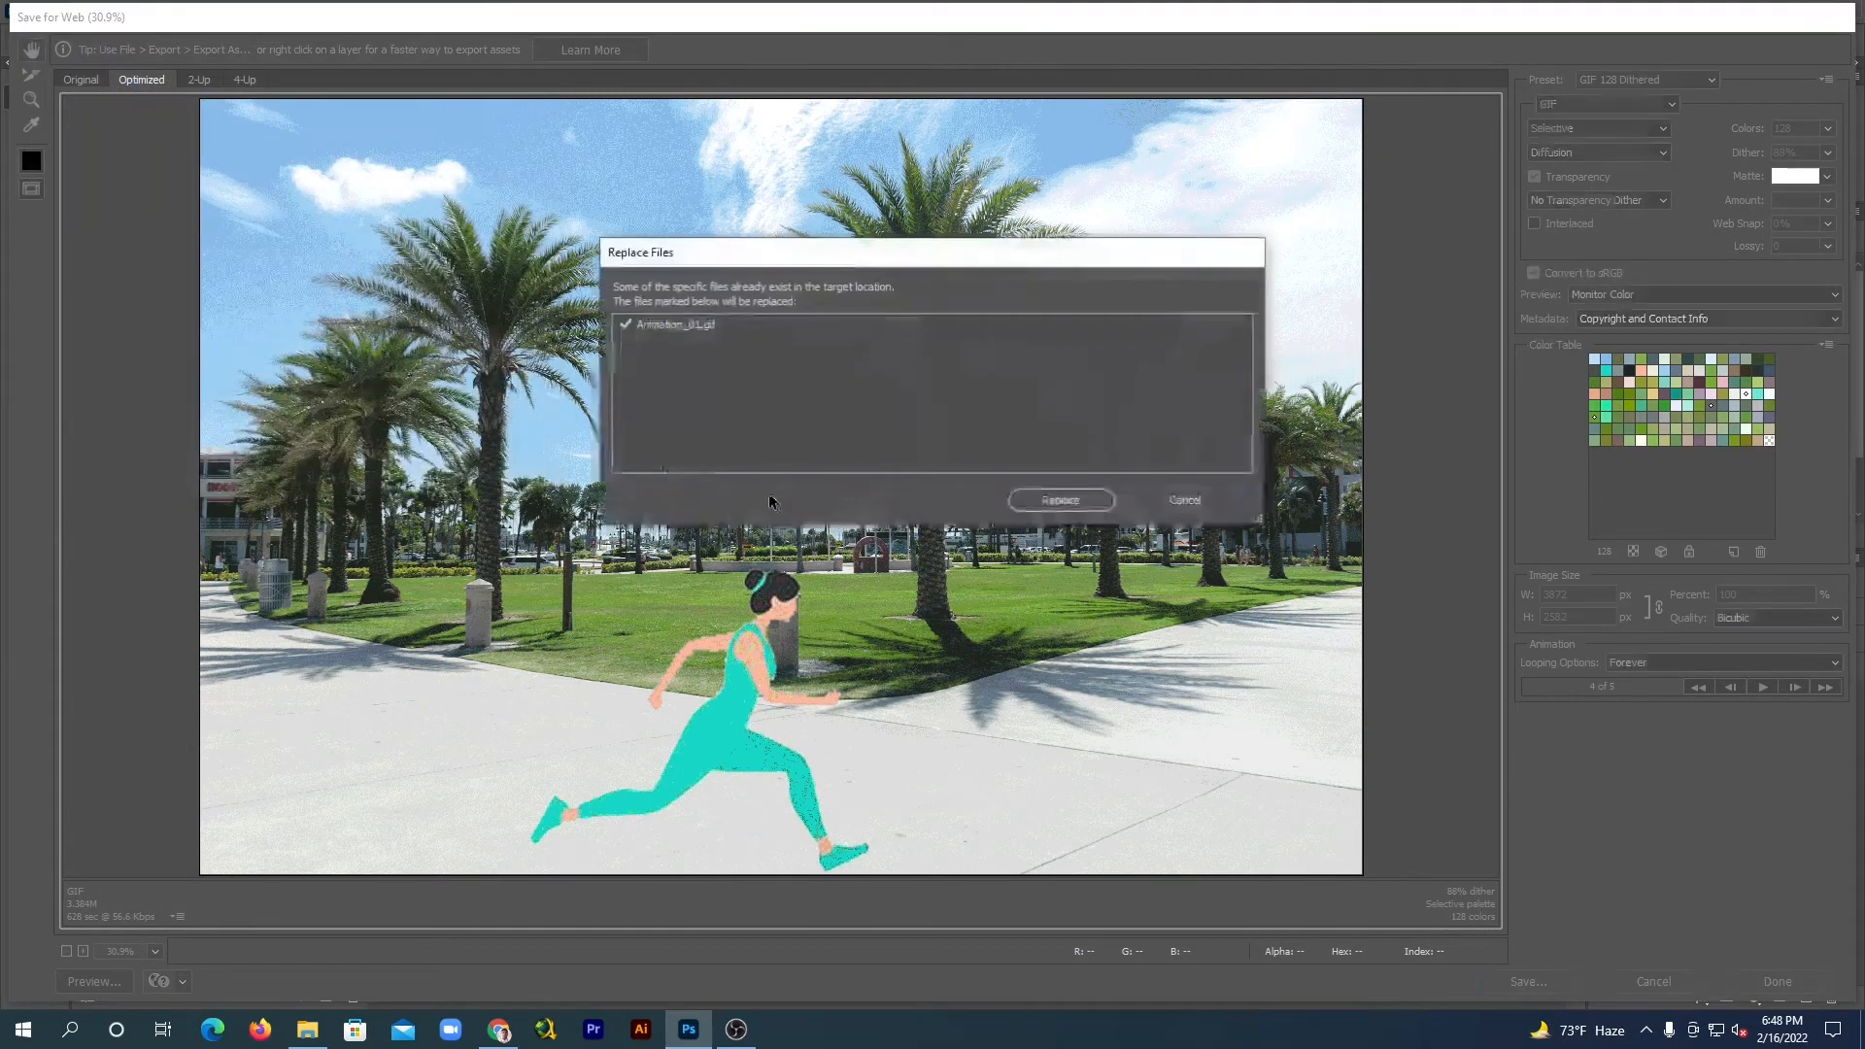
pyautogui.click(1072, 500)
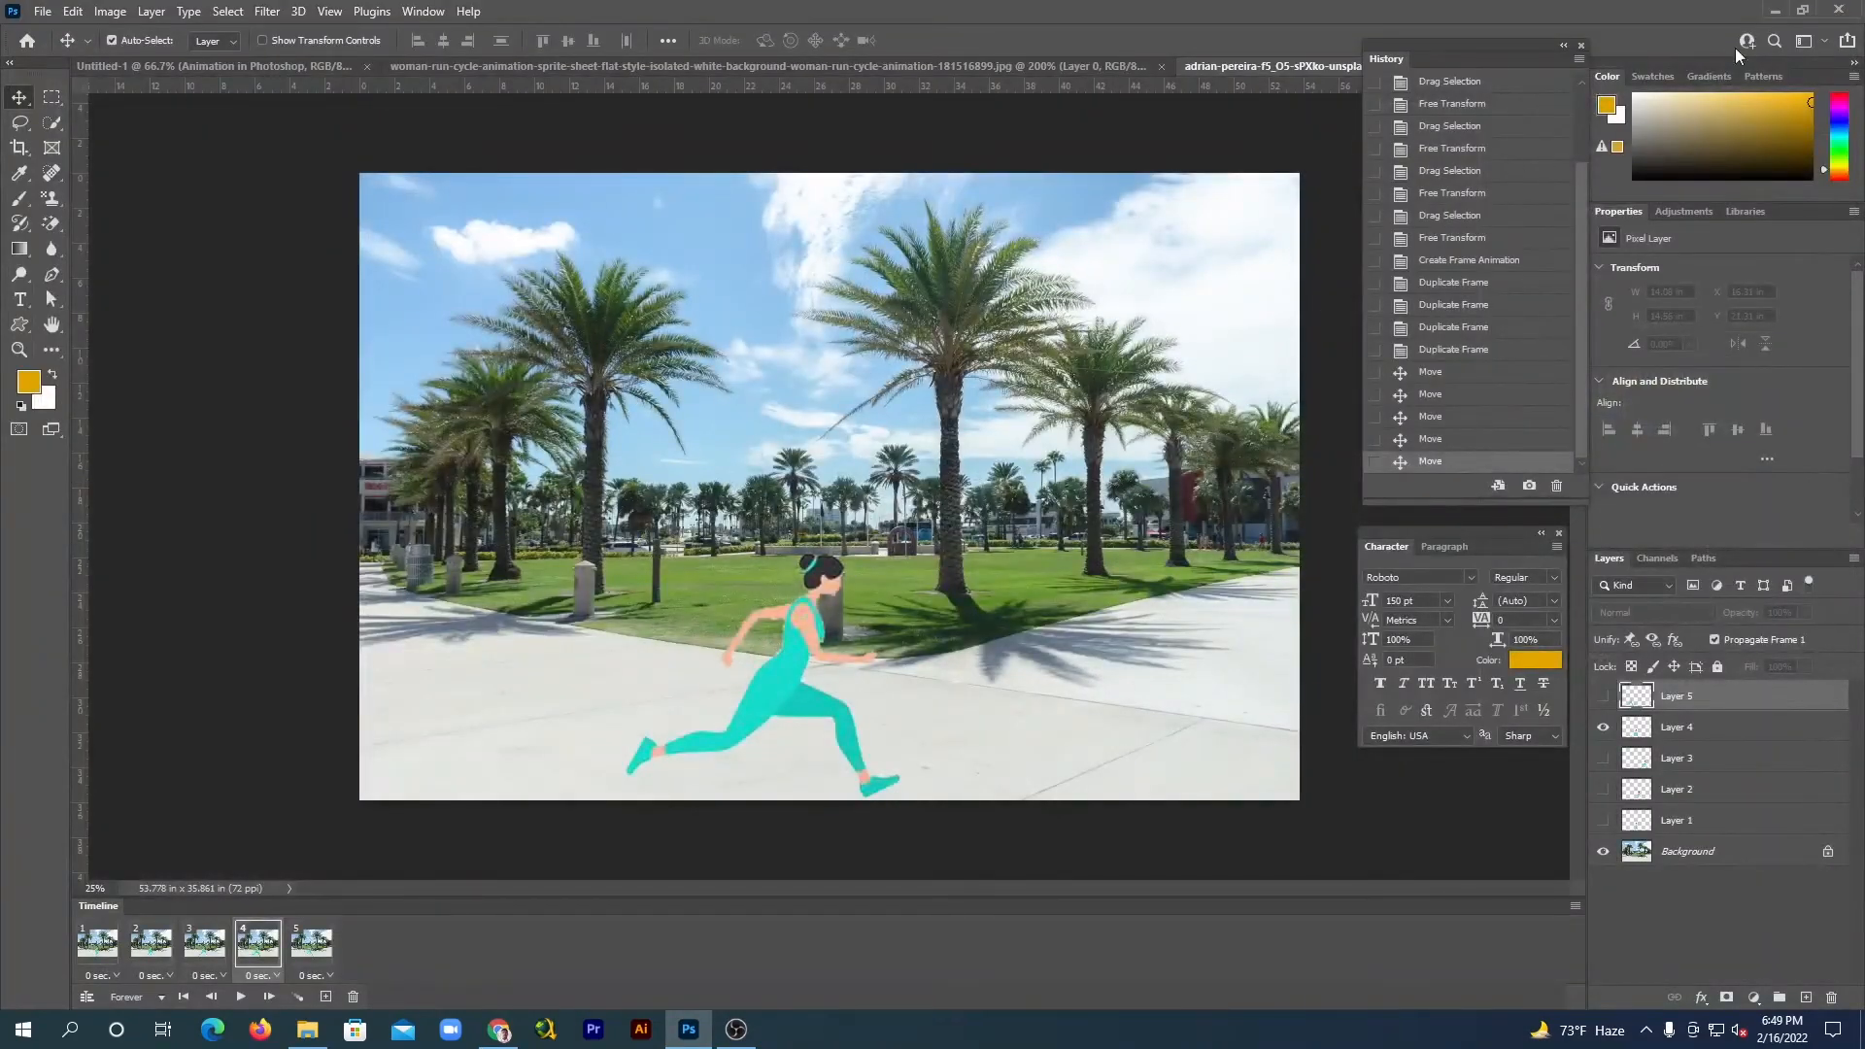
# Open the exported Animation_01.gif from the desktop, watch it play, and close the viewer.
pyautogui.click(1775, 10)
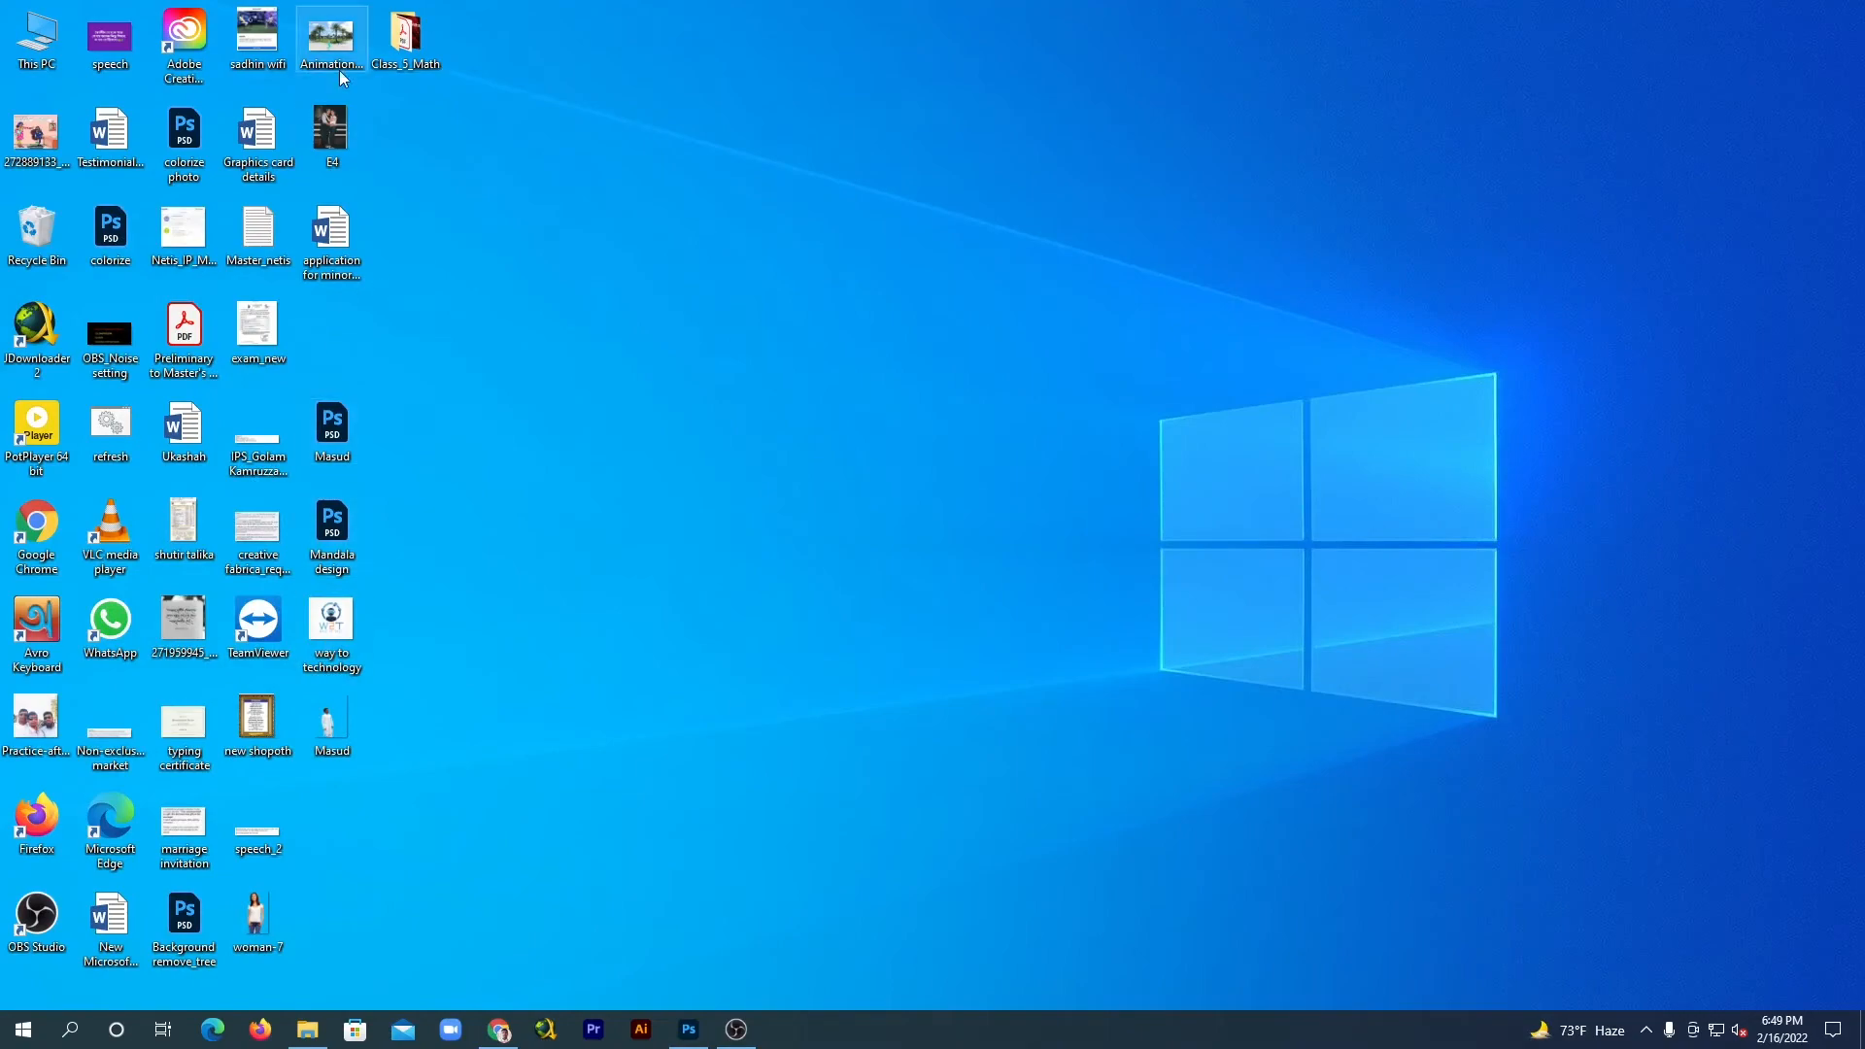
pyautogui.doubleClick(332, 37)
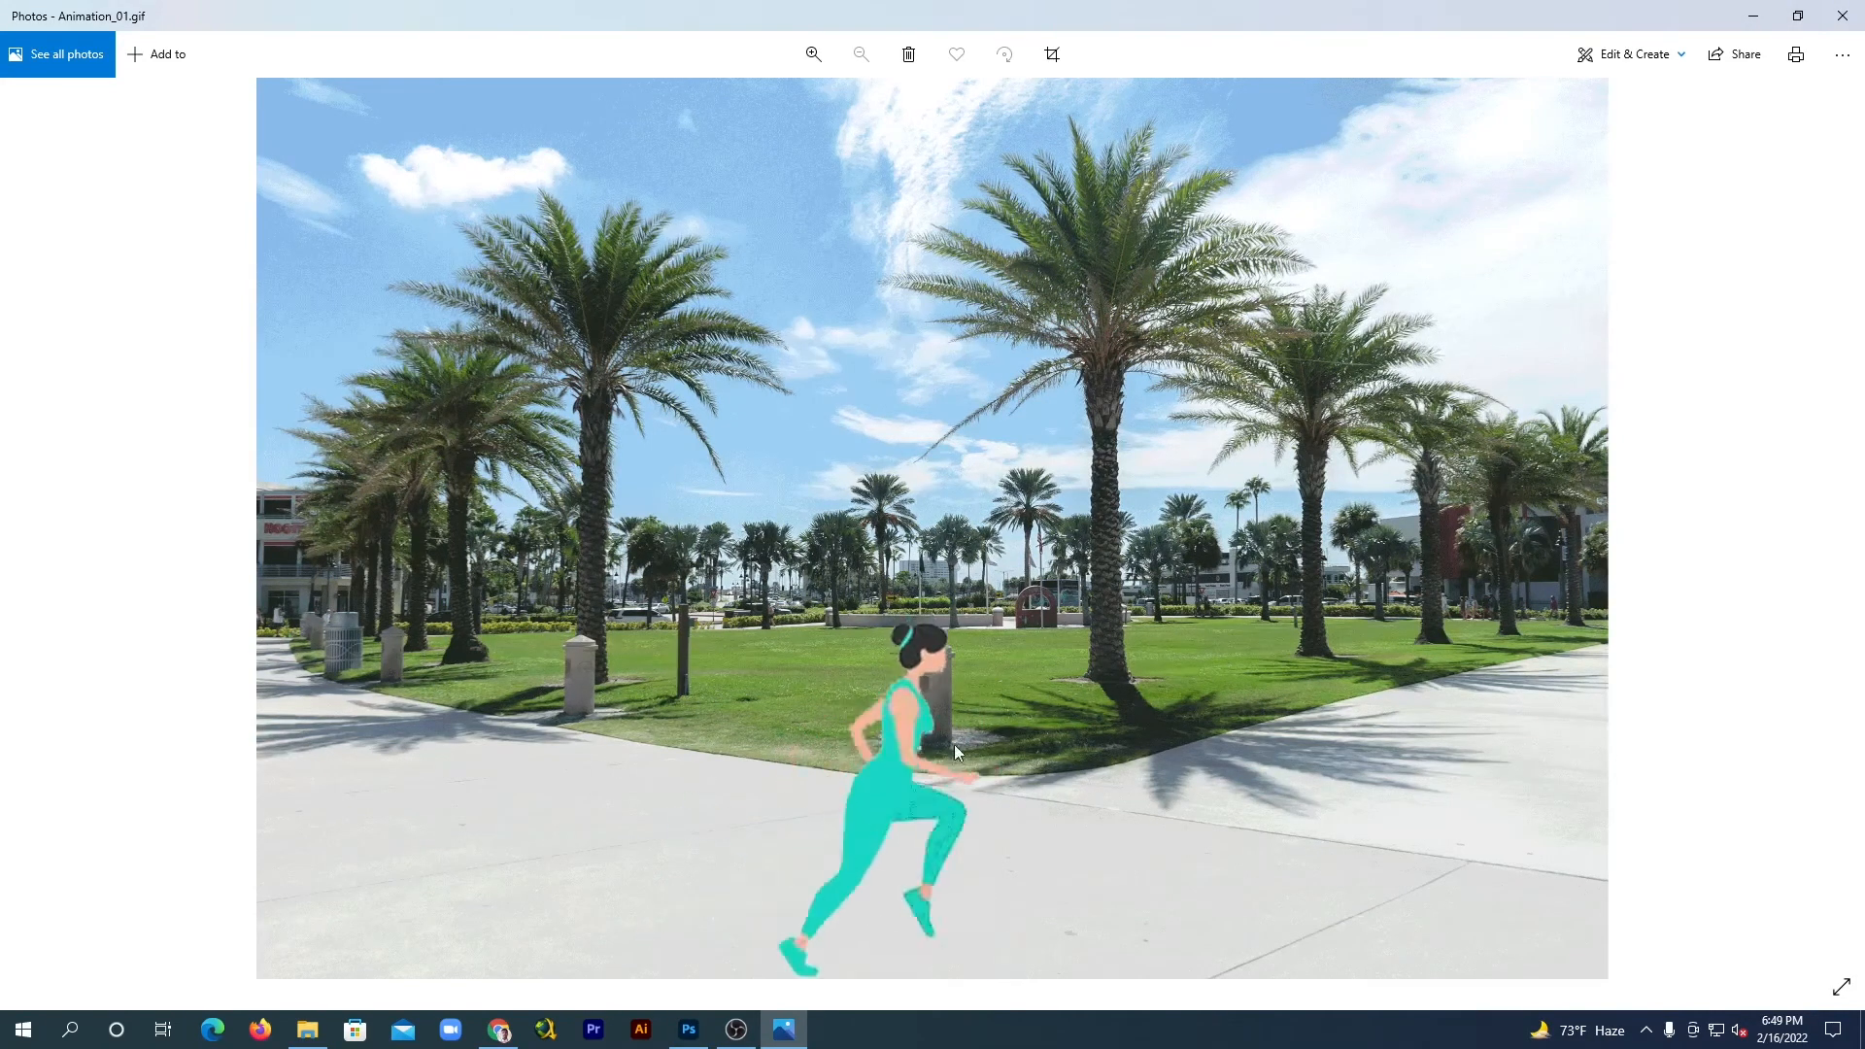
pyautogui.click(1842, 16)
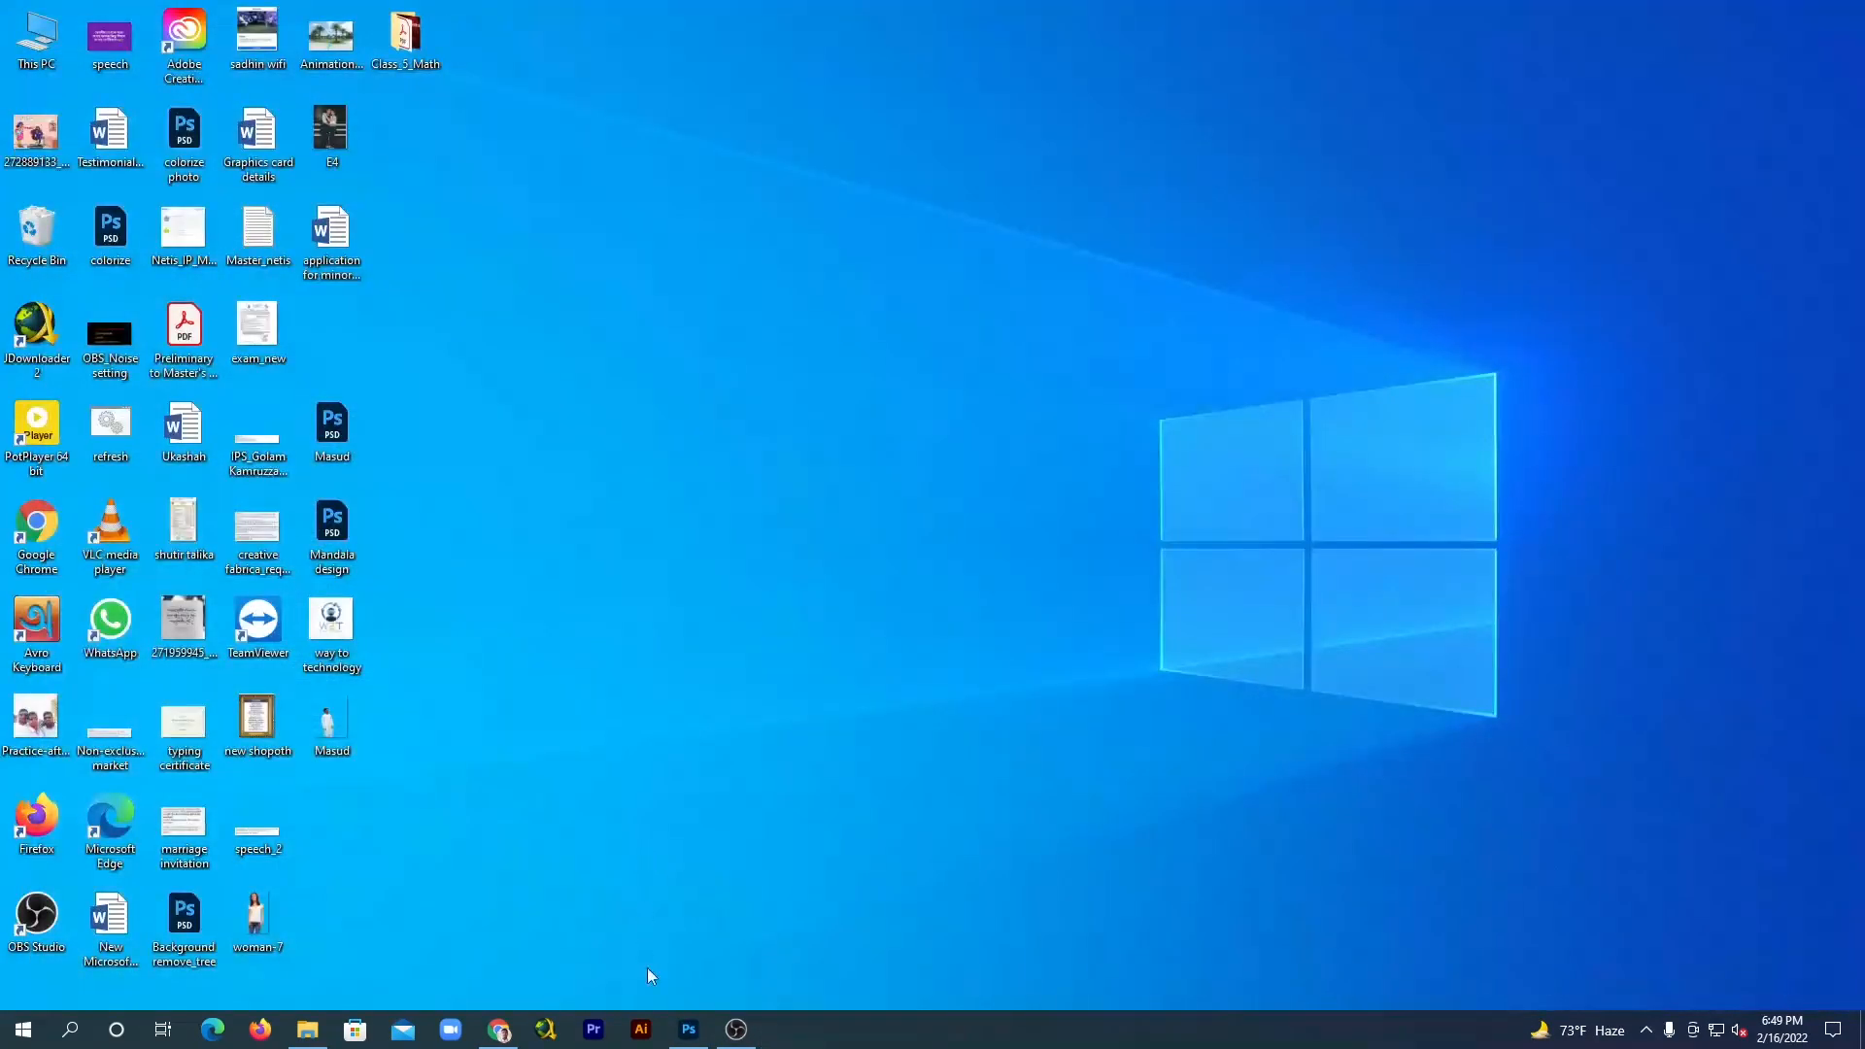
# Switch back to Photoshop and, in frame 1, move the Layer 1 runner to the photo's left edge at about X 0.58 in.
pyautogui.click(706, 1035)
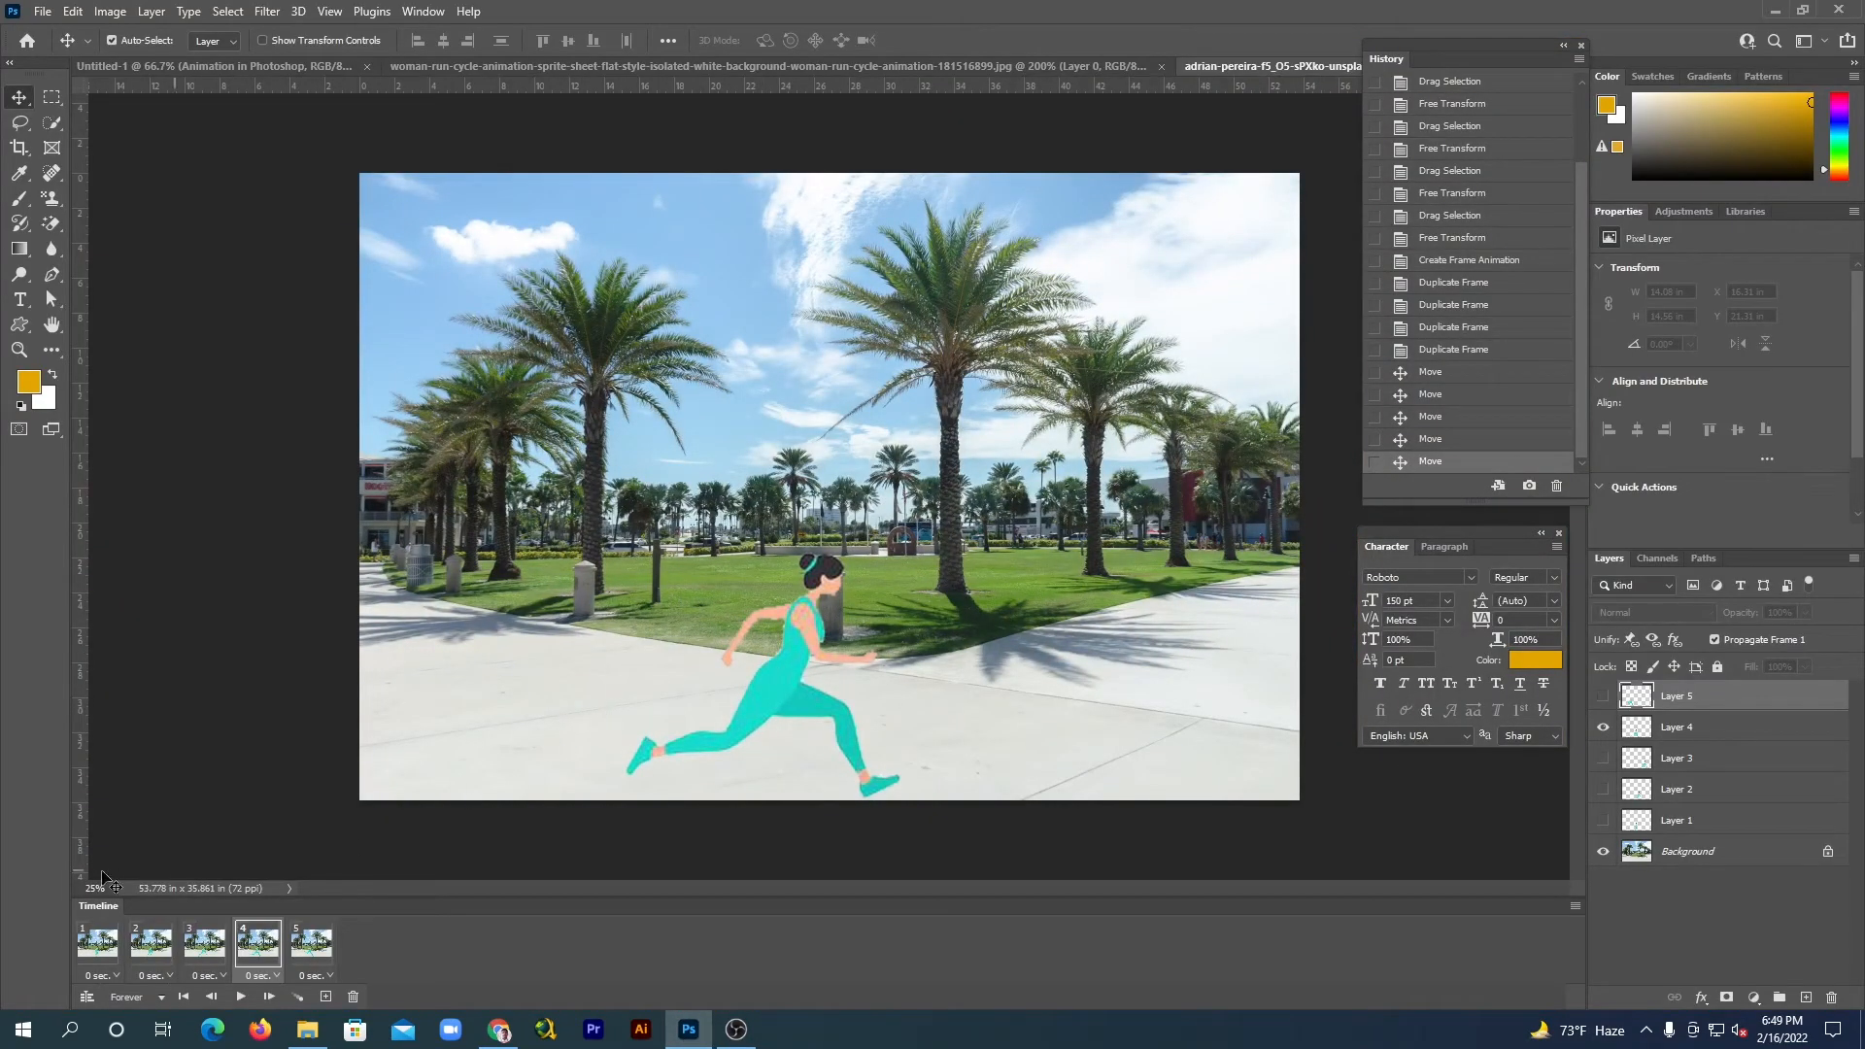
pyautogui.click(94, 944)
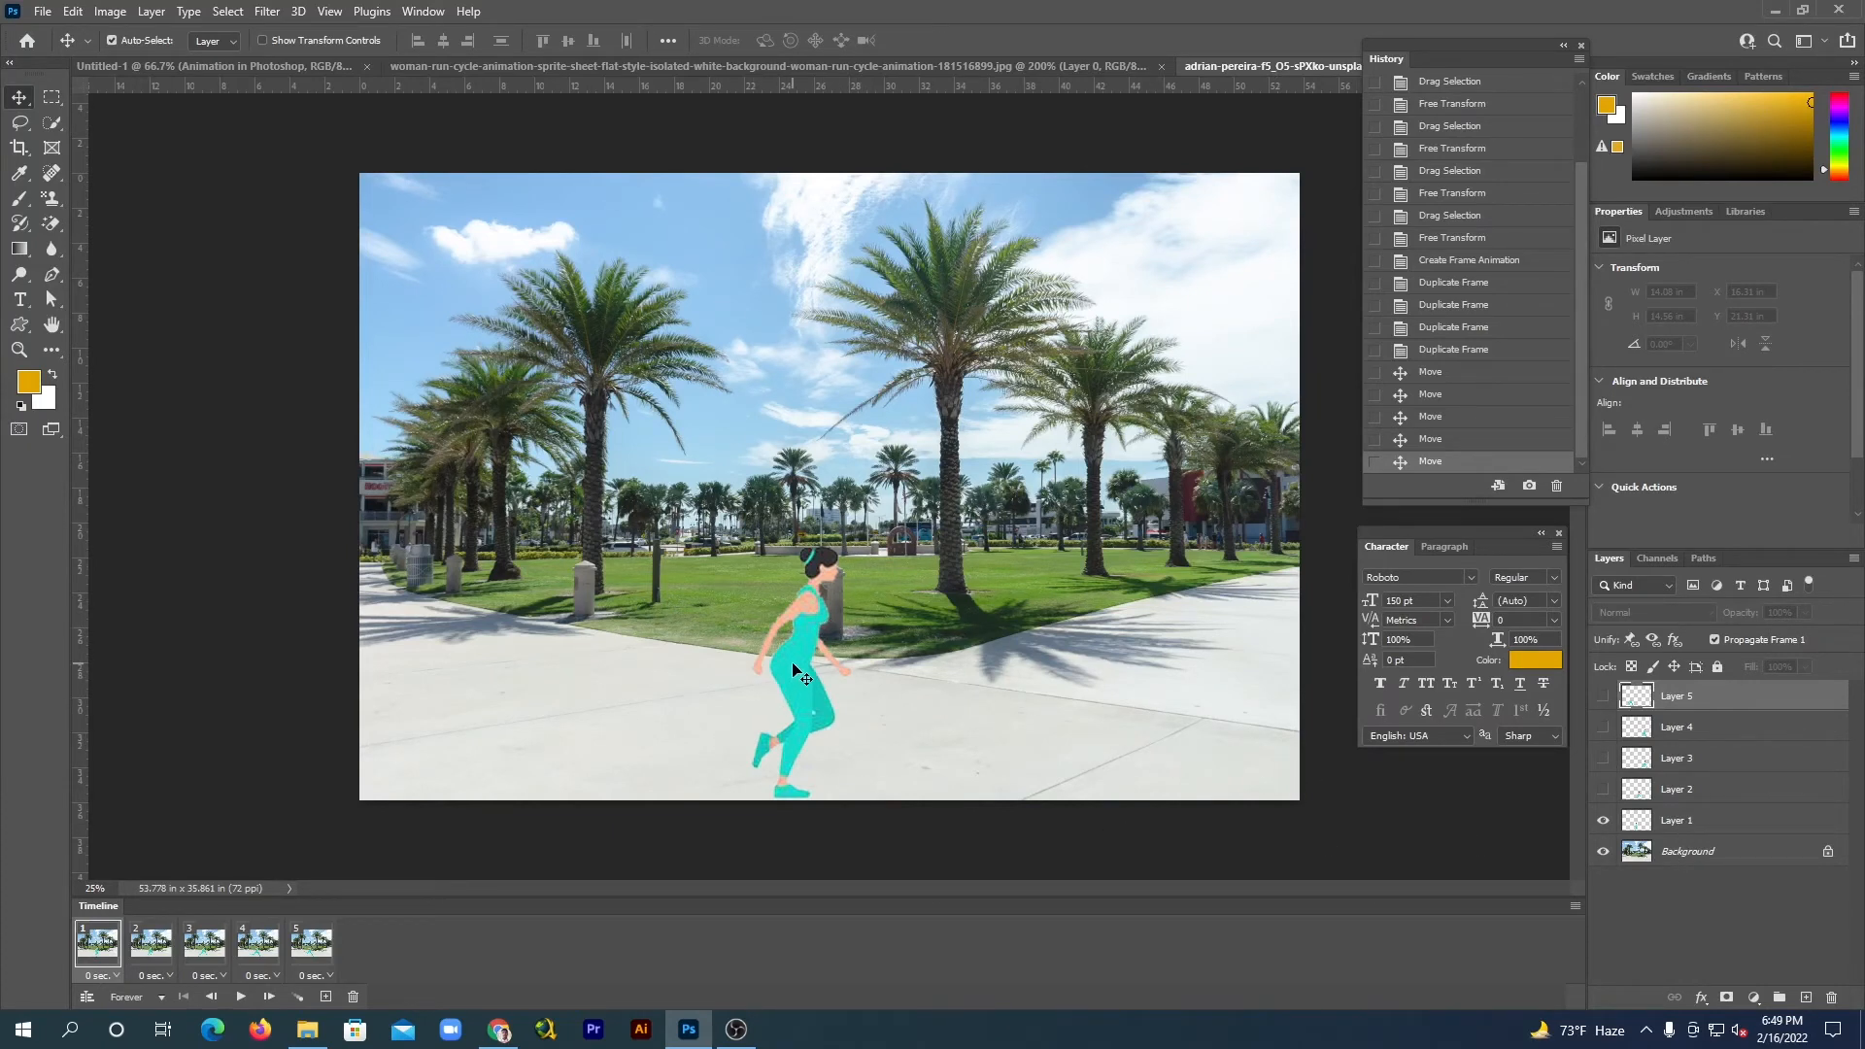
pyautogui.moveTo(793, 665); pyautogui.dragTo(407, 667)
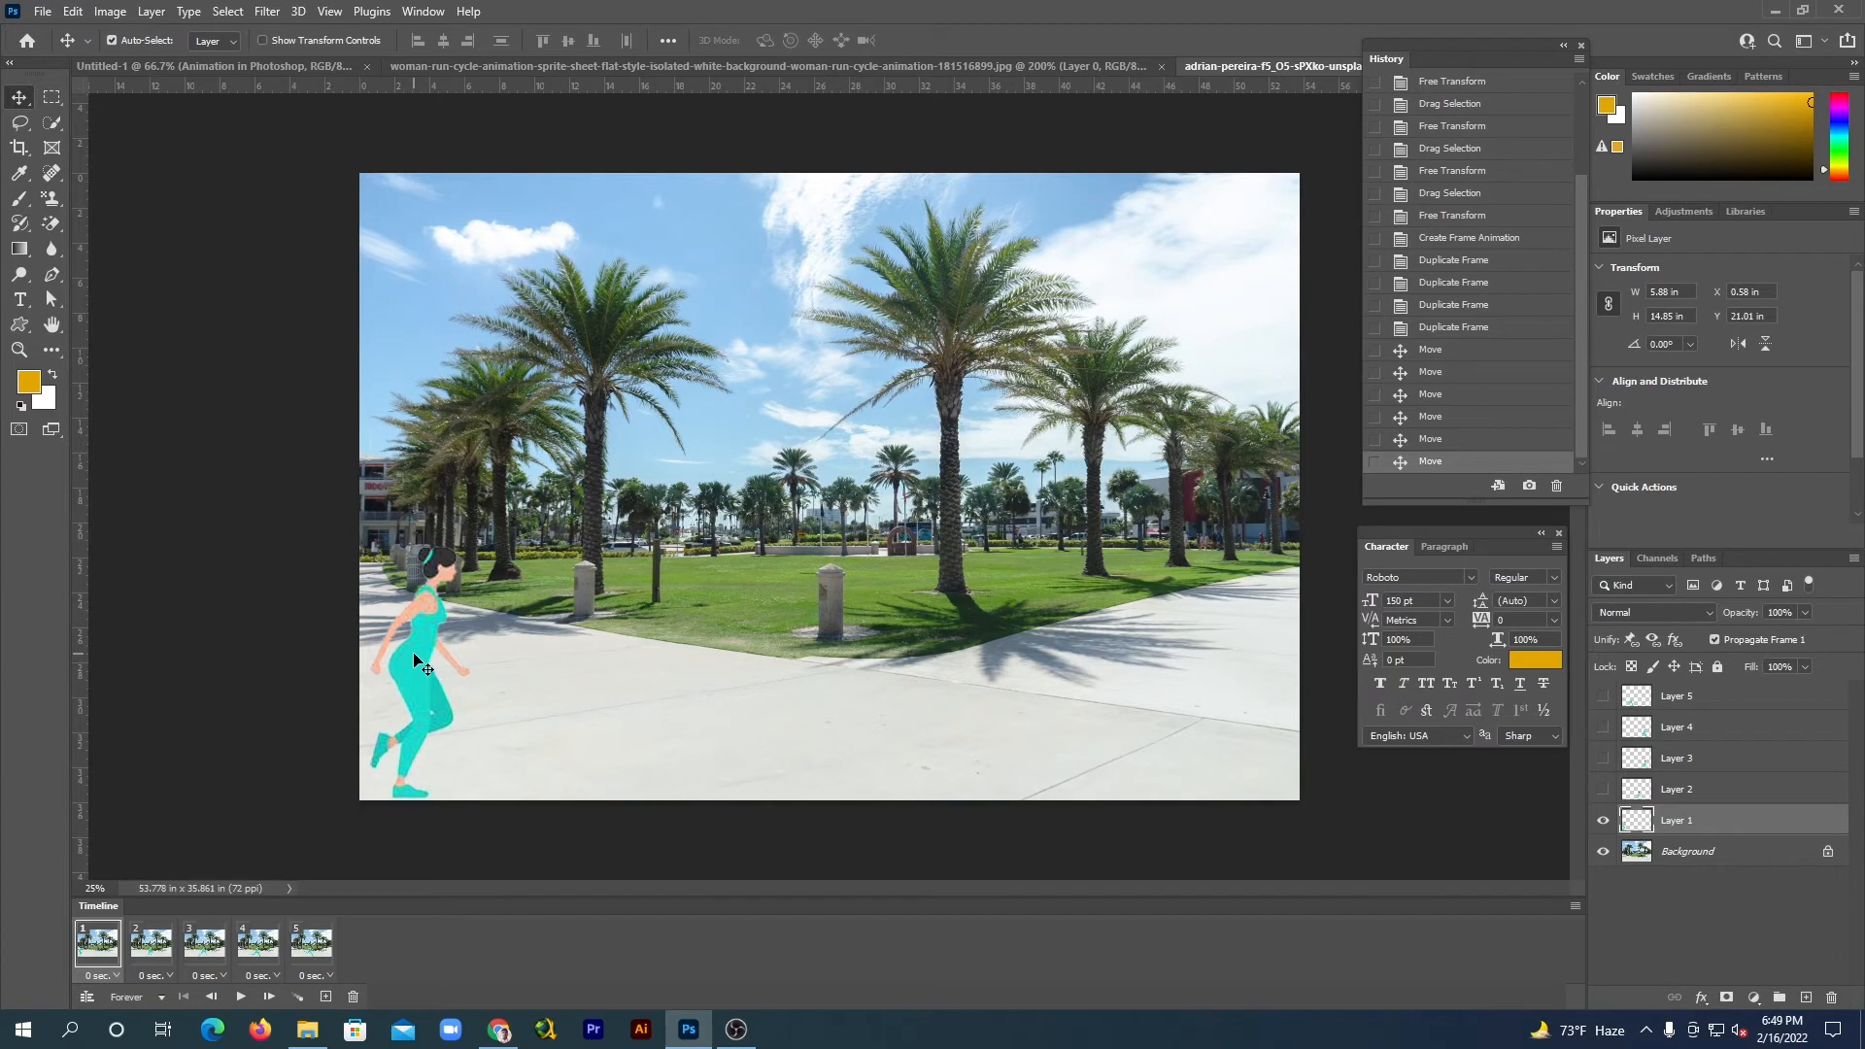
# In frame 2, show Layer 1 as a reference, move the Layer 2 runner just ahead of it at about X 7.47 in, and hide Layer 1.
pyautogui.click(156, 940)
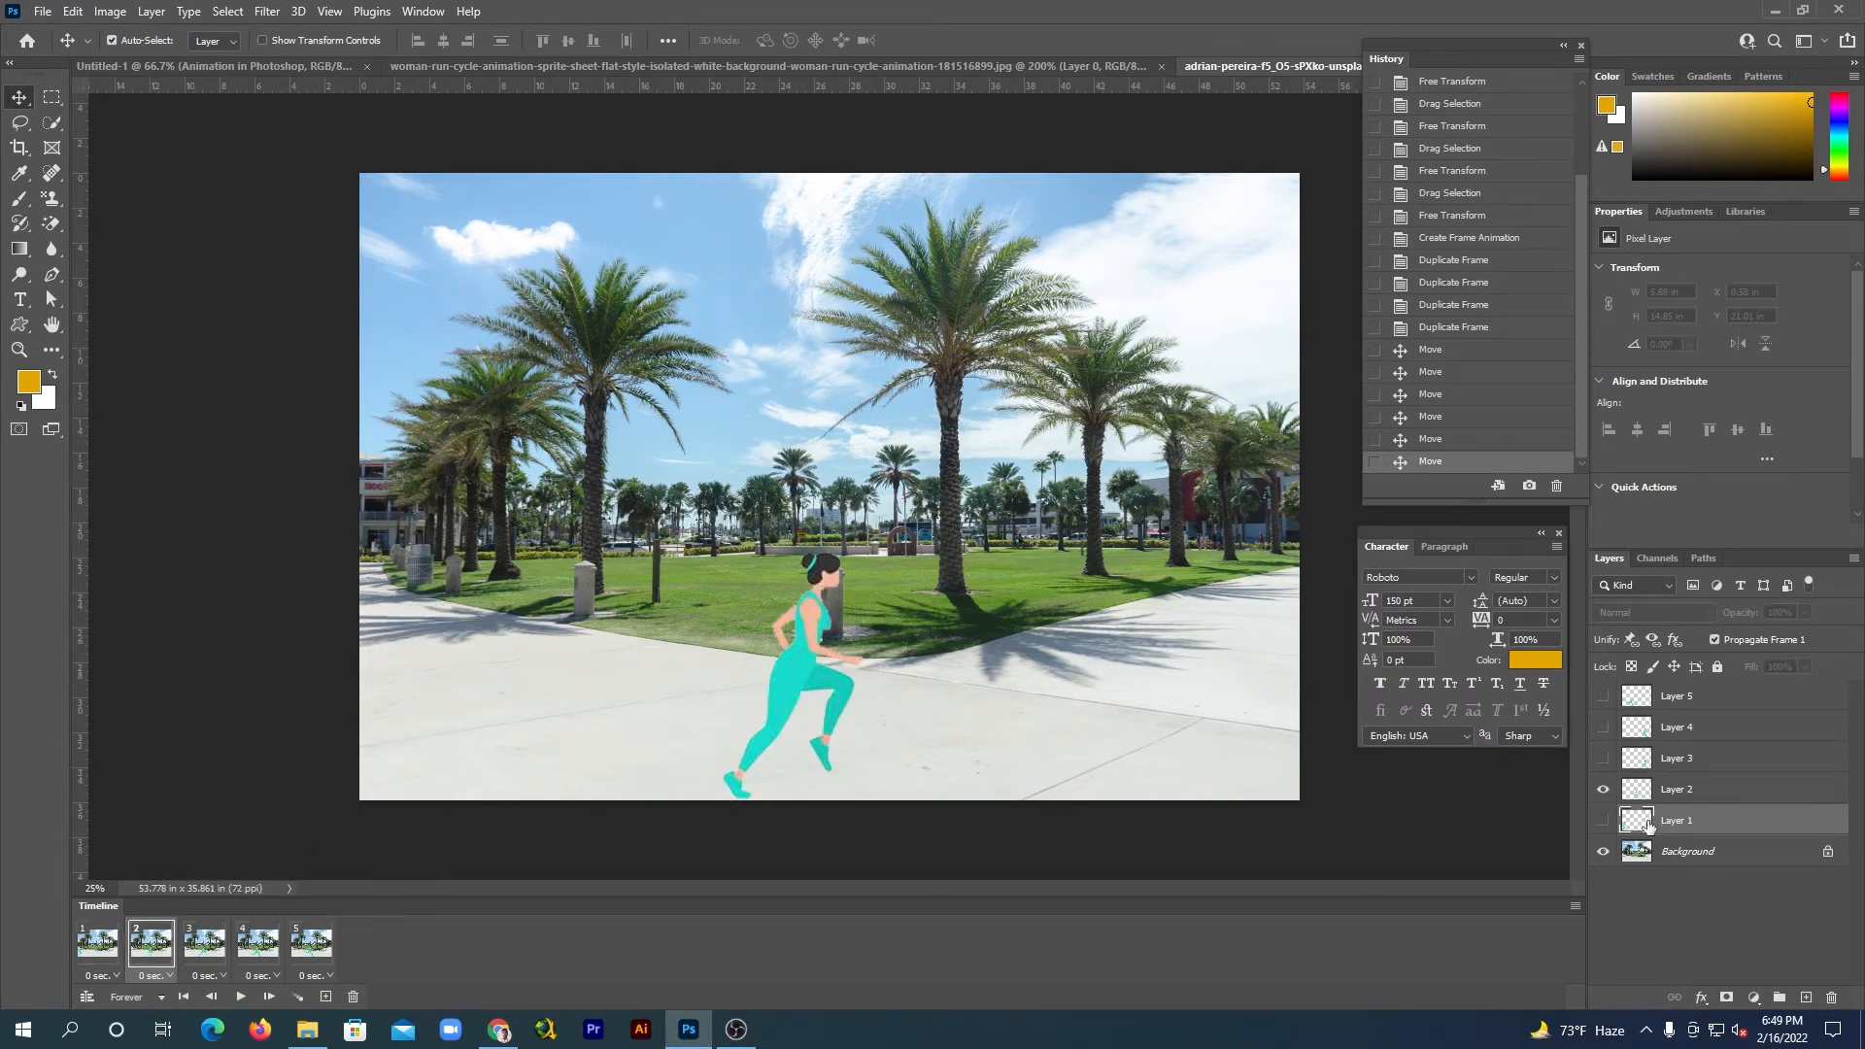
pyautogui.click(1603, 821)
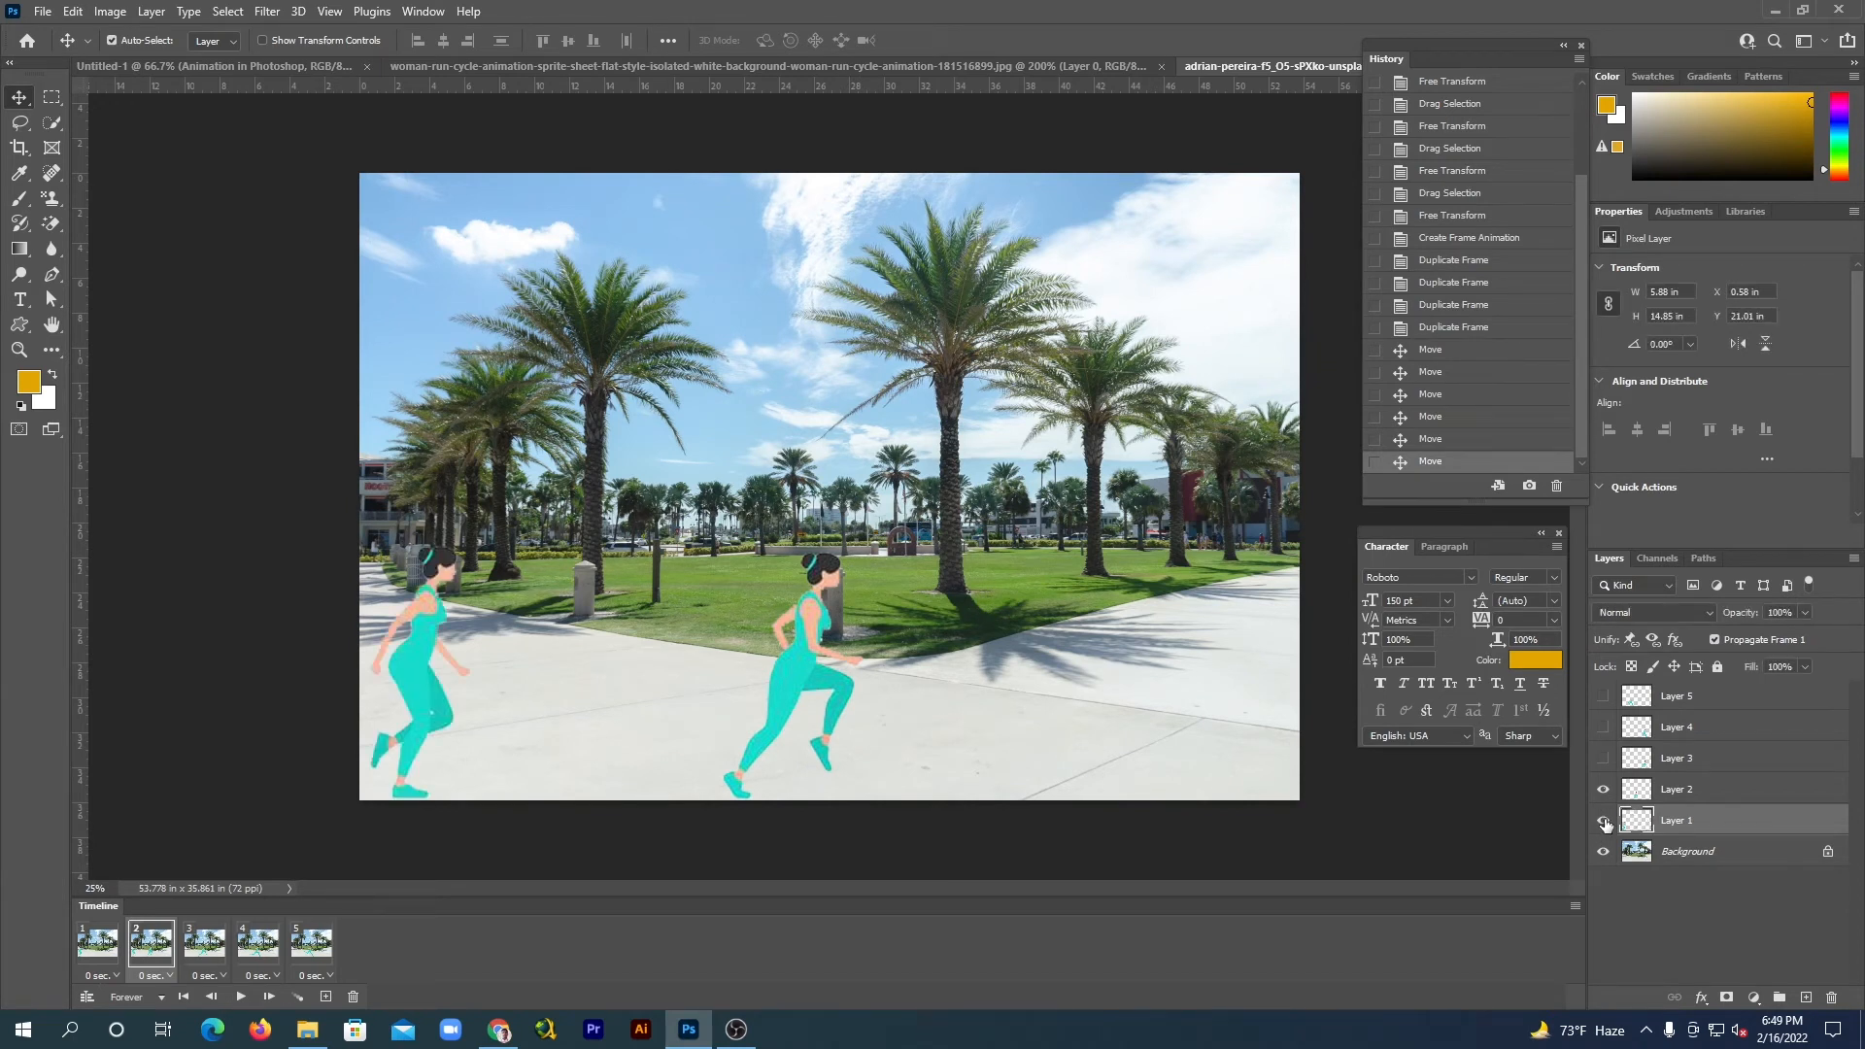
pyautogui.moveTo(794, 672); pyautogui.dragTo(560, 674)
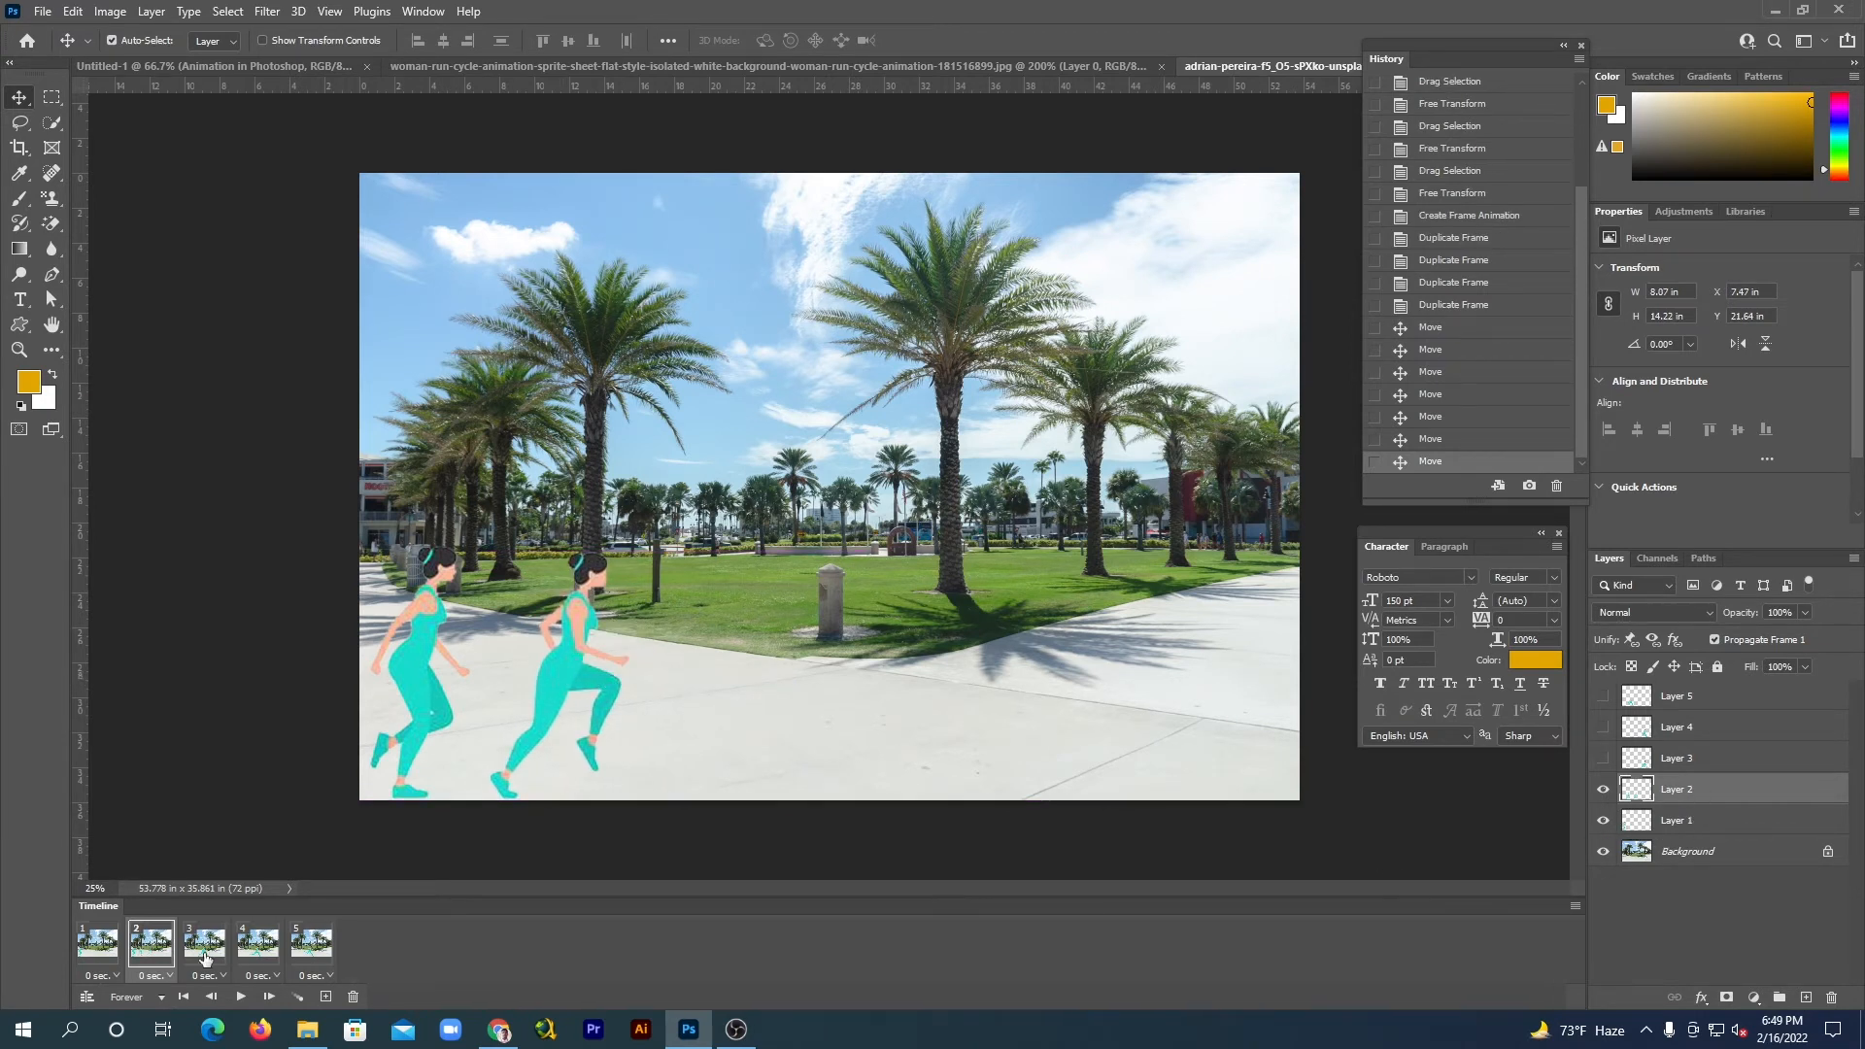
pyautogui.click(1604, 822)
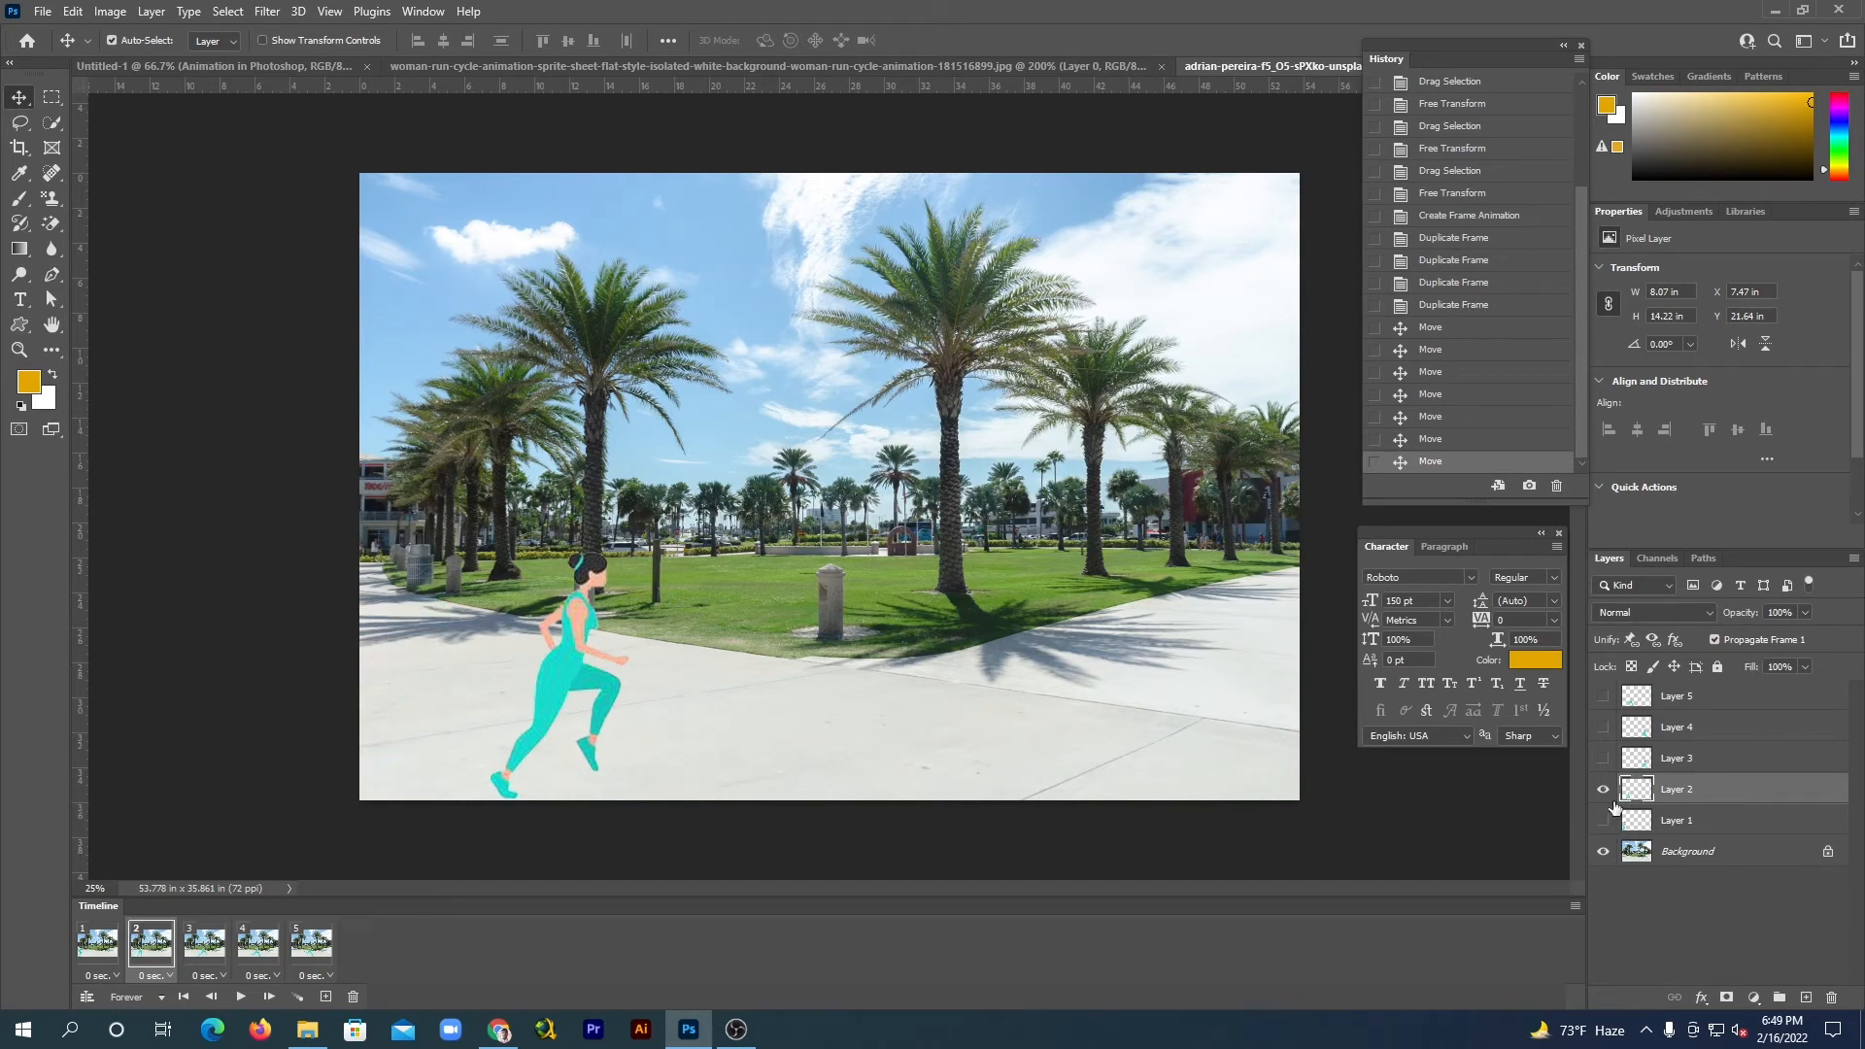
# In frame 3, show Layer 2, move its runner behind the Layer 3 runner at about X 9.97 in, select Layer 3, and hide Layer 2.
pyautogui.click(205, 942)
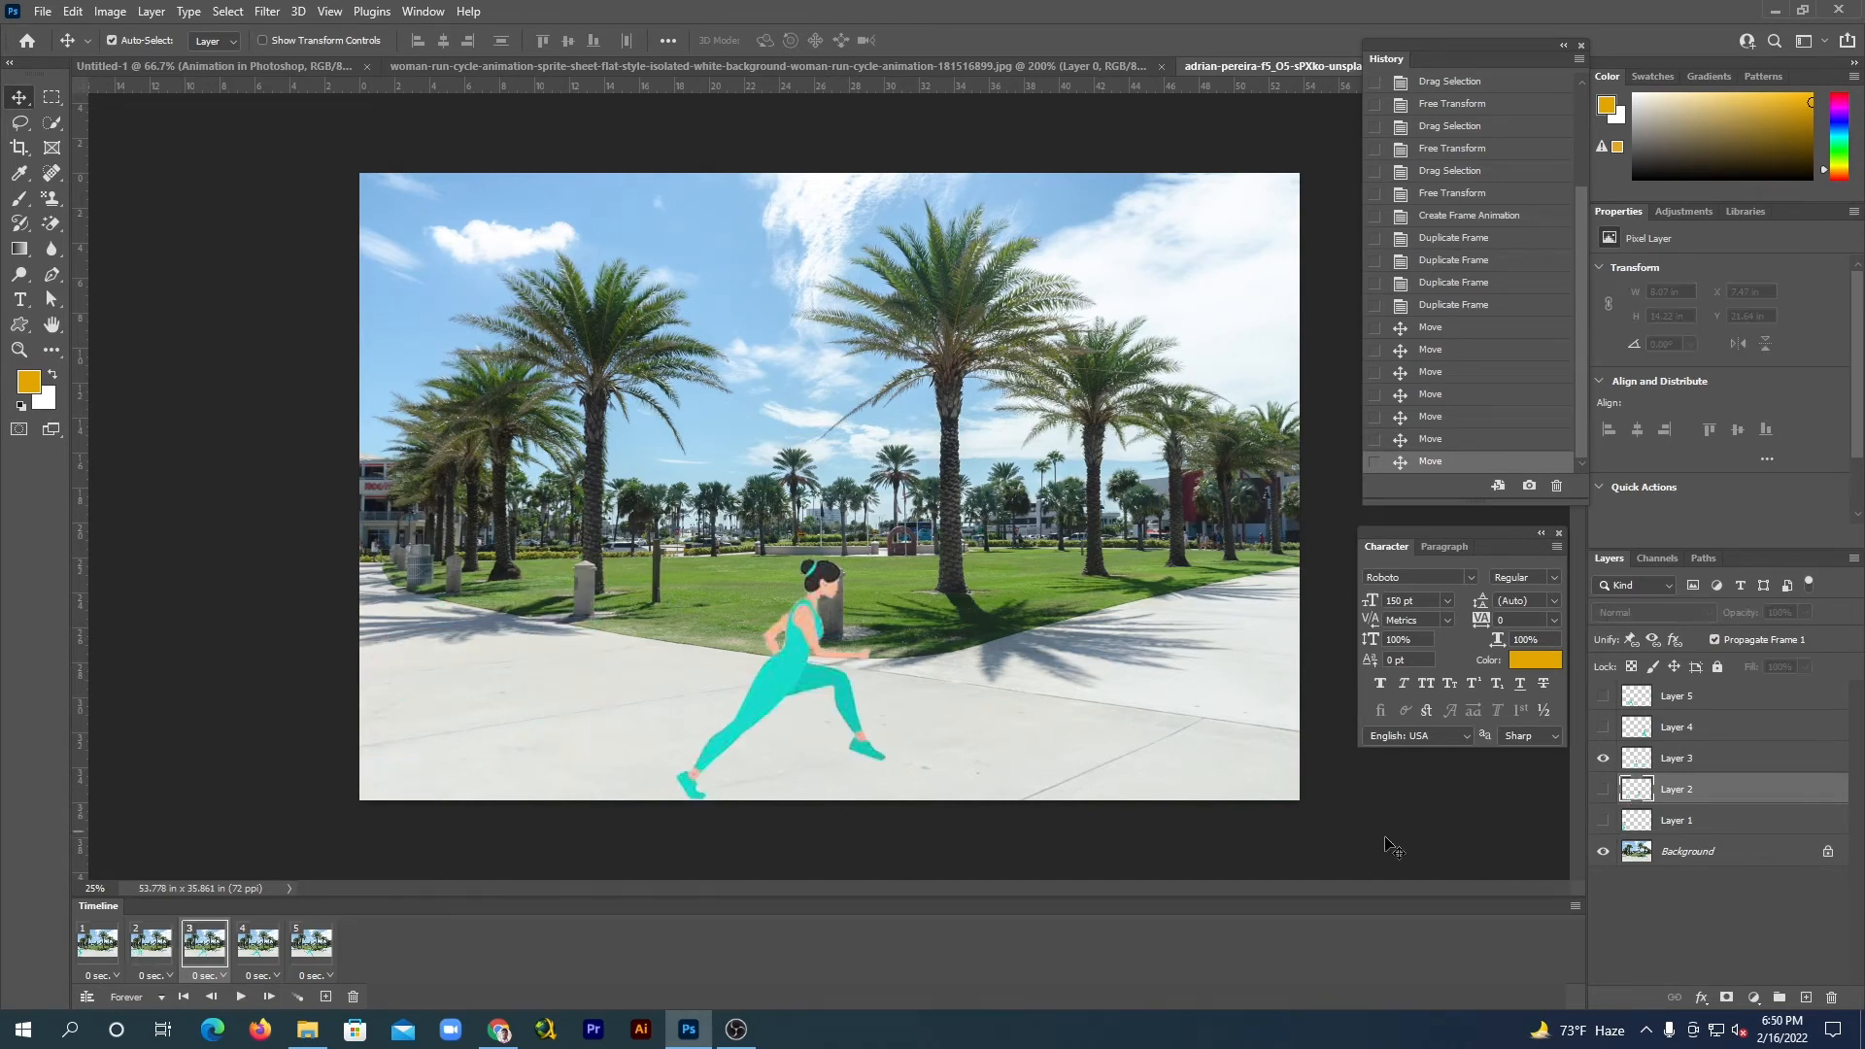
pyautogui.click(1602, 790)
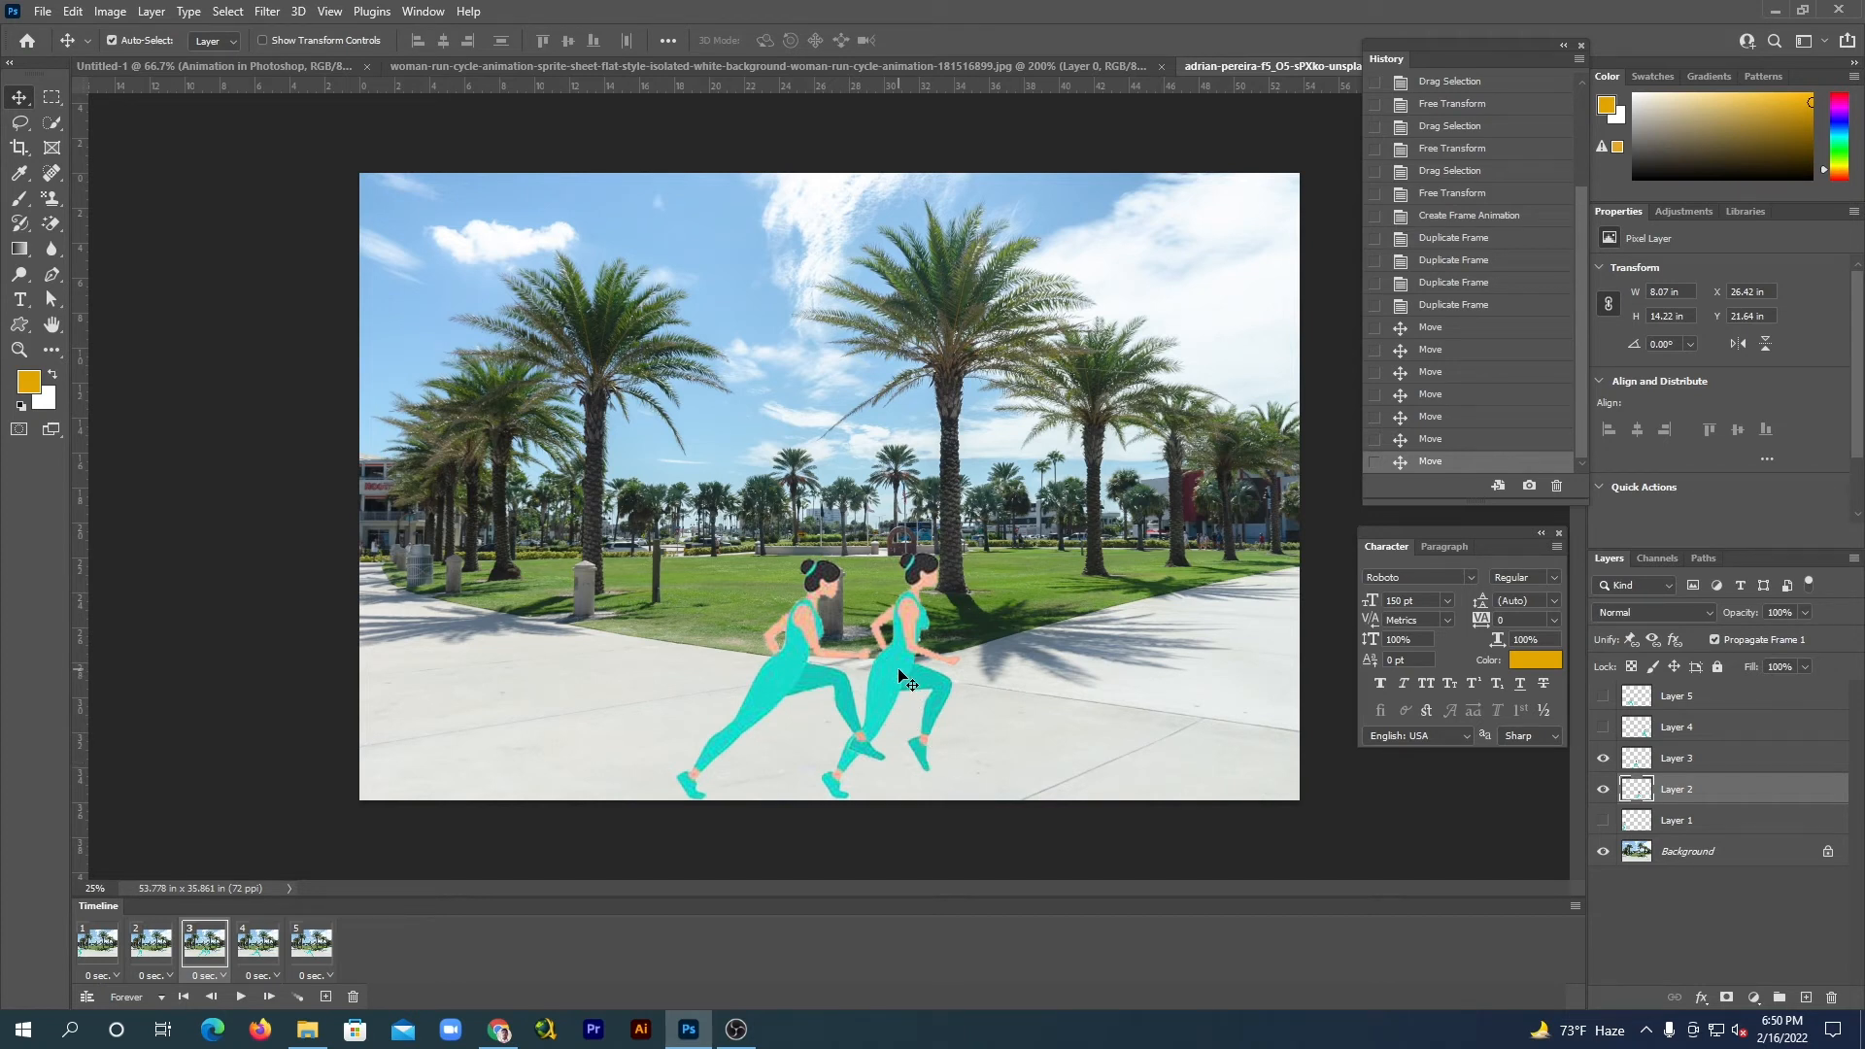
pyautogui.moveTo(898, 670); pyautogui.dragTo(614, 674)
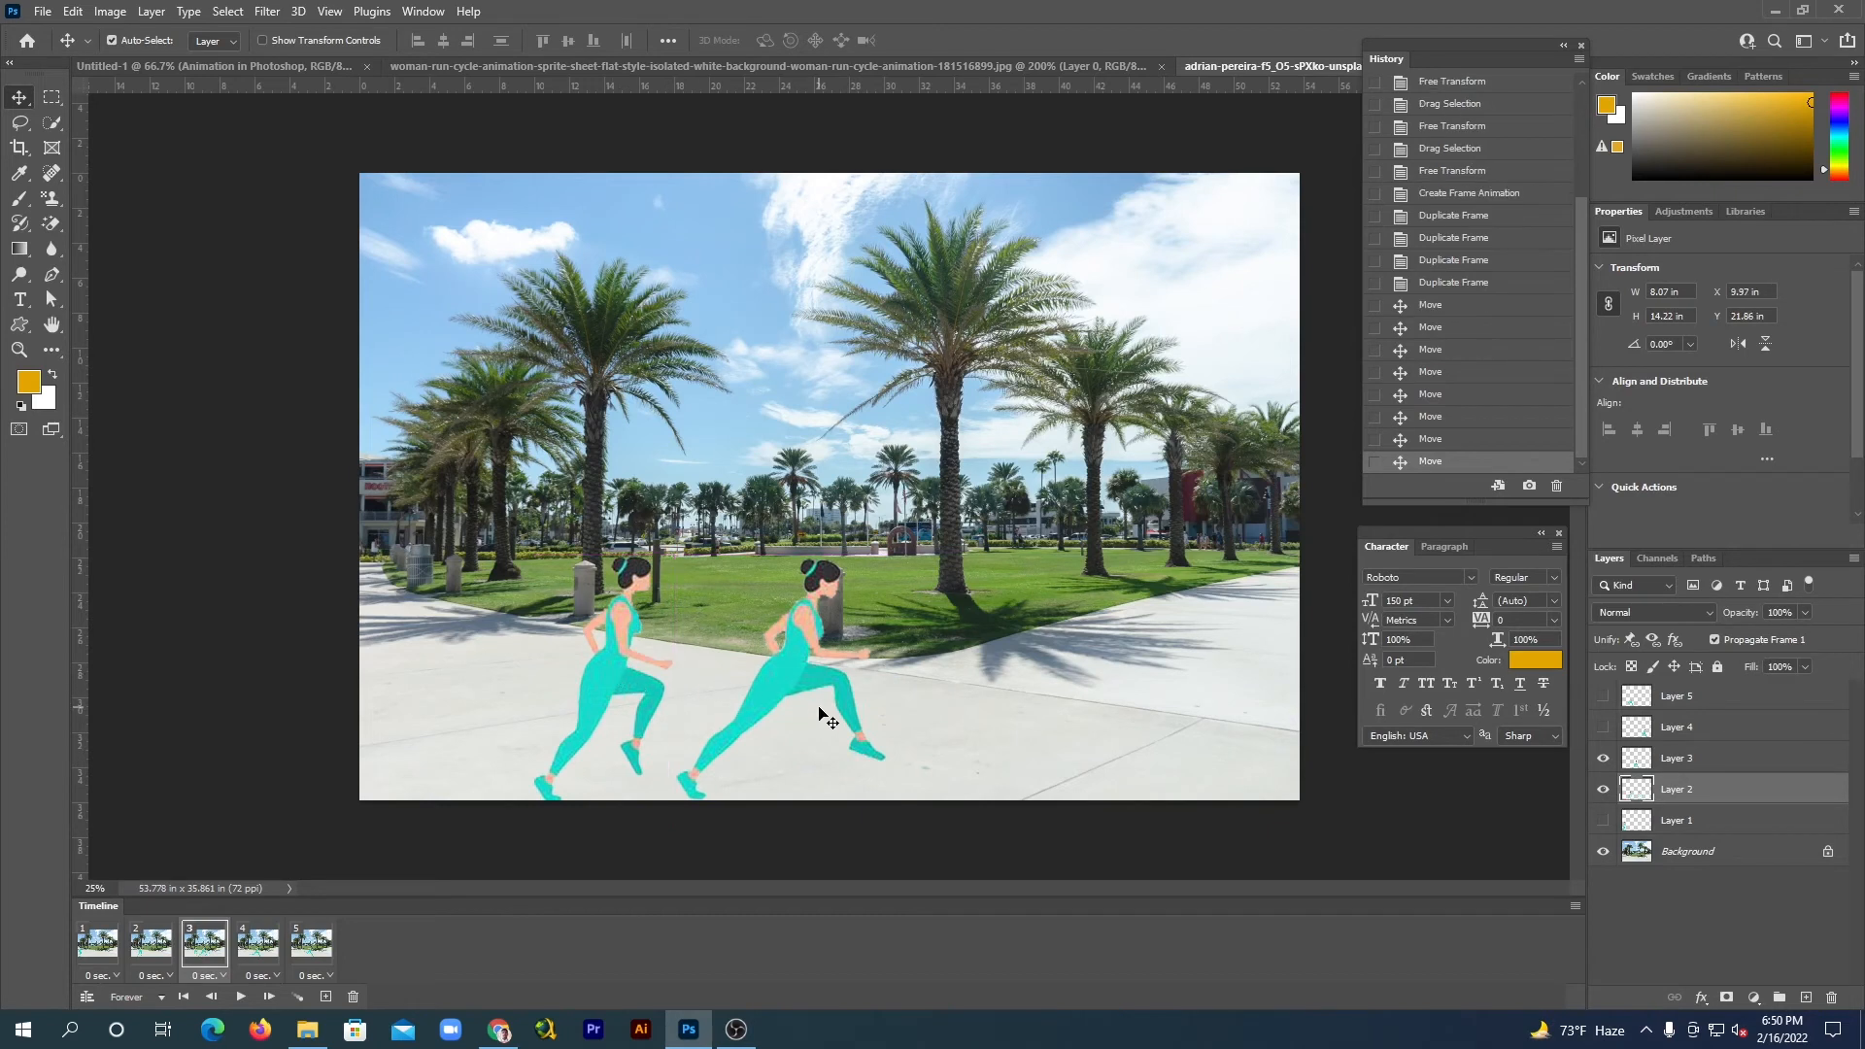
pyautogui.click(1676, 761)
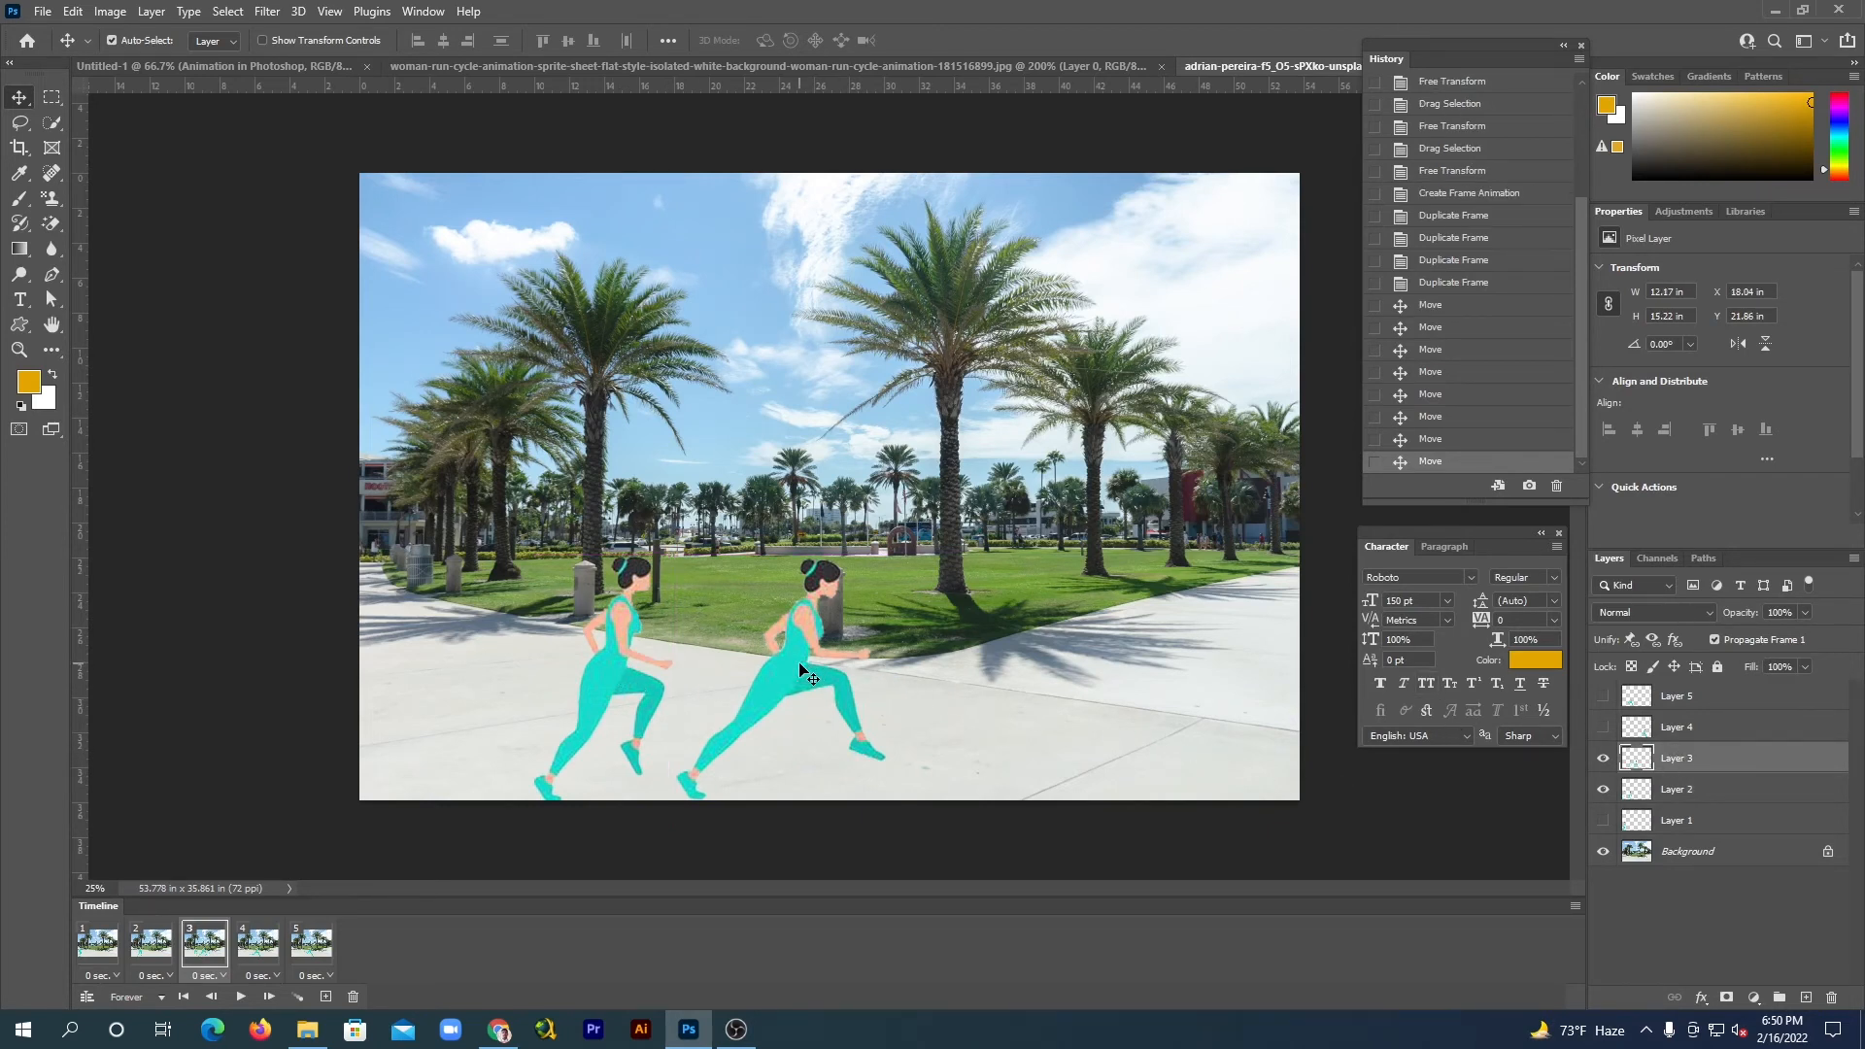
pyautogui.click(1603, 790)
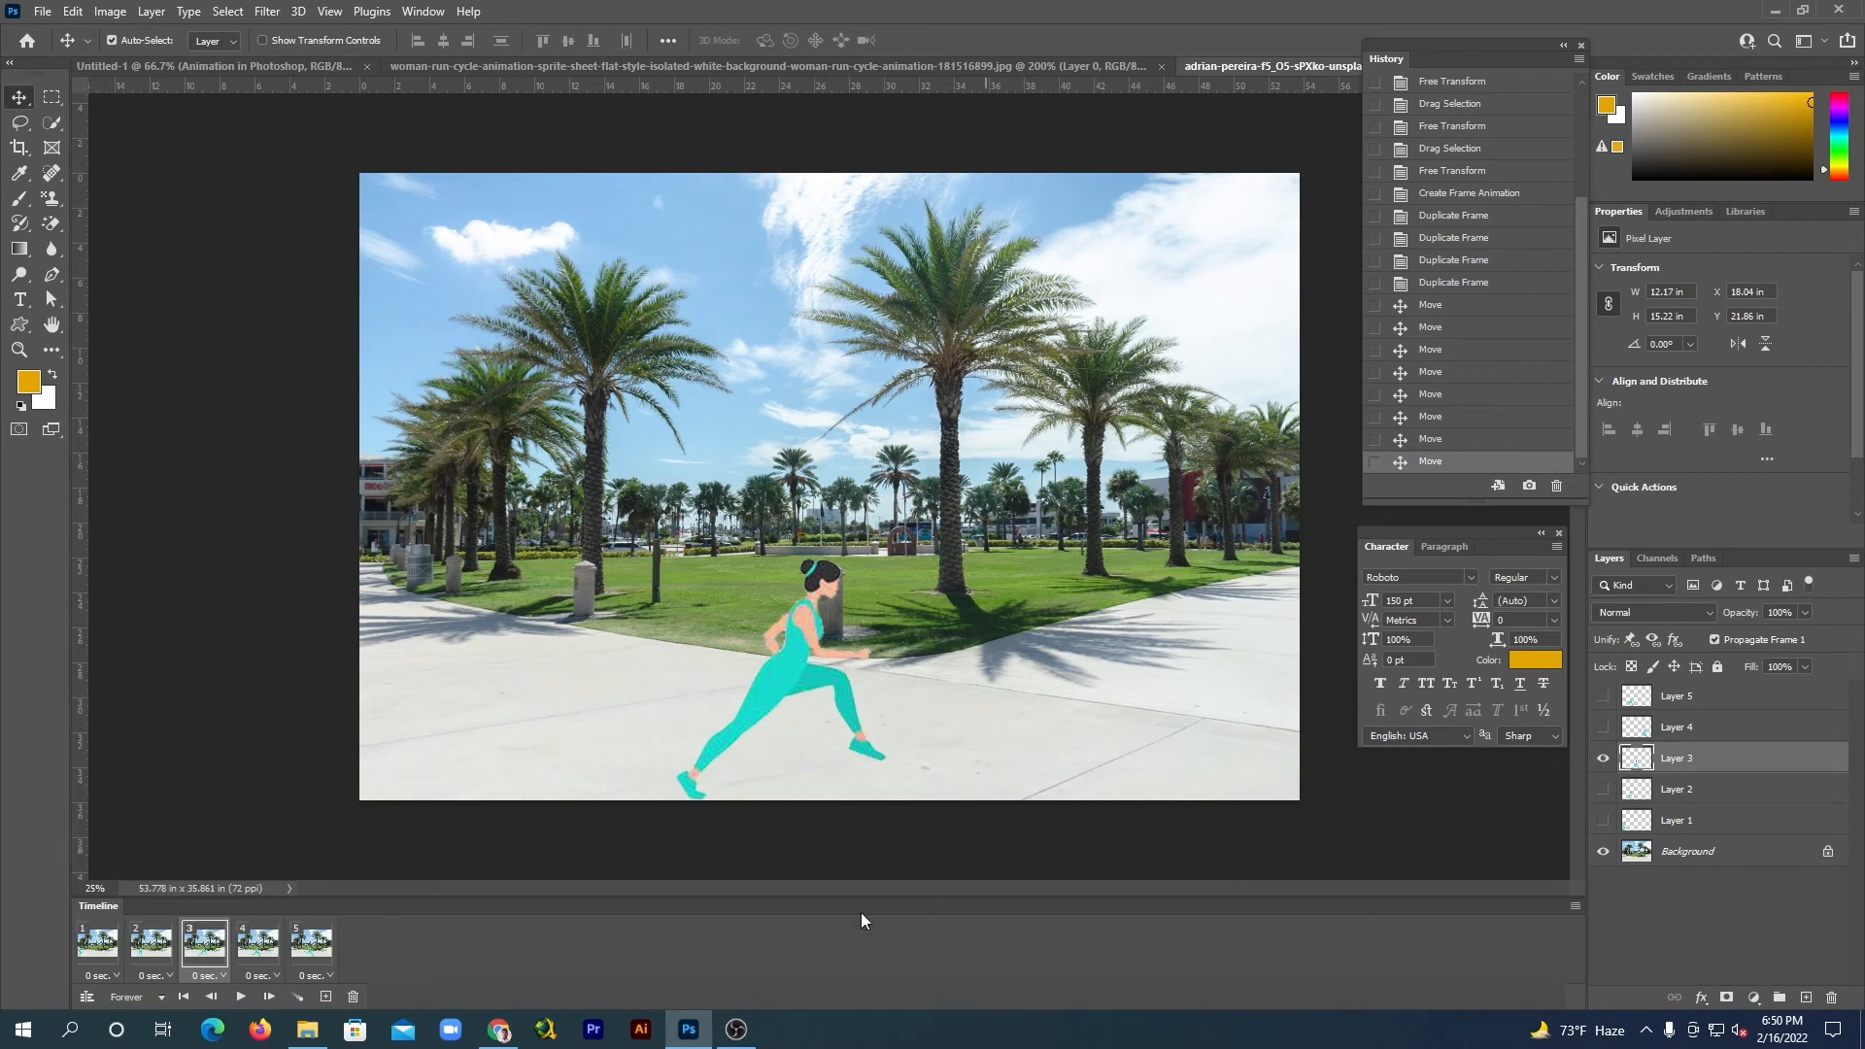
# In frame 4, show Layer 3 as a reference, move the Layer 4 runner just ahead of it at about X 27.57 in, and hide Layer 3.
pyautogui.click(255, 947)
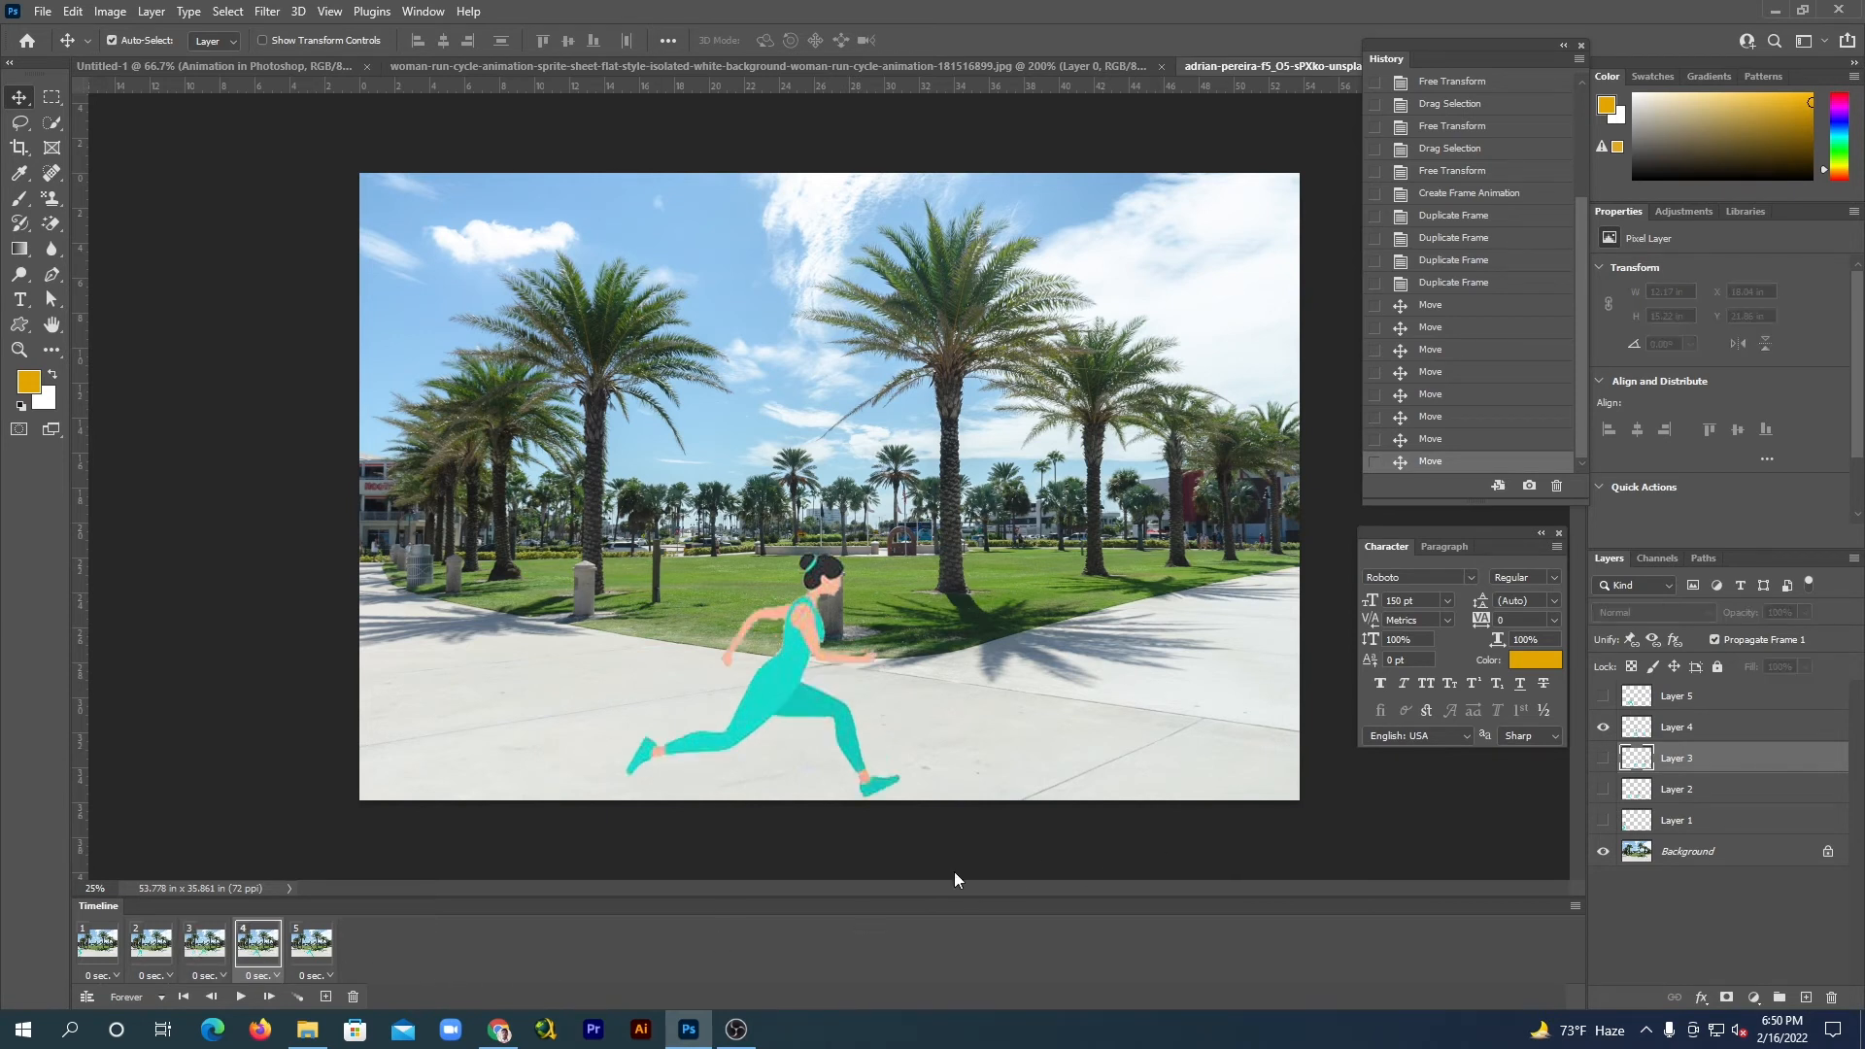
pyautogui.click(1603, 758)
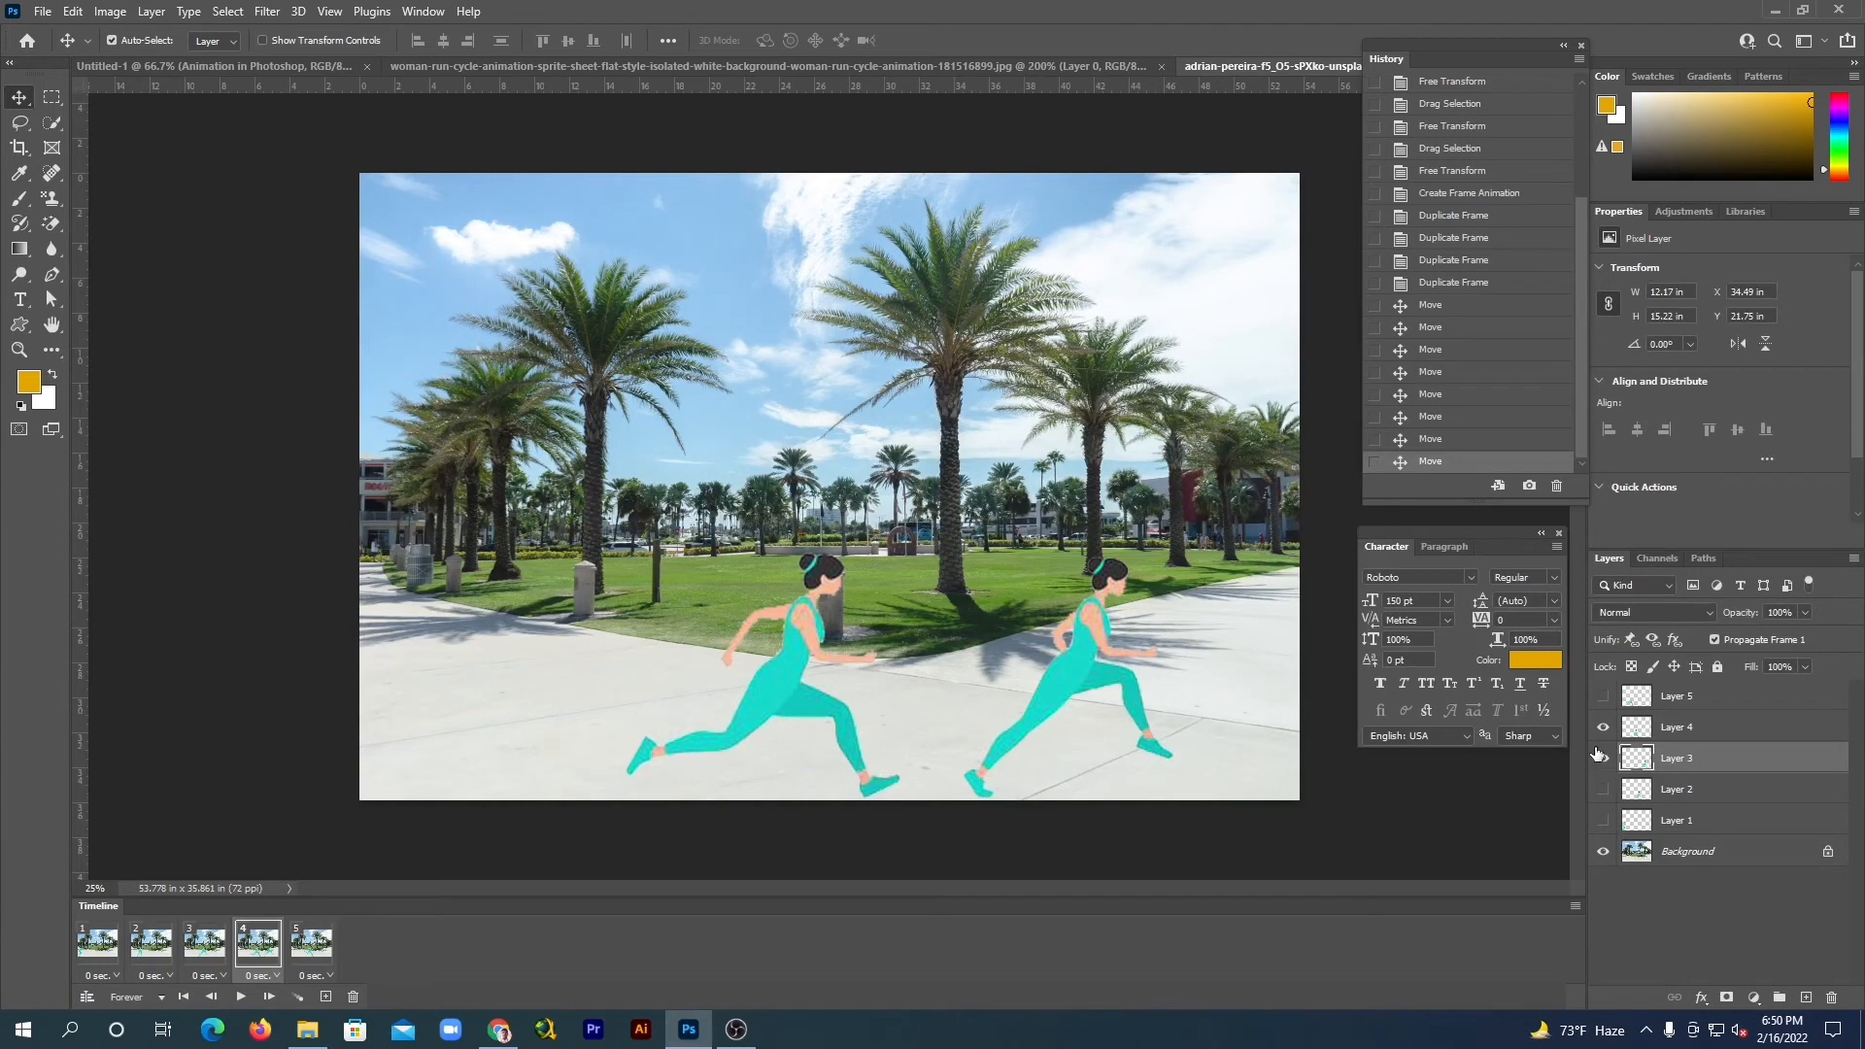
pyautogui.click(1677, 727)
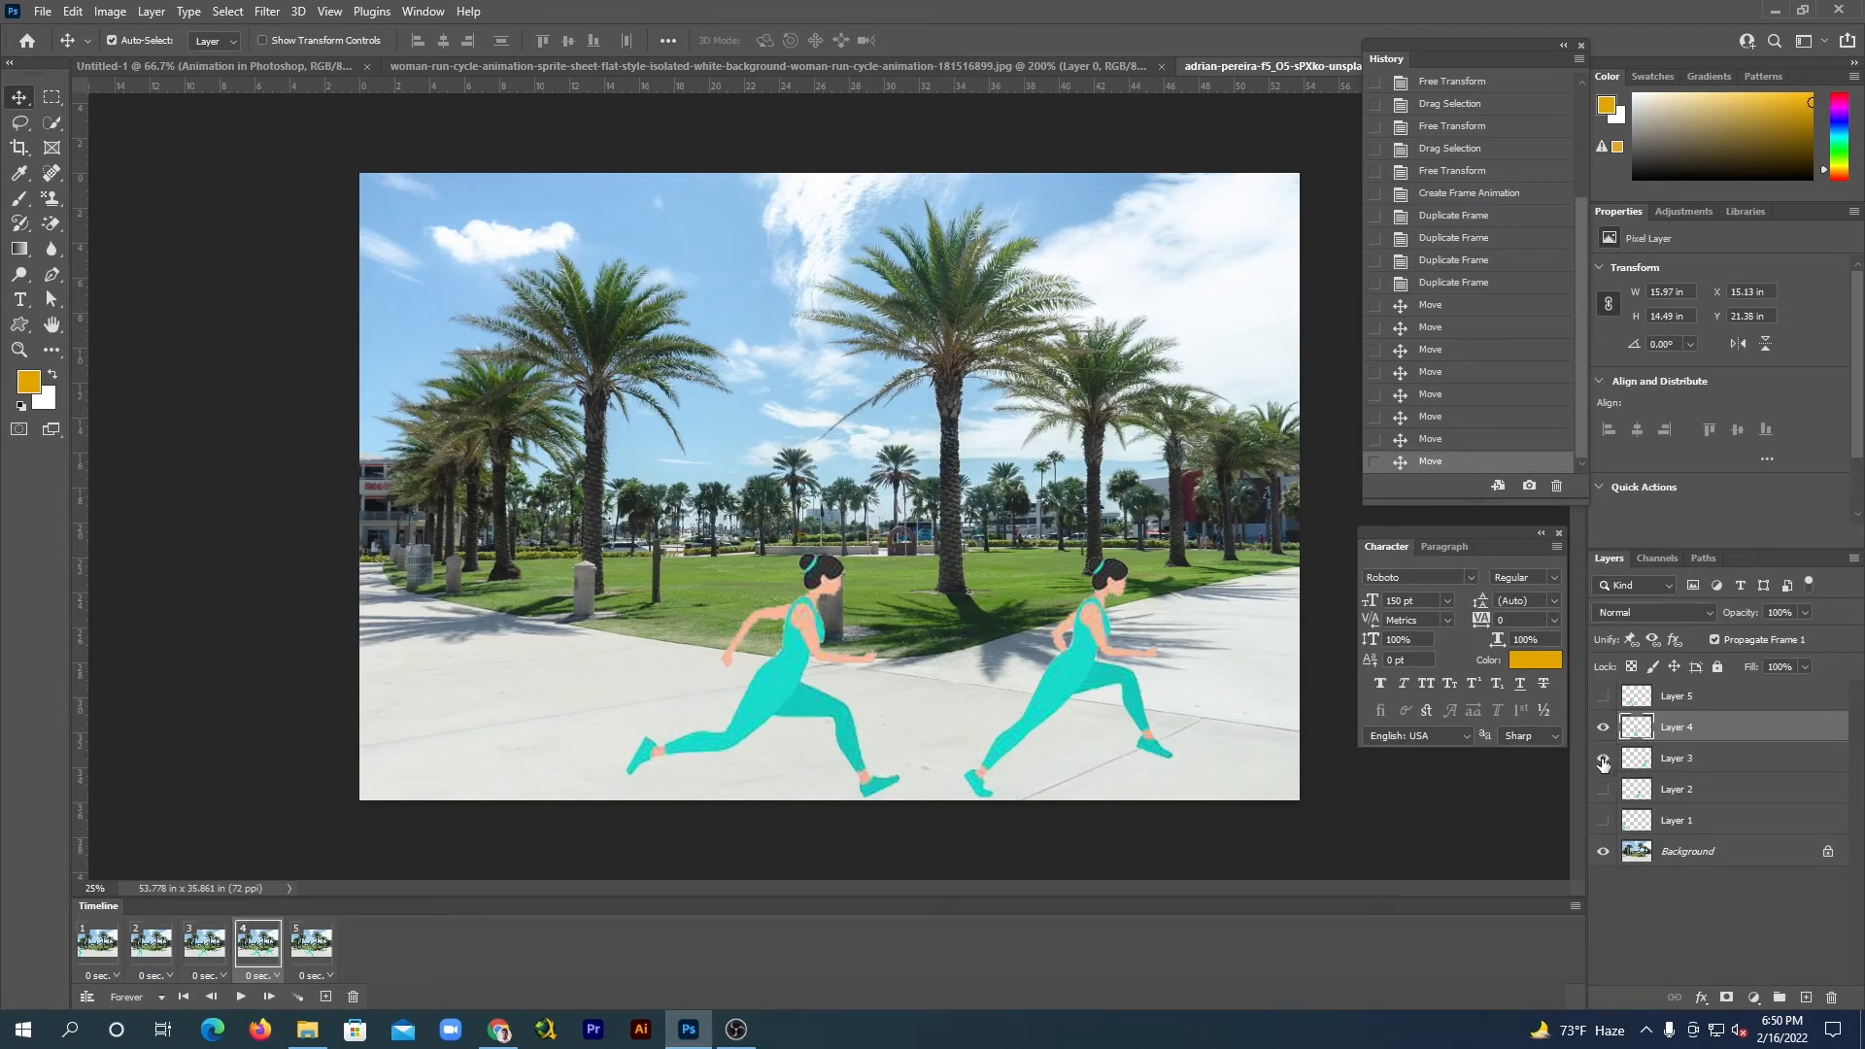
pyautogui.click(1603, 758)
pyautogui.click(1602, 759)
pyautogui.click(1603, 728)
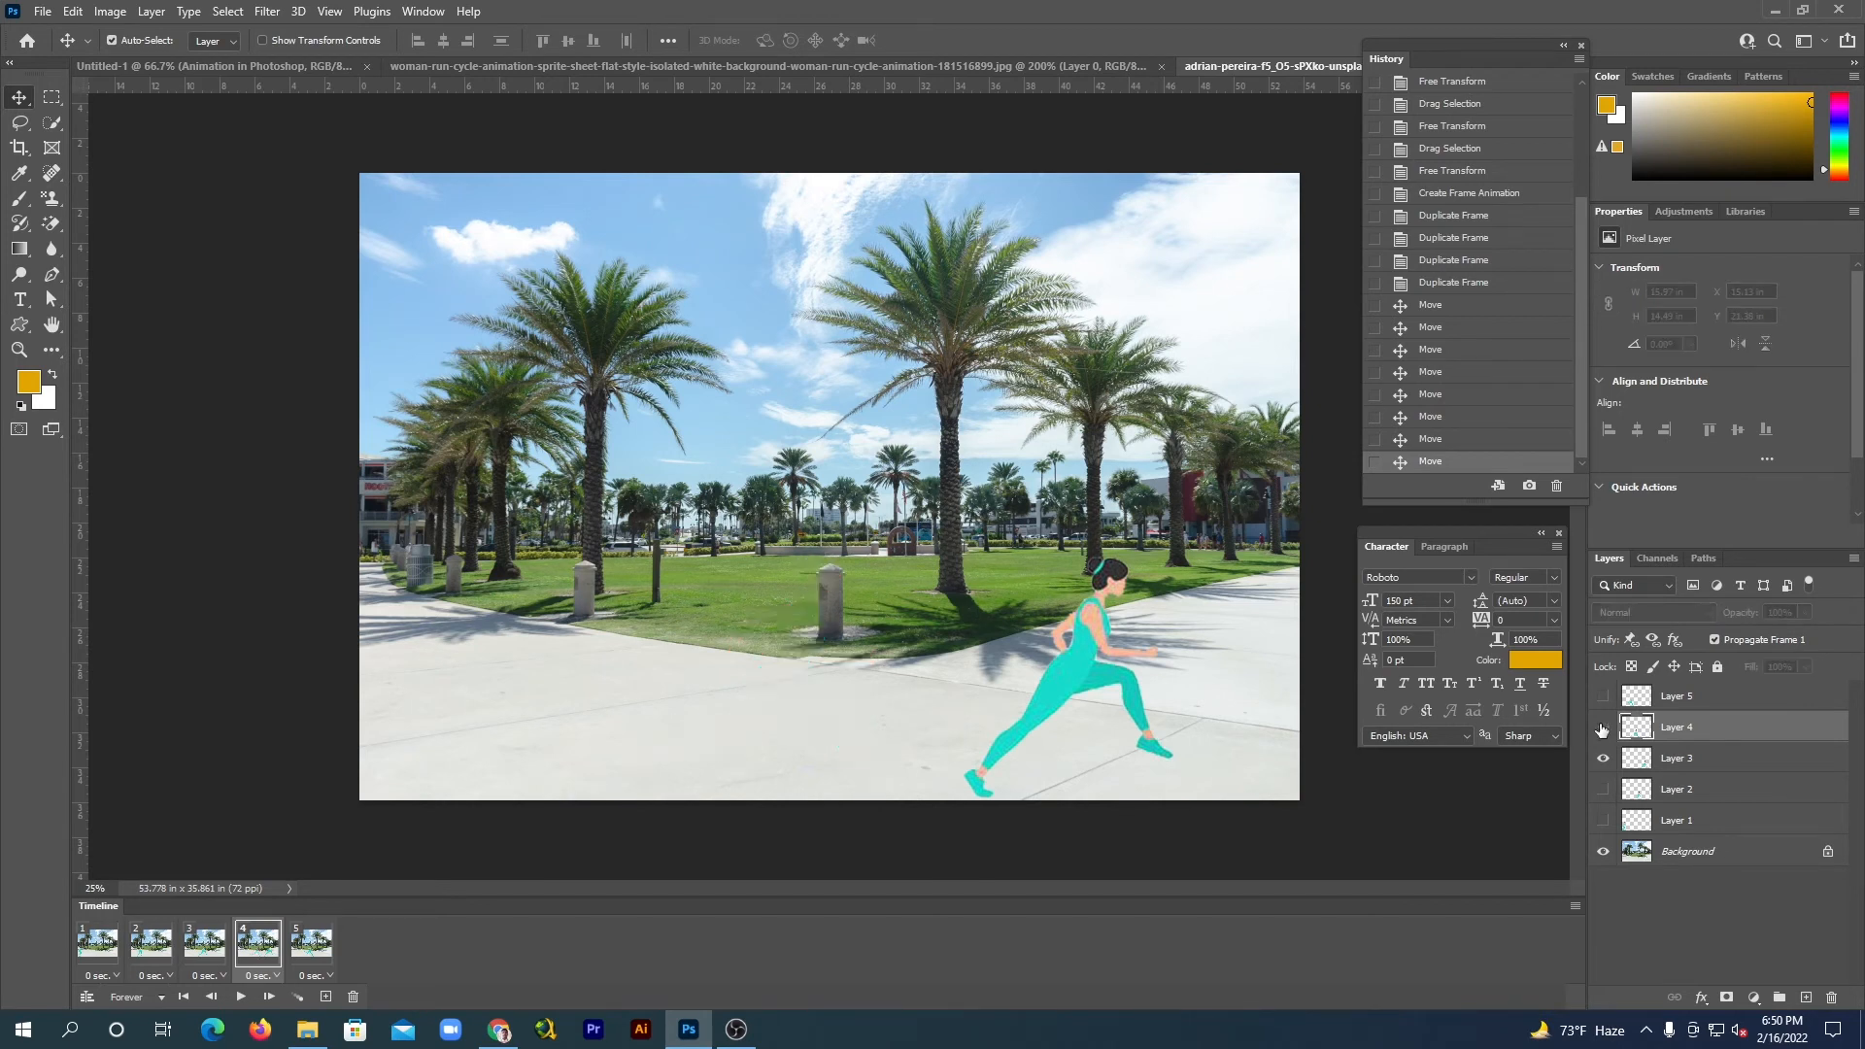
pyautogui.click(1603, 728)
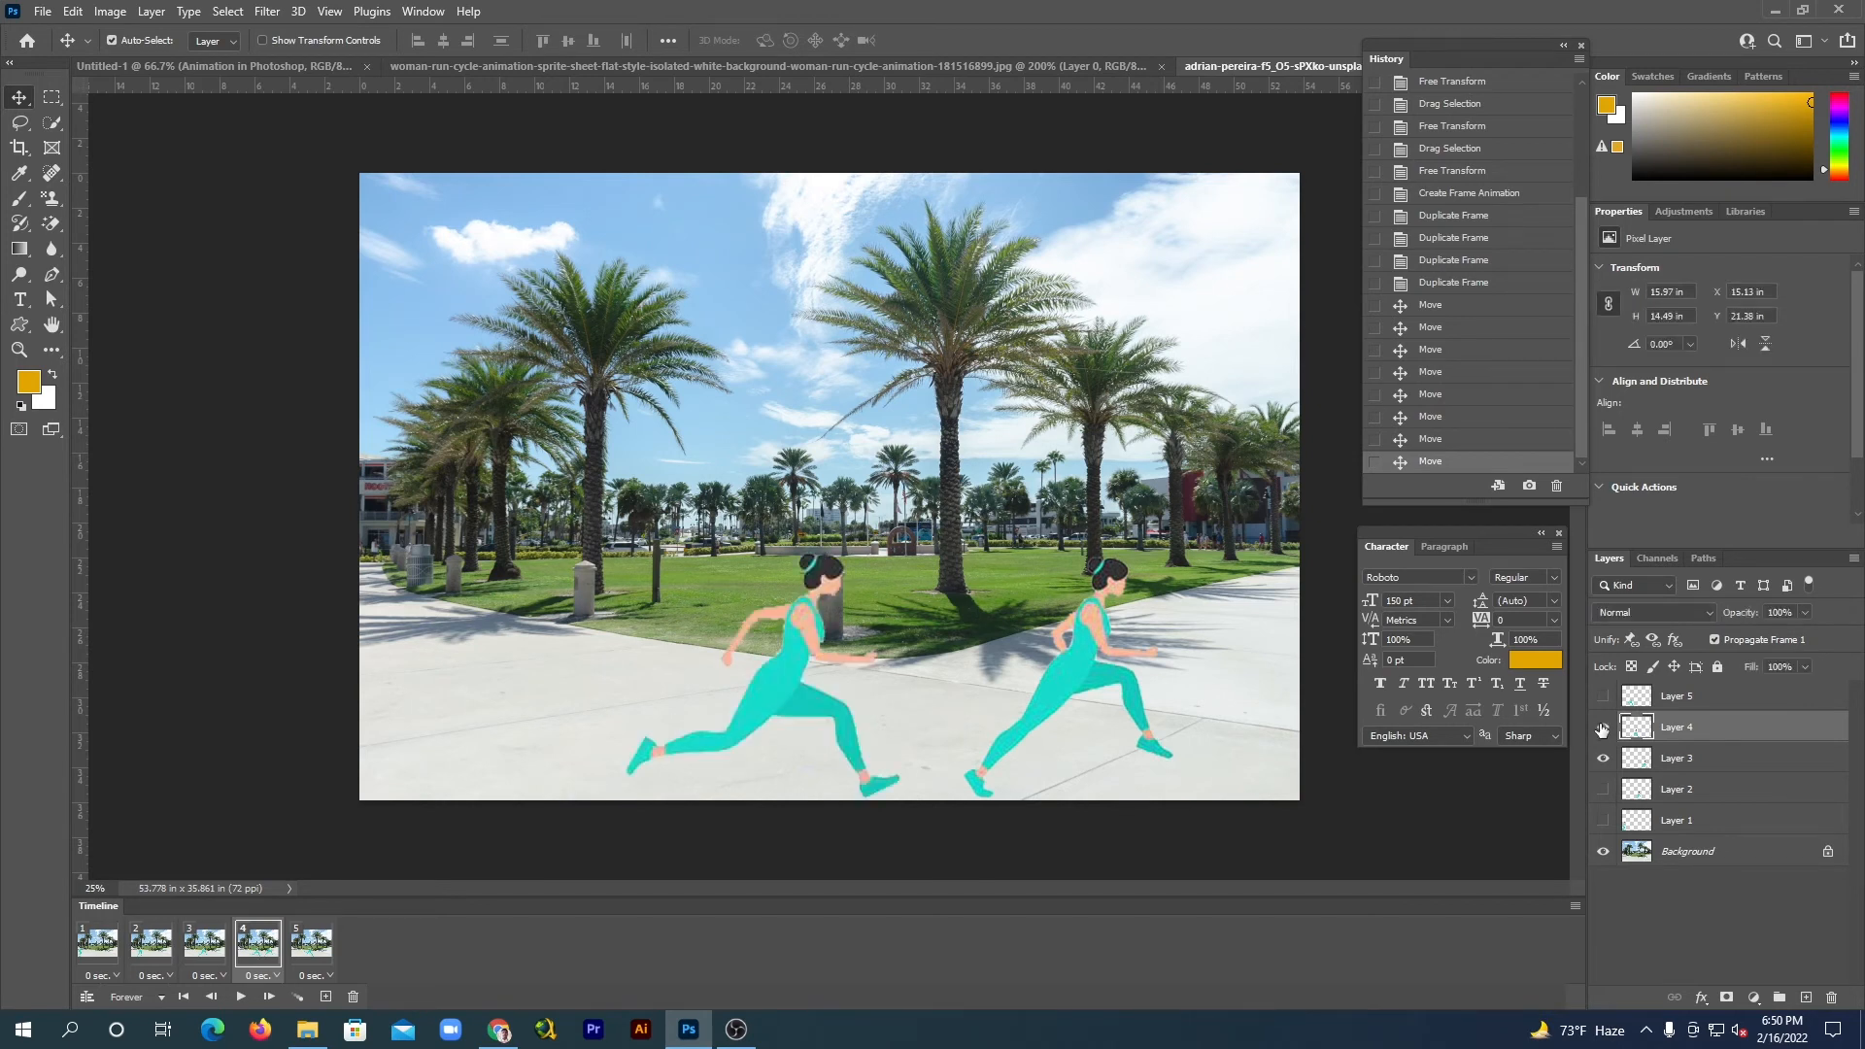
pyautogui.click(1669, 761)
pyautogui.moveTo(1084, 667); pyautogui.dragTo(1010, 684)
pyautogui.click(1683, 727)
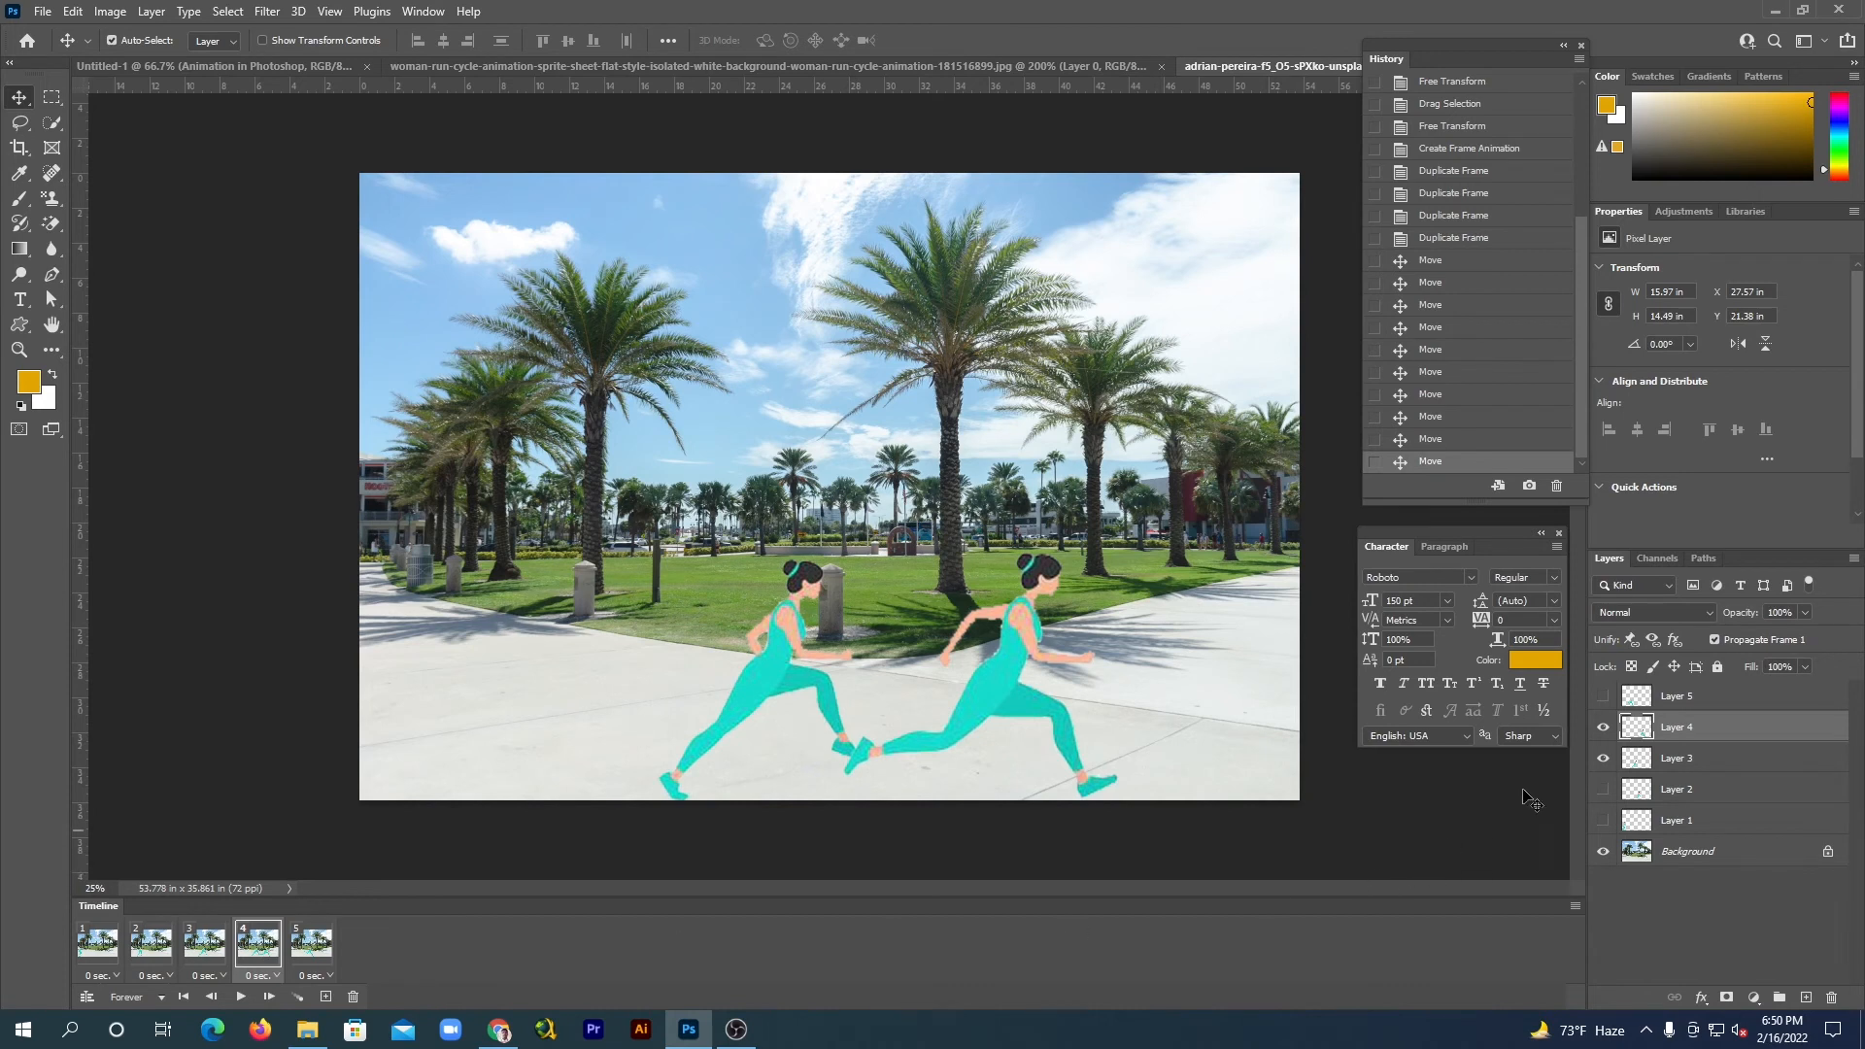
pyautogui.click(1604, 759)
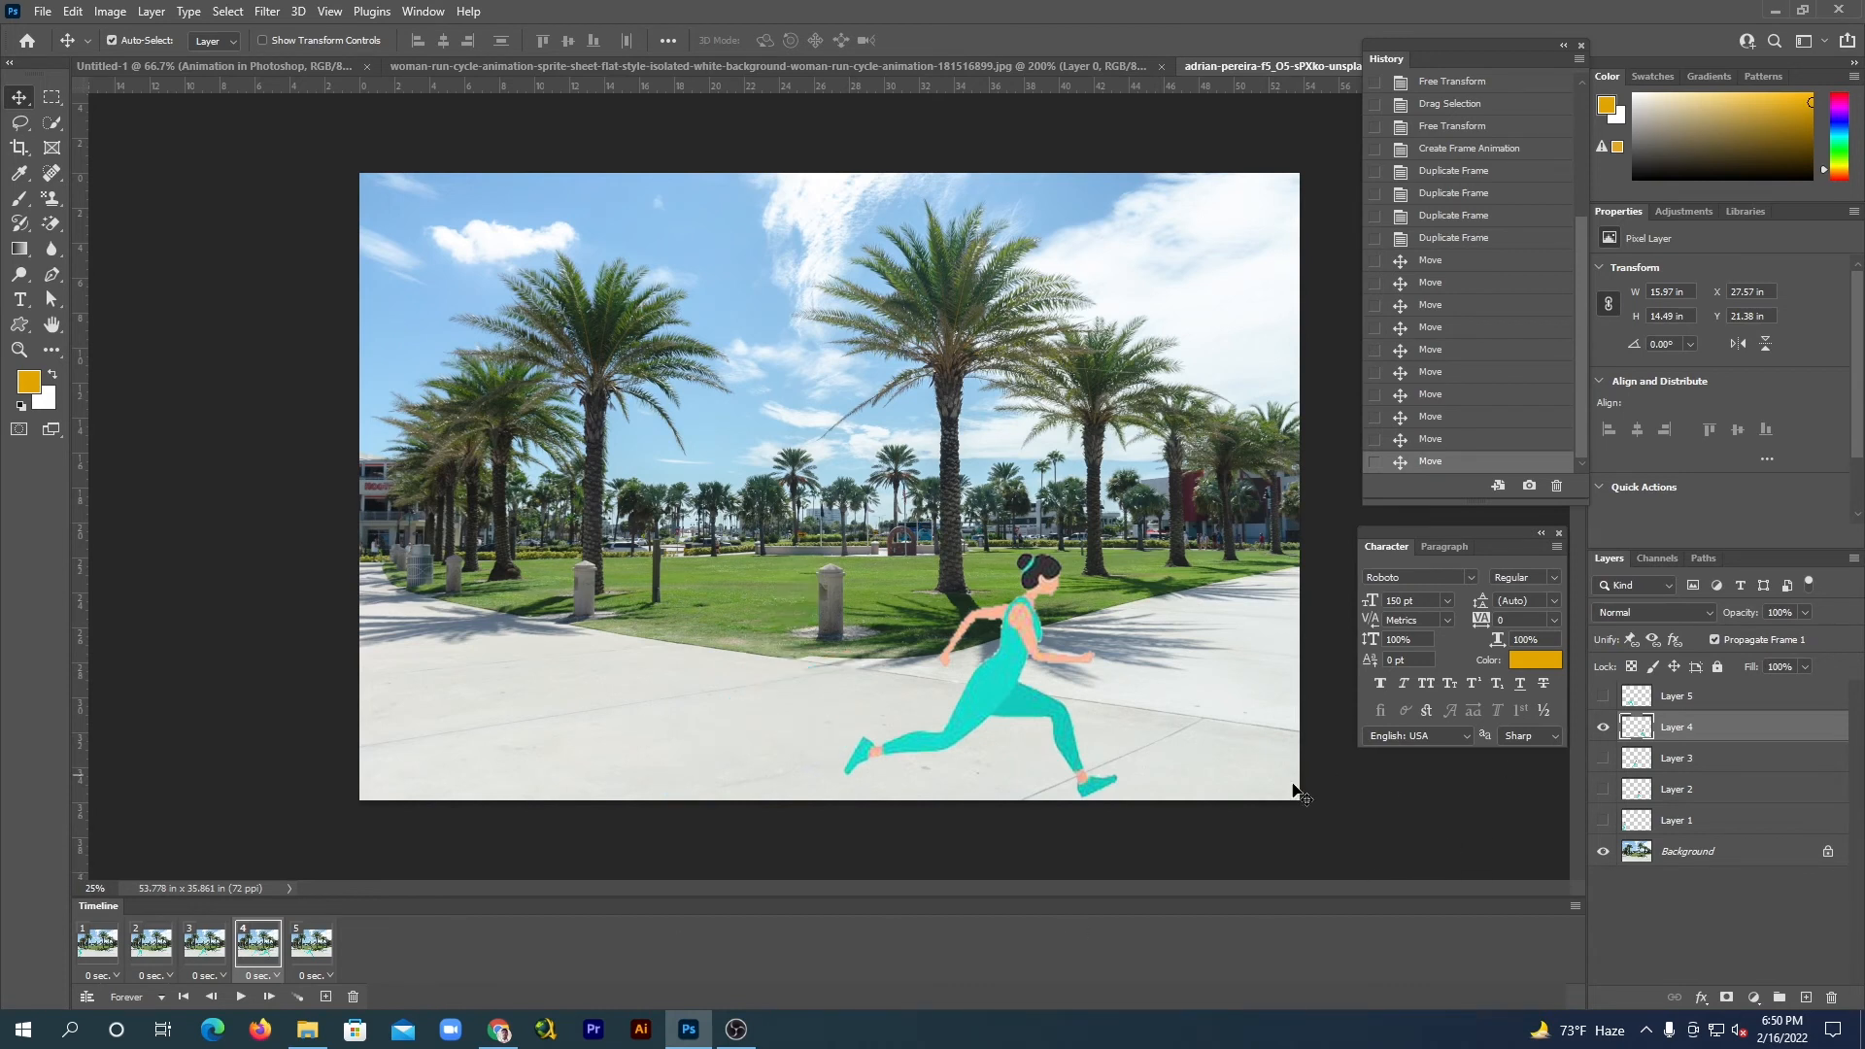
# In frame 5, show Layer 4, move the Layer 5 runner to about X 38.89 in and Layer 4 to about X 29.01 in, then hide Layer 4.
pyautogui.click(309, 947)
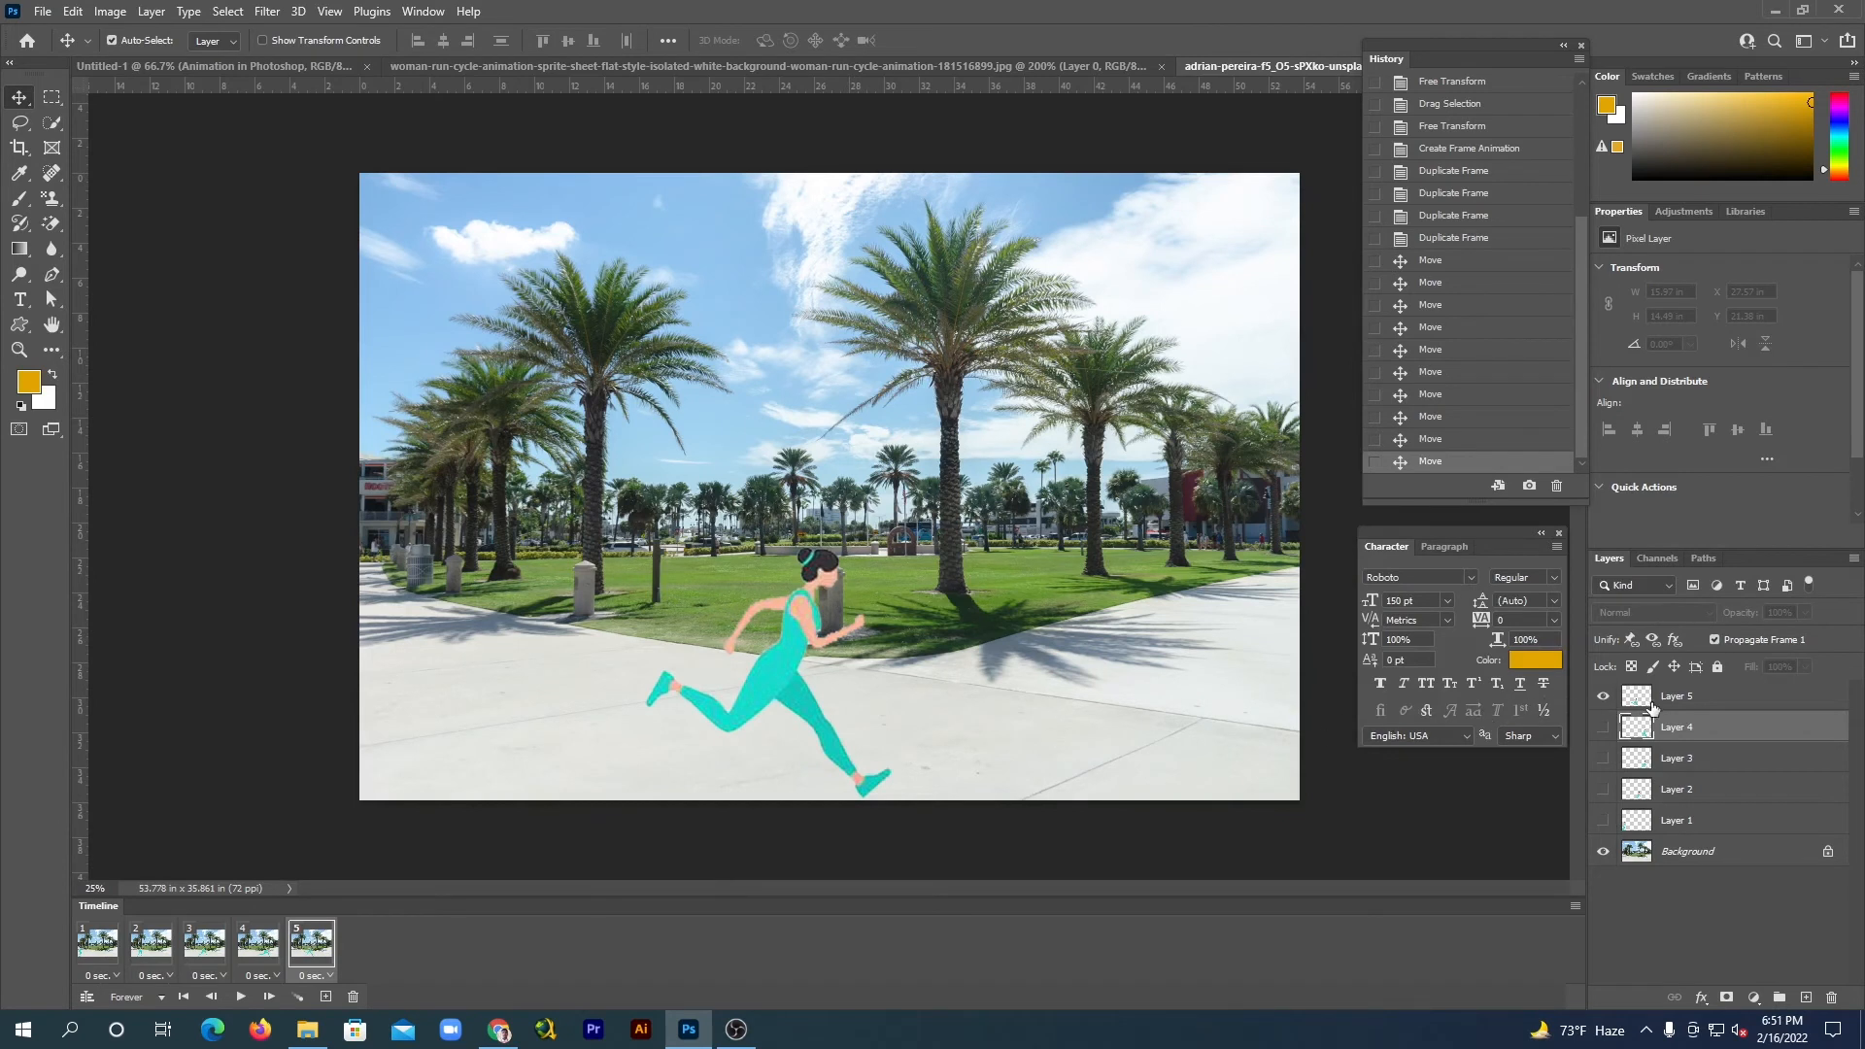
pyautogui.click(1604, 728)
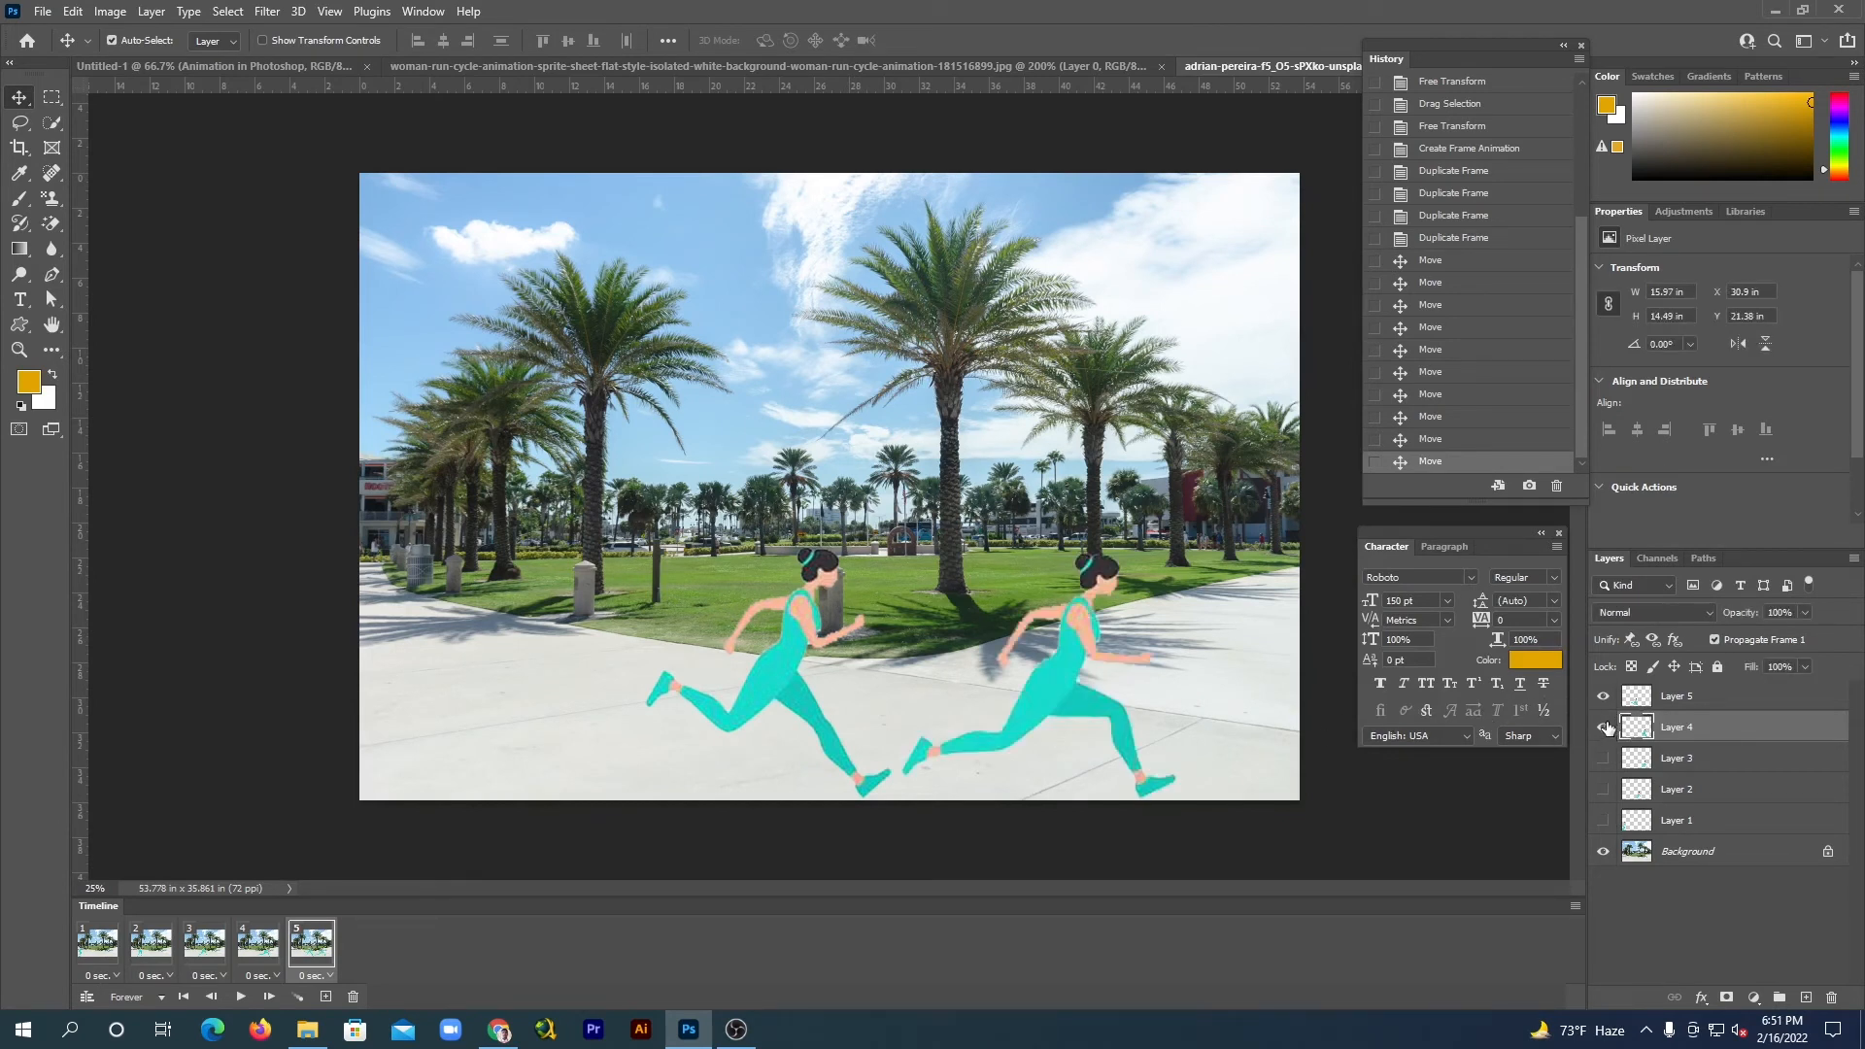
pyautogui.click(1605, 727)
pyautogui.click(1605, 699)
pyautogui.click(1605, 698)
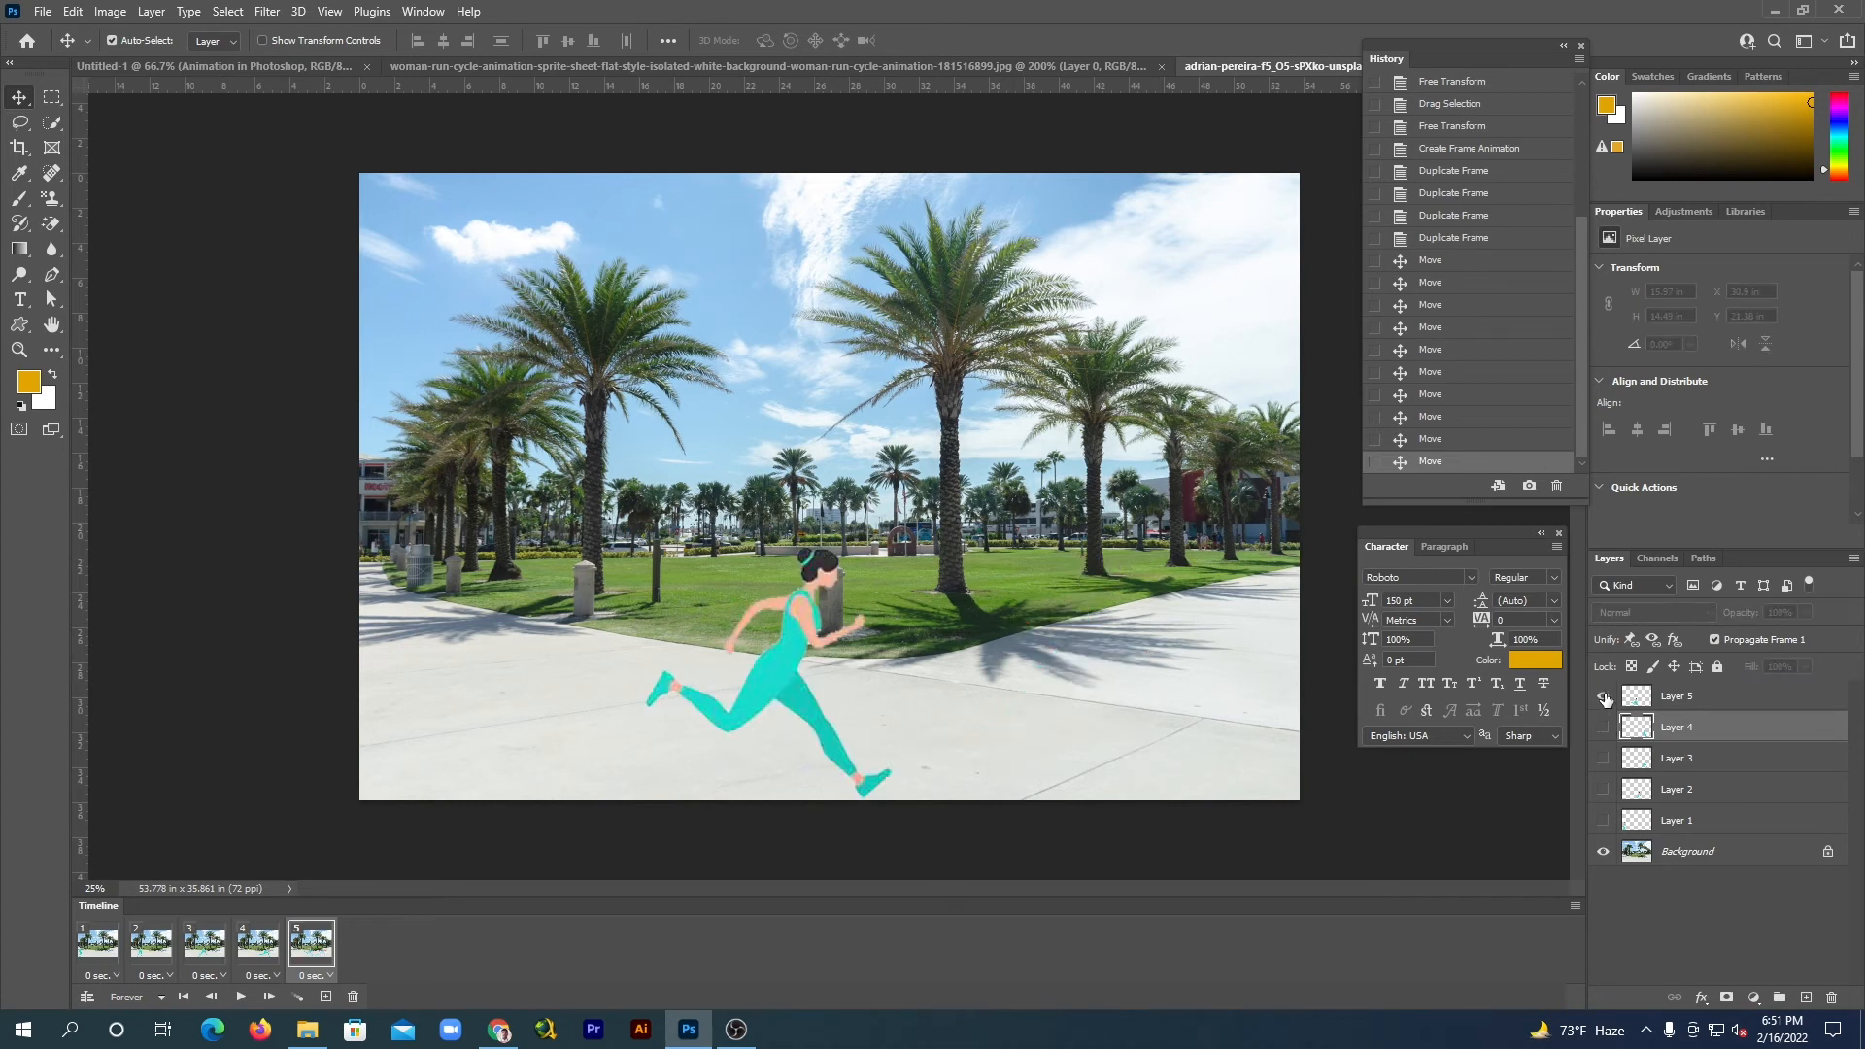
pyautogui.click(1605, 727)
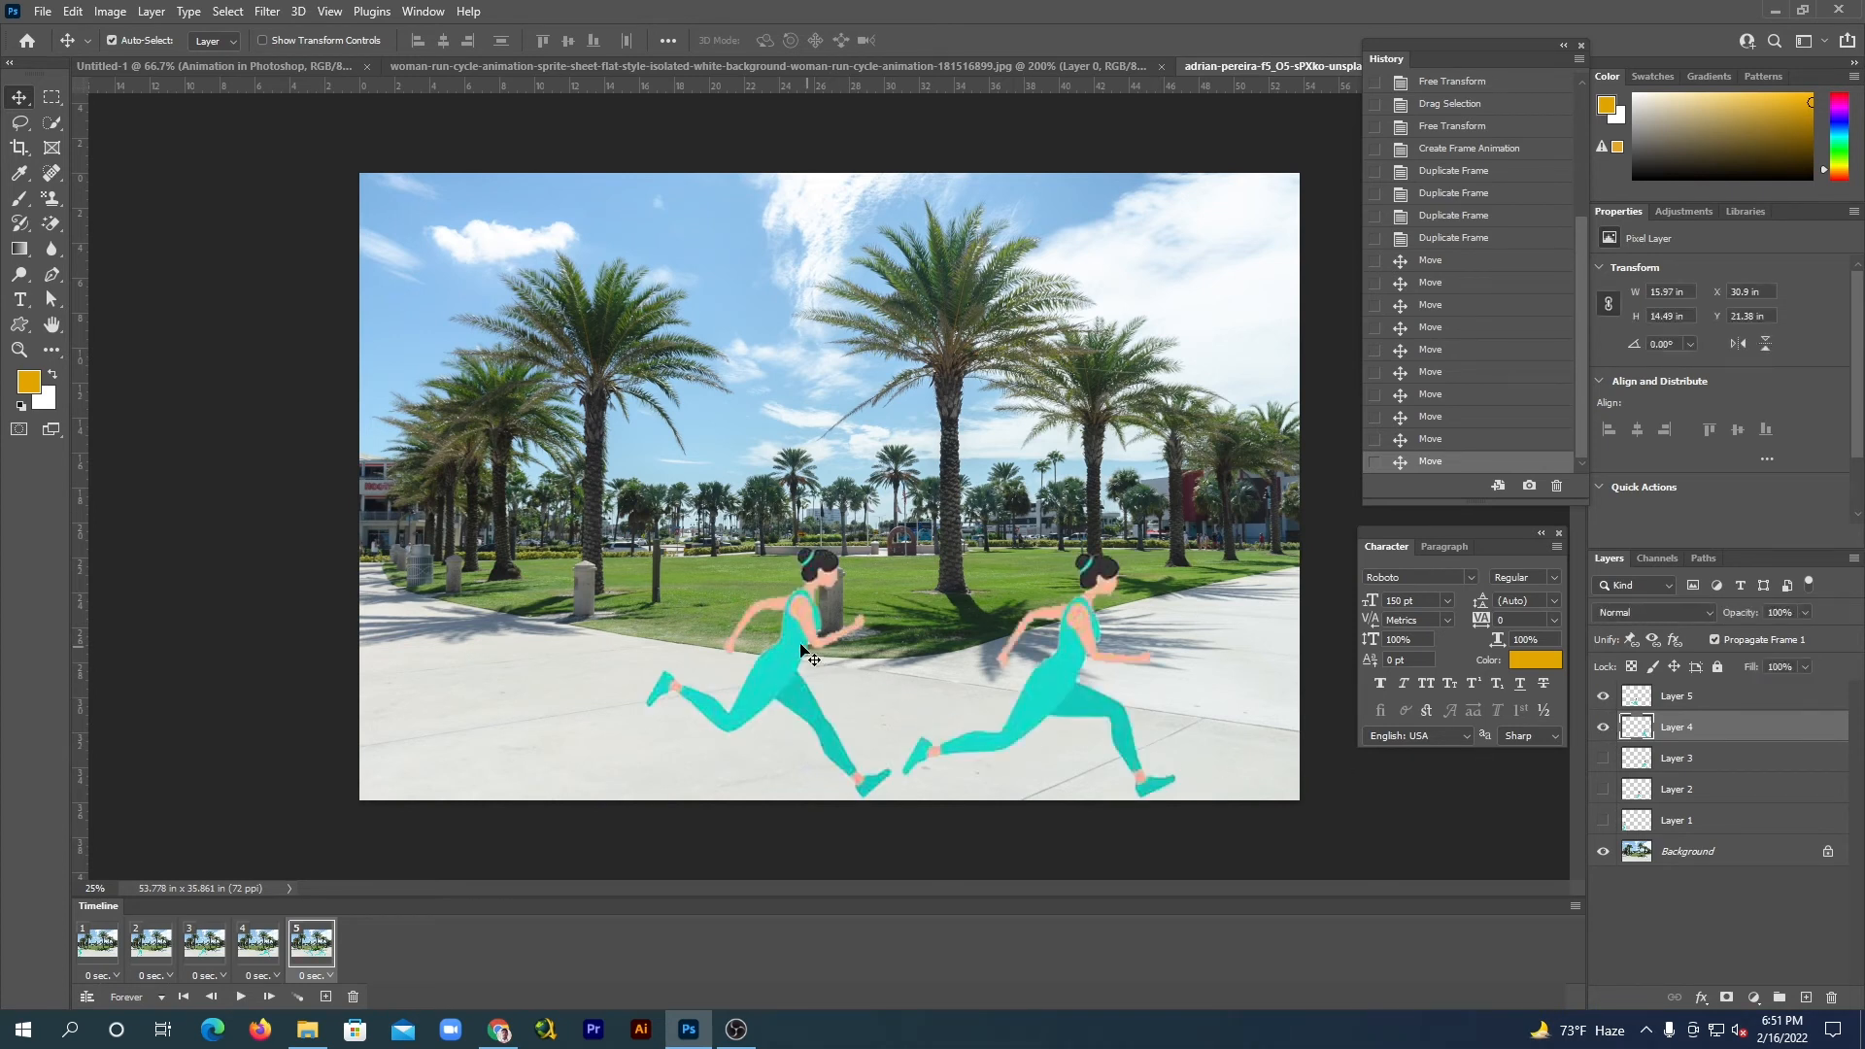
pyautogui.moveTo(808, 651); pyautogui.dragTo(1191, 662)
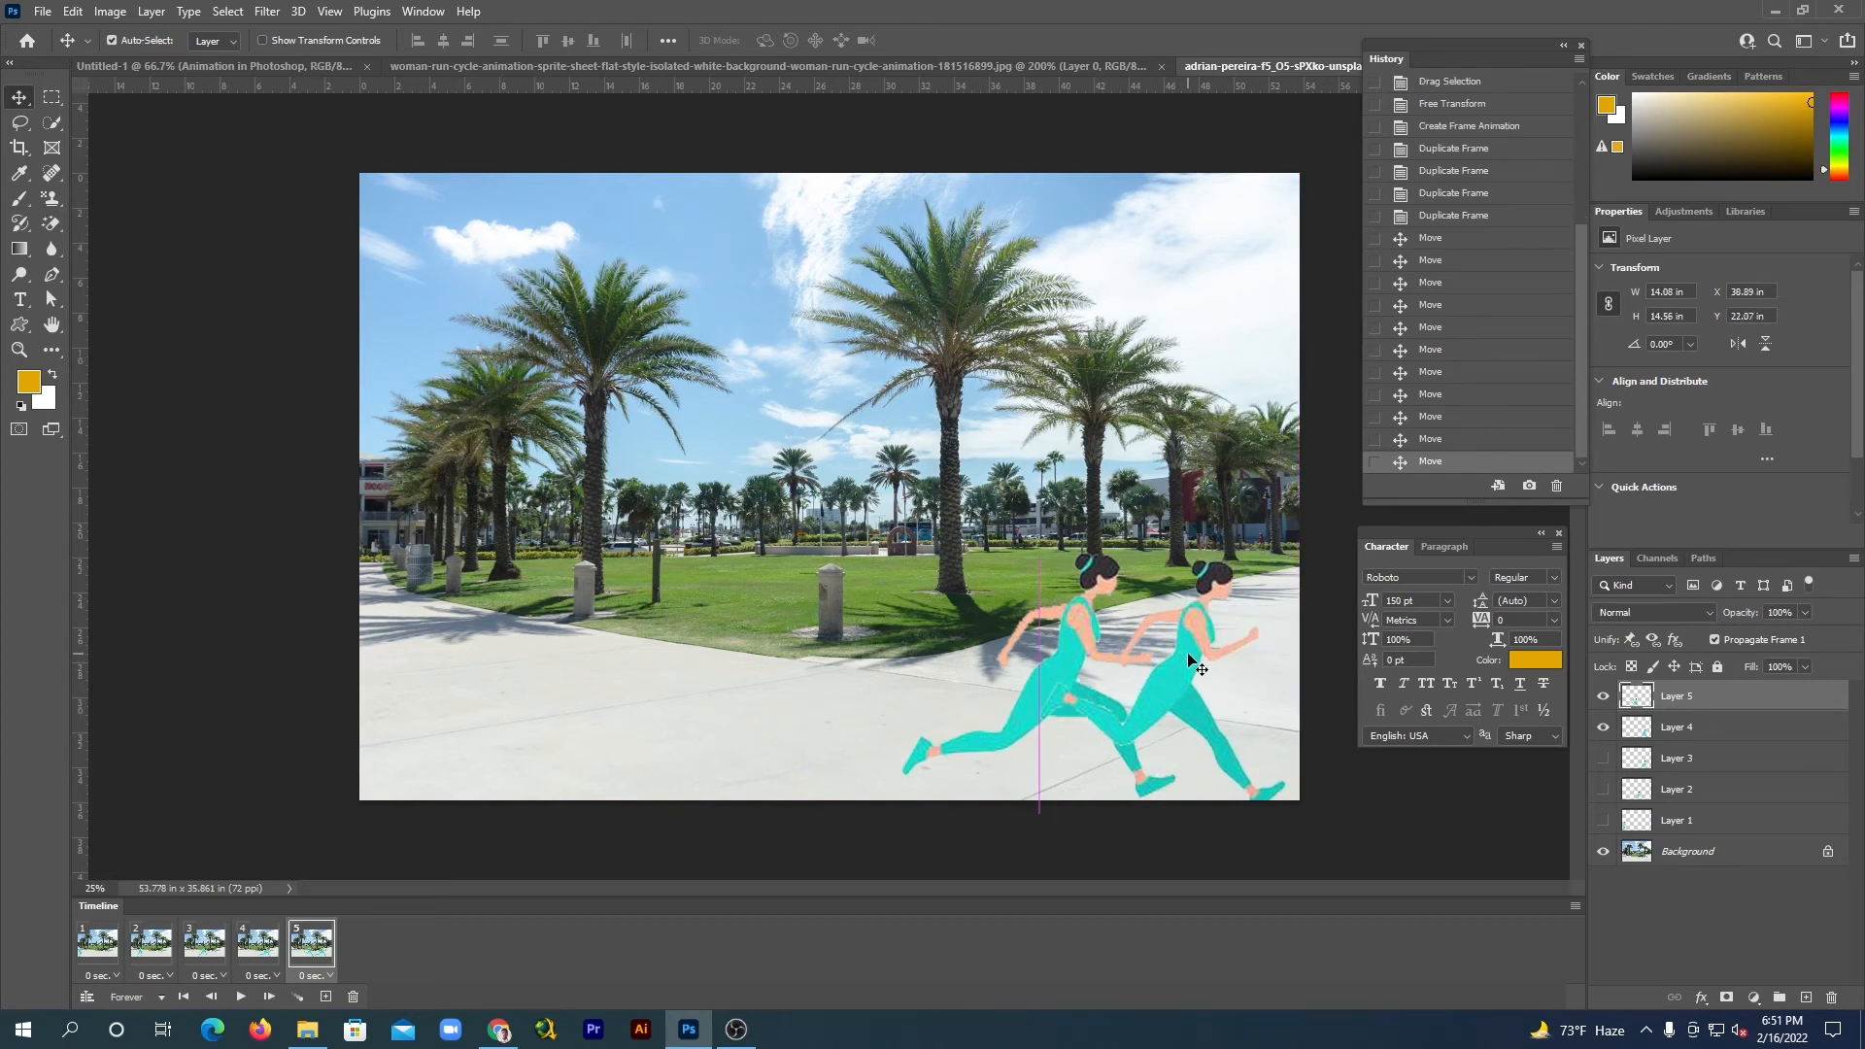
pyautogui.moveTo(1067, 663); pyautogui.dragTo(1034, 668)
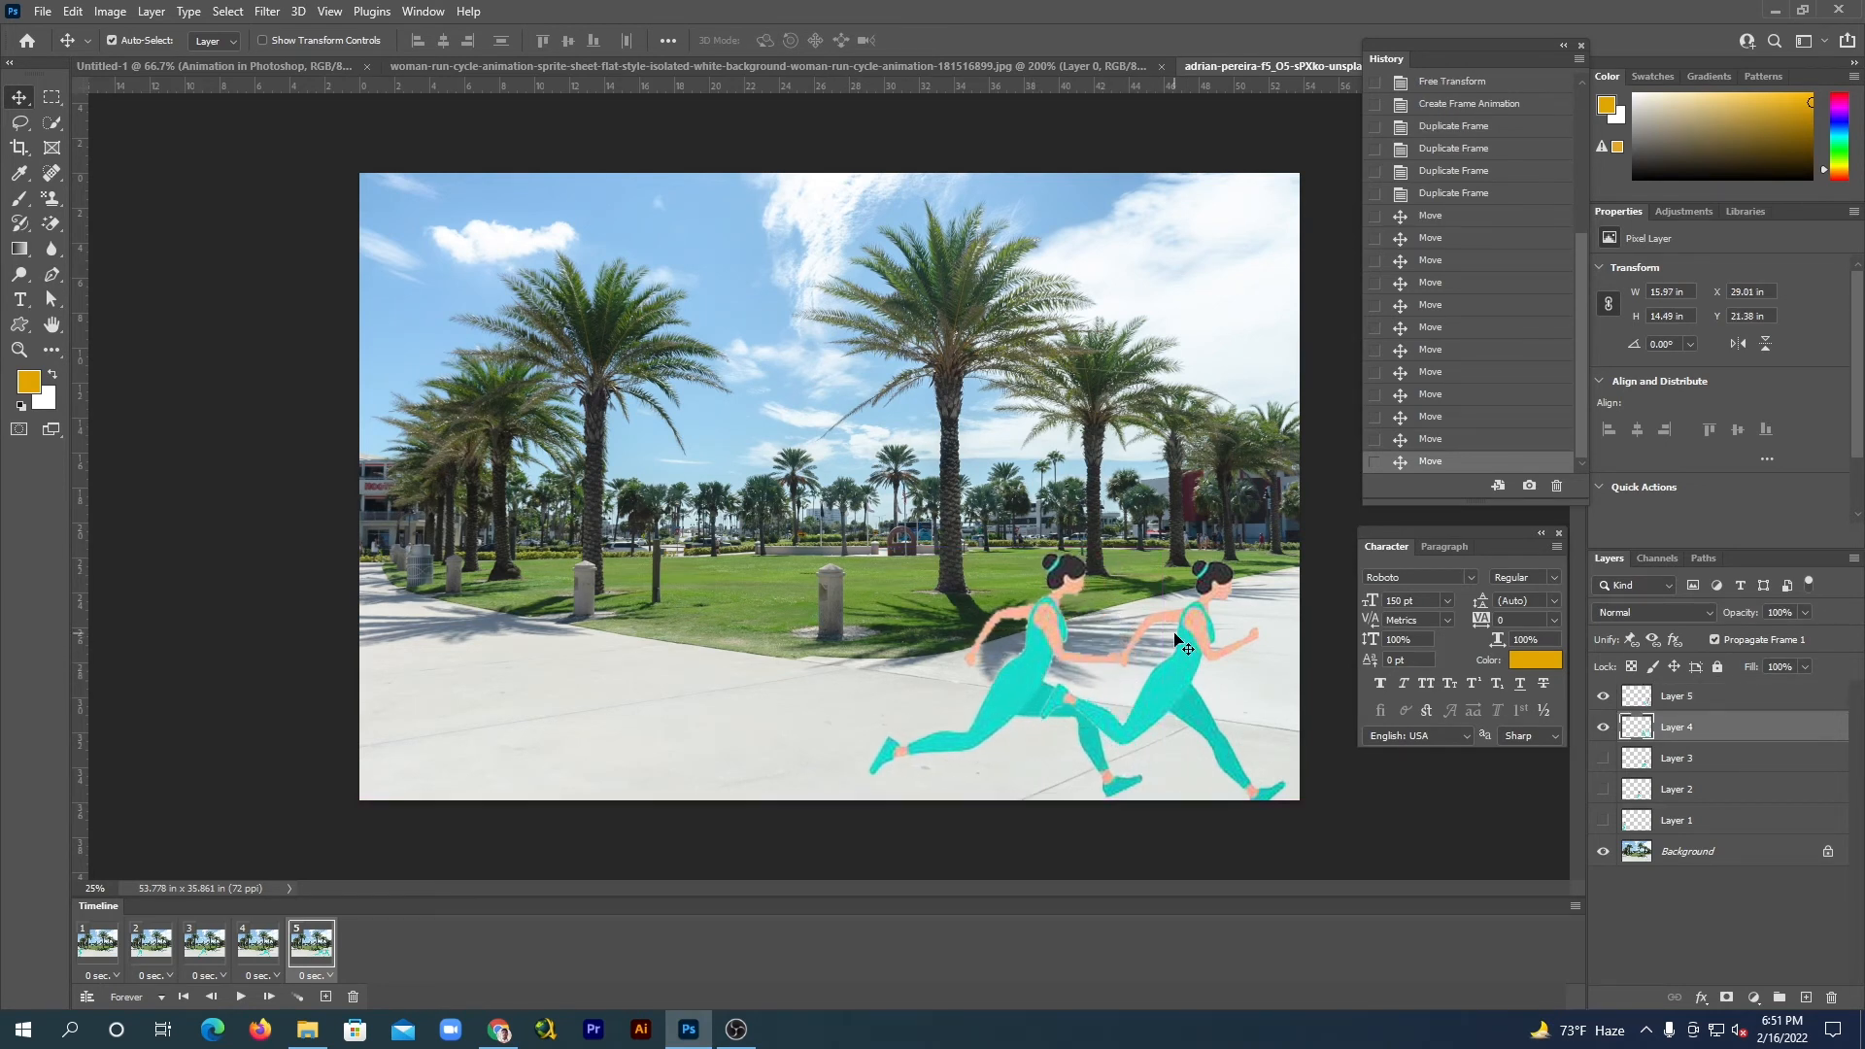
pyautogui.click(1608, 729)
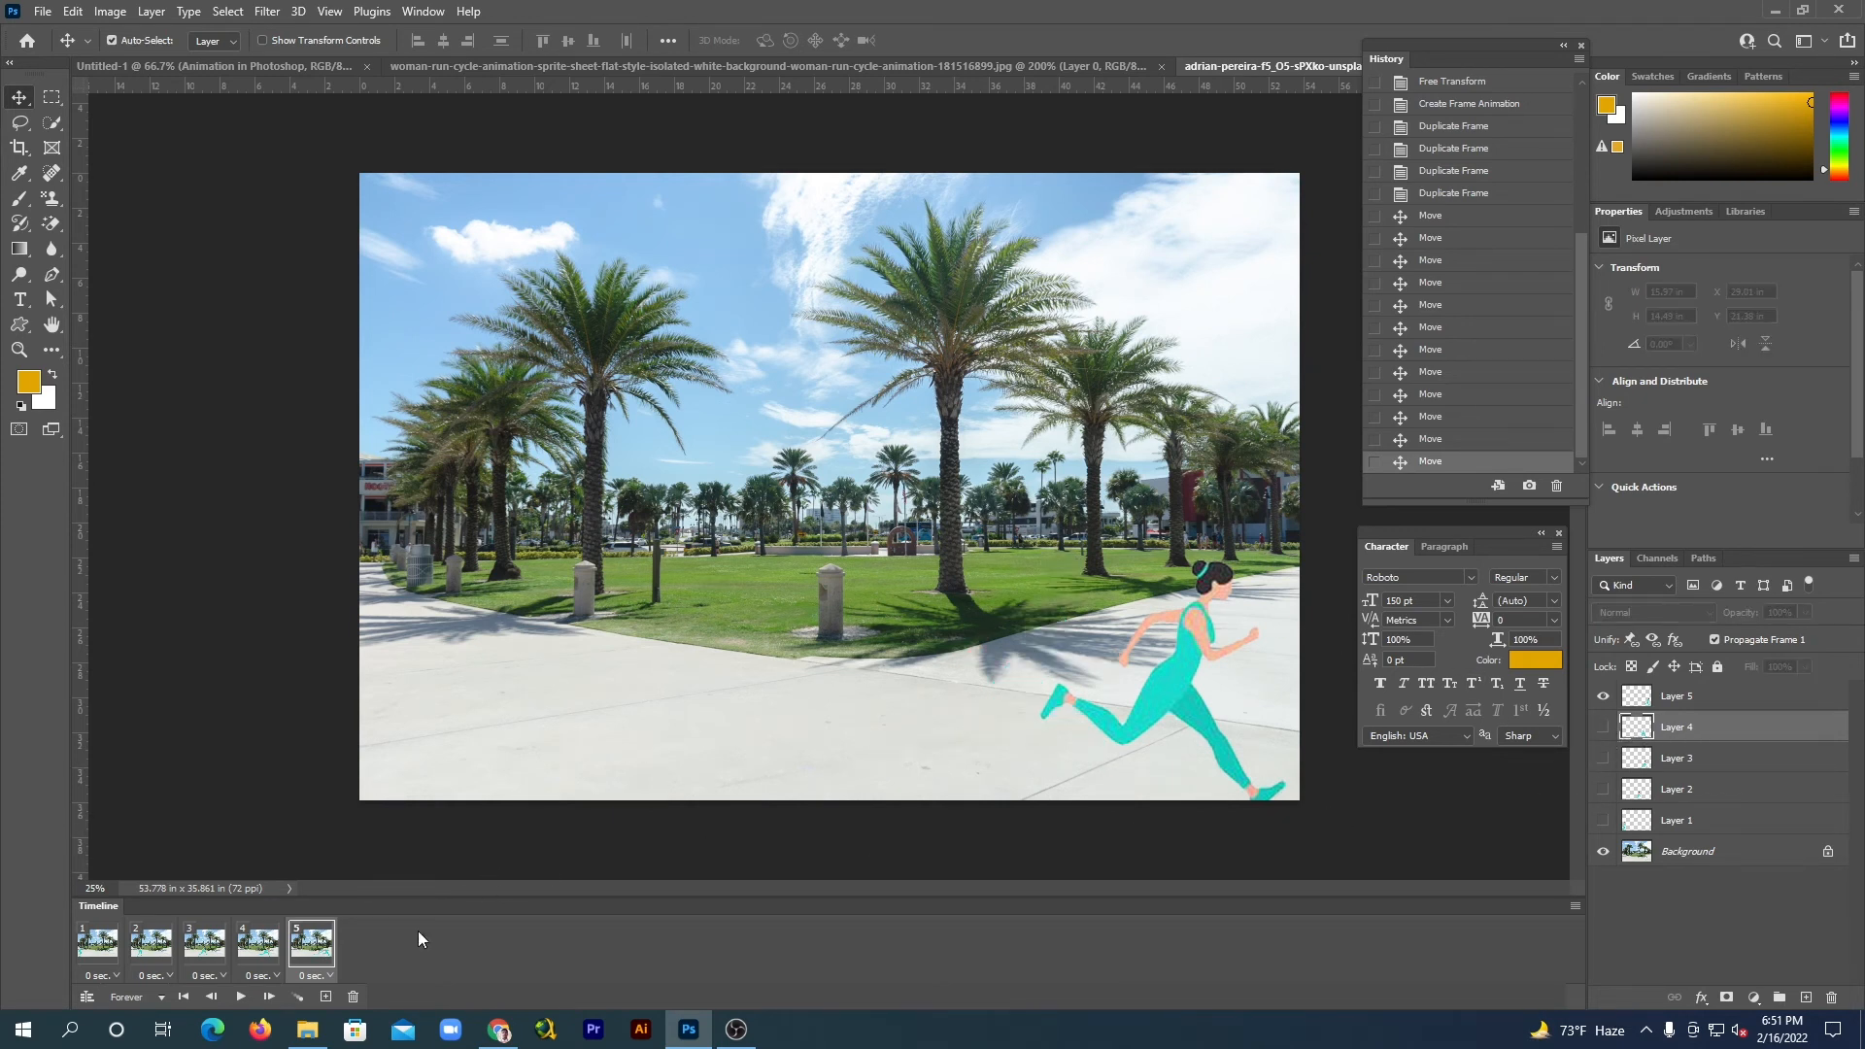
# Check the visible runner layer in each of frames 1 to 5 and play the animation once through.
pyautogui.click(95, 944)
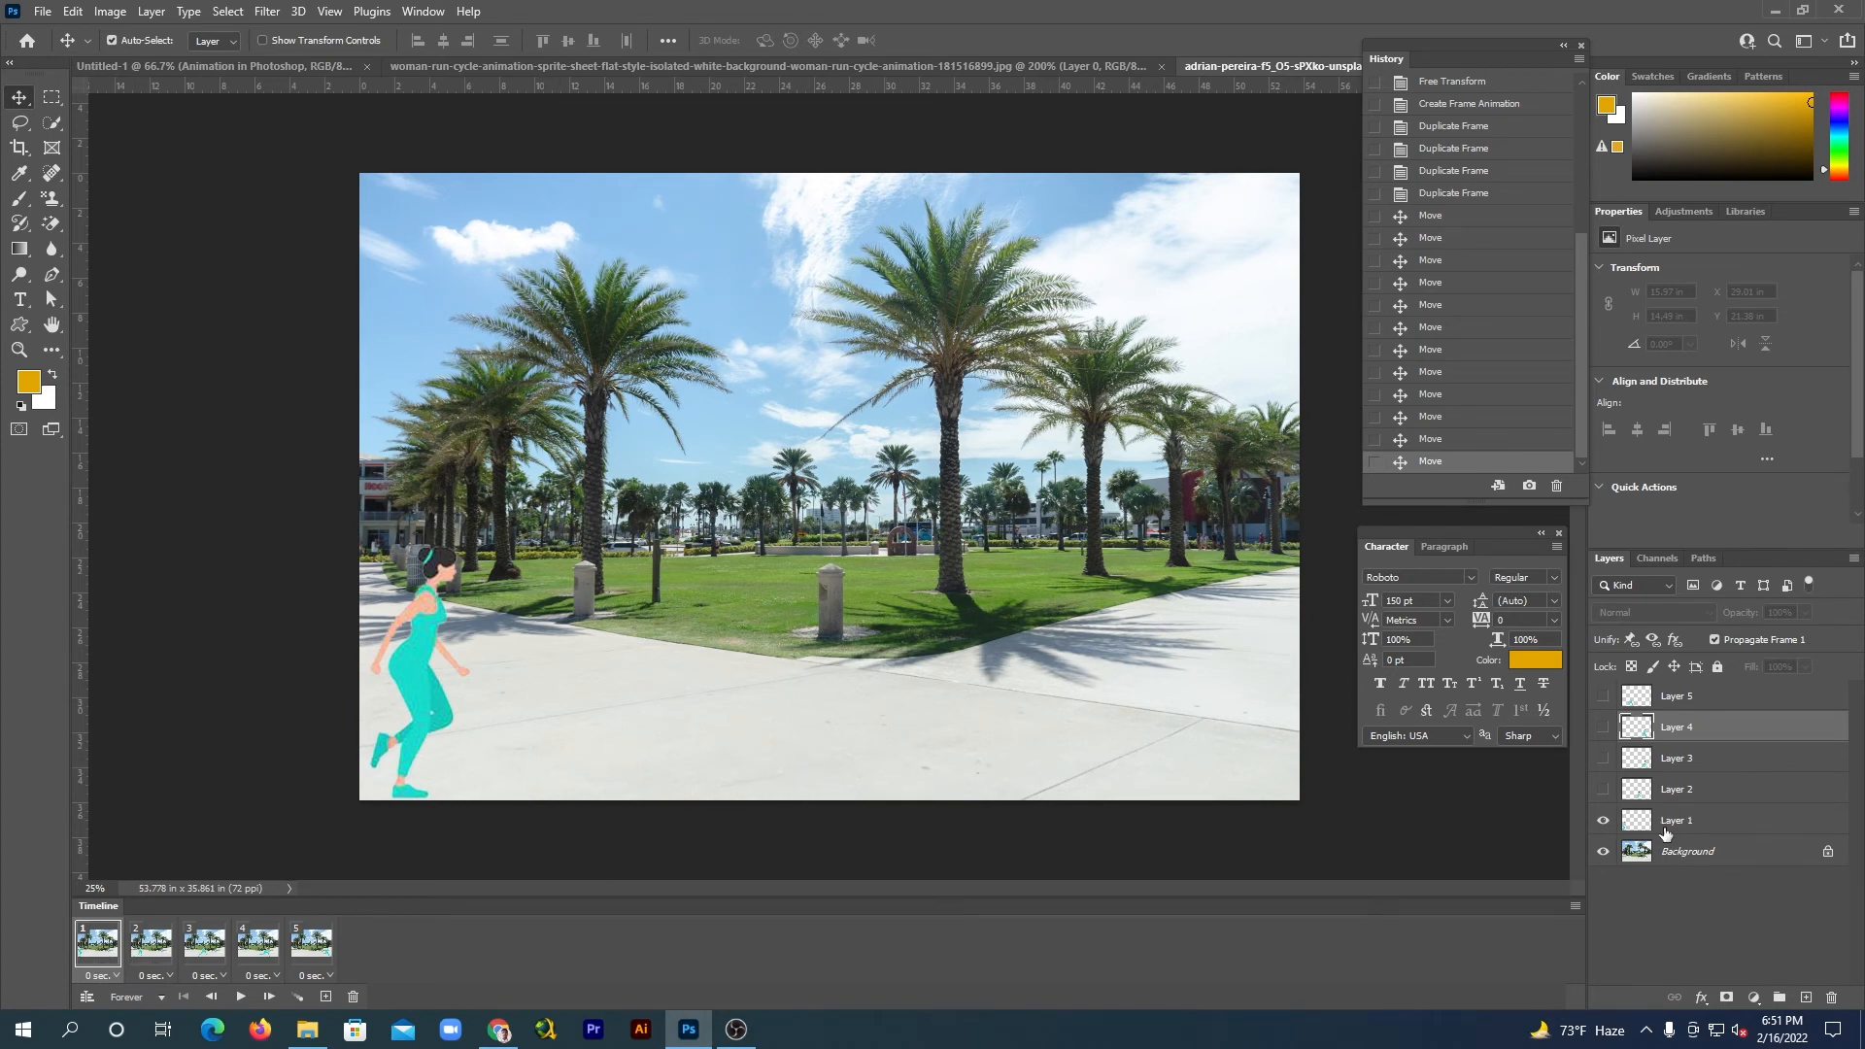
pyautogui.click(150, 942)
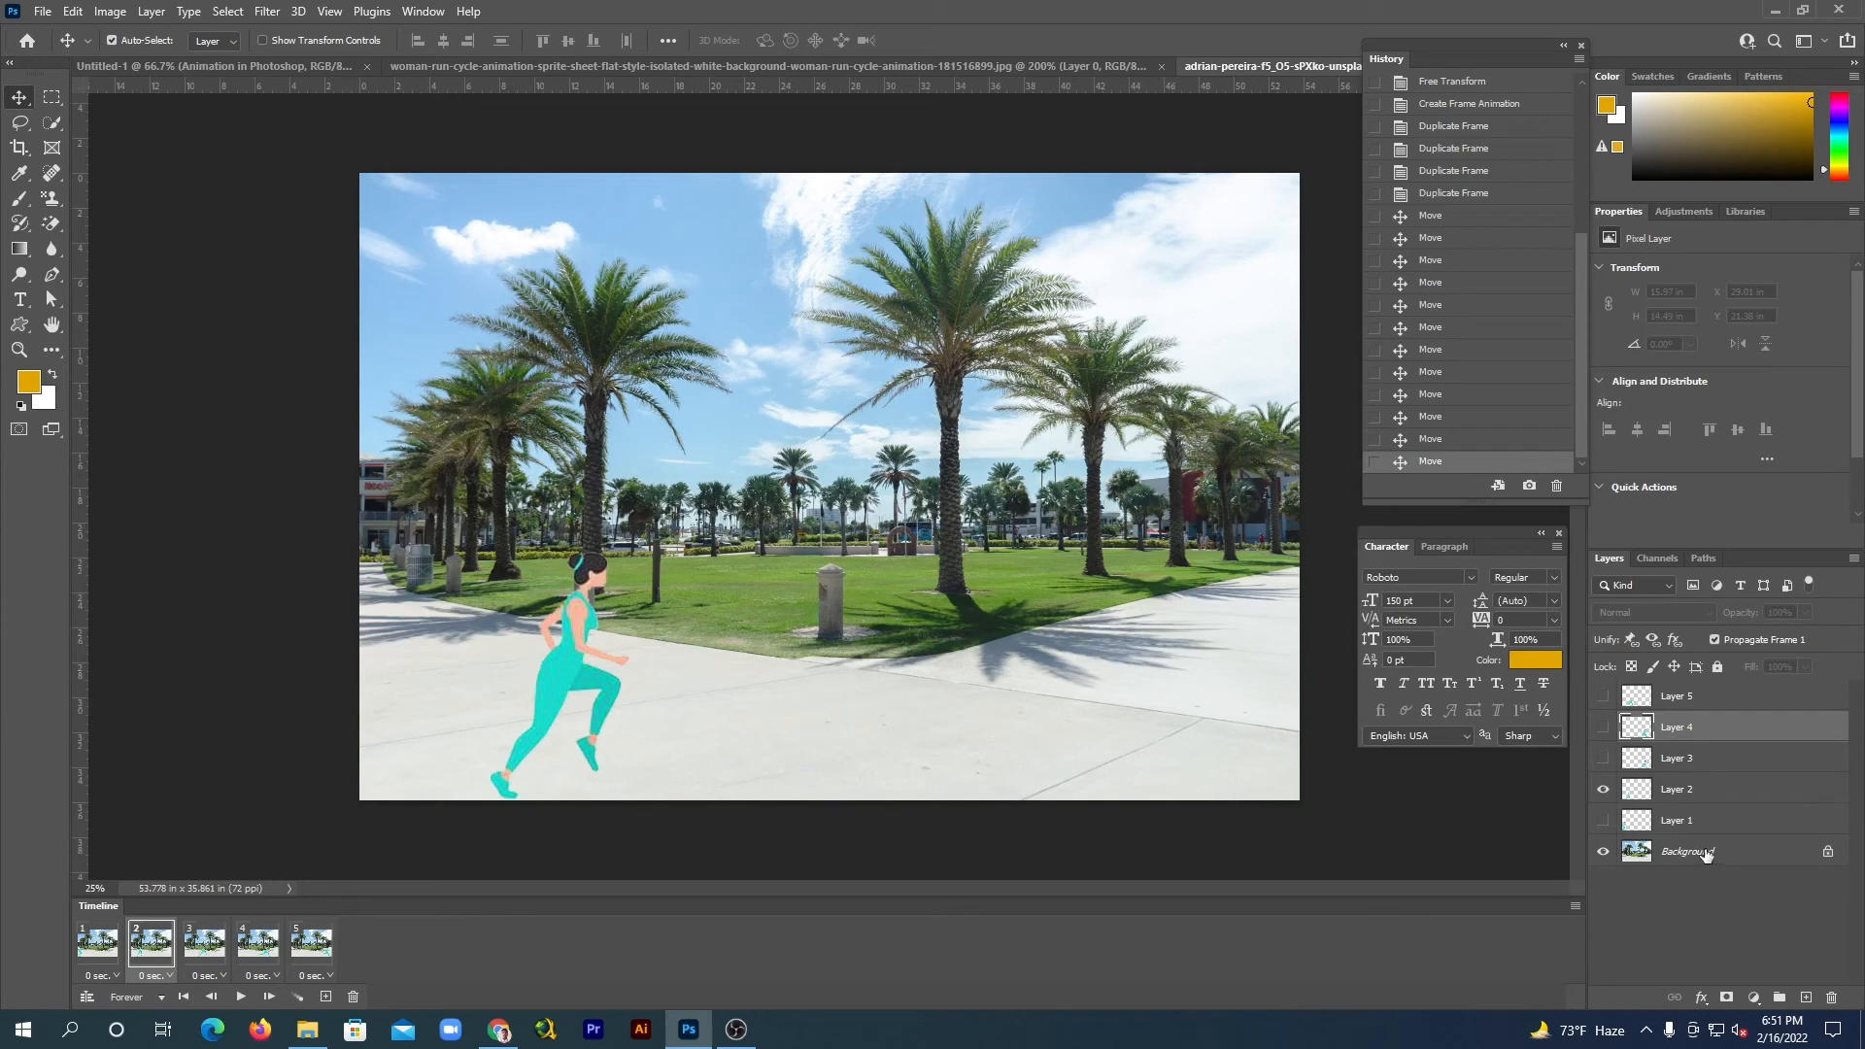
pyautogui.click(203, 948)
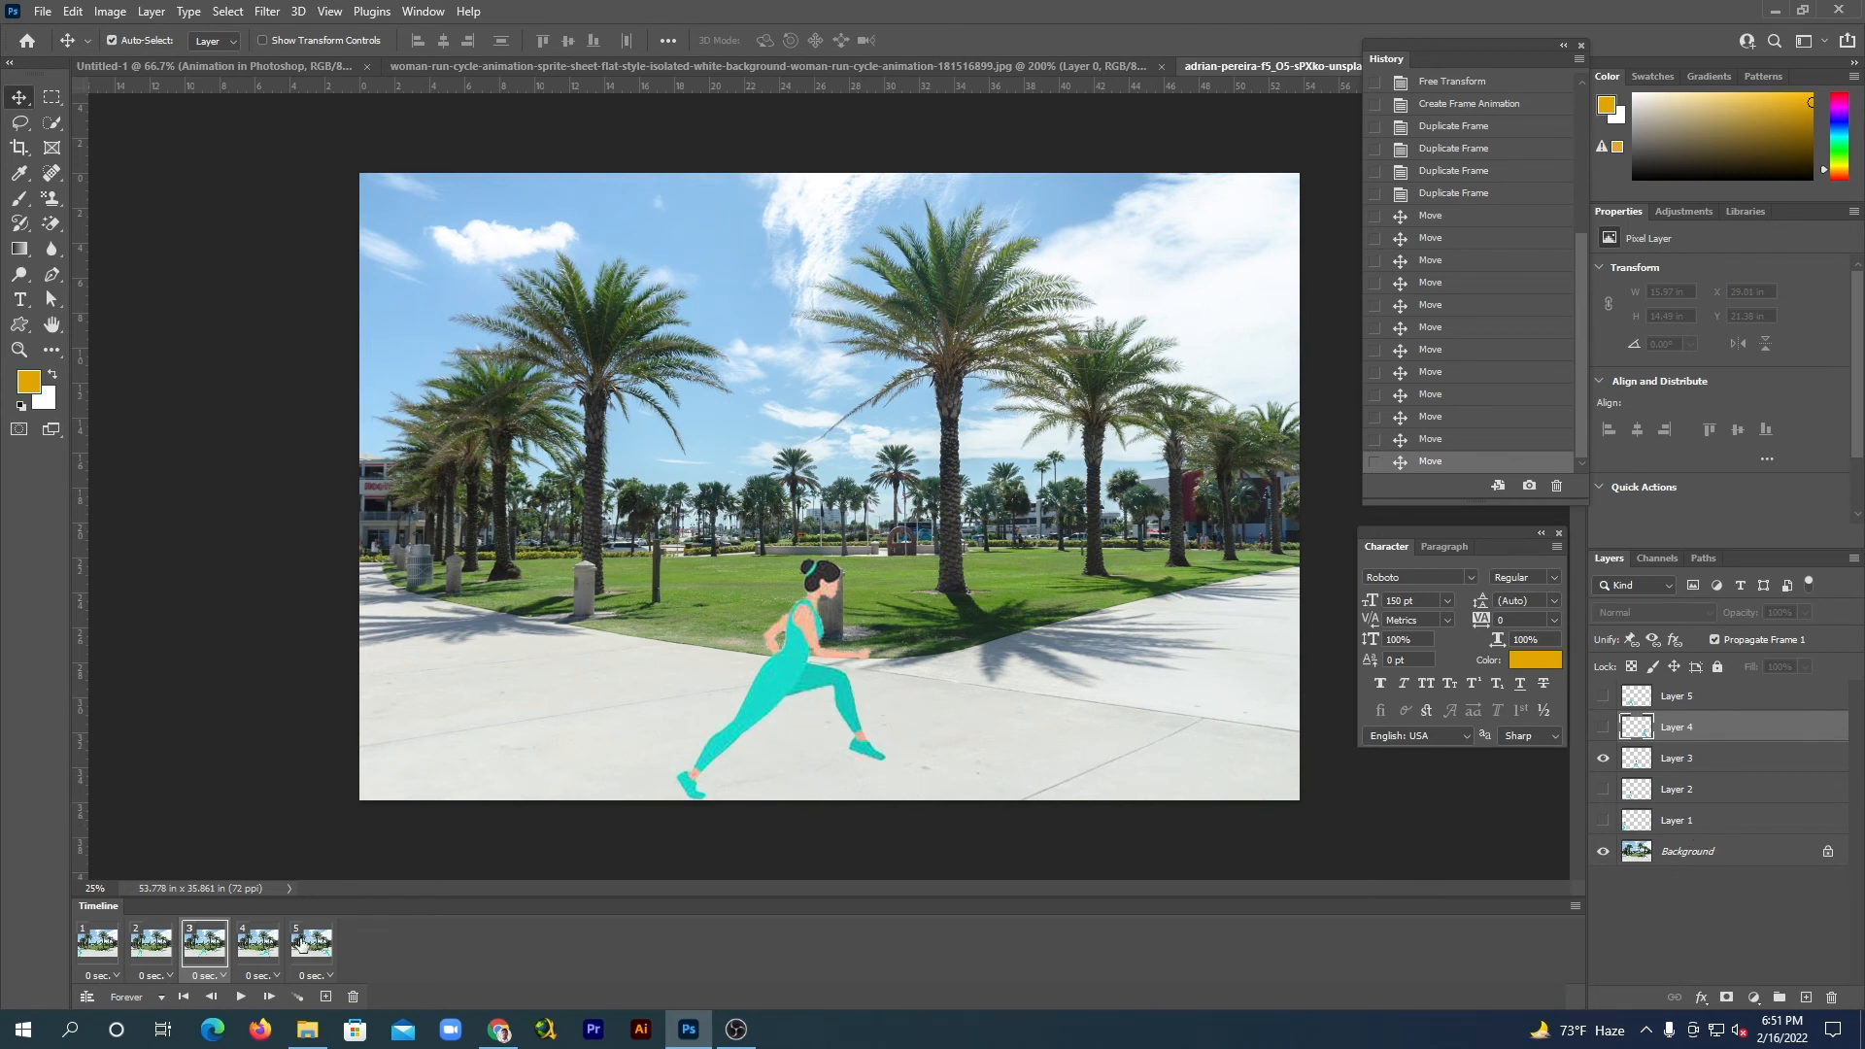
pyautogui.click(258, 942)
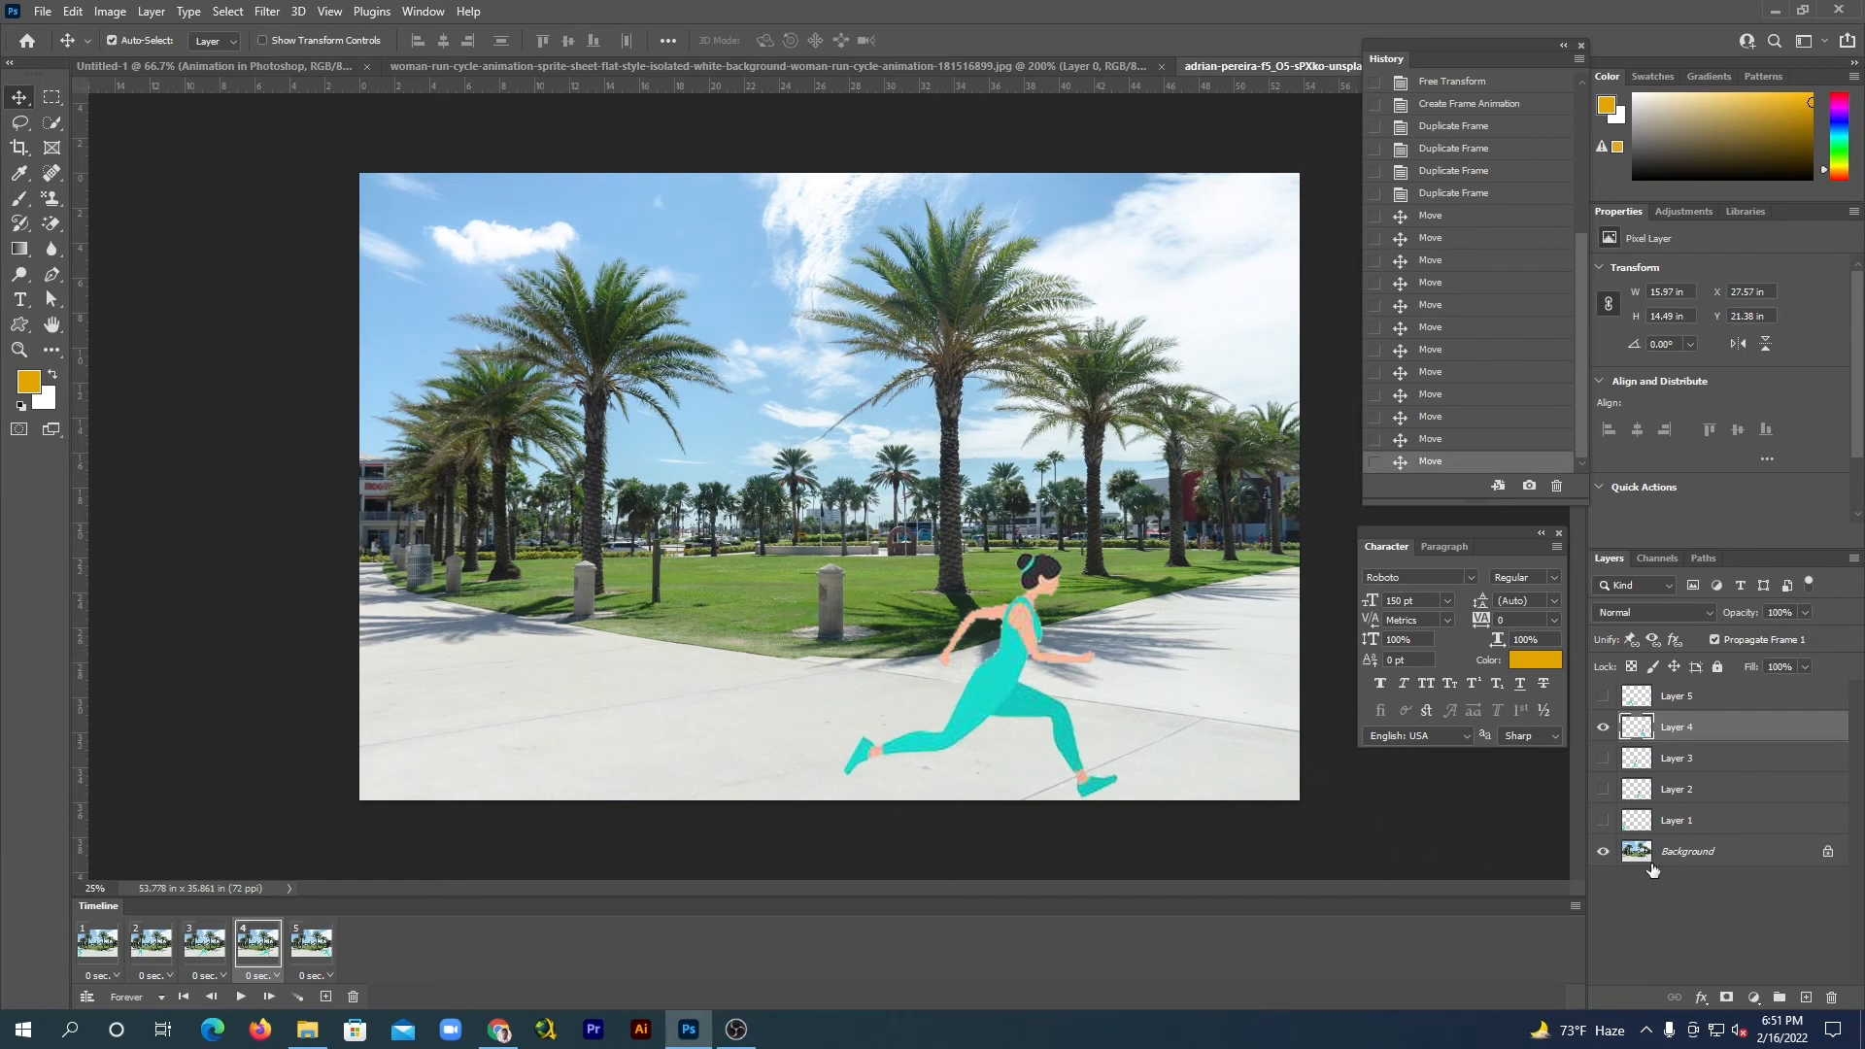
pyautogui.click(314, 944)
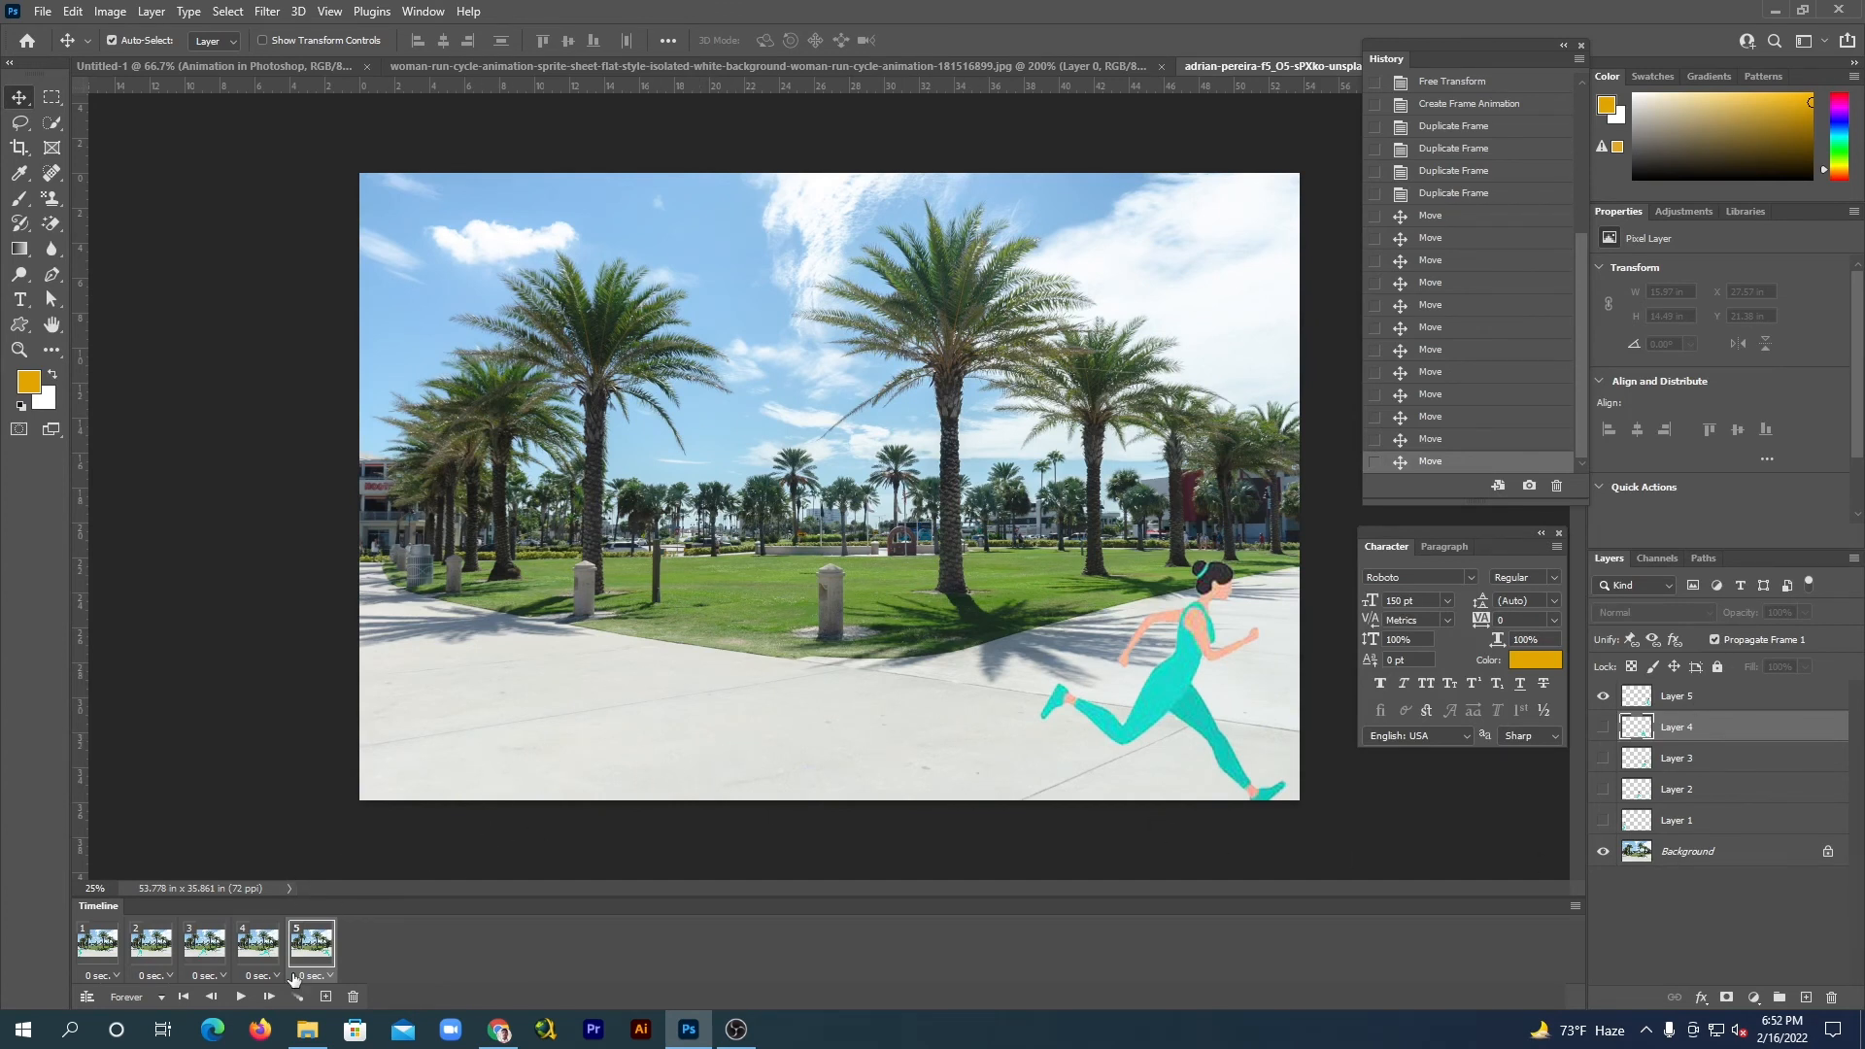
pyautogui.click(241, 998)
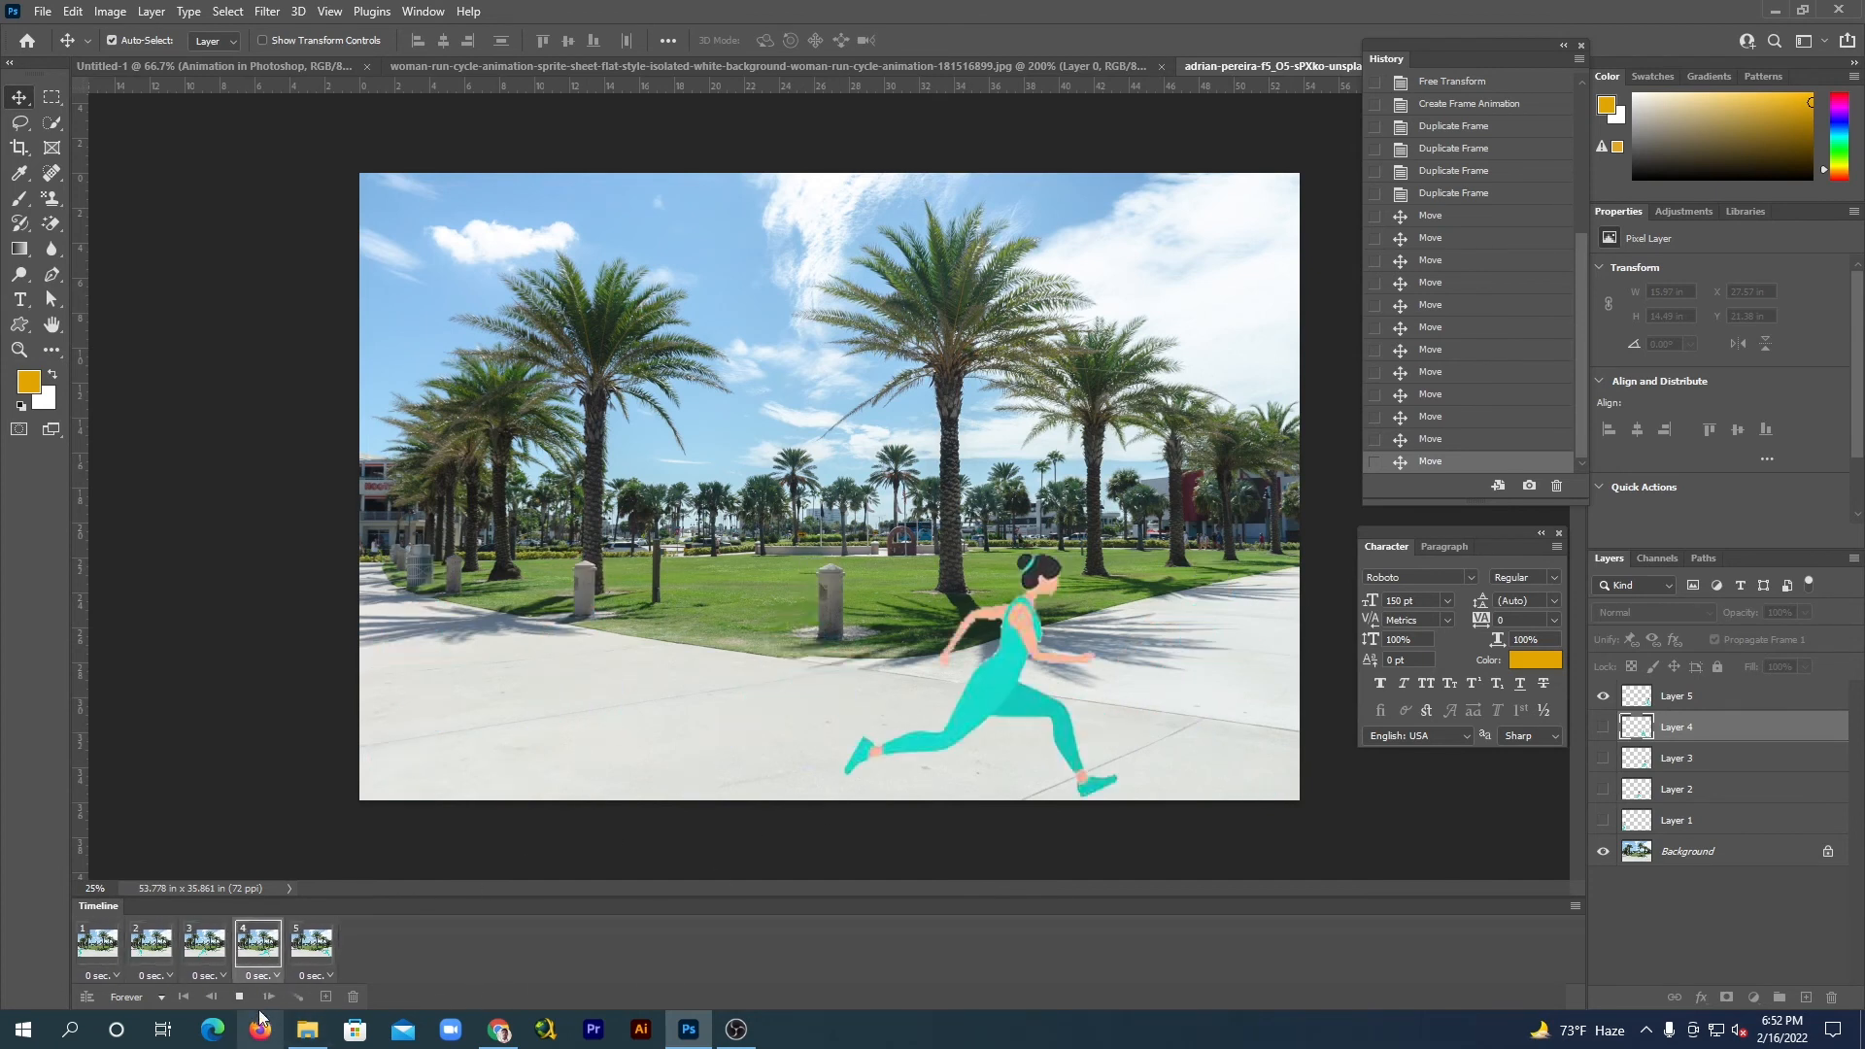
pyautogui.click(239, 997)
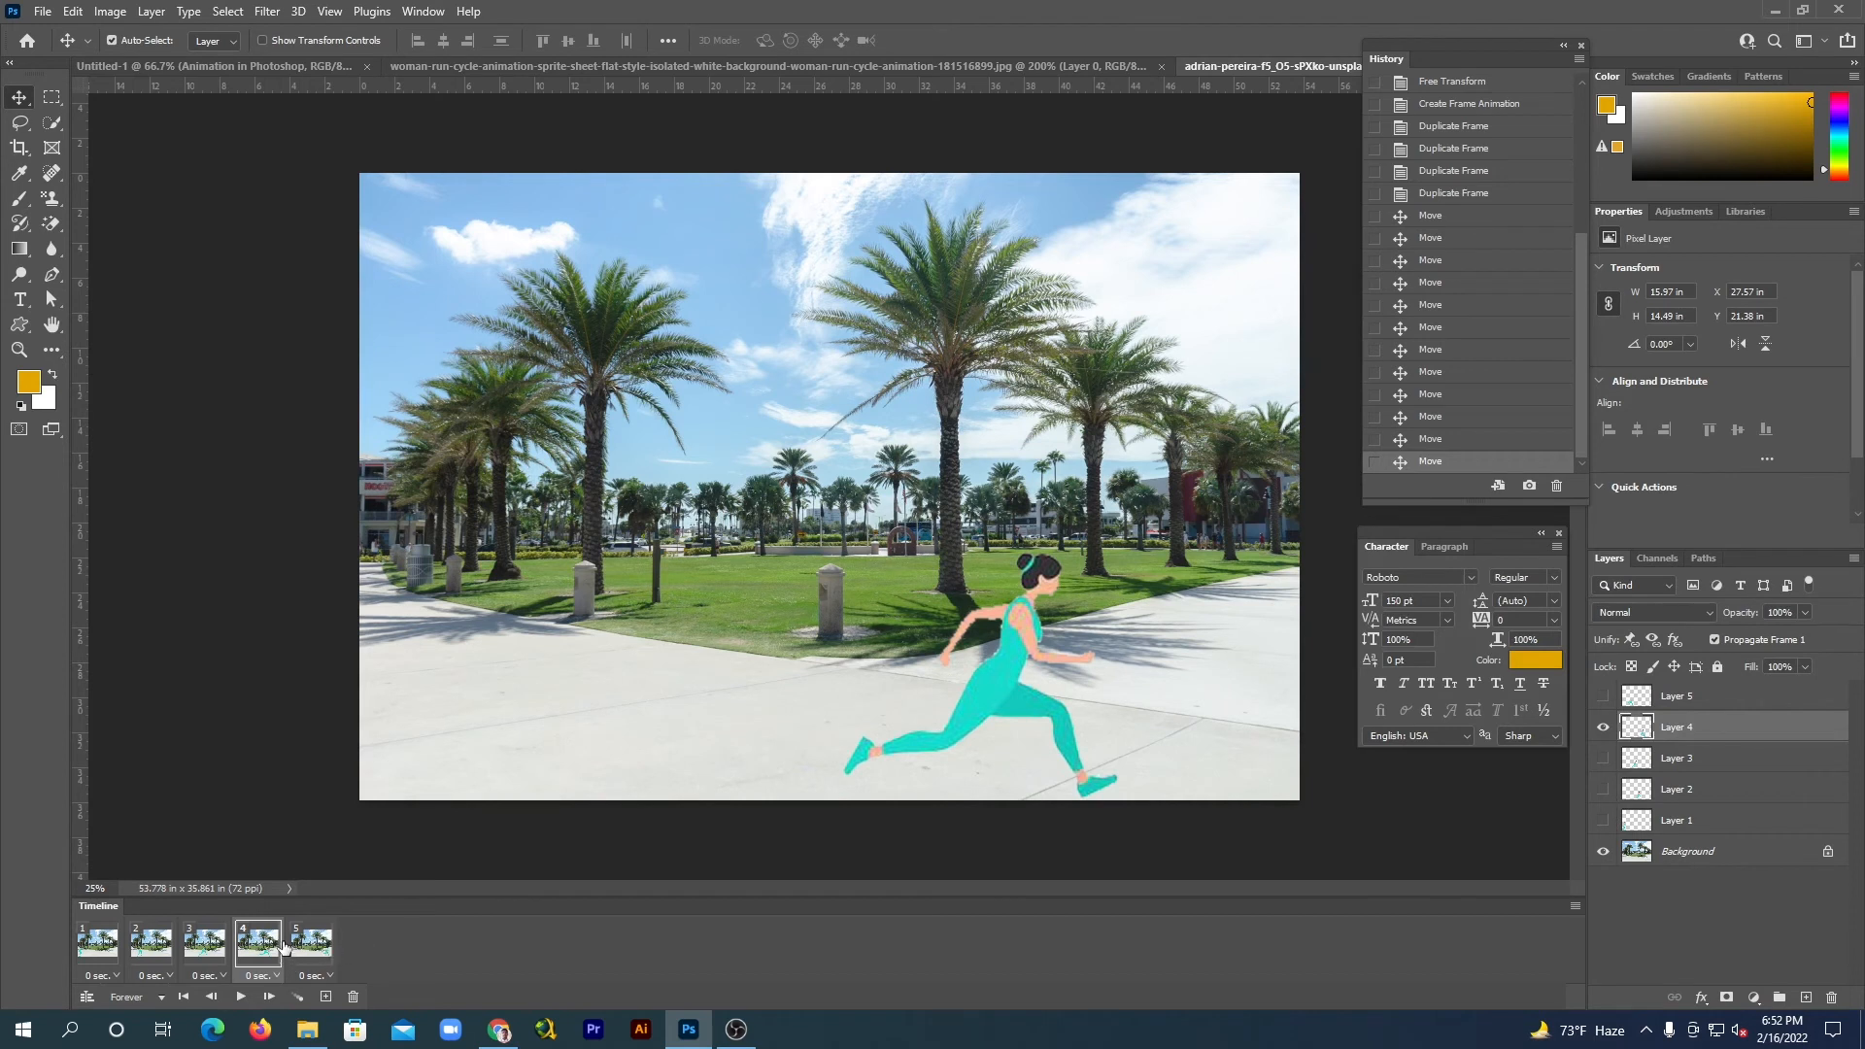
# Set the delay of all five frames to 0.1 seconds and preview the animation.
pyautogui.click(98, 942)
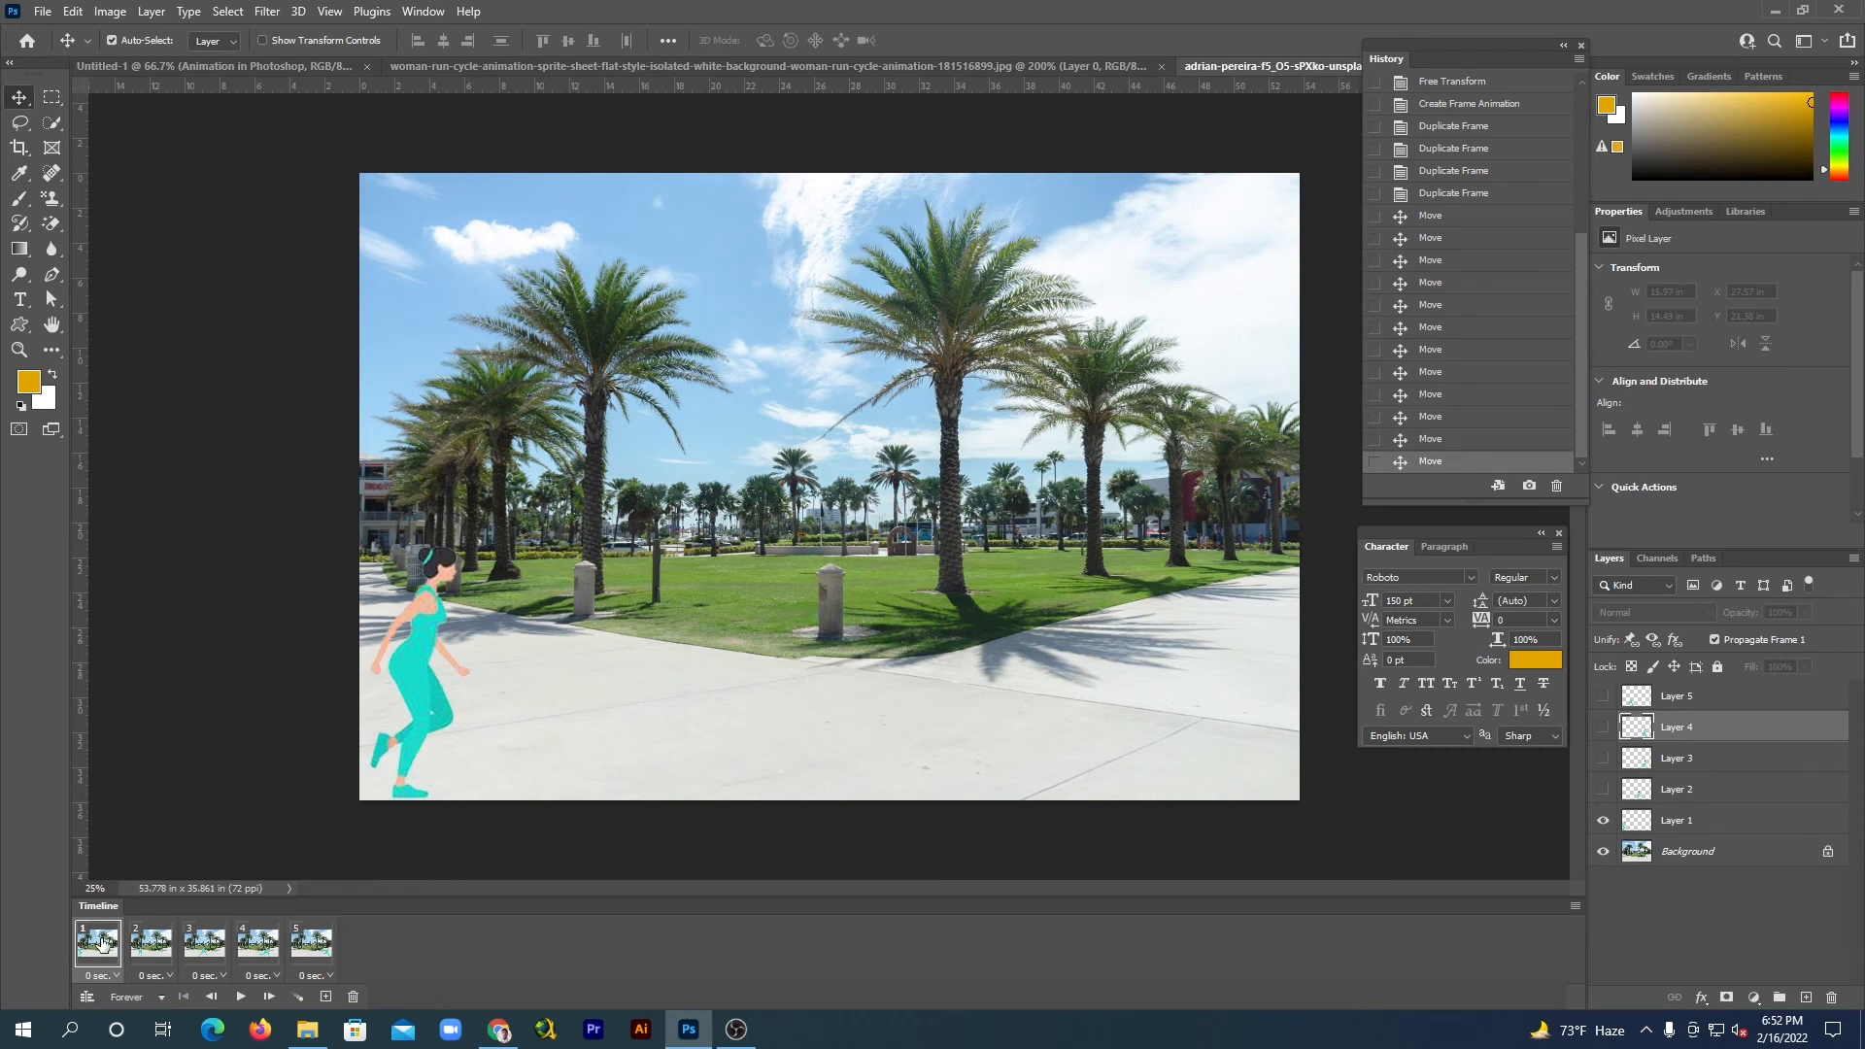
pyautogui.keyDown('shift'); pyautogui.click(313, 944); pyautogui.keyUp('shift')
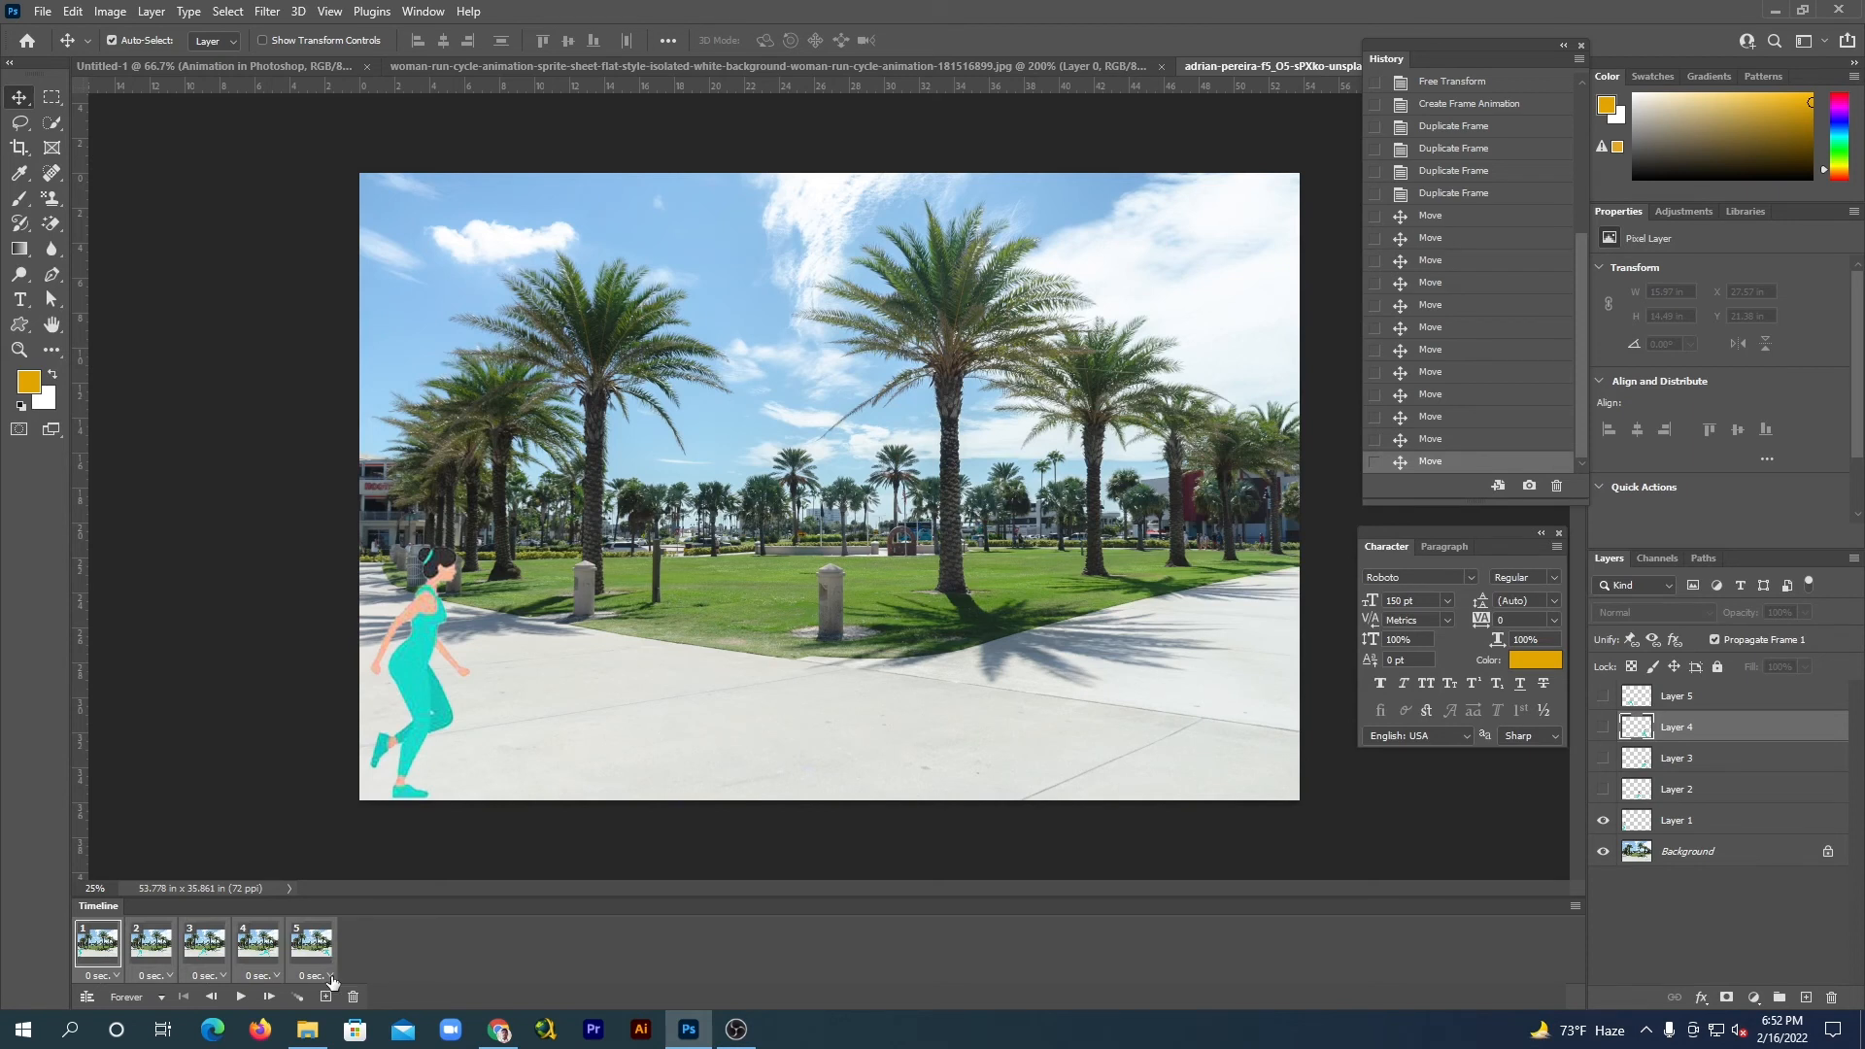
pyautogui.click(330, 975)
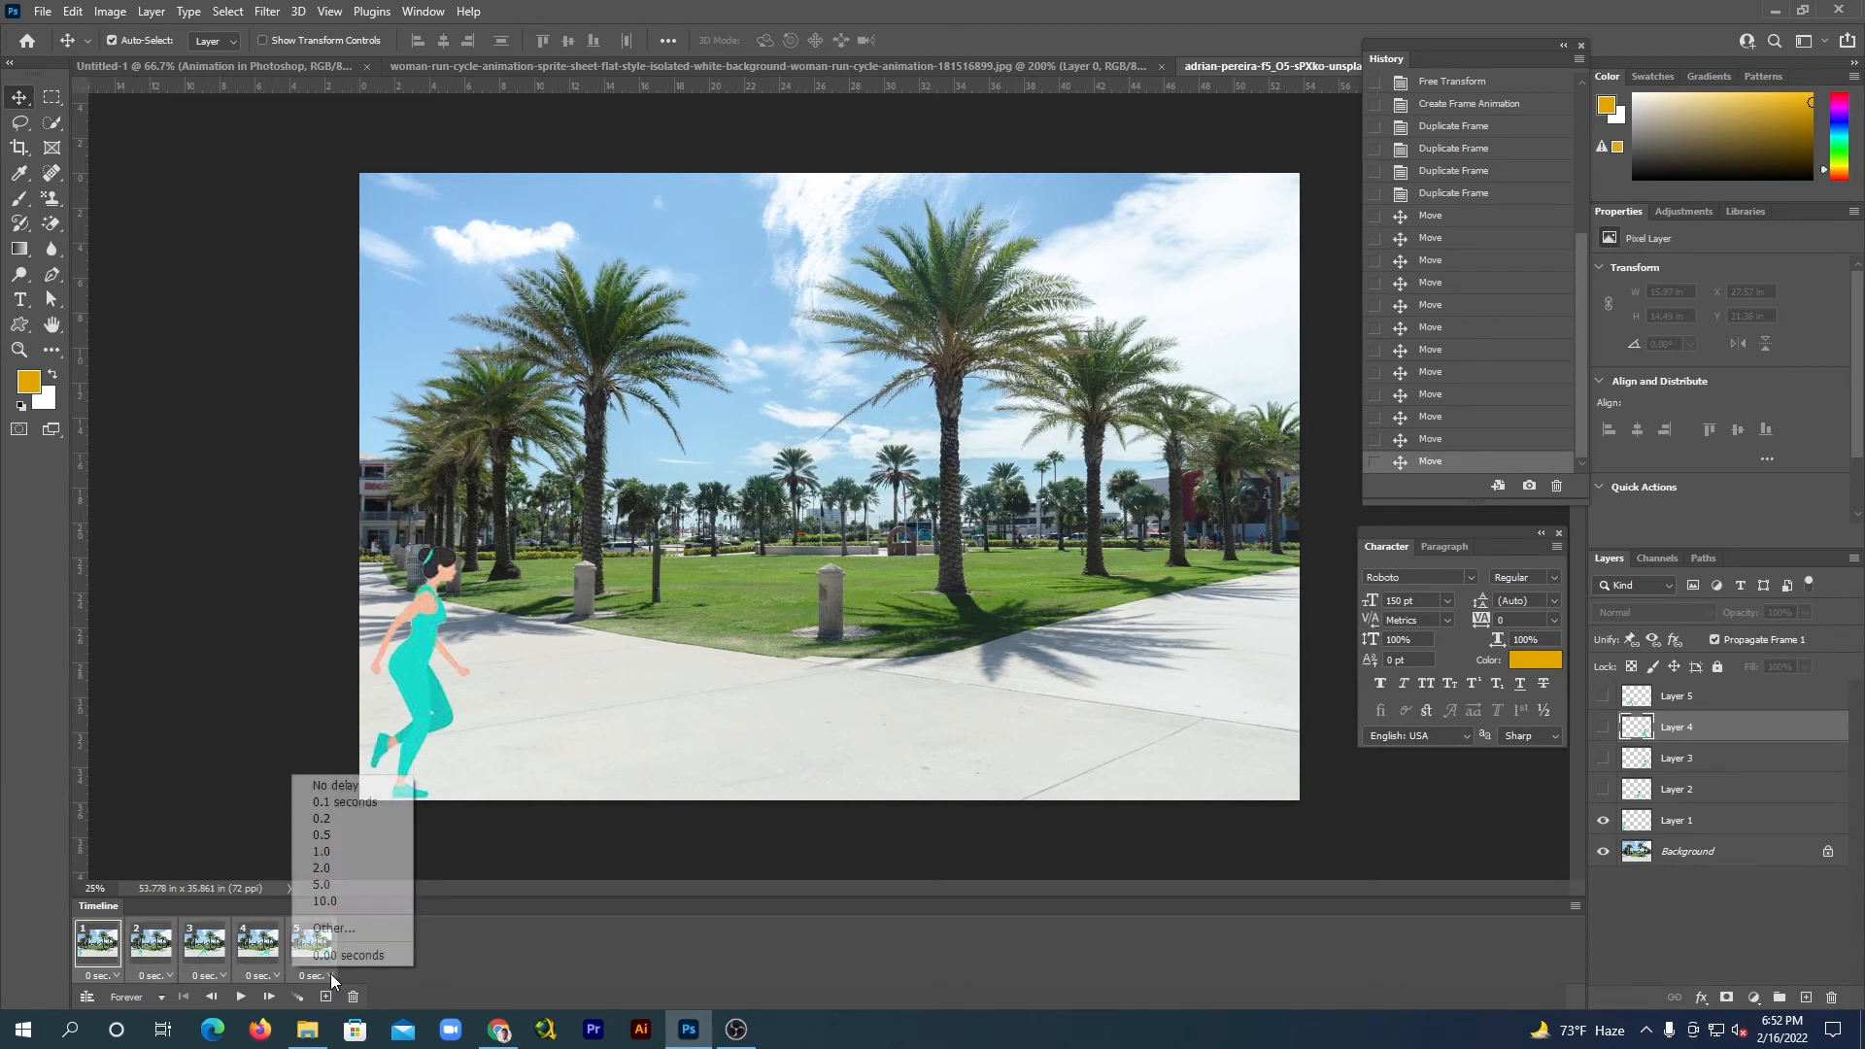
pyautogui.click(362, 802)
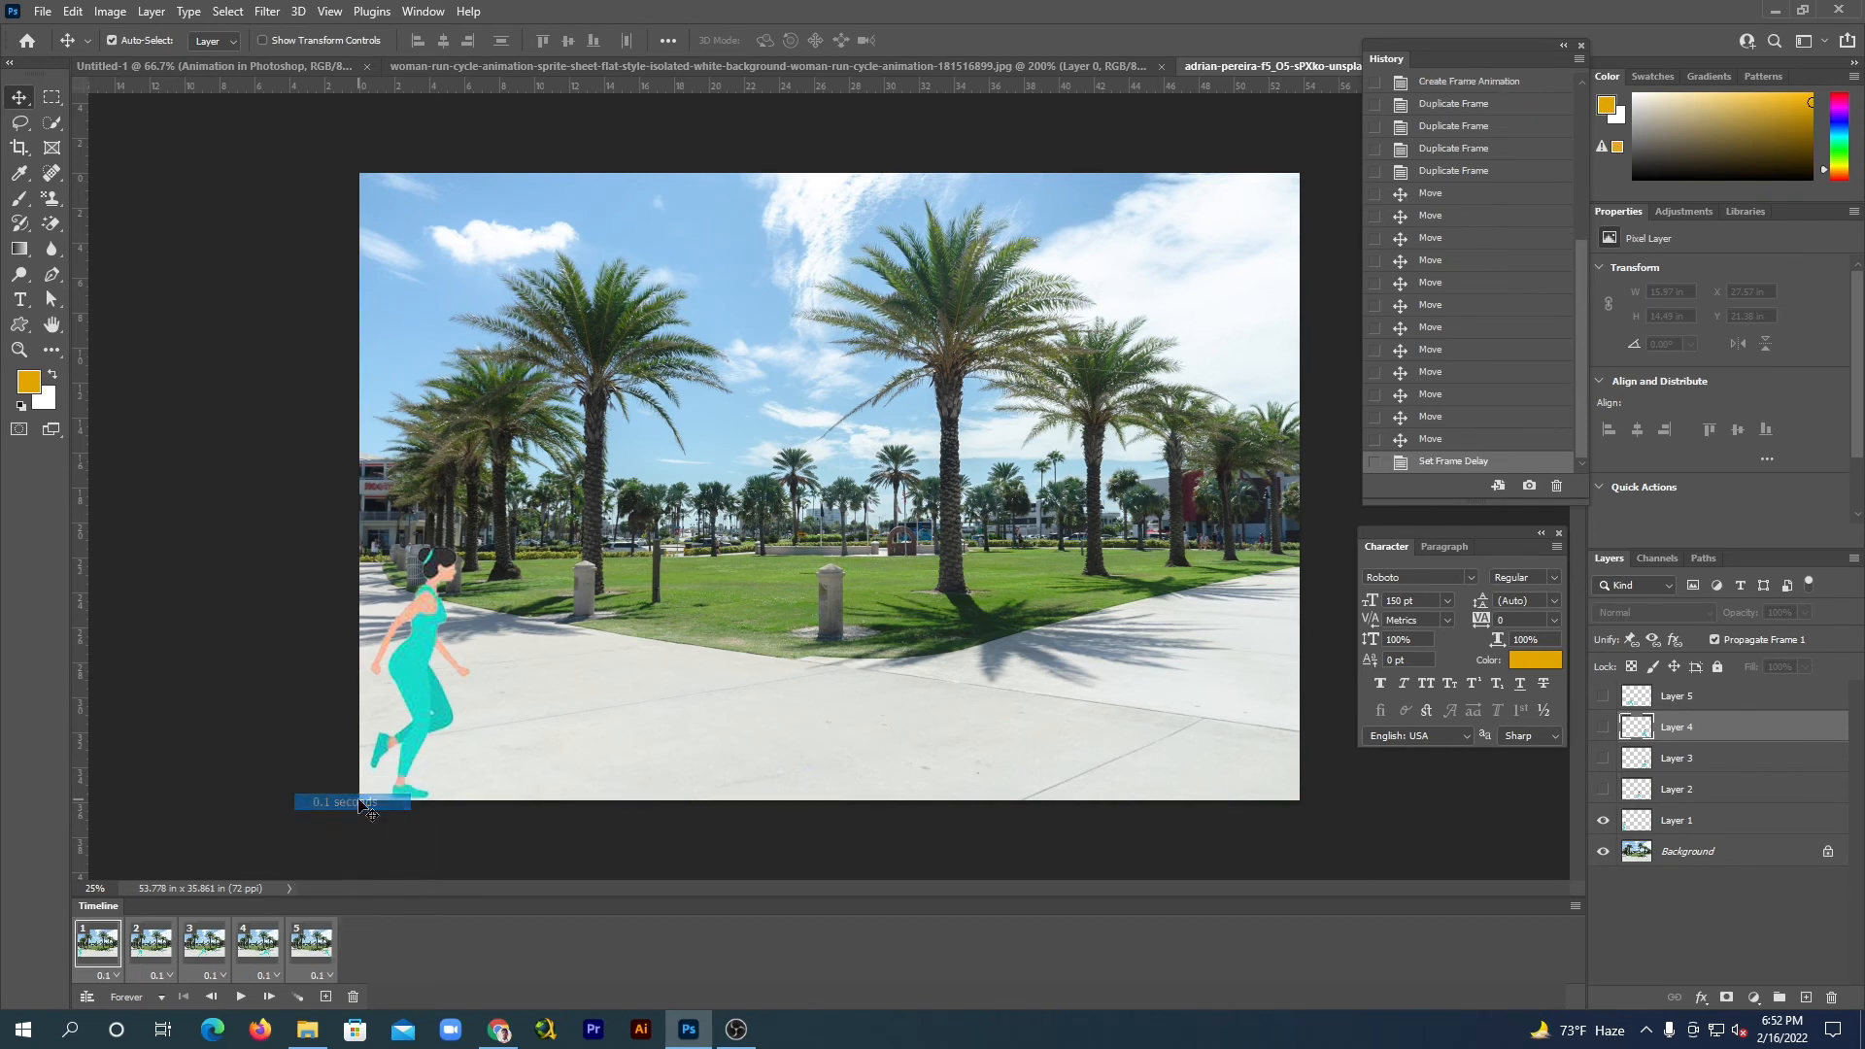
pyautogui.click(240, 998)
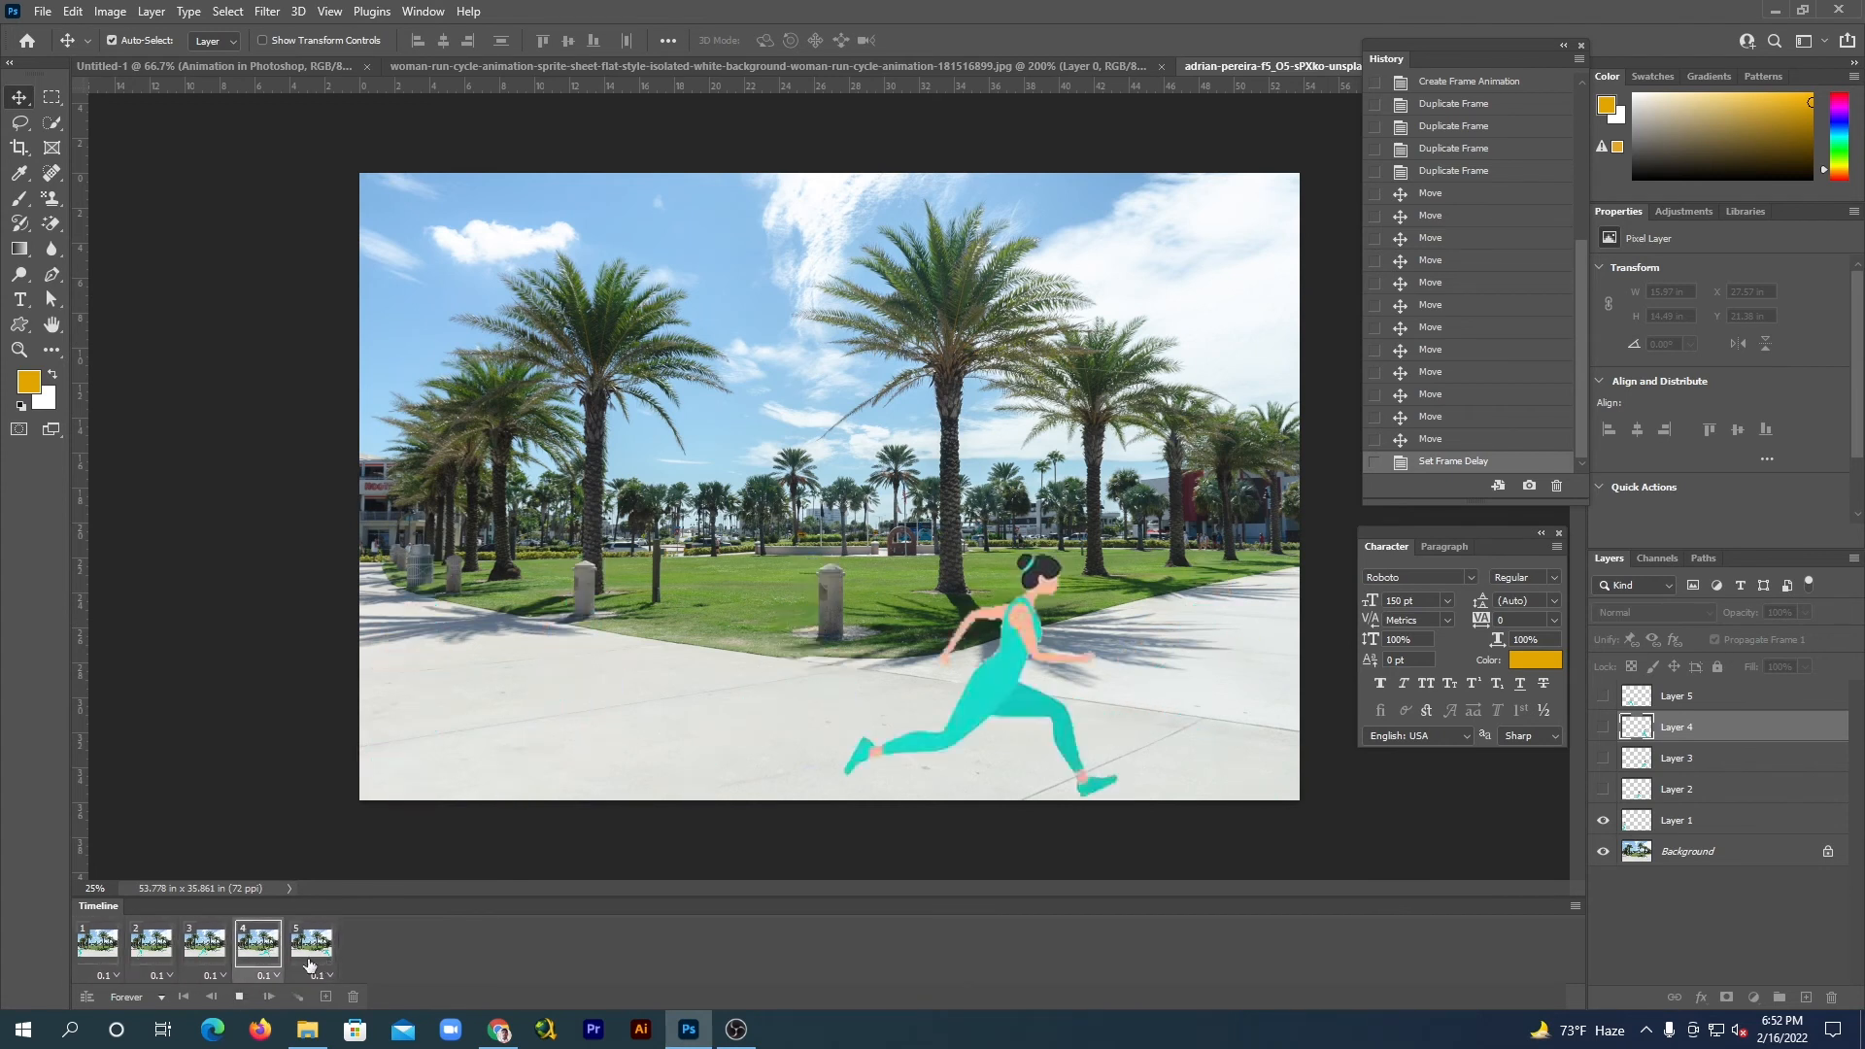
pyautogui.click(240, 998)
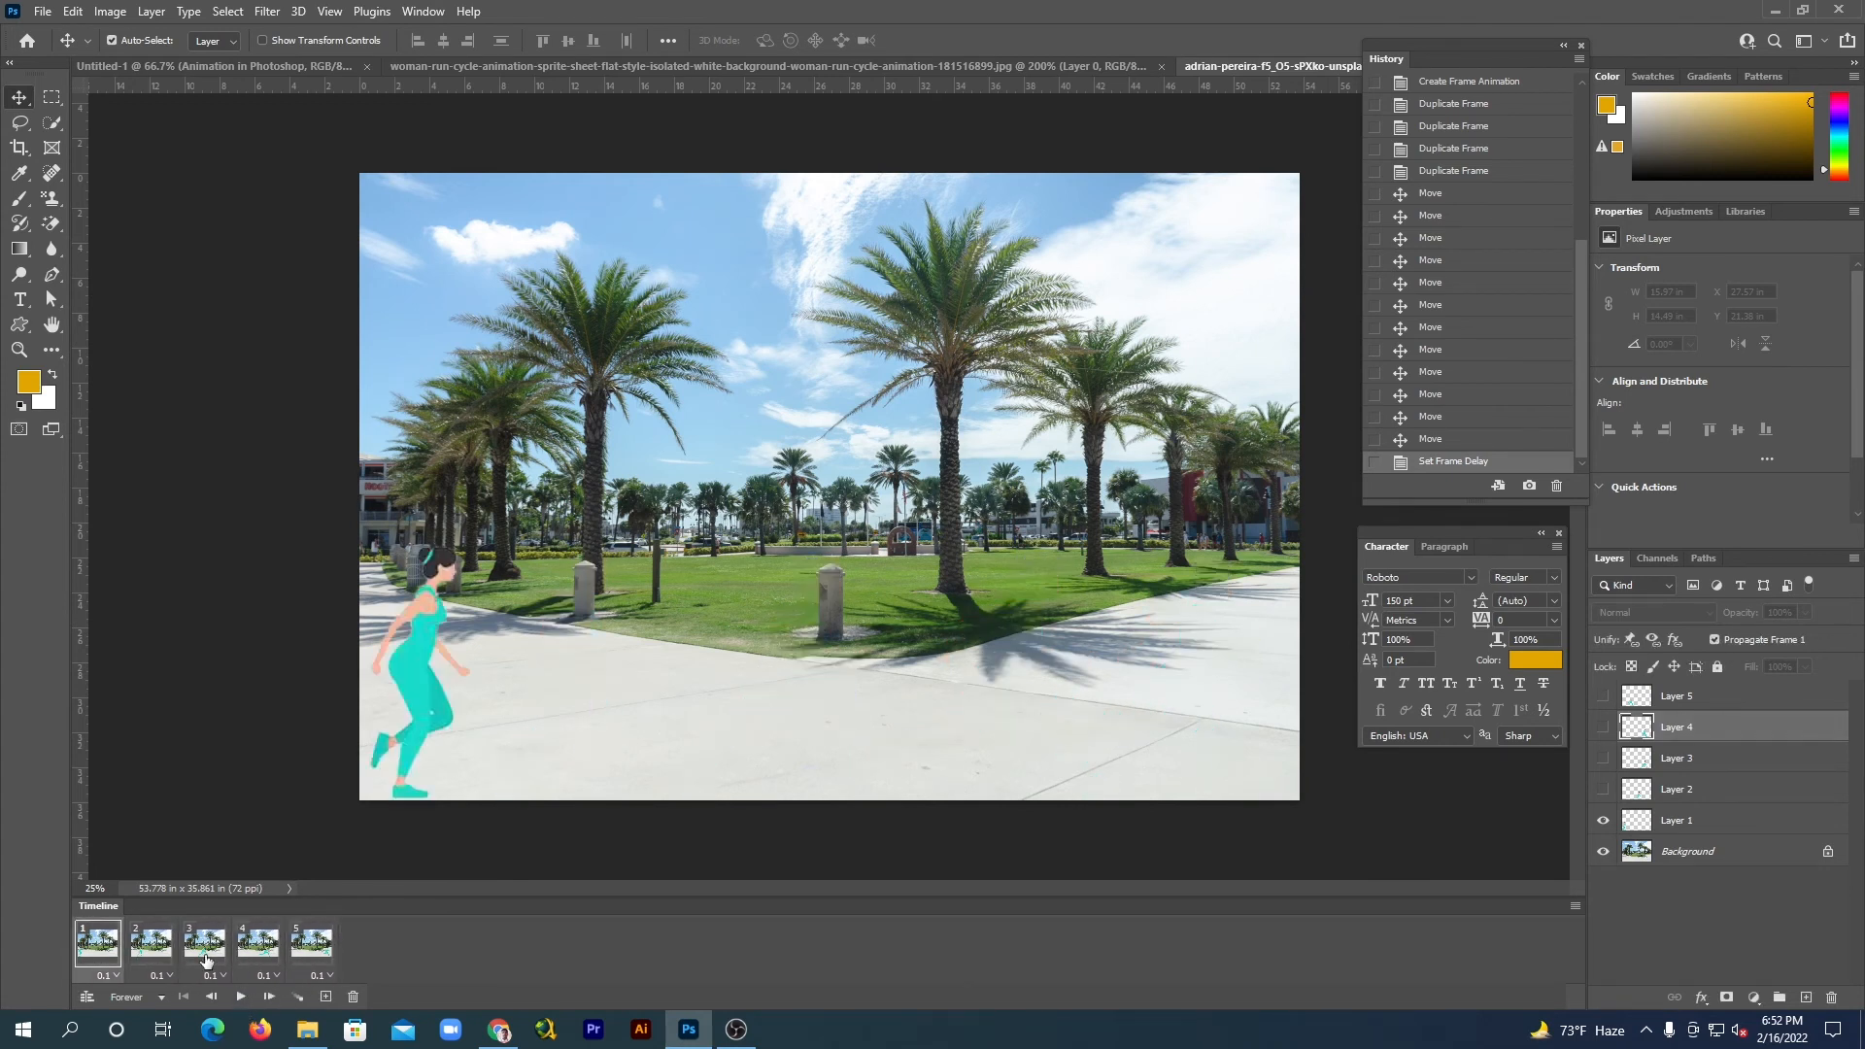
pyautogui.keyDown('shift'); pyautogui.click(312, 944); pyautogui.keyUp('shift')
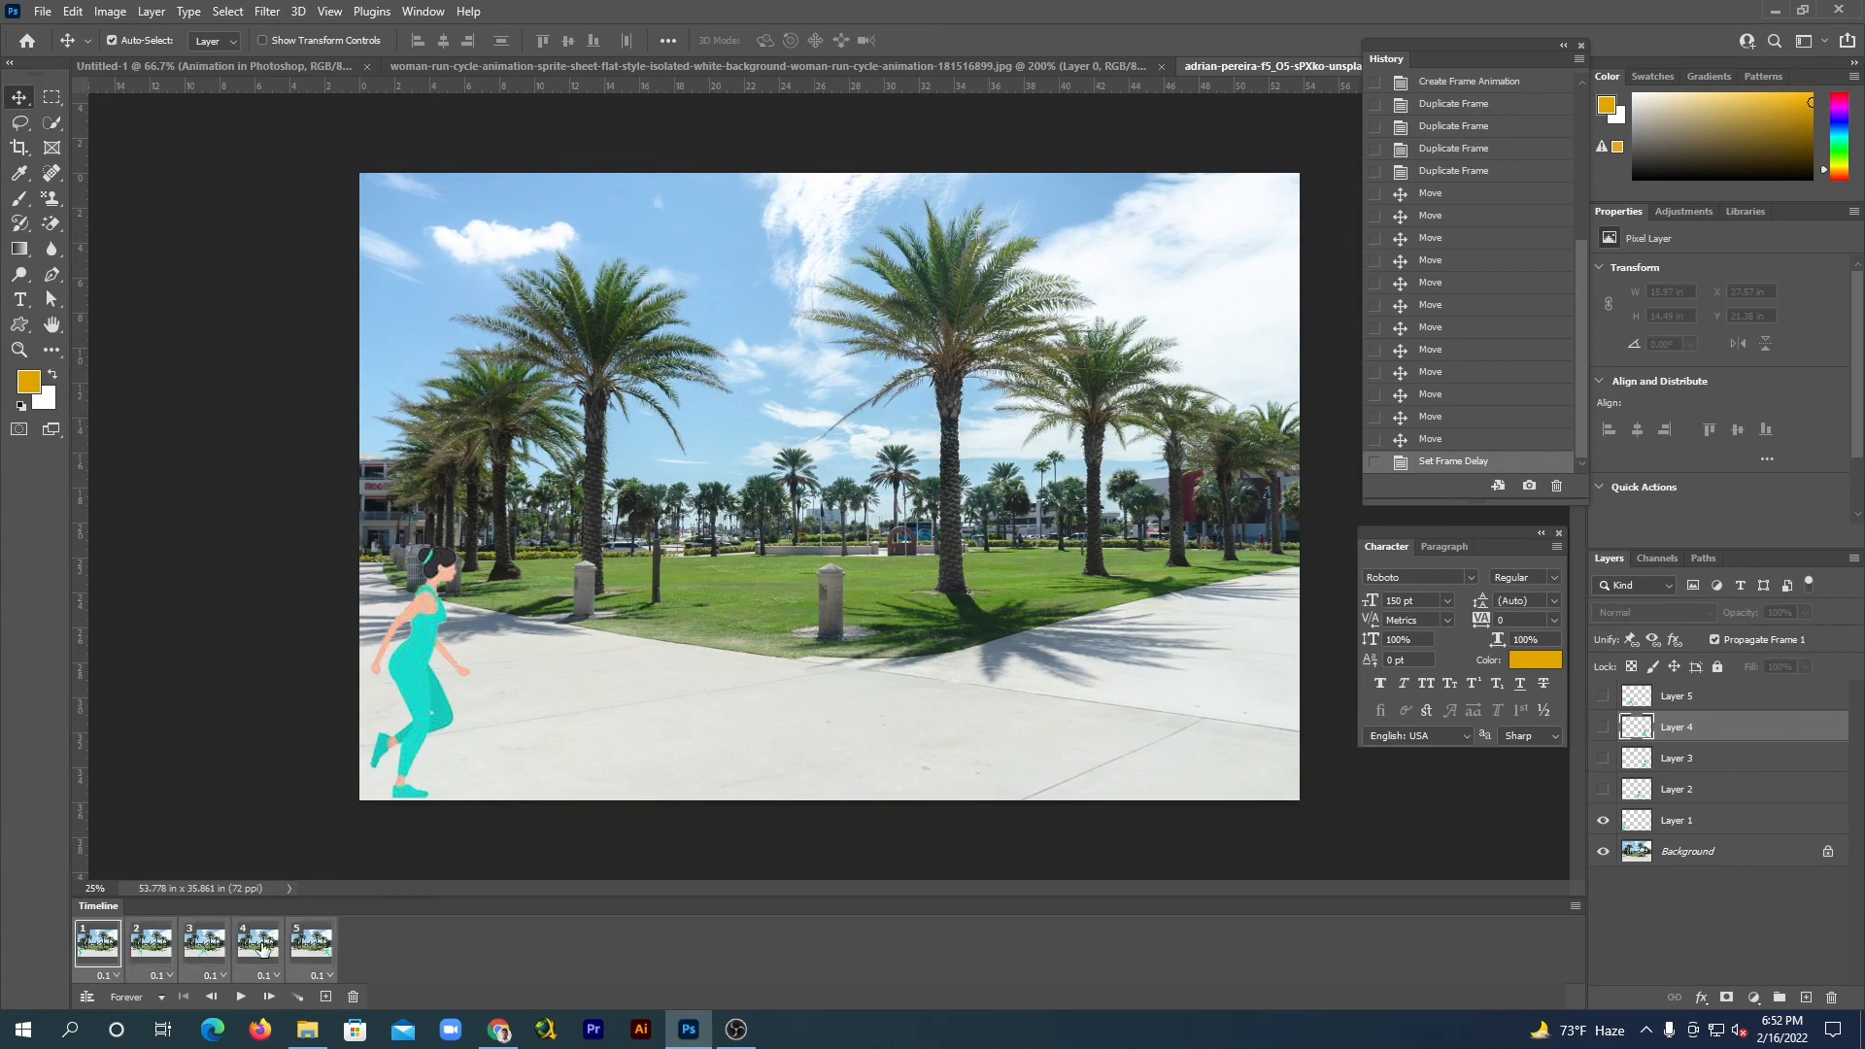
pyautogui.click(324, 977)
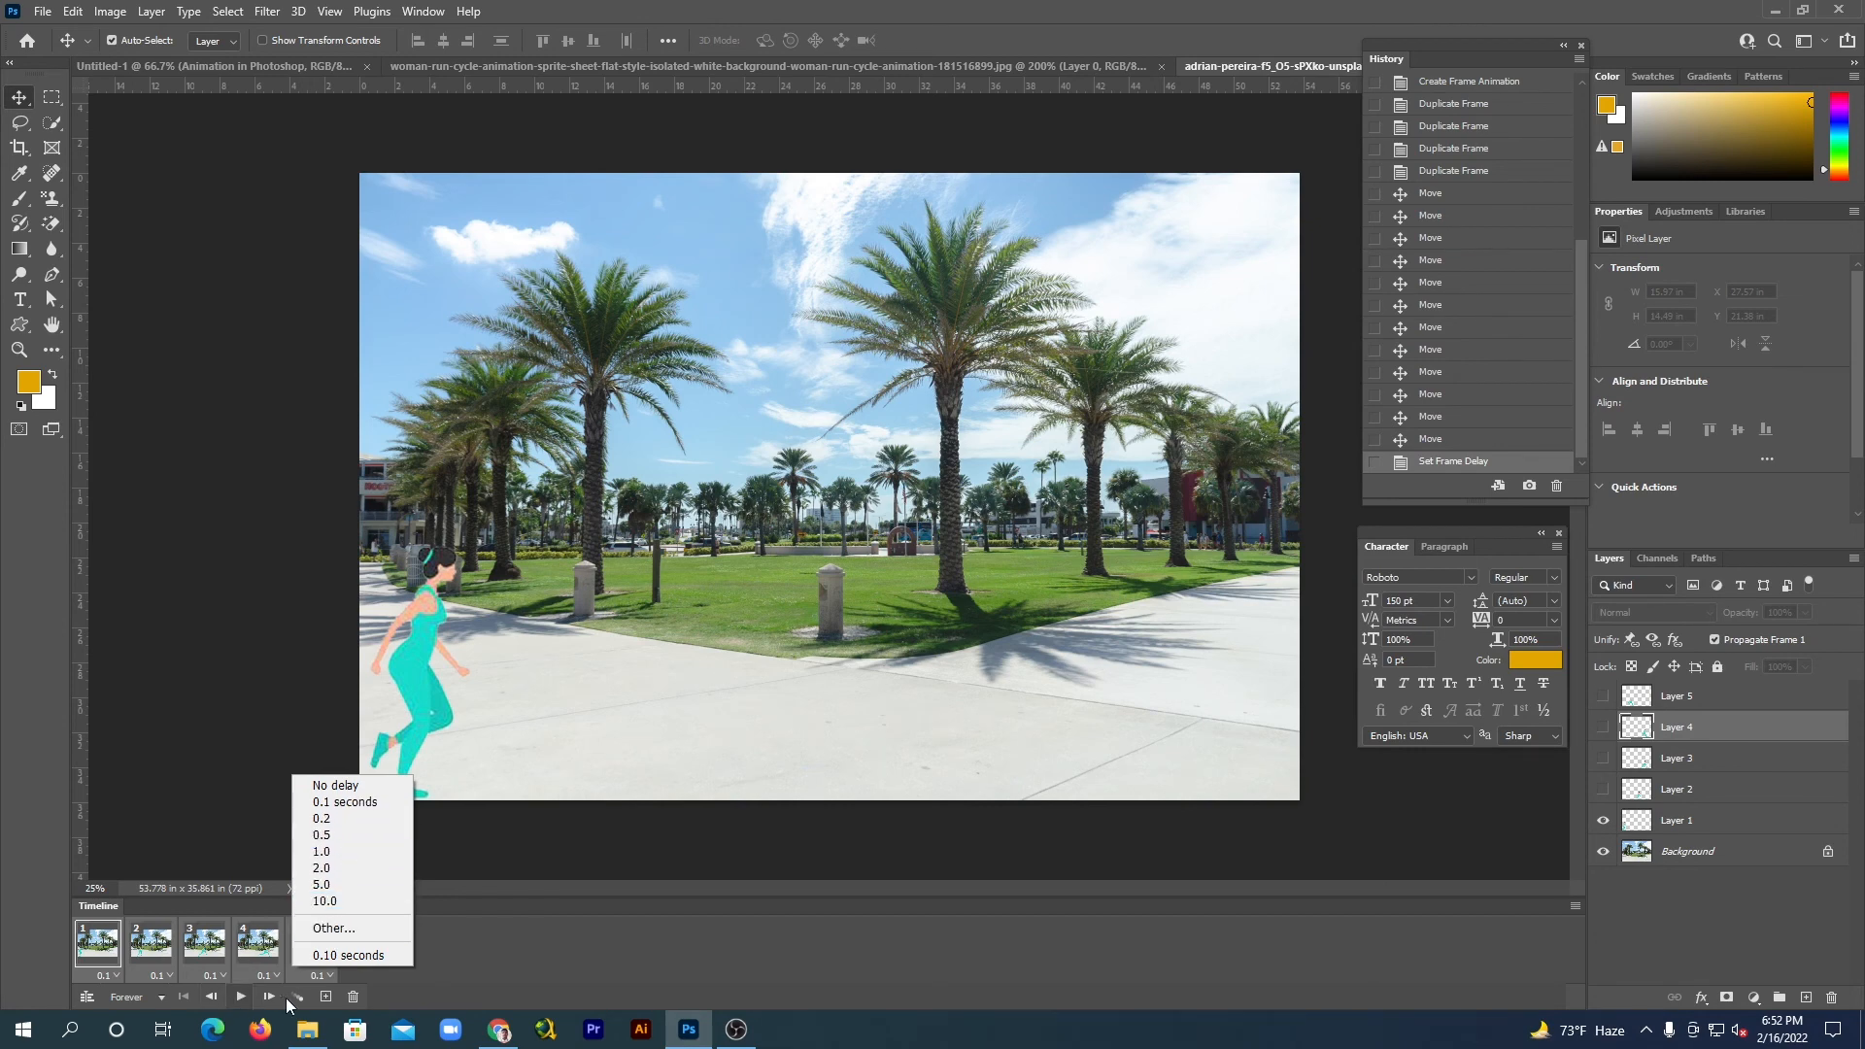
pyautogui.click(509, 963)
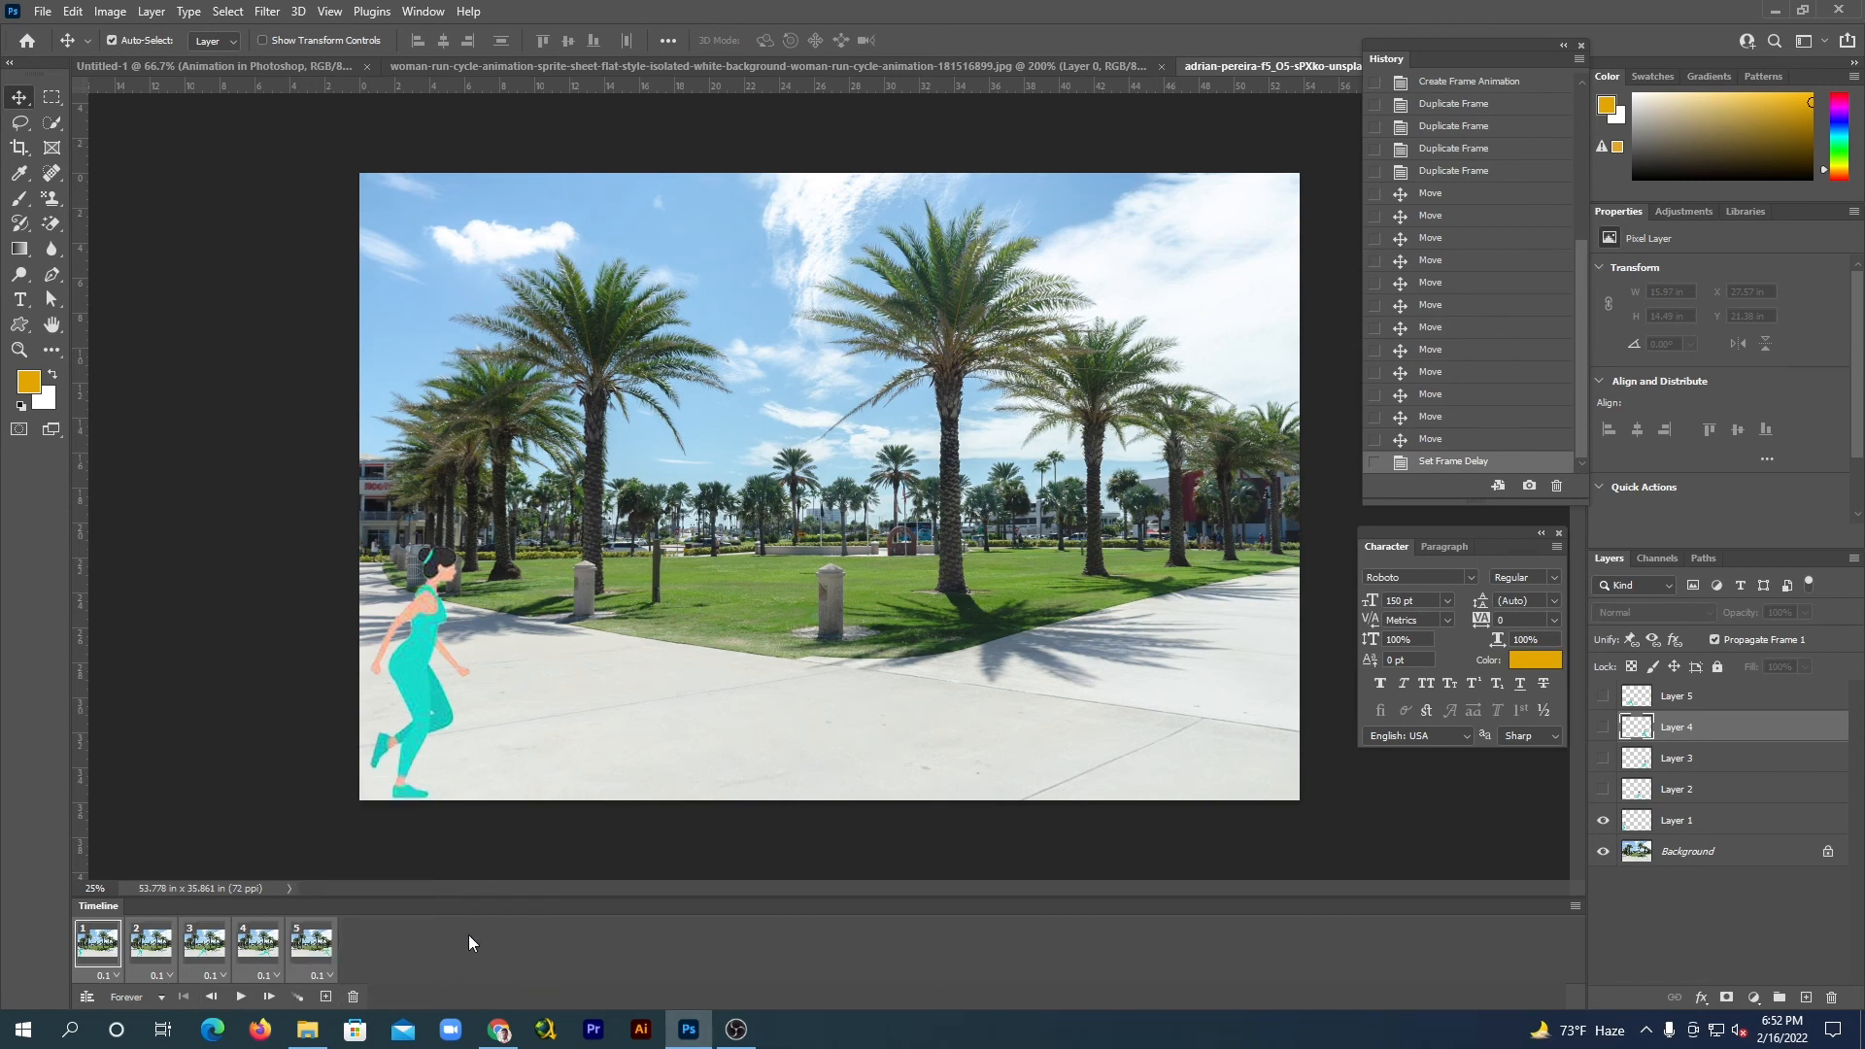
# Start a Save for Web (Legacy) export of the animation and fit the whole image in the preview.
pyautogui.click(37, 11)
pyautogui.moveTo(124, 315)
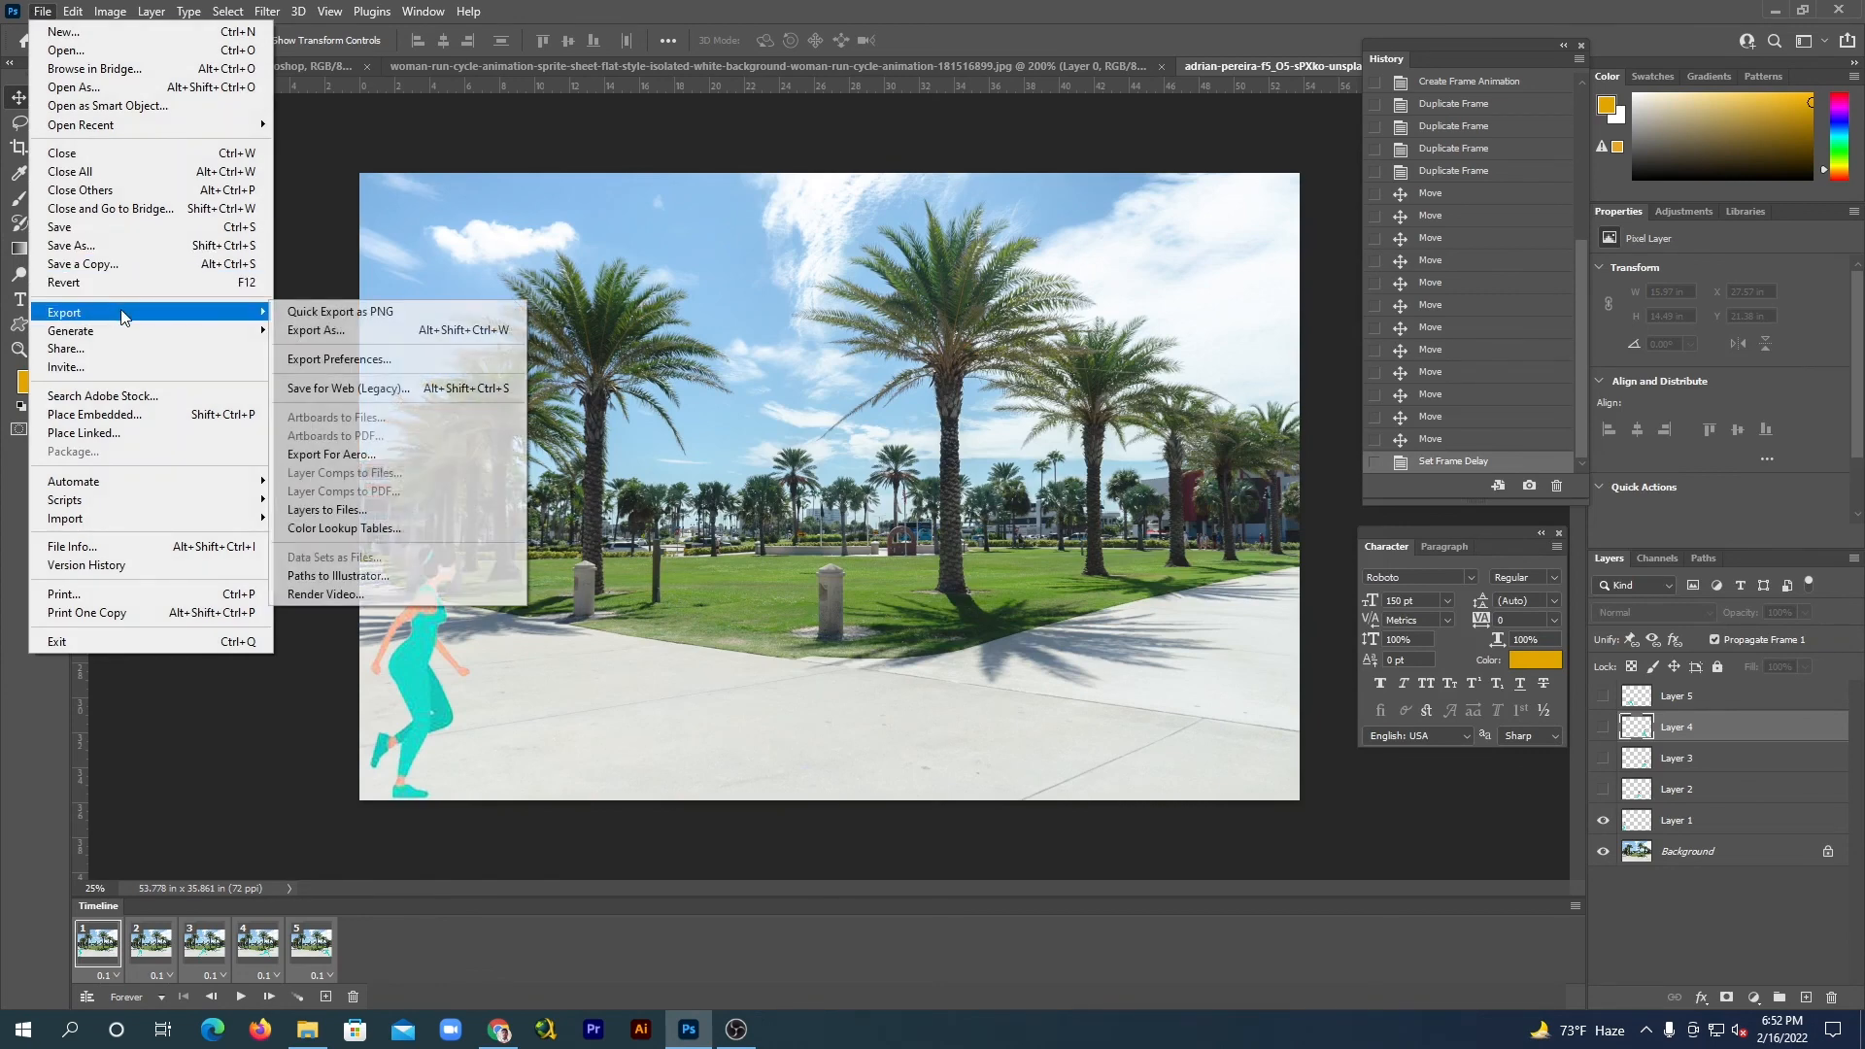
pyautogui.click(382, 389)
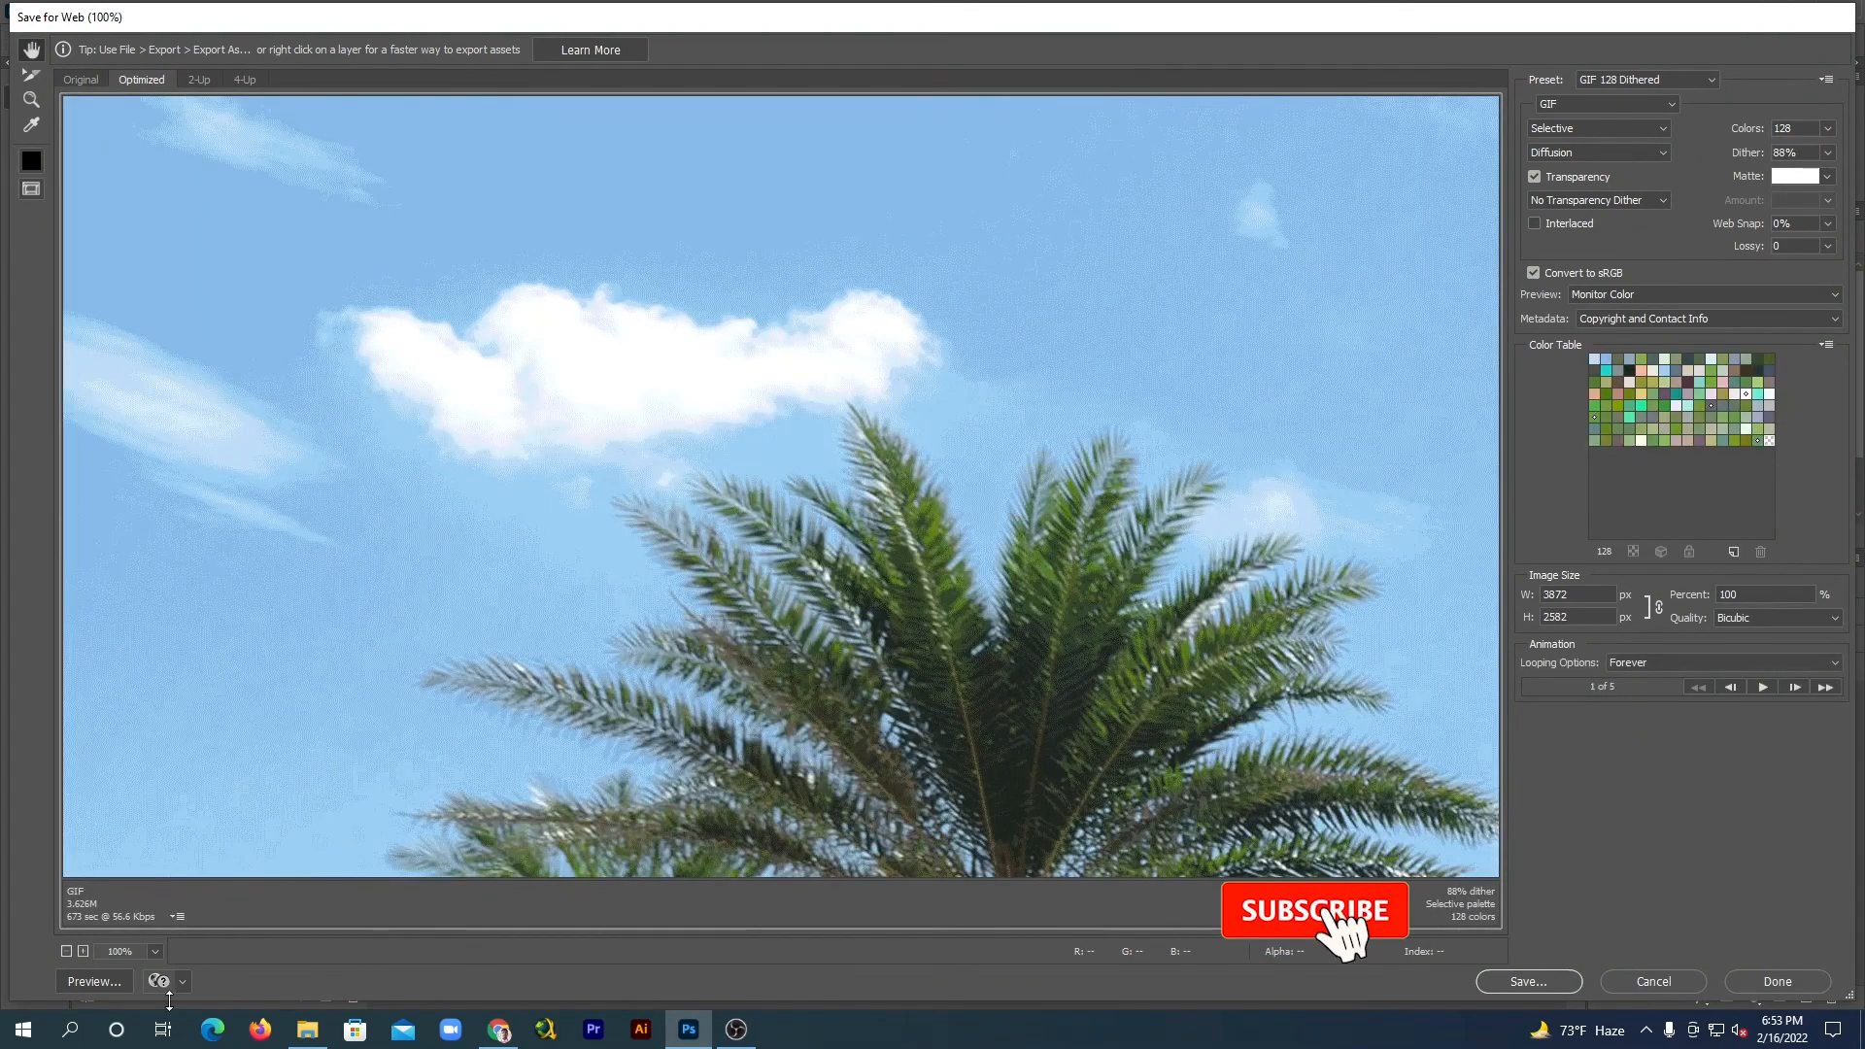
pyautogui.click(155, 951)
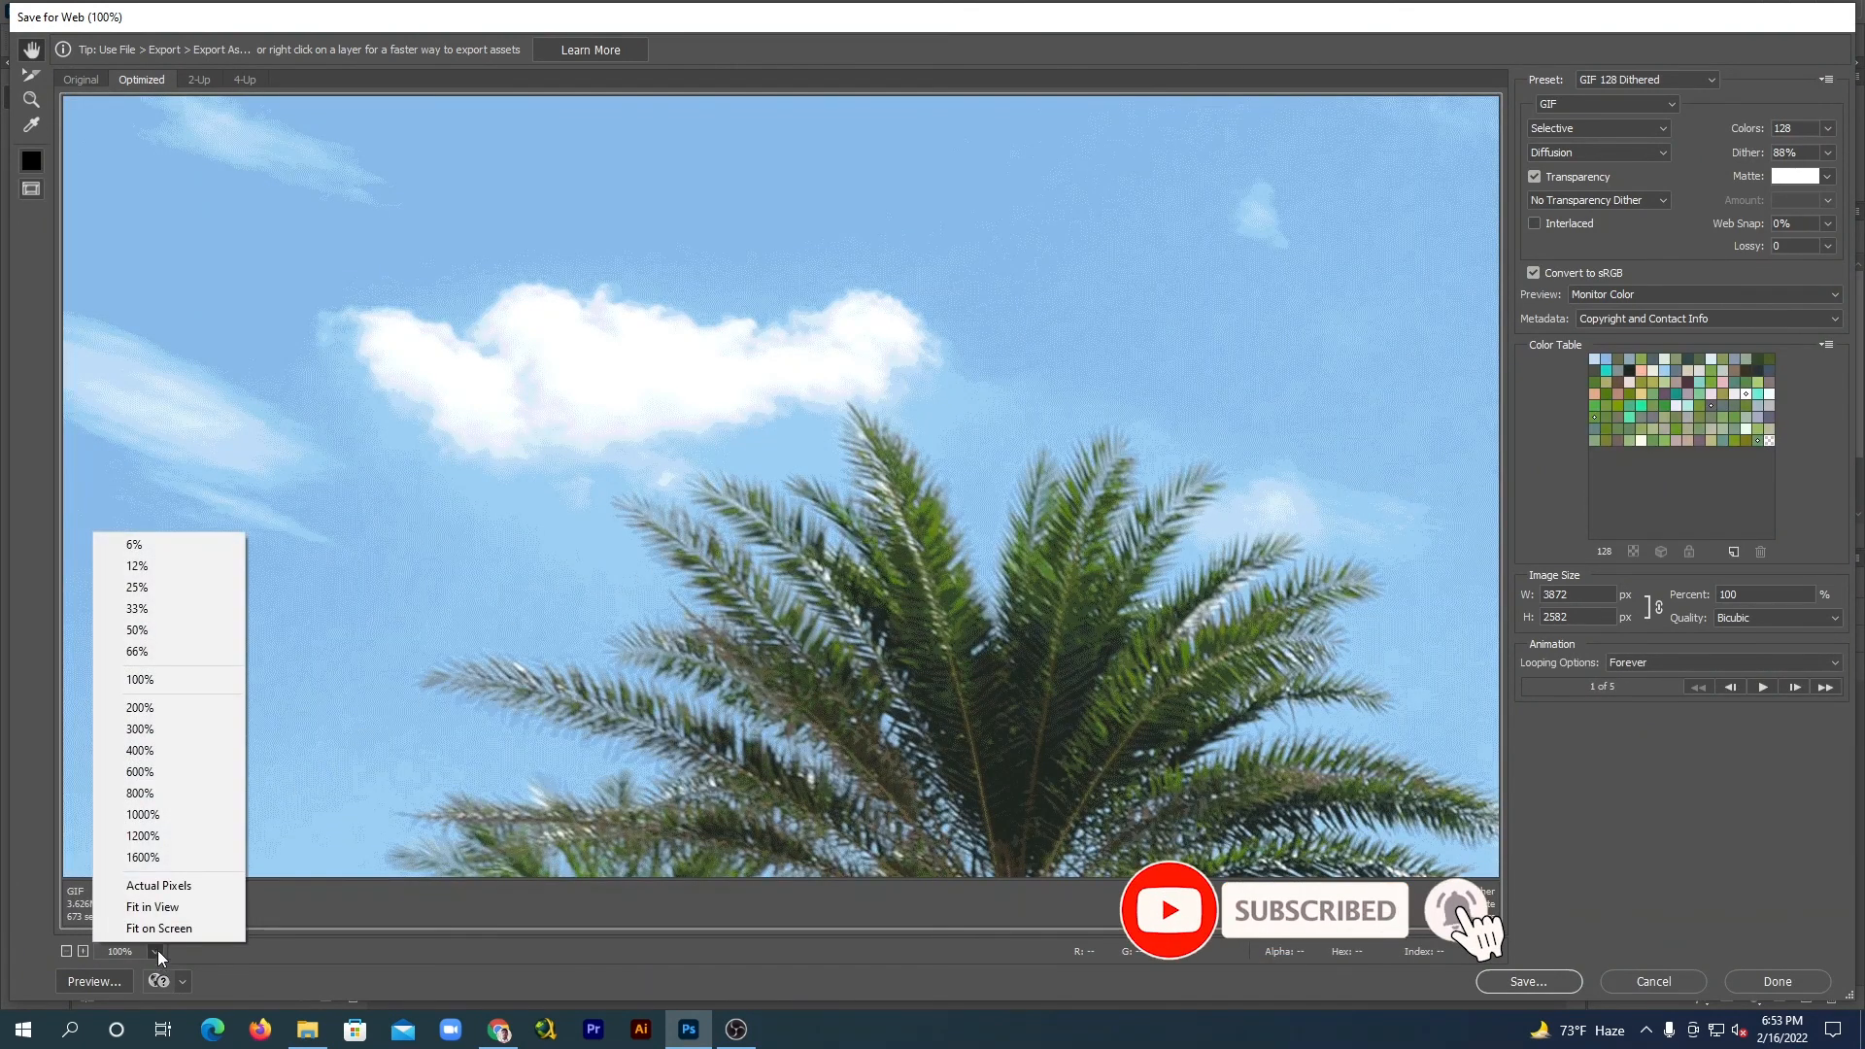
pyautogui.click(166, 928)
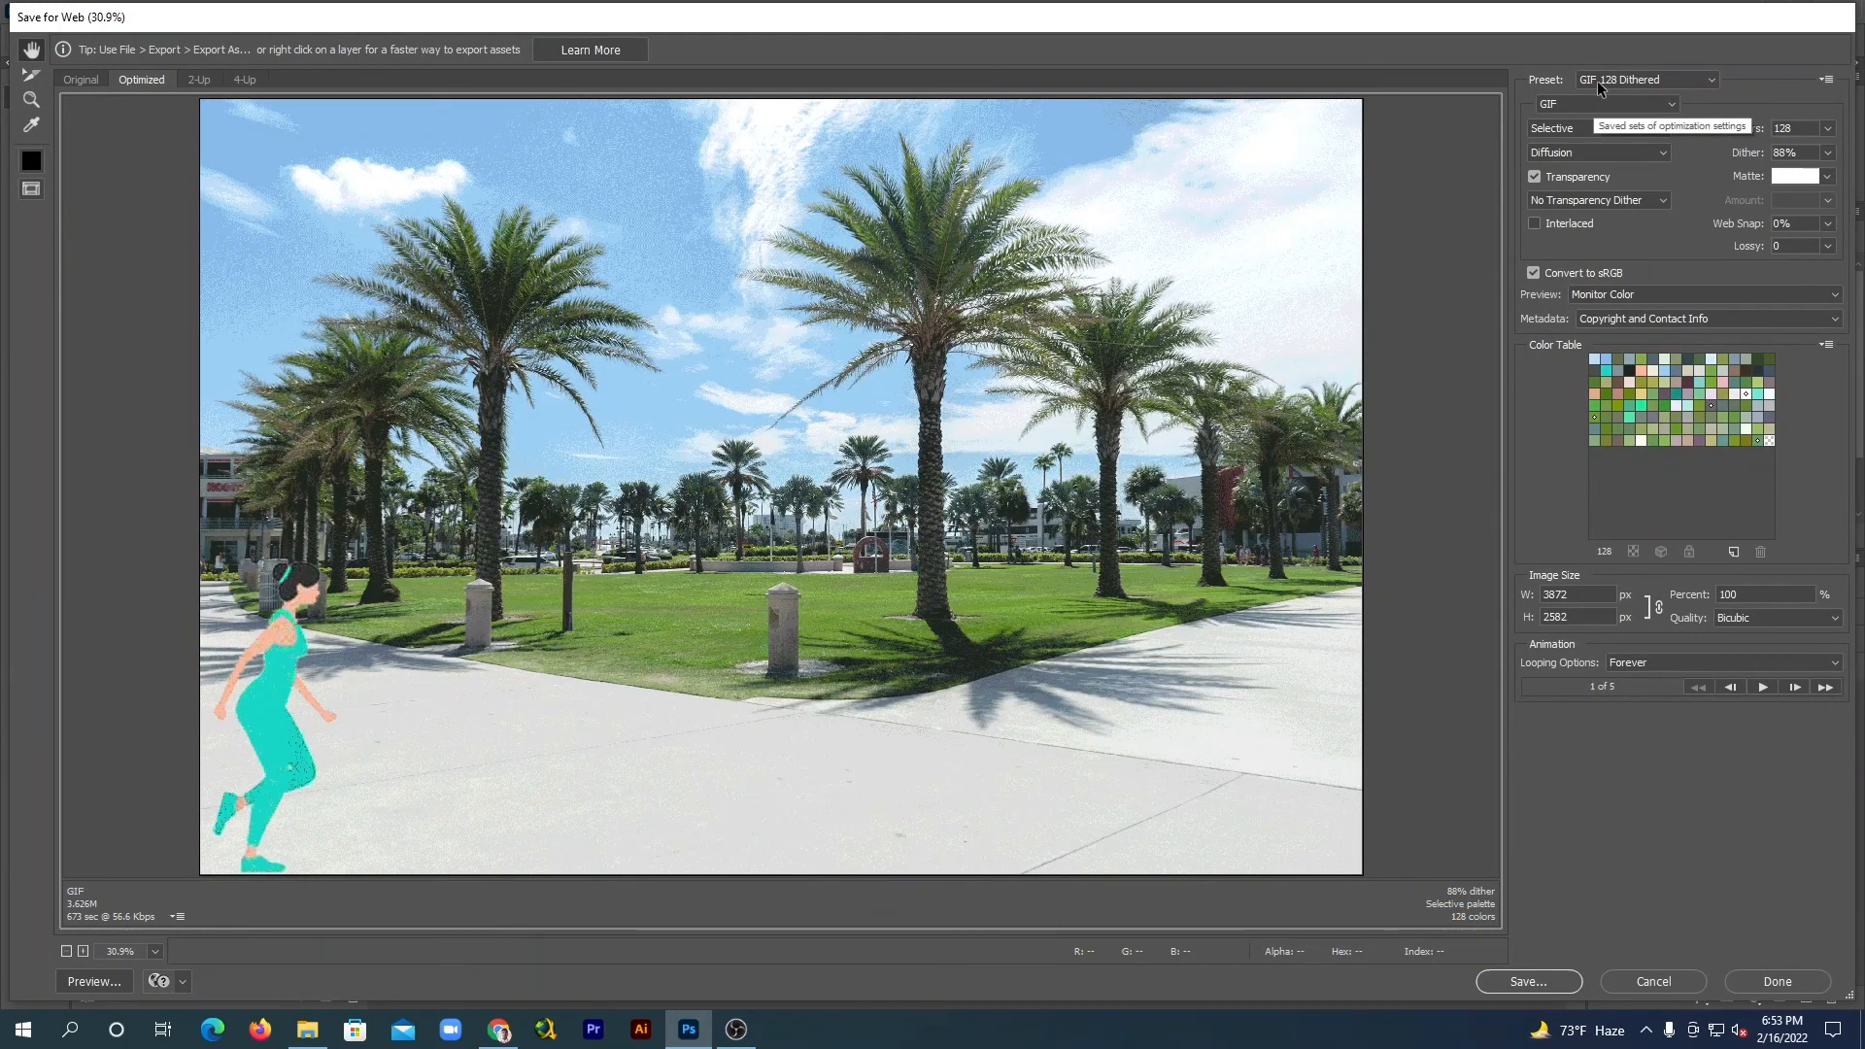
# Save the optimized GIF to the Desktop as Animation_02.gif, basing the name on the existing Animation_01 file.
pyautogui.click(1527, 982)
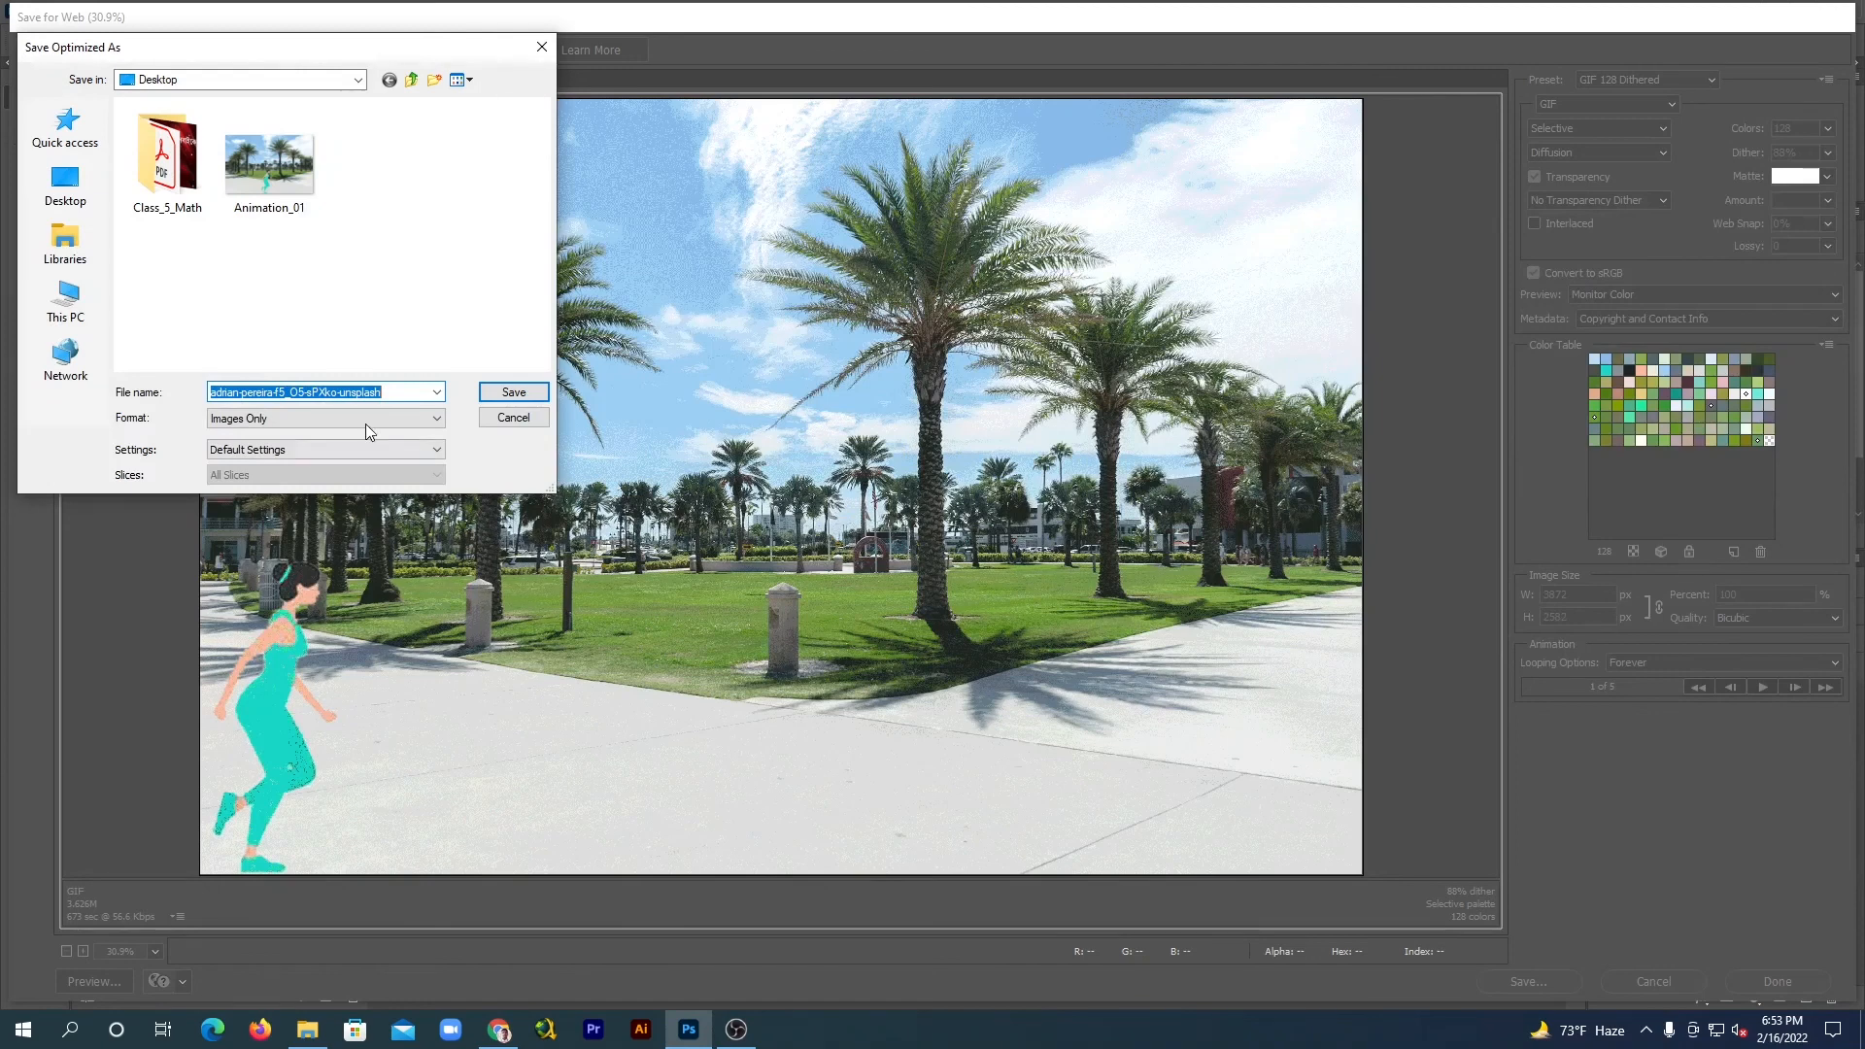
pyautogui.click(269, 160)
pyautogui.doubleClick(325, 393)
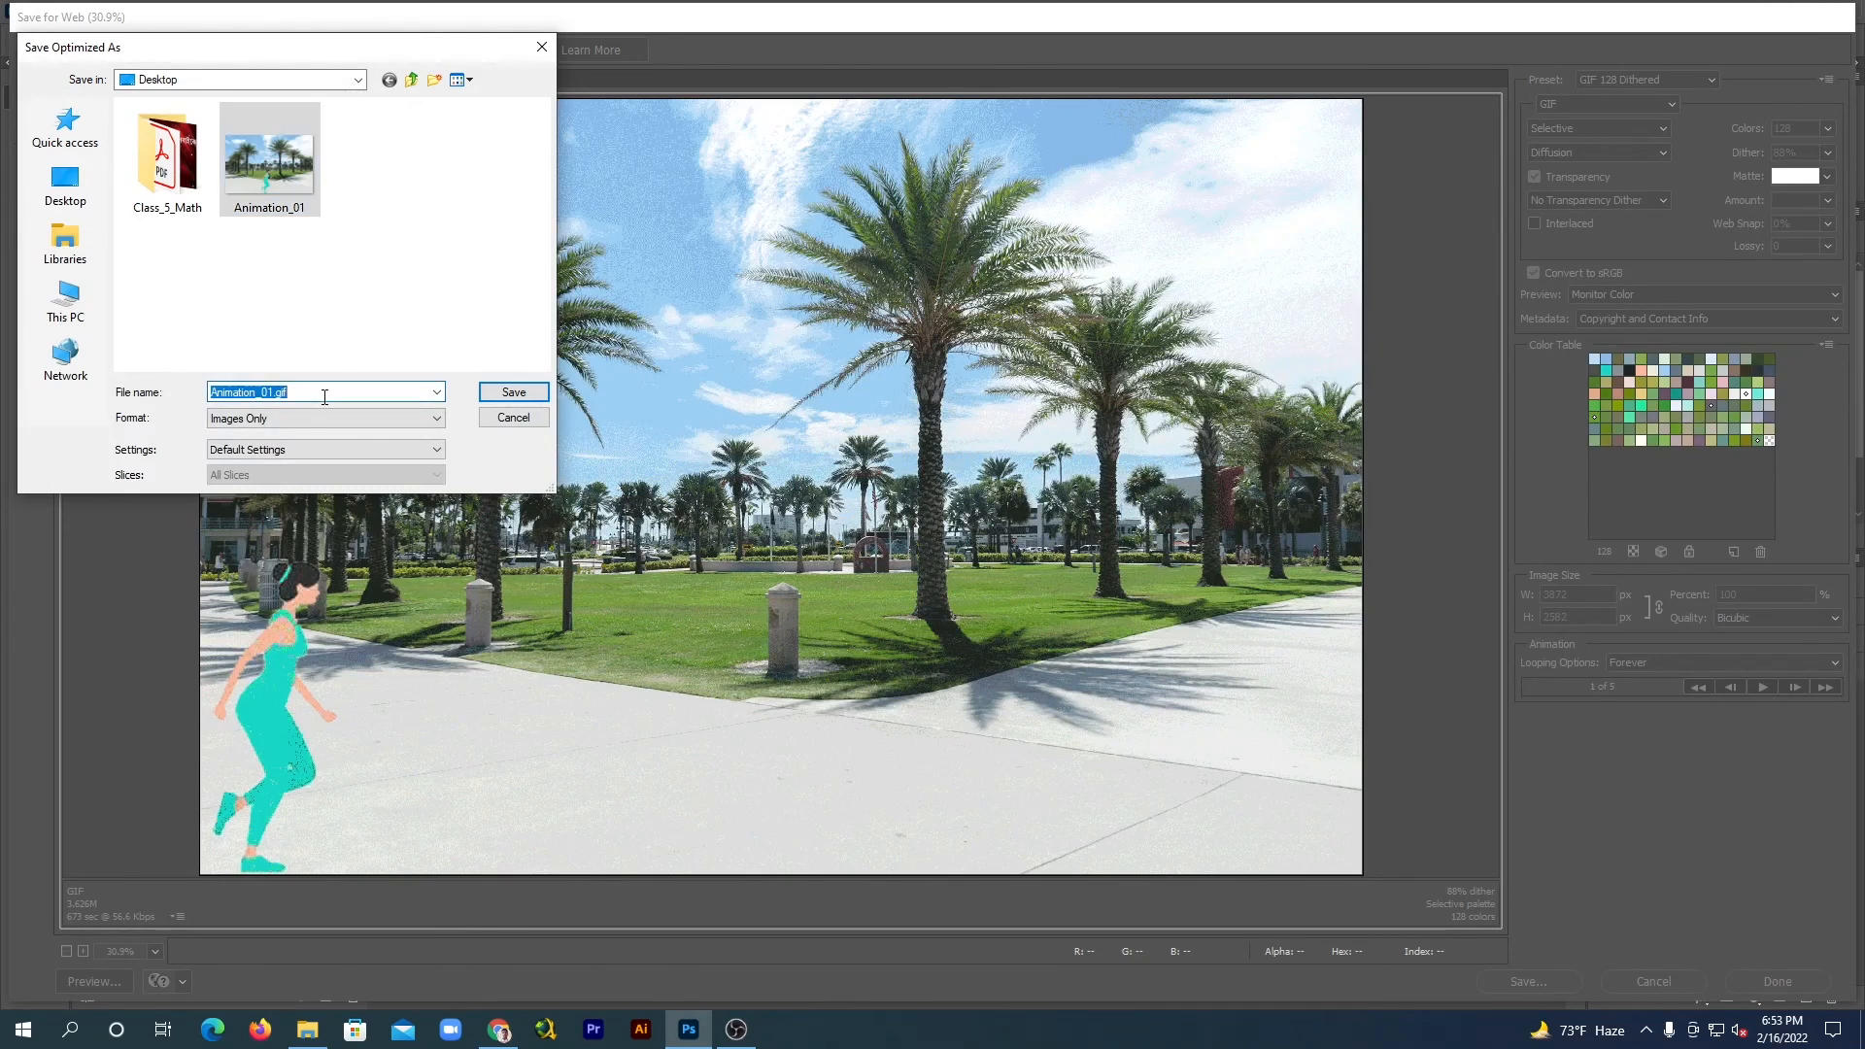
pyautogui.click(351, 393)
pyautogui.press('BackSpace')
pyautogui.write('2')
pyautogui.click(514, 394)
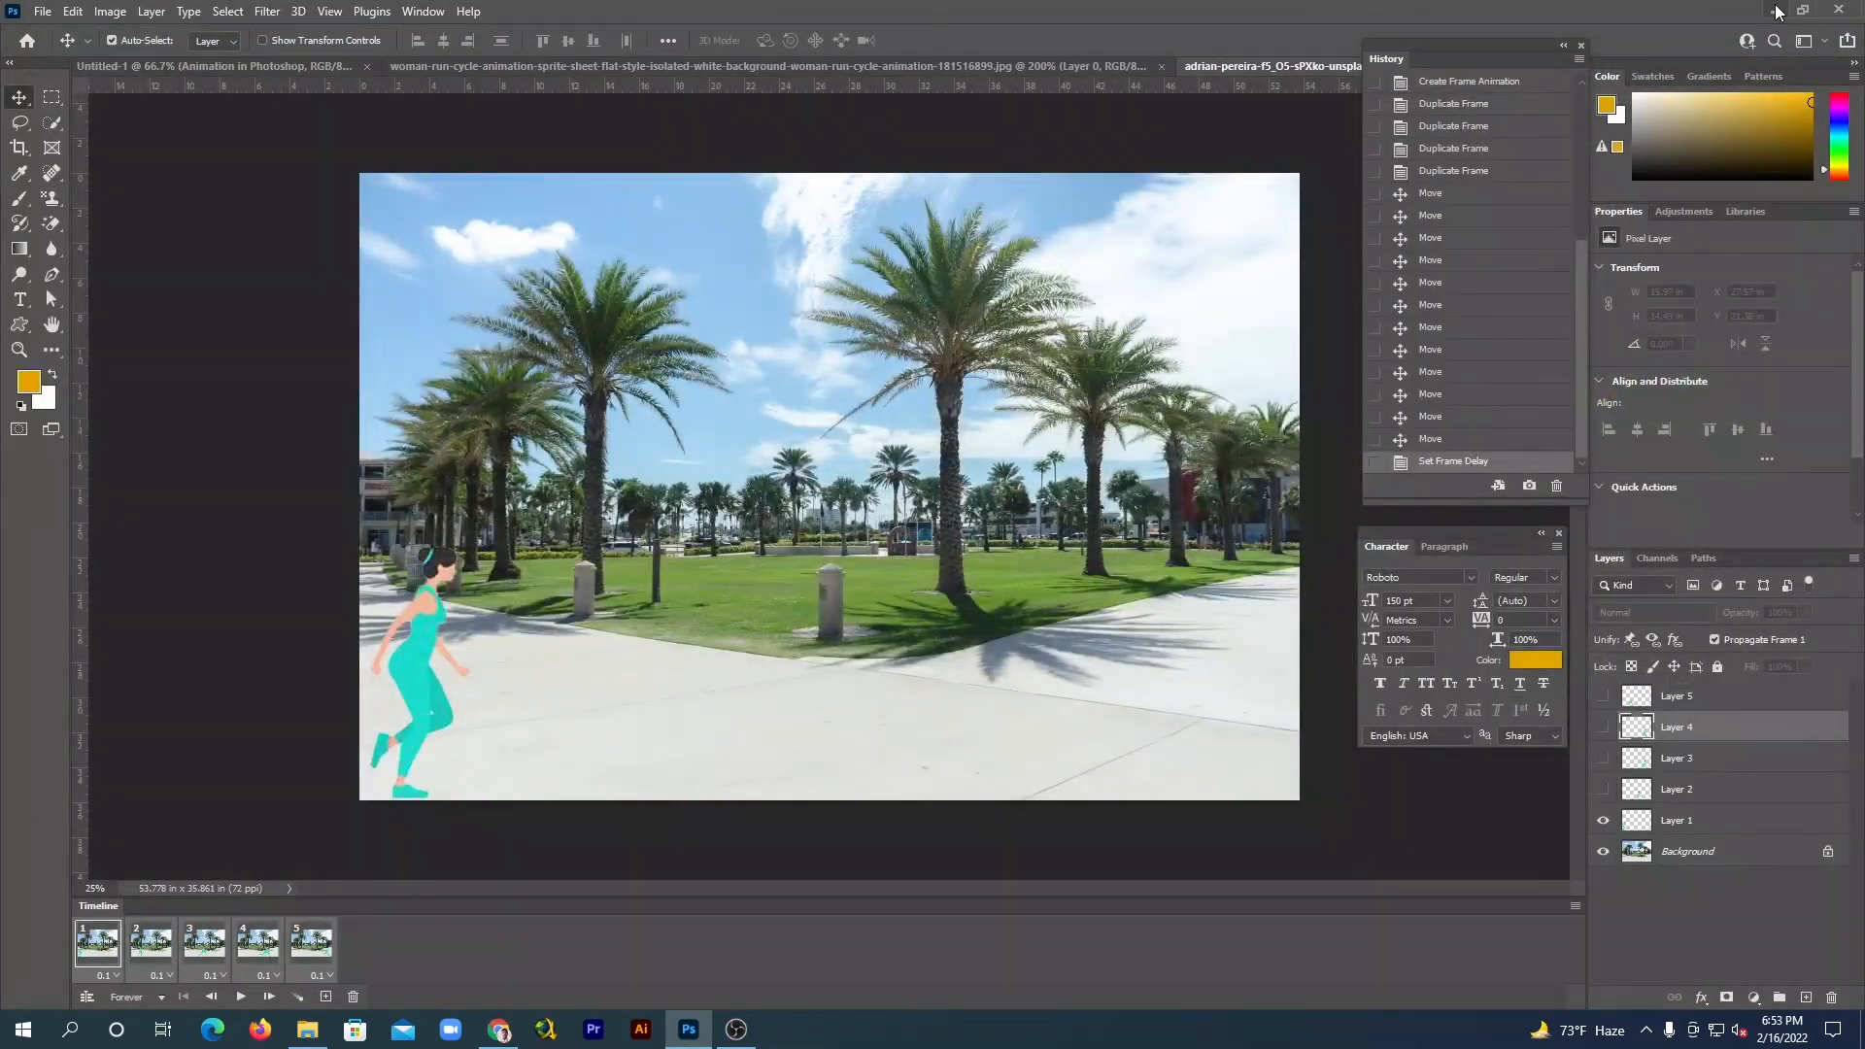
# Minimize Photoshop, play the earlier Animation_01.gif from the desktop in Photos, and close it.
pyautogui.click(1775, 10)
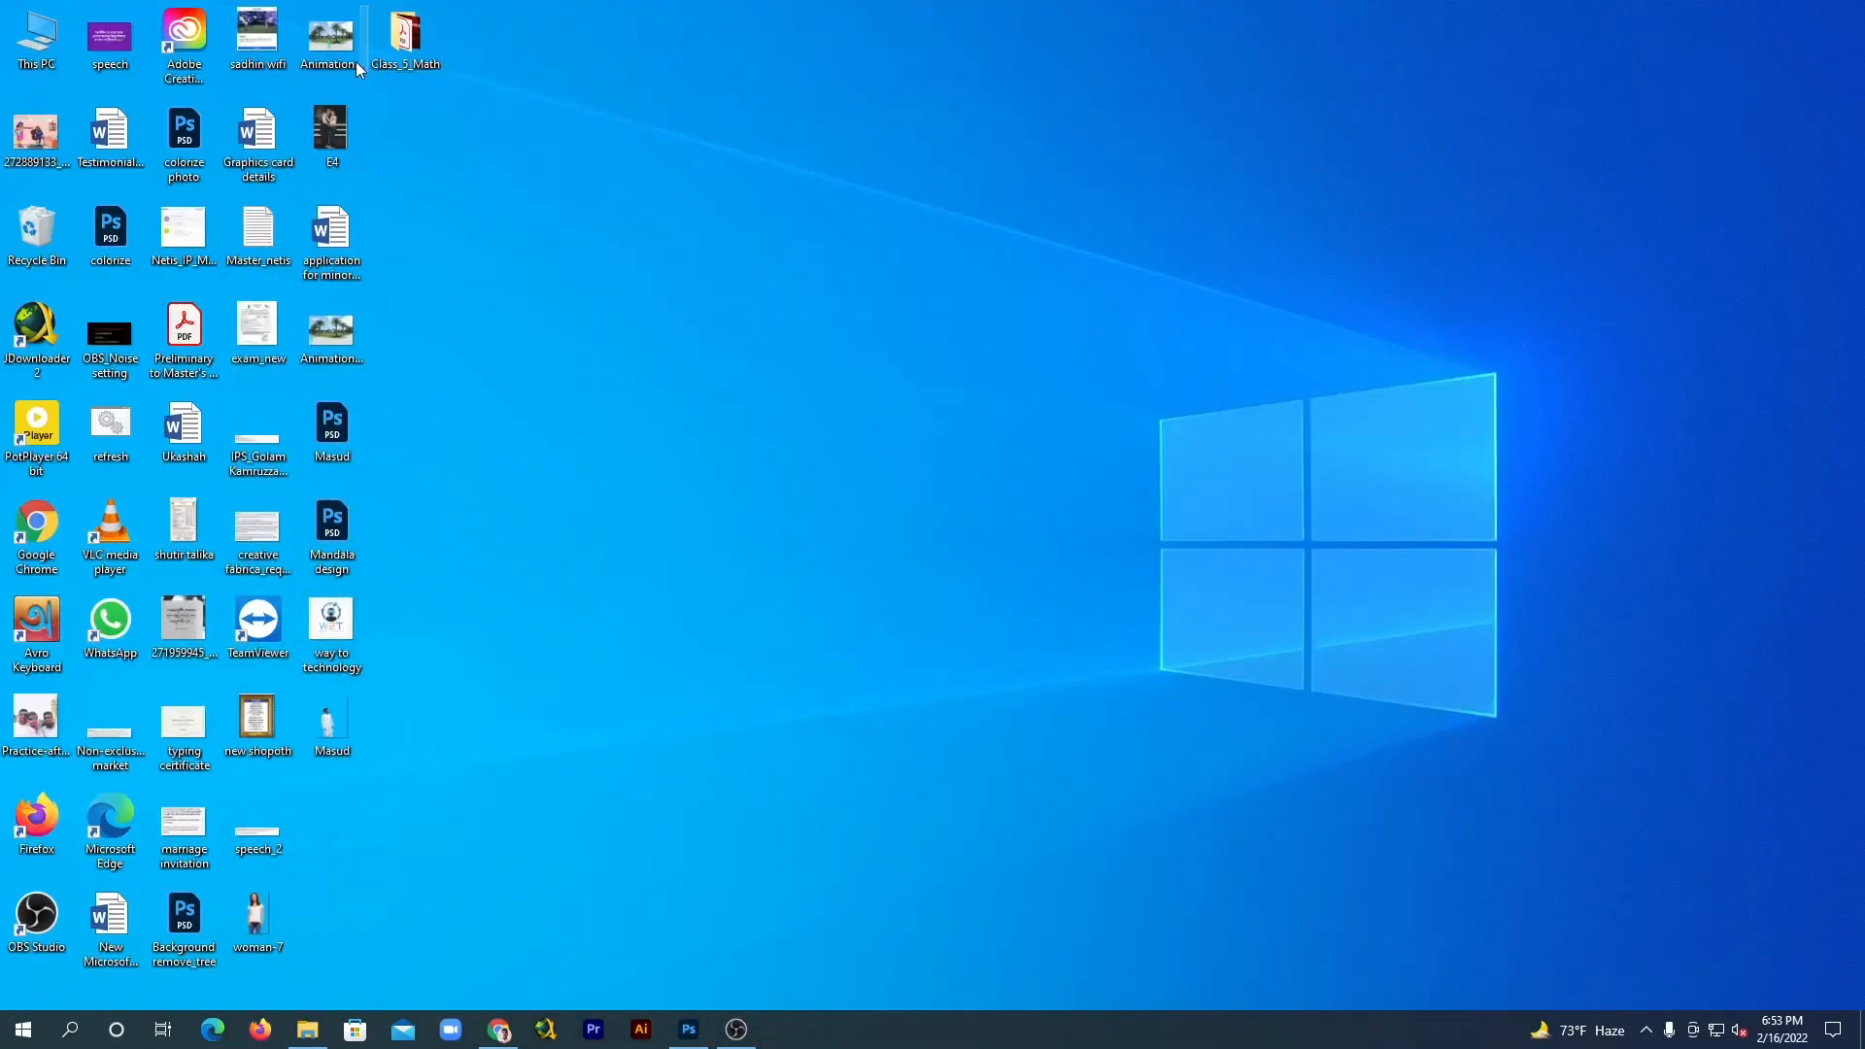
pyautogui.click(352, 60)
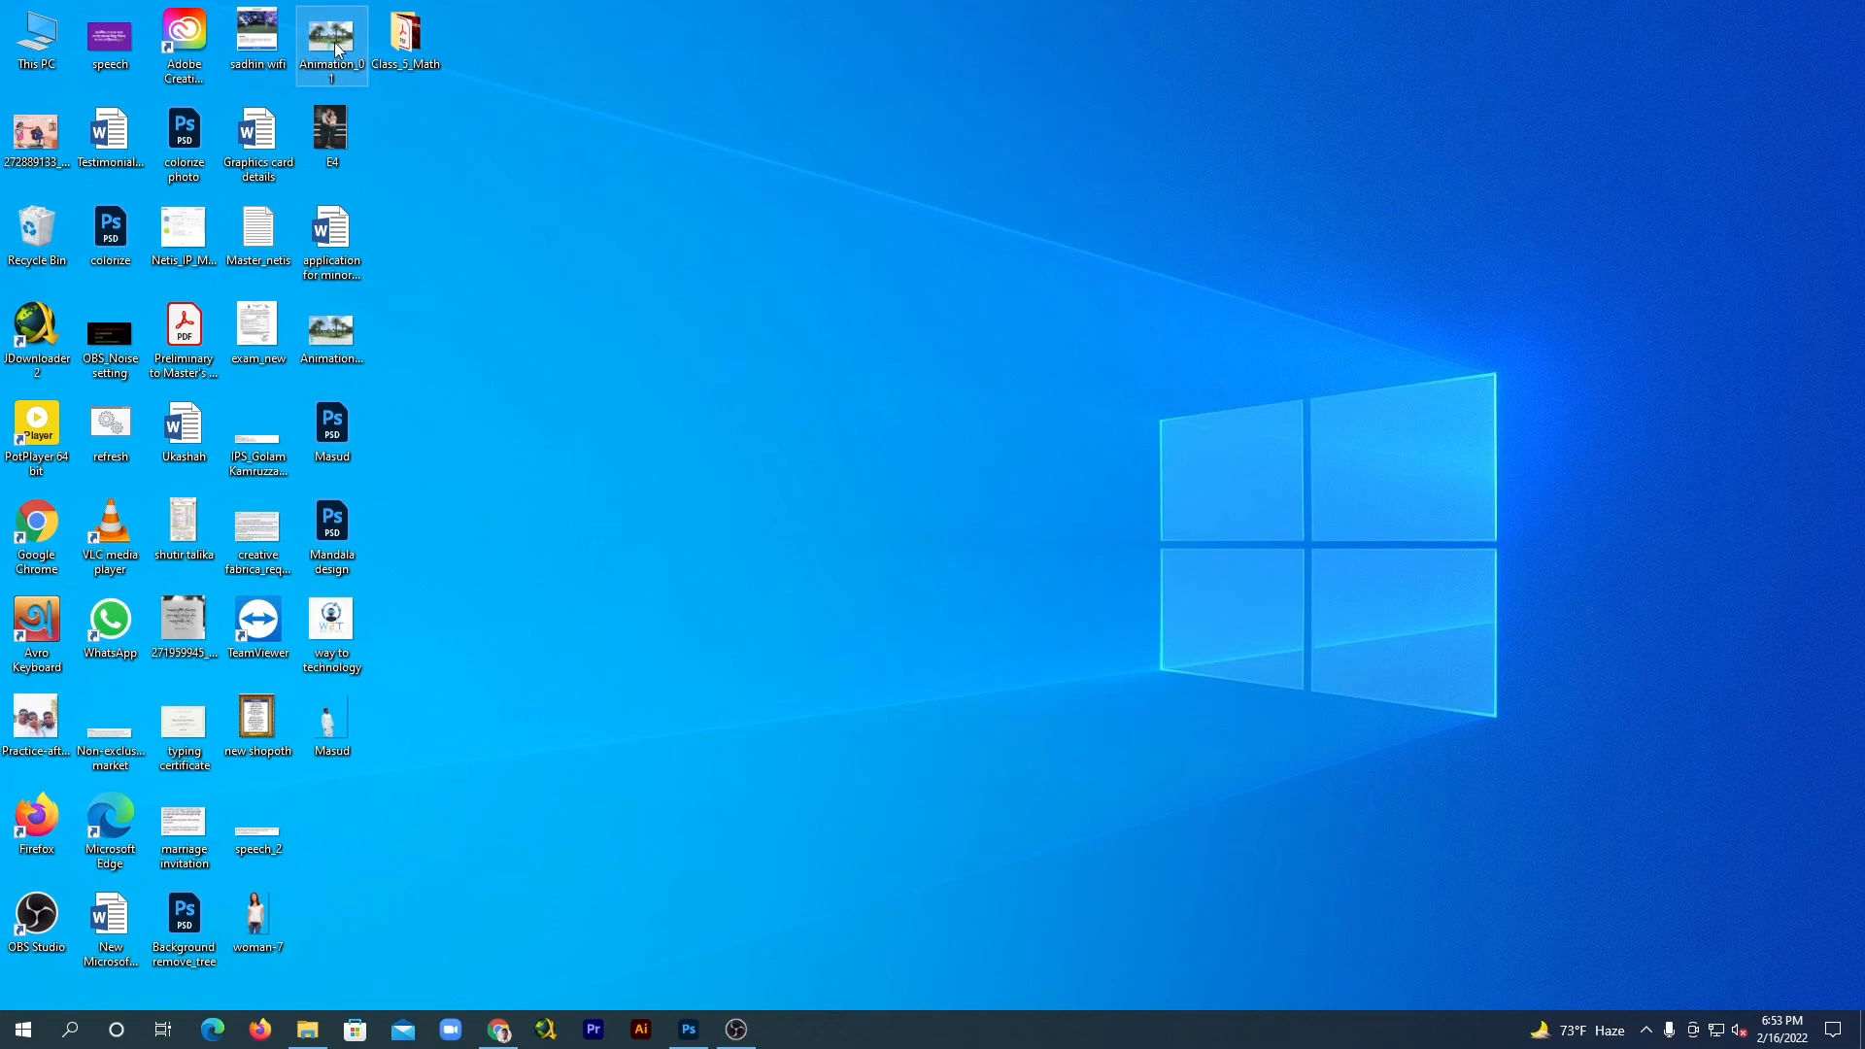
pyautogui.doubleClick(334, 43)
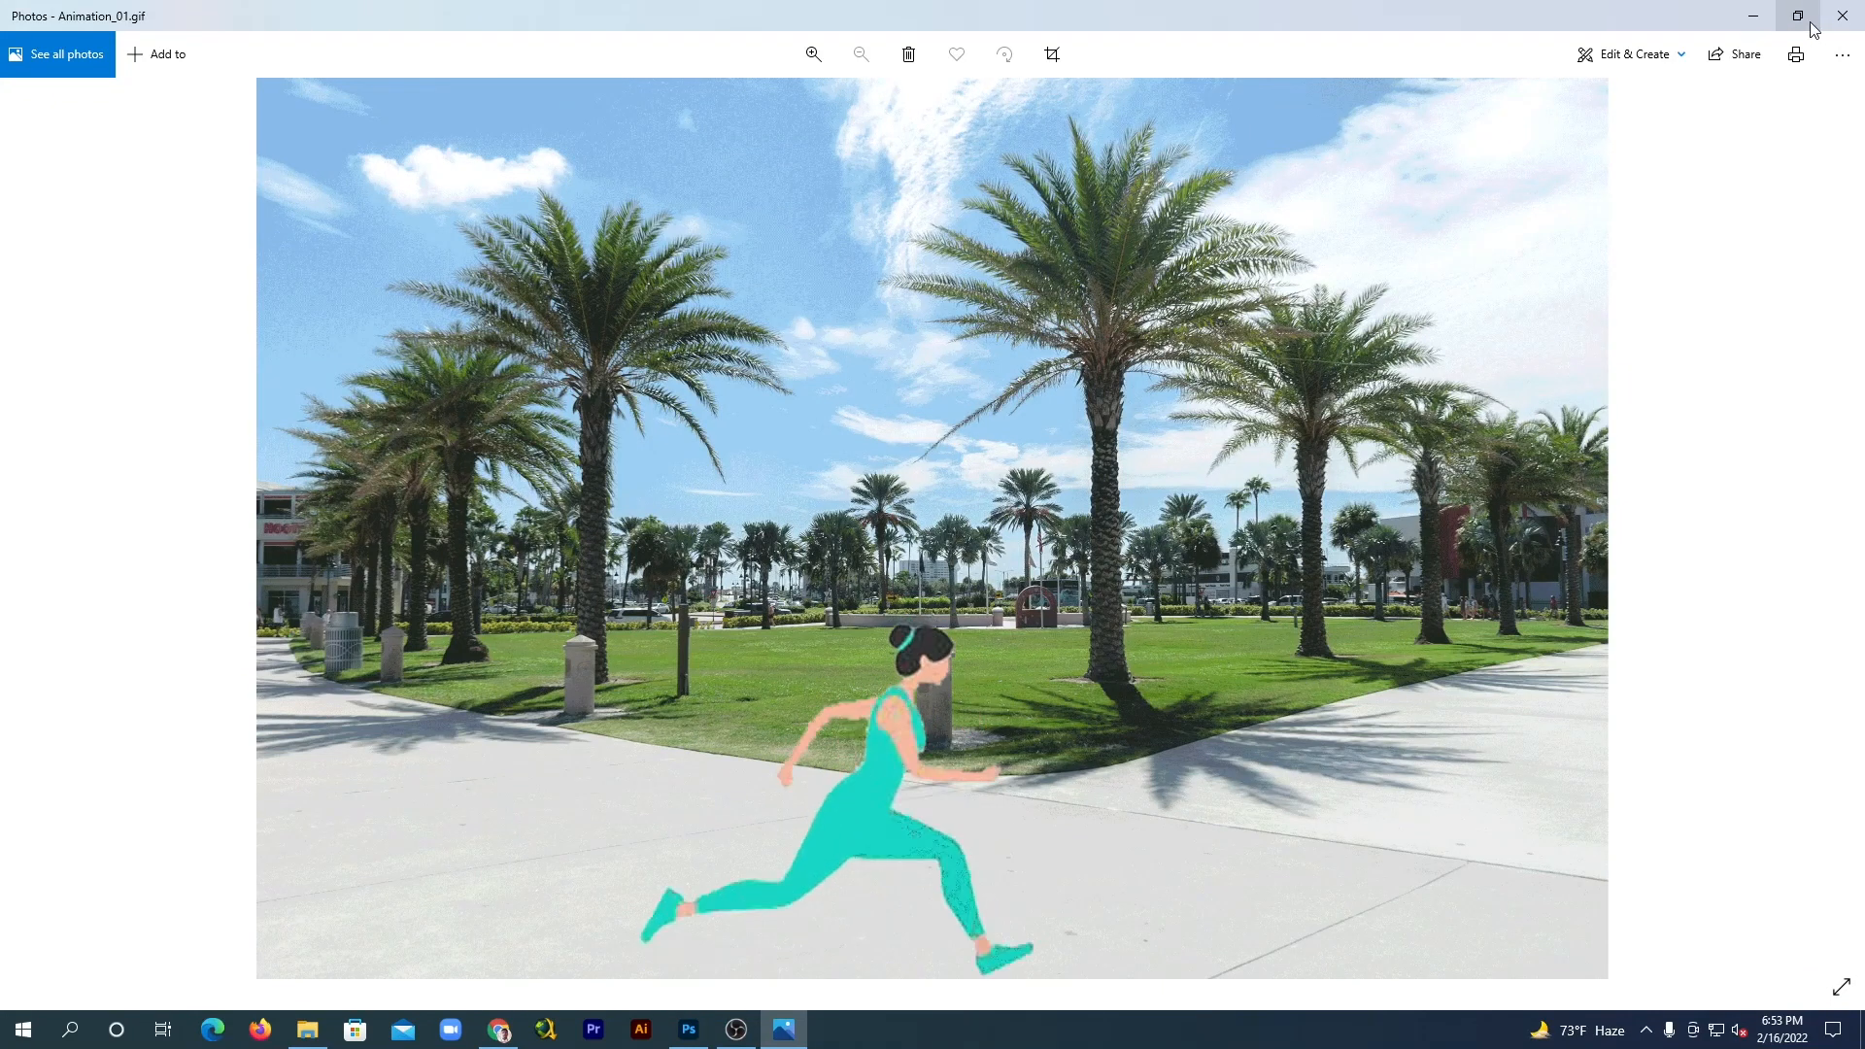
pyautogui.click(1842, 15)
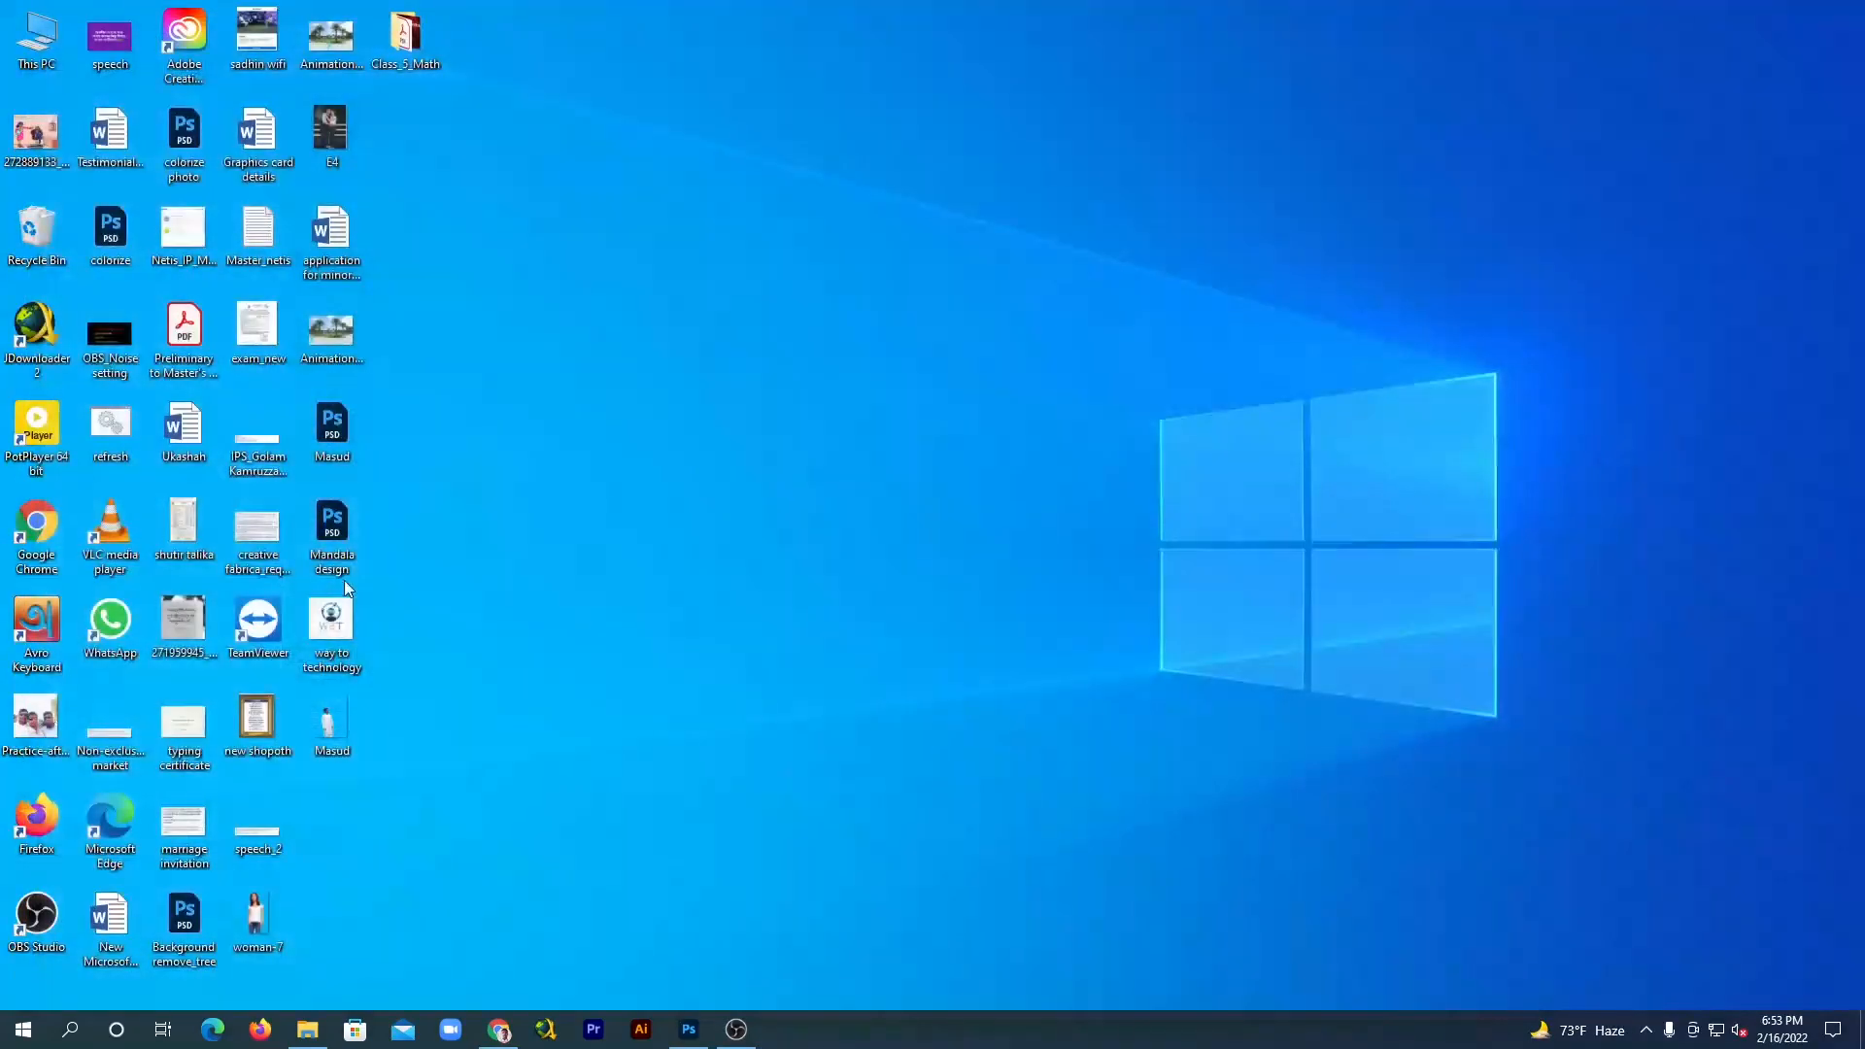
# Play the newly exported Animation_02.gif from the desktop in Photos, close it, and return to Photoshop.
pyautogui.click(332, 324)
pyautogui.doubleClick(333, 331)
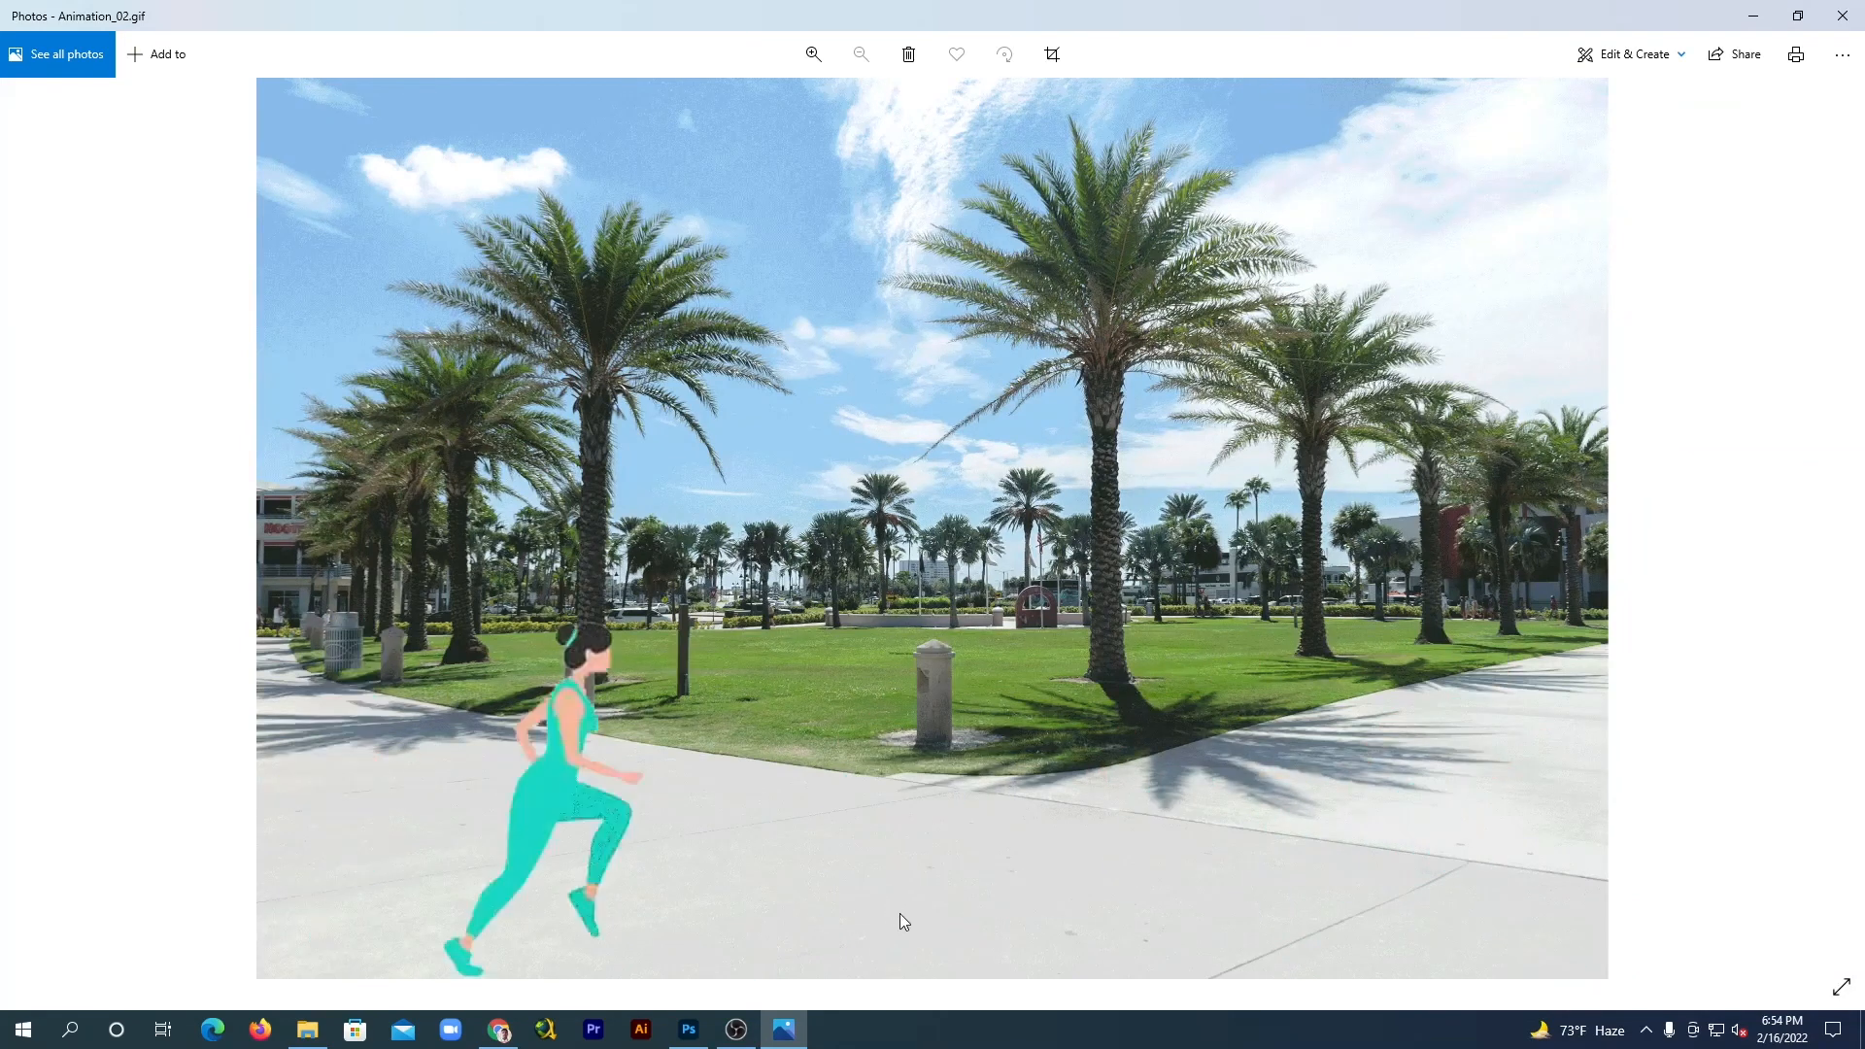
pyautogui.hotkey('alt', 'F4')
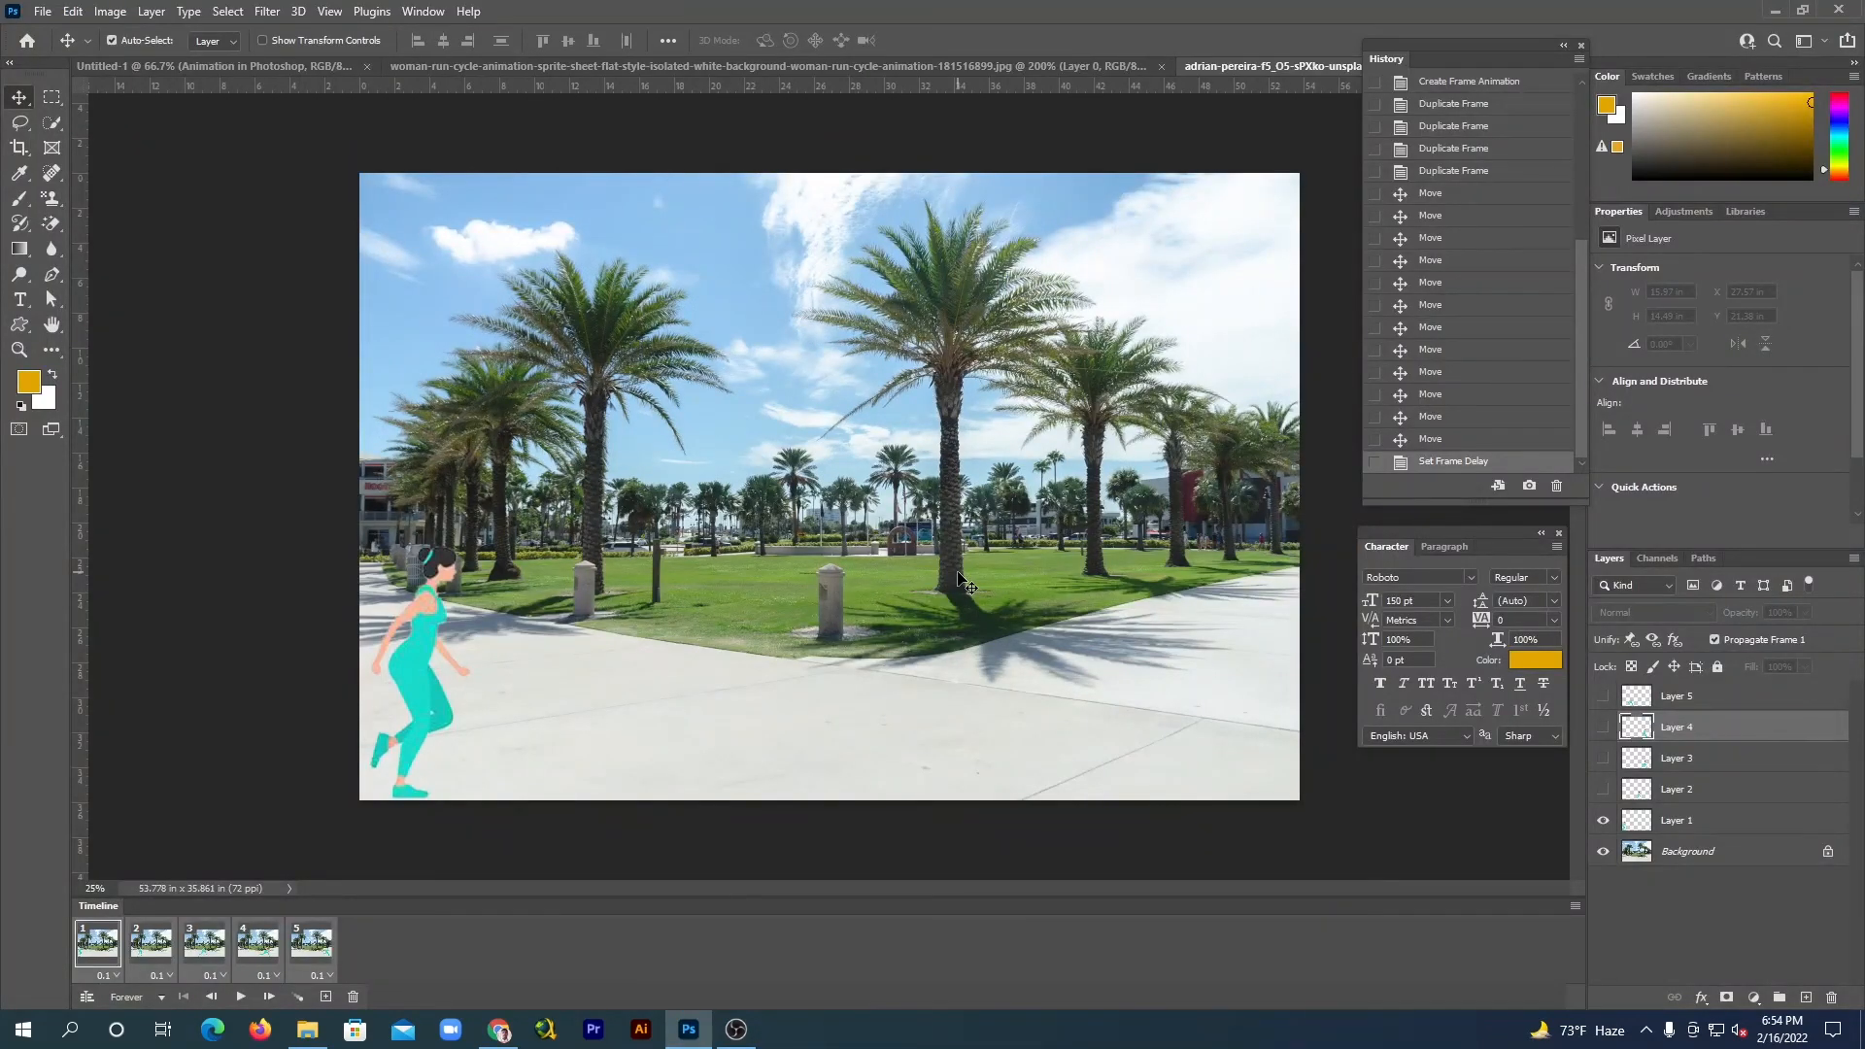